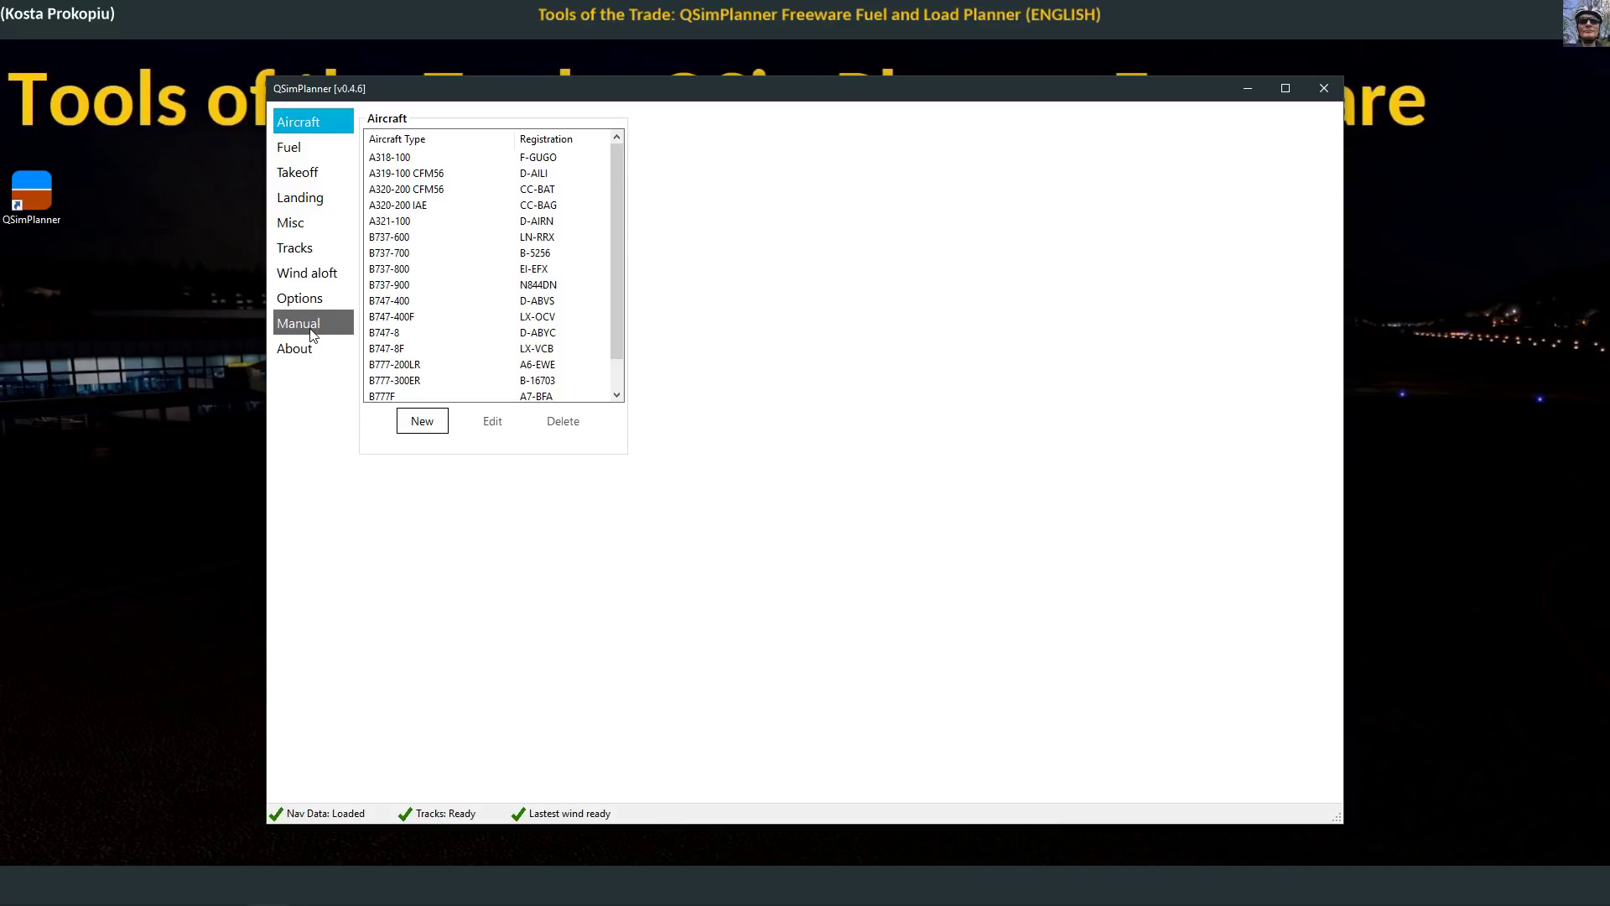
Step: Open the QSimPlanner manual and skim its sections from Aircraft through Wind Aloft Manager
left_click(312, 330)
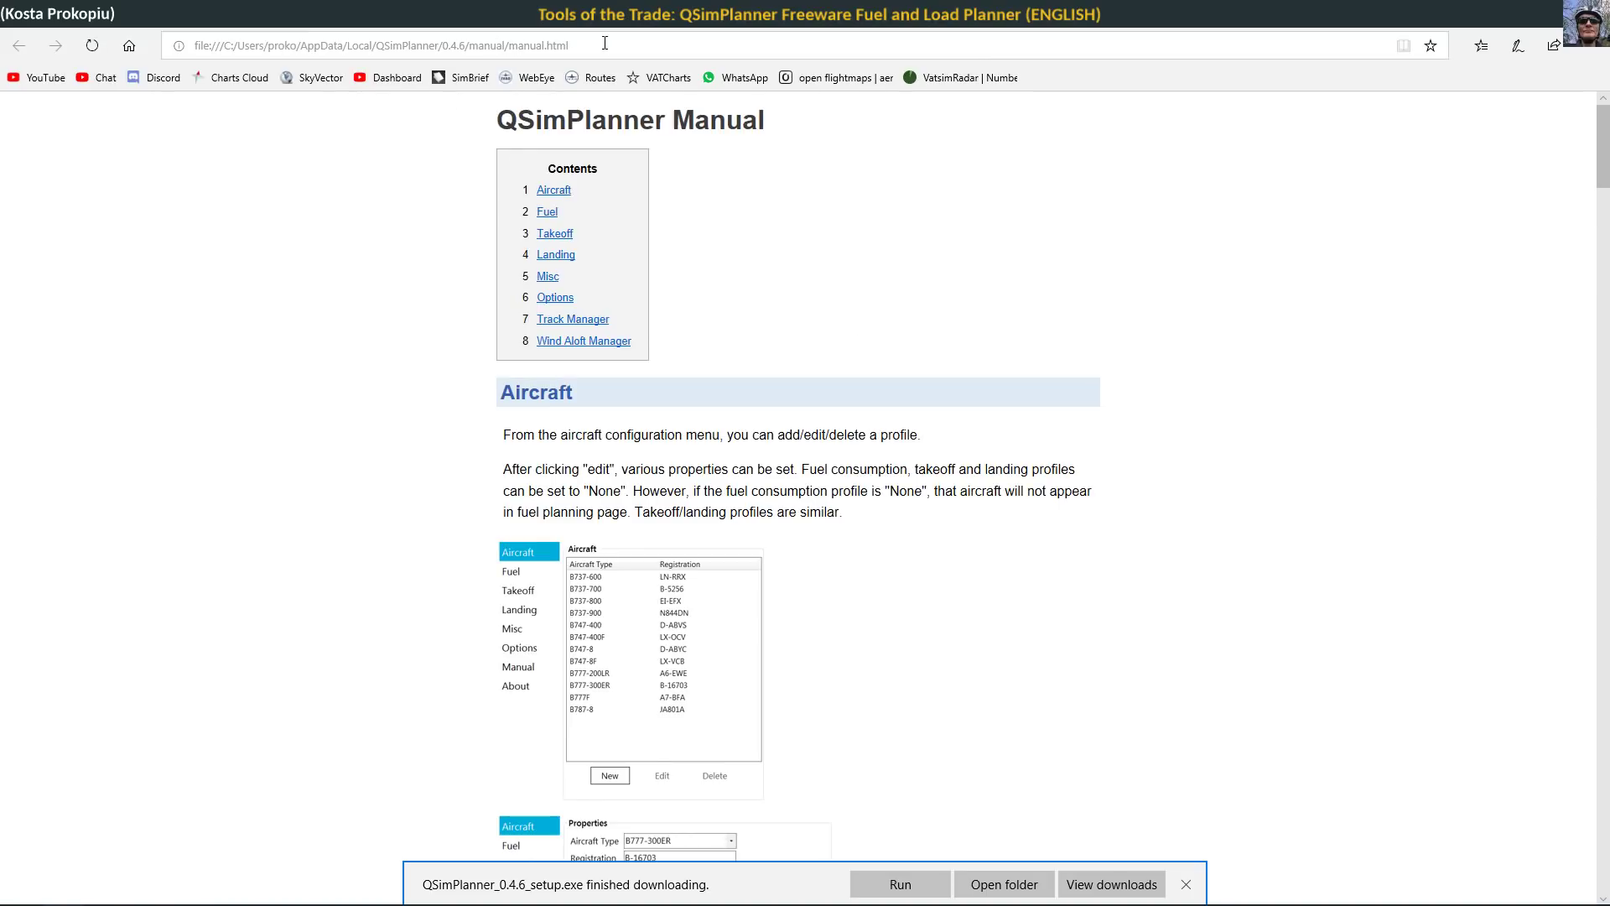
left_click_drag(605, 43, 194, 45)
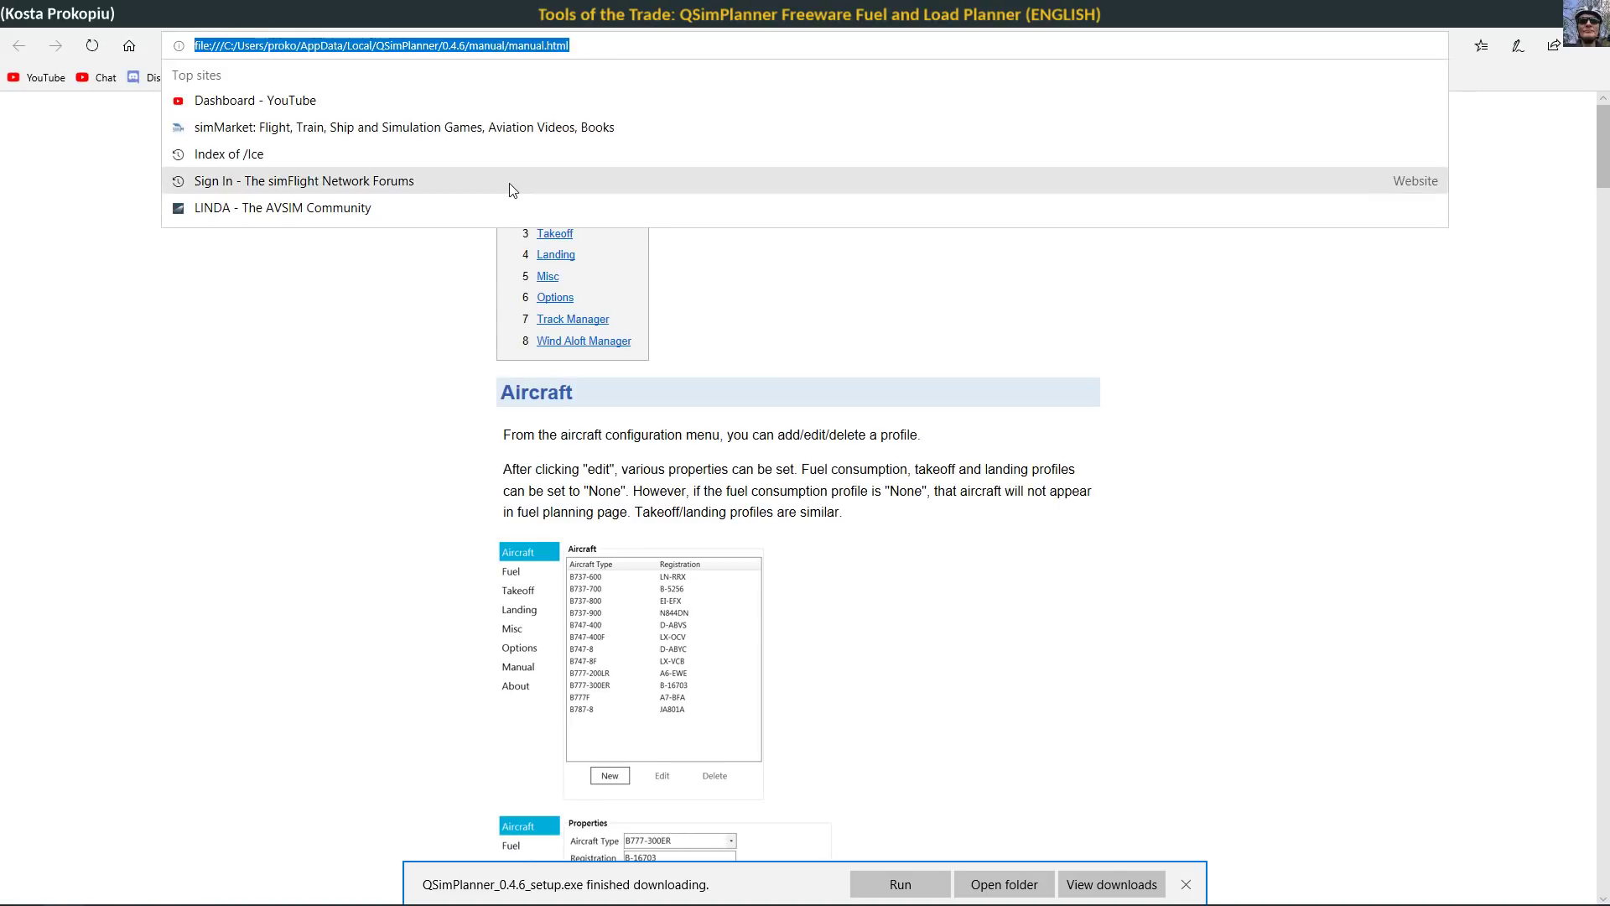
left_click(1149, 319)
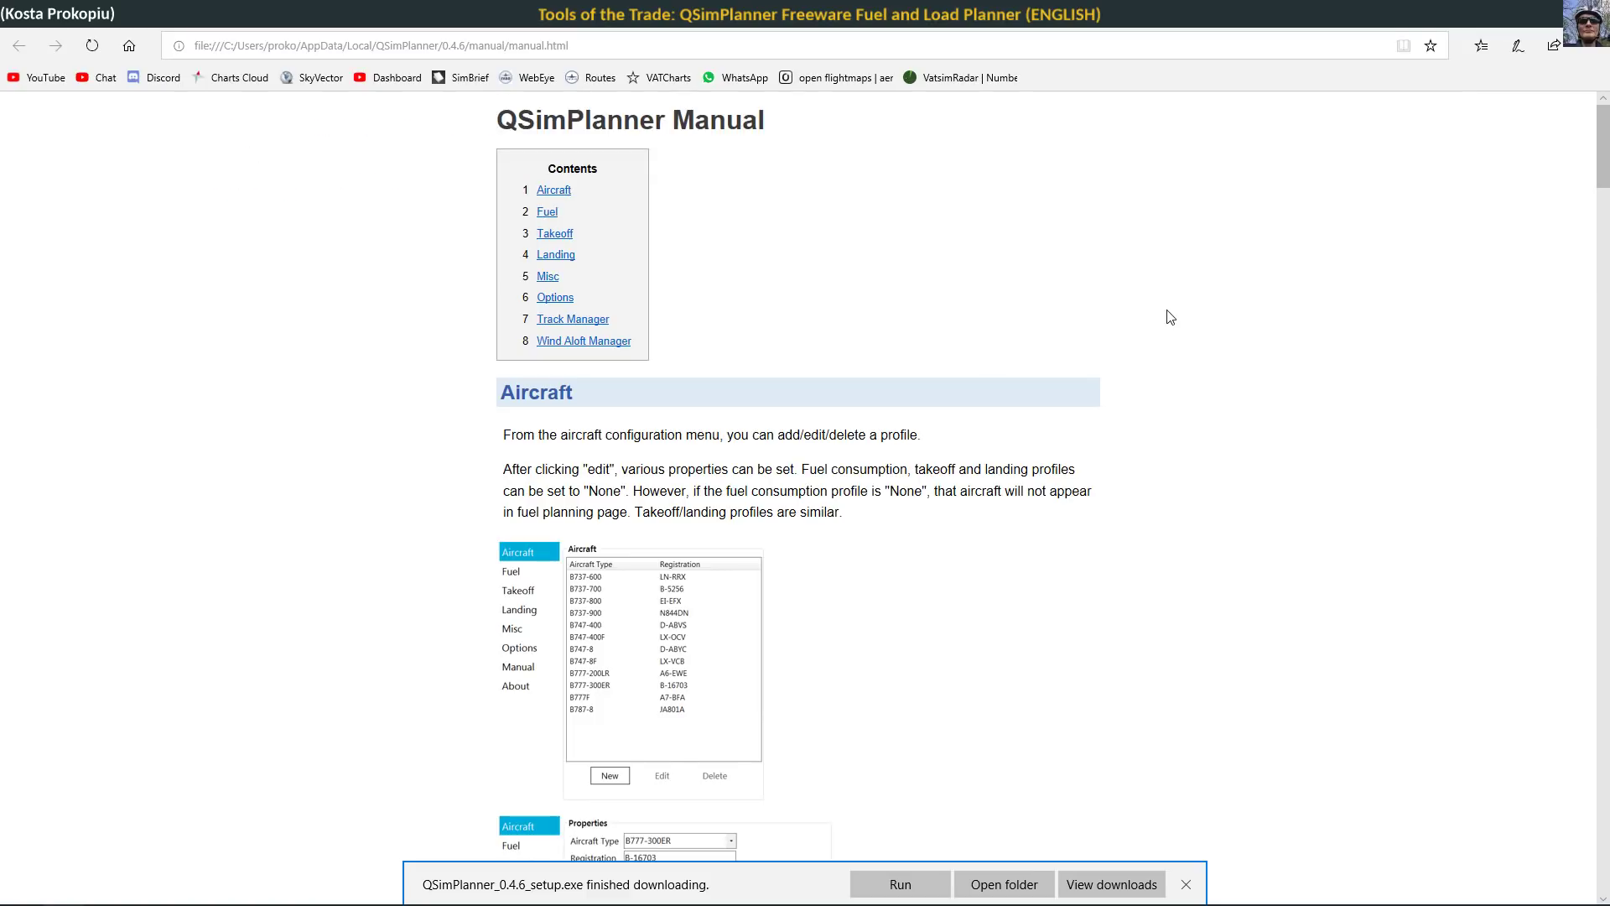
scroll(1170, 317, "down", 20)
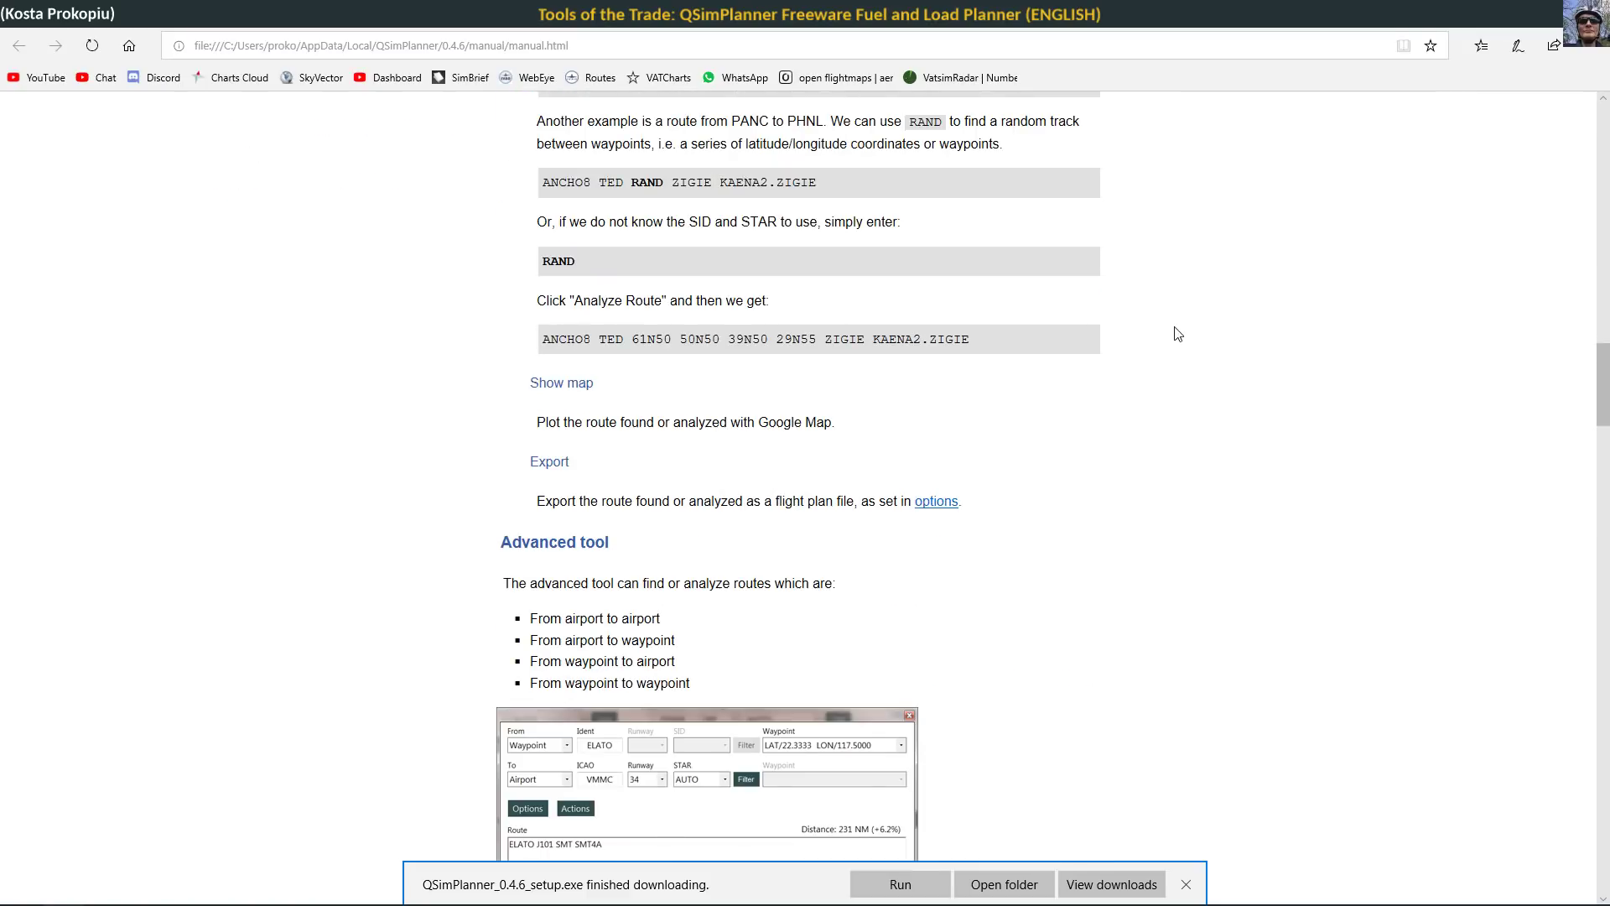
scroll(1177, 333, "down", 20)
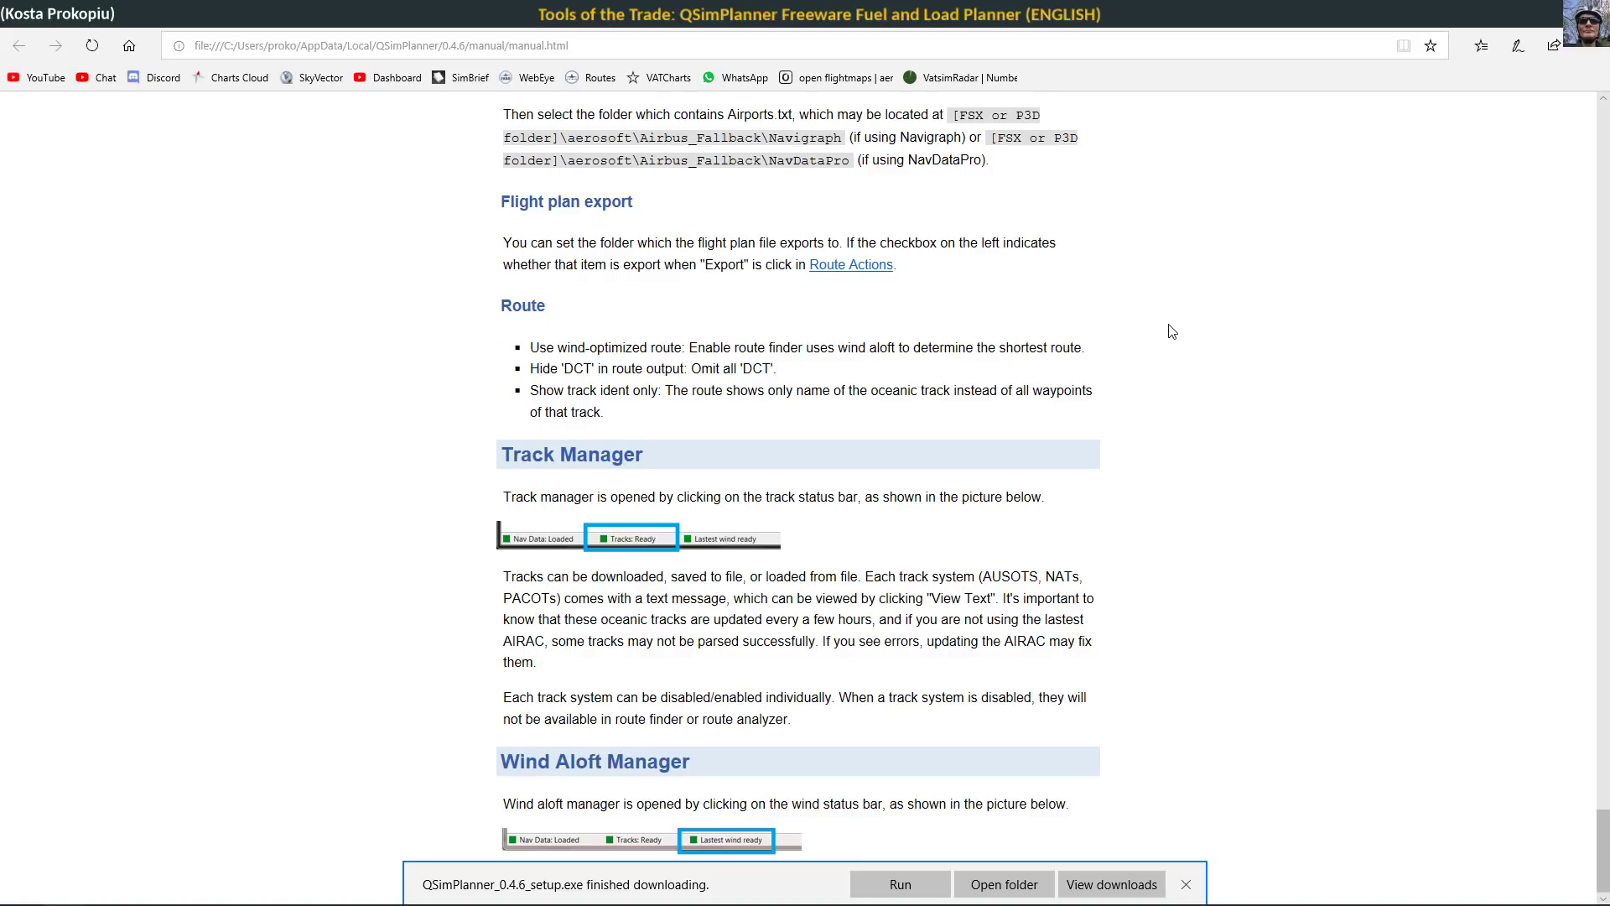
scroll(1171, 332, "up", 20)
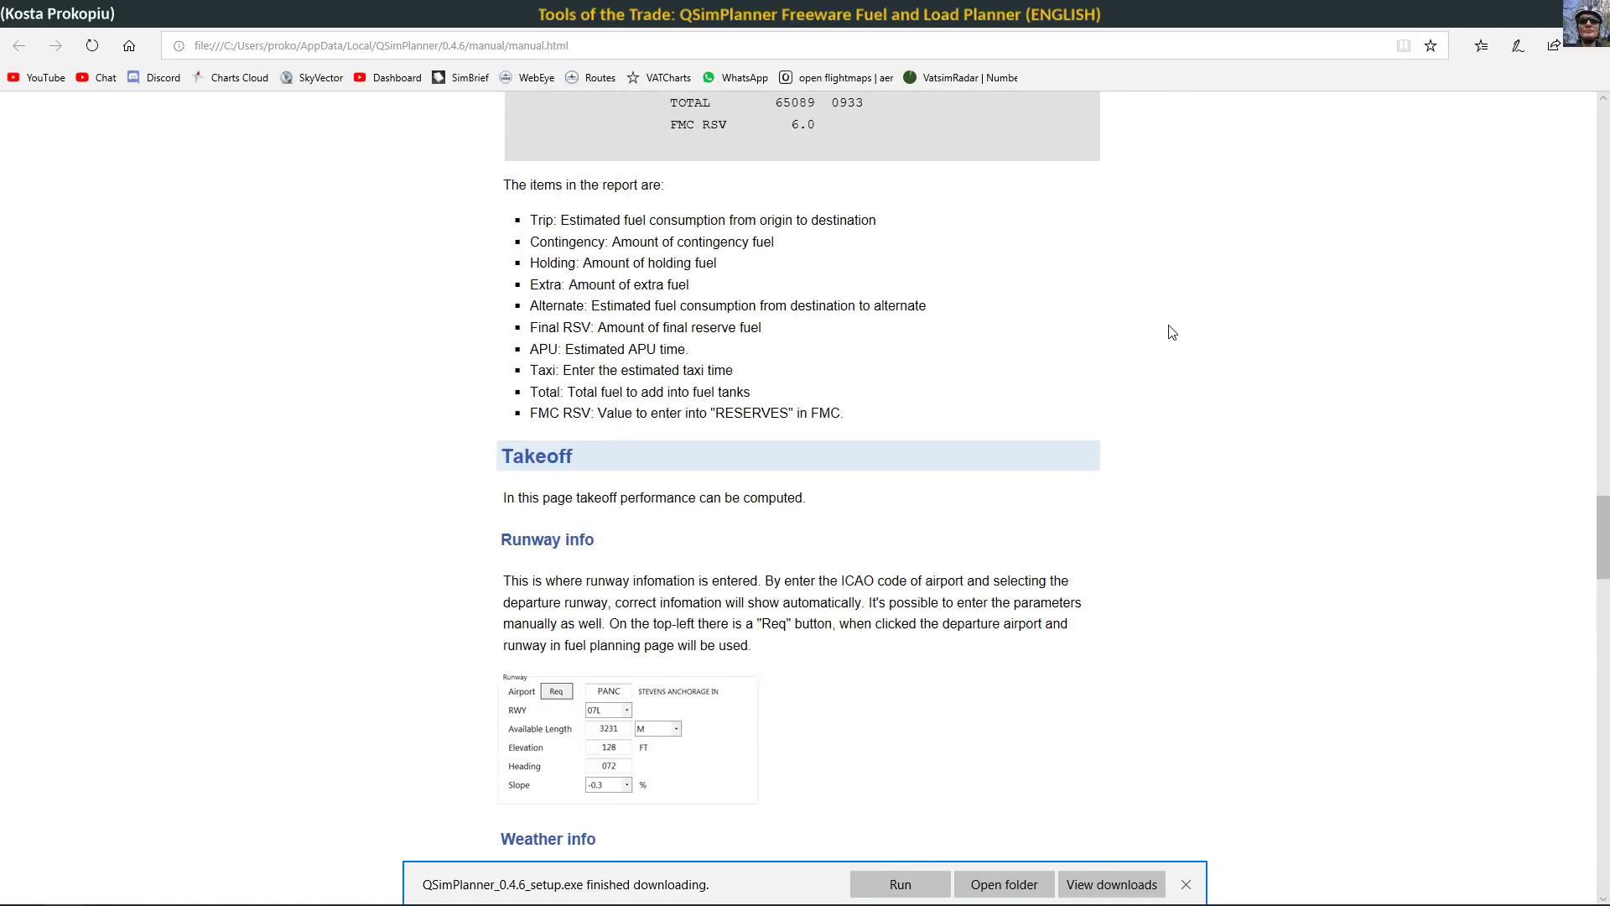
scroll(1171, 332, "up", 20)
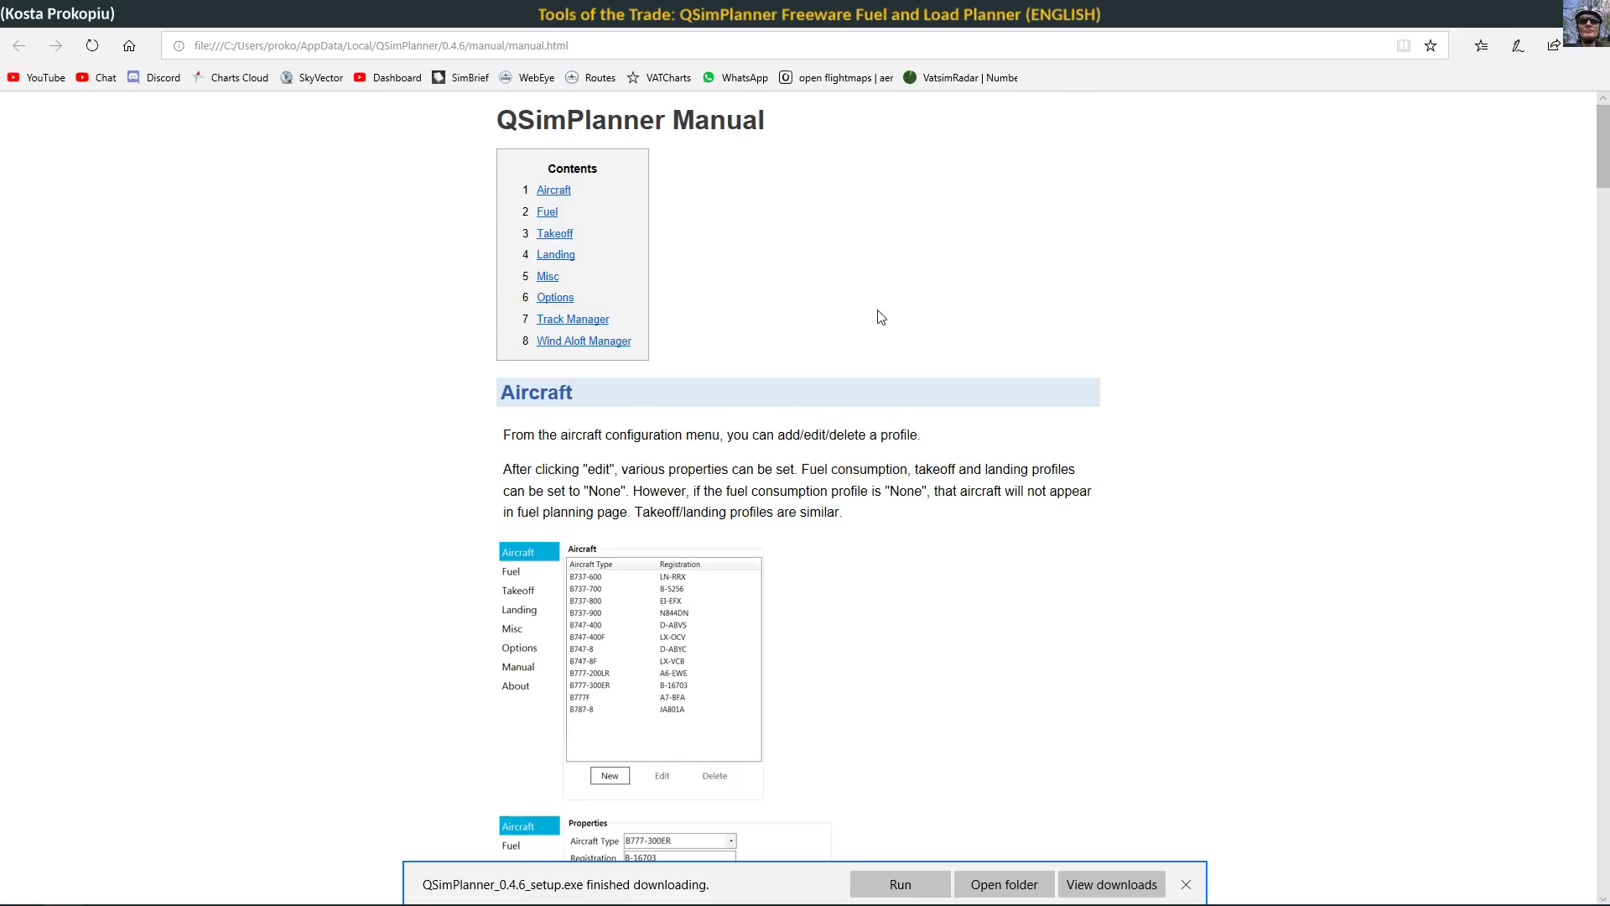
scroll(879, 317, "down", 20)
scroll(879, 317, "down", 15)
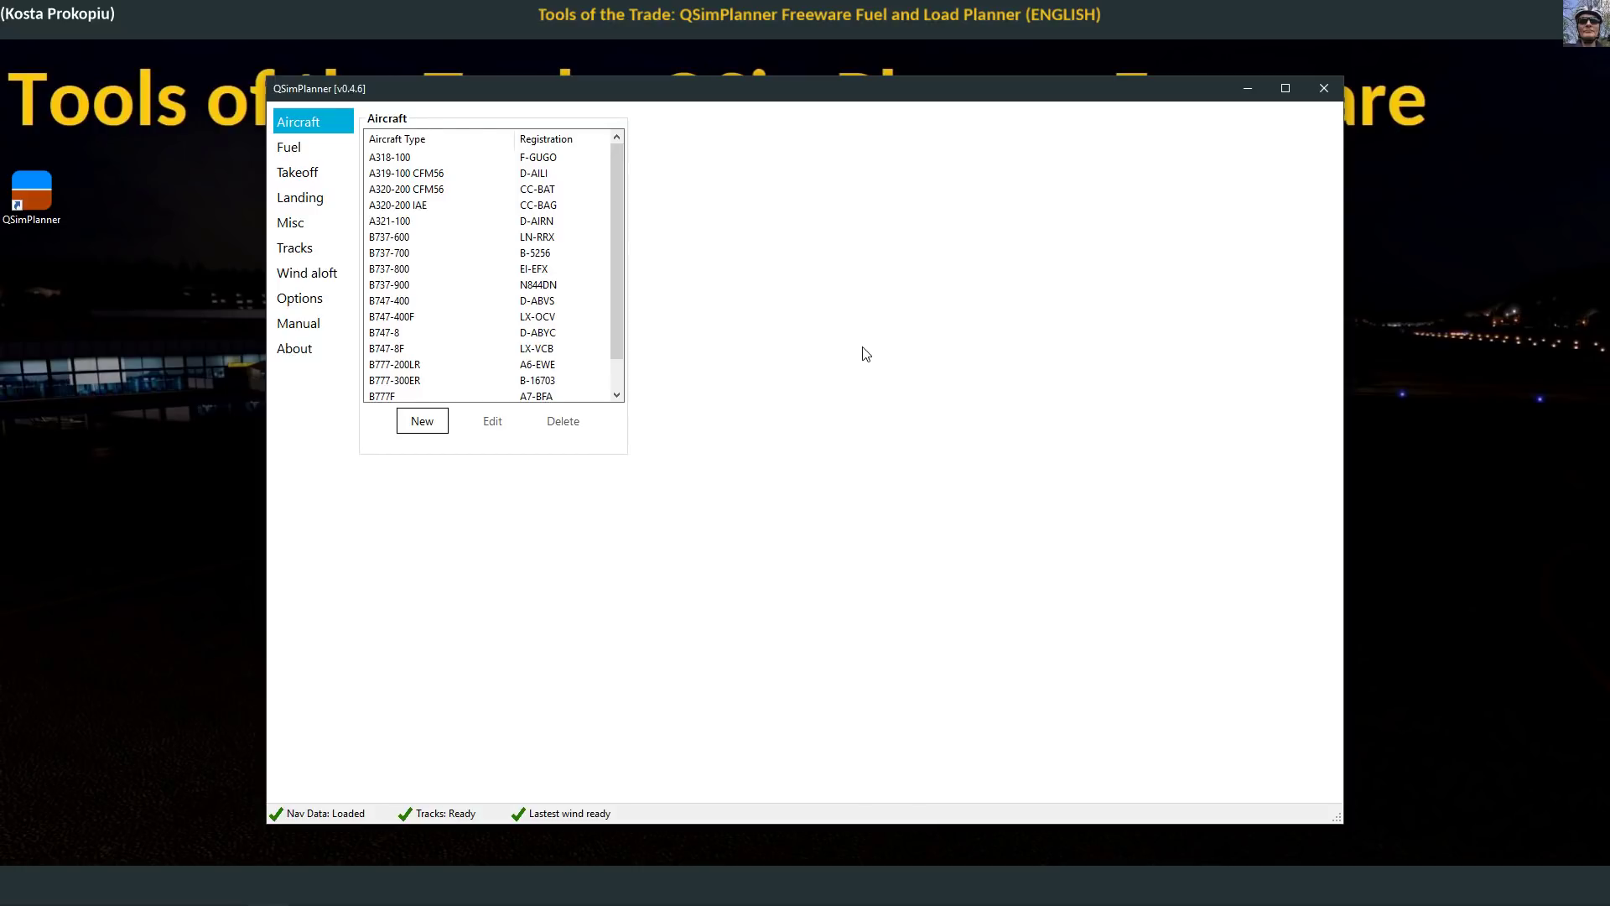
Step: Examine the A319-100 CFM56 aircraft's properties, including its type and fuel consumption profile choices, and return to the aircraft list without saving
left_click(425, 176)
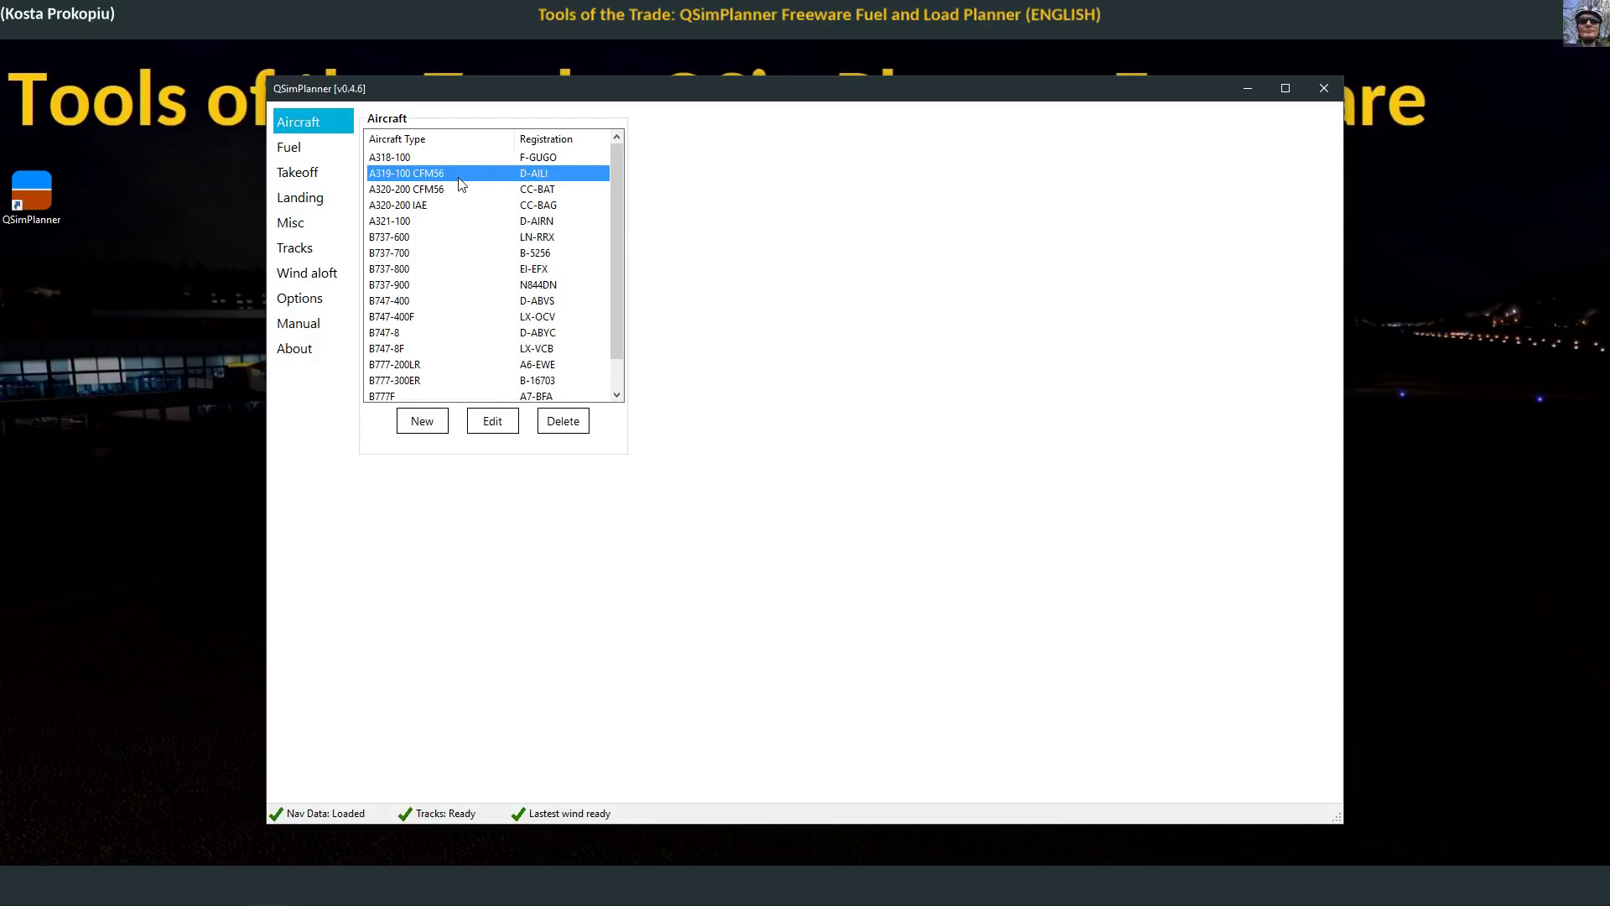
left_click(496, 424)
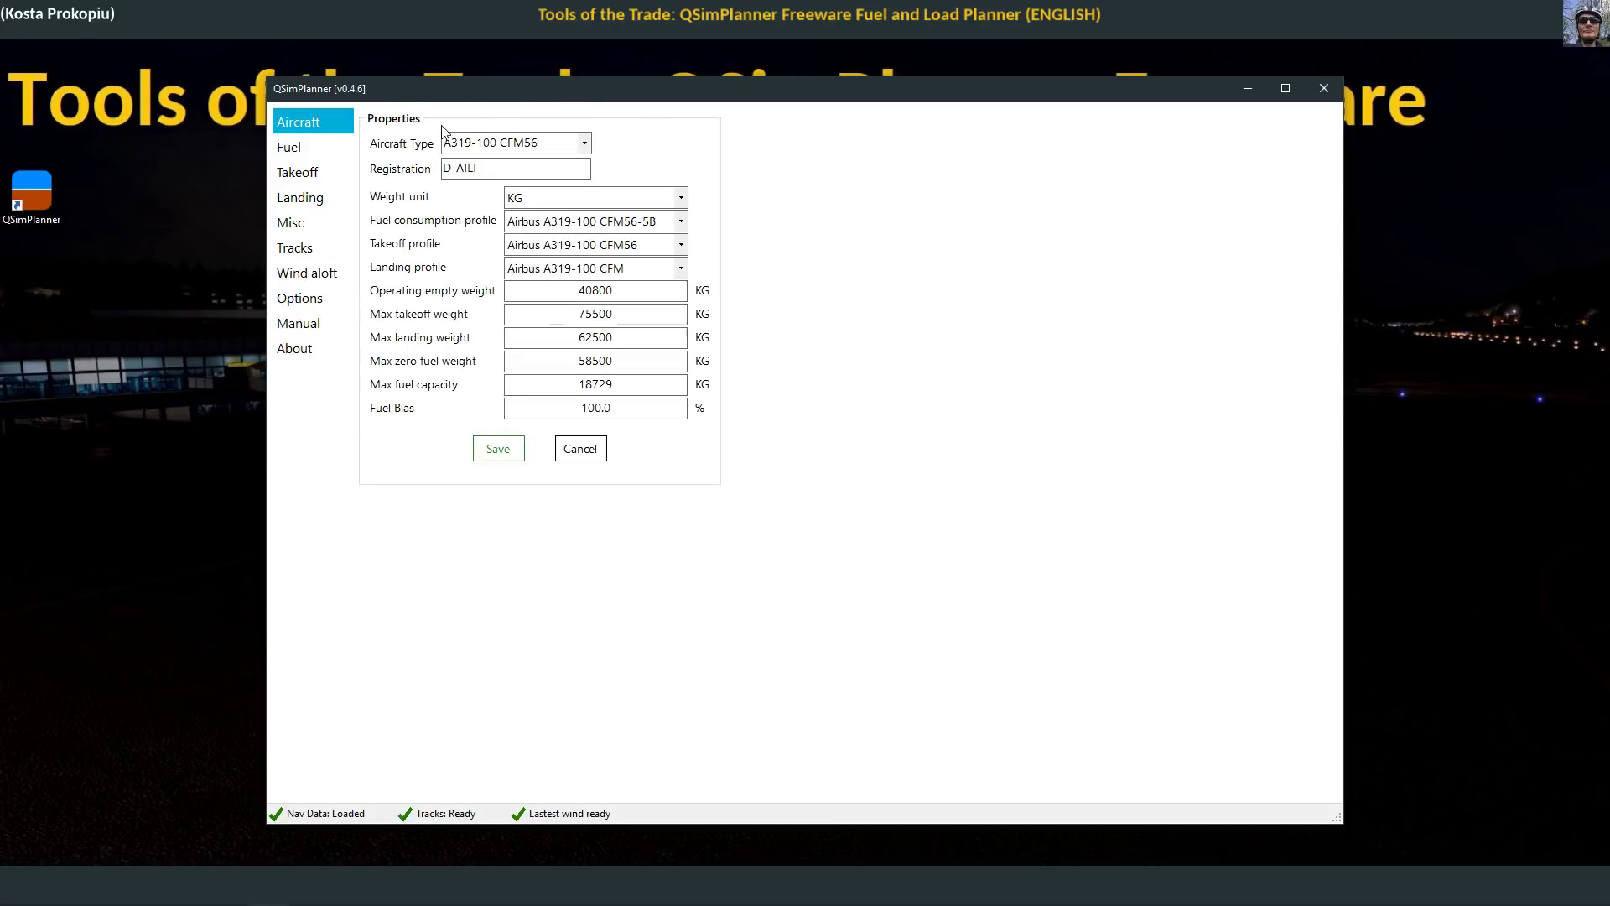
left_click(584, 143)
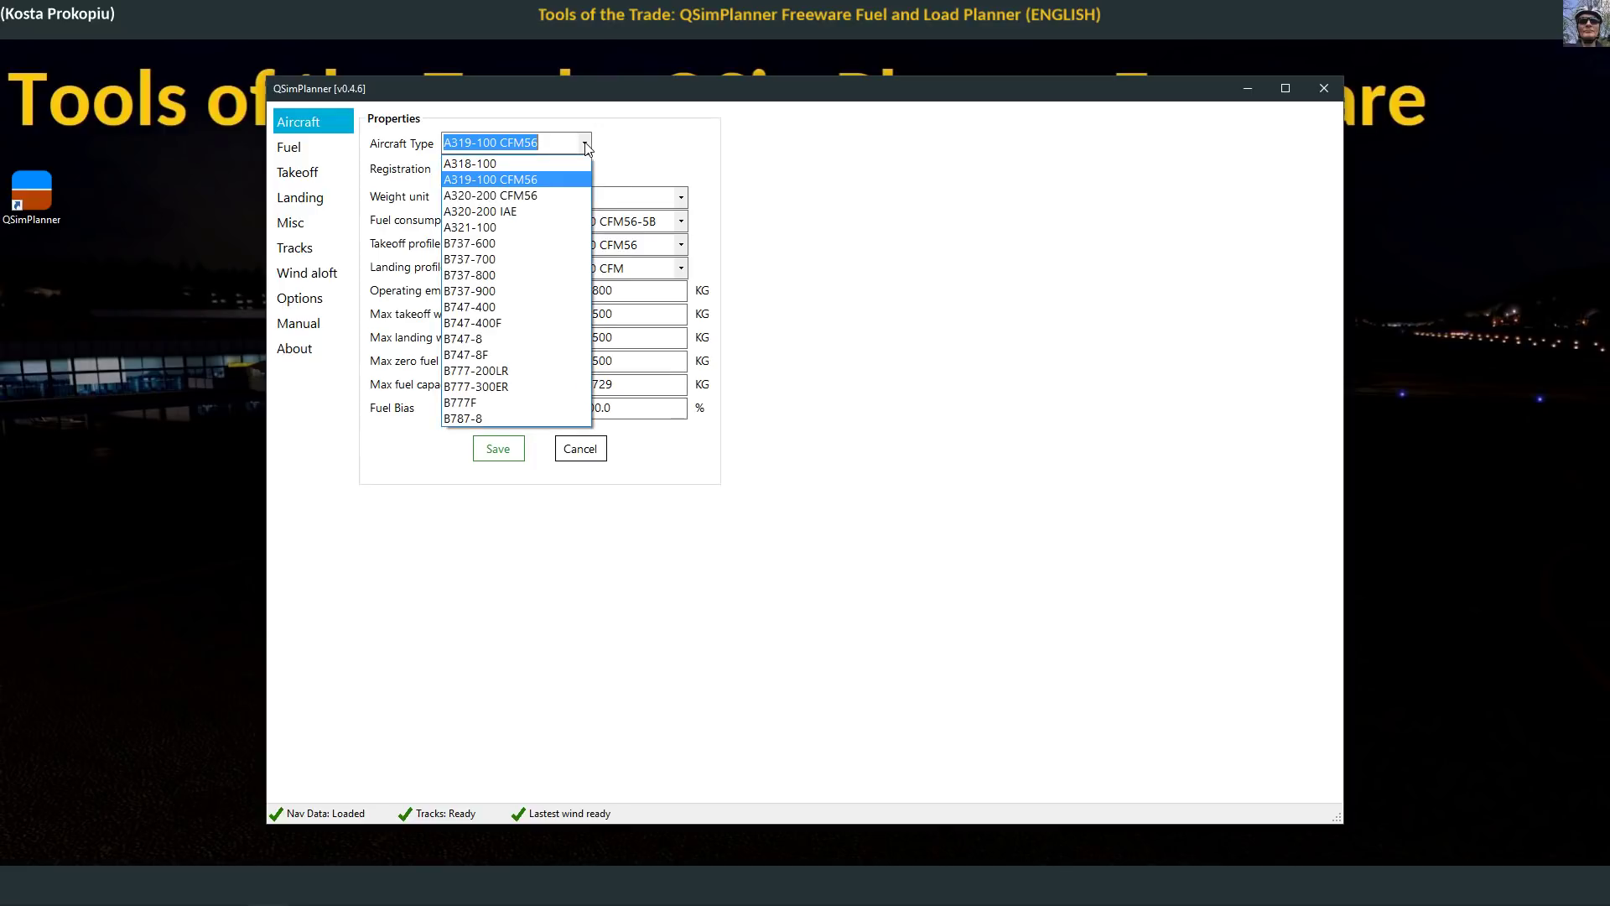
left_click(584, 145)
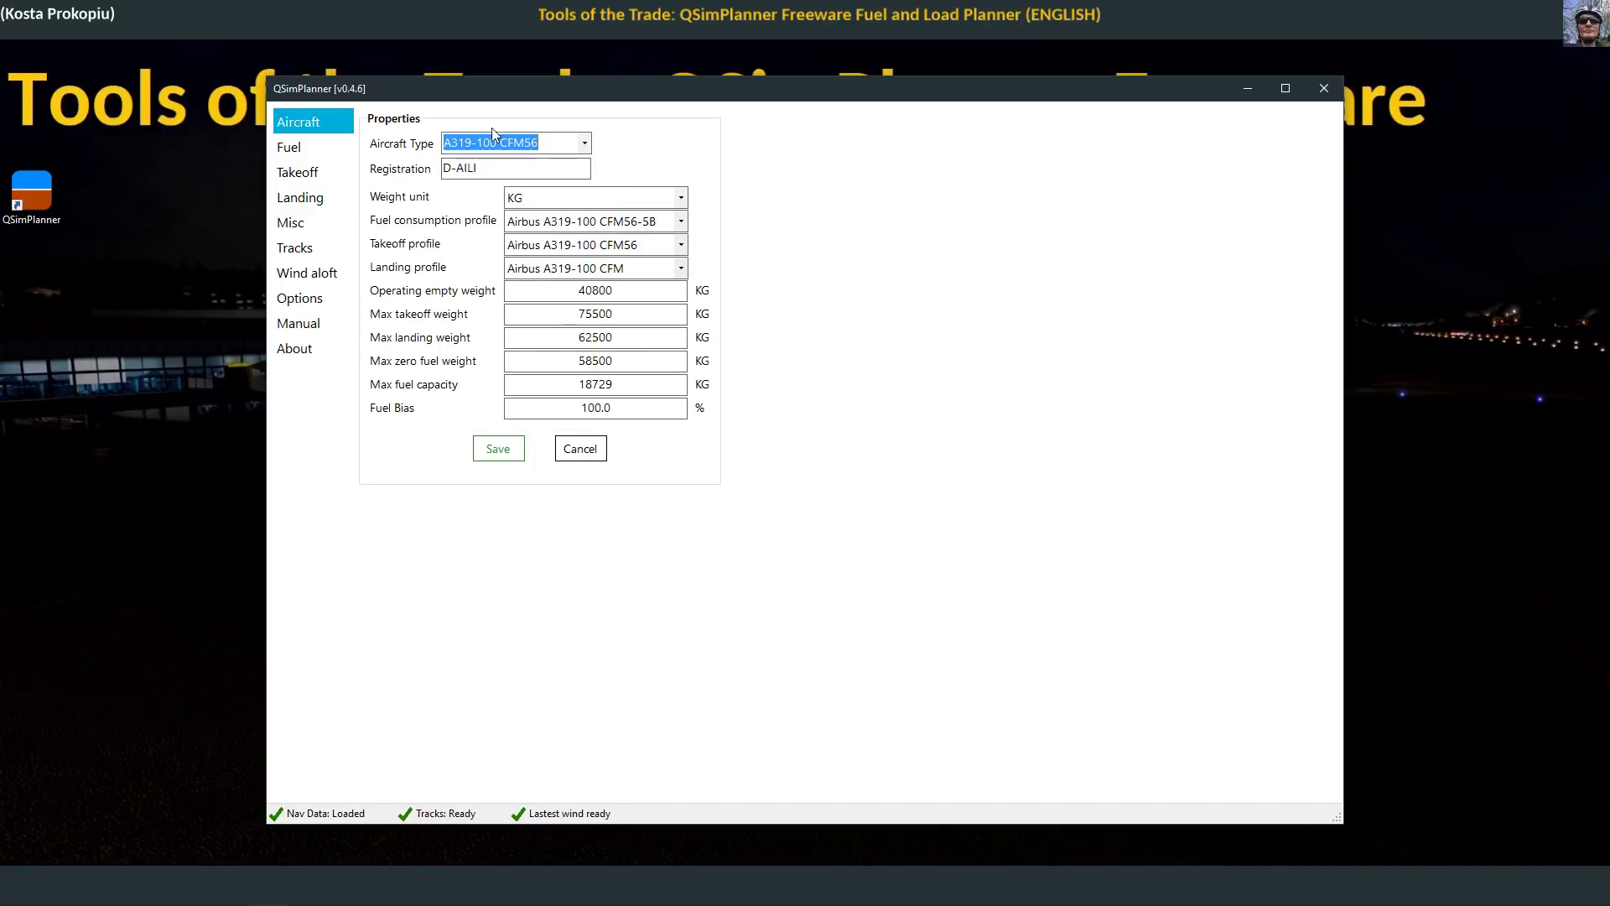
left_click_drag(480, 168, 439, 167)
left_click(682, 223)
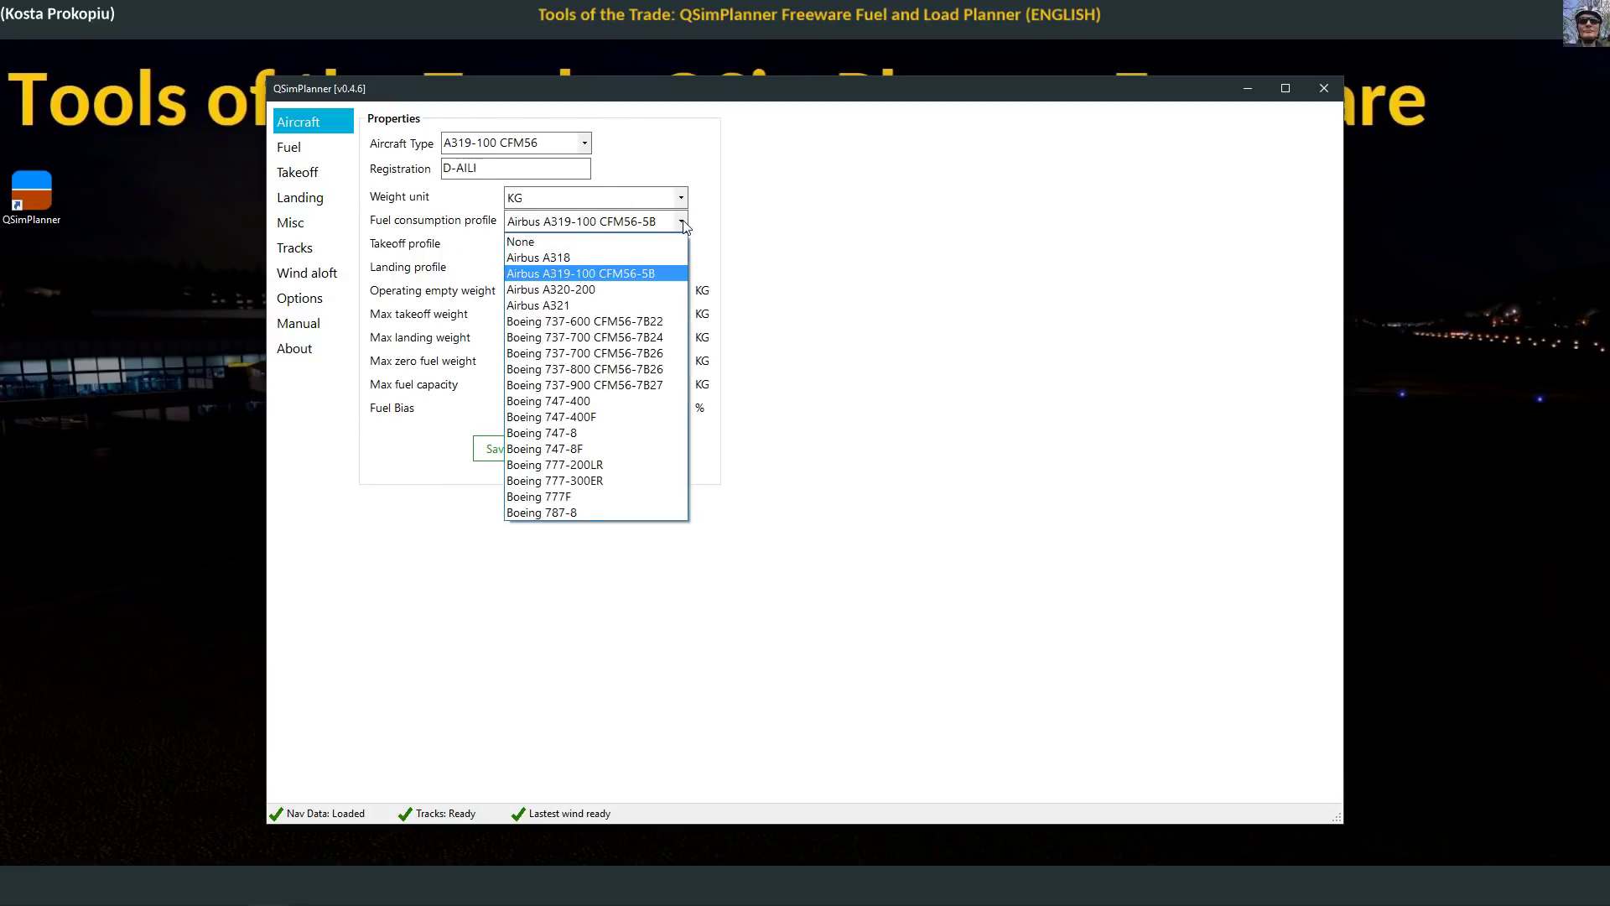
left_click(684, 223)
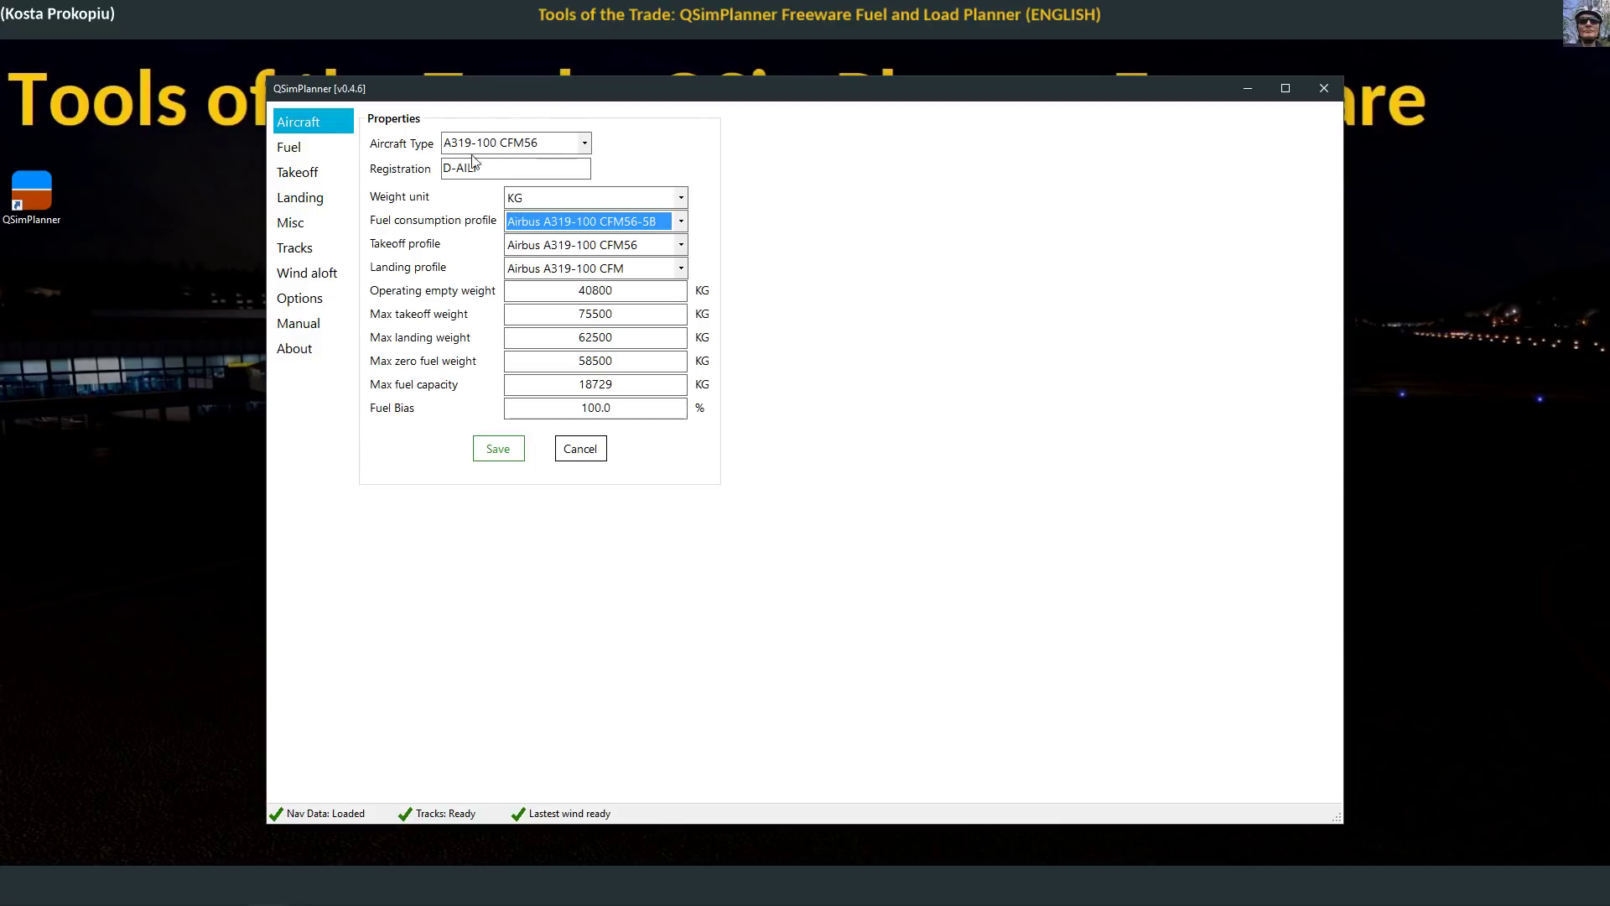
left_click(580, 449)
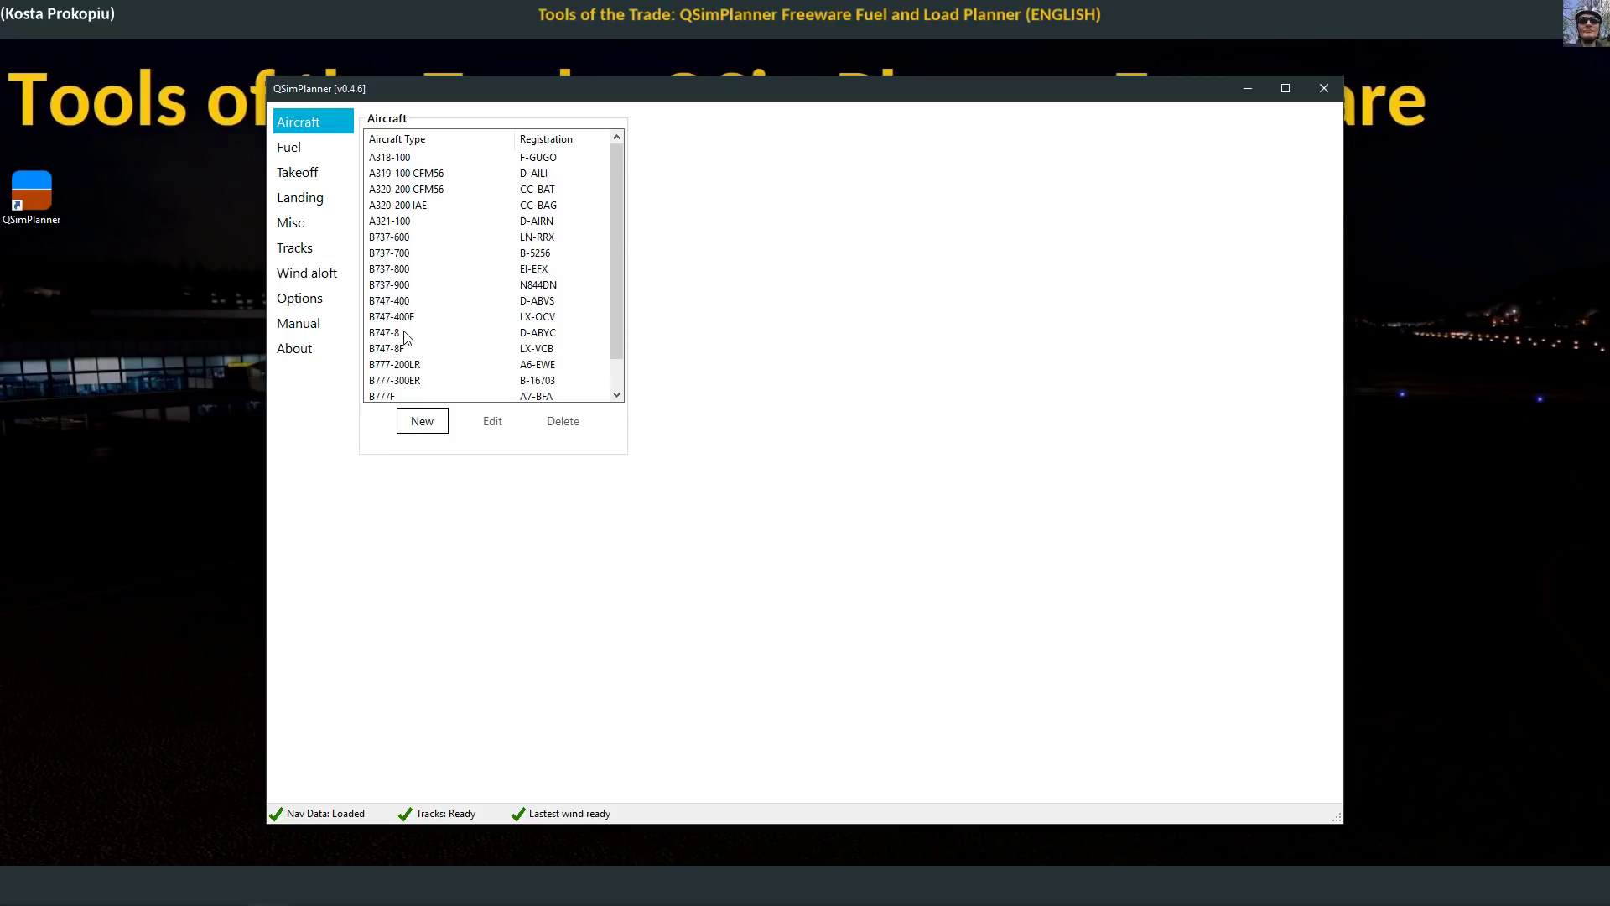
scroll(615, 315, "down", 1)
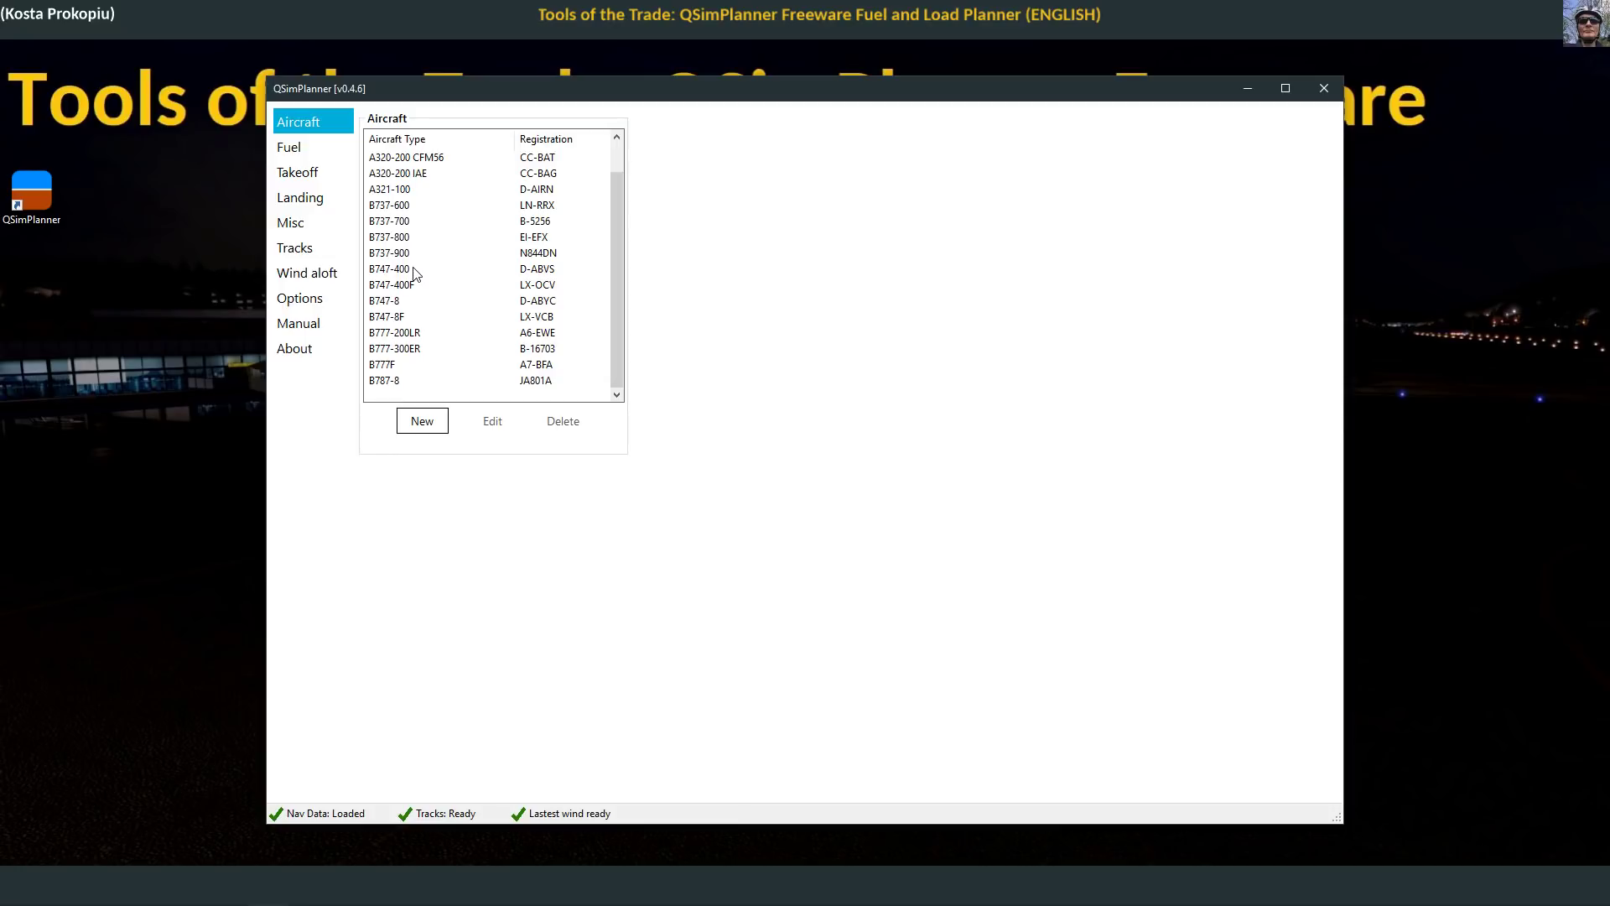
Step: Choose the A319-100 CFM56 for fuel planning and set its payload to 7366 KG
left_click(286, 152)
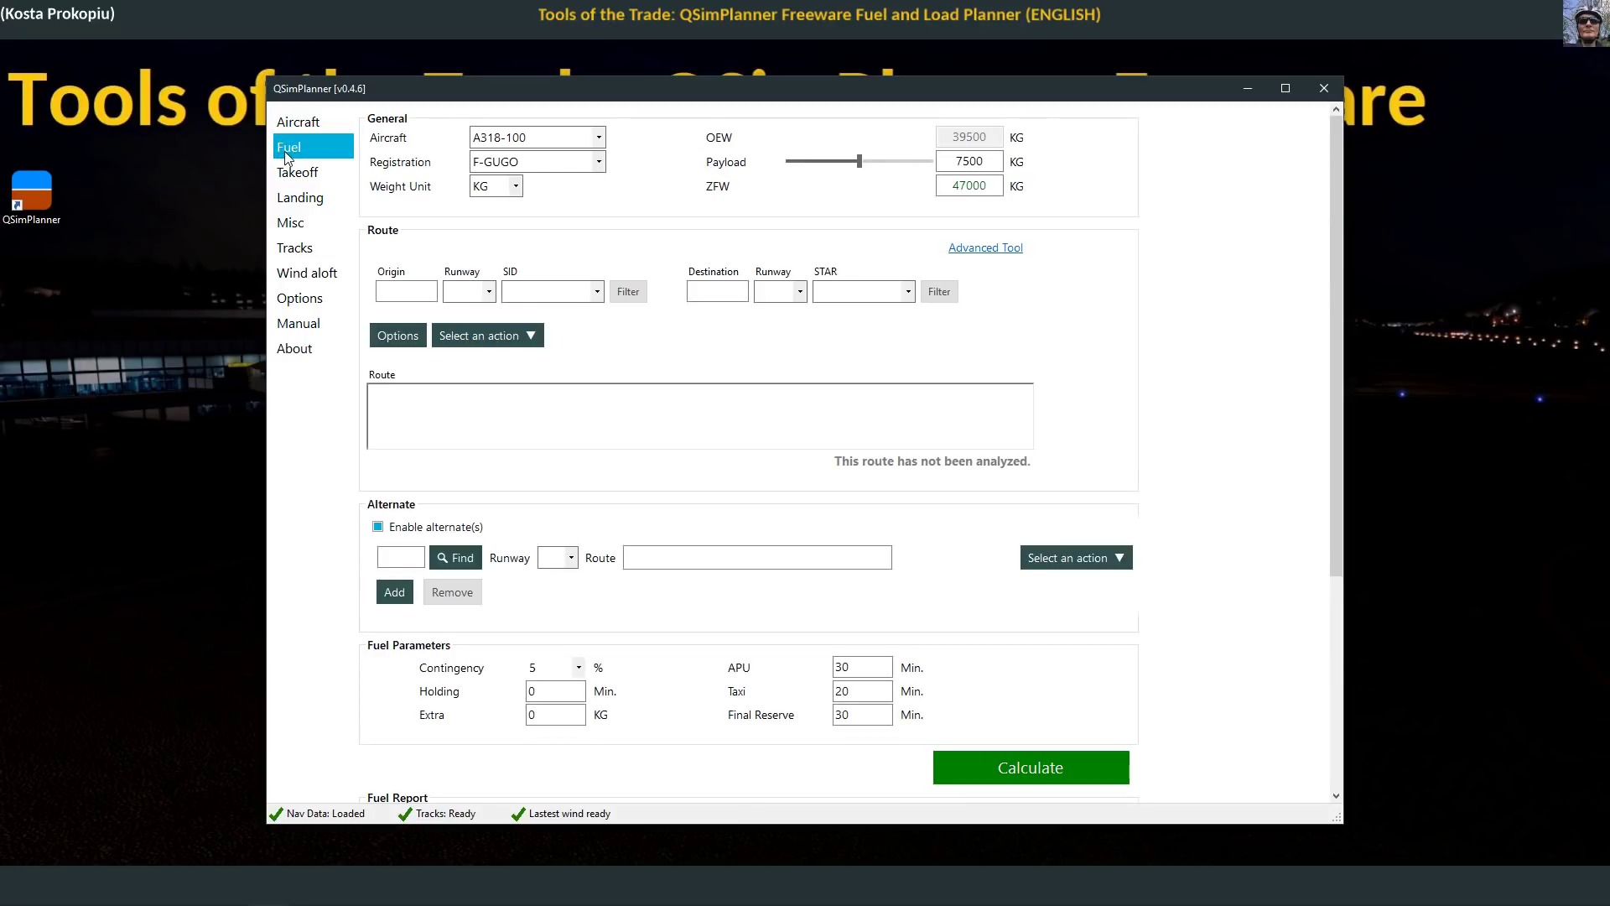
left_click(598, 138)
left_click(505, 174)
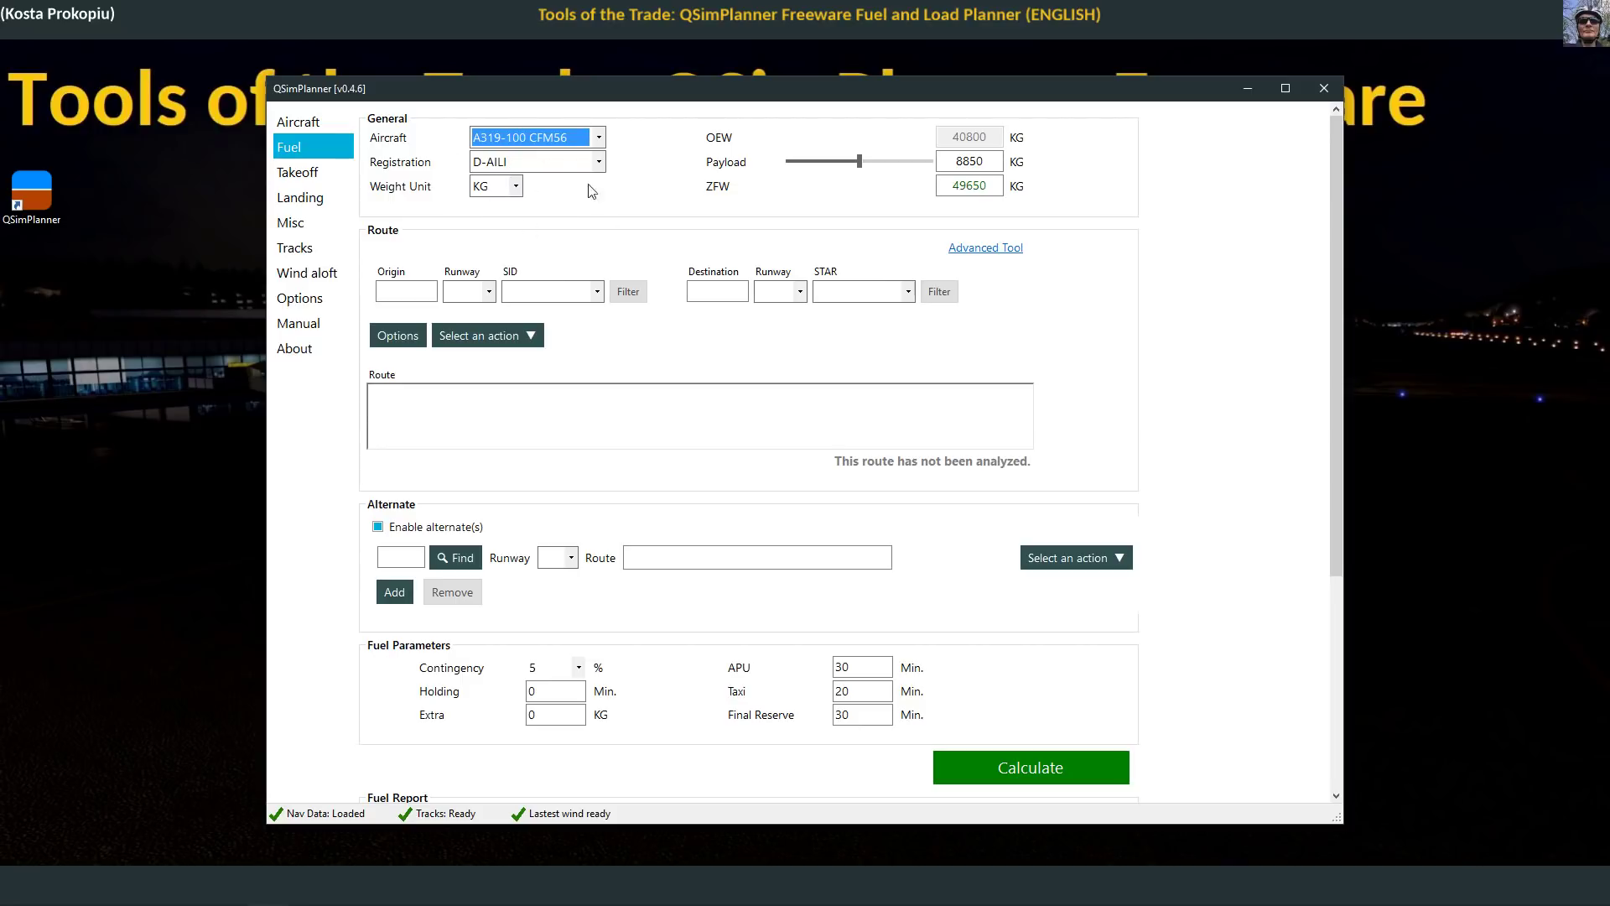
left_click(515, 186)
left_click(515, 186)
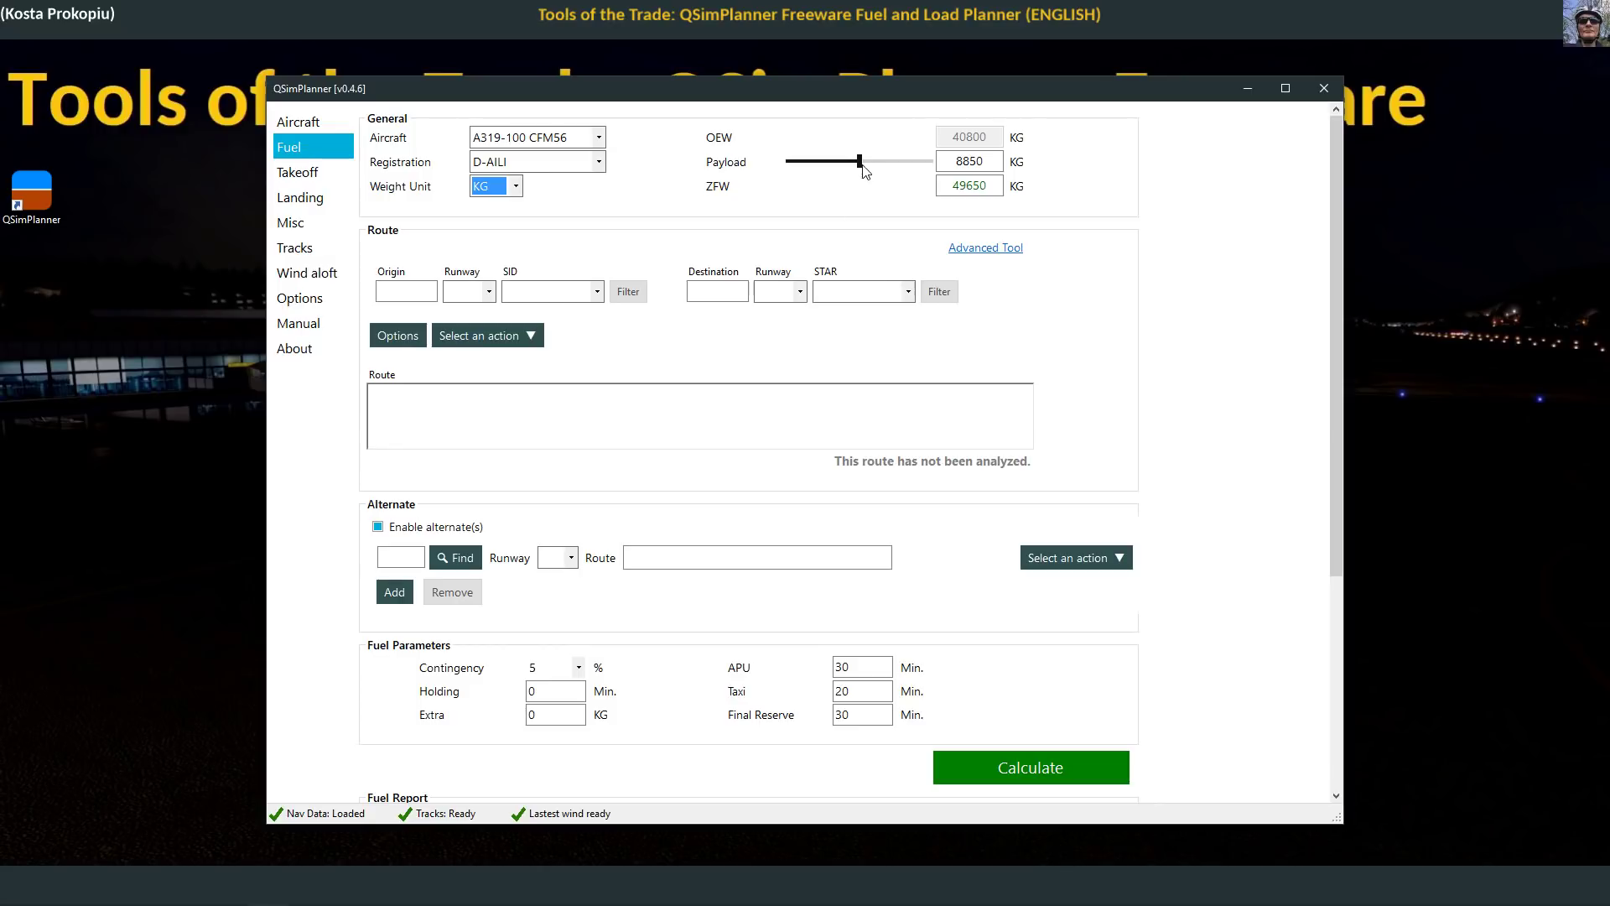
mouse_move(860, 161)
left_mouse_down()
mouse_move(942, 174)
mouse_move(790, 172)
mouse_move(848, 170)
left_mouse_up()
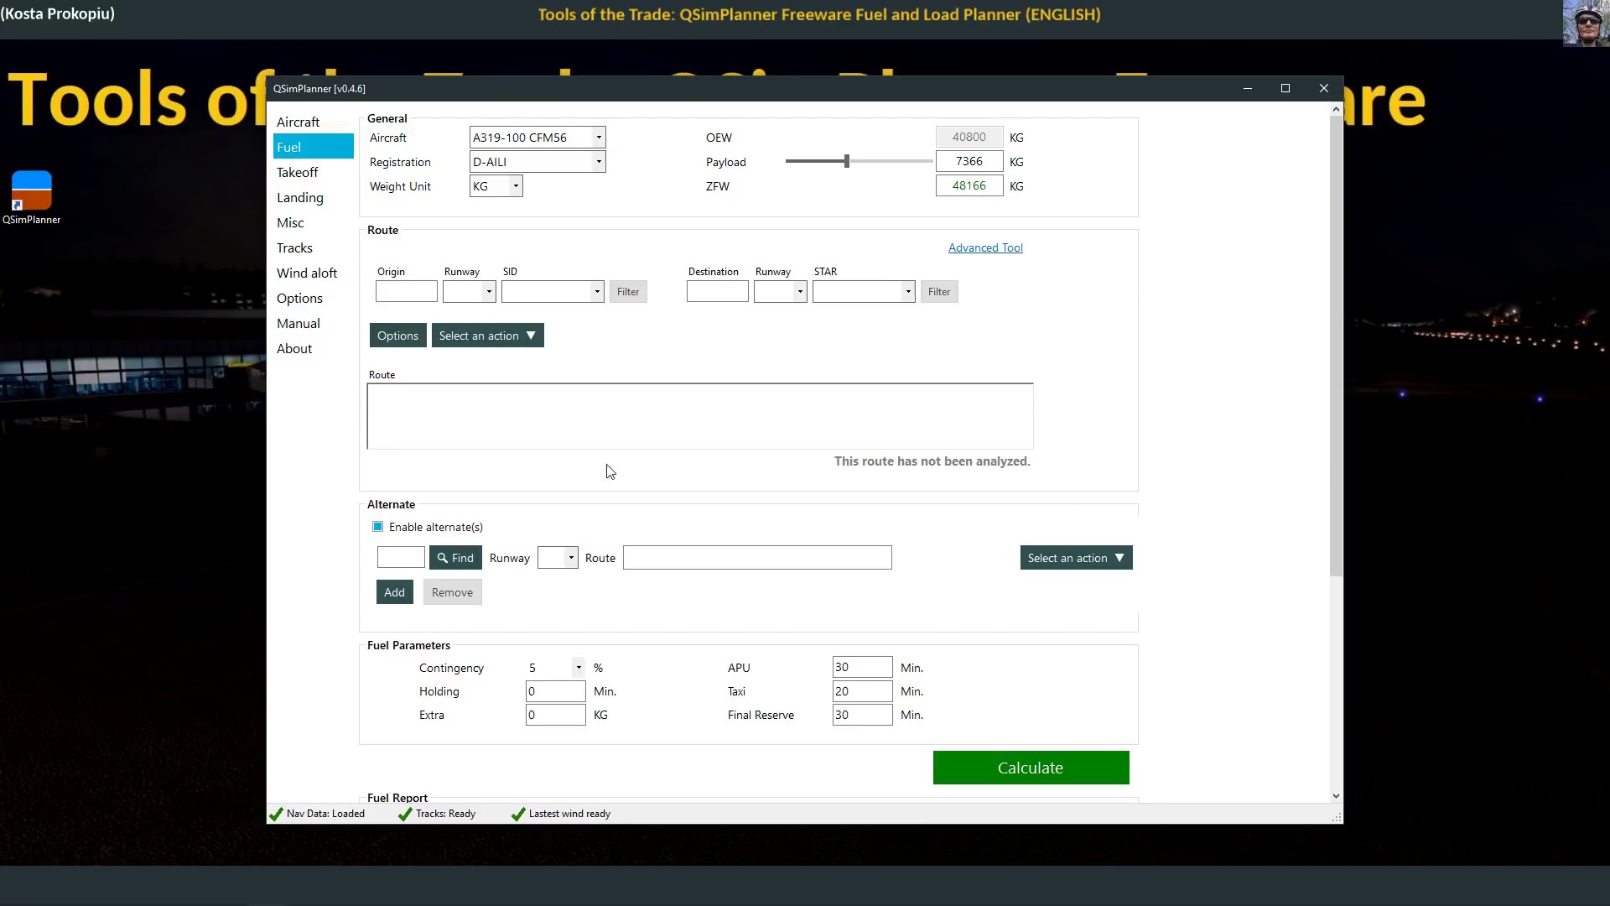
Step: Set the route's origin to EDDH and its destination to BIKF
left_click(402, 291)
type("EDDH")
left_click(718, 290)
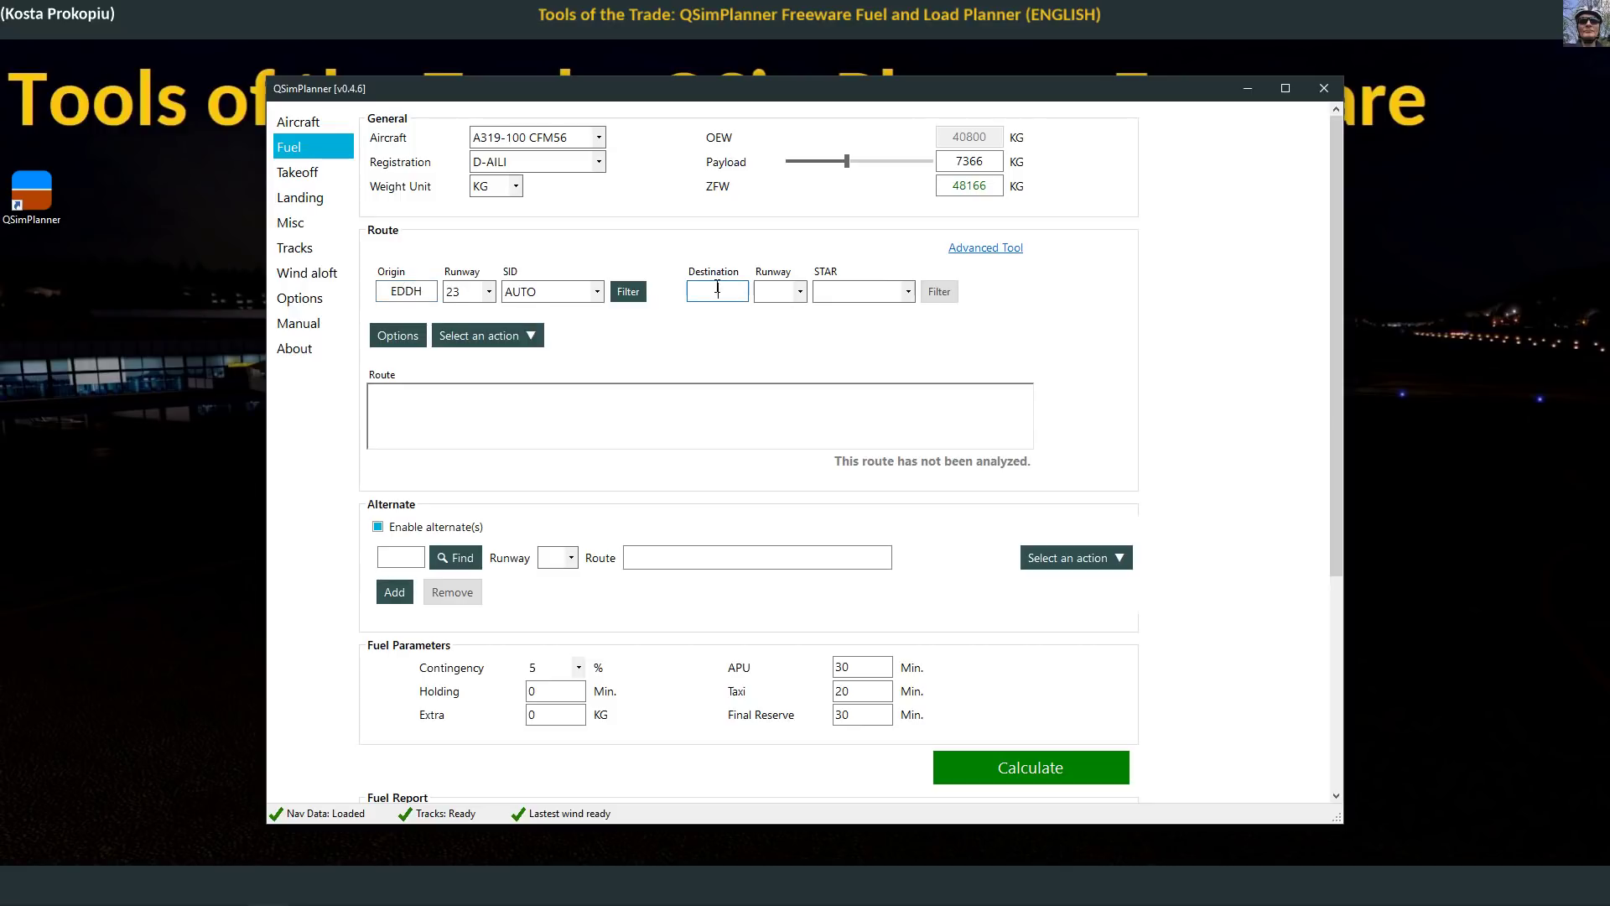
type("BIKF")
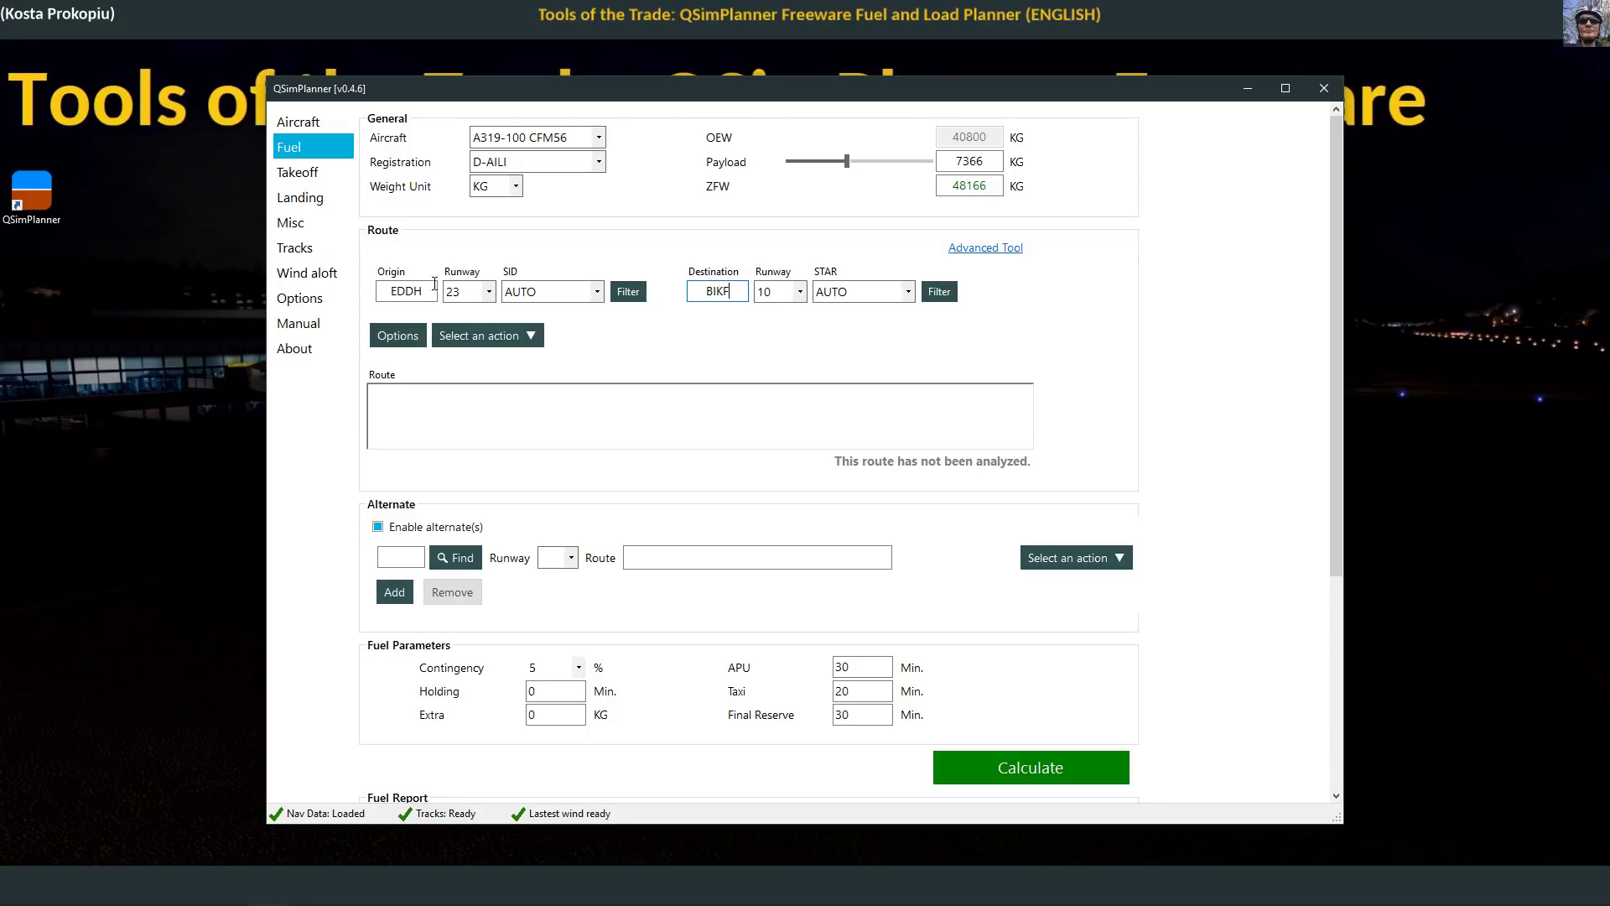
Step: Set the departure runway at EDDH to 33
left_click(489, 293)
left_click(491, 293)
left_click(489, 293)
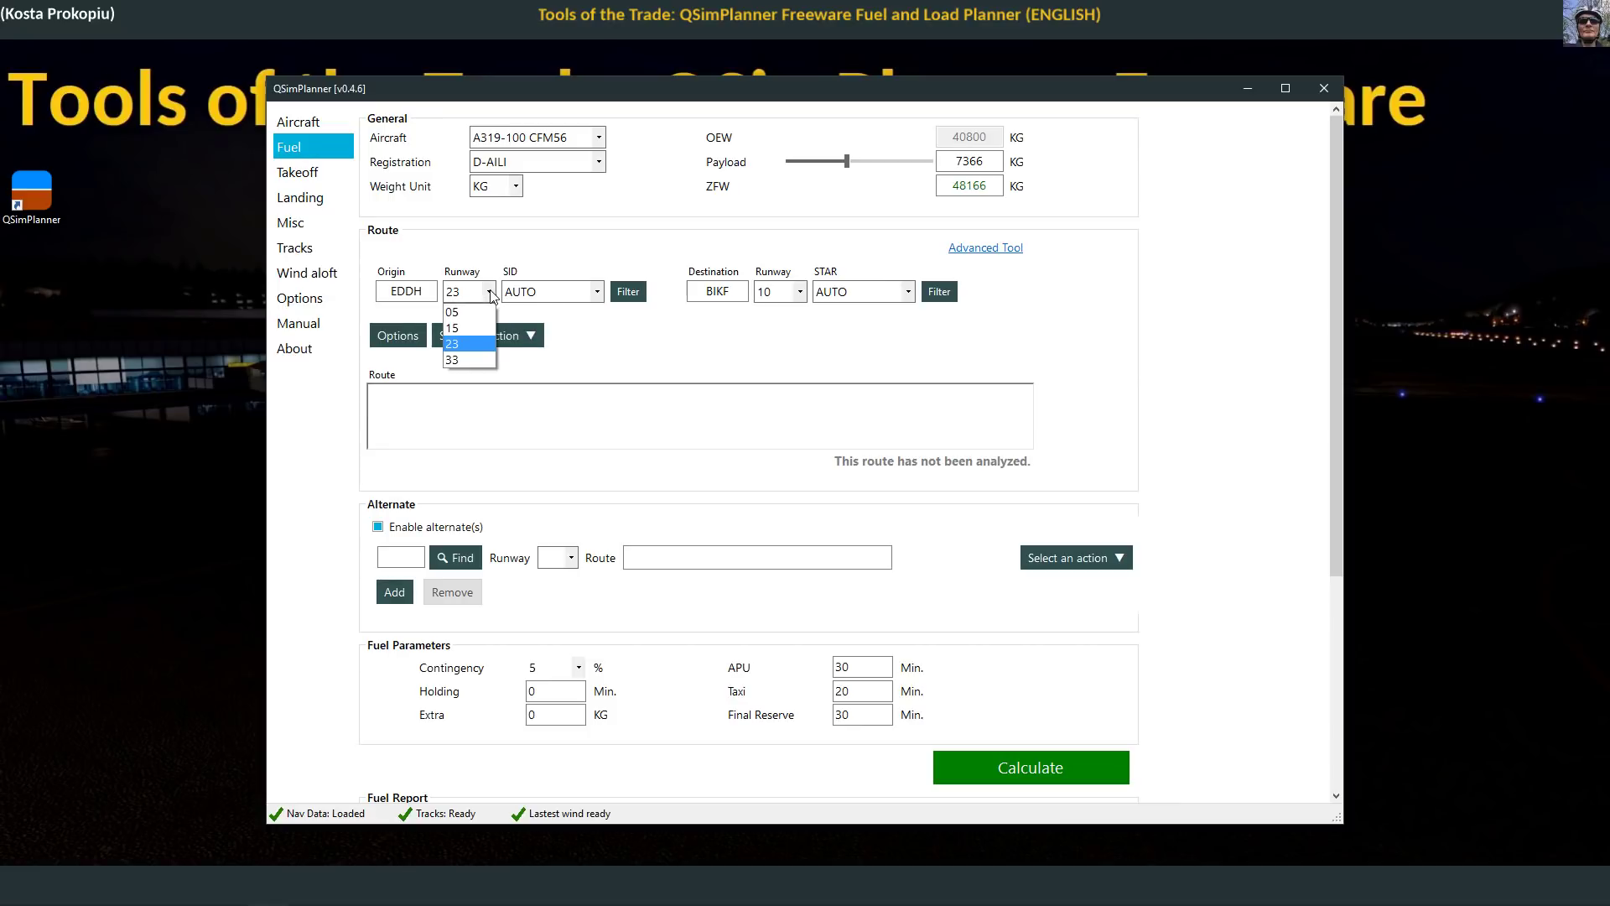
left_click(471, 358)
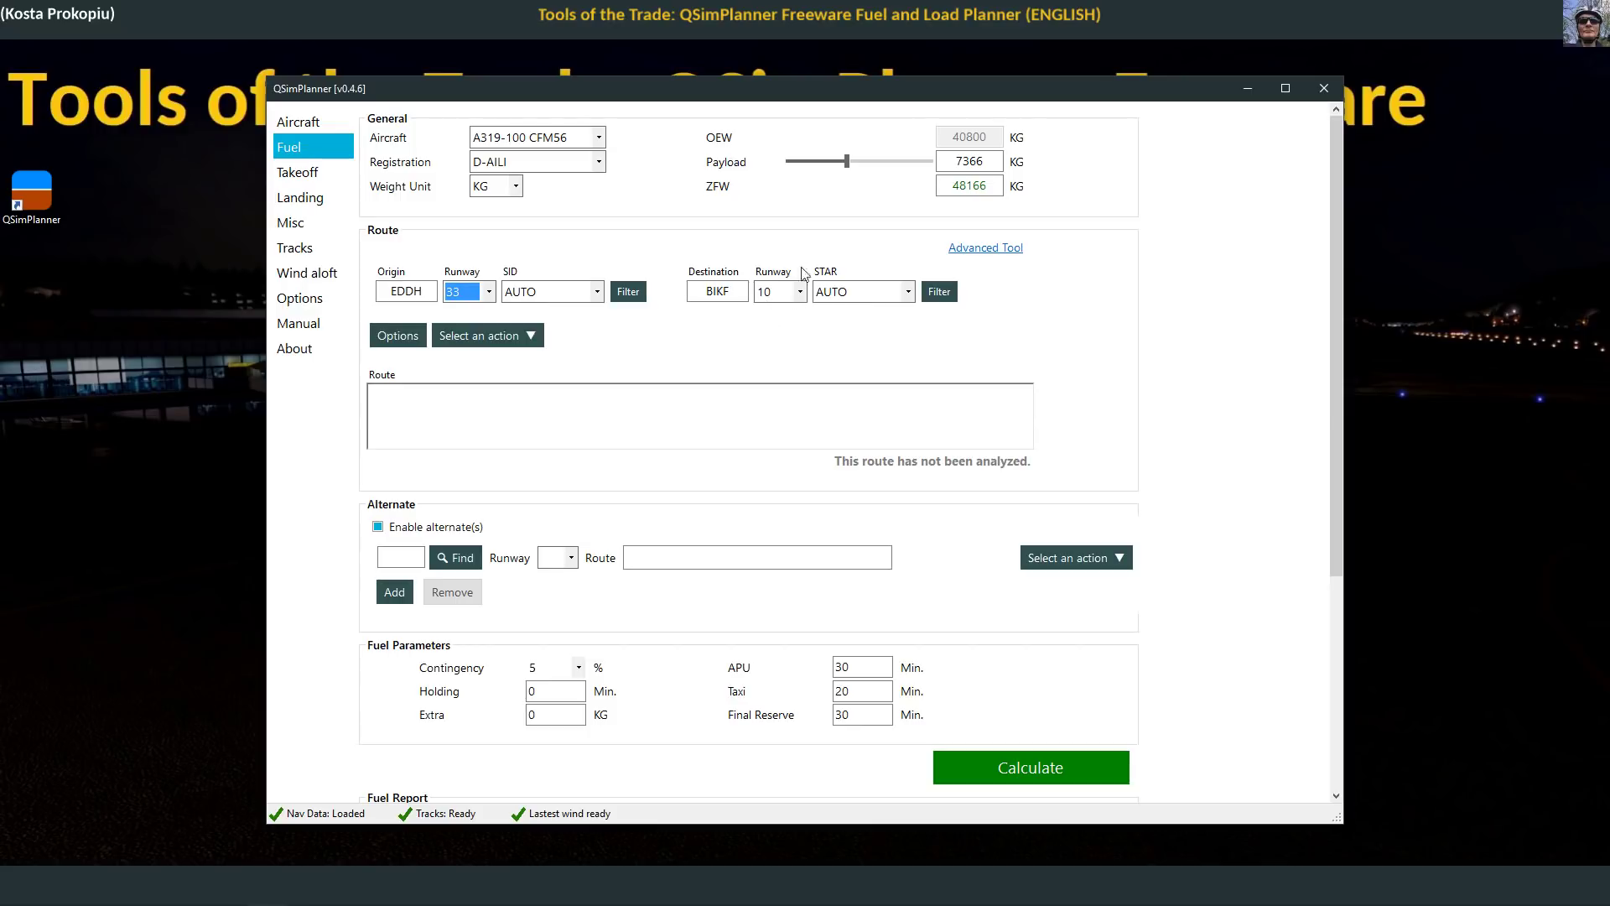
Step: Look through the SID choices for EDDH and the STAR choices for BIKF without changing either
left_click(599, 291)
left_click(600, 292)
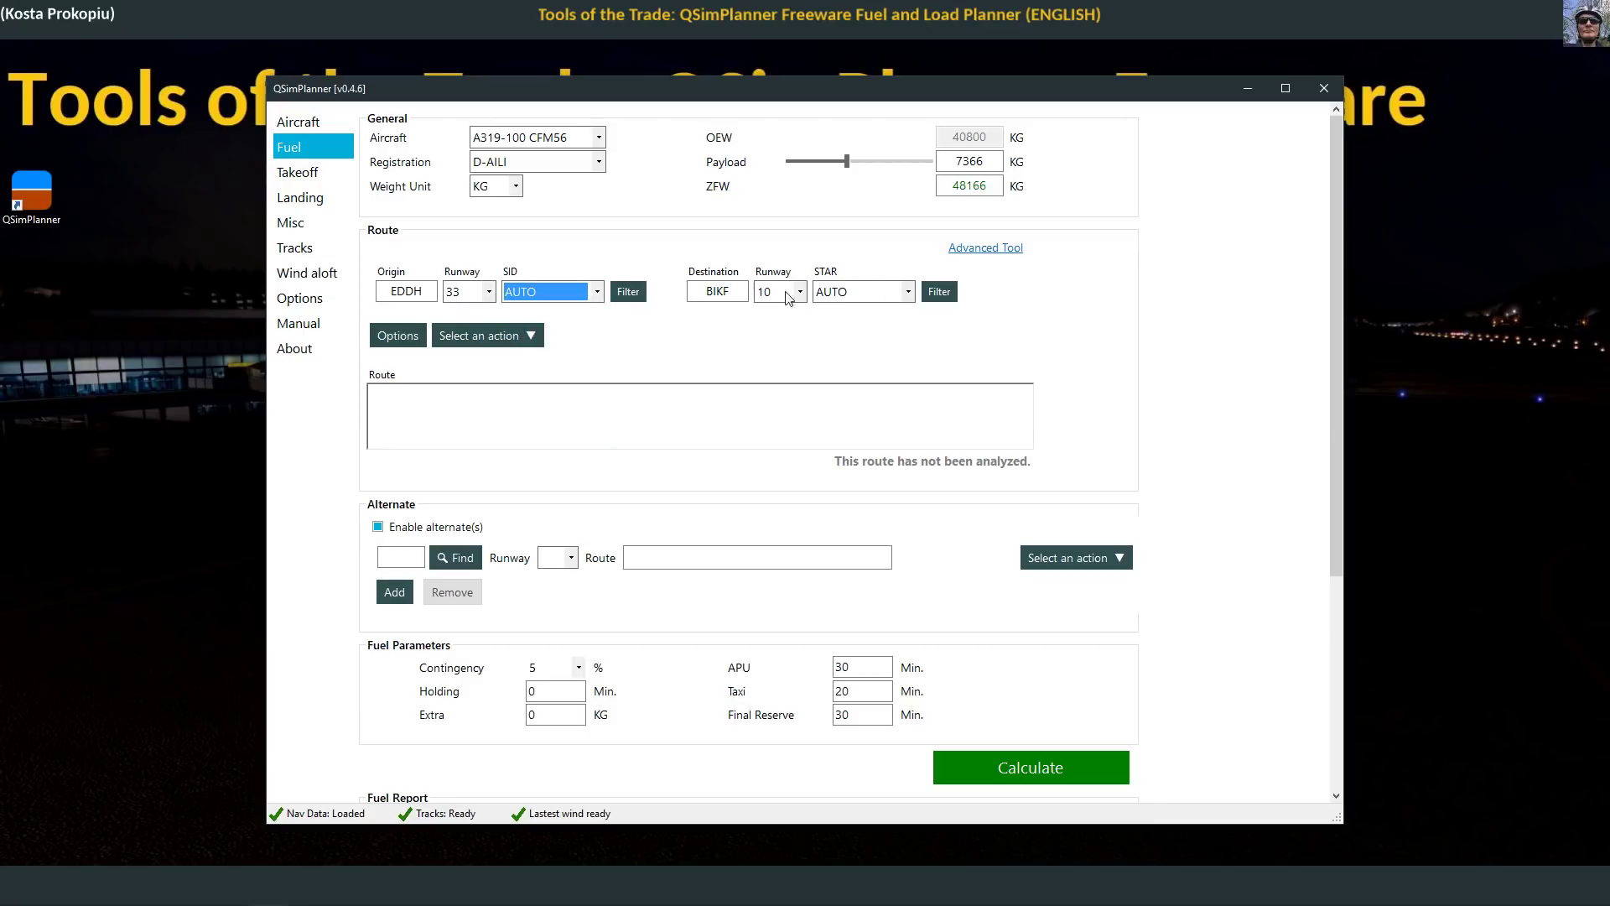
left_click(909, 292)
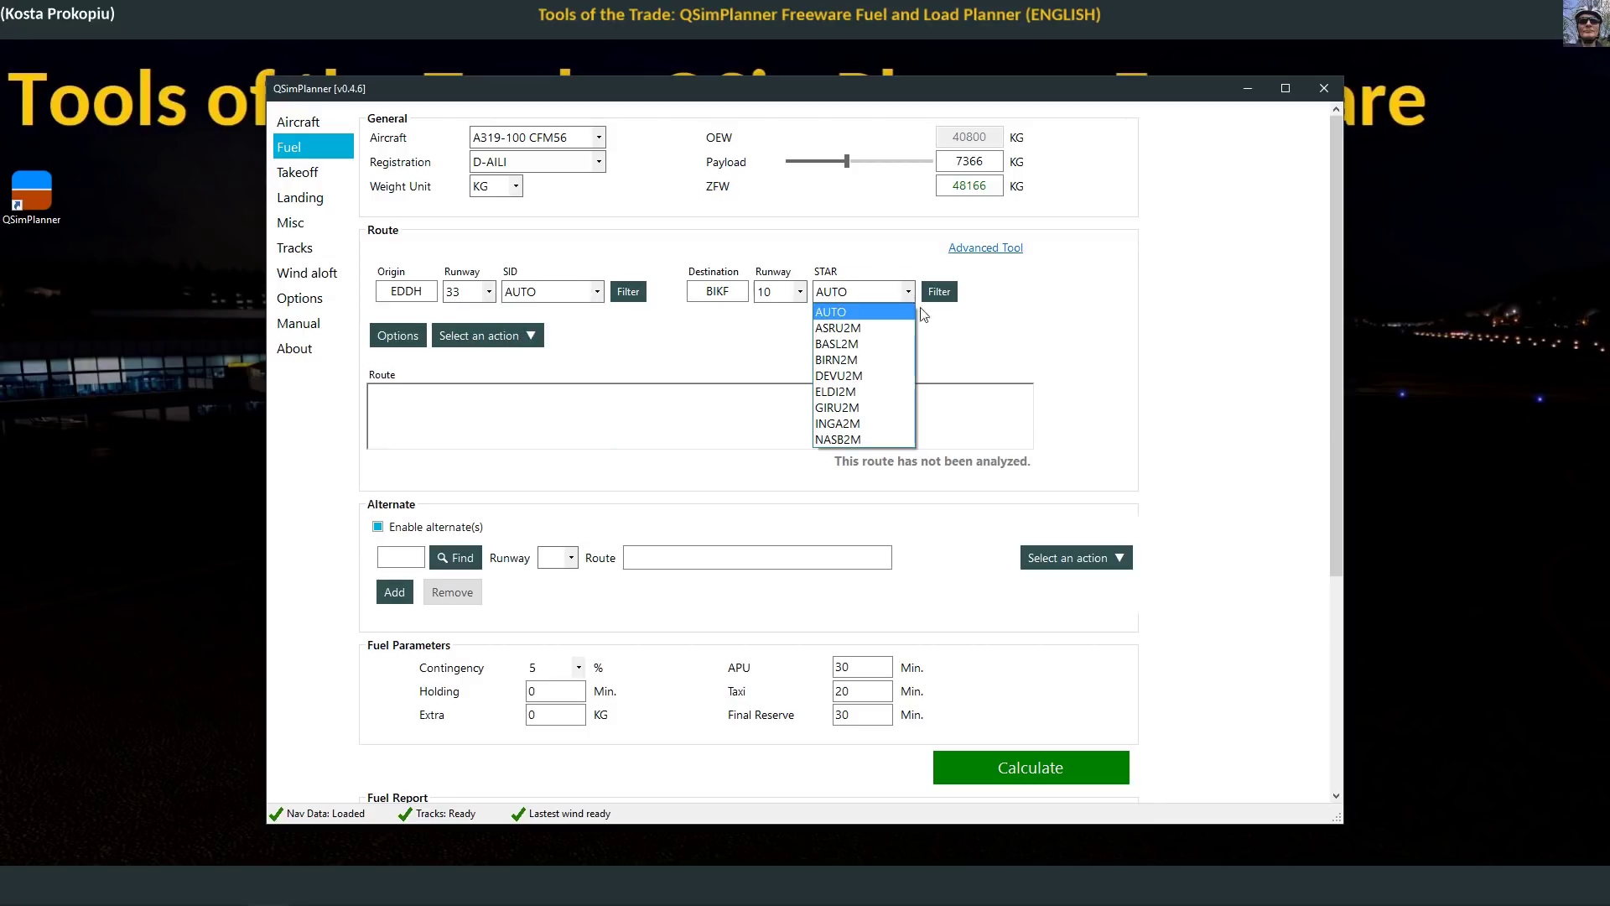
left_click(992, 343)
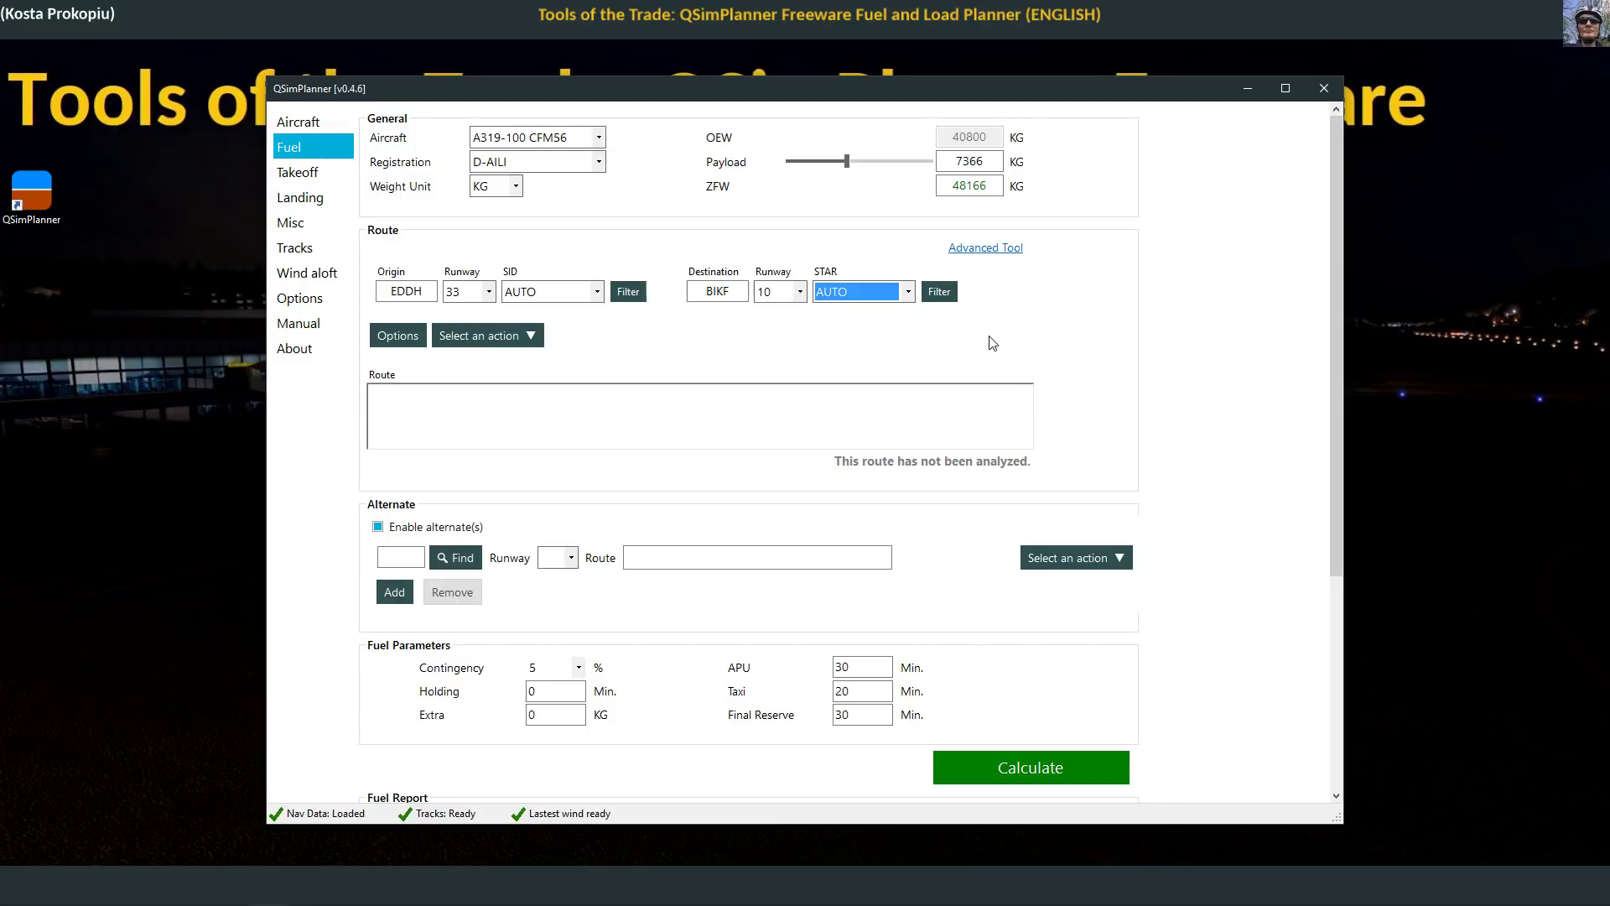
Step: View the SID filter list for EDDH and the Advanced Tool route window, closing each without changes
left_click(634, 298)
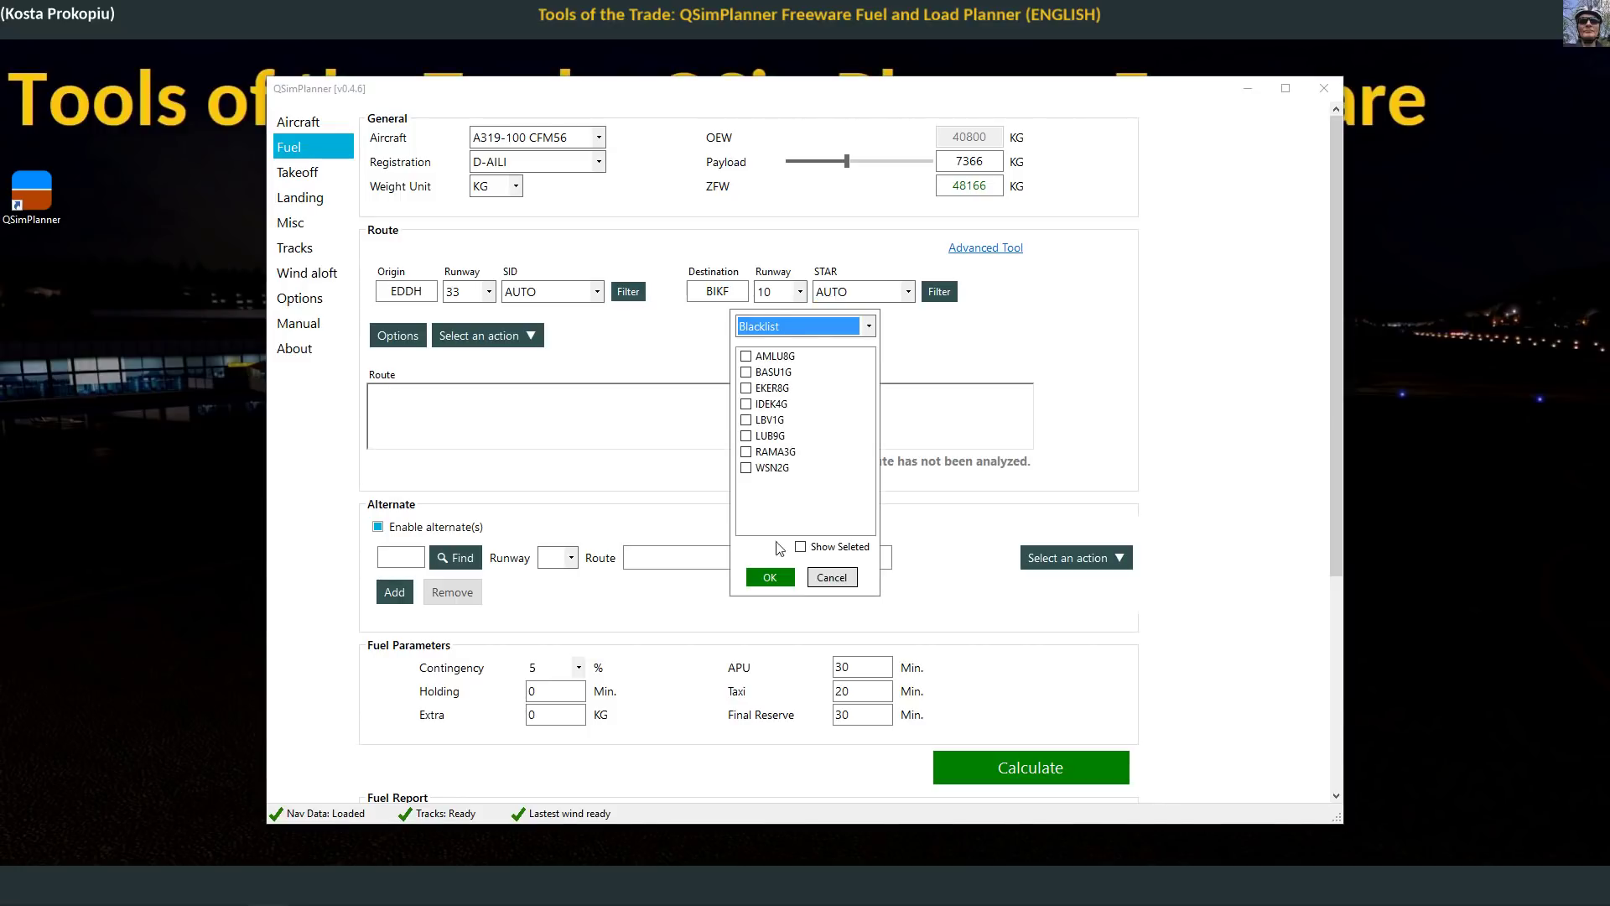
left_click(851, 578)
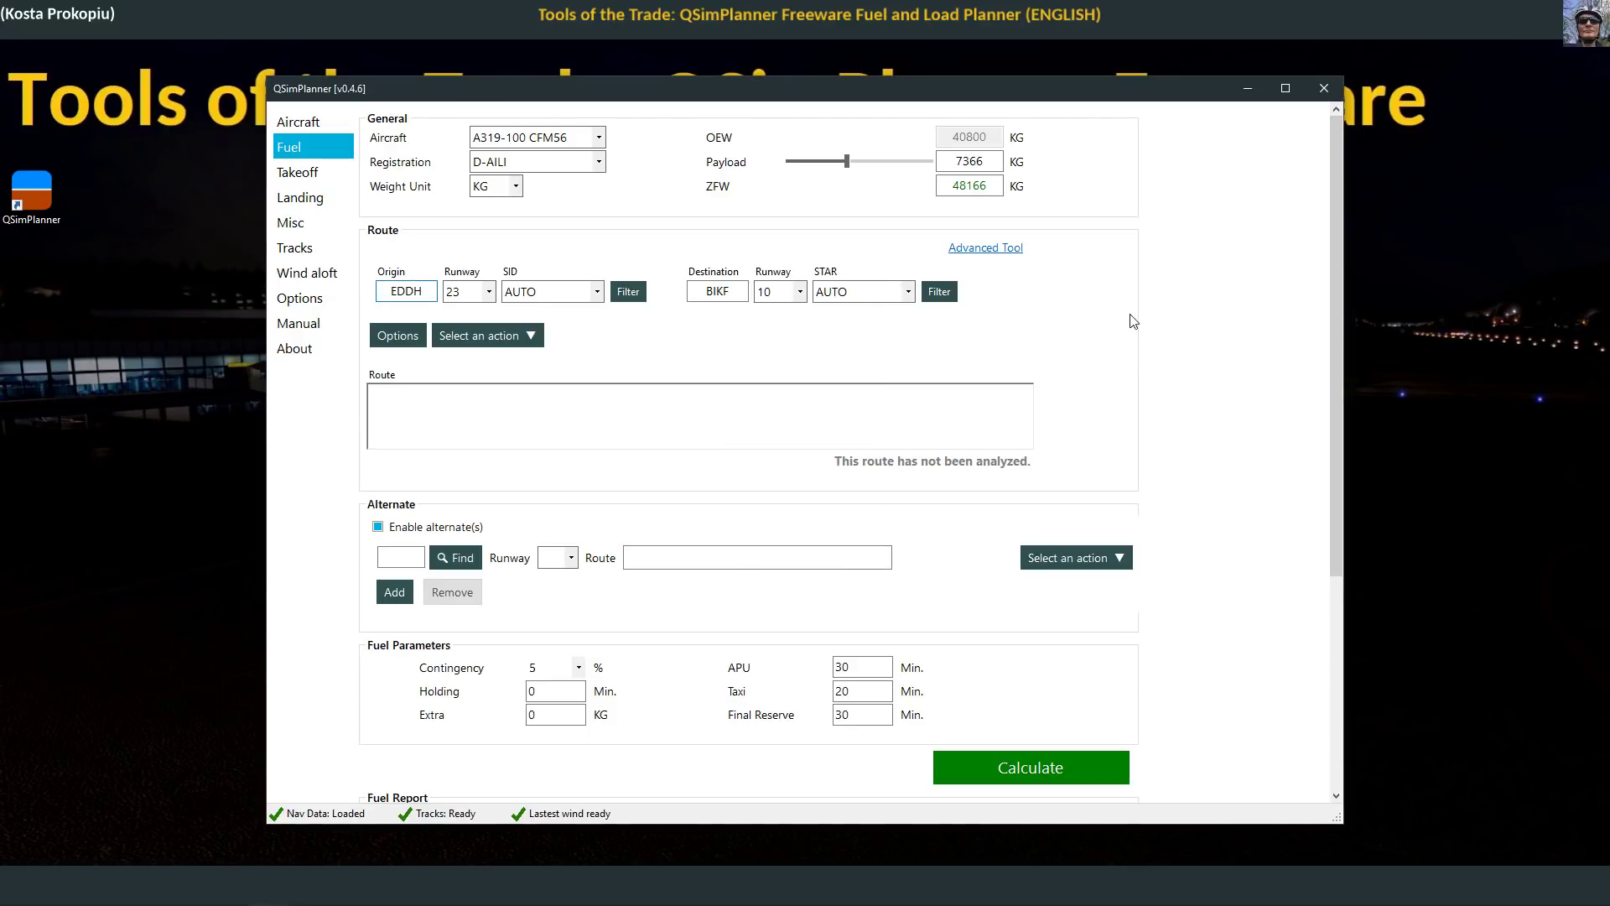
left_click(1006, 254)
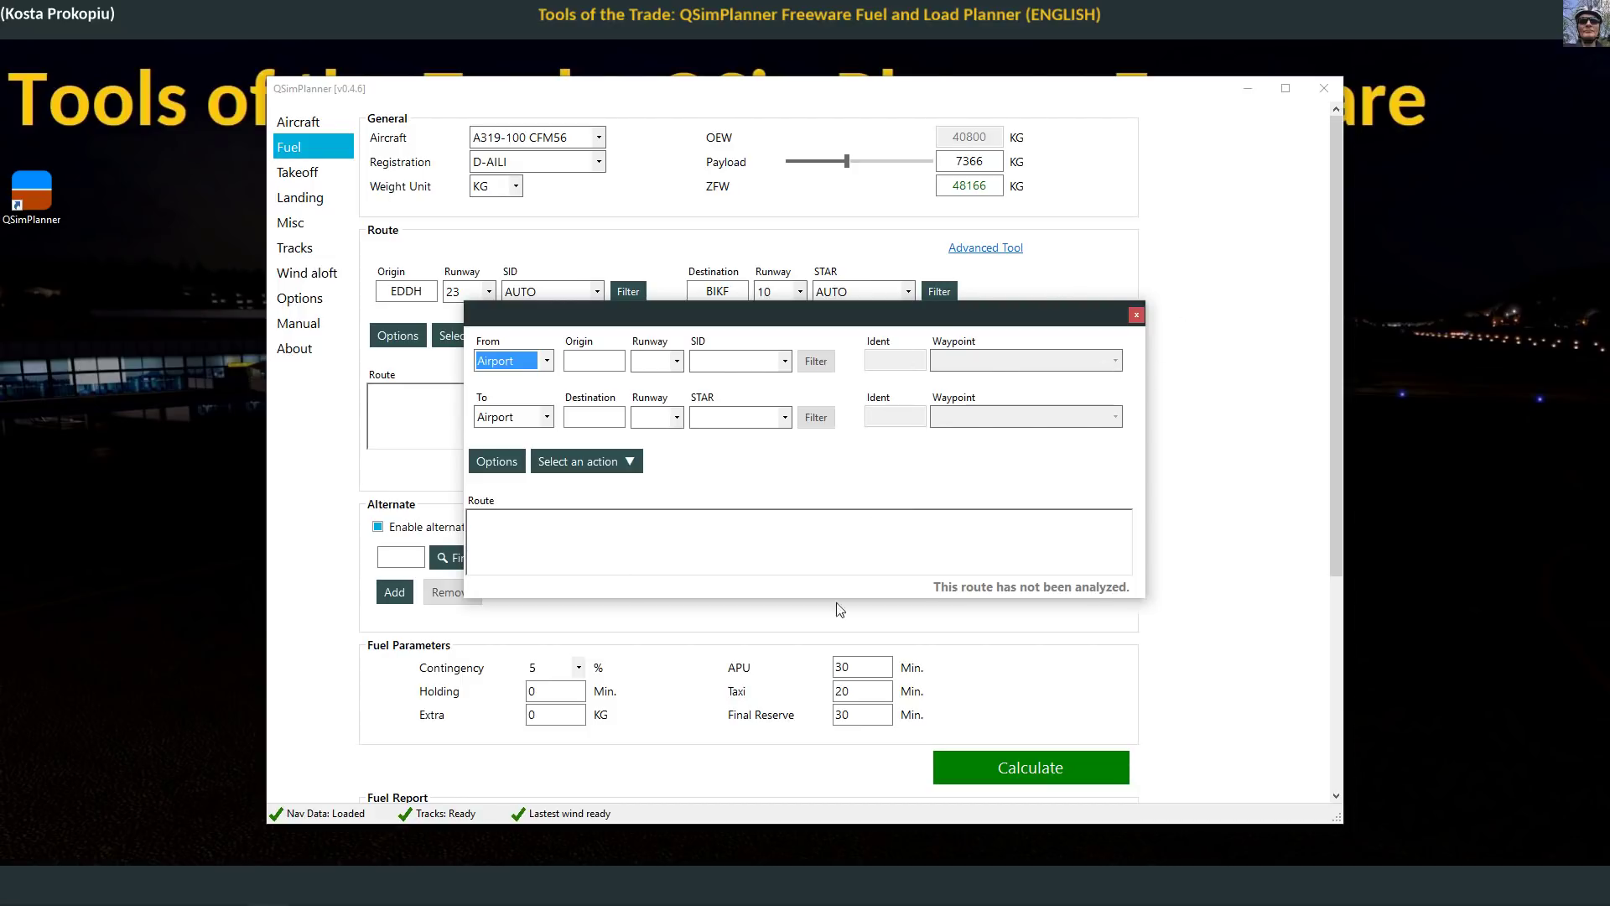
left_click(1135, 315)
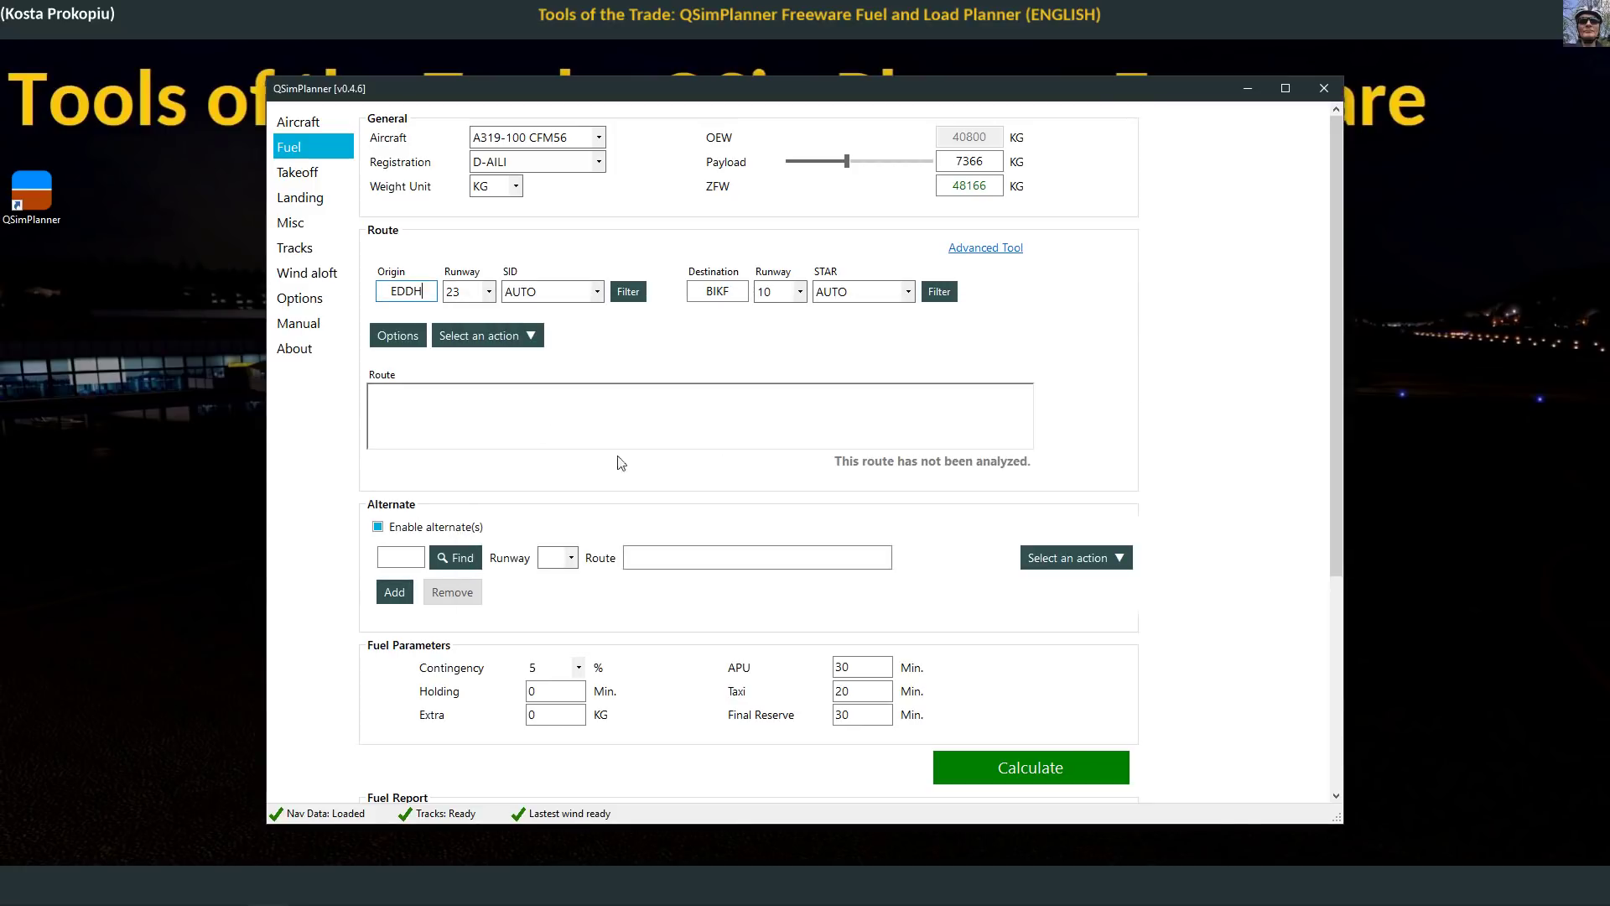
Step: Open the route's avoided countries list and browse through its letter codes and country names
left_click(390, 337)
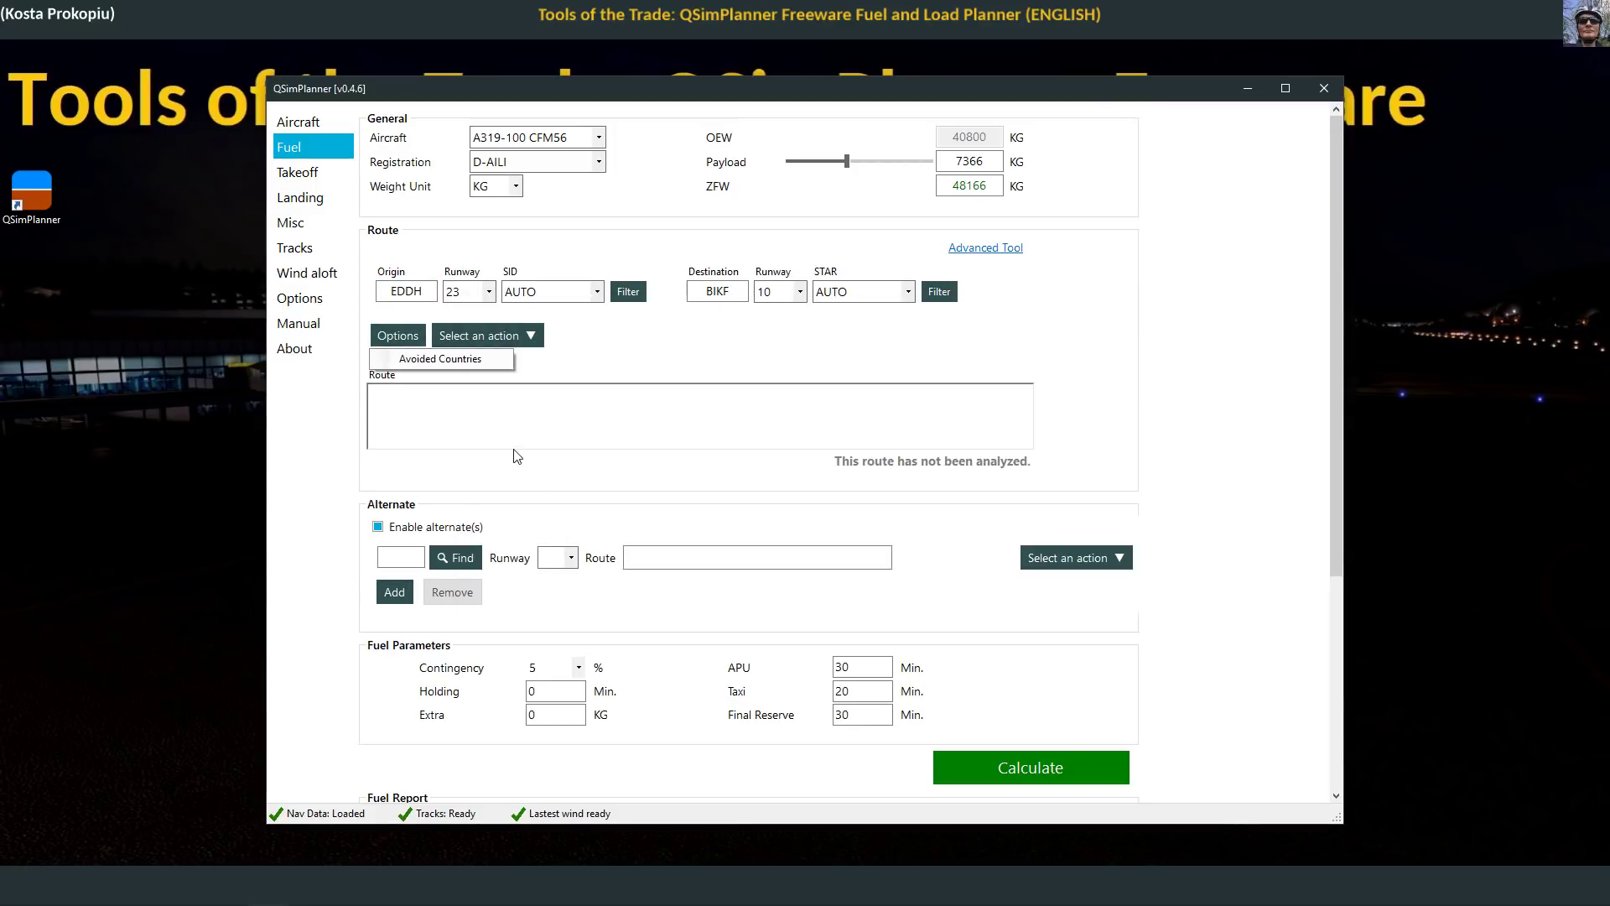
left_click(447, 358)
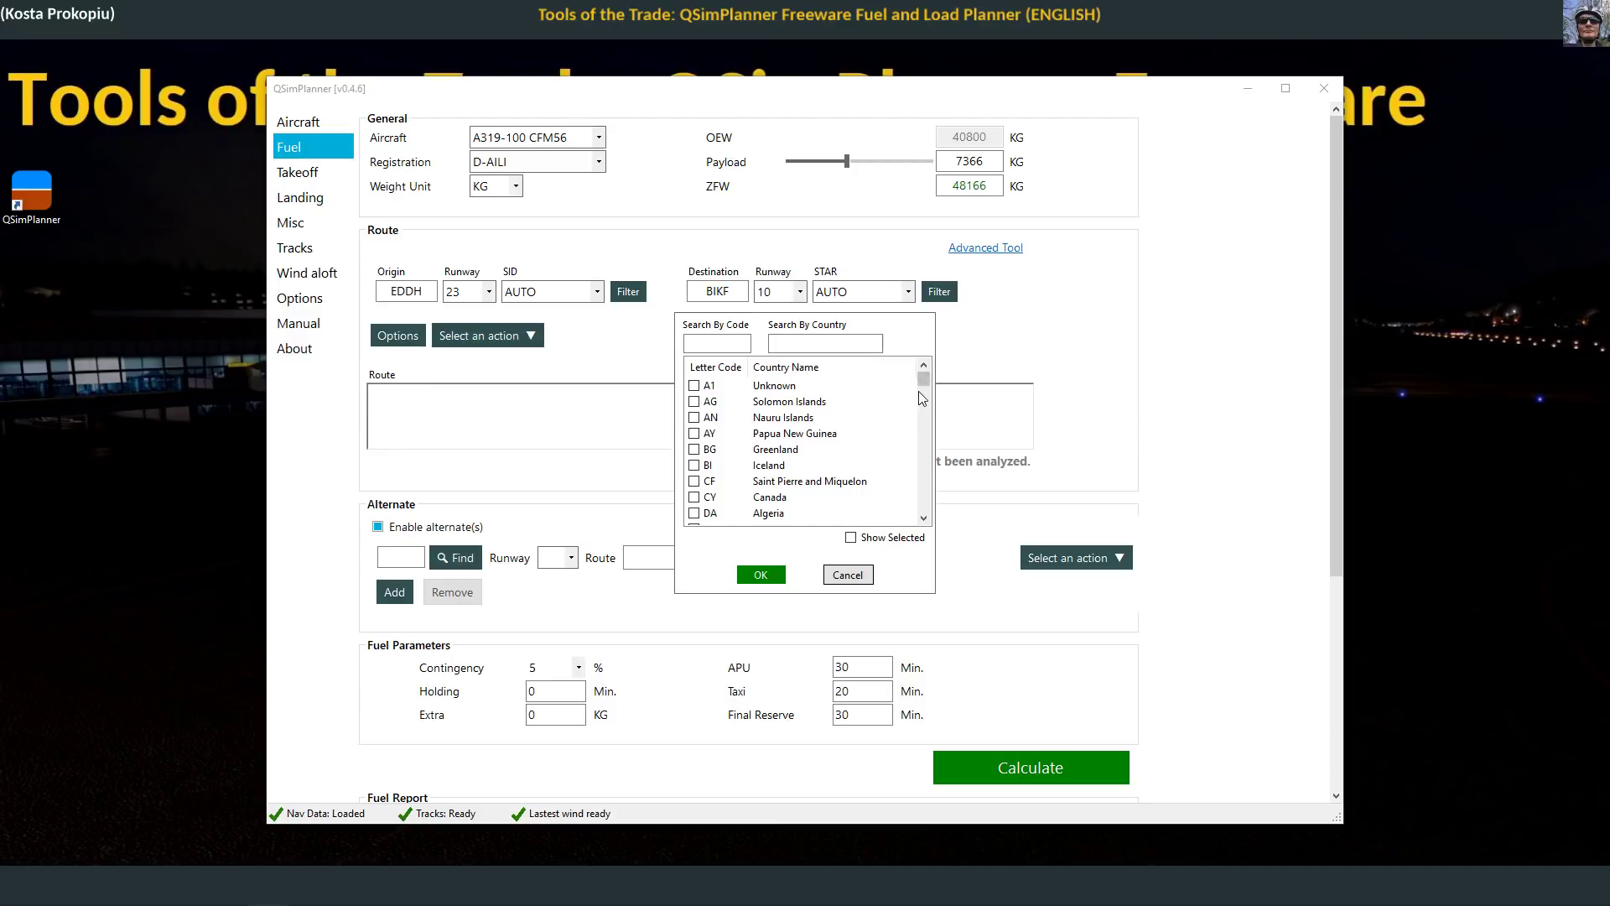
left_click_drag(923, 383, 913, 532)
scroll(802, 478, "up", 6)
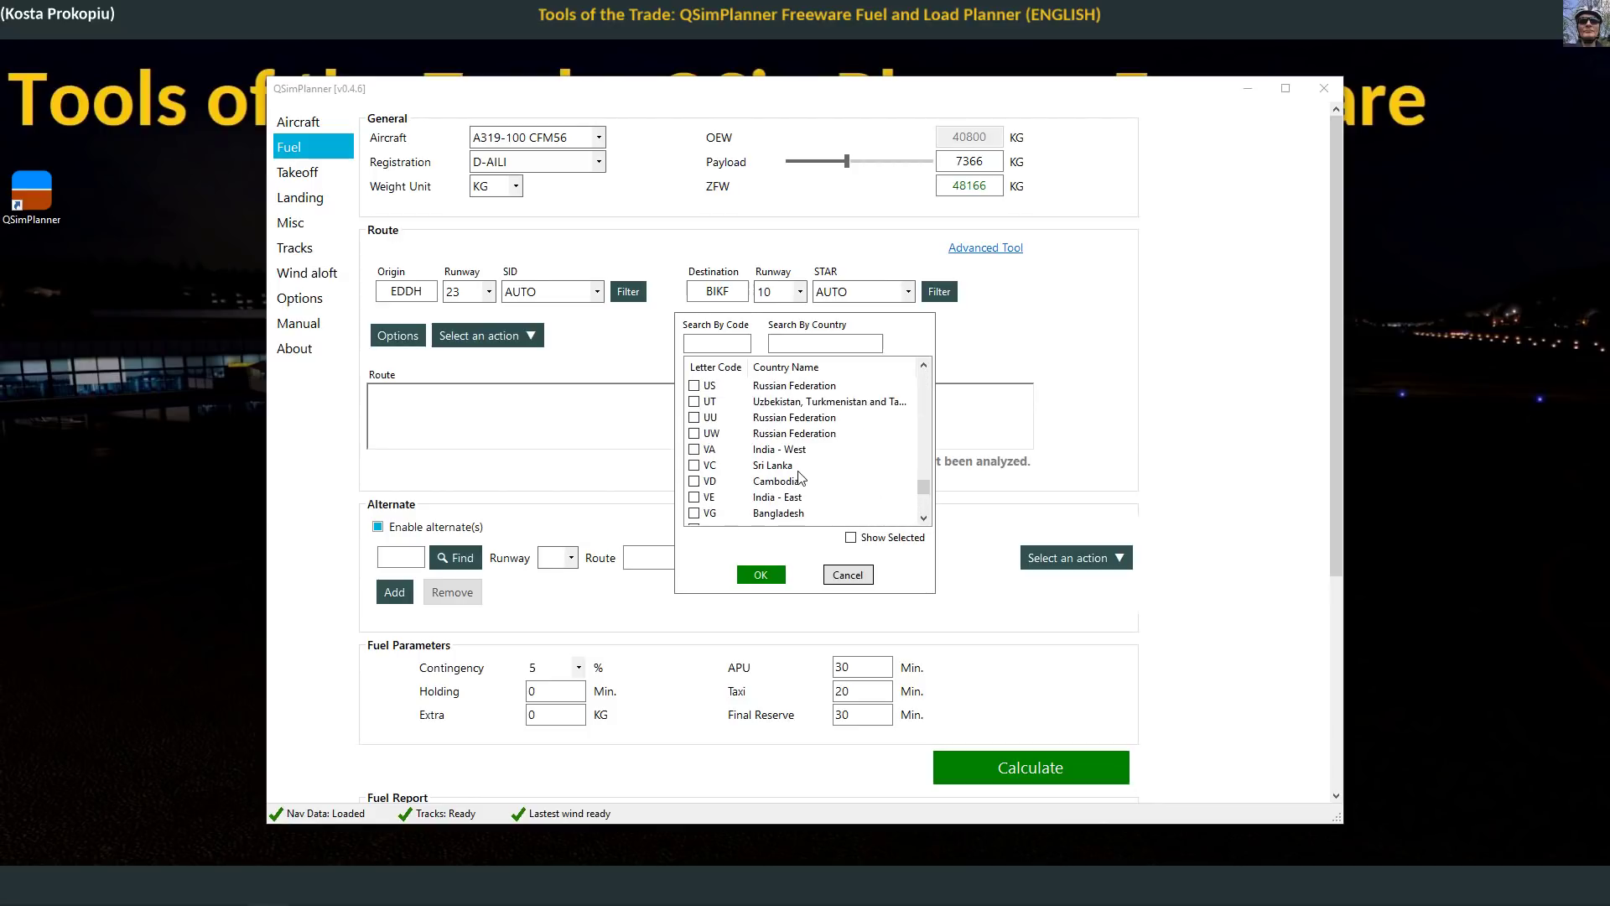
scroll(802, 478, "up", 1)
scroll(799, 478, "up", 1)
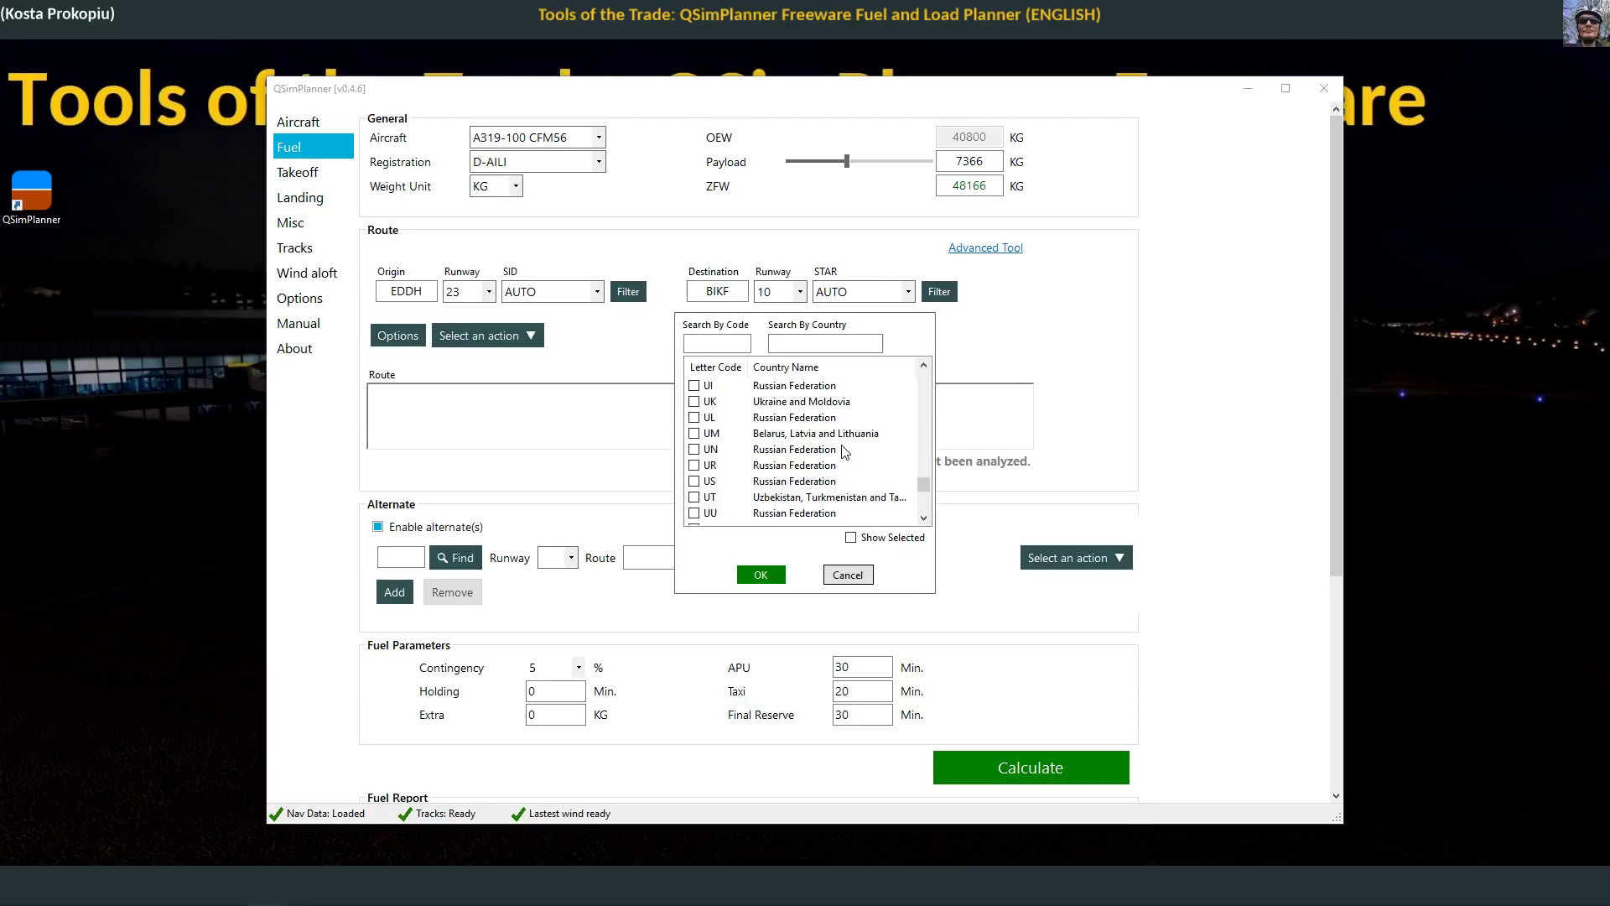
scroll(844, 452, "up", 1)
scroll(901, 425, "up", 2)
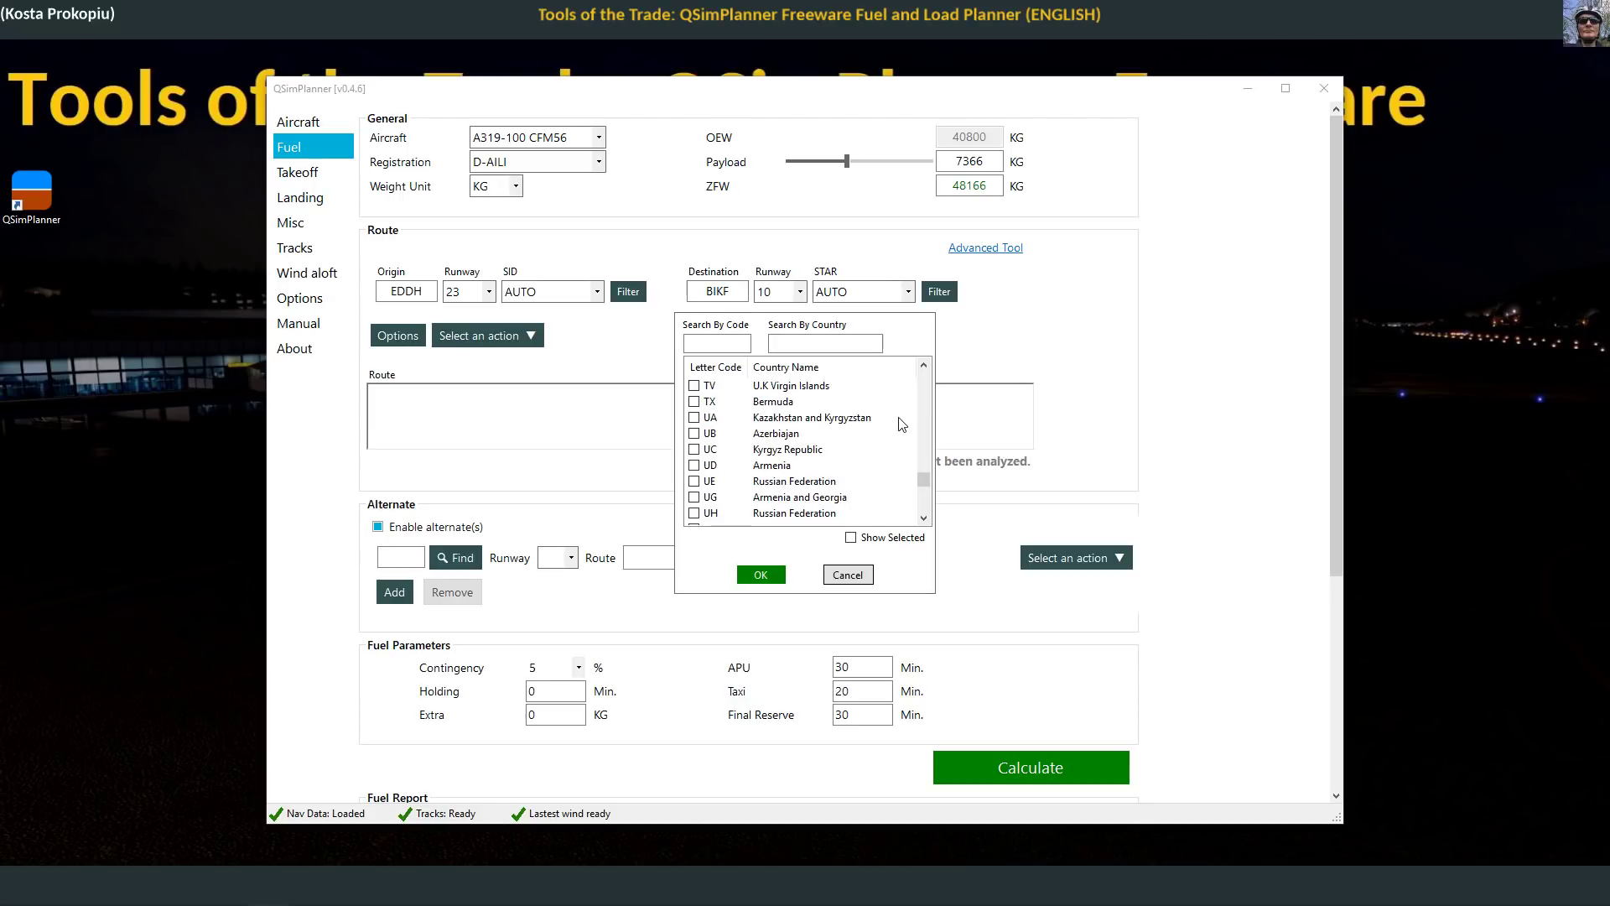
scroll(899, 428, "up", 20)
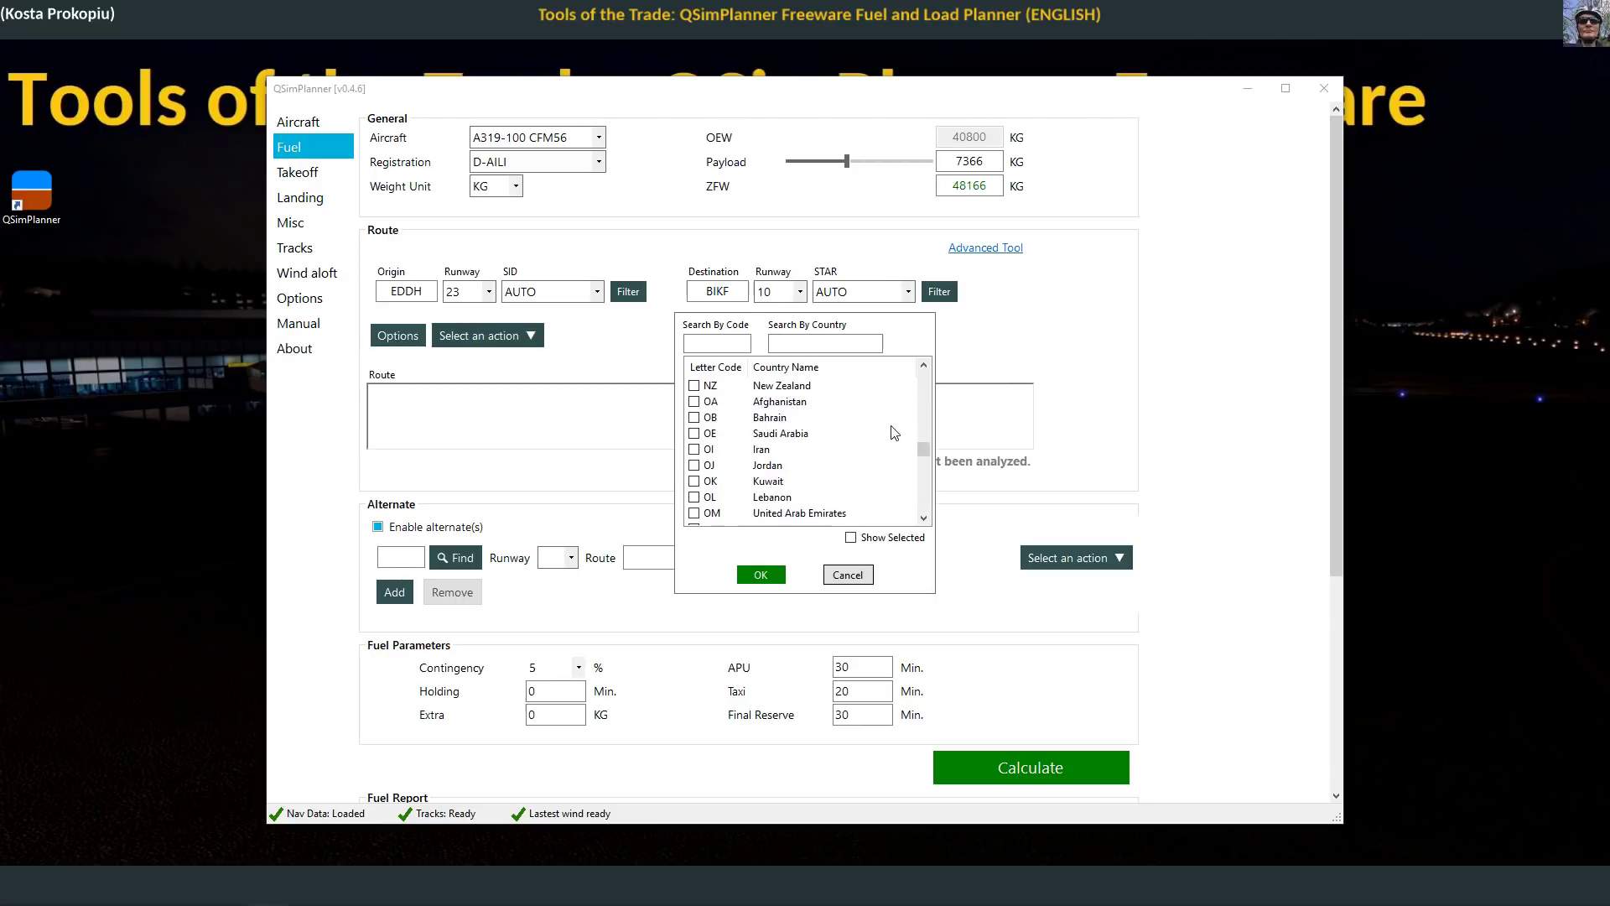
scroll(889, 429, "up", 20)
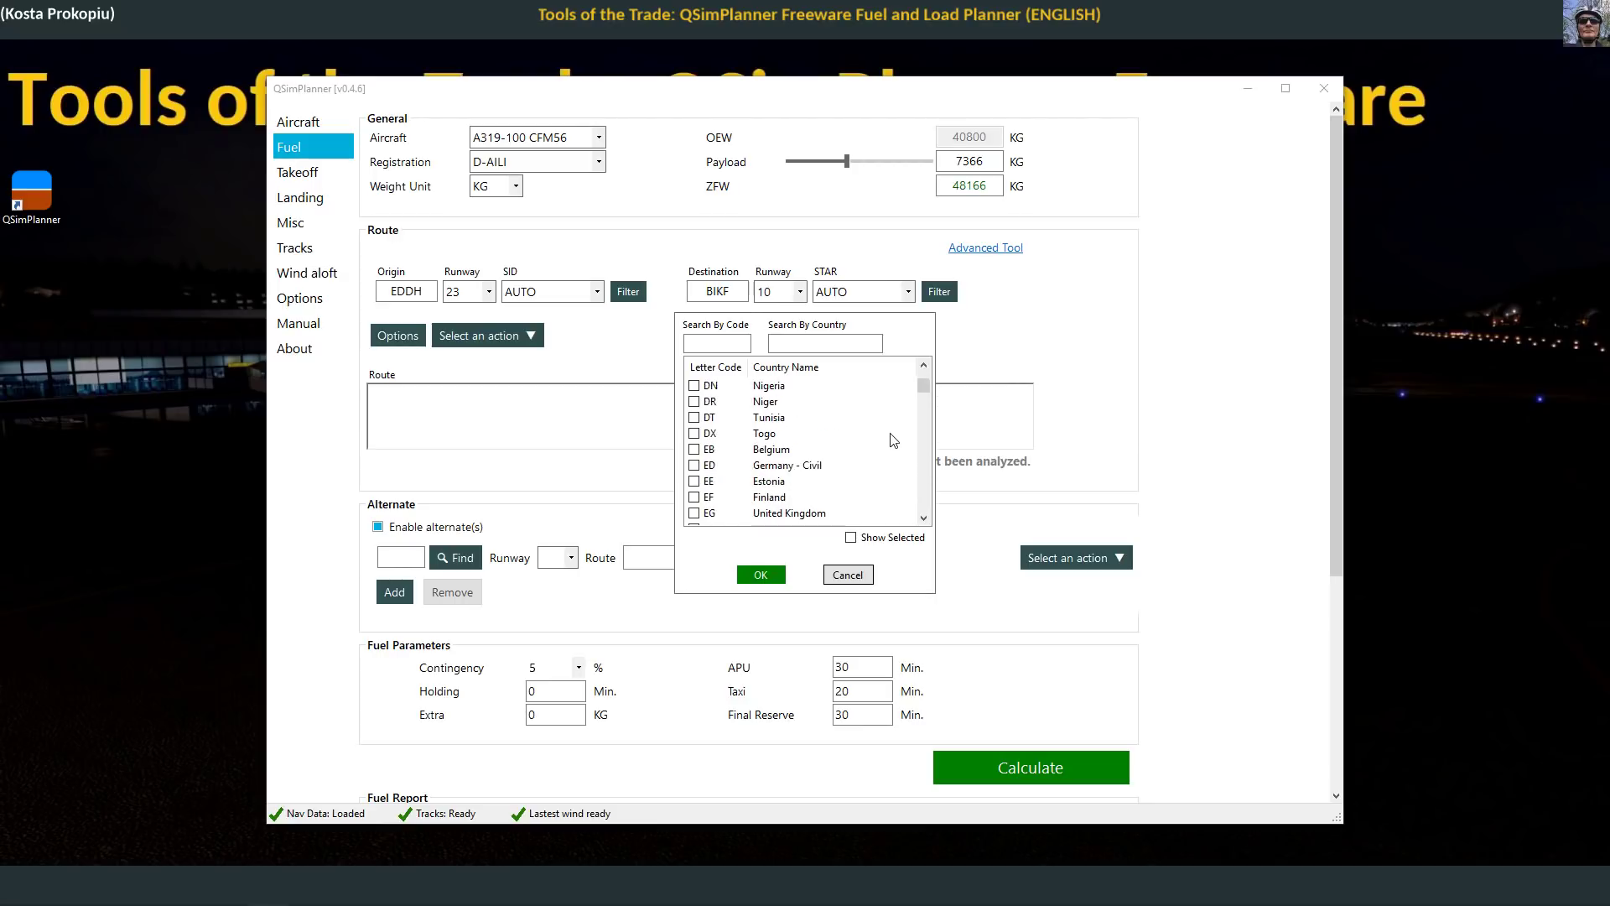
Step: Sort the avoided countries by name, select United Kingdom (EG) as a country to avoid, and accept the selection
left_click(825, 368)
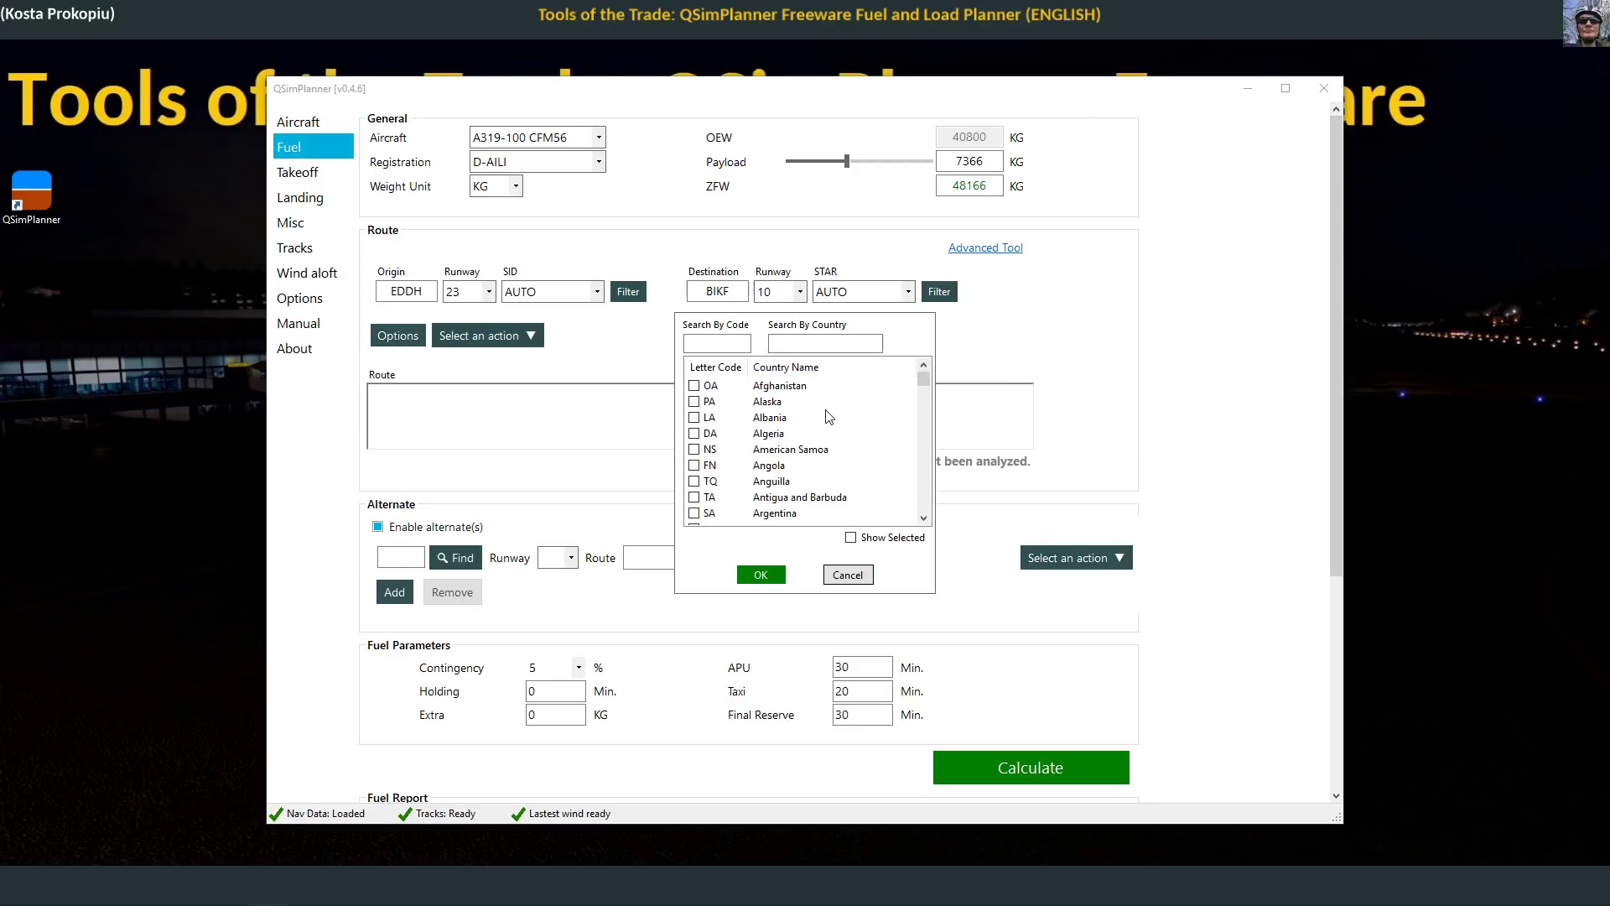
scroll(829, 428, "down", 18)
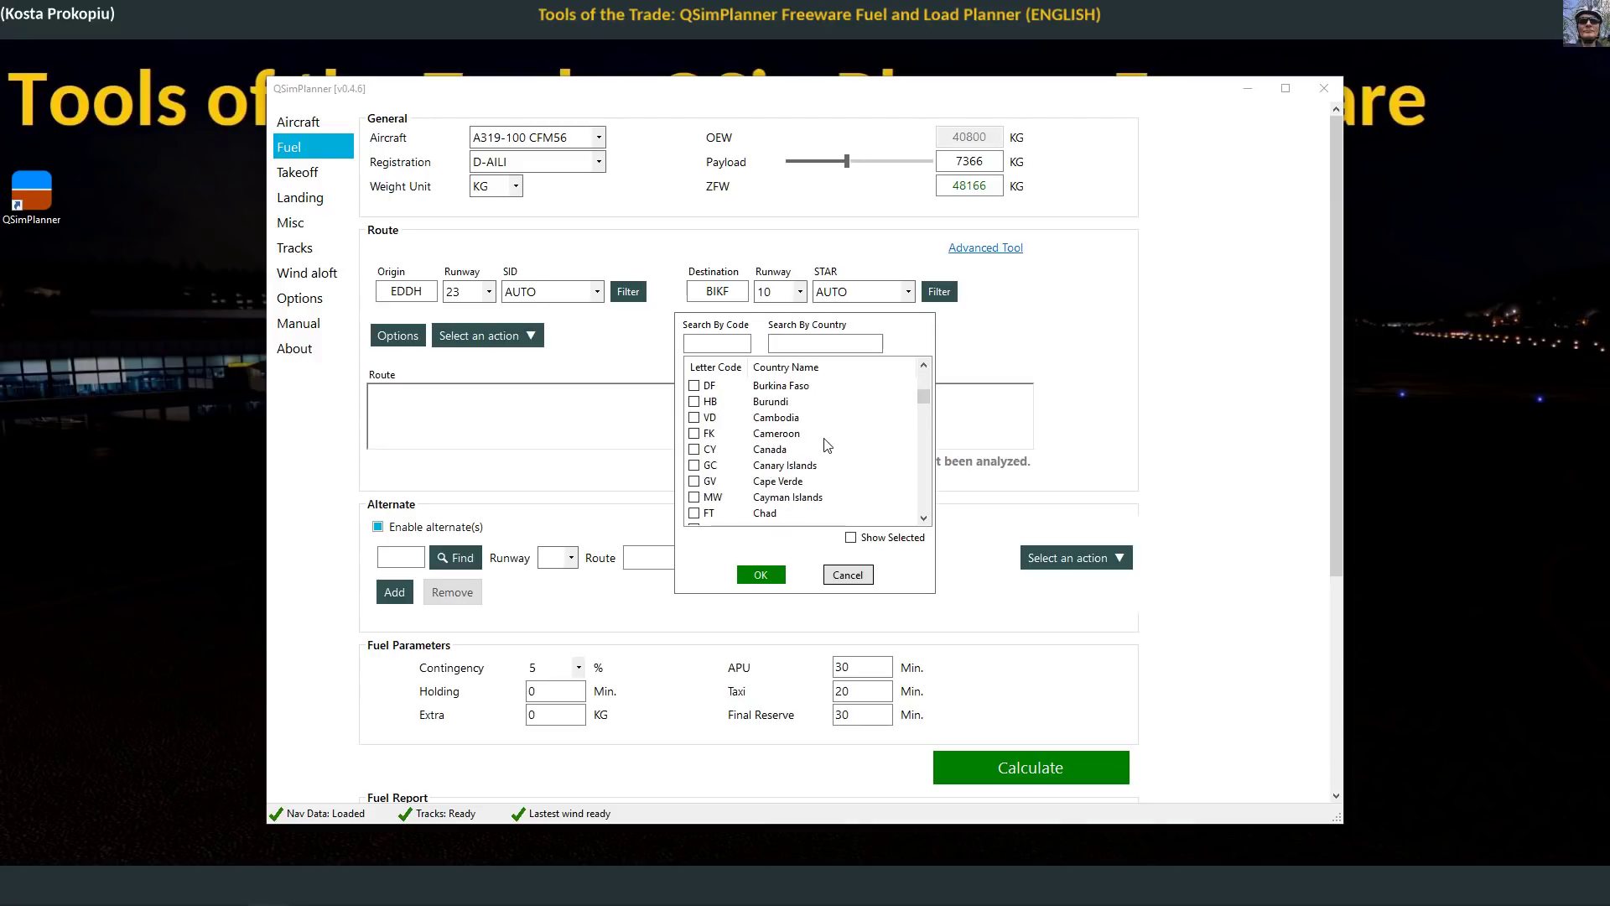
scroll(828, 446, "down", 8)
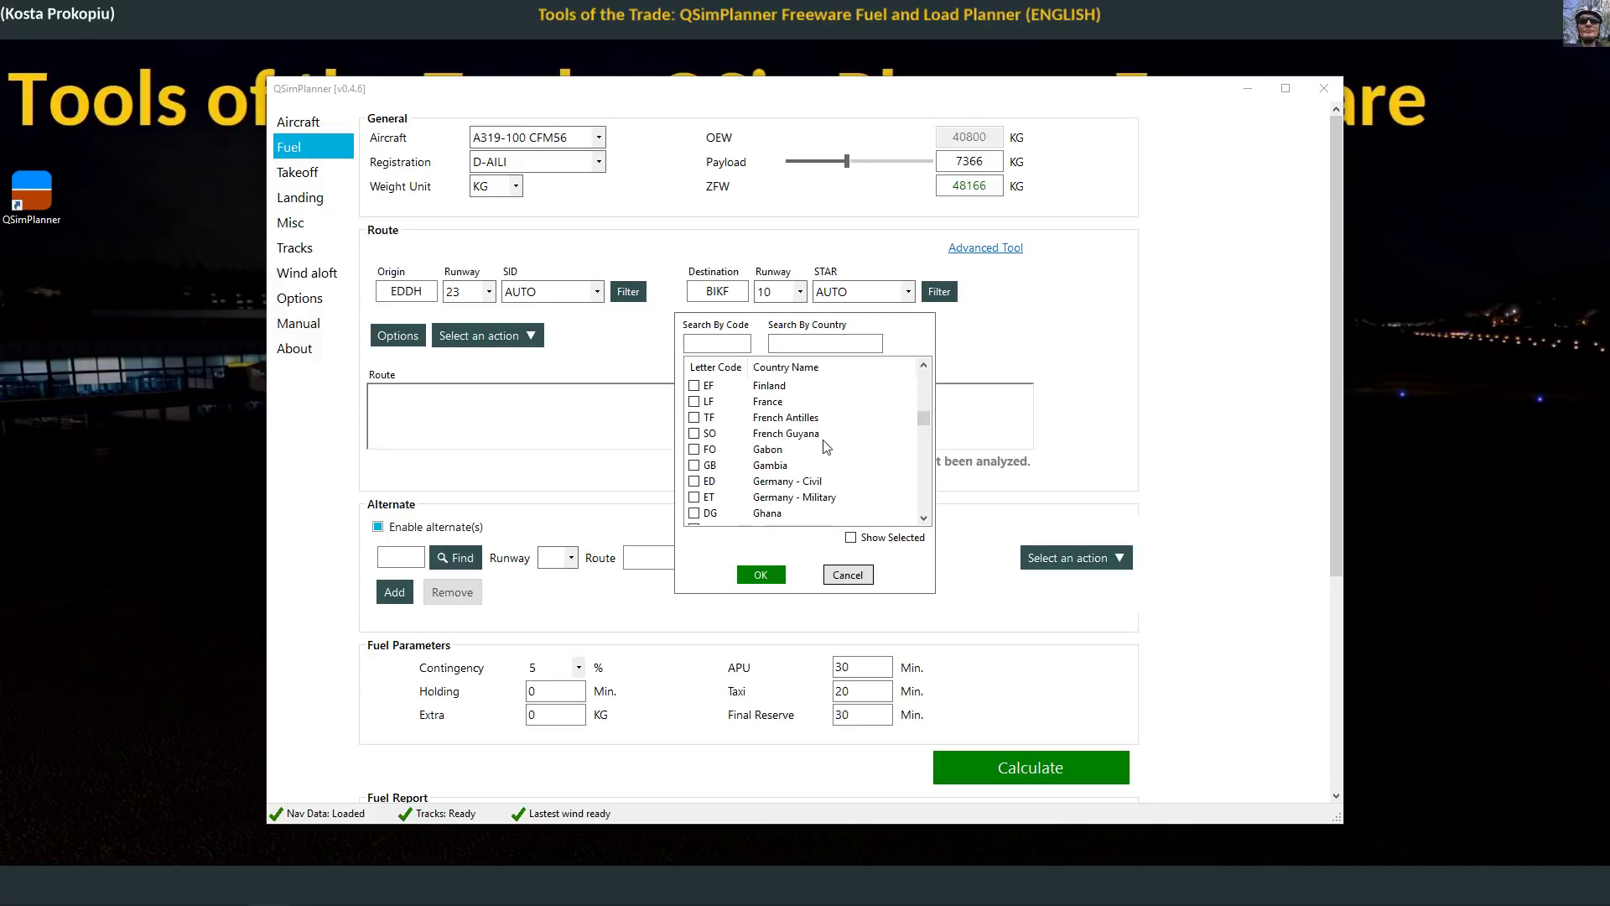
scroll(828, 445, "down", 4)
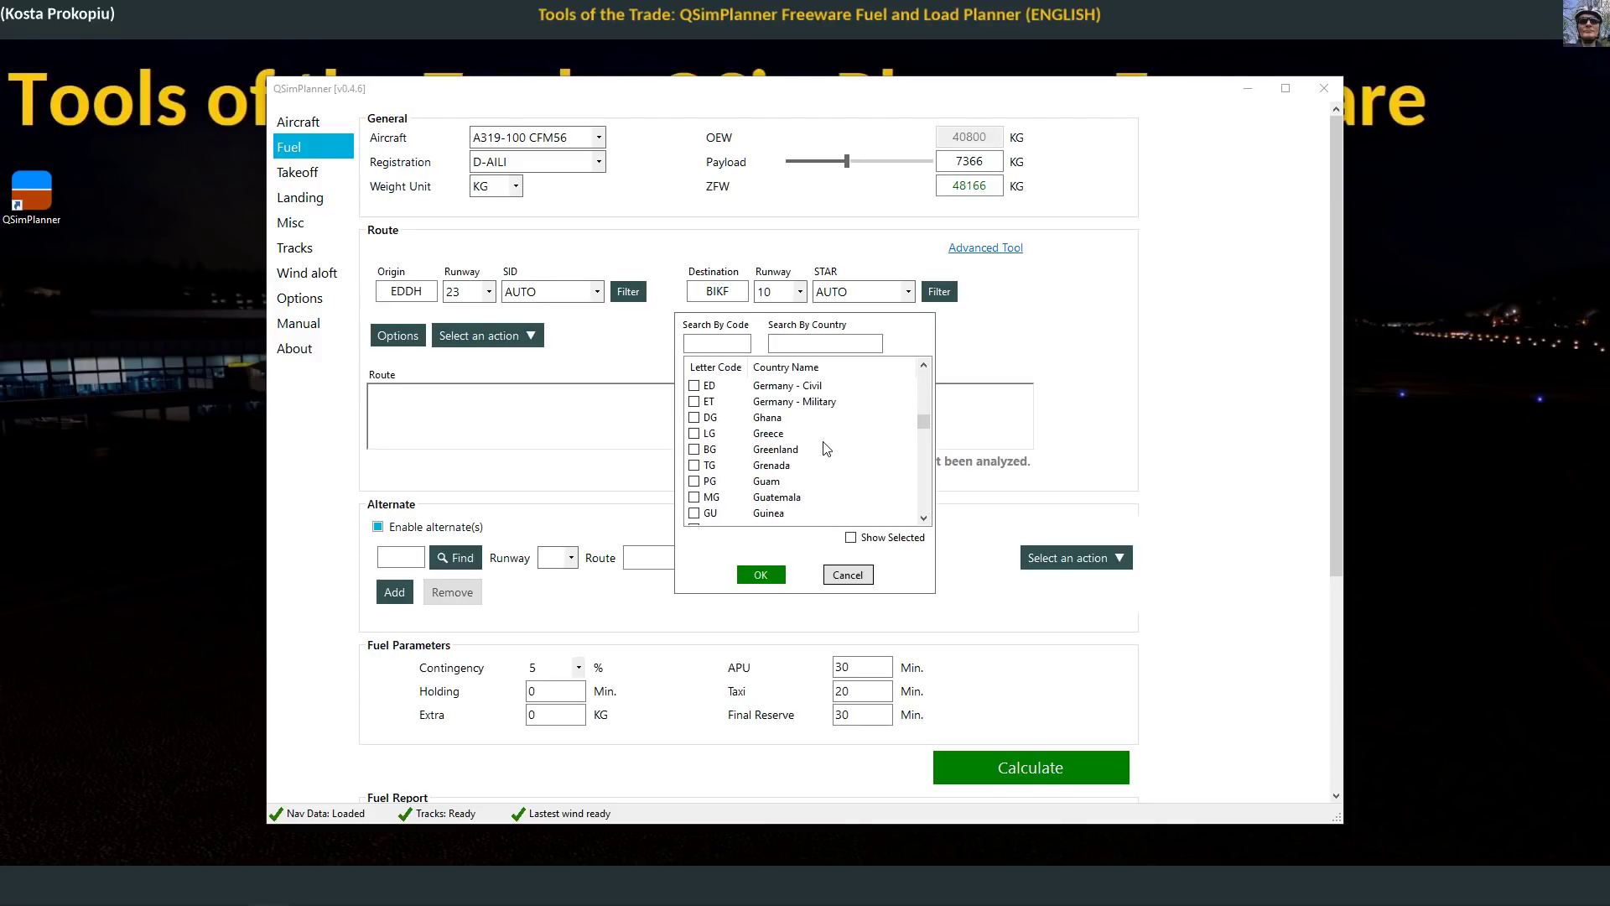
scroll(828, 449, "down", 5)
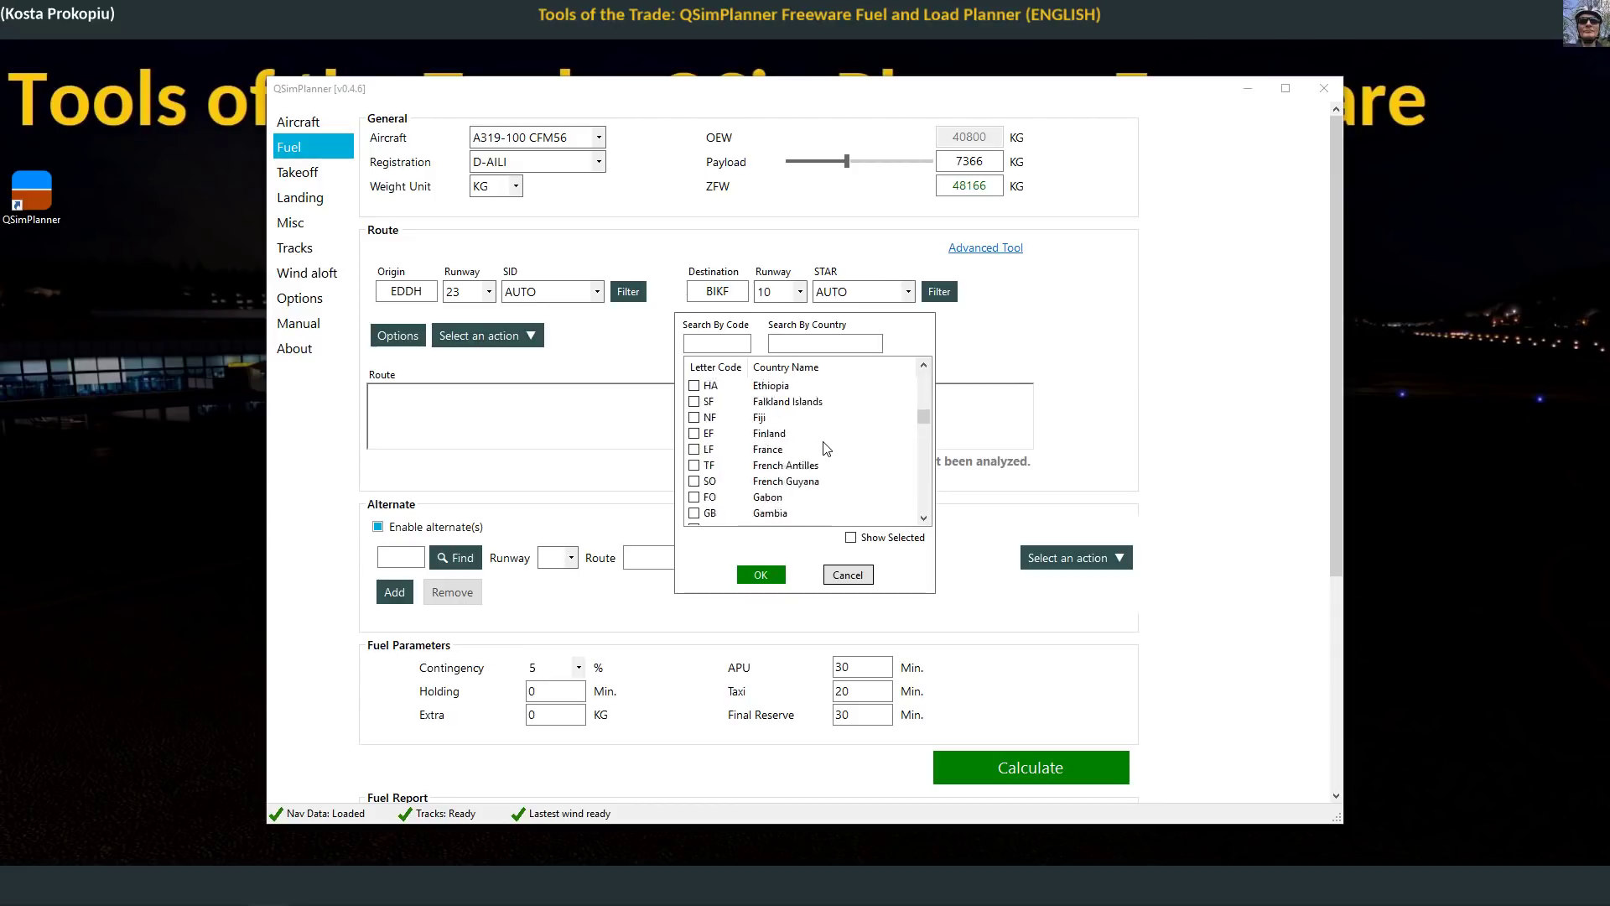
scroll(827, 453, "down", 20)
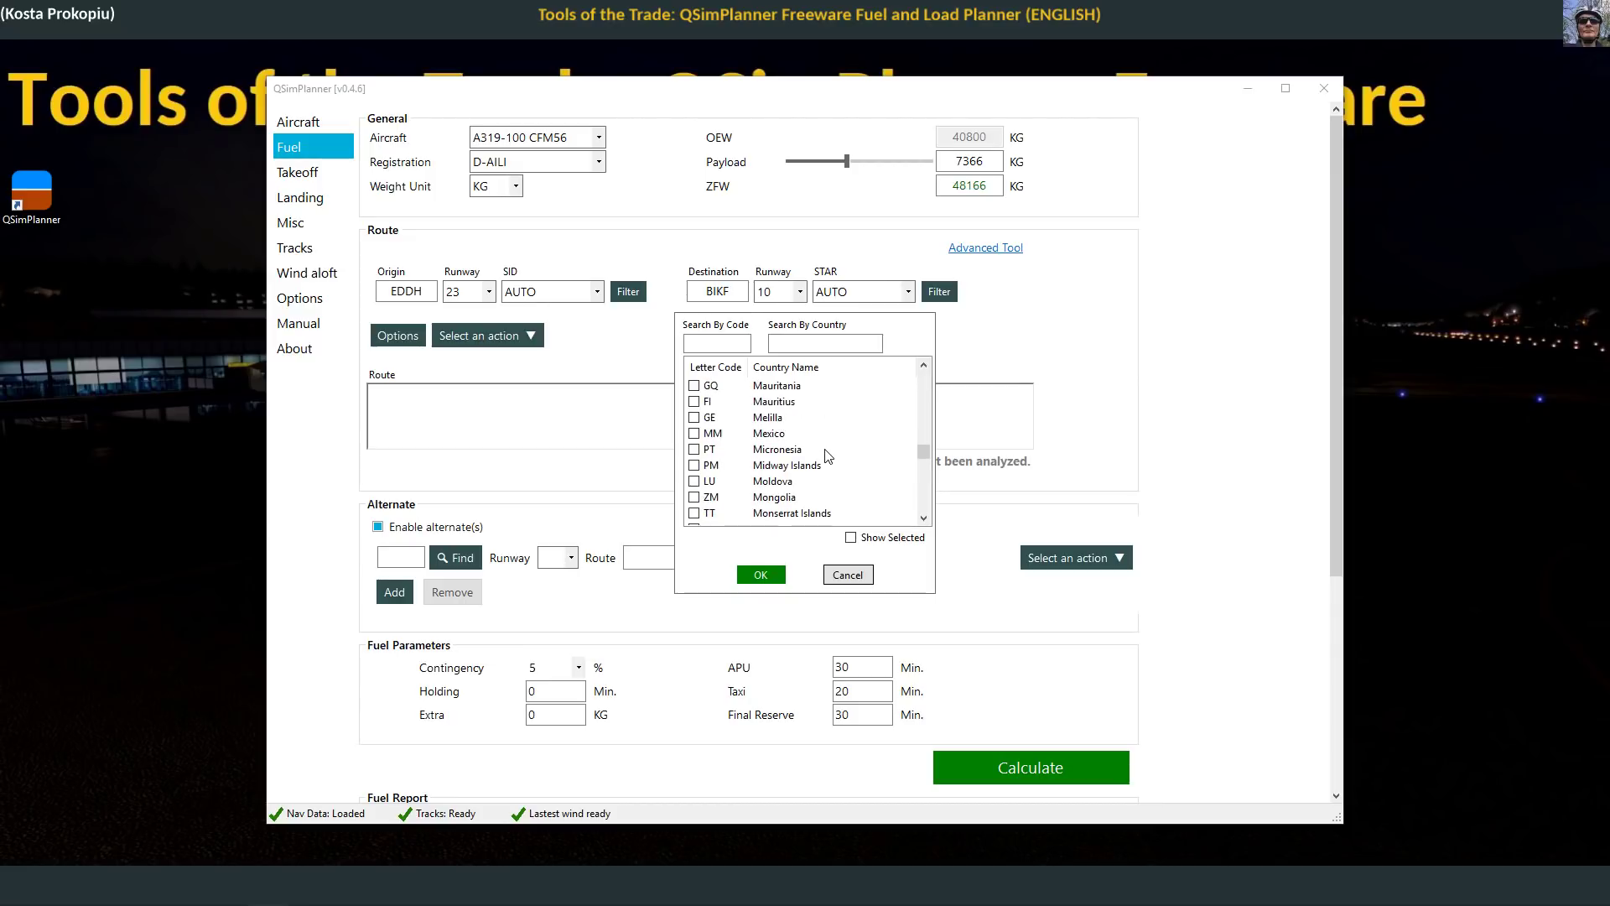
scroll(827, 455, "down", 10)
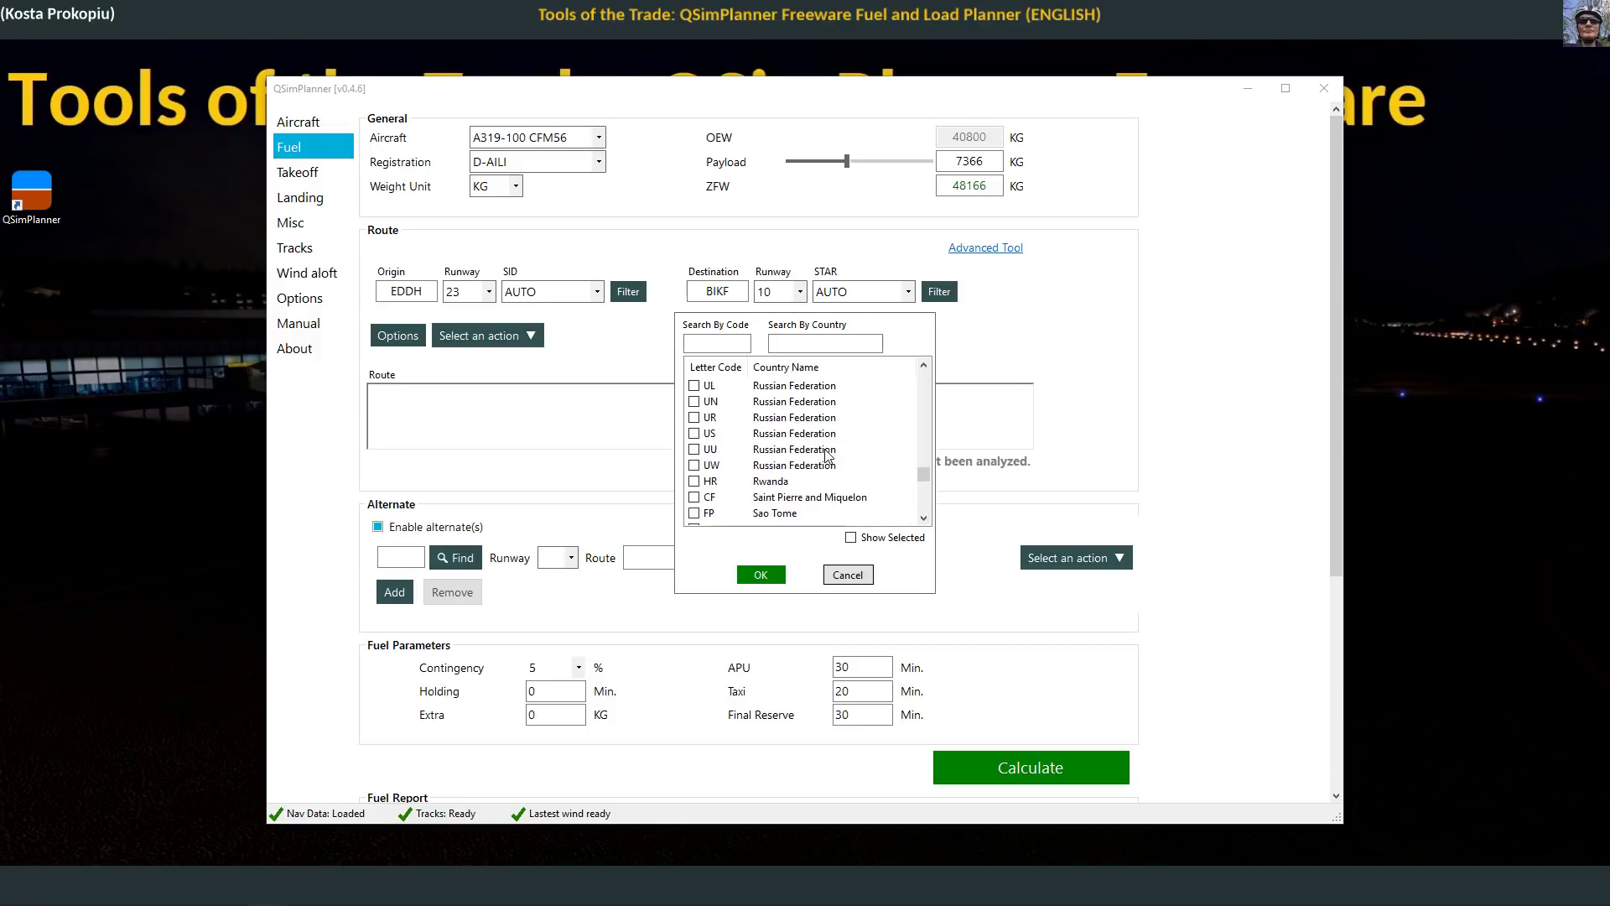
scroll(828, 455, "down", 1)
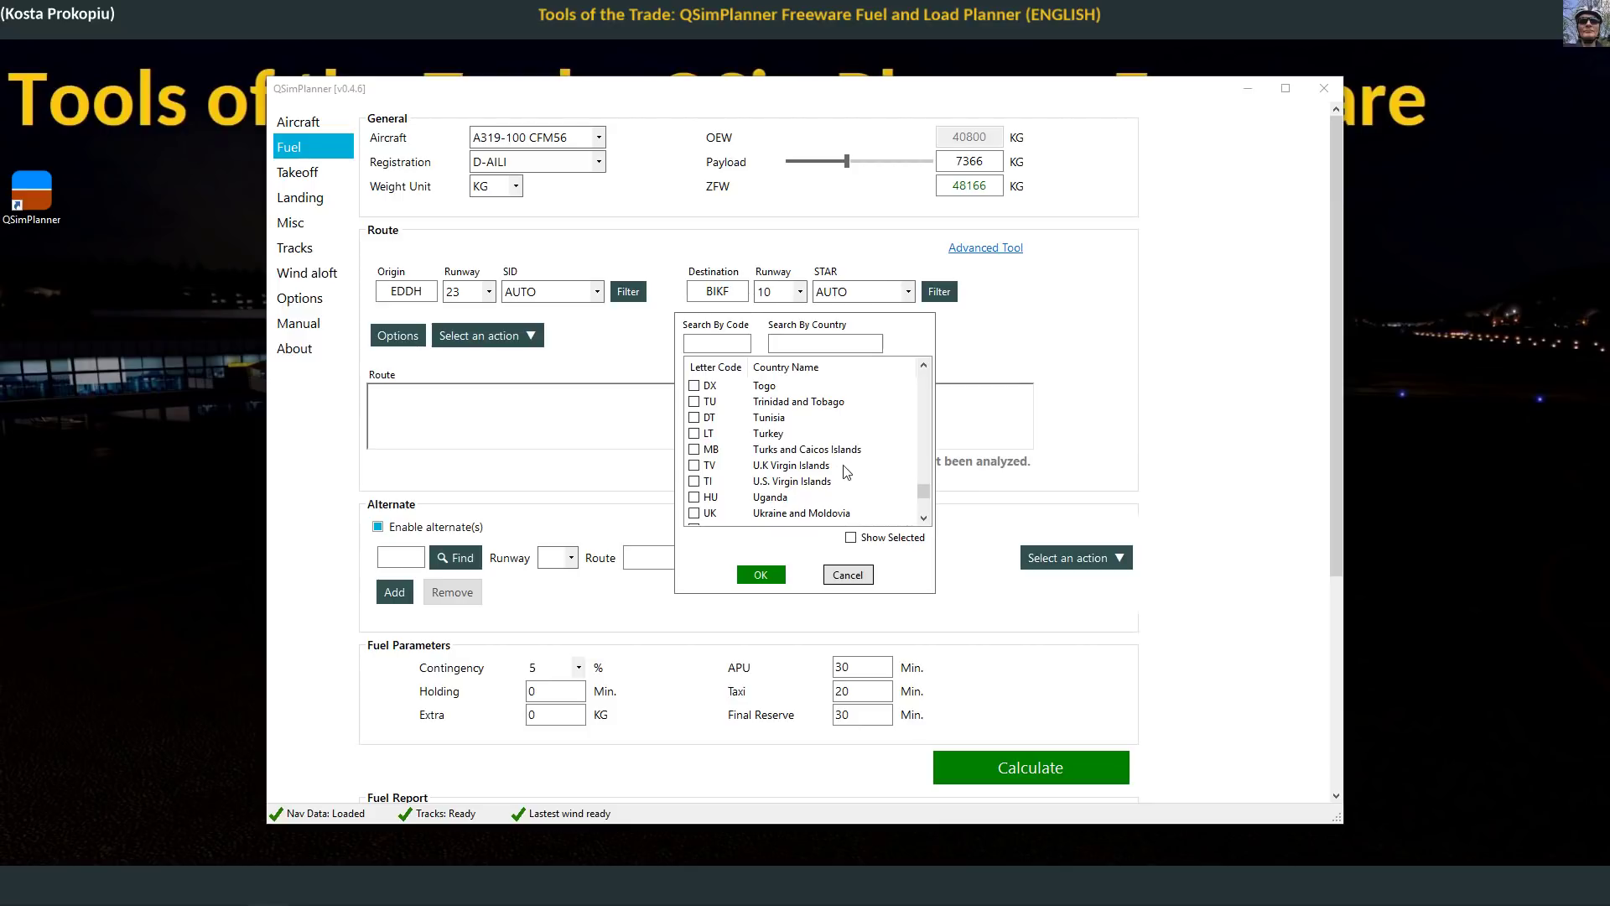
scroll(846, 472, "down", 1)
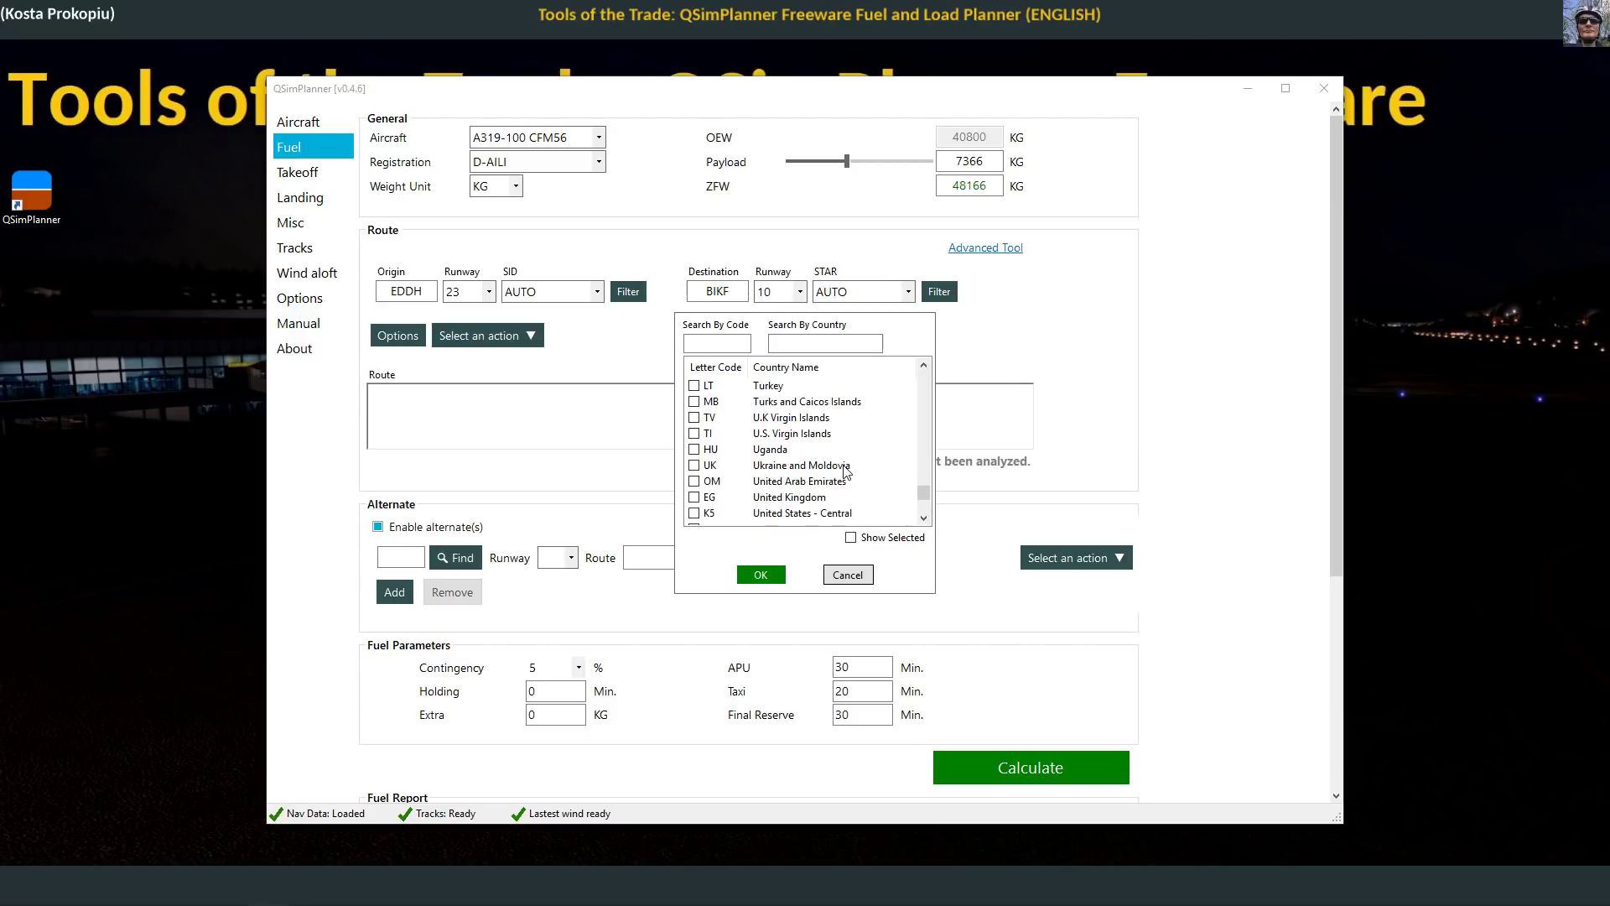
left_click(696, 497)
left_click(770, 581)
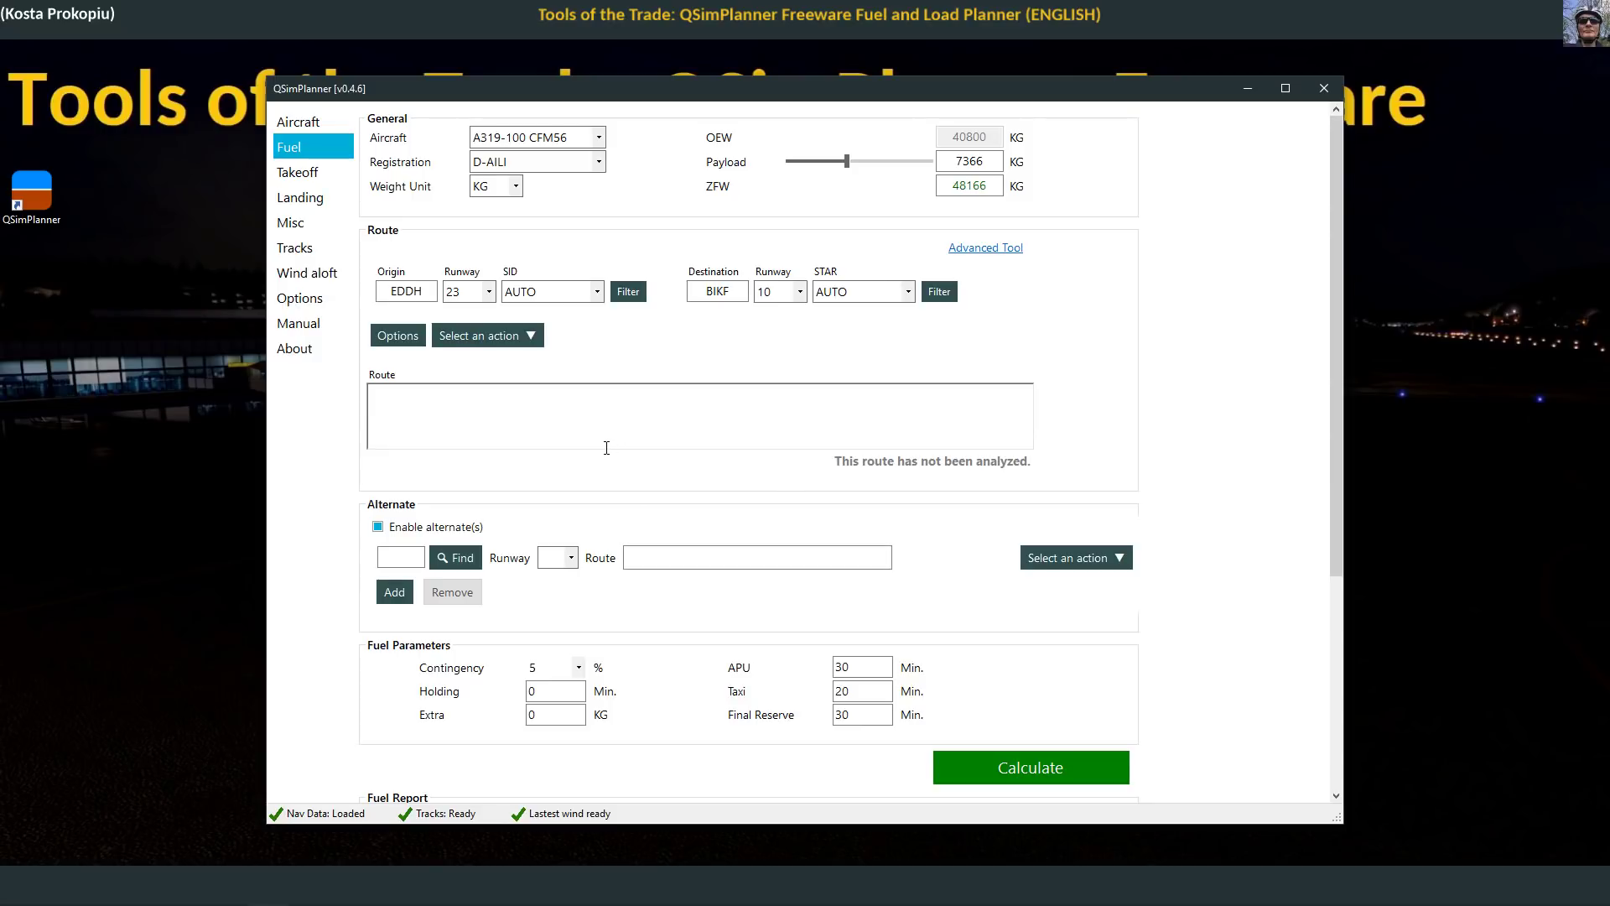
Step: Find a route from EDDH to BIKF automatically and copy its part from LBV to ASRUN, without the SID and STAR
left_click(520, 337)
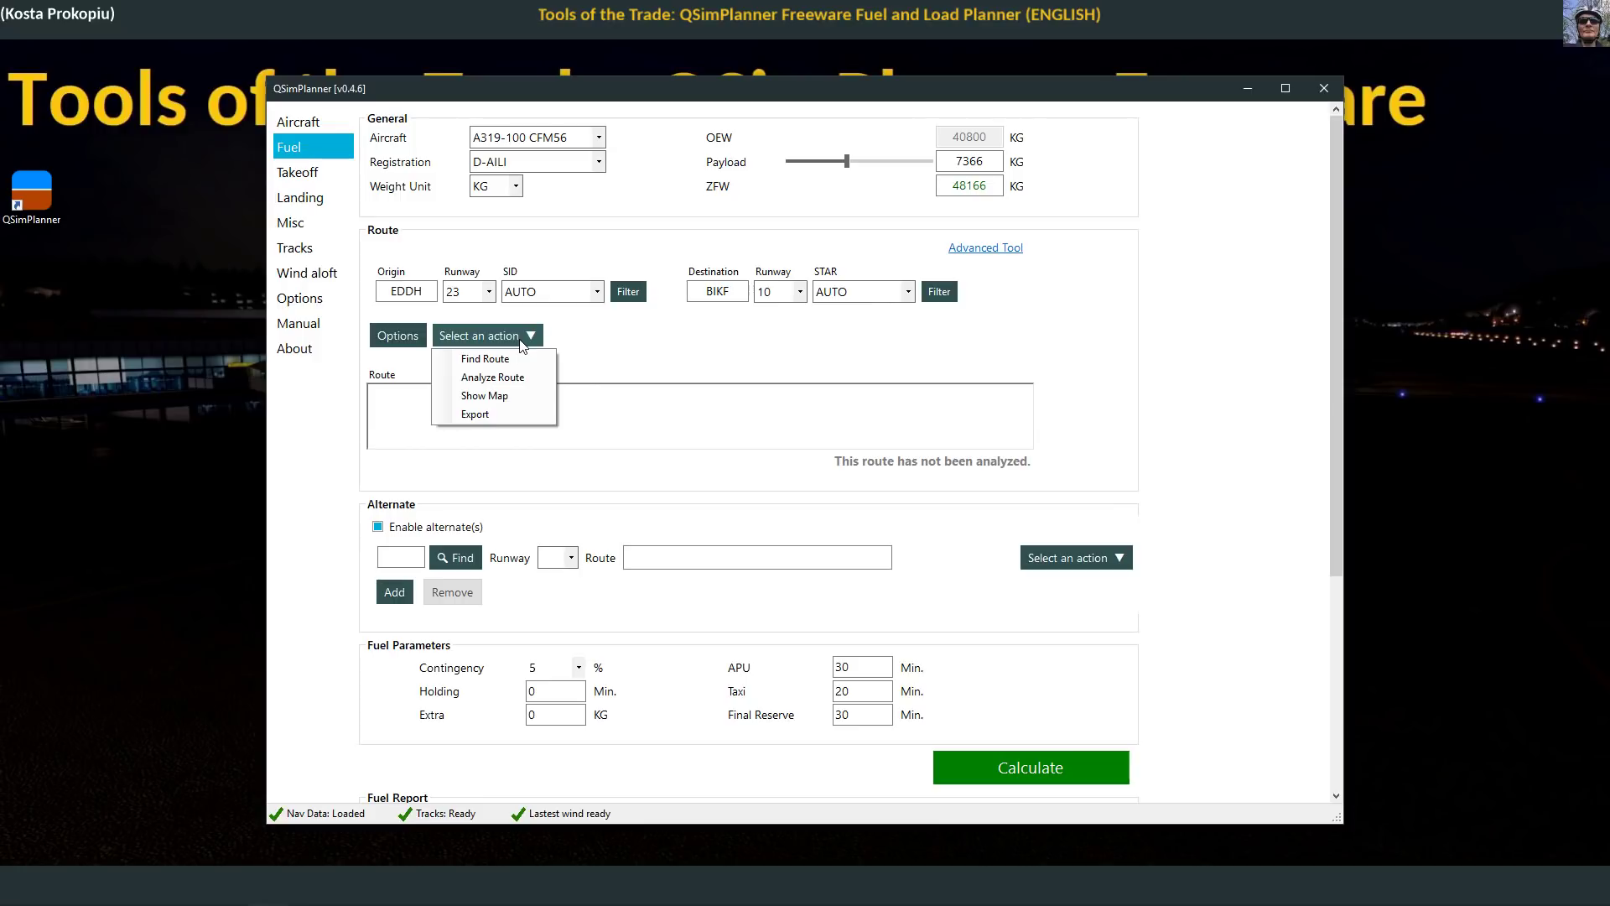
left_click(520, 359)
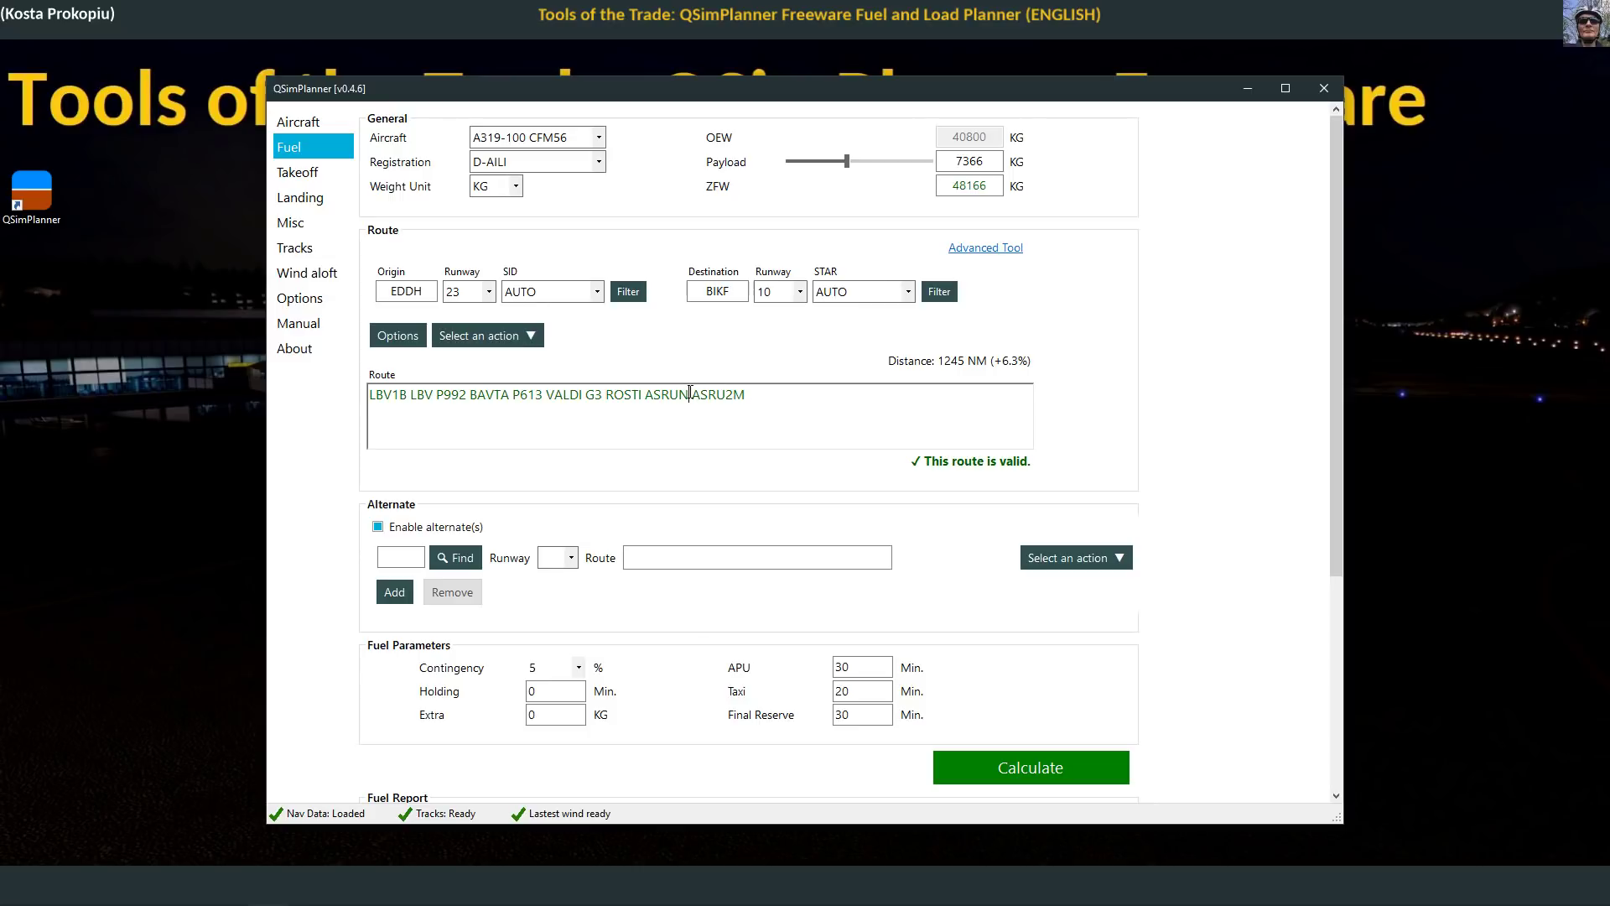
left_click_drag(688, 394, 428, 394)
key("ctrl+c")
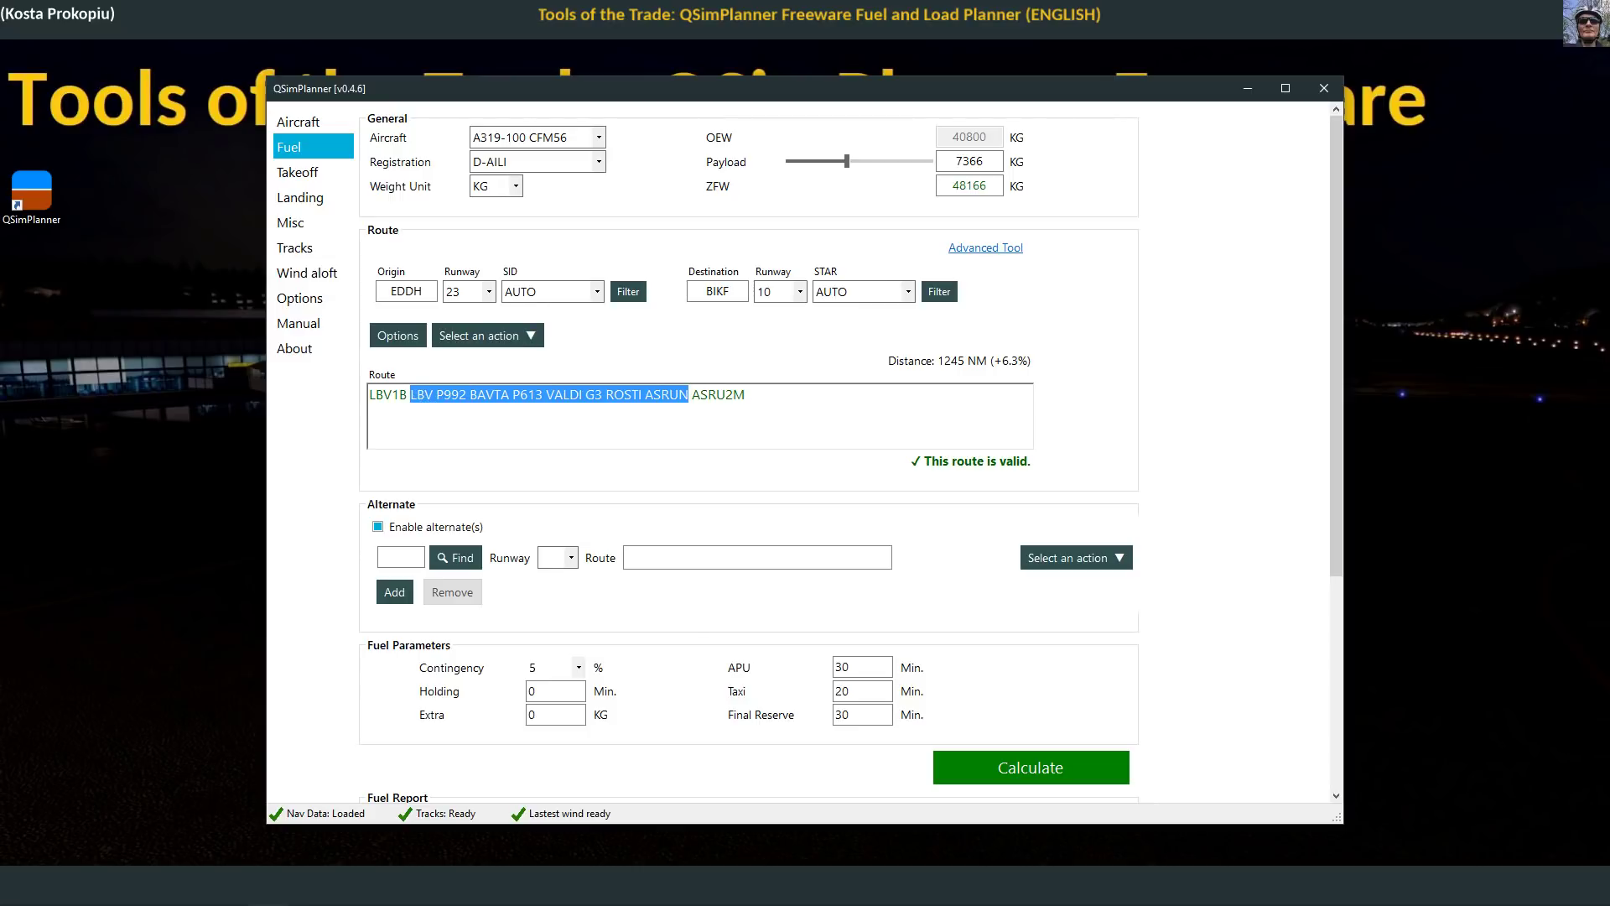
Step: Switch to Little Navmap, bring its window into view, and start a new flight plan from a route description
key("alt+Tab")
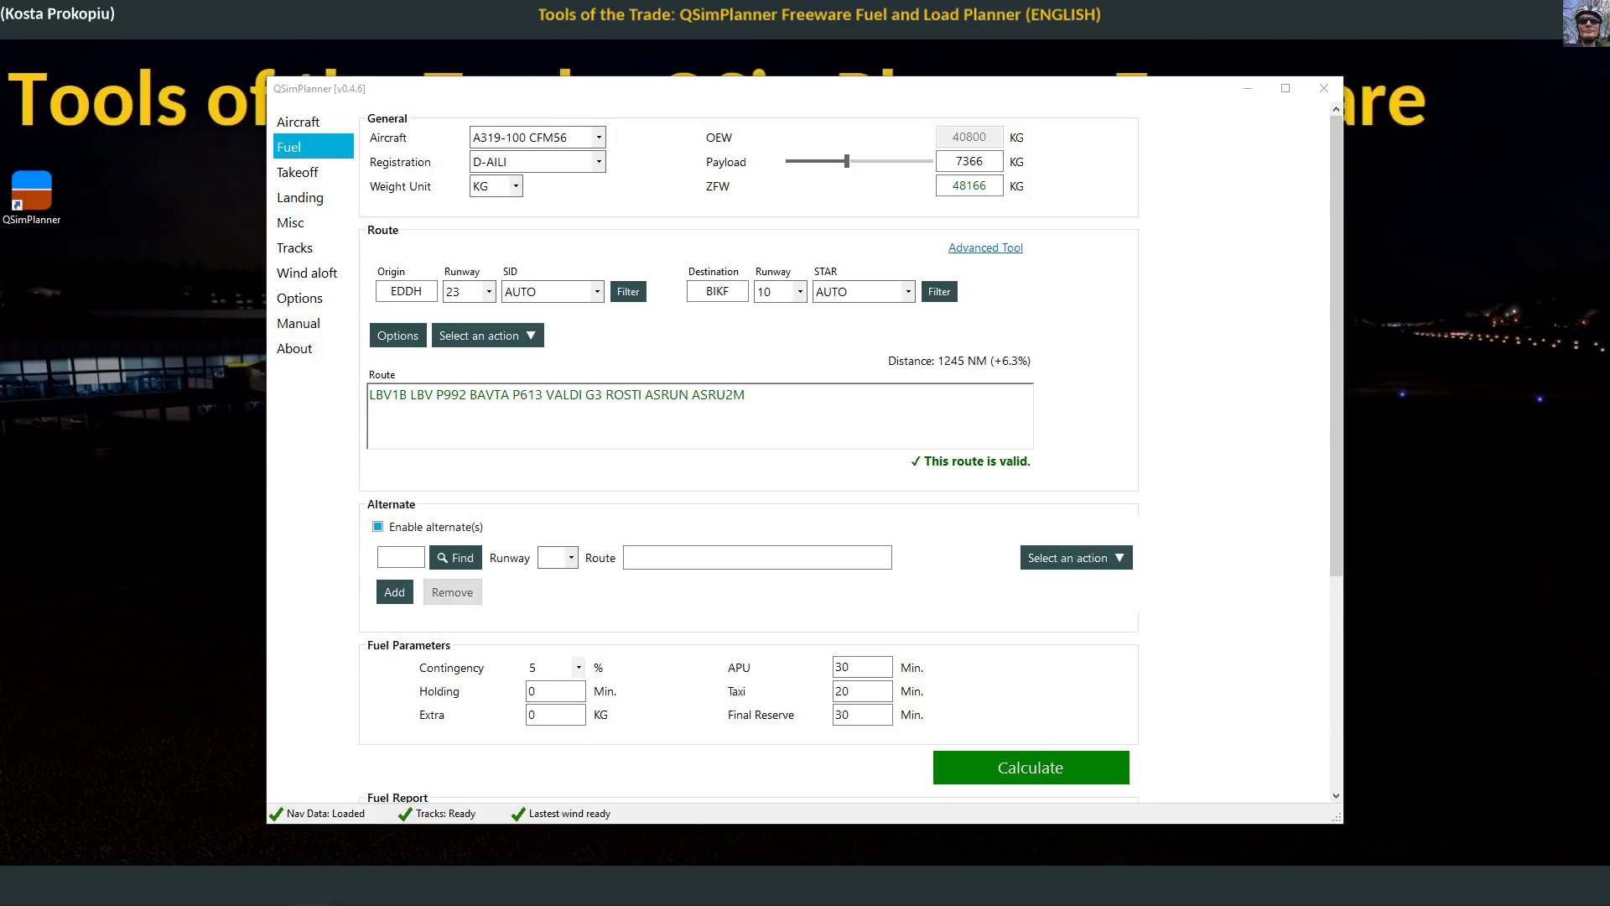
left_click_drag(1609, 134, 795, 133)
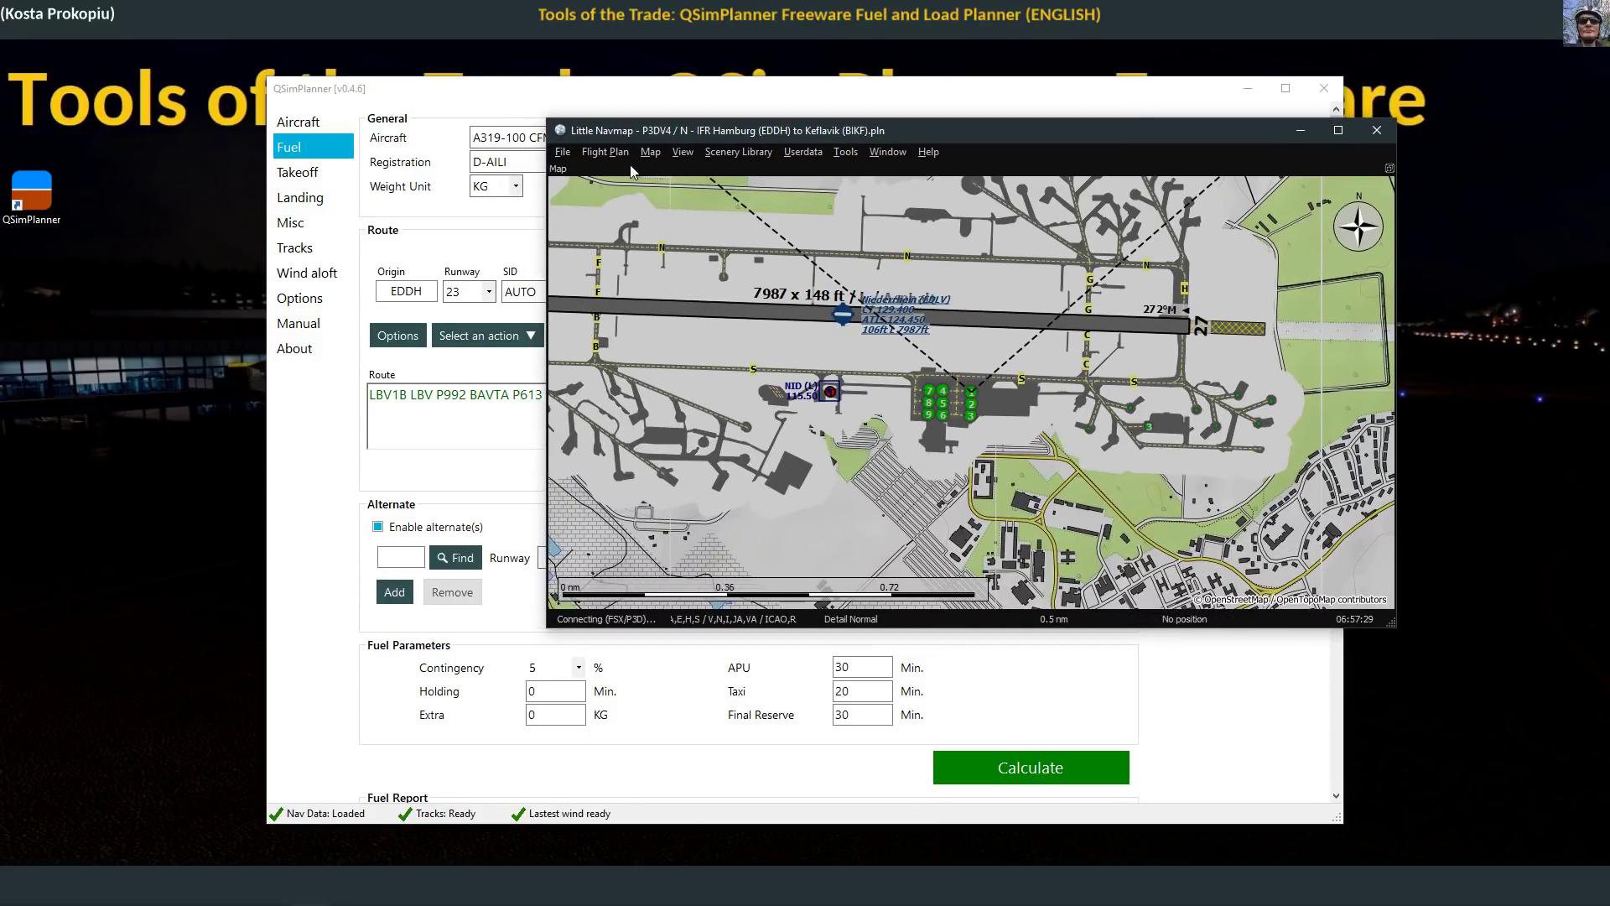
left_click(605, 152)
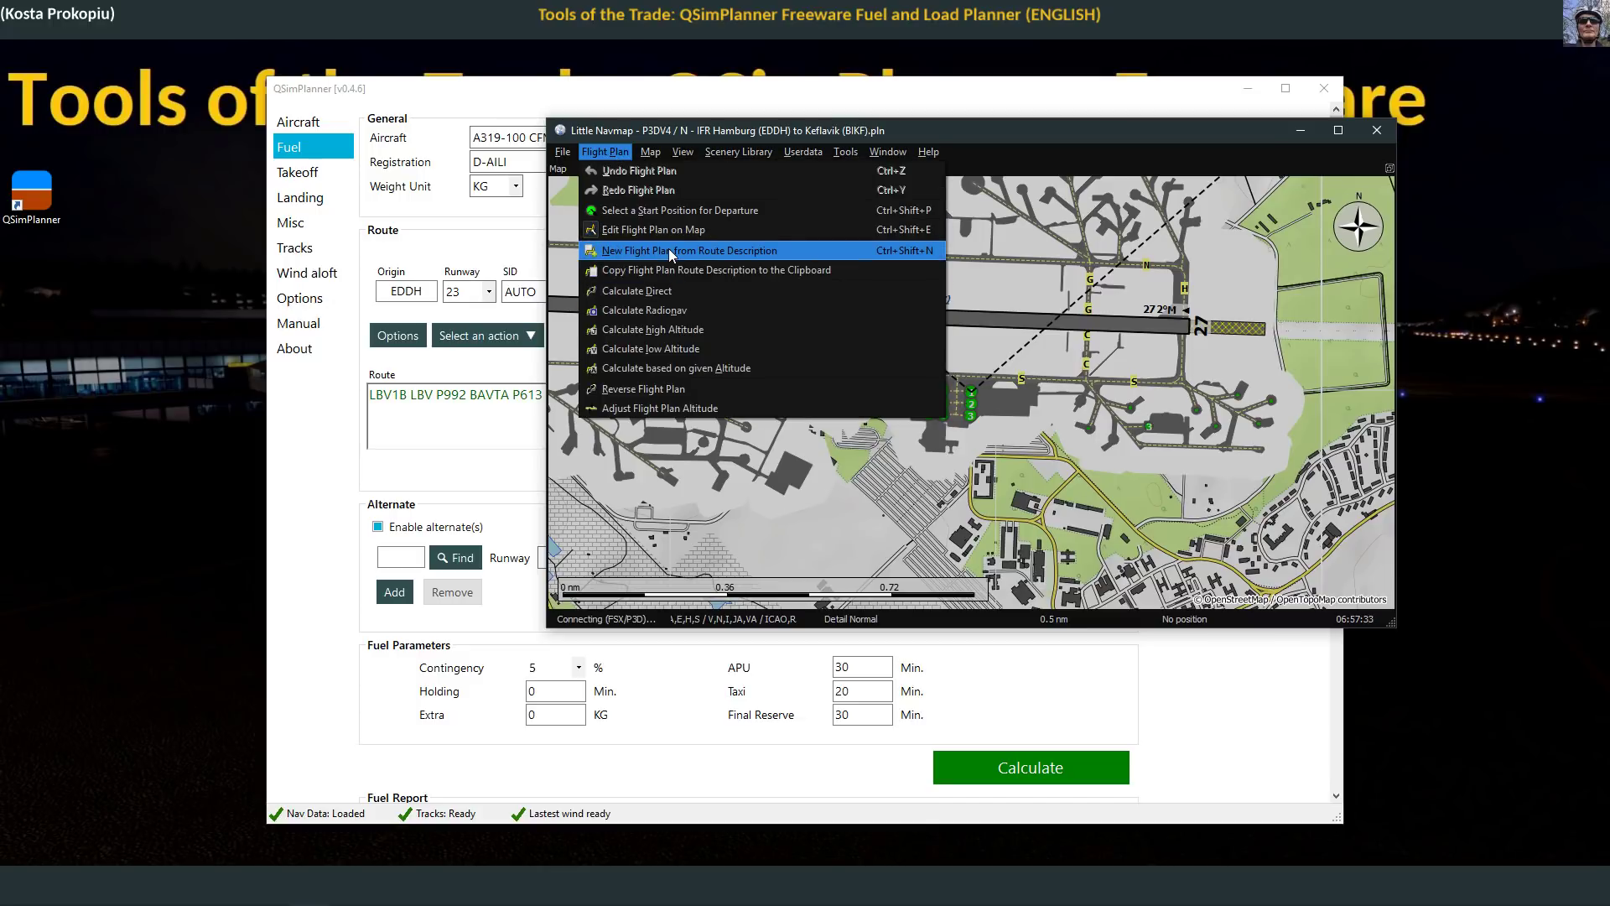
left_click(668, 251)
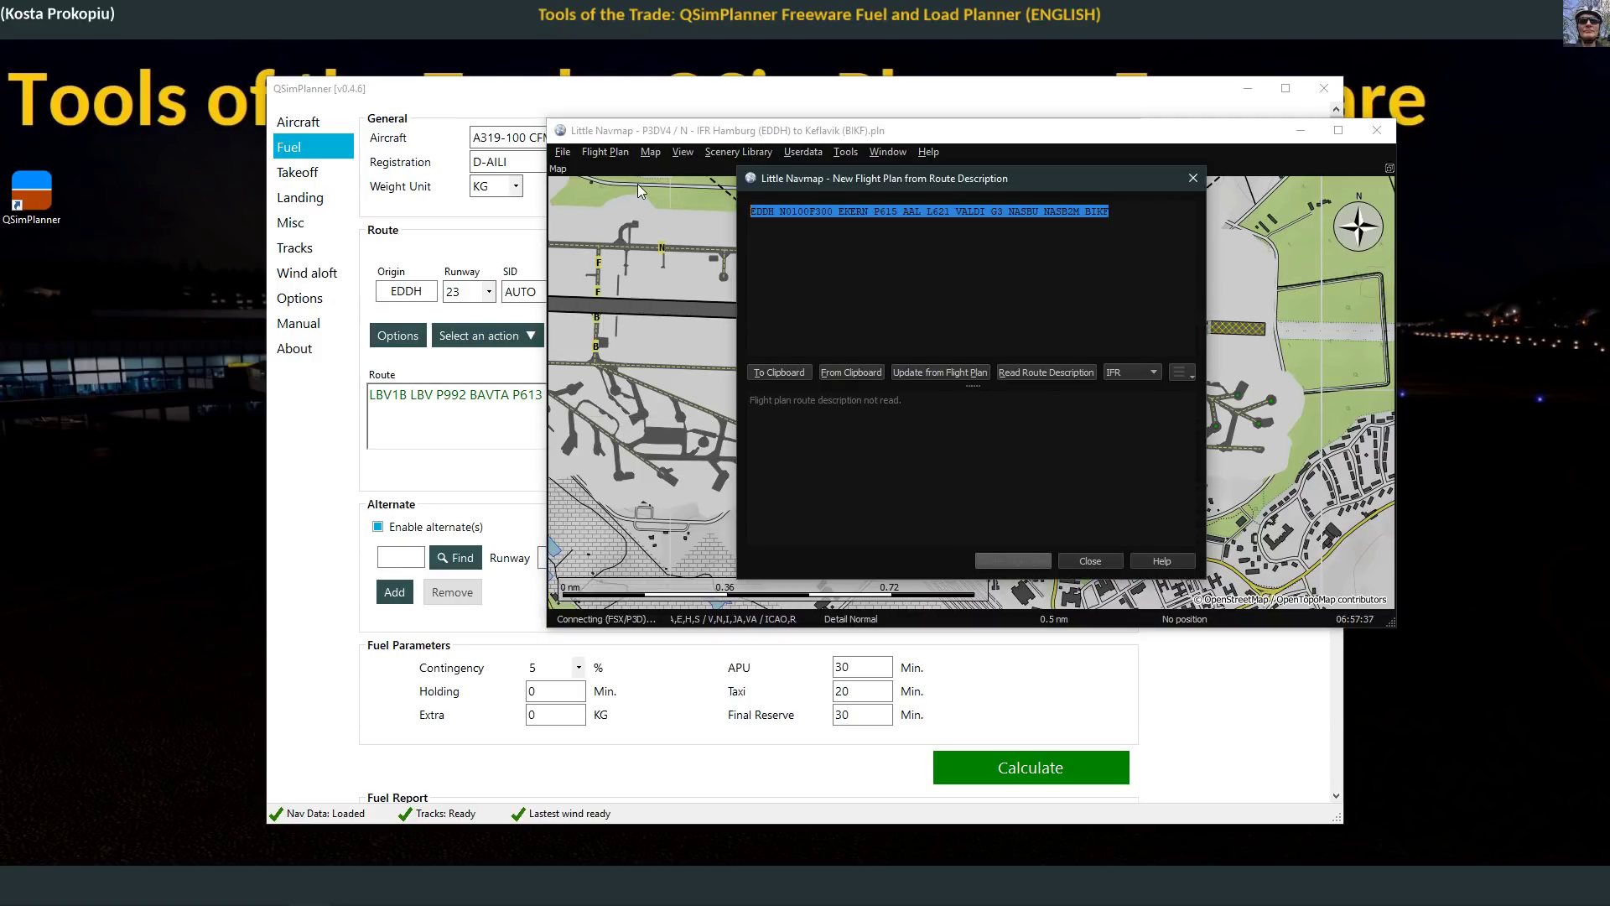
Step: Replace the route between EDDH and BIKF with the copied LBV–ASRUN segment, read the description, and create the flight plan
left_click(793, 211)
left_click_drag(780, 212, 1079, 211)
key("ctrl+v")
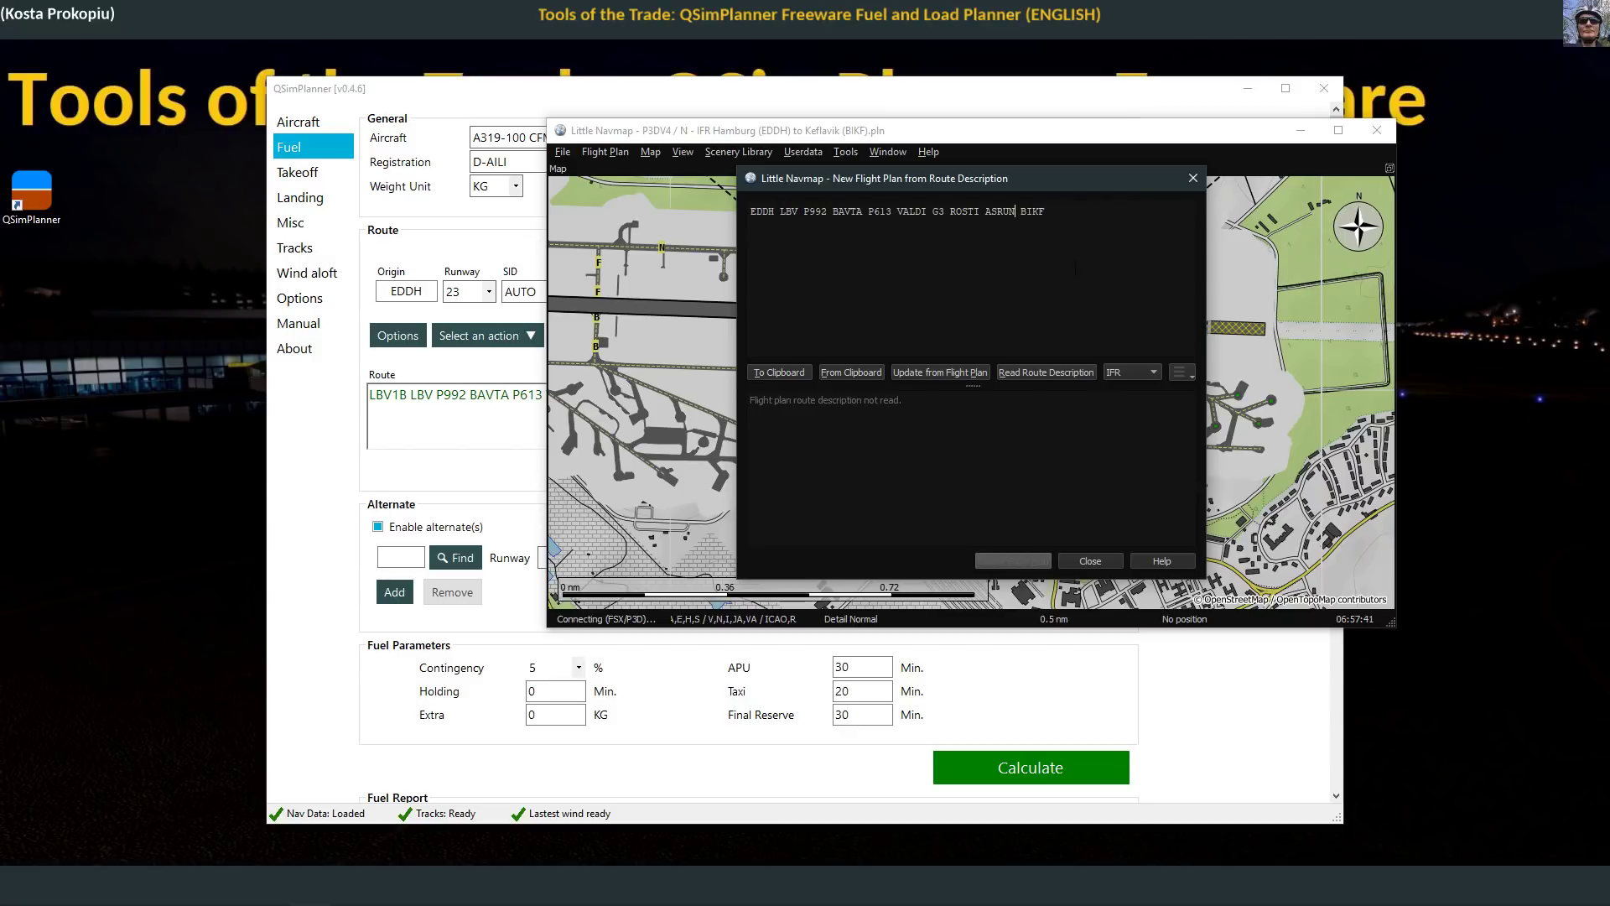
left_click(1057, 376)
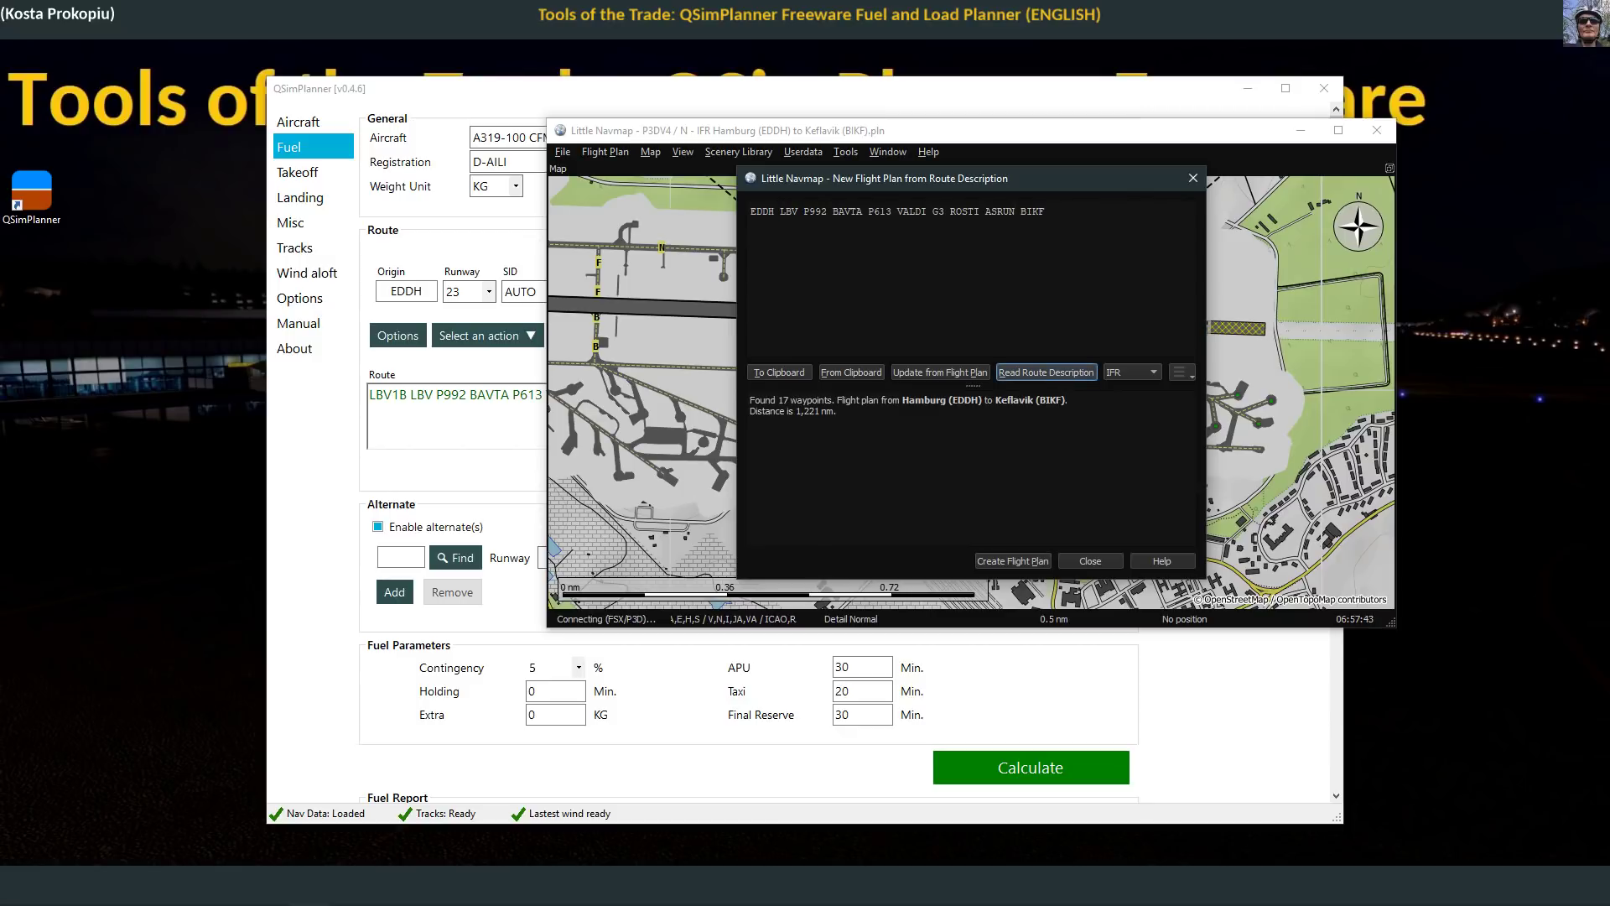
left_click(1025, 561)
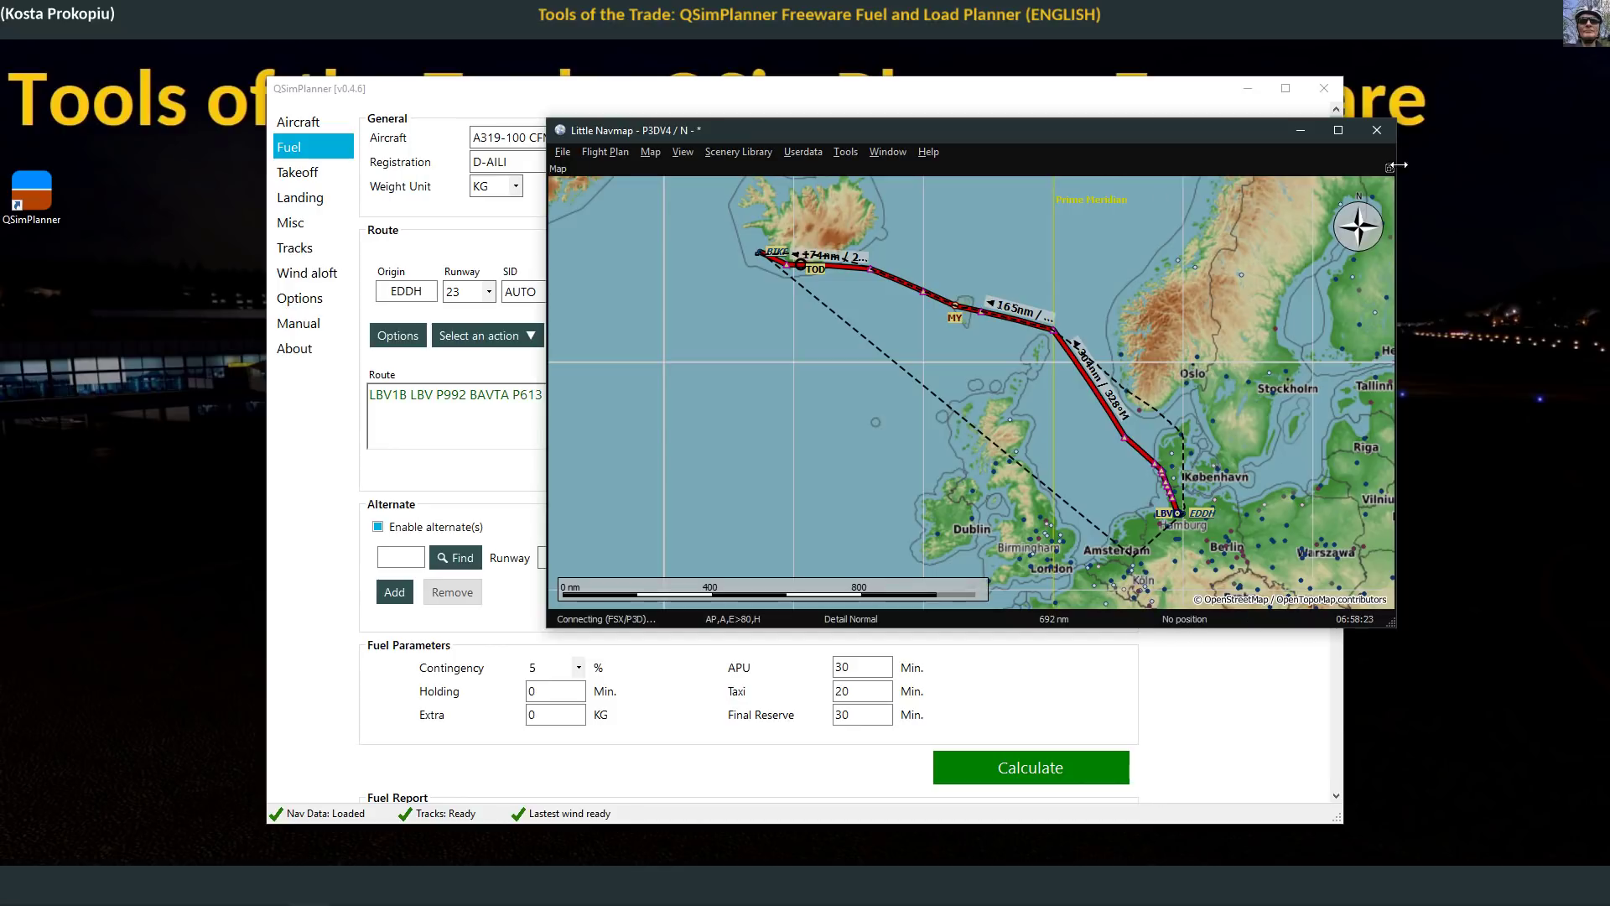
Step: Return to QSimPlanner and examine the SID LBV1B and the STAR ASRU2M at the two ends of the route
left_click(1375, 130)
left_click(799, 474)
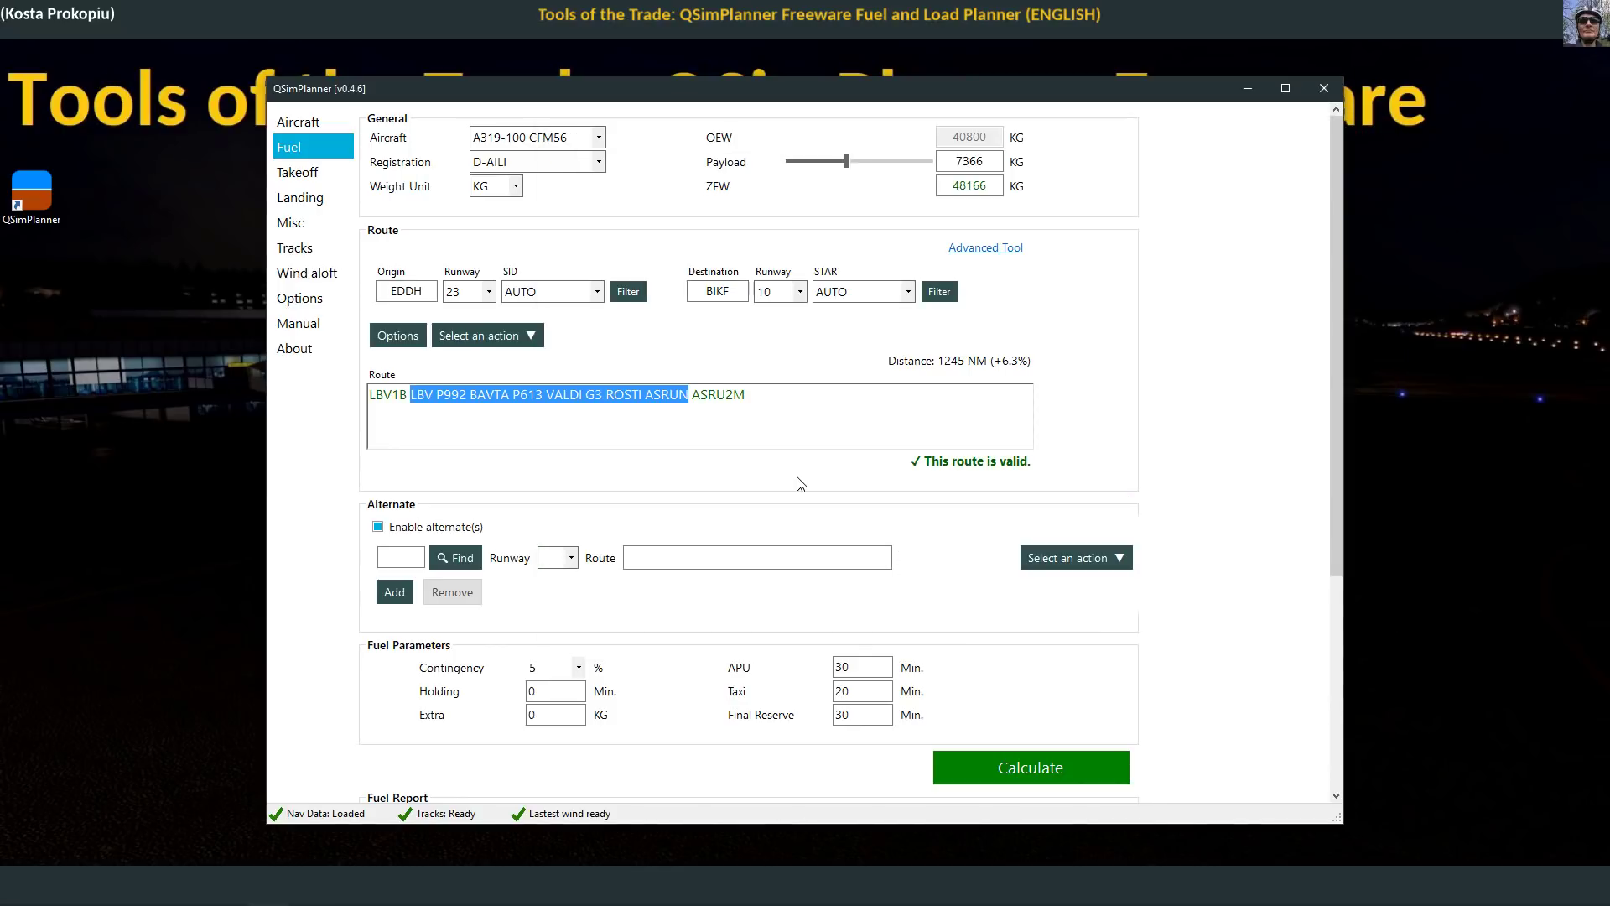
left_click(809, 394)
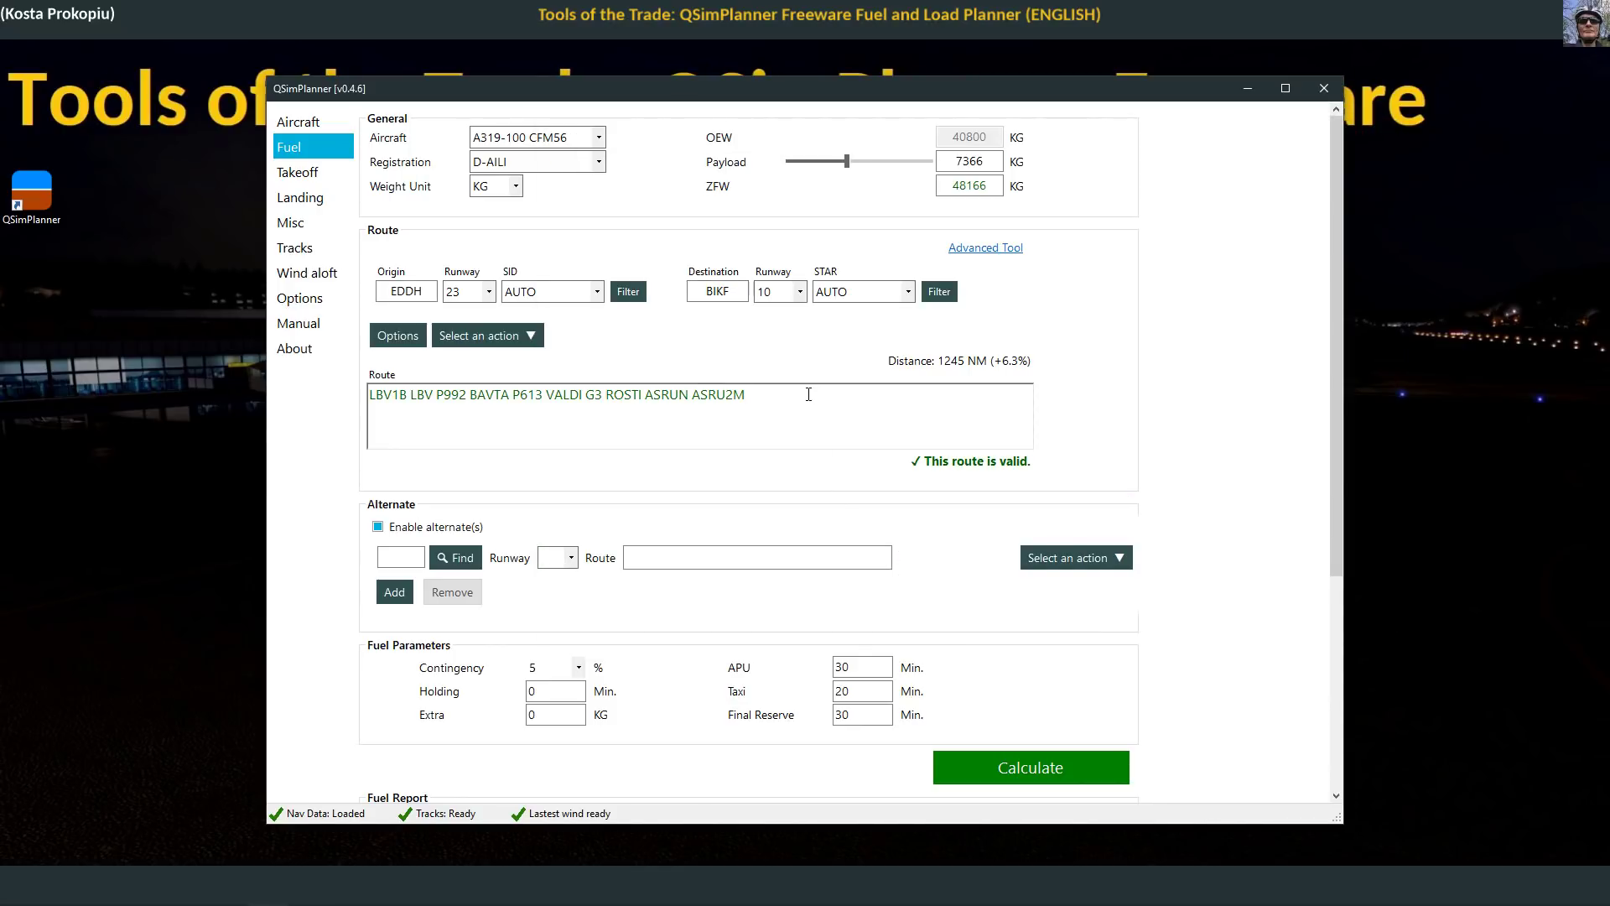
double_click(386, 397)
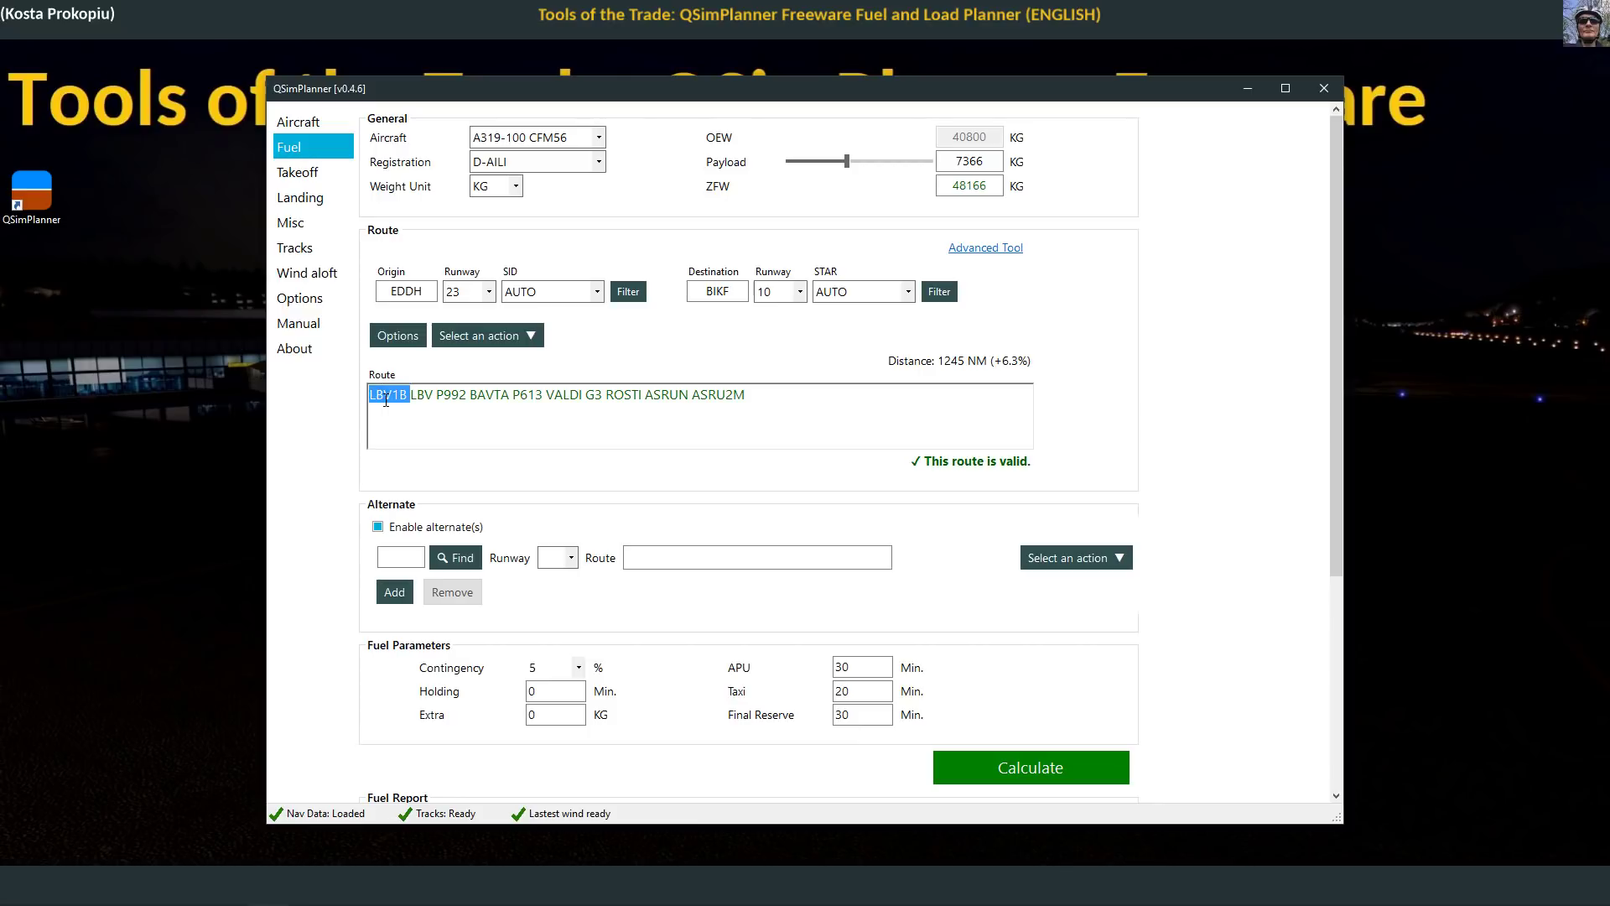
double_click(728, 396)
left_click(403, 395)
double_click(402, 395)
double_click(718, 395)
Step: Analyze the route and show it on the map, with the whole path from EDDH to BIKF in view
left_click(525, 334)
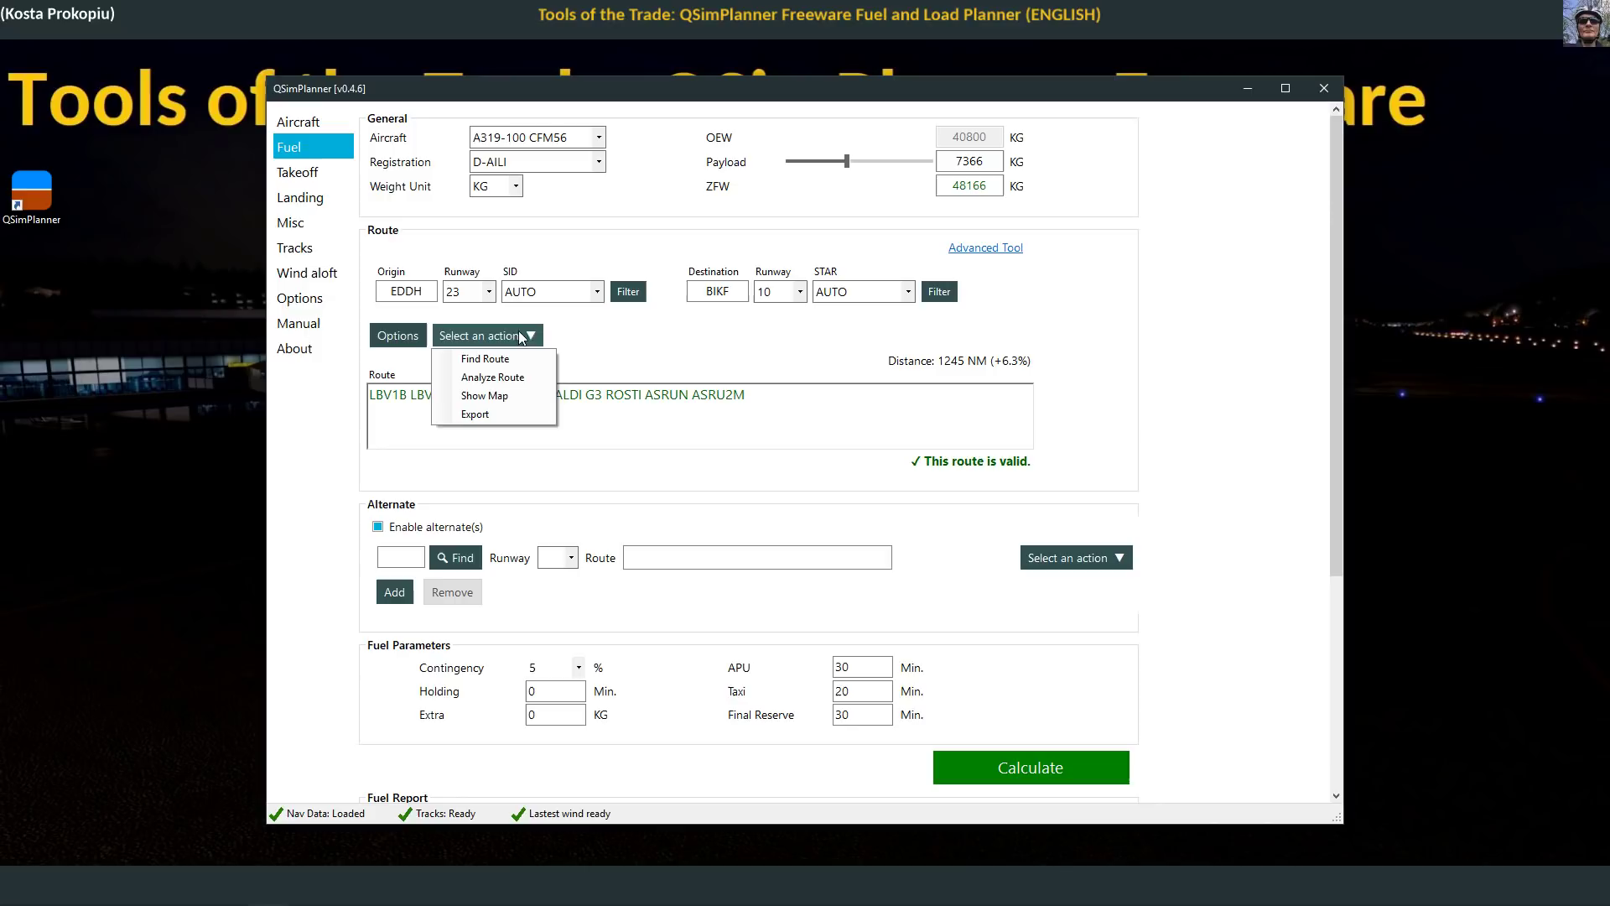
left_click(500, 379)
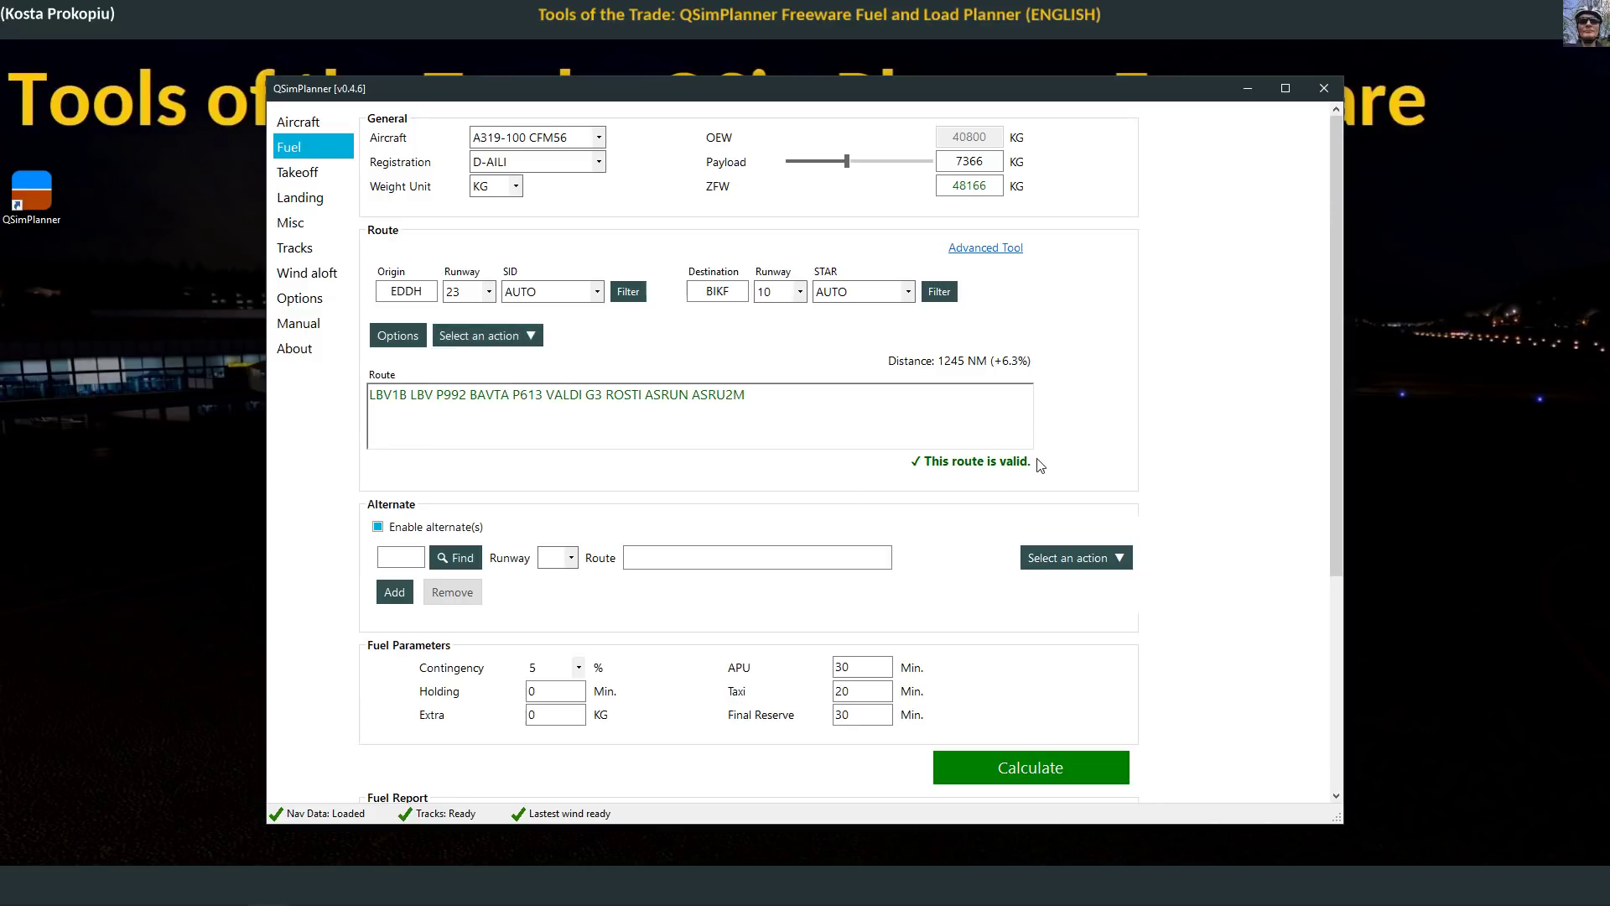
left_click(531, 336)
left_click(517, 395)
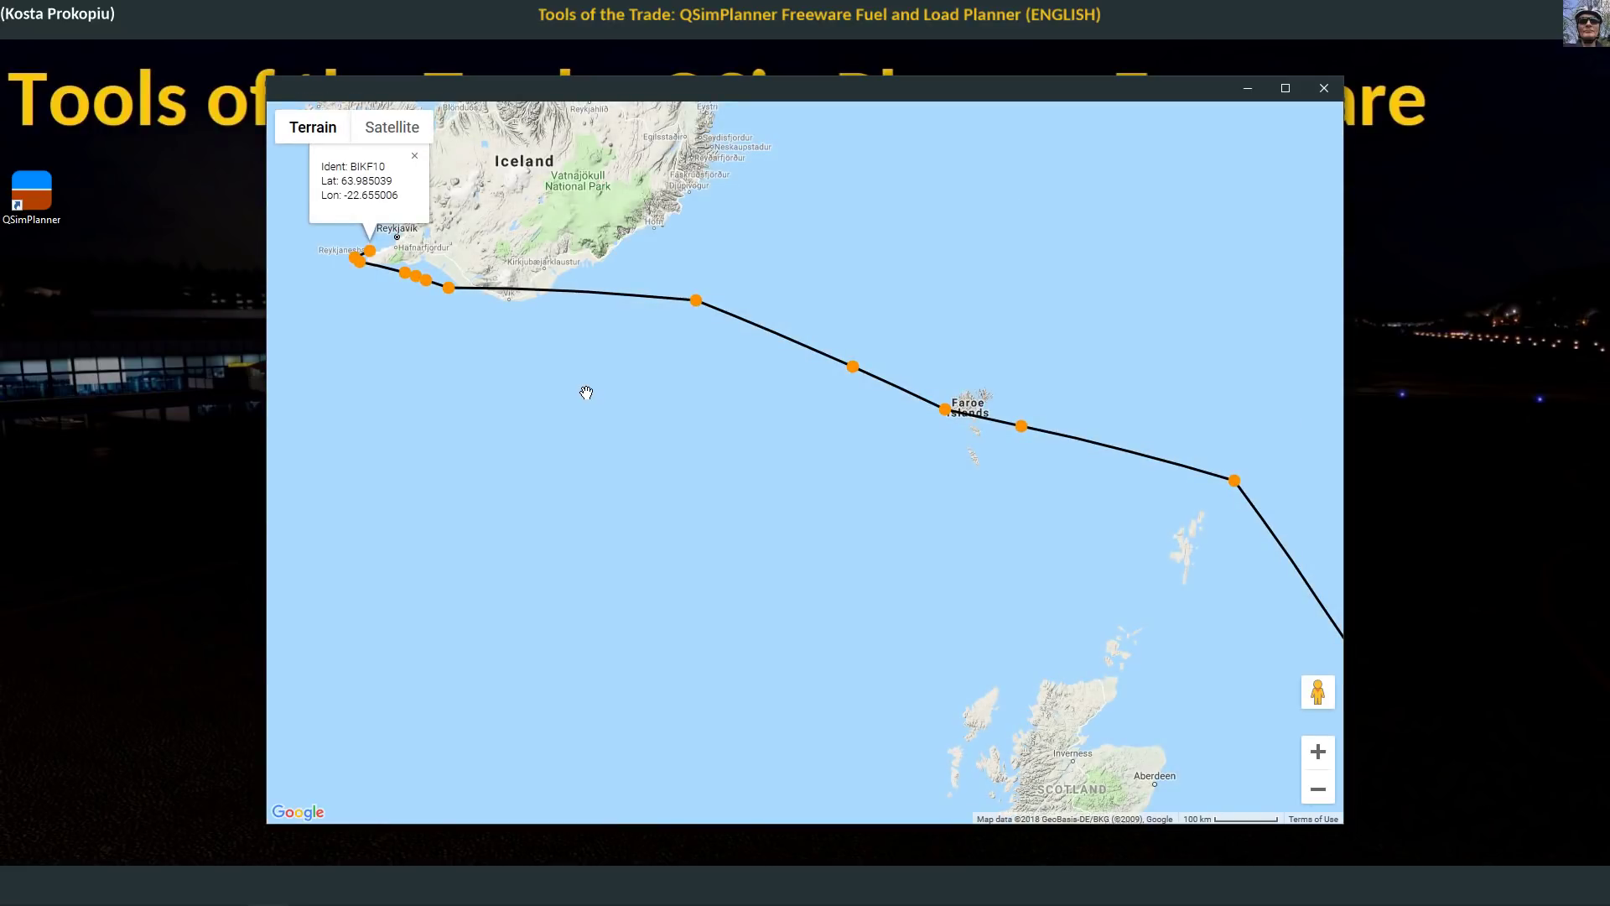
scroll(586, 393, "down", 1)
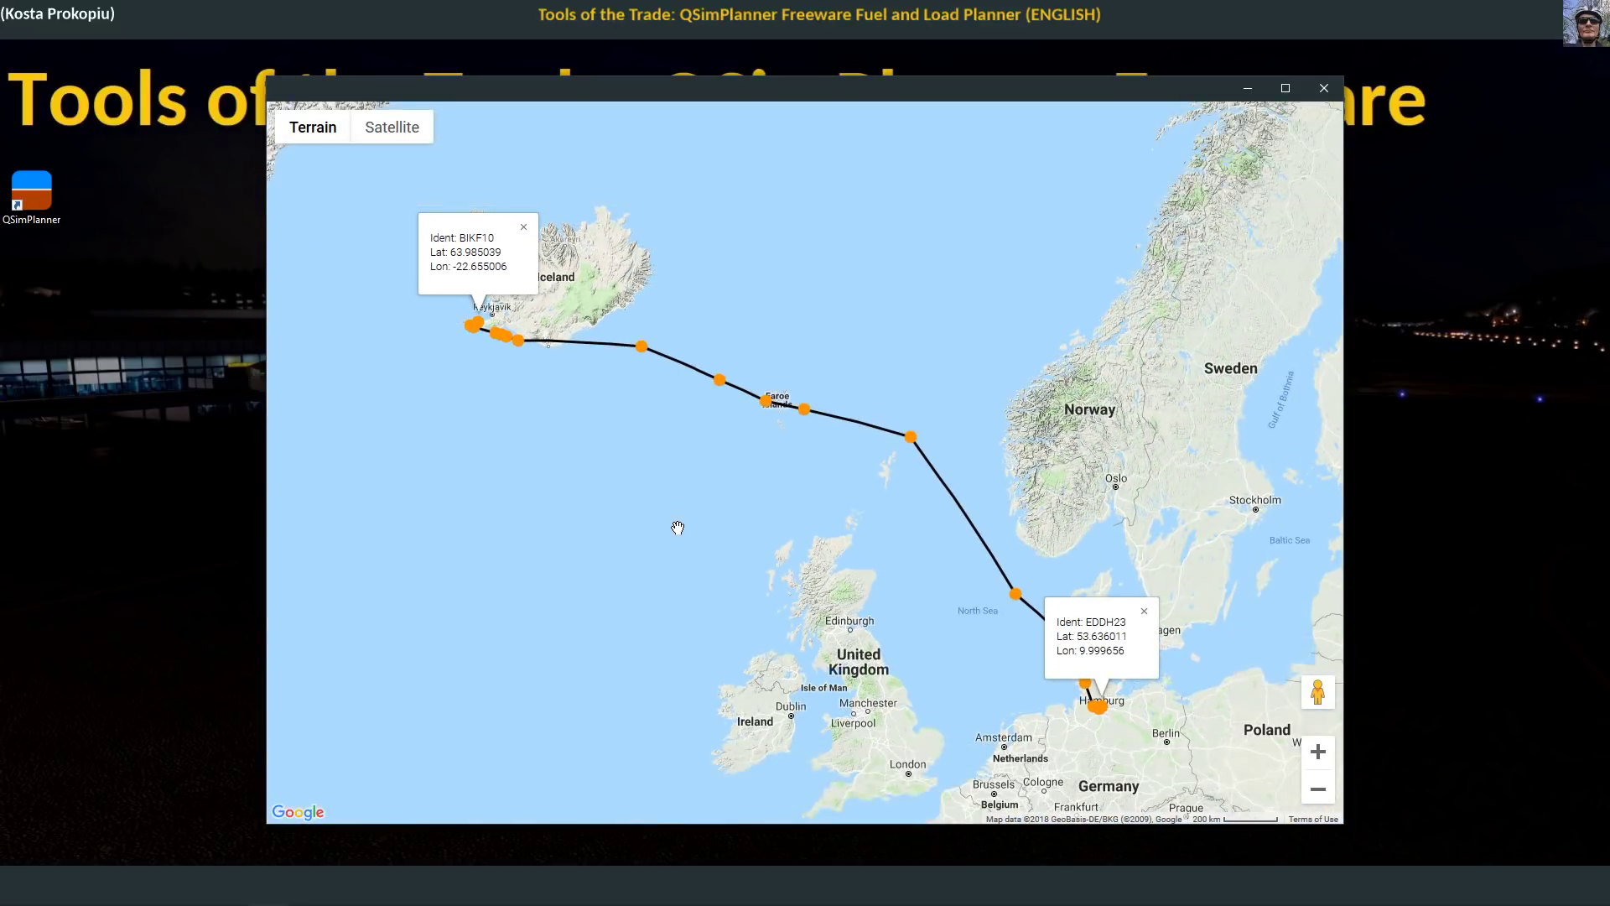
left_click_drag(675, 528, 572, 459)
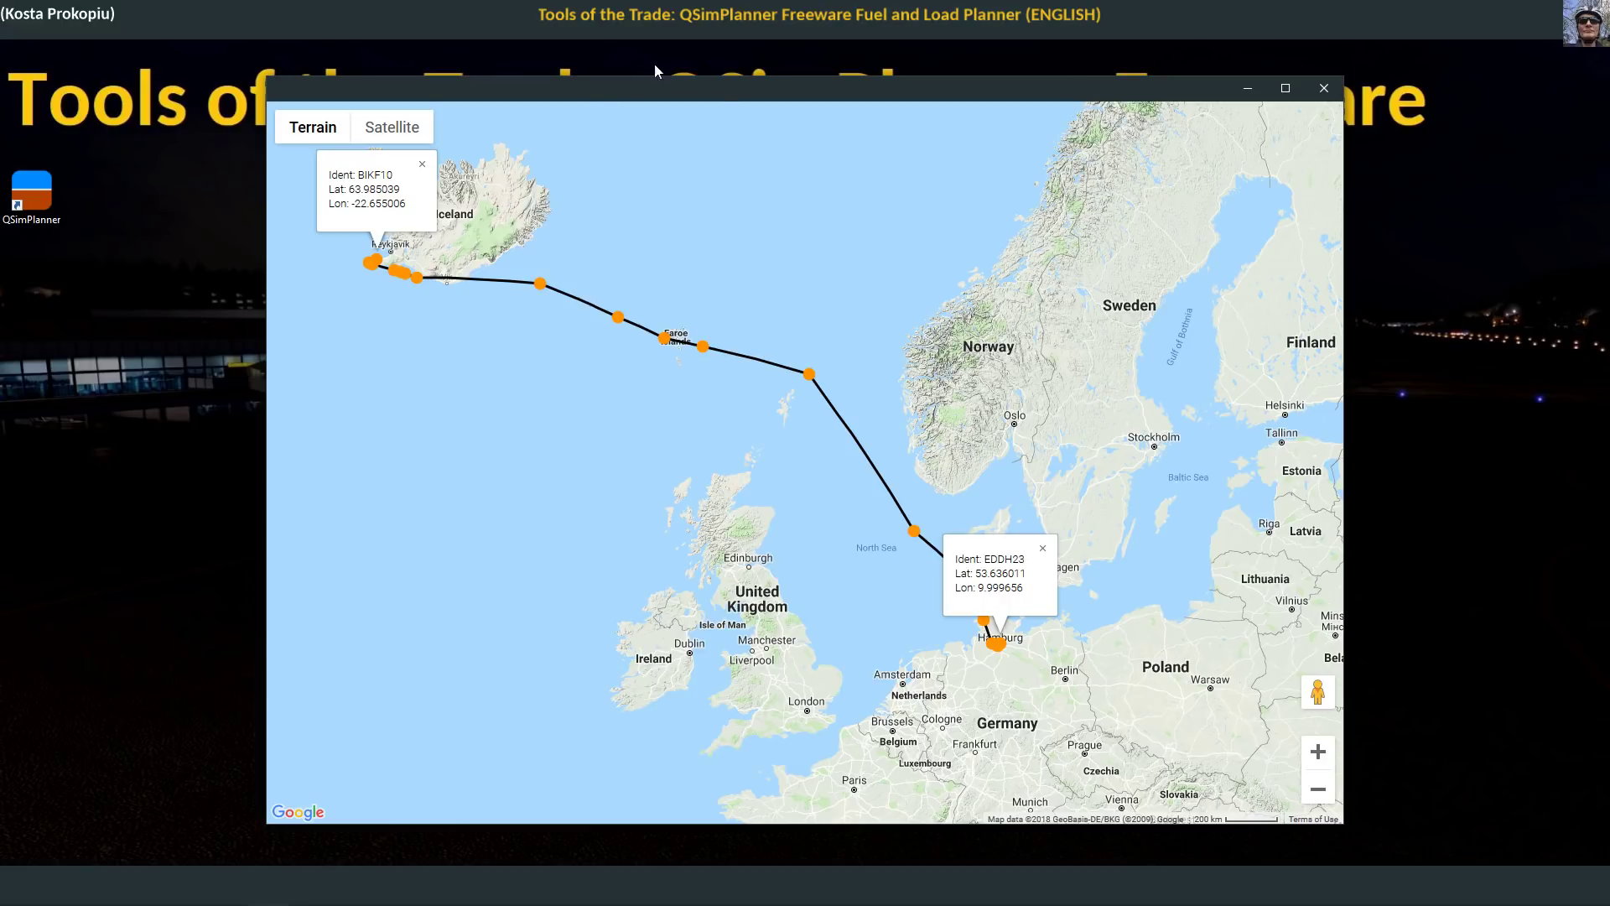
Step: Close the route map, enable the P3D v4 format in the route's export options, and check its export folder
left_click_drag(592, 93, 528, 48)
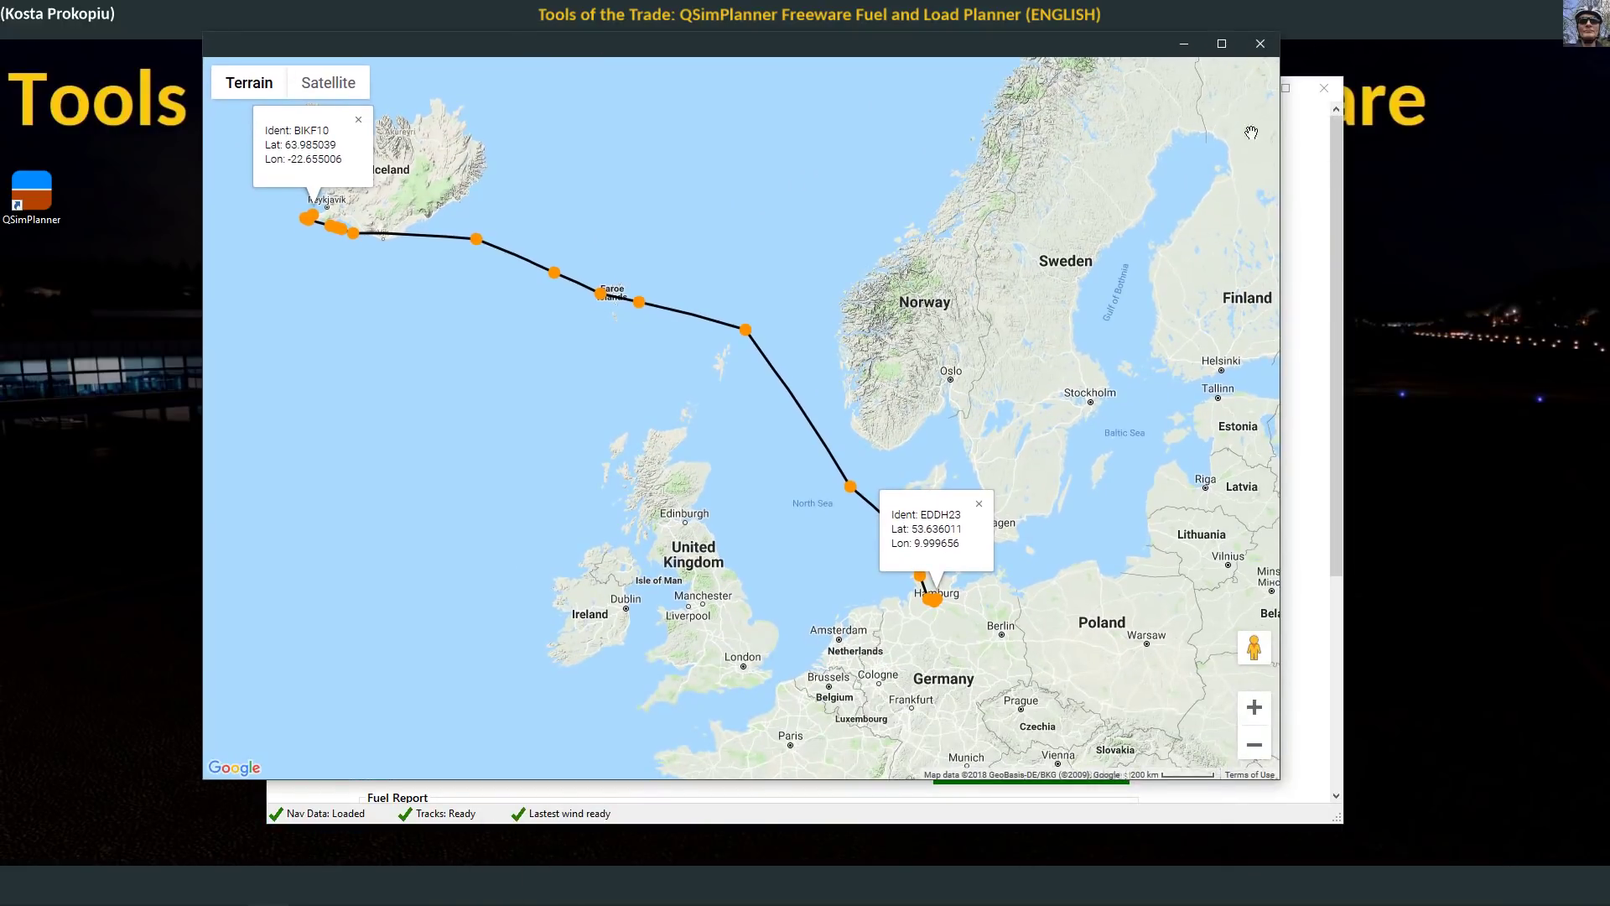
left_click(1259, 43)
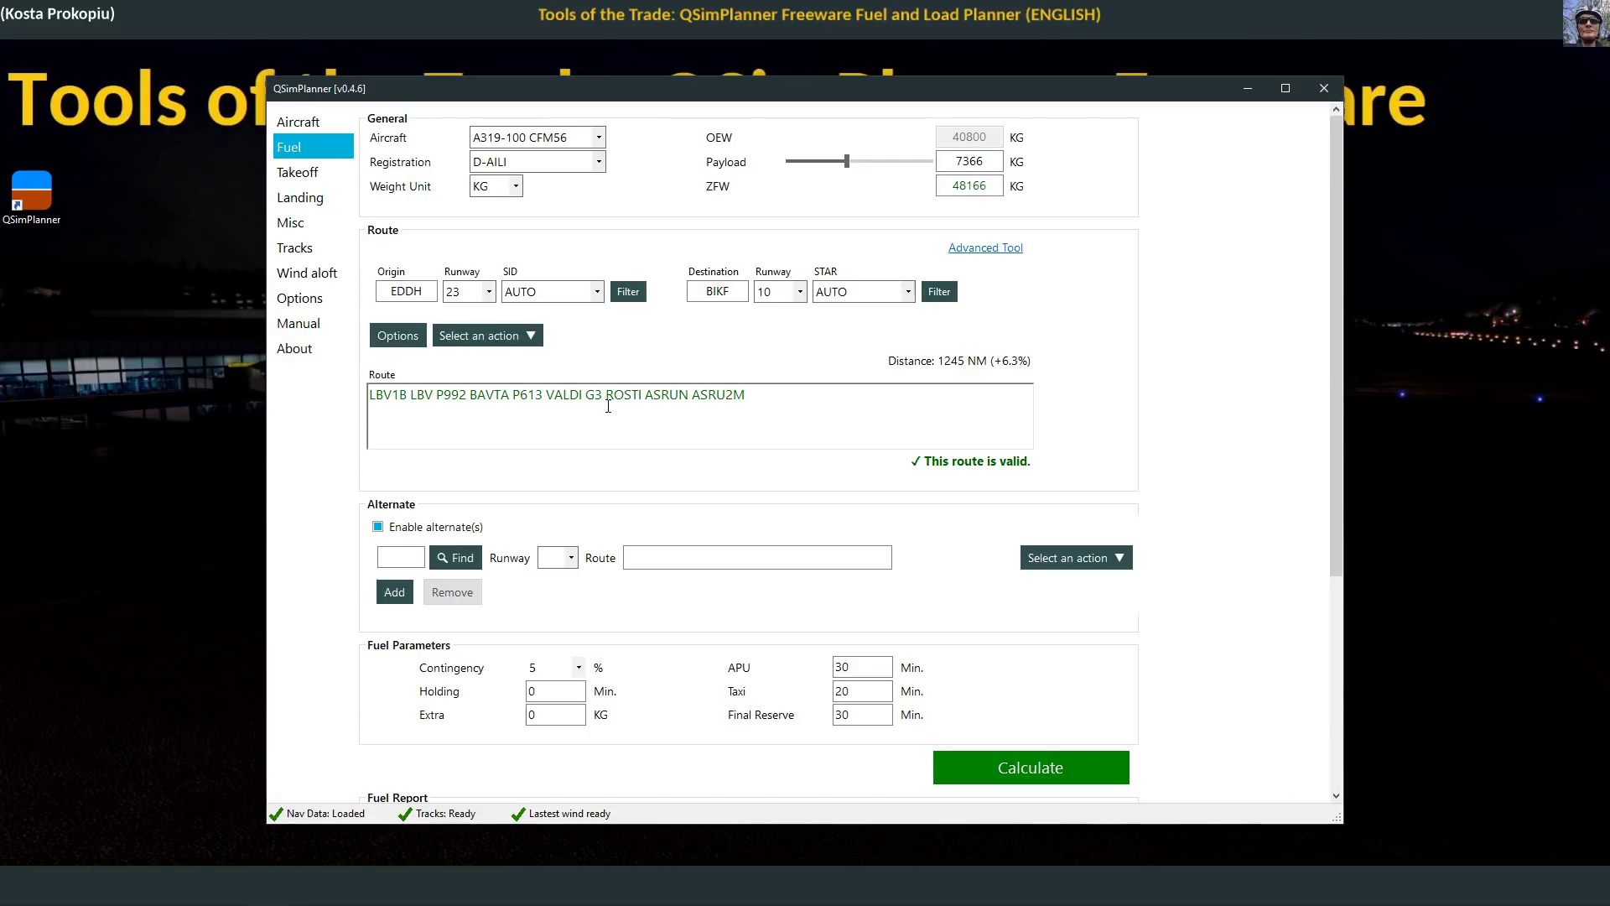
left_click(511, 340)
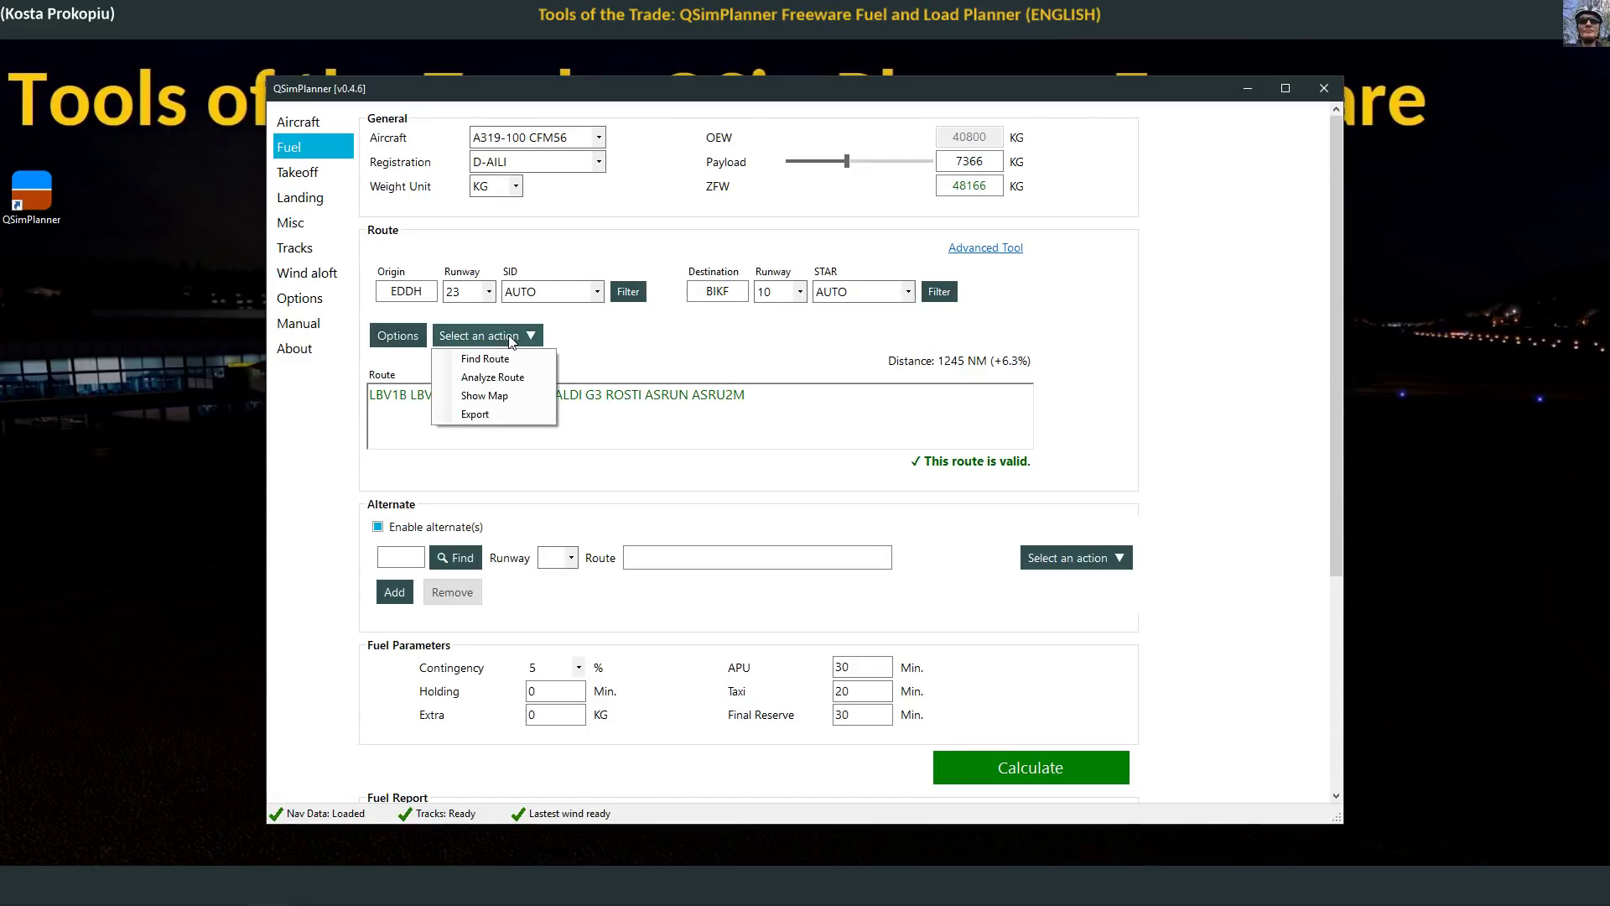
left_click(484, 414)
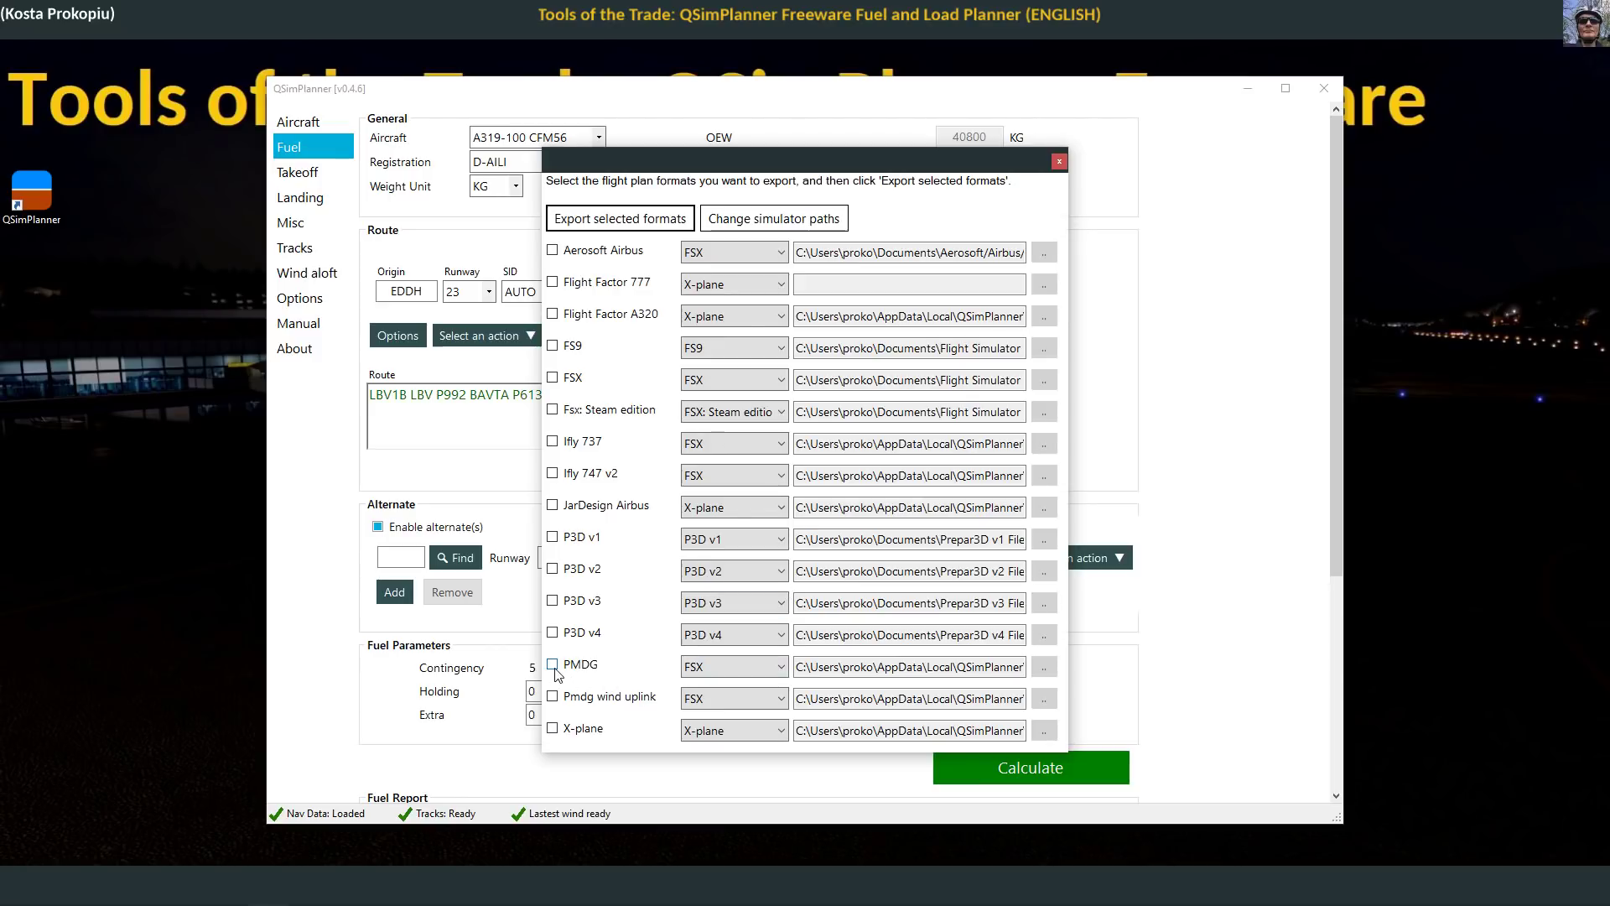
left_click(553, 633)
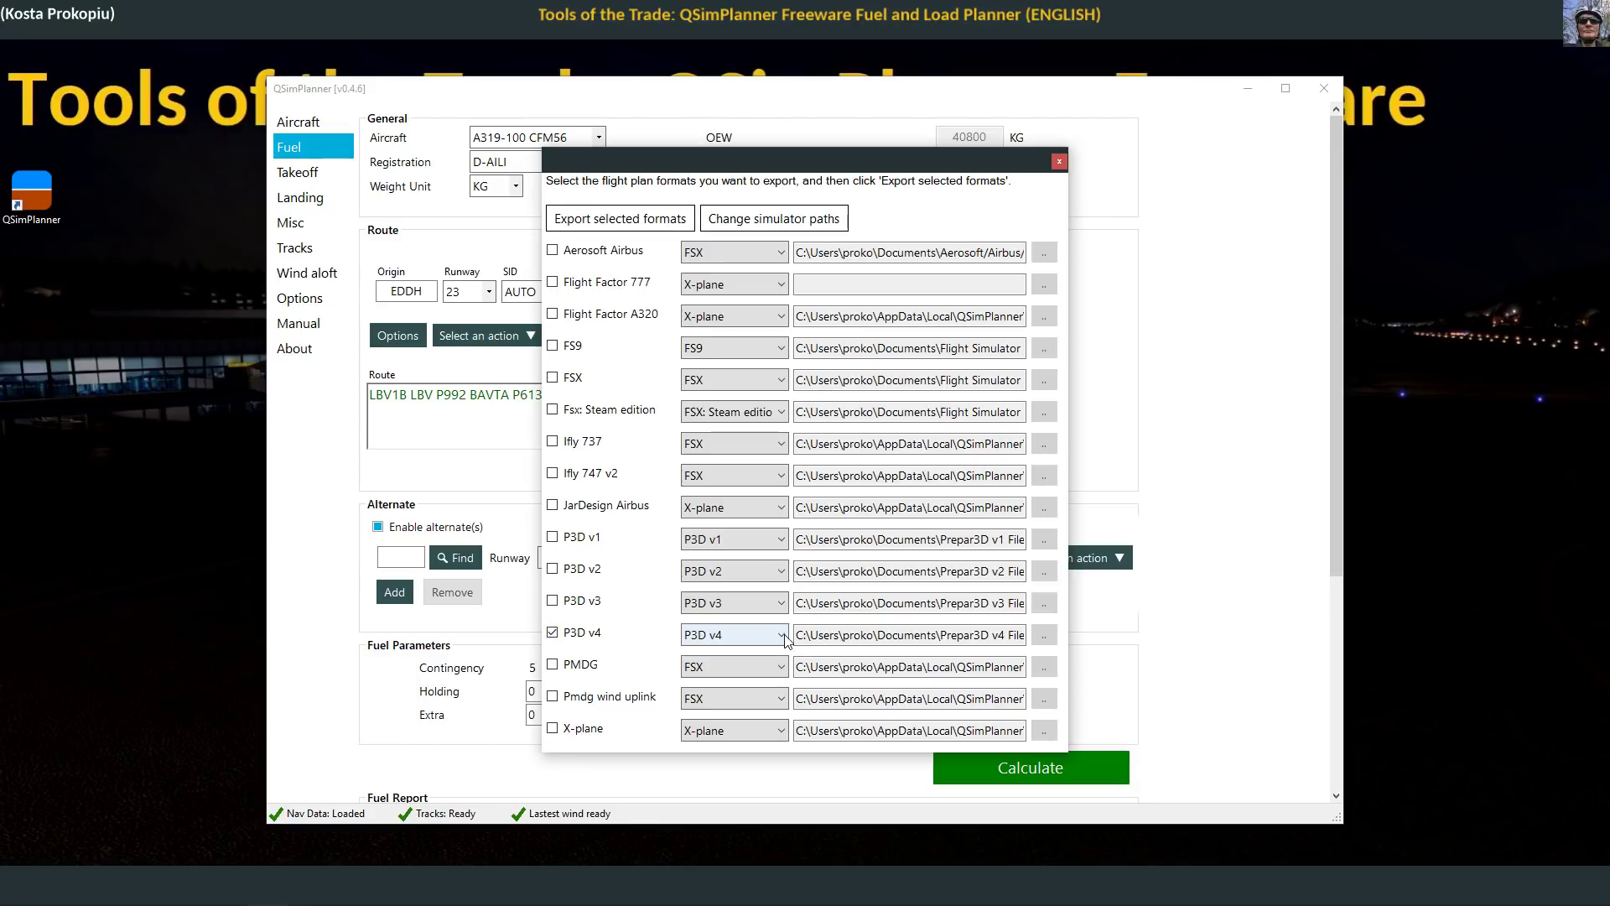
left_click_drag(908, 635, 1024, 635)
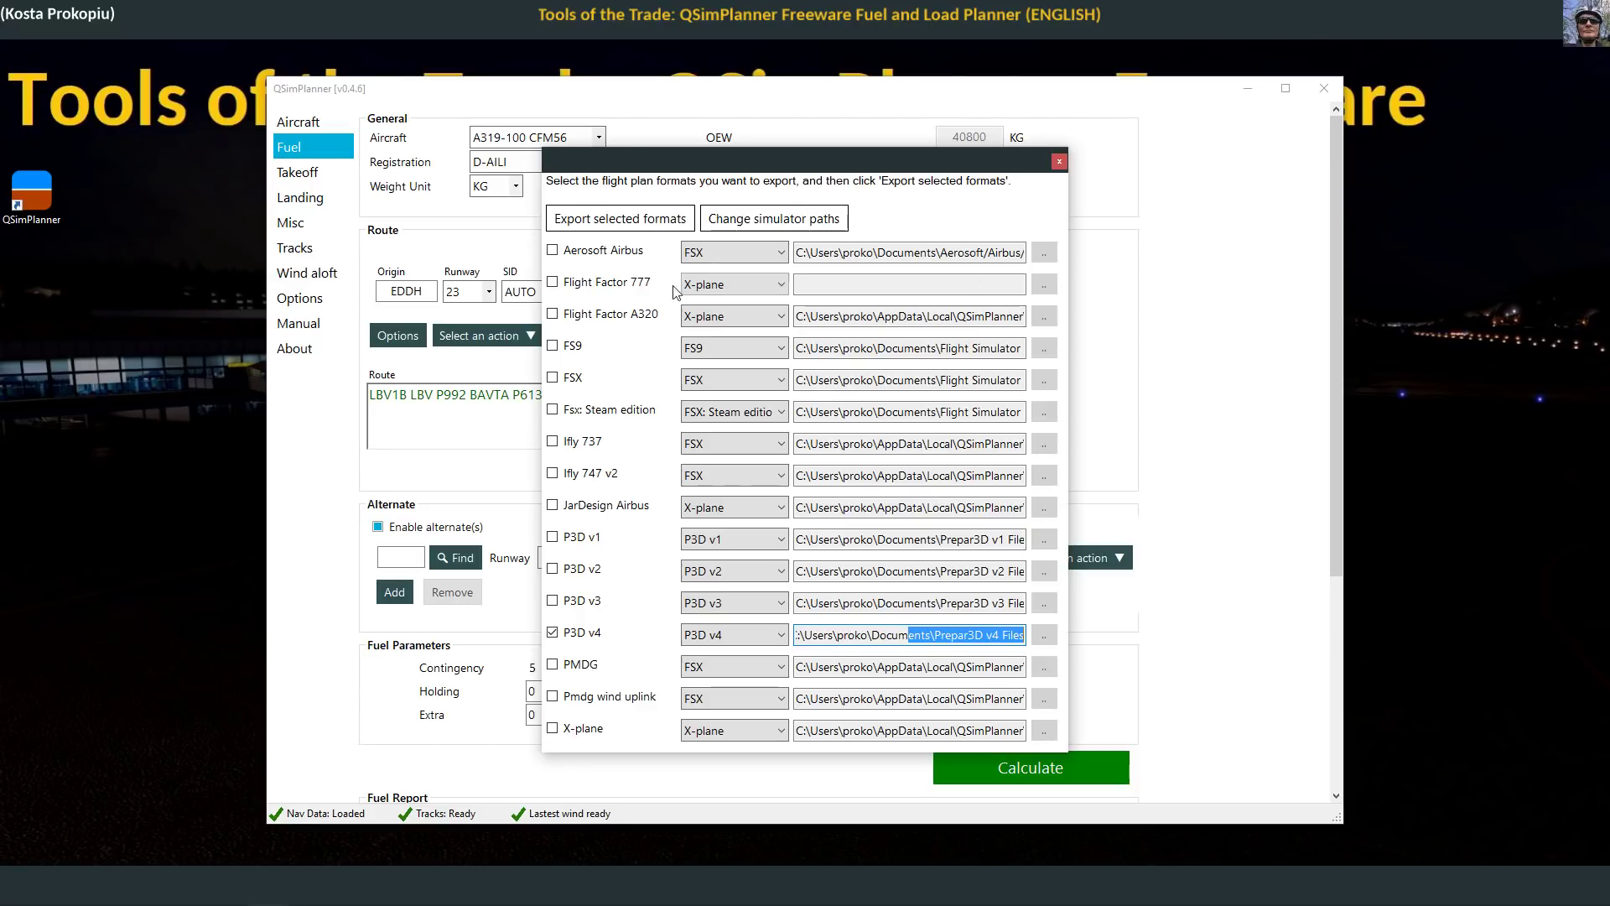
Step: Set the Aerosoft Airbus export to the P3D v4 simulator and enable that format
left_click(688, 257)
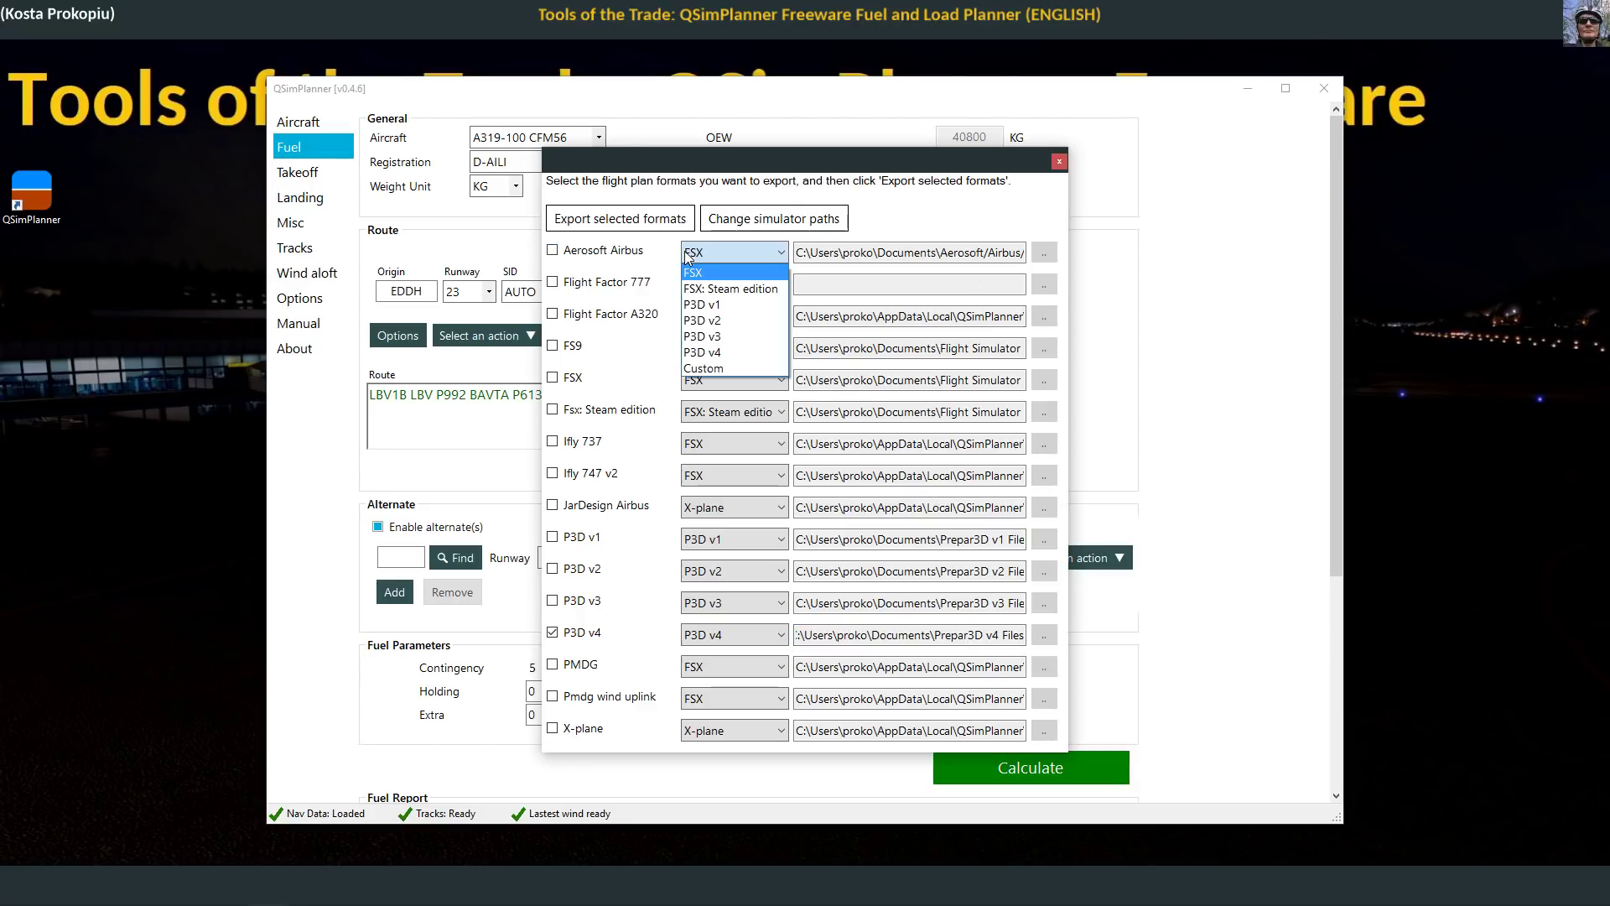
left_click(701, 353)
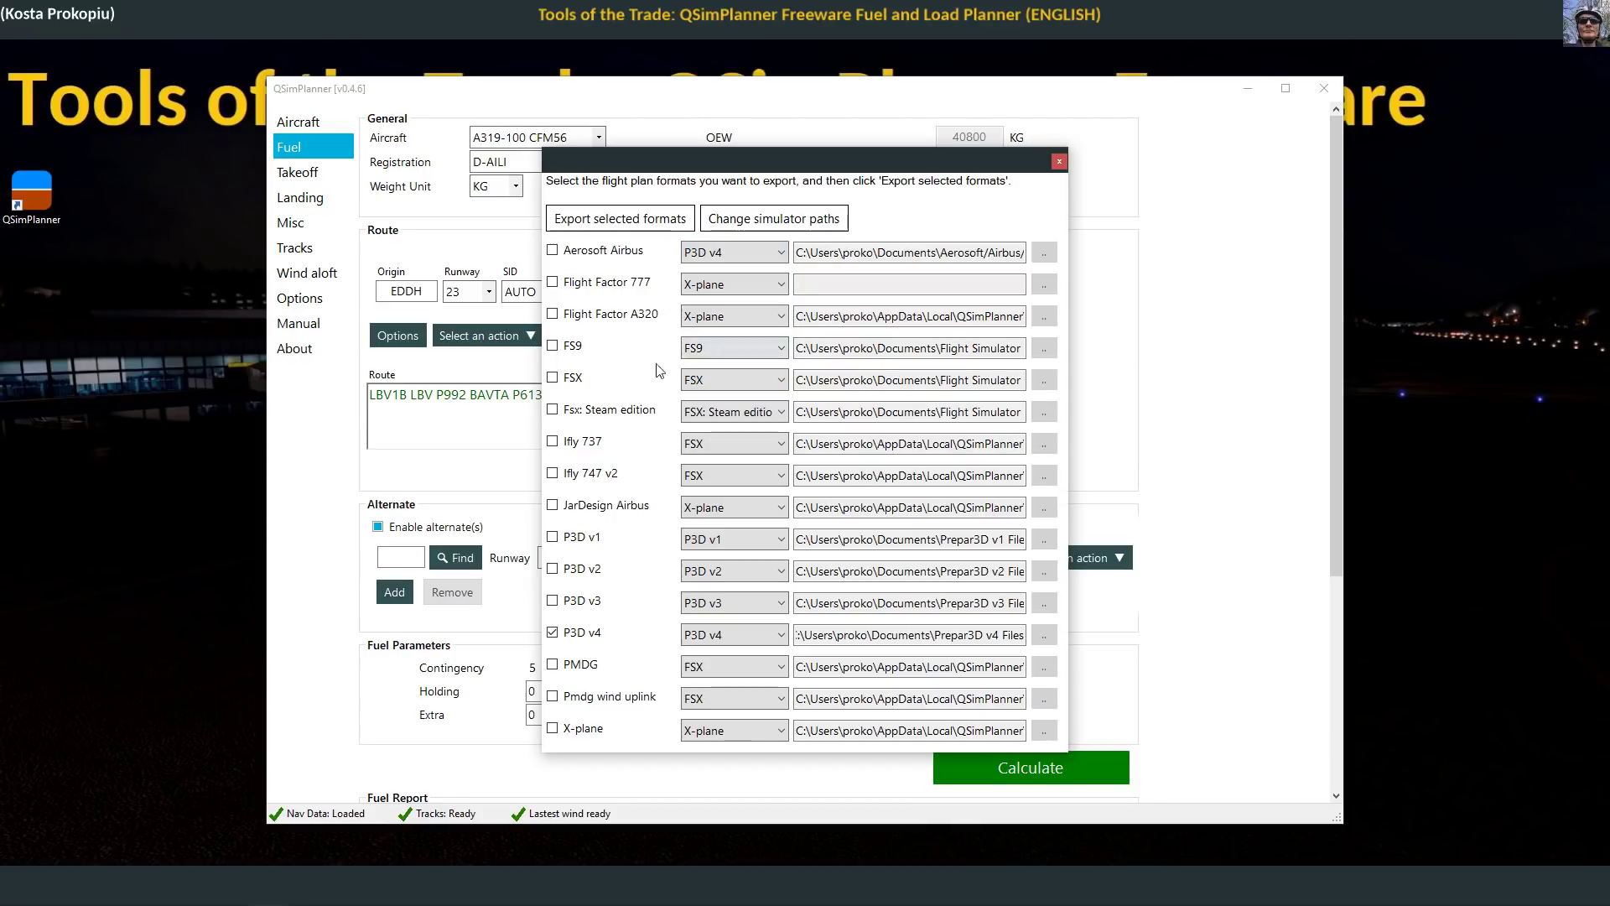
left_click(732, 254)
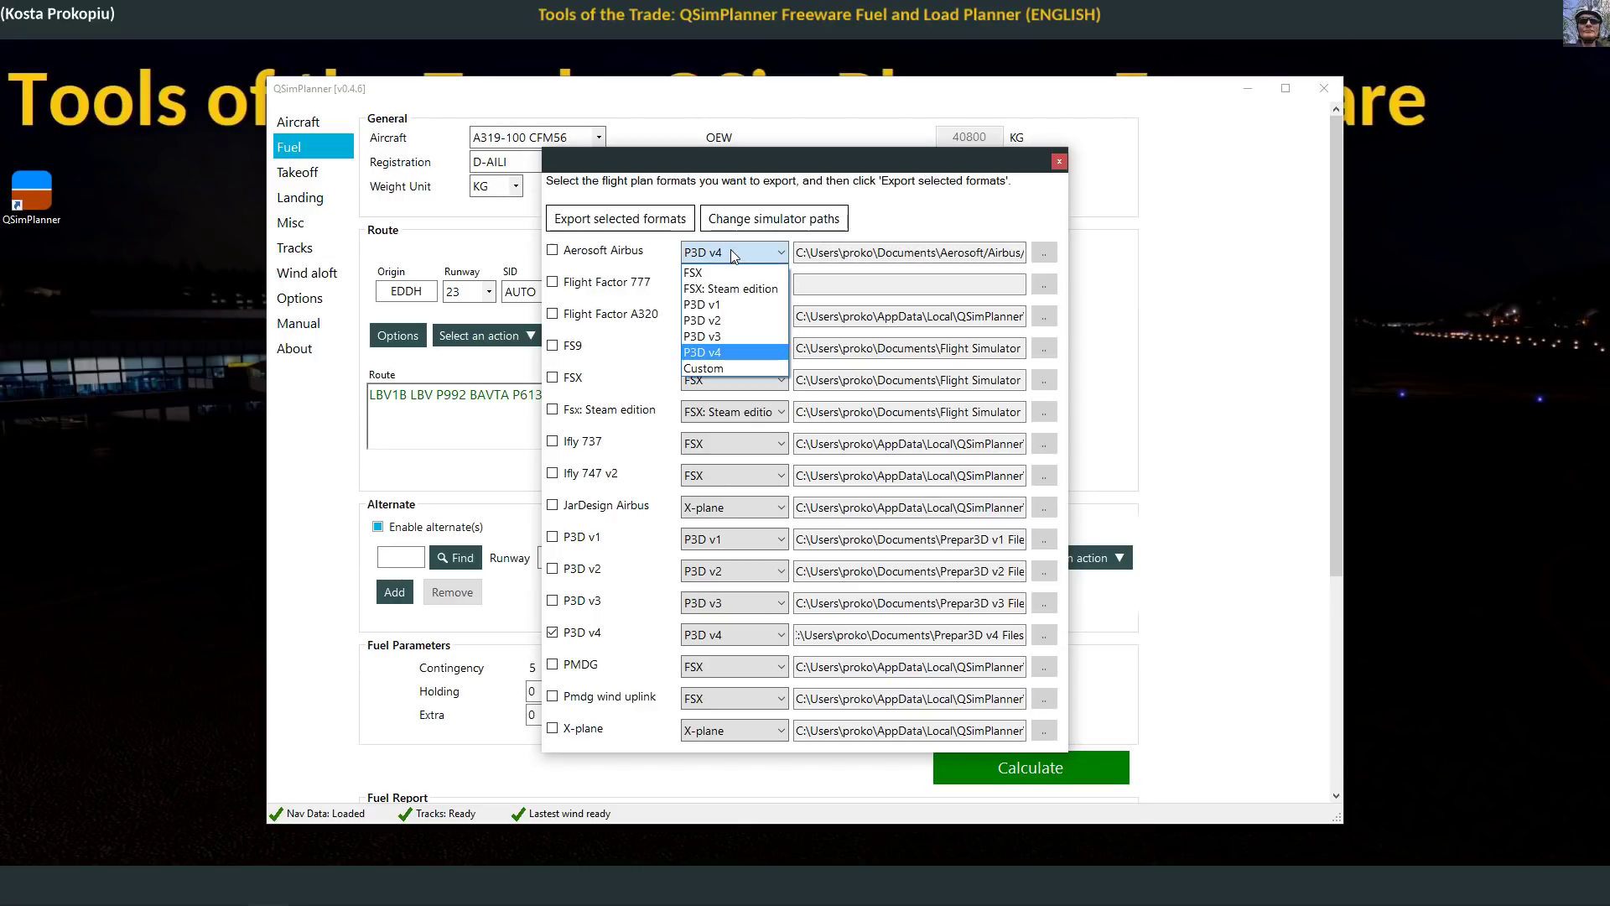
left_click(731, 249)
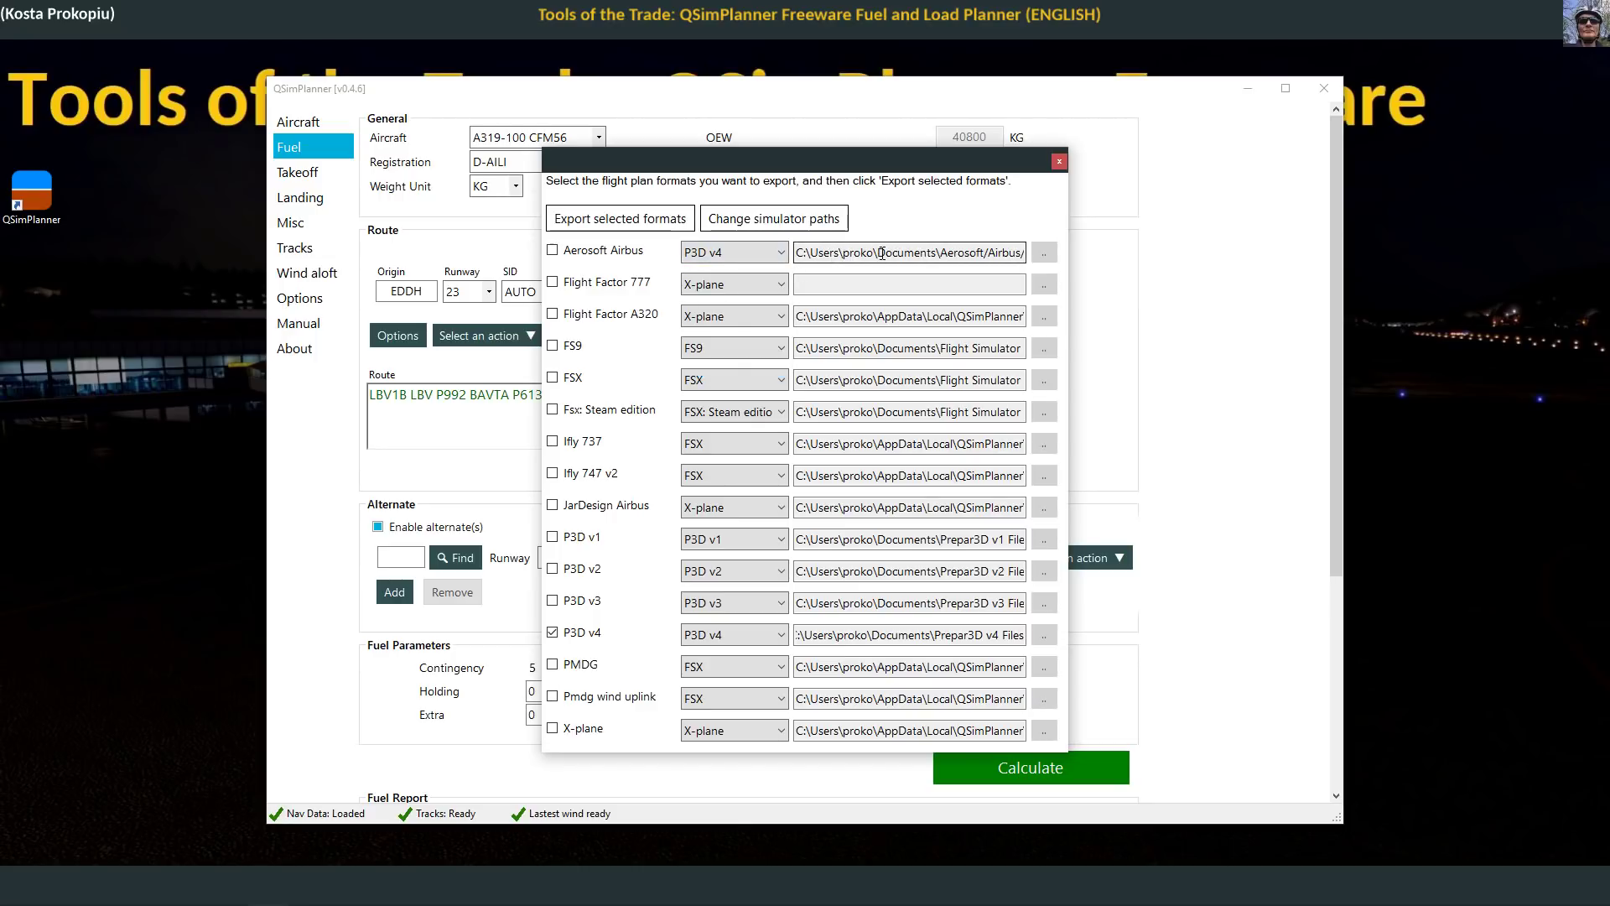
left_click(552, 250)
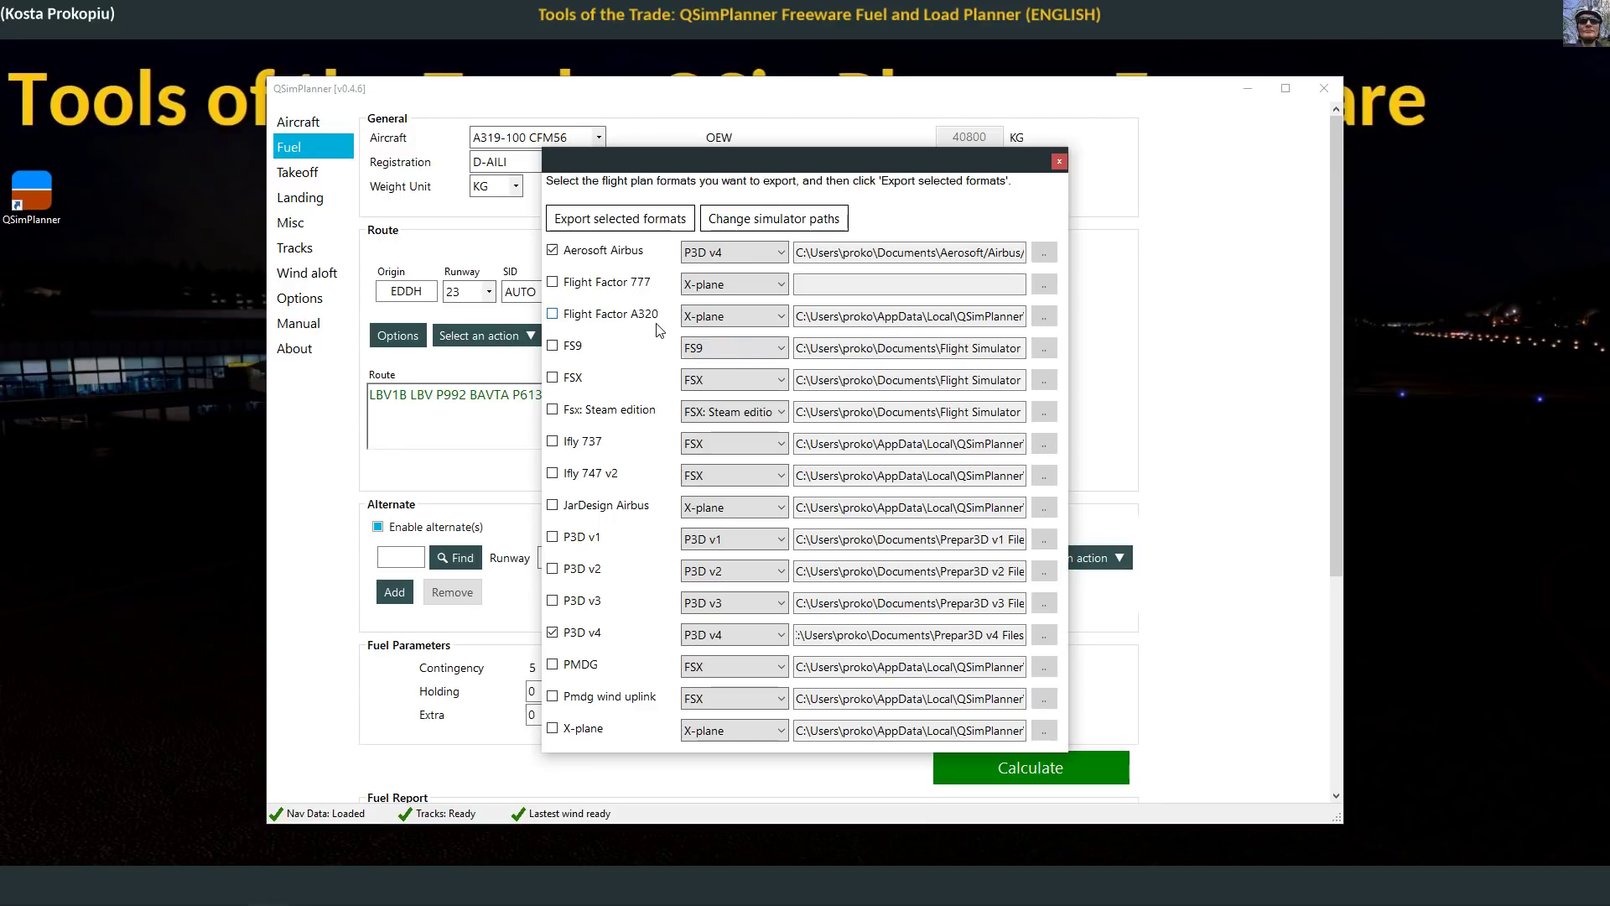
Step: Enable the FSX export format and examine the export folders for FSX, Pmdg wind uplink, and X-plane
left_click(555, 379)
left_click_drag(979, 380, 1076, 388)
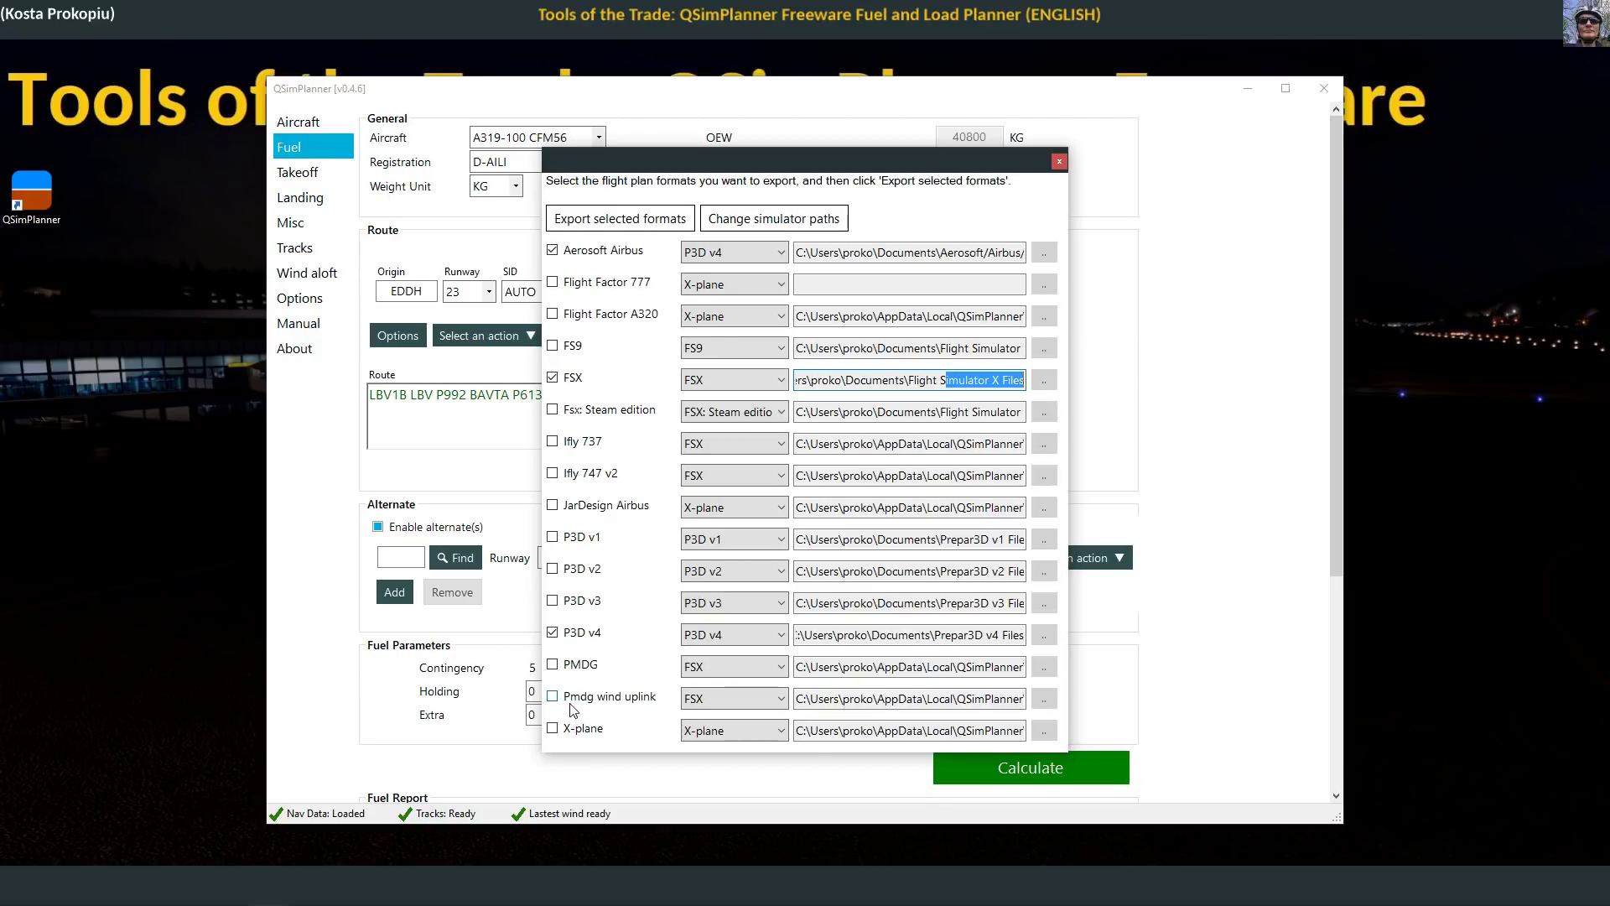
left_click_drag(1012, 698, 1070, 713)
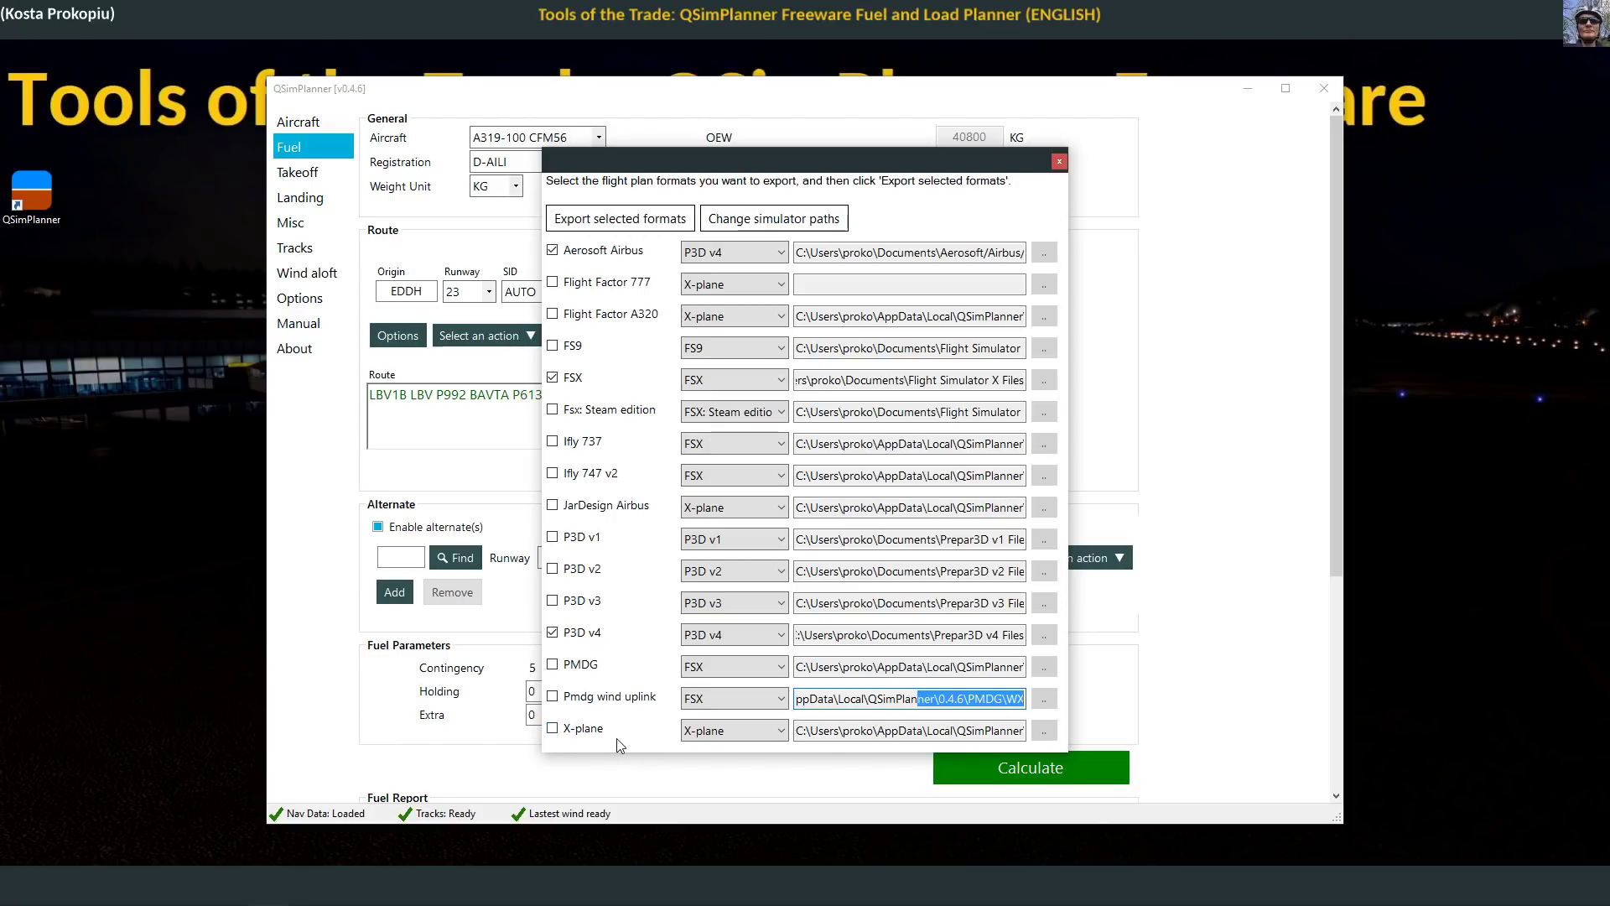
left_click_drag(939, 731, 1027, 740)
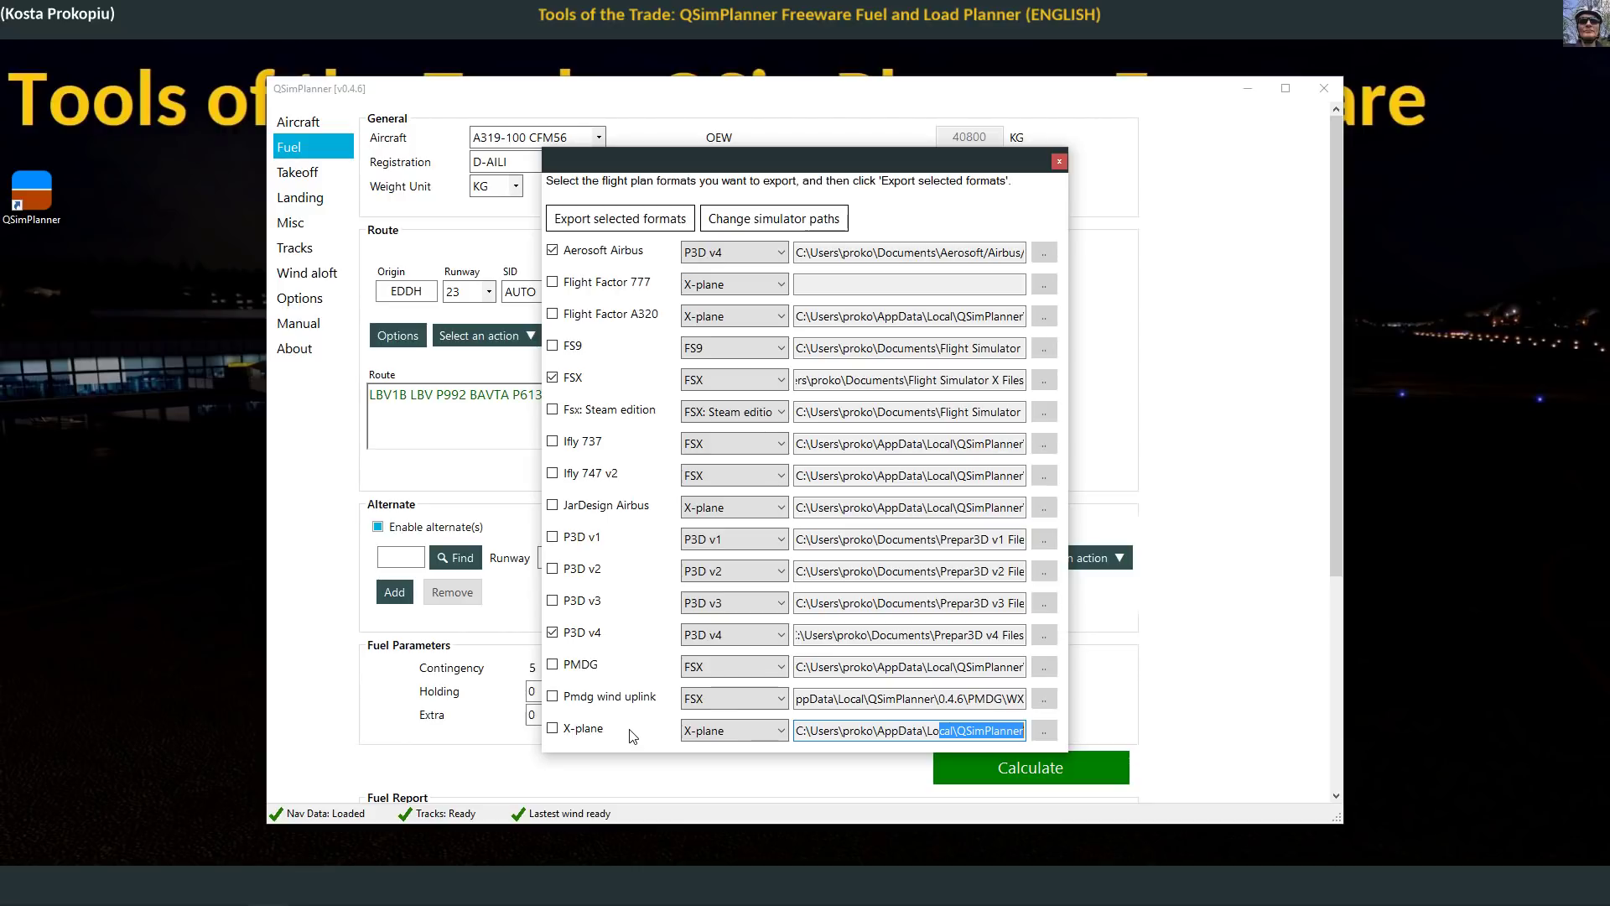
Step: Review the simulator folder paths in the options and leave without saving
left_click(789, 220)
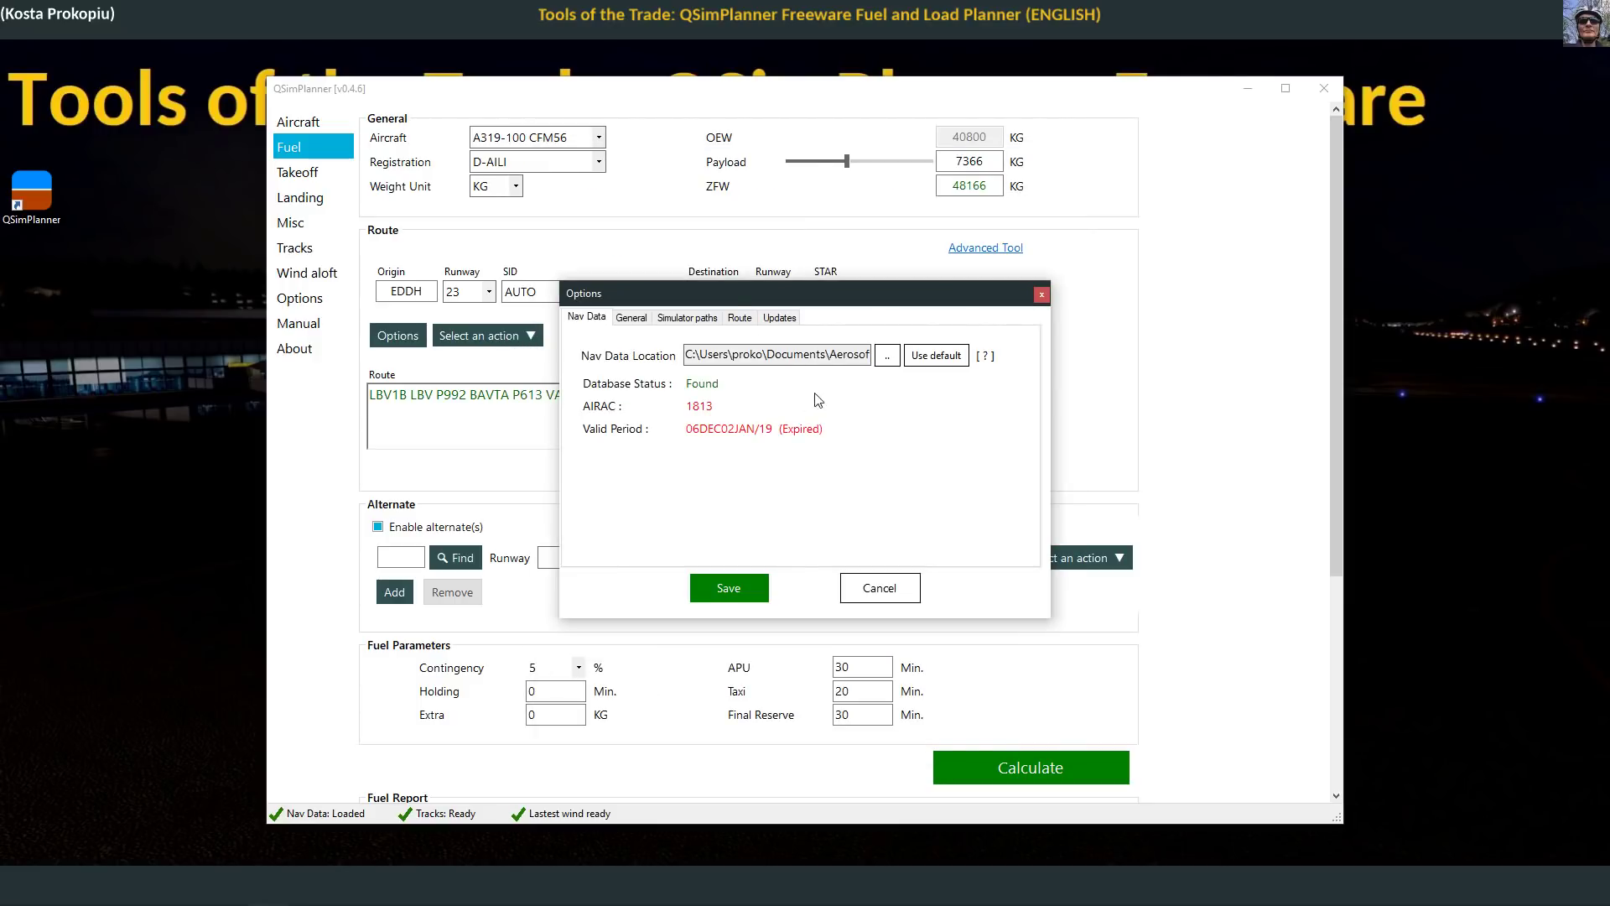
left_click(687, 317)
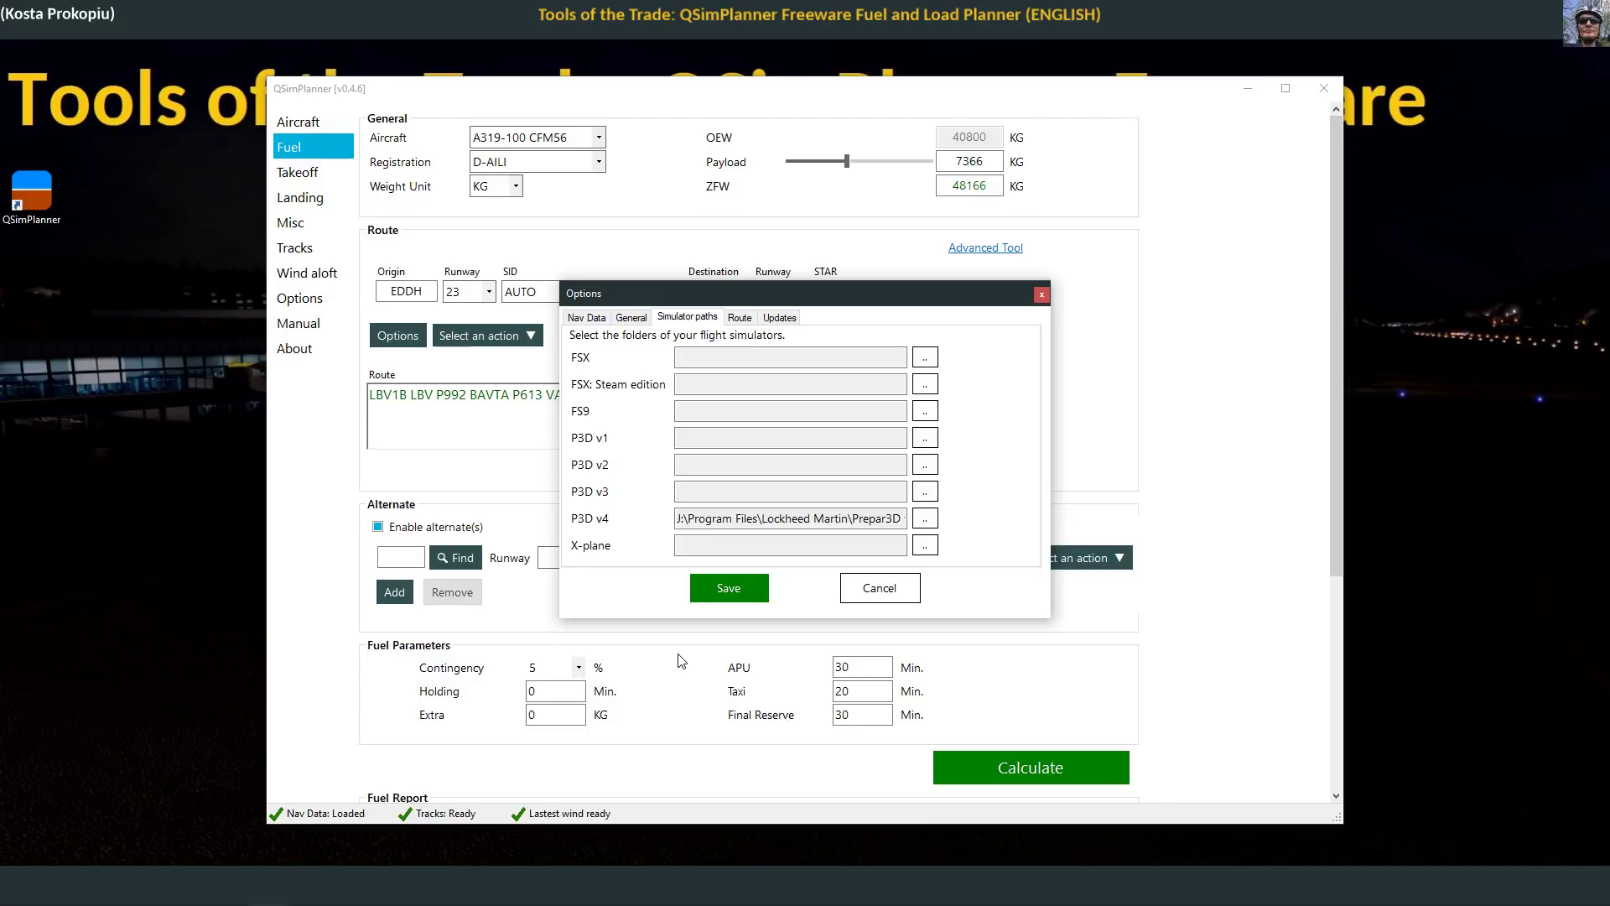
left_click(879, 588)
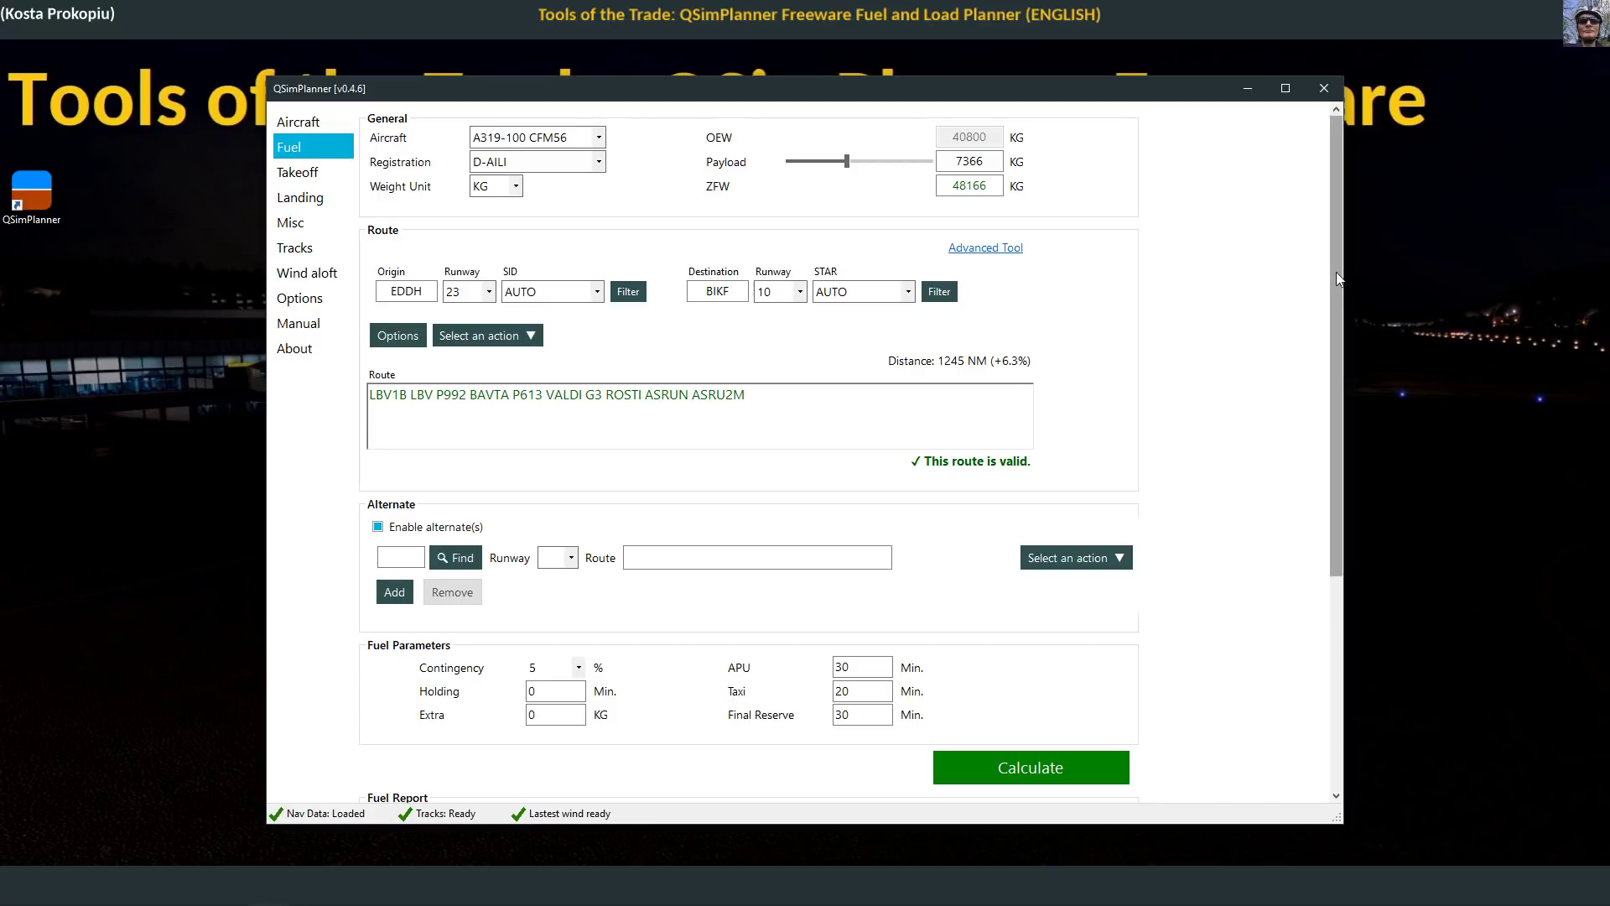
Step: Search for alternates for BIKF and choose Glasgow (EGPF) as the alternate airport
left_click_drag(1335, 272, 1330, 356)
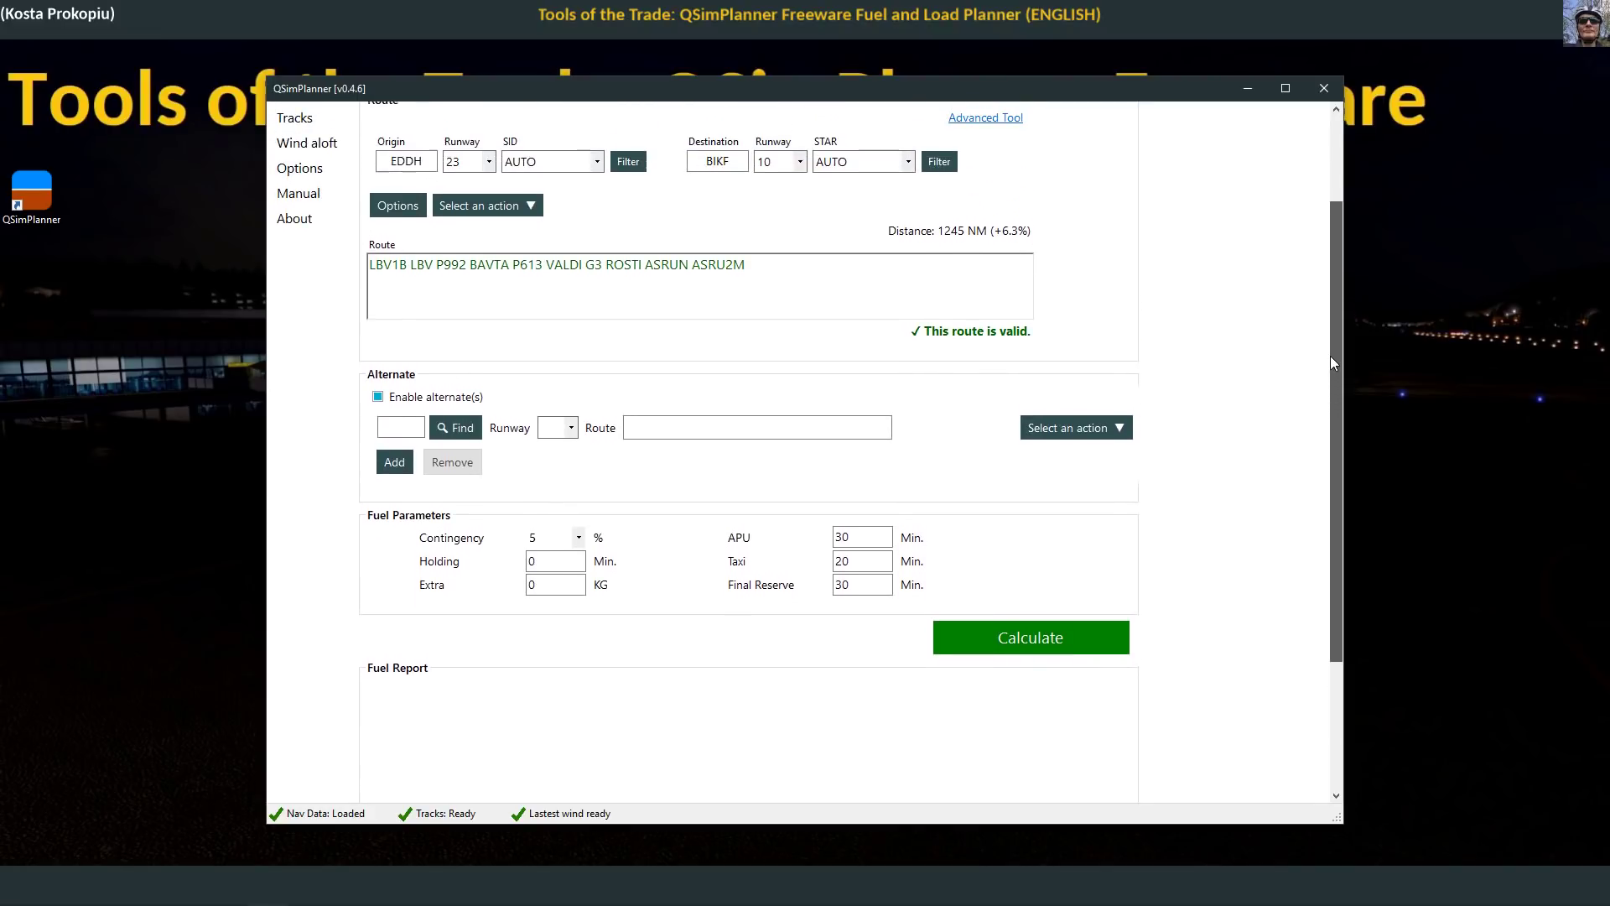
left_click(387, 399)
left_click(394, 429)
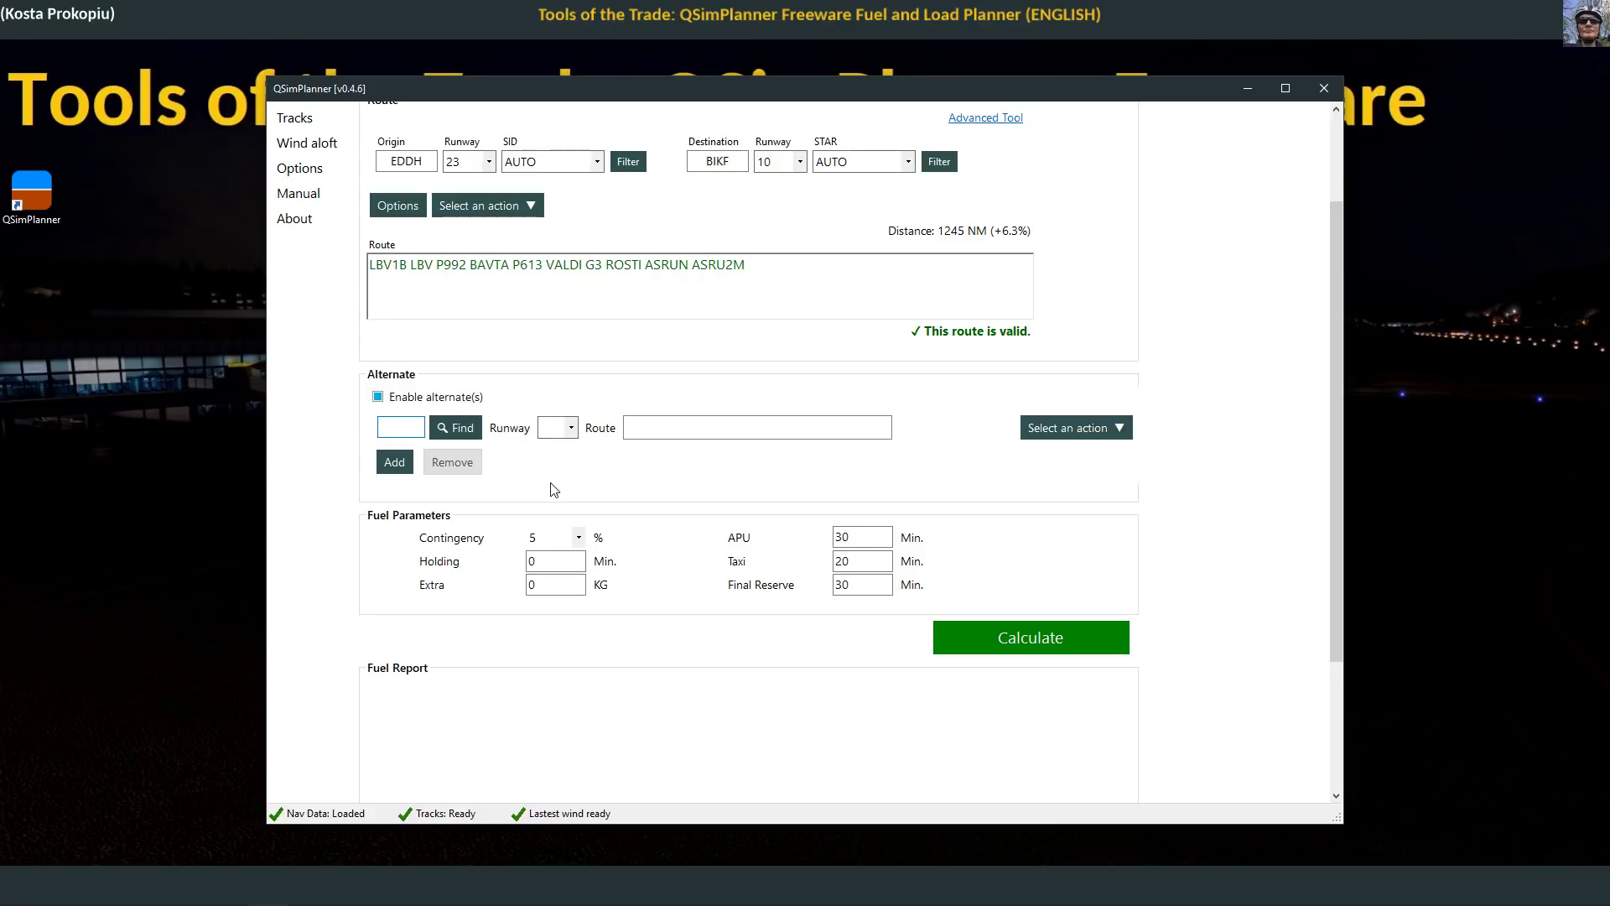
left_click(460, 429)
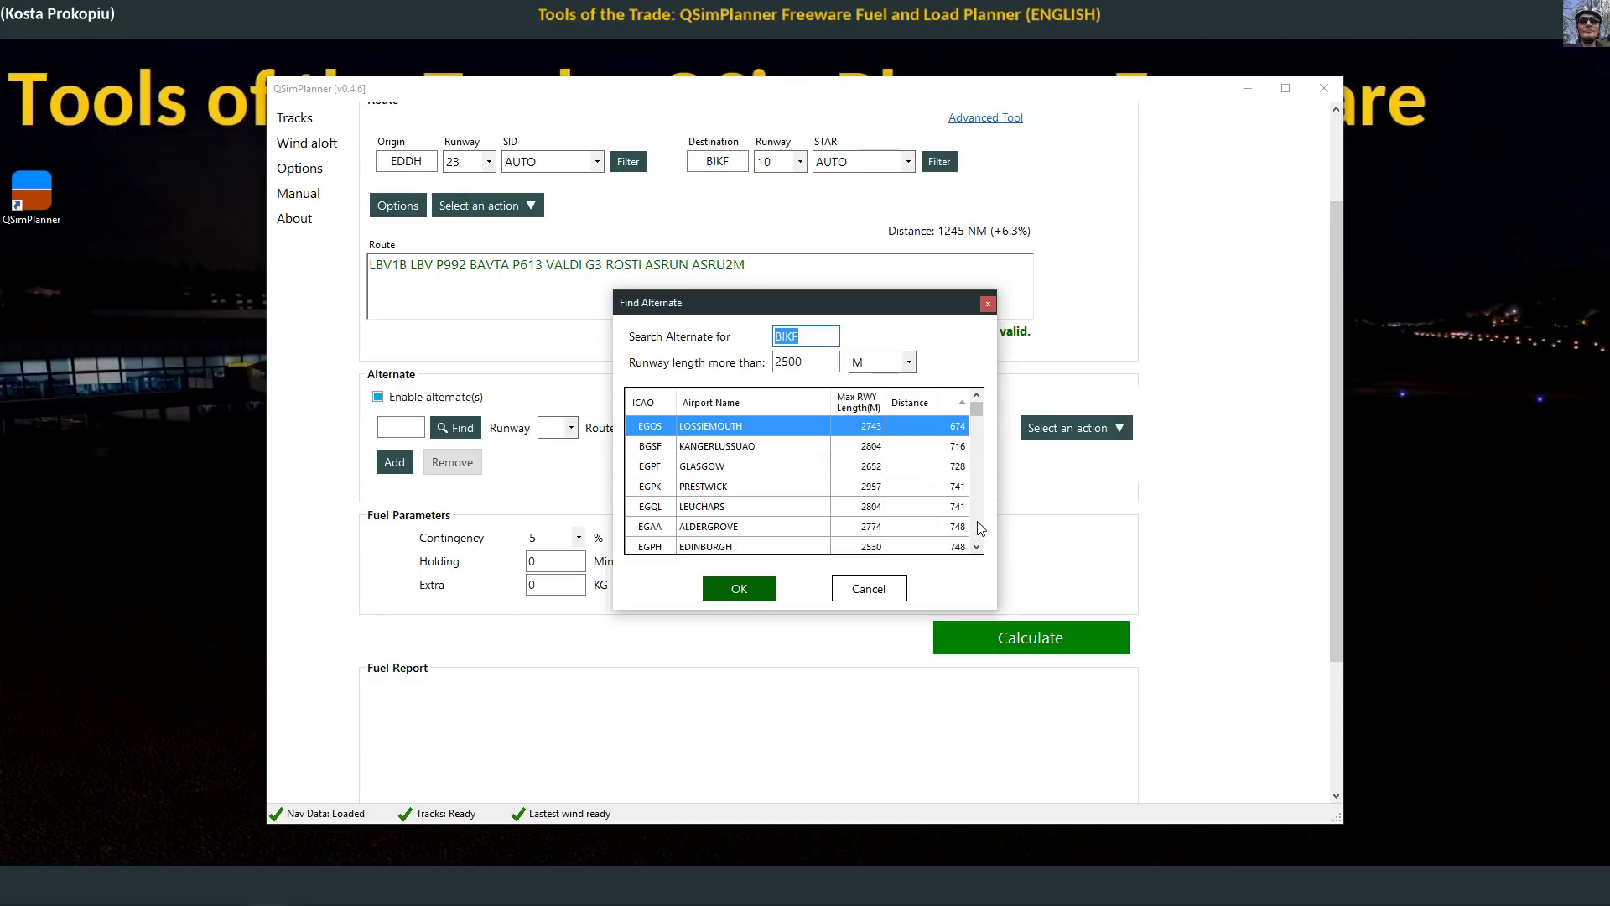
left_click(681, 466)
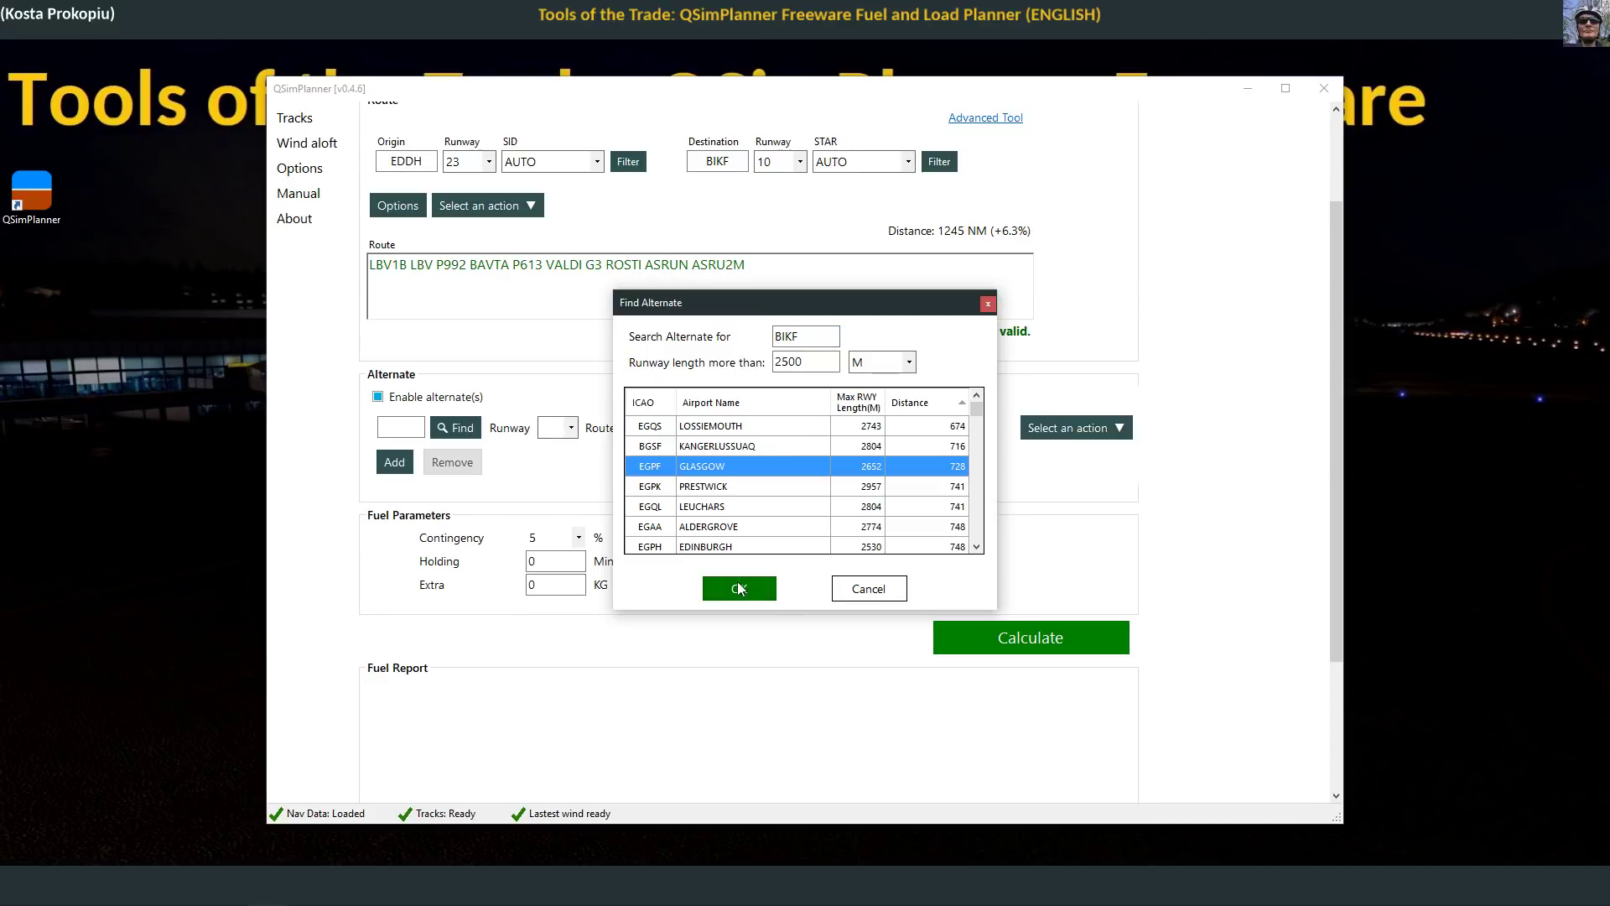
left_click(739, 587)
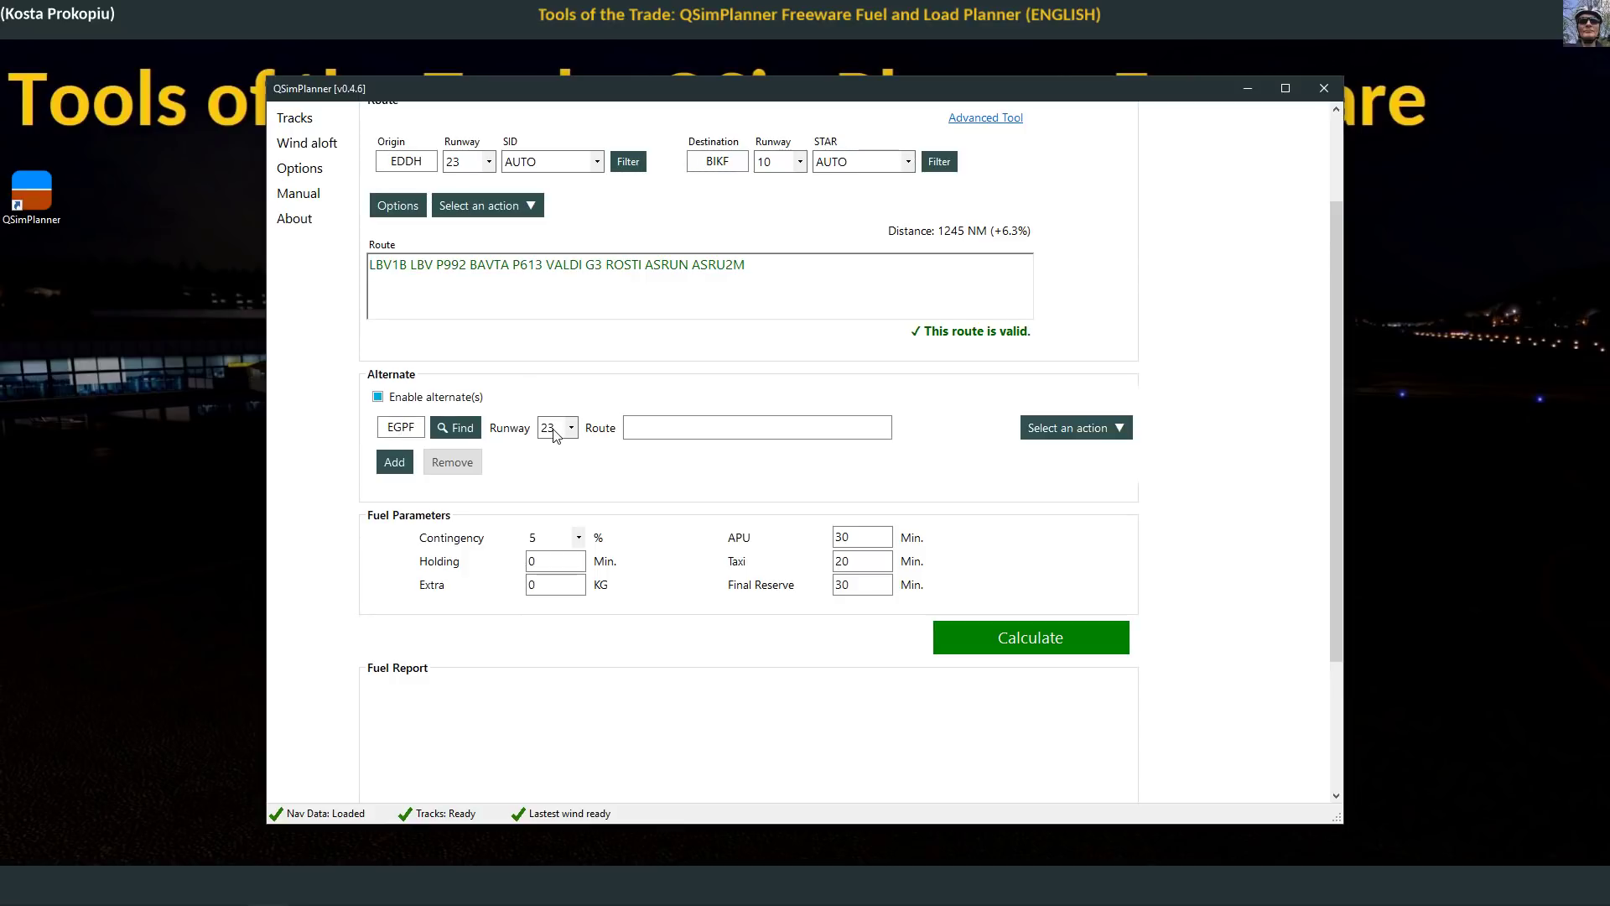
Step: Find a route to the alternate EGPF, runway 23, and read it from beginning to end
left_click(1090, 429)
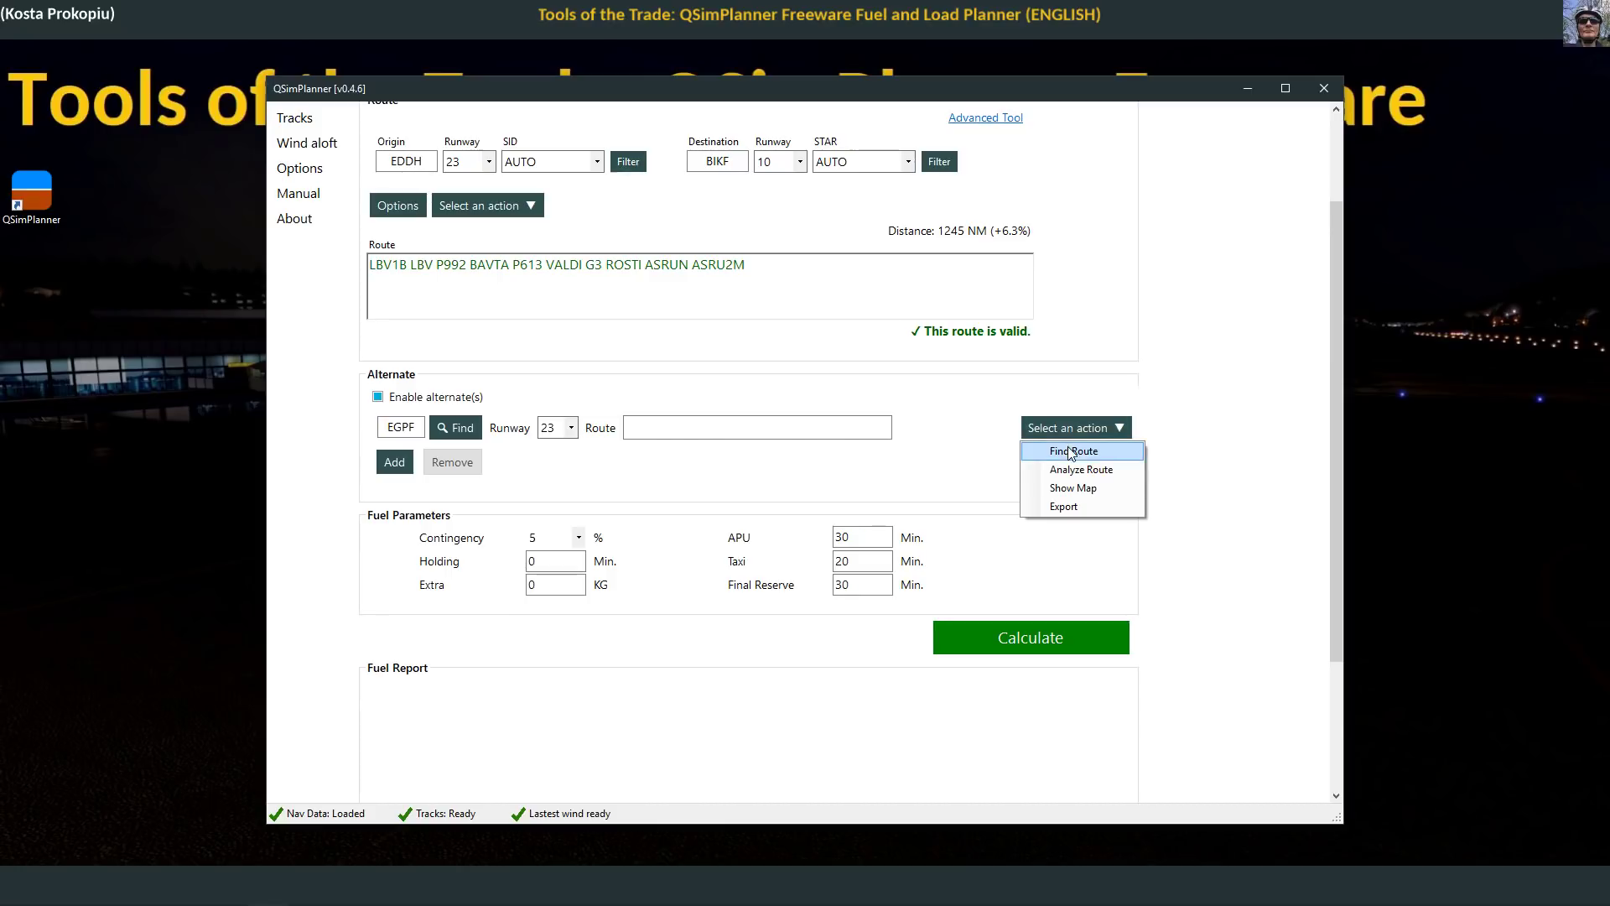
left_click(1075, 445)
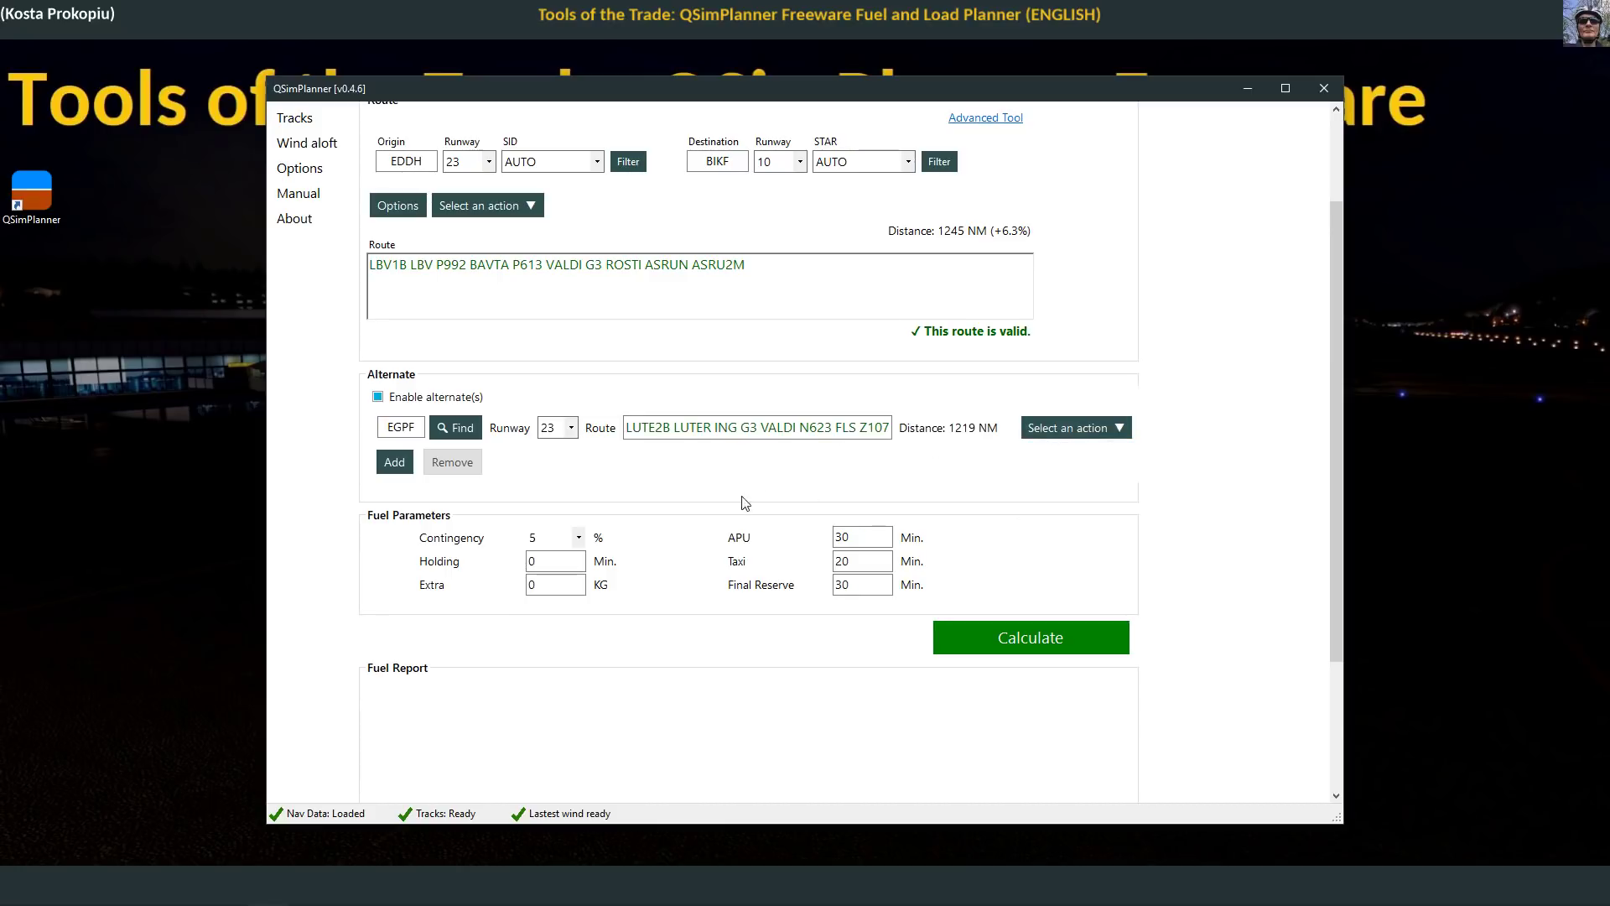
left_click(783, 429)
left_click_drag(784, 428, 897, 445)
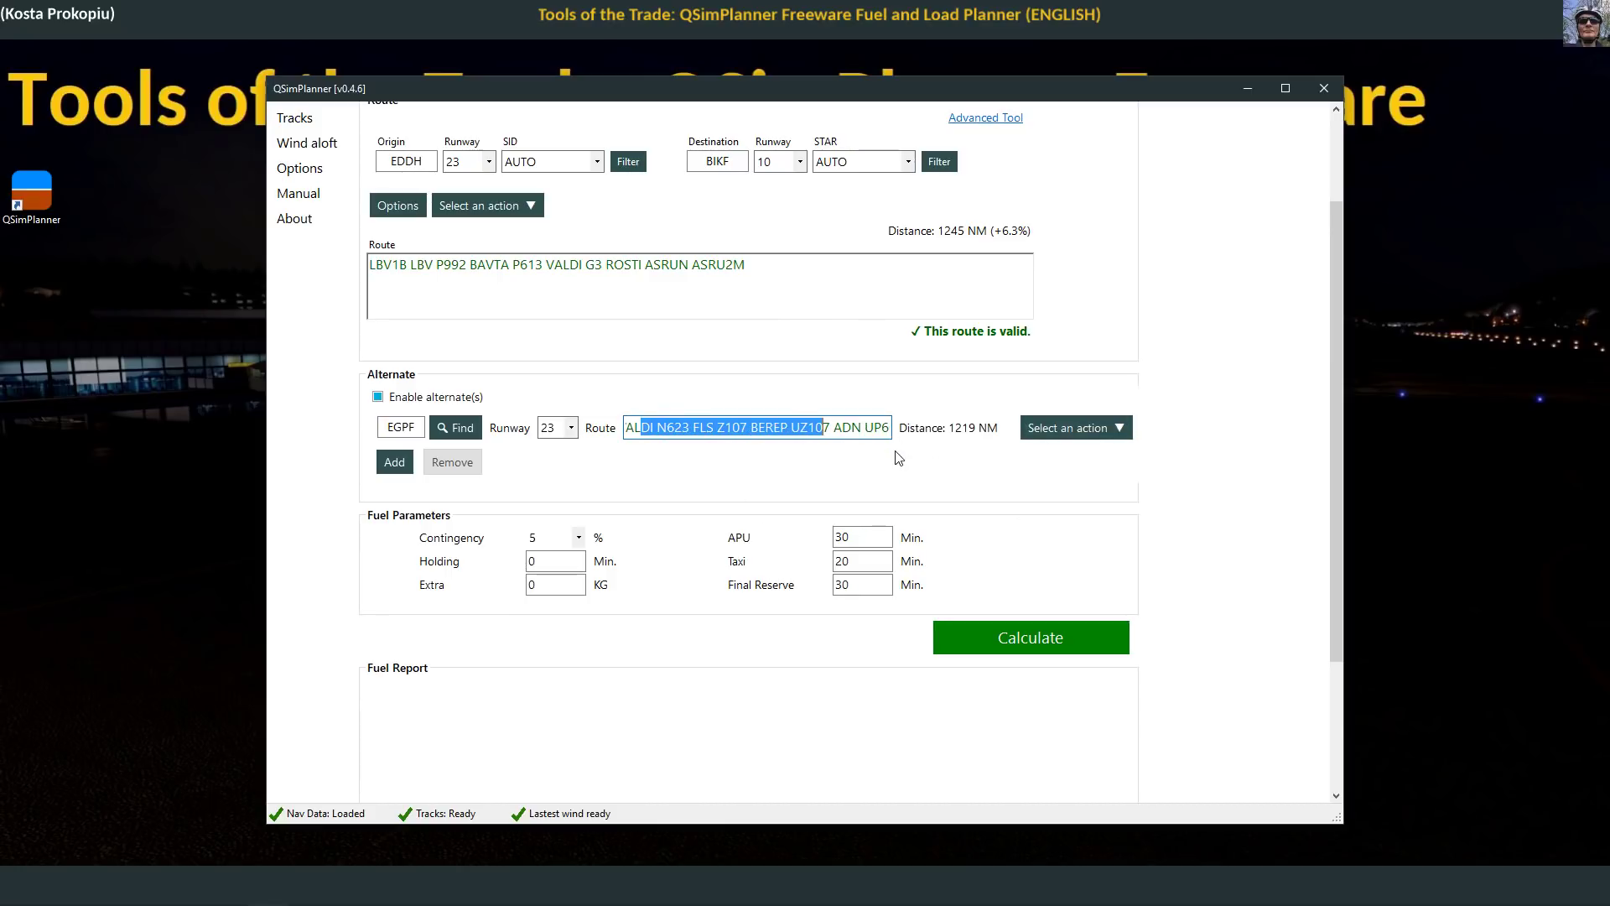
left_click(736, 428)
key("Home")
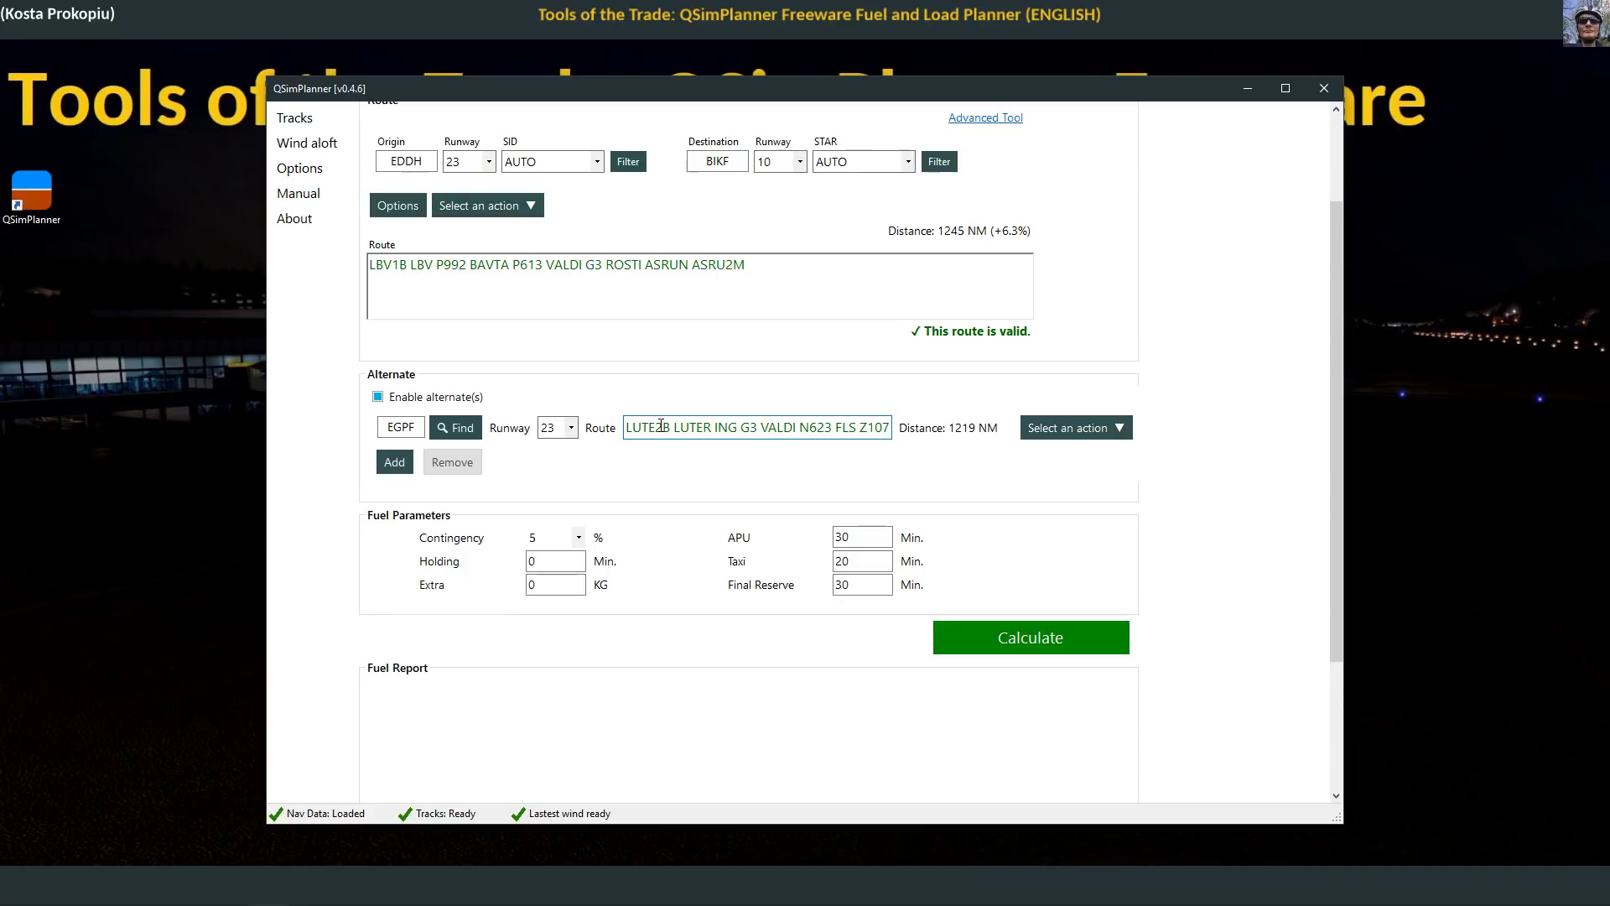
left_click_drag(852, 426, 937, 433)
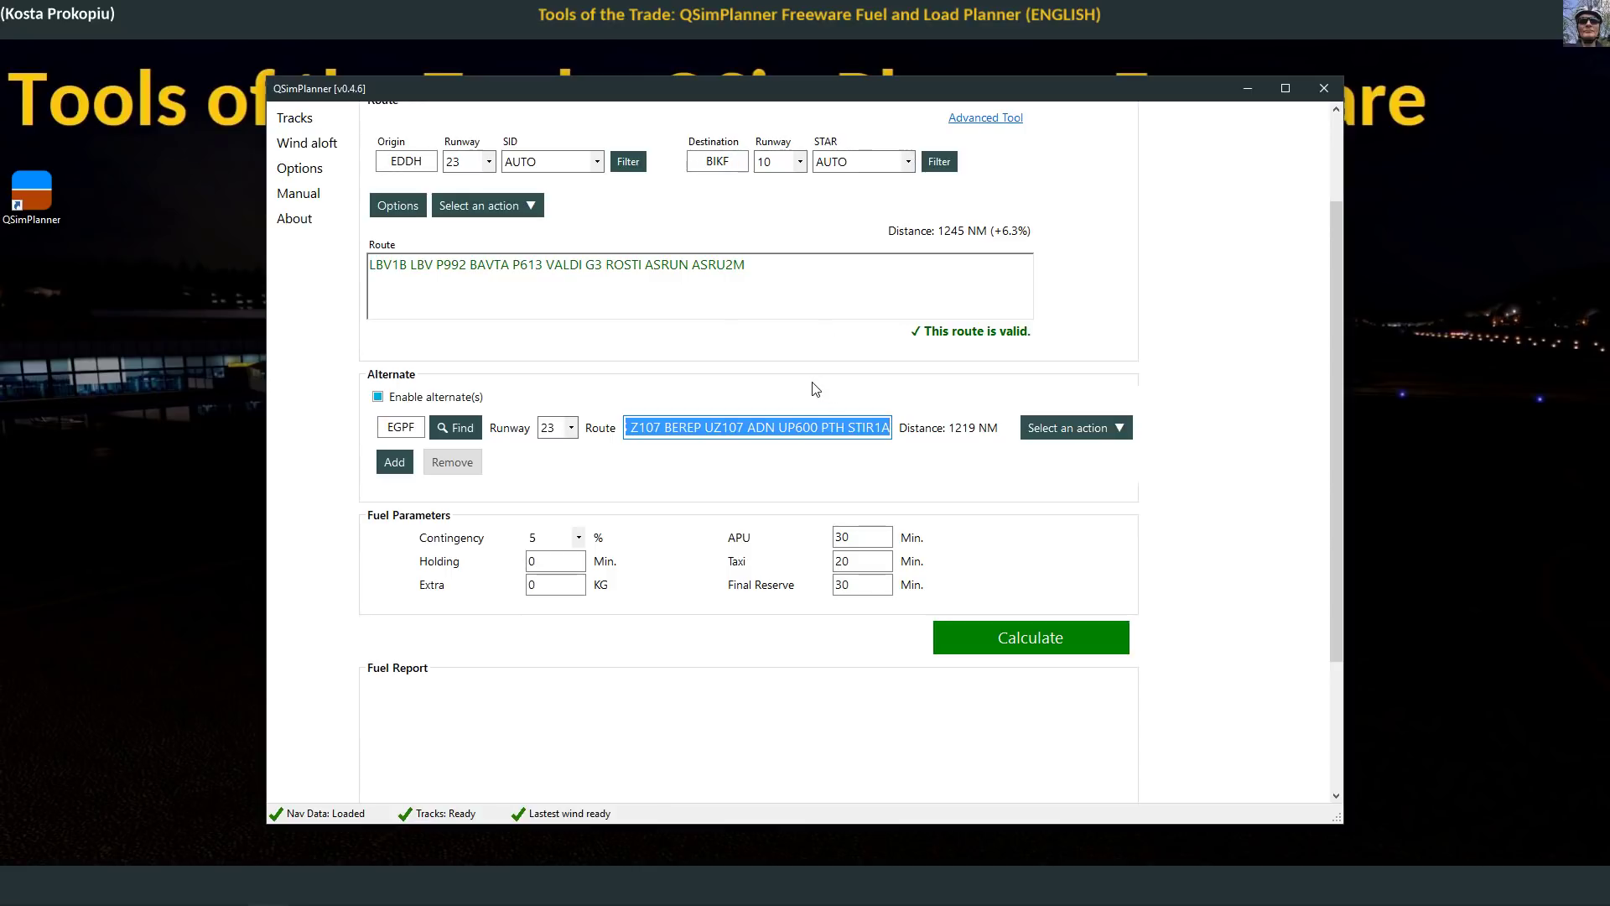
Step: Examine the alternate route from BIKF to EGPF on the map, then close the map
left_click(1058, 433)
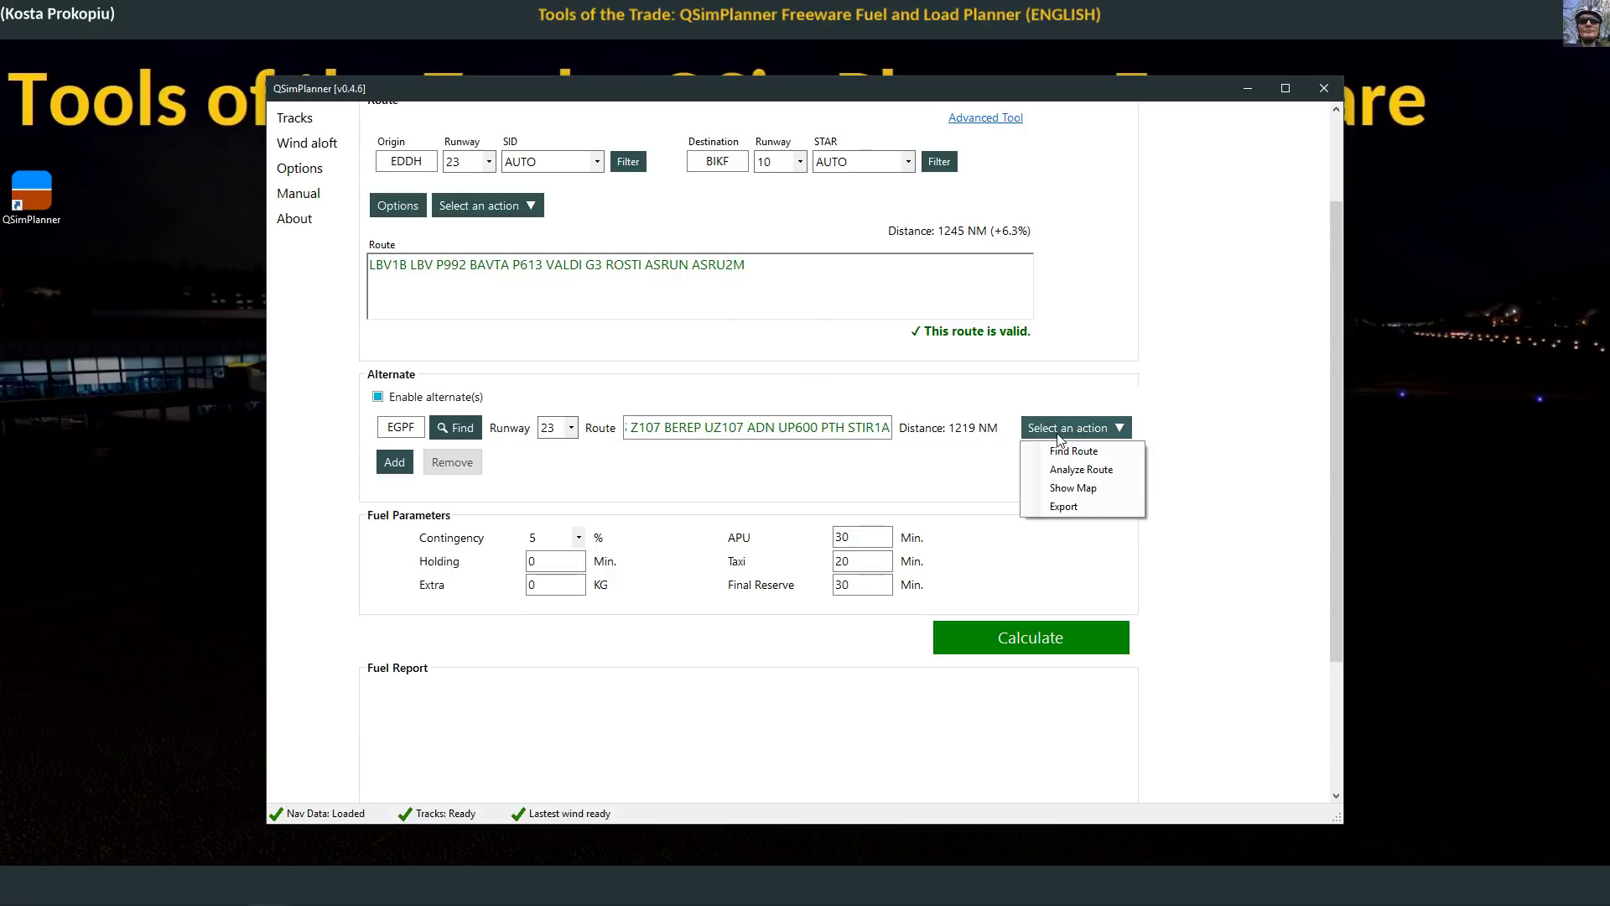
left_click(1065, 487)
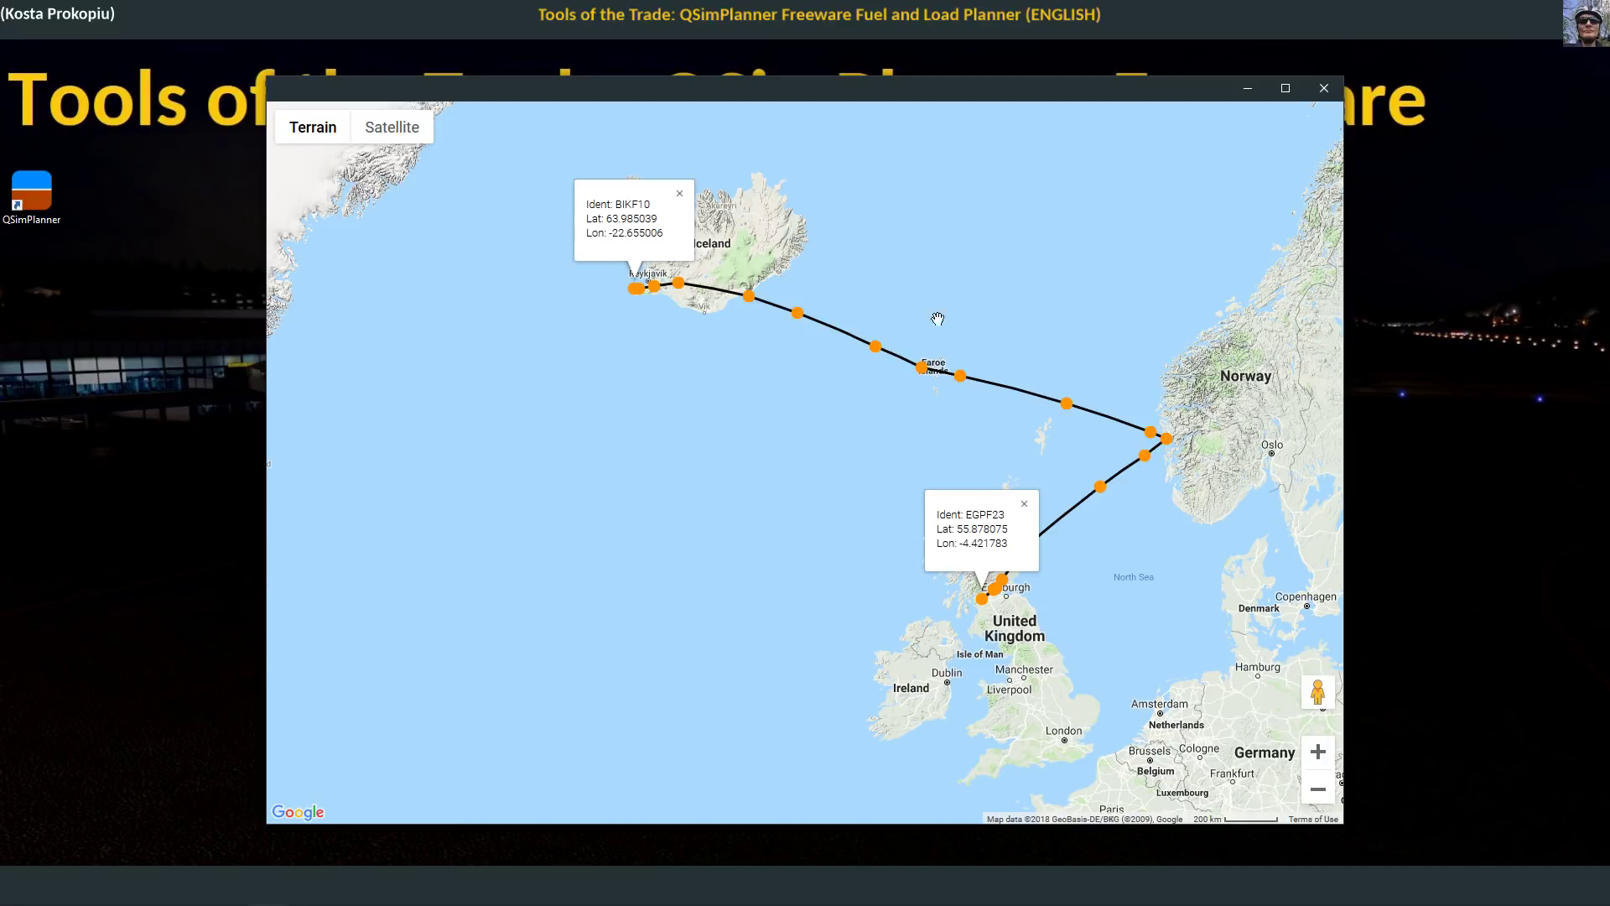
left_click(633, 292)
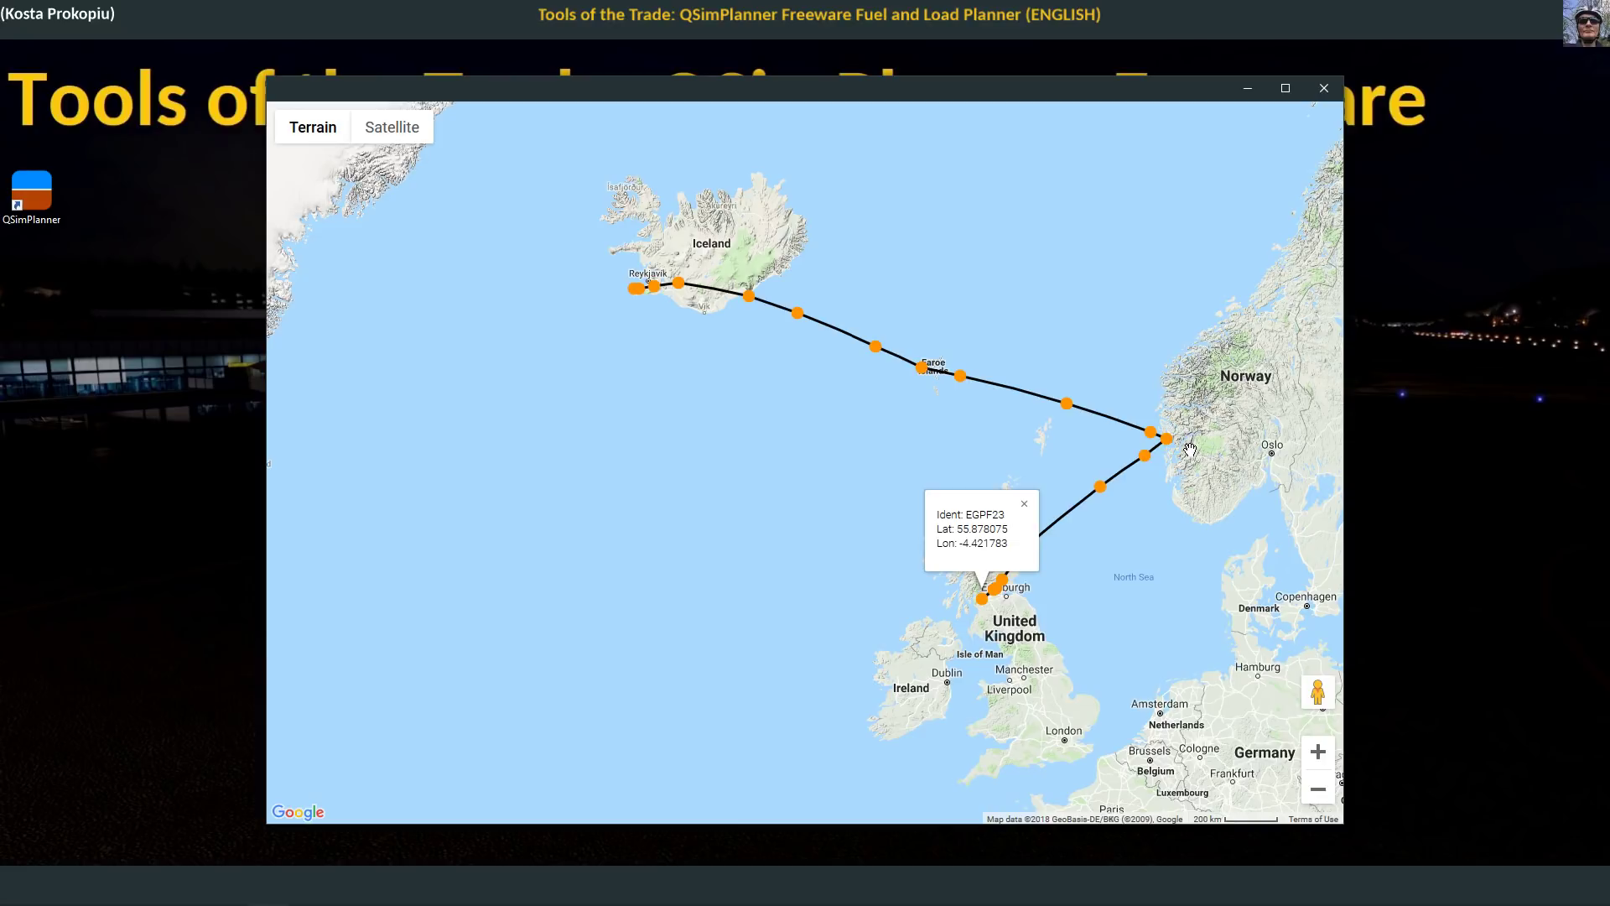
left_click(1324, 89)
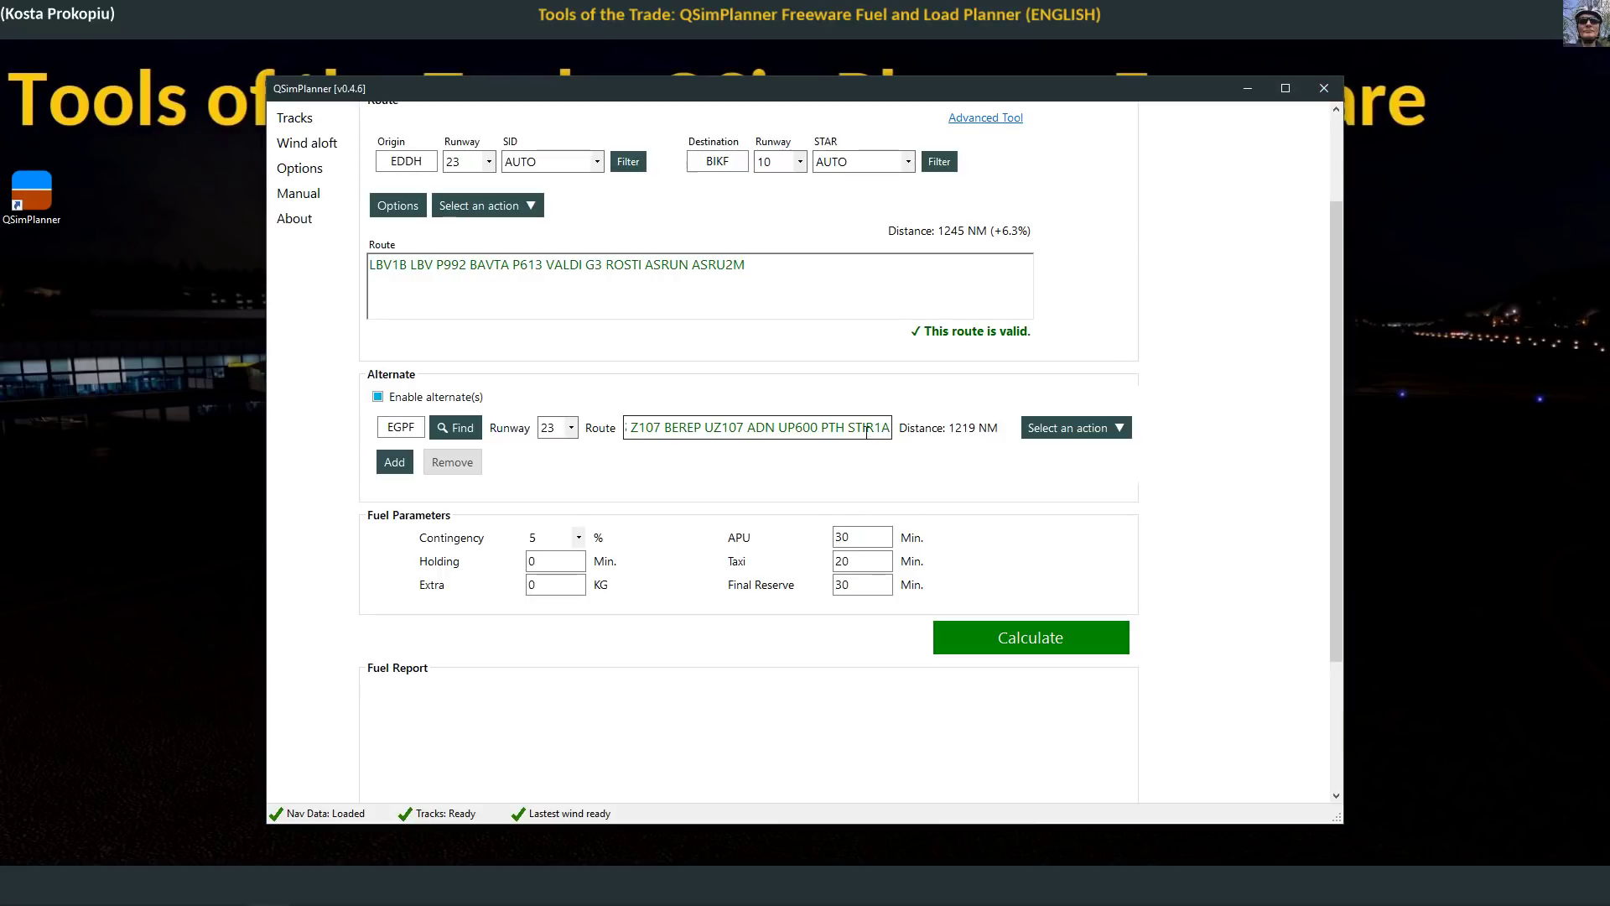
Step: Clear the route of the alternate EGPF and add a second, empty alternate entry
left_click(828, 427)
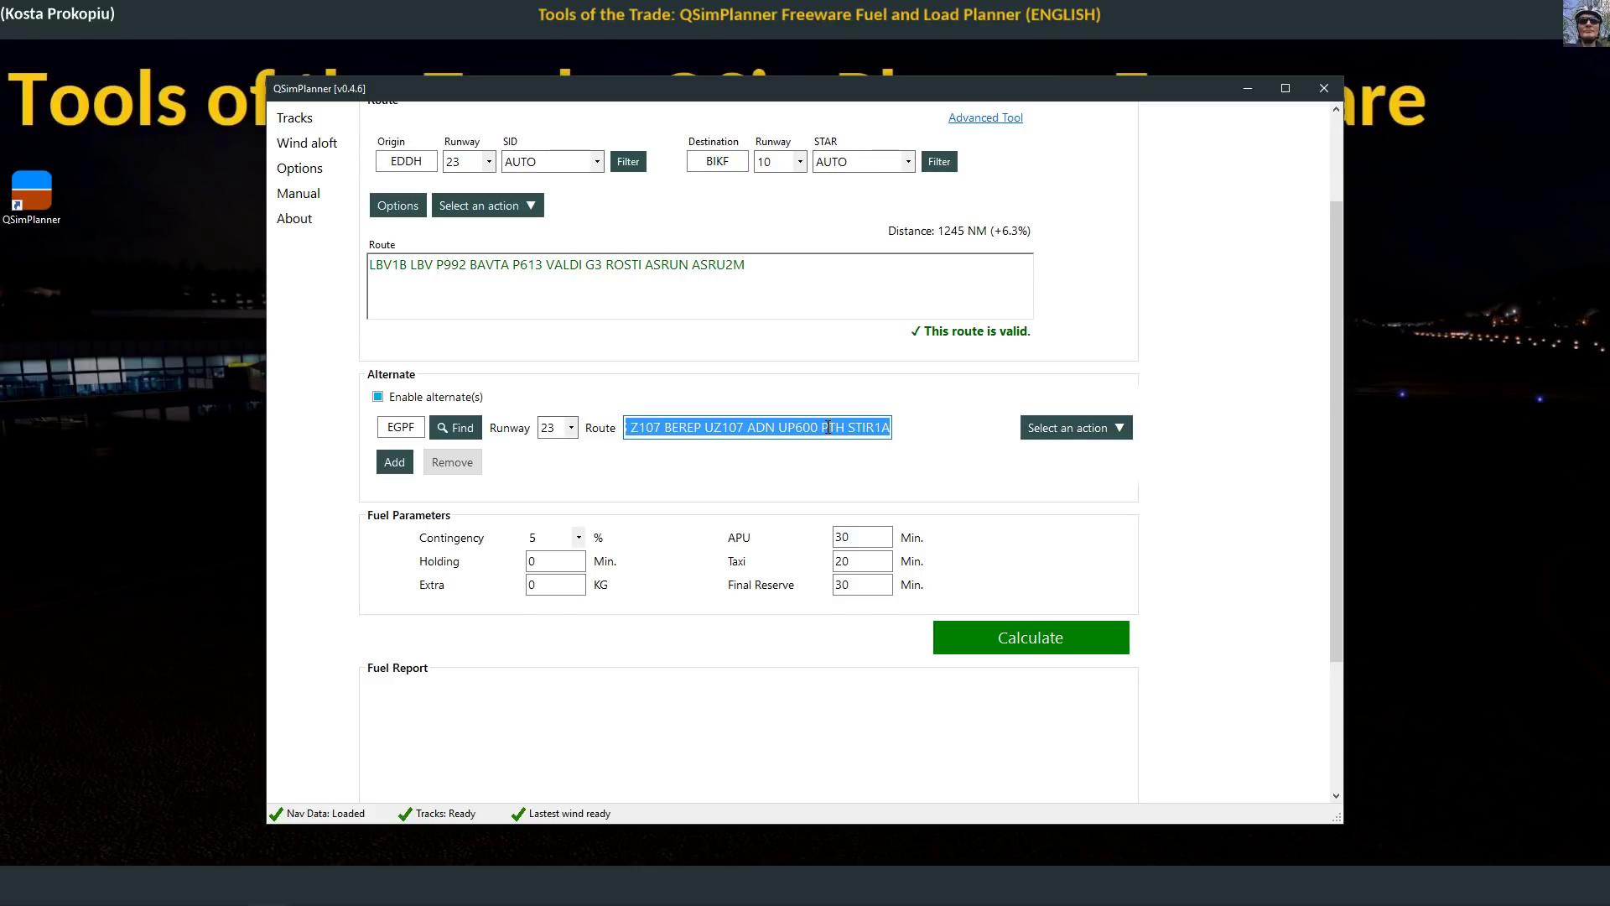
key("BackSpace")
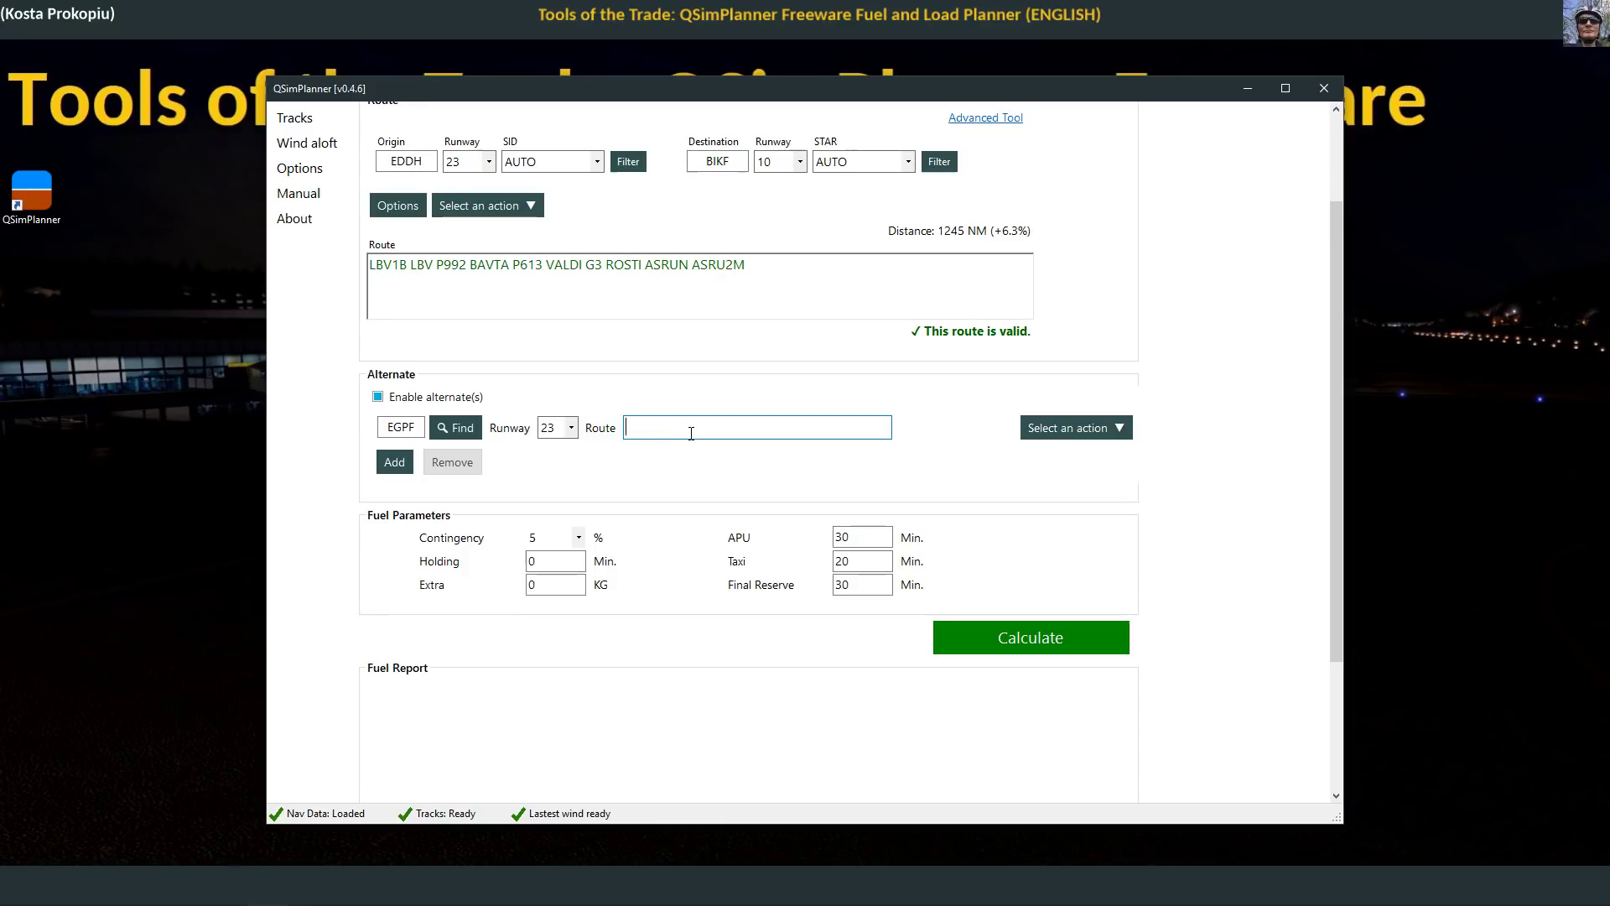
left_click(397, 472)
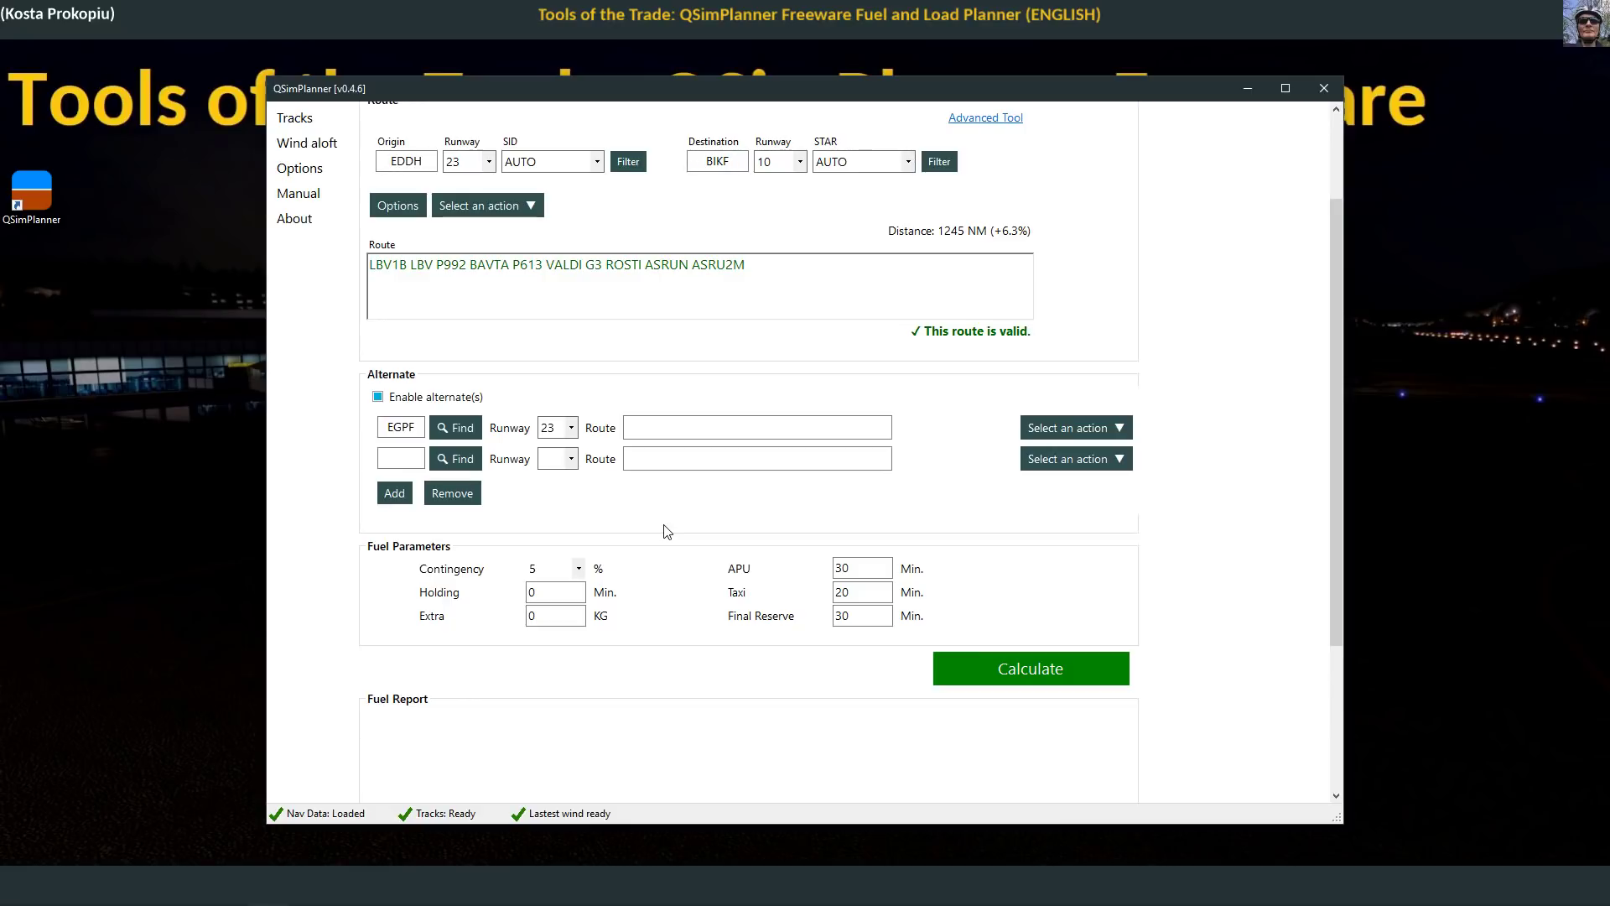
scroll(728, 710, "down", 3)
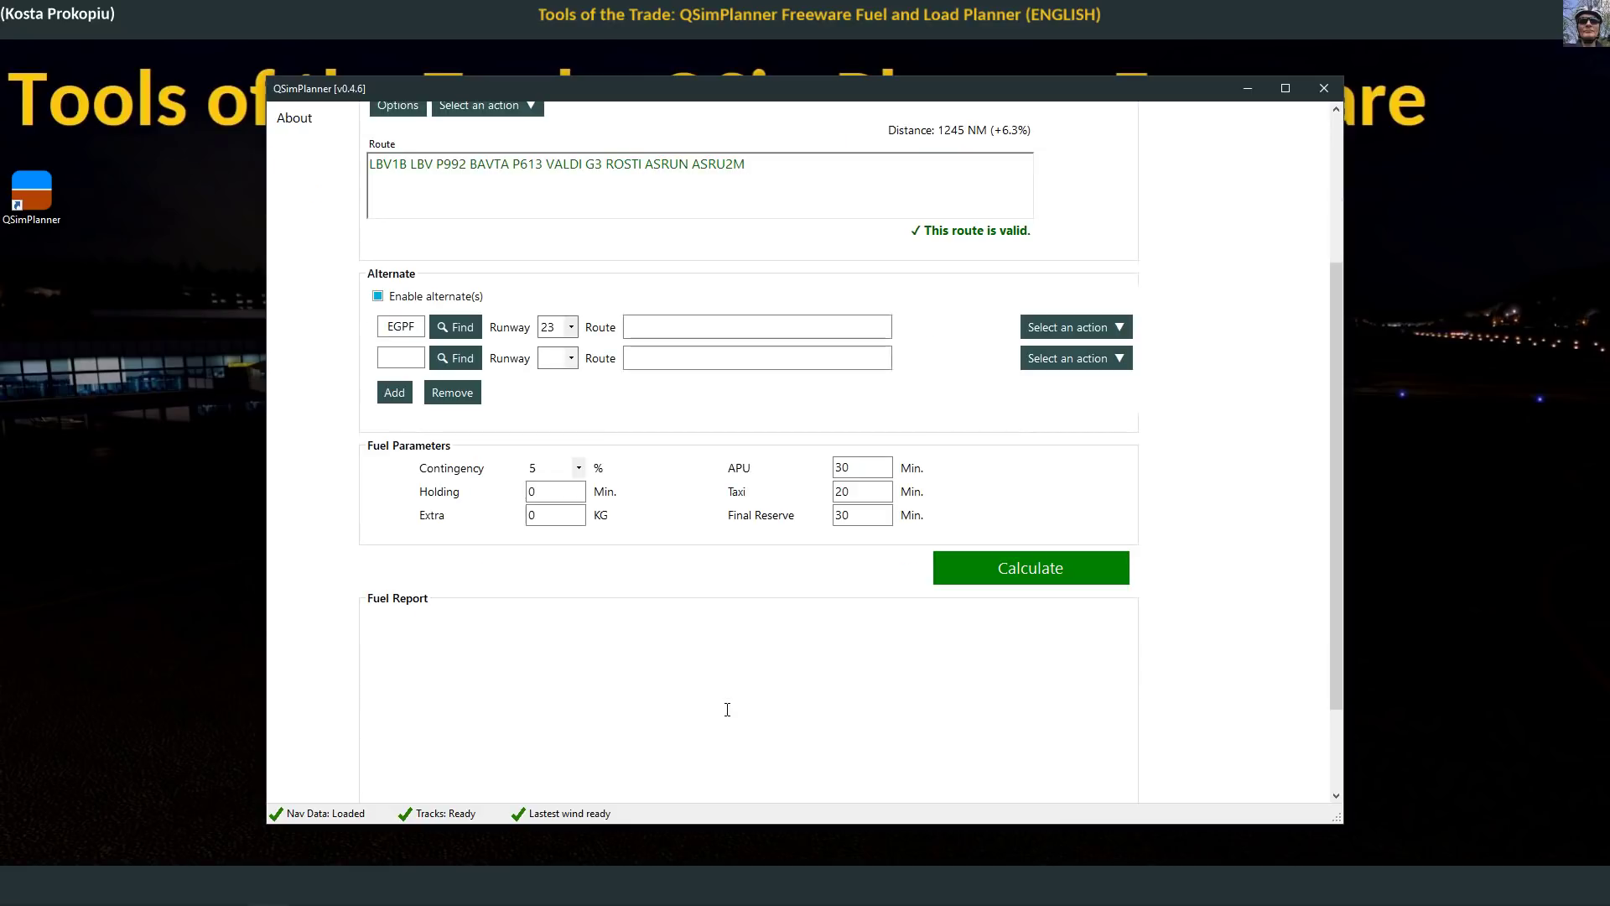
Step: Set final reserve to 60 minutes, holding to 30 minutes and extra fuel to 2000 kg, and try to calculate the fuel
left_click(856, 467)
double_click(851, 516)
type("60")
double_click(553, 494)
type("30")
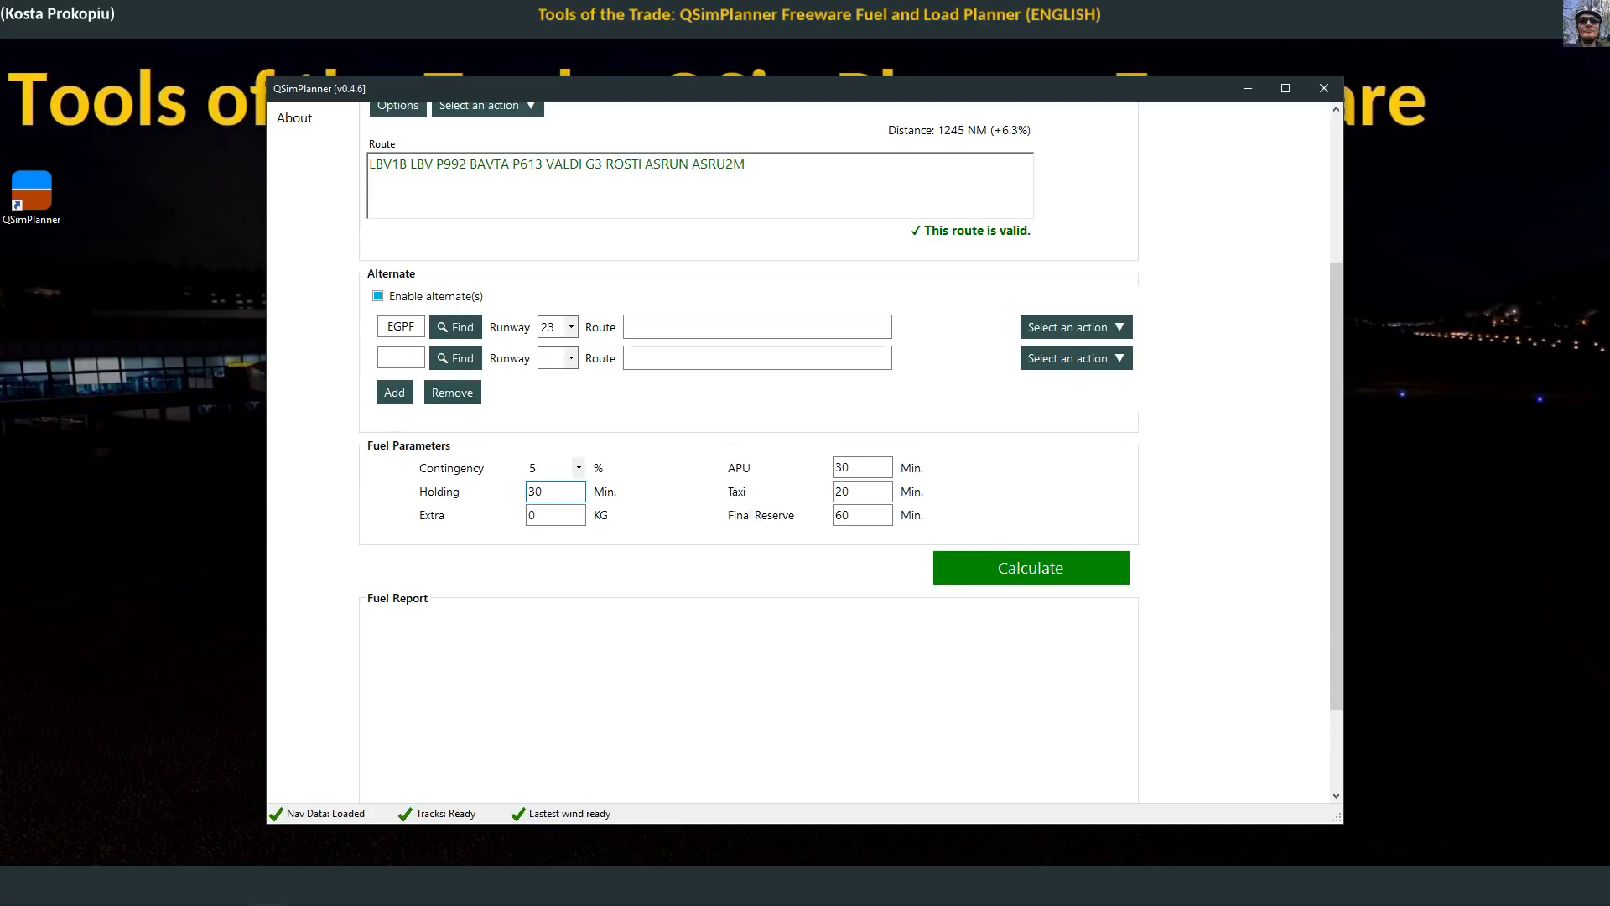
double_click(554, 520)
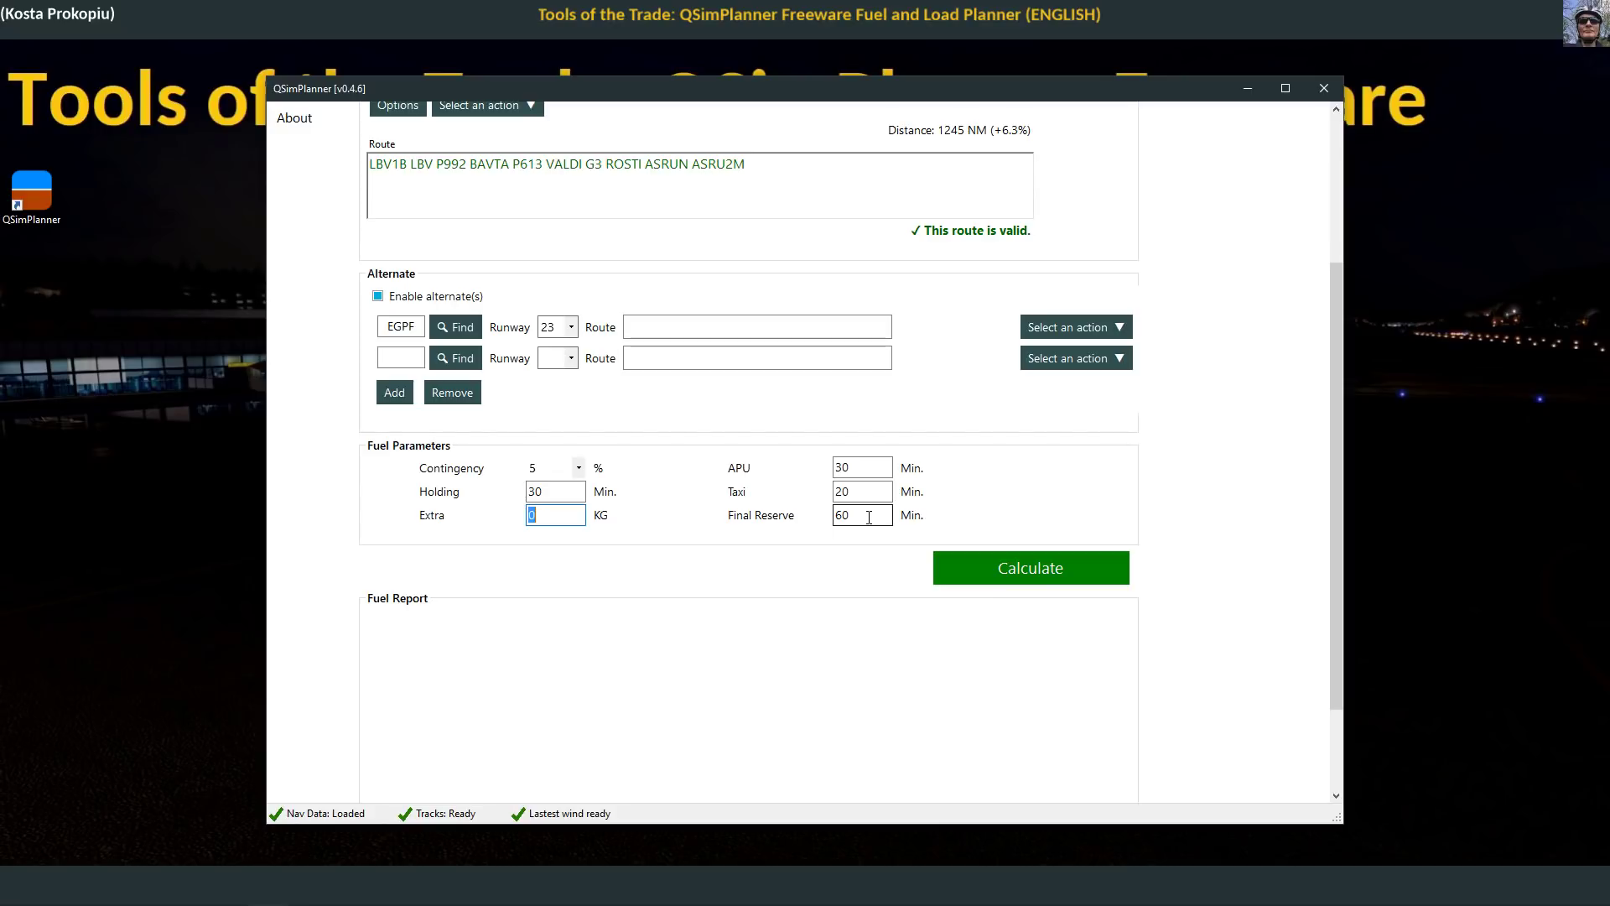
type("2000")
left_click(1022, 575)
left_click(925, 505)
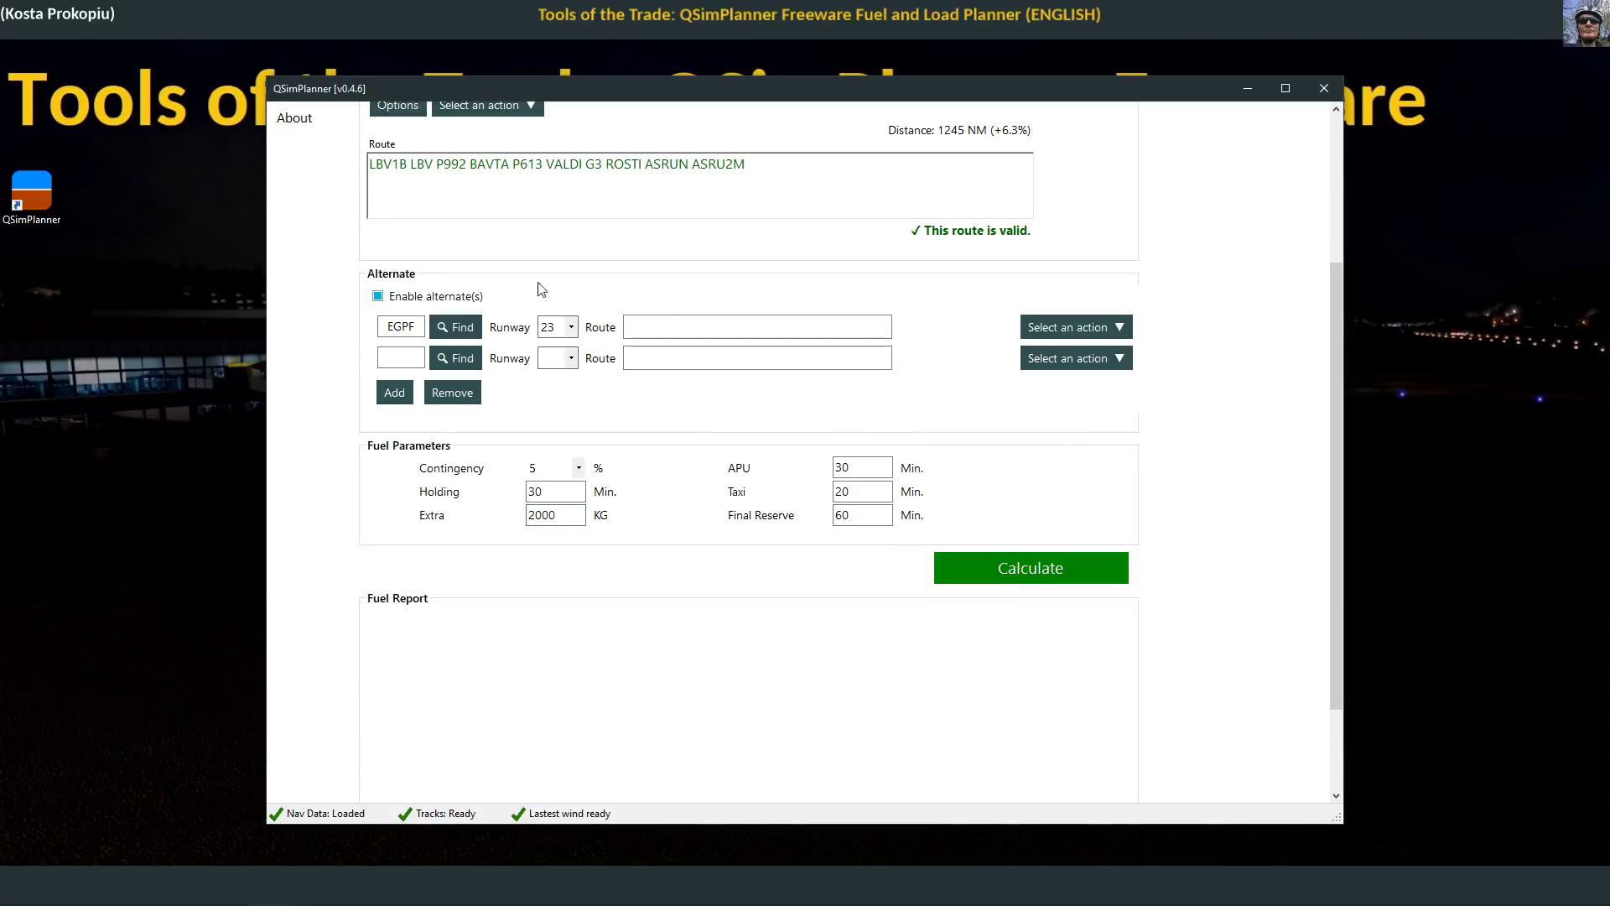
Step: Remove the empty second alternate entry
left_click(409, 359)
left_click(452, 392)
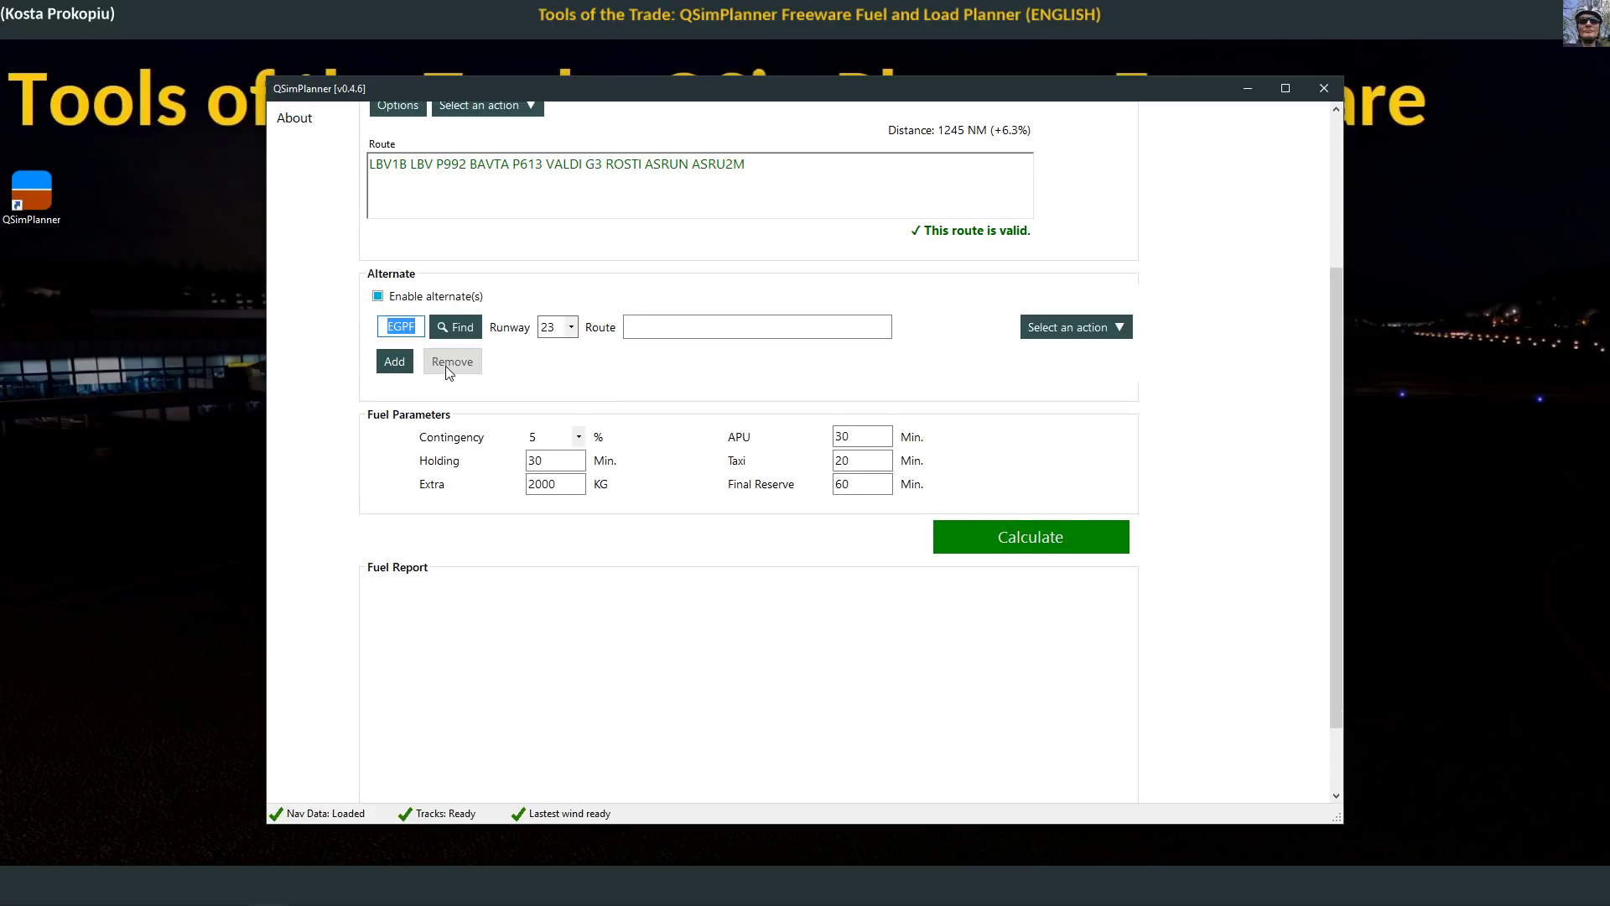
Step: Find a route to the alternate EGPF, runway 23, and calculate the fuel for the flight
left_click(1092, 329)
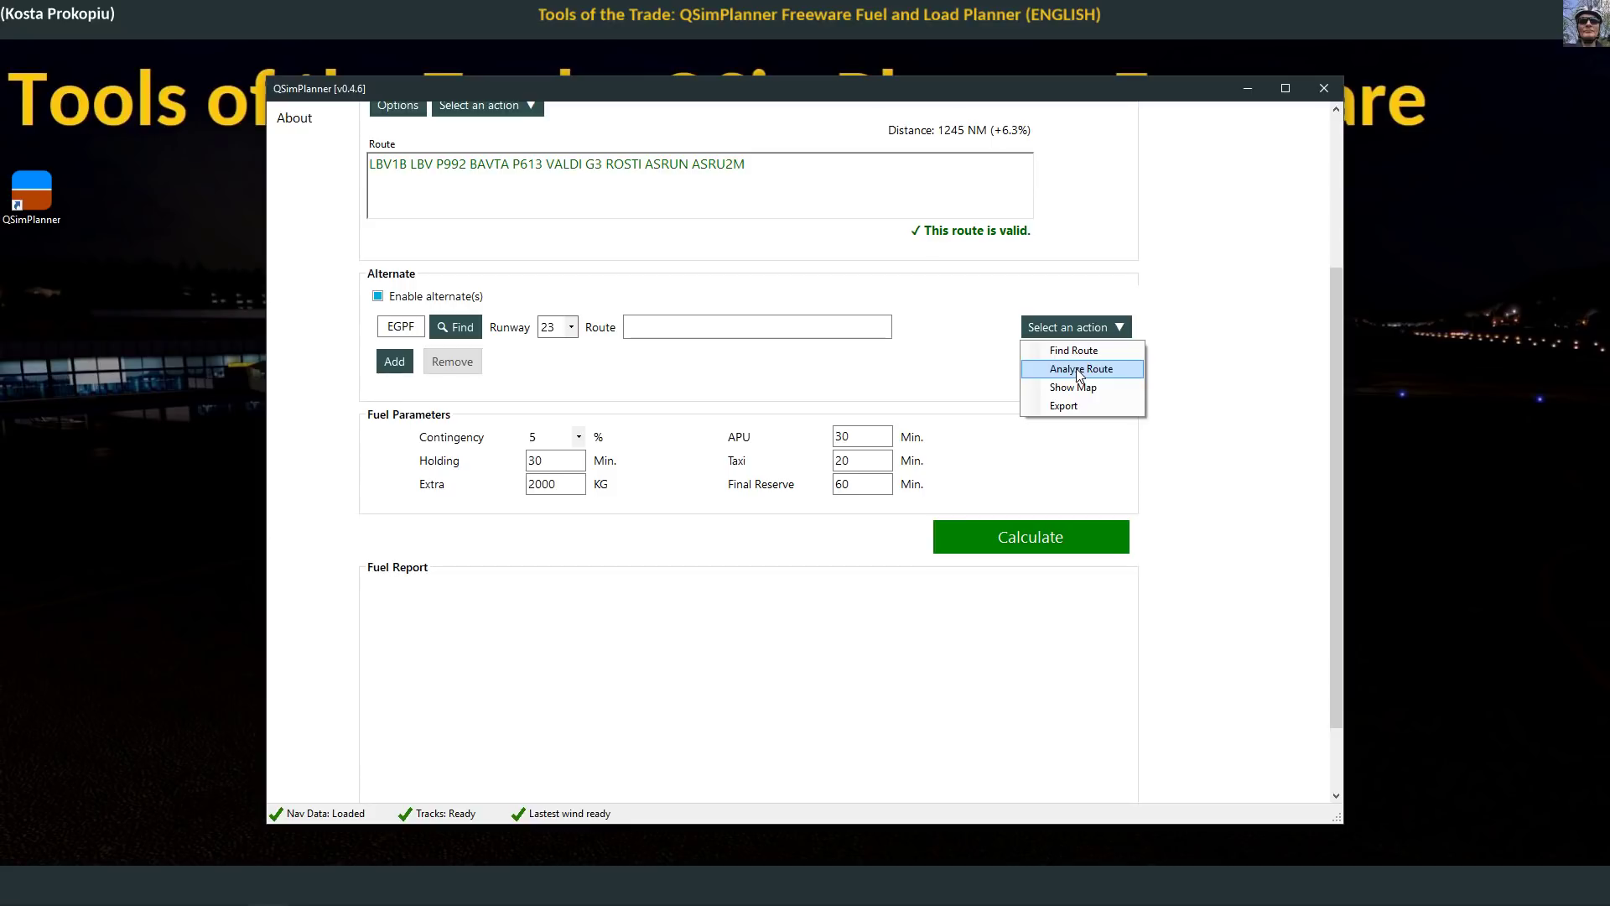
left_click(1081, 354)
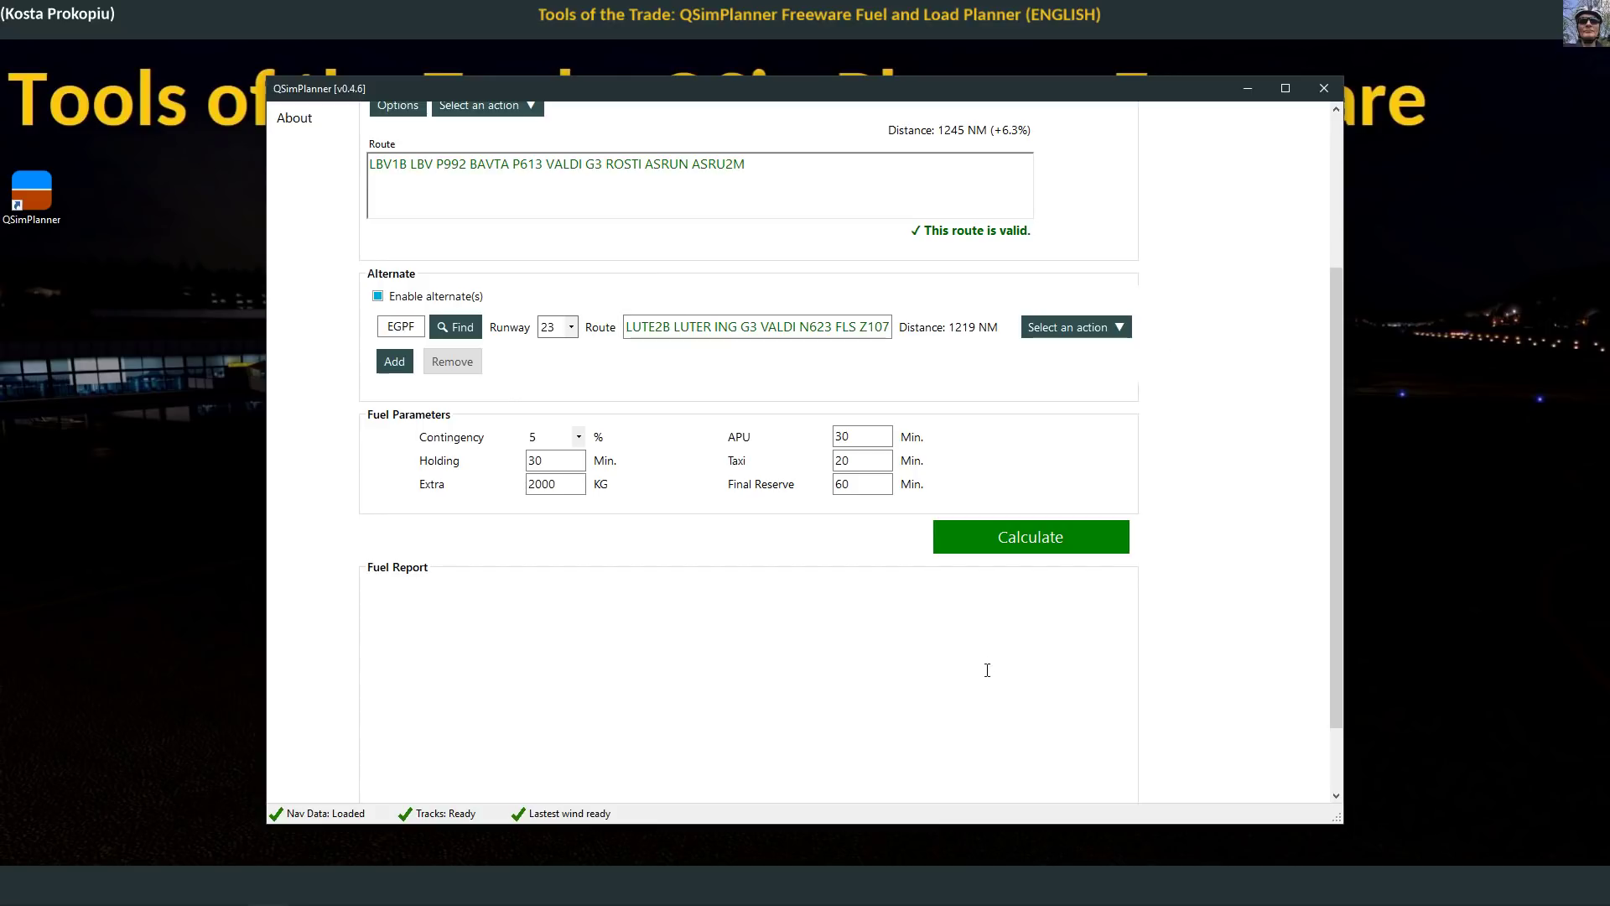
left_click(1031, 545)
scroll(1090, 547, "down", 2)
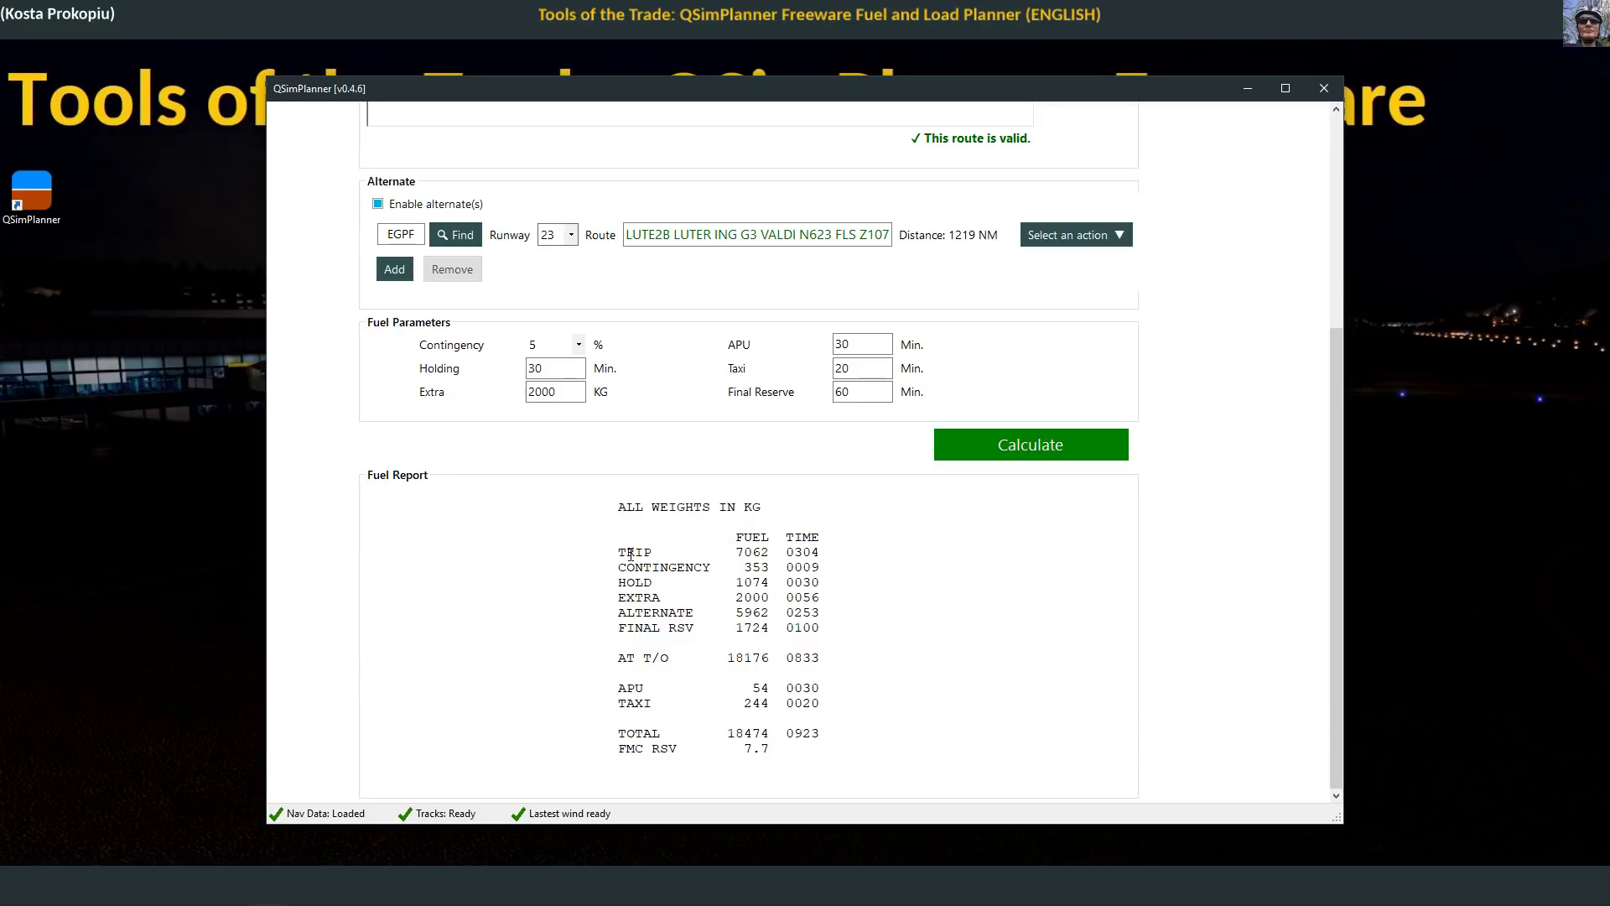
Step: Examine the fuel amounts and times in the fuel report, from trip fuel down to fuel at takeoff
left_click_drag(738, 551, 774, 552)
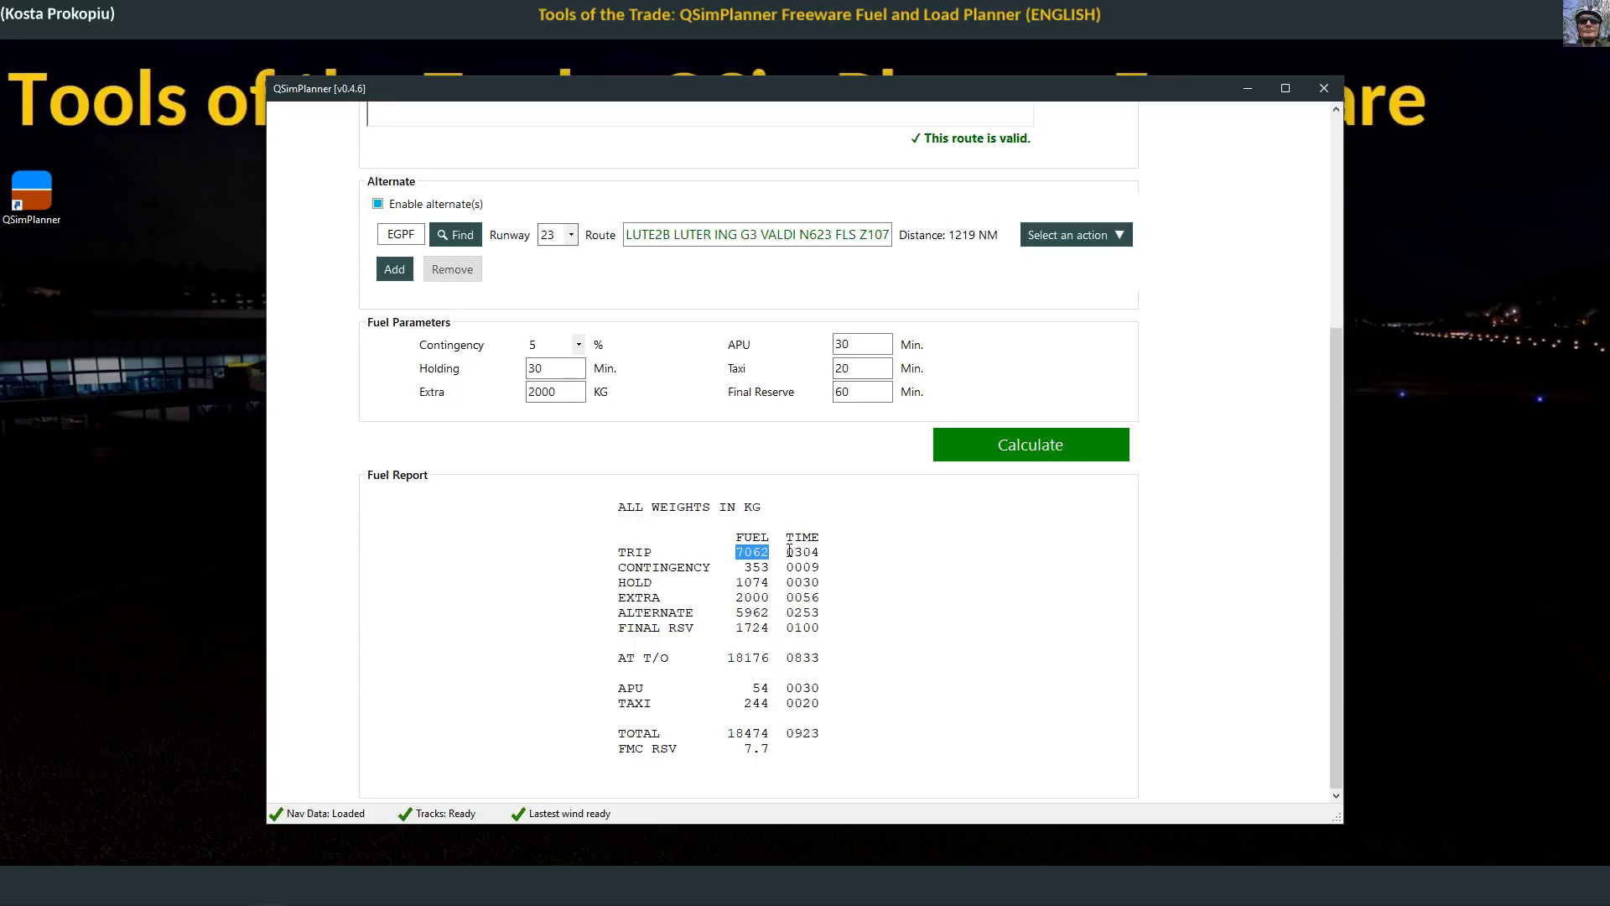
mouse_move(787, 551)
left_mouse_down()
mouse_move(821, 551)
mouse_move(753, 568)
mouse_move(768, 568)
left_mouse_up()
double_click(815, 567)
double_click(742, 582)
double_click(812, 597)
double_click(752, 598)
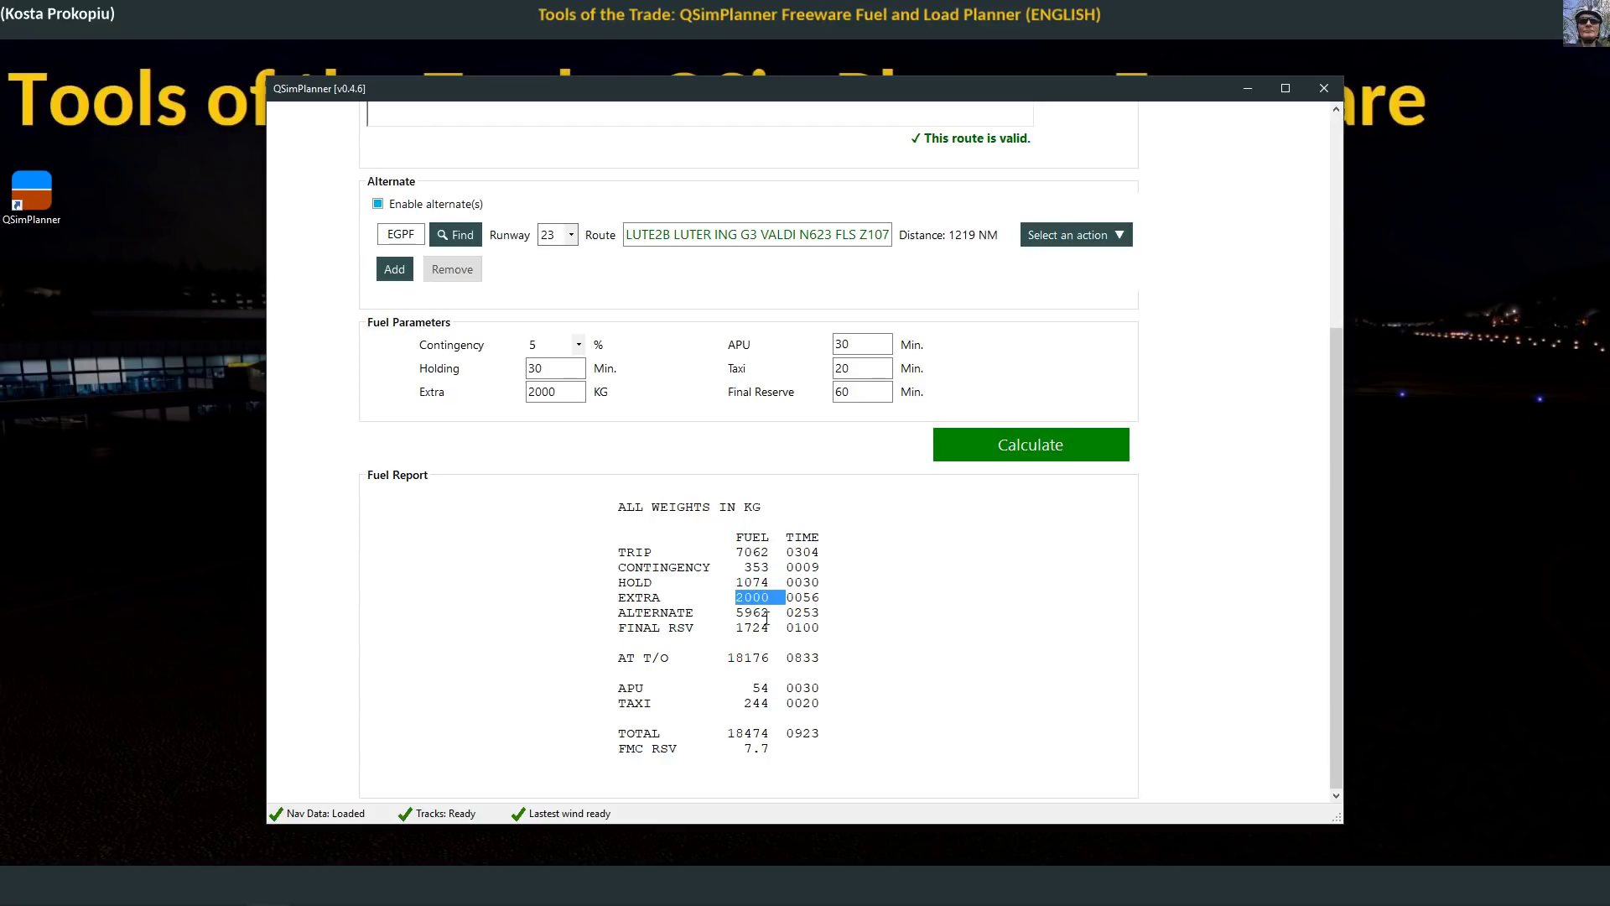
double_click(812, 597)
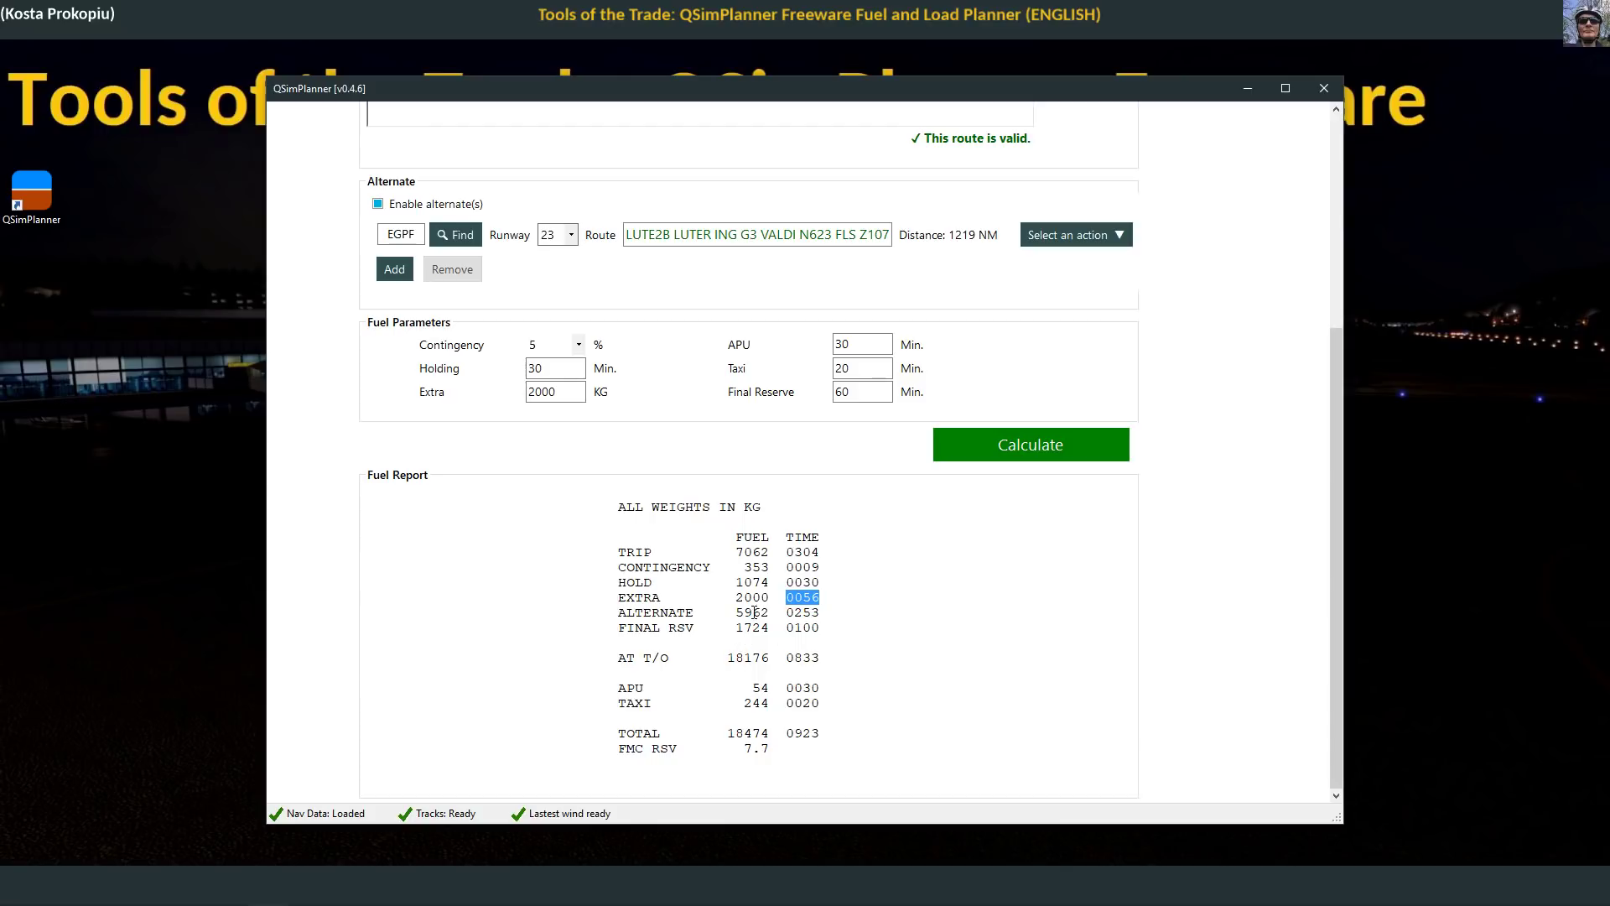
double_click(755, 612)
double_click(802, 613)
double_click(749, 627)
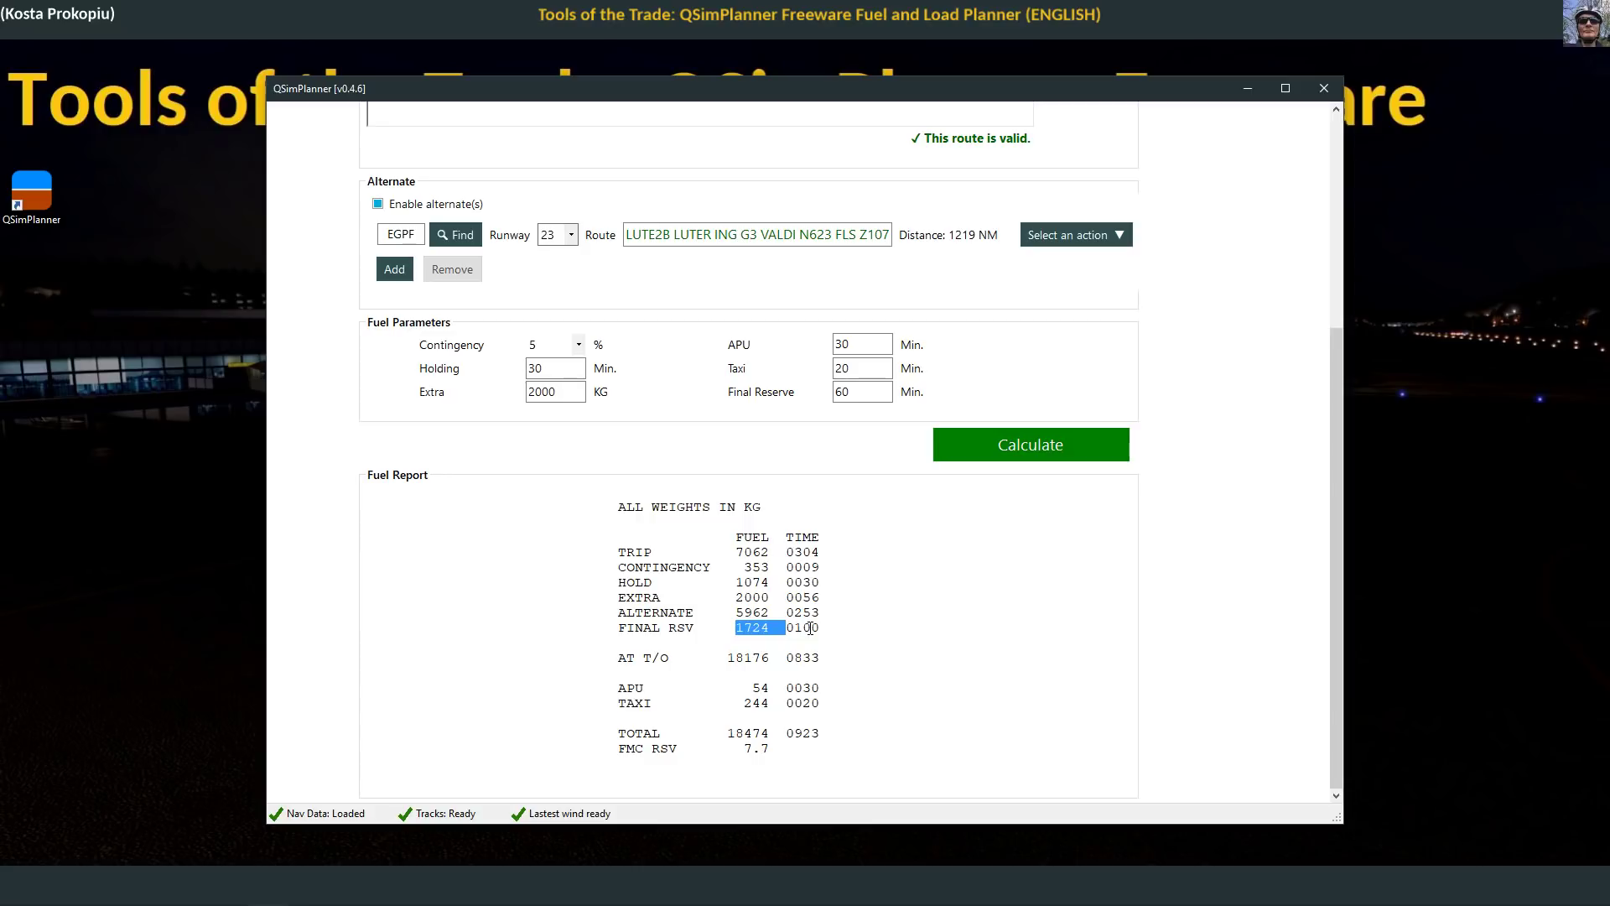
left_click(897, 649)
left_click_drag(730, 657, 776, 657)
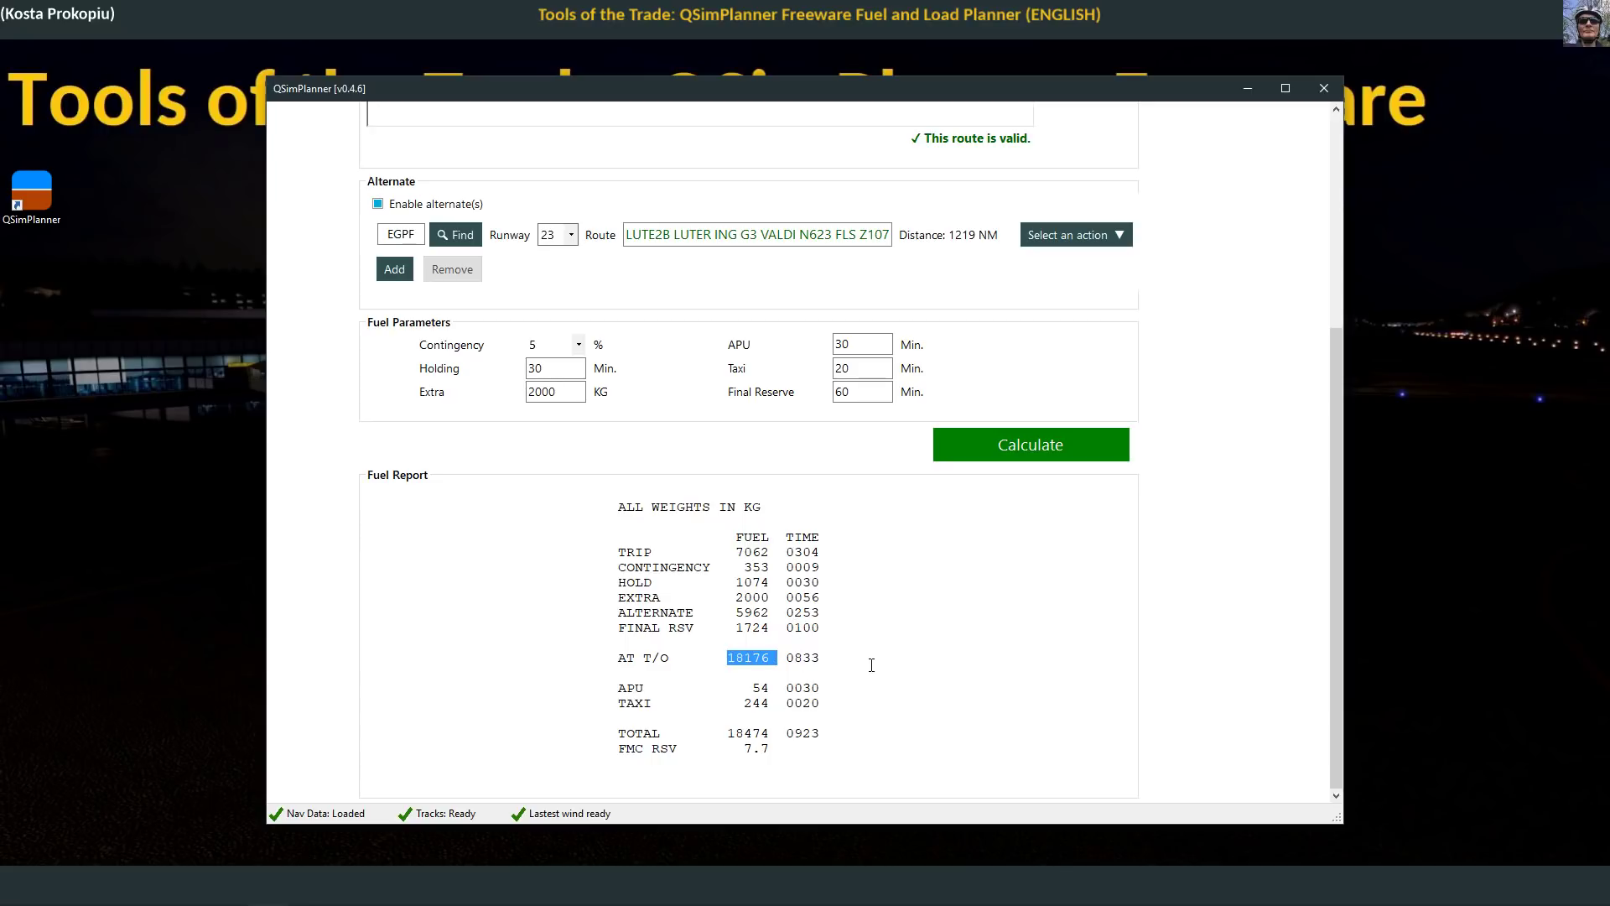
Step: Set the payload to 7161 kg and check the total fuel in the fuel report
scroll(871, 665, "up", 5)
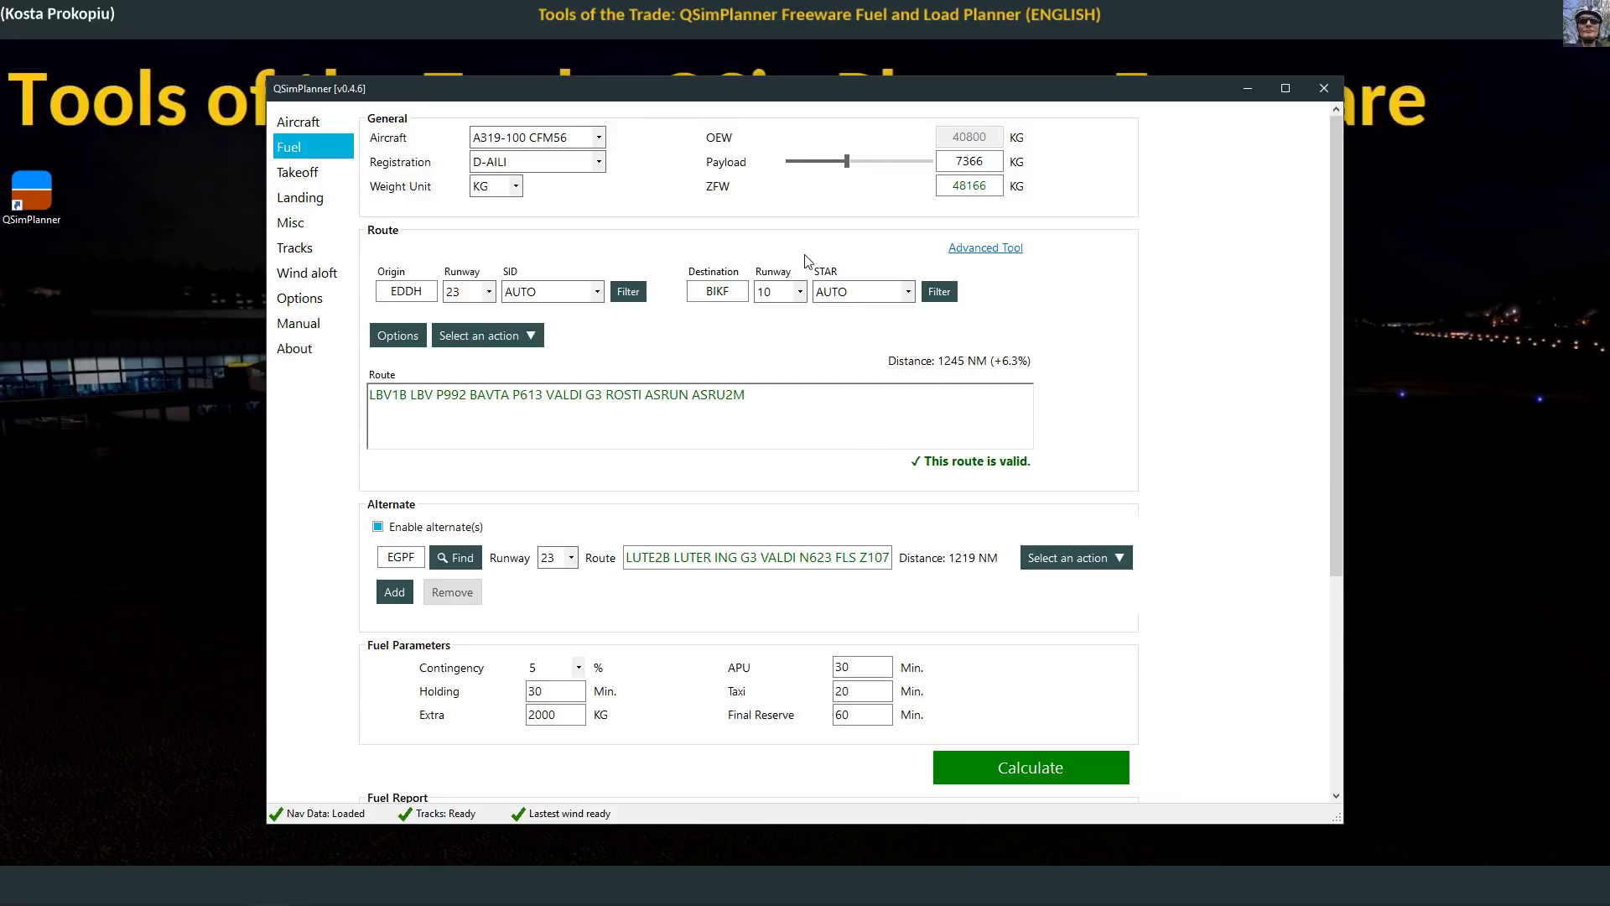
mouse_move(848, 162)
left_mouse_down()
mouse_move(902, 167)
mouse_move(848, 172)
left_mouse_up()
scroll(794, 429, "down", 4)
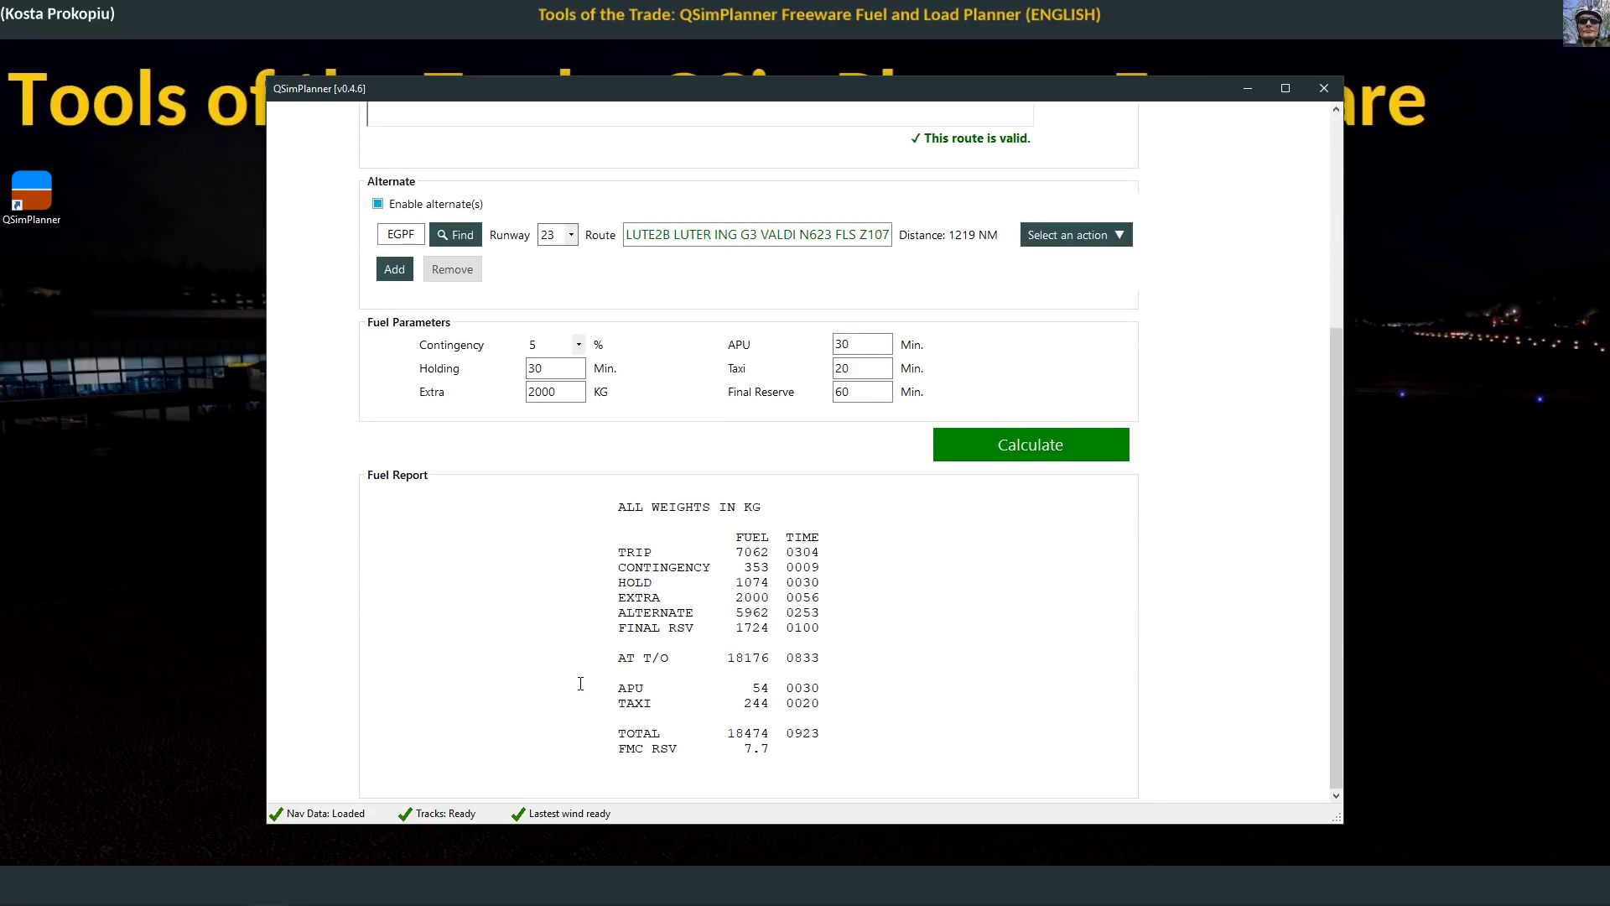
double_click(753, 734)
scroll(954, 726, "up", 6)
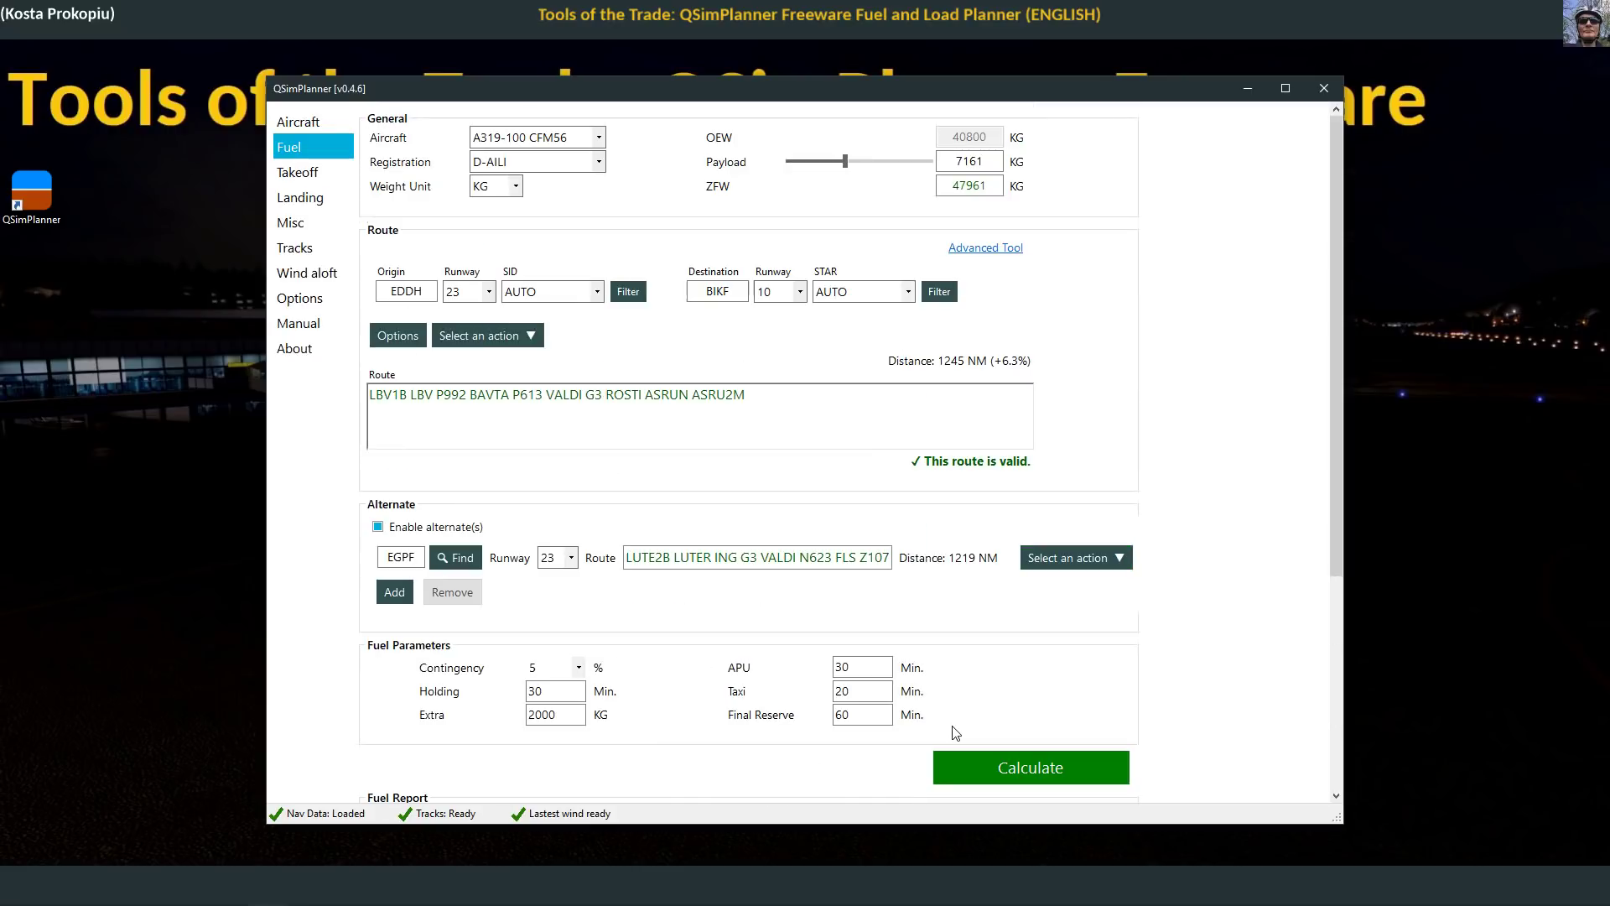
Step: Request the EDDH departure runway data for the takeoff calculation and download the airport's METAR
left_click(315, 178)
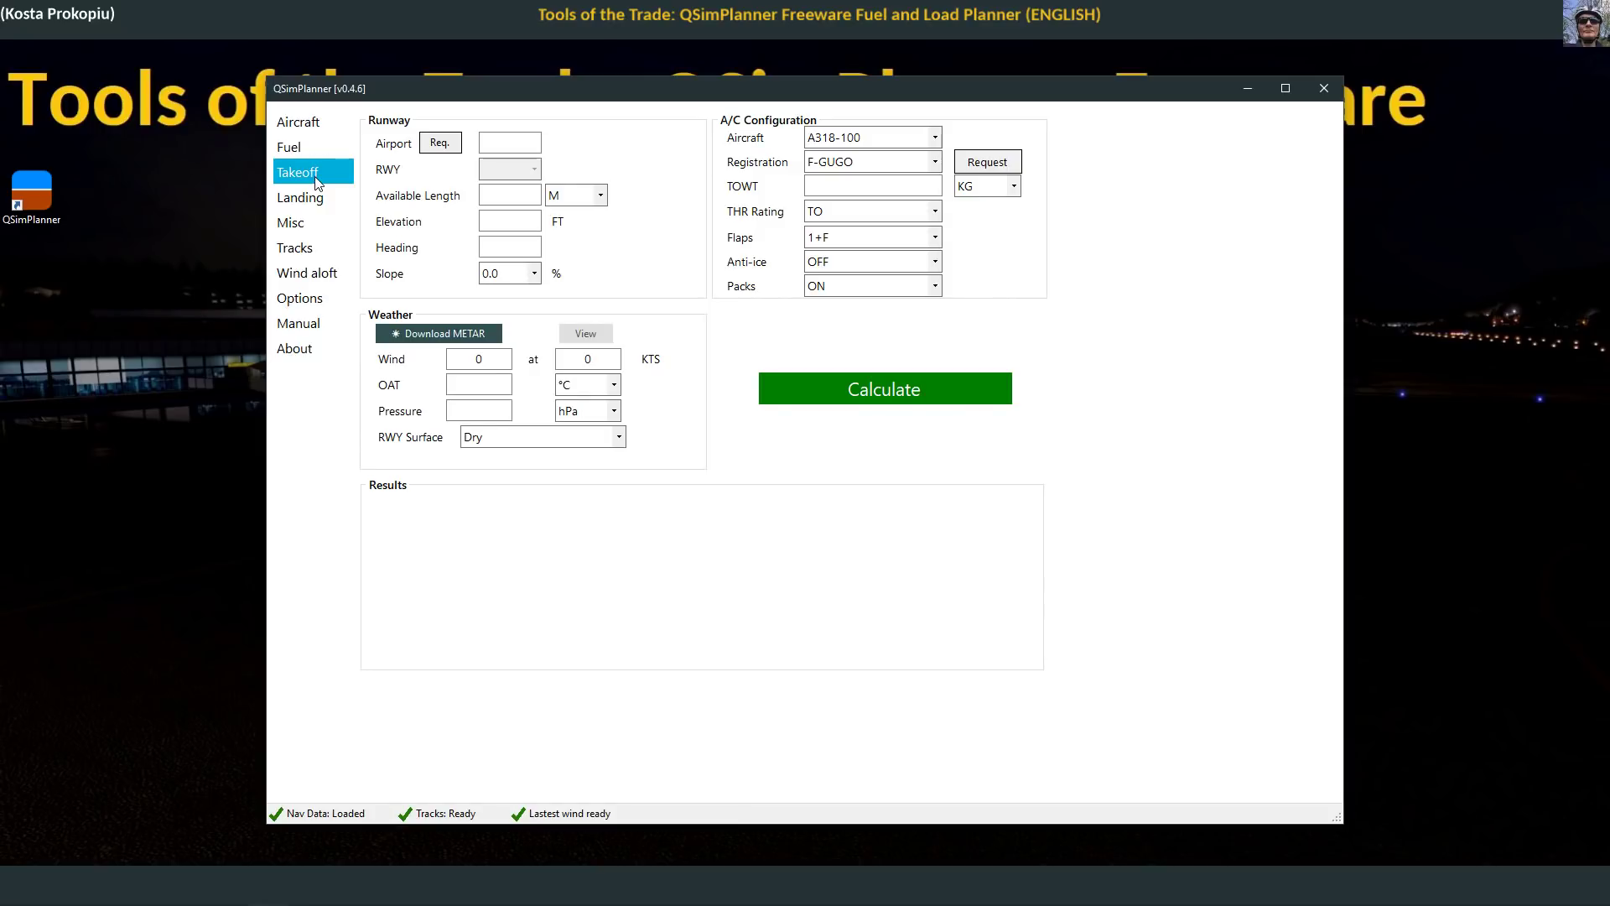
left_click(453, 142)
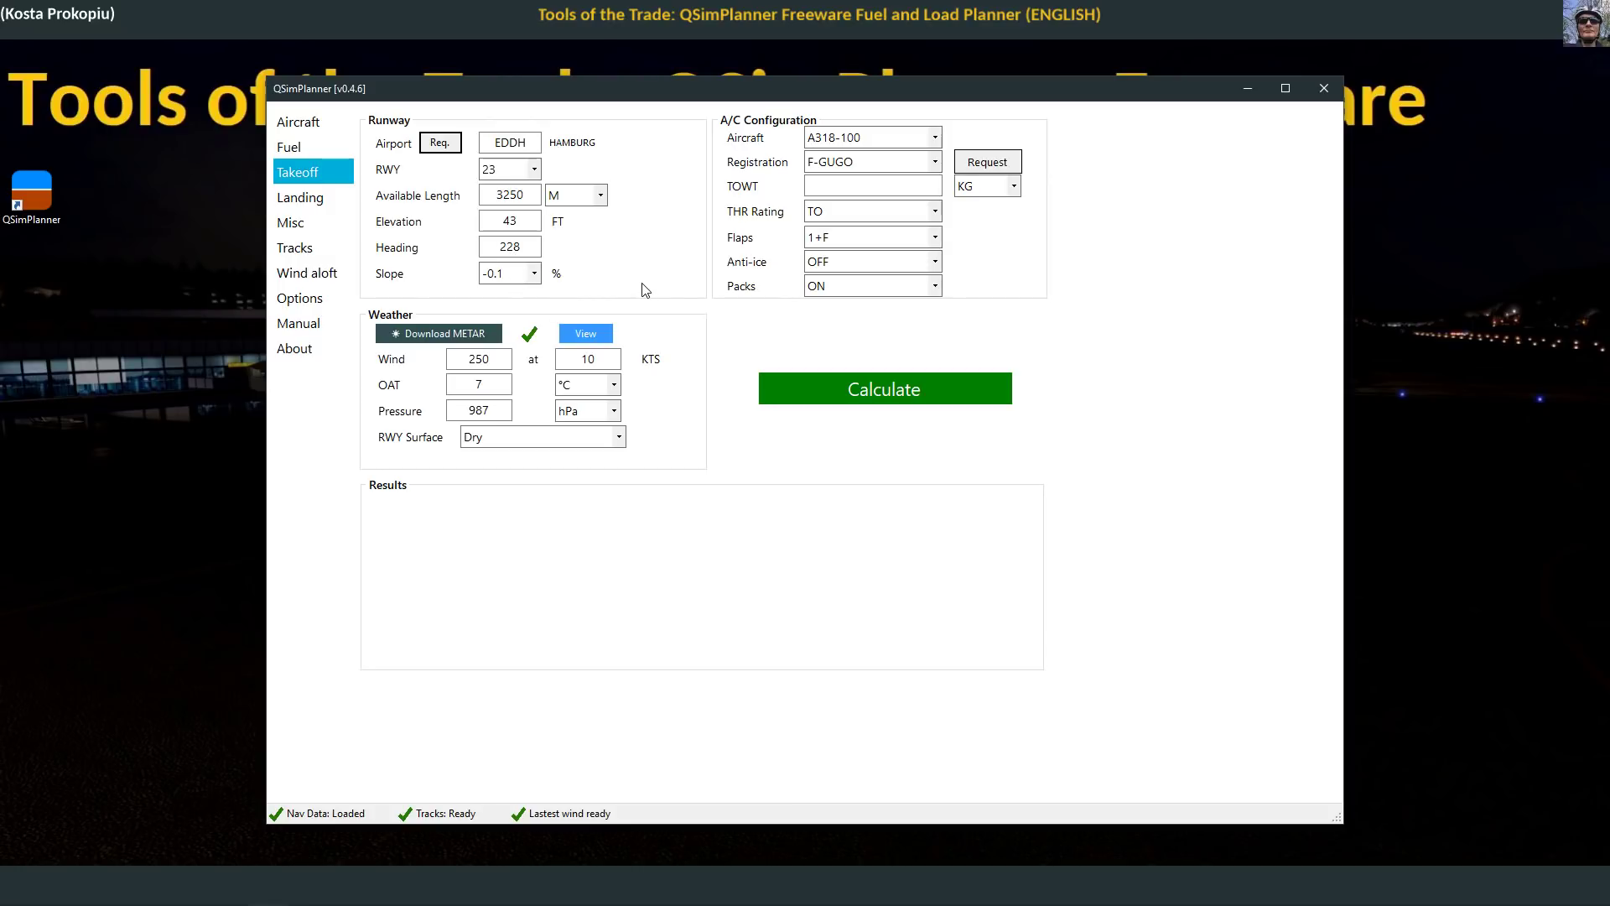
left_click(451, 335)
Step: View the full METAR text for EDDH, read it and close the report
left_click(589, 335)
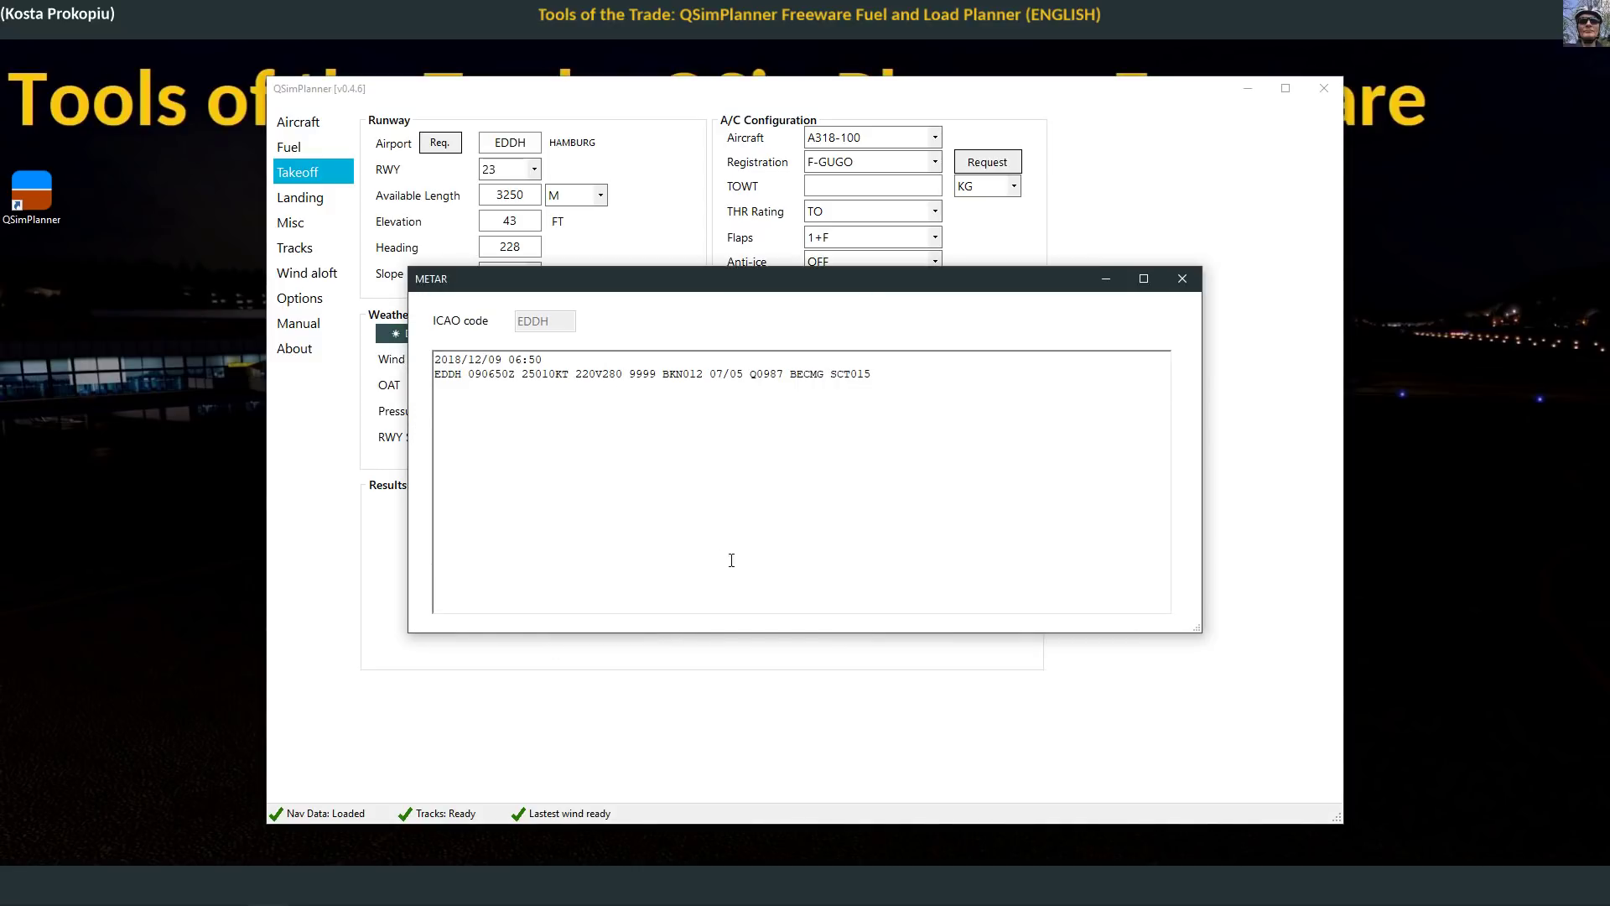
triple_click(447, 381)
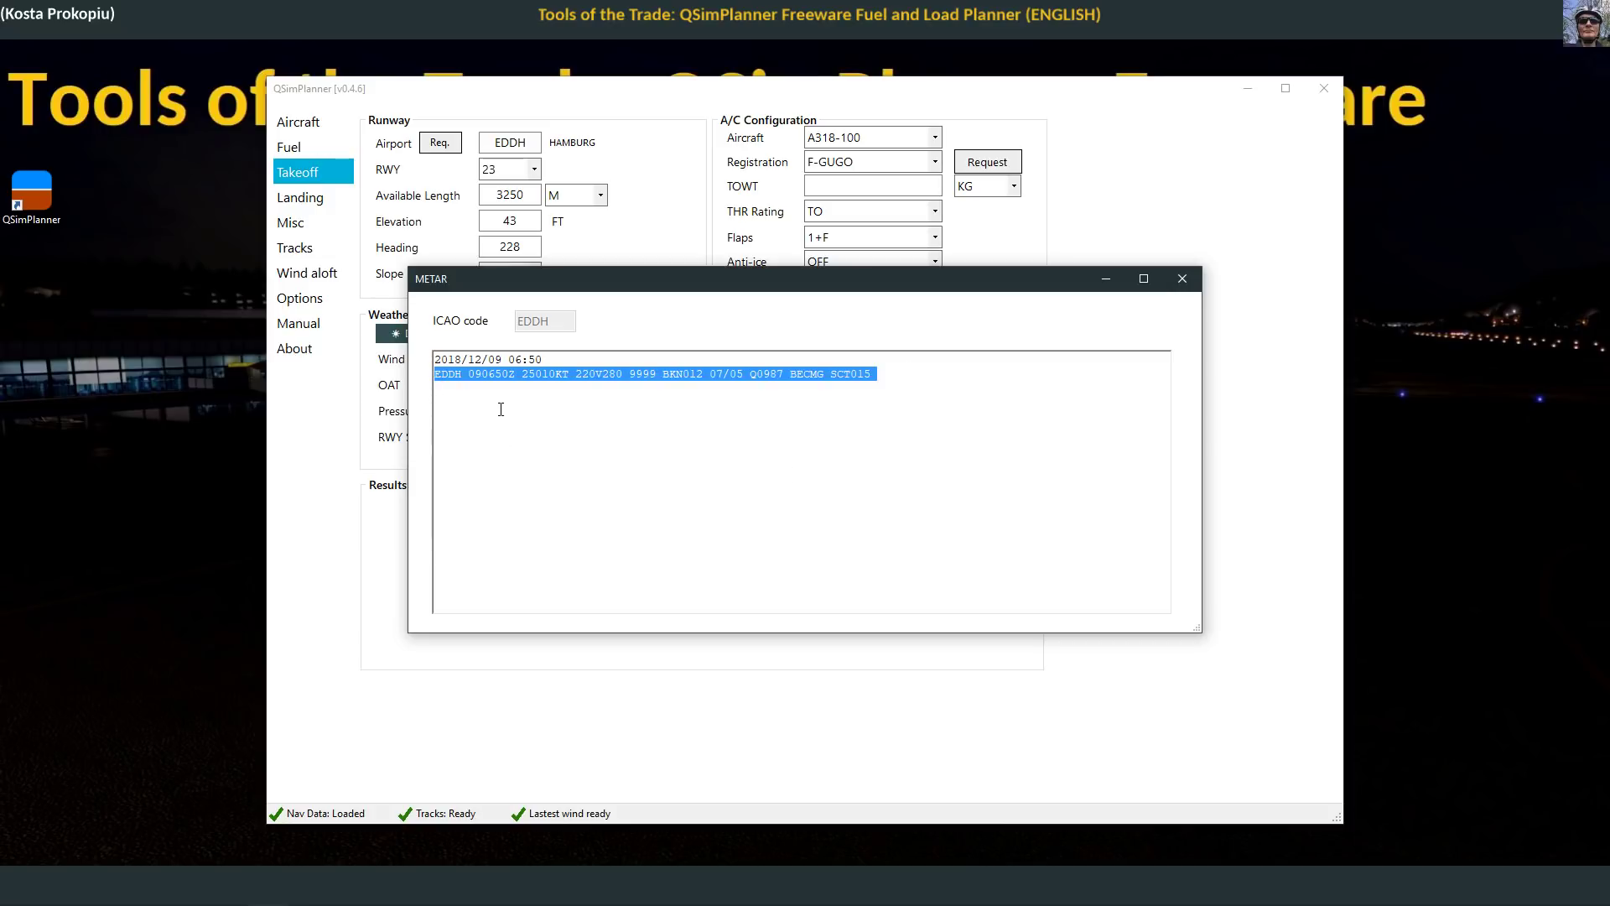
left_click(523, 374)
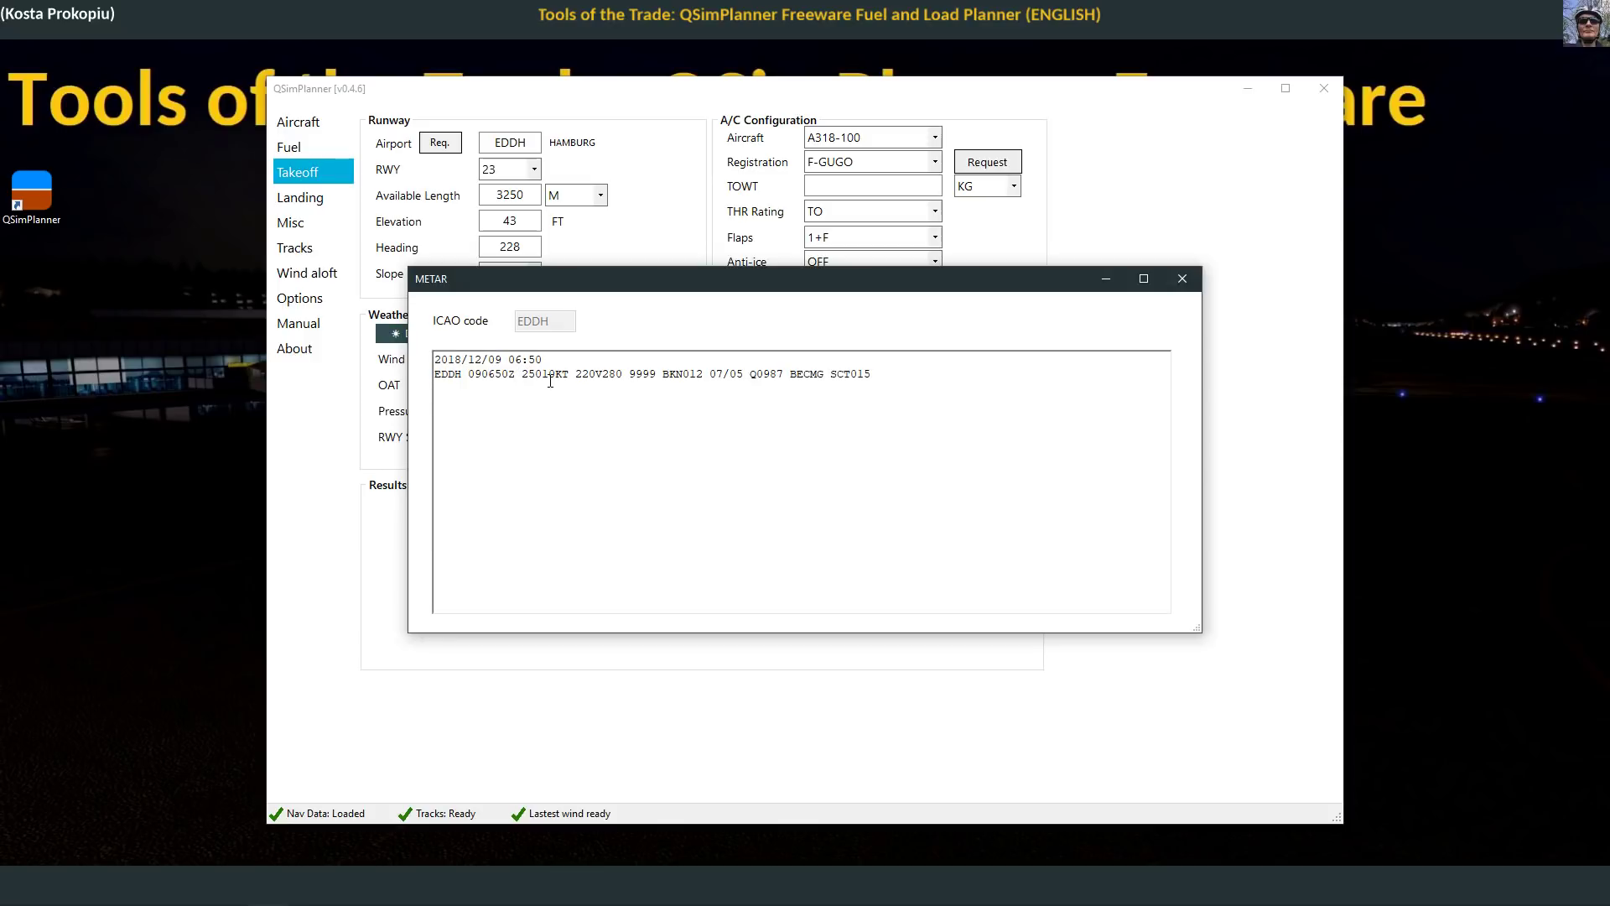
left_click(1183, 278)
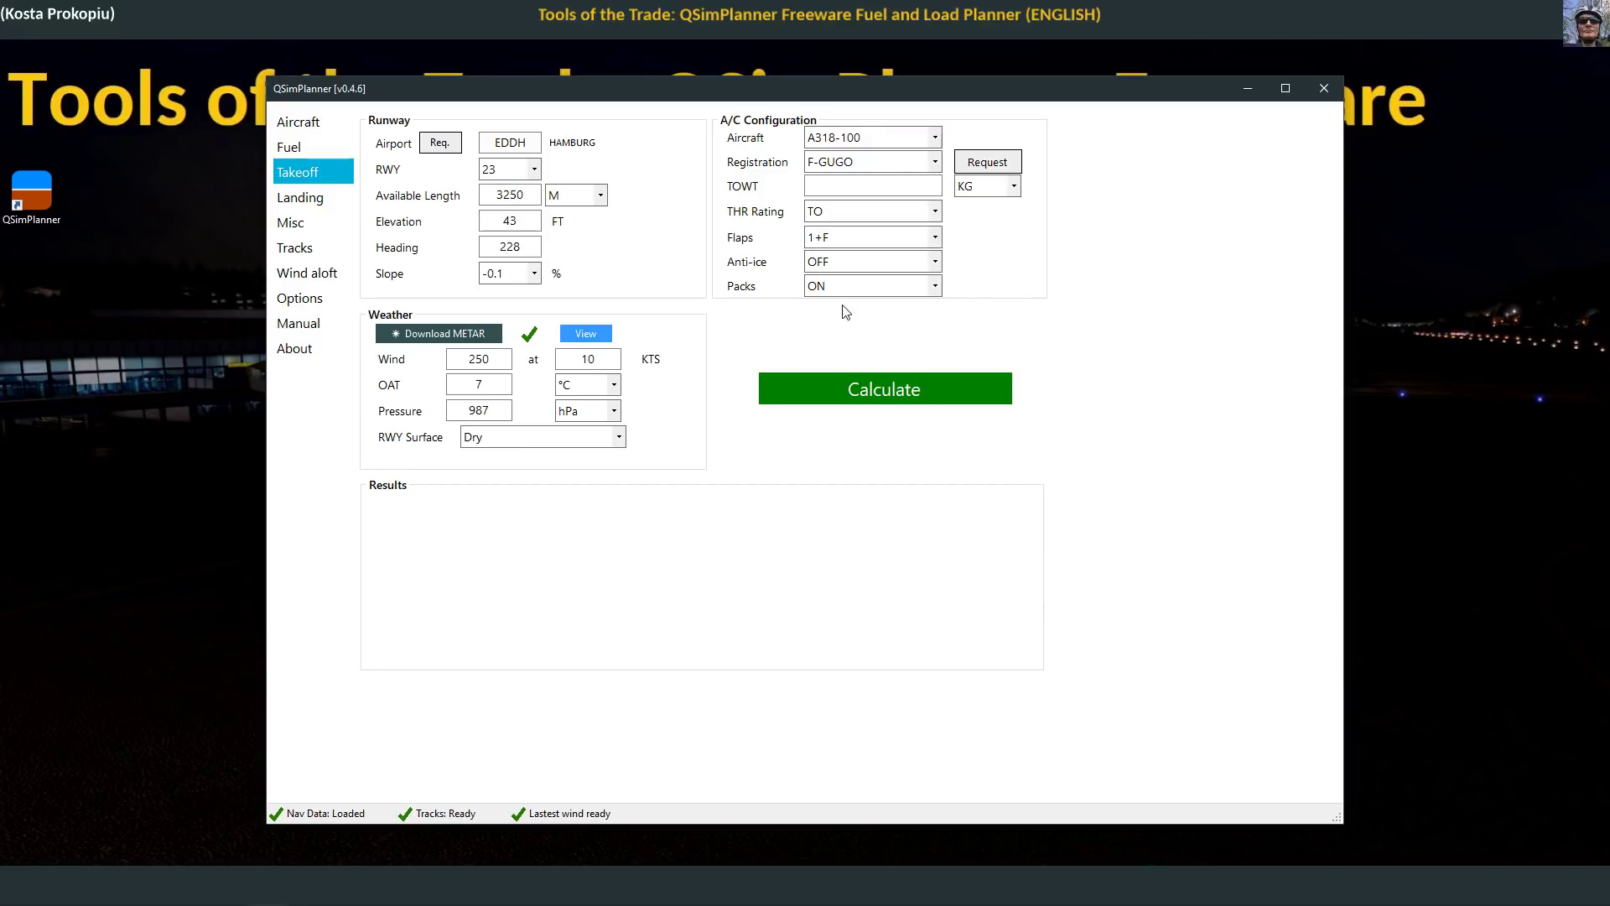
Step: Choose the A319-100 CFM56 as the aircraft for the takeoff calculation
left_click(877, 136)
left_click(872, 172)
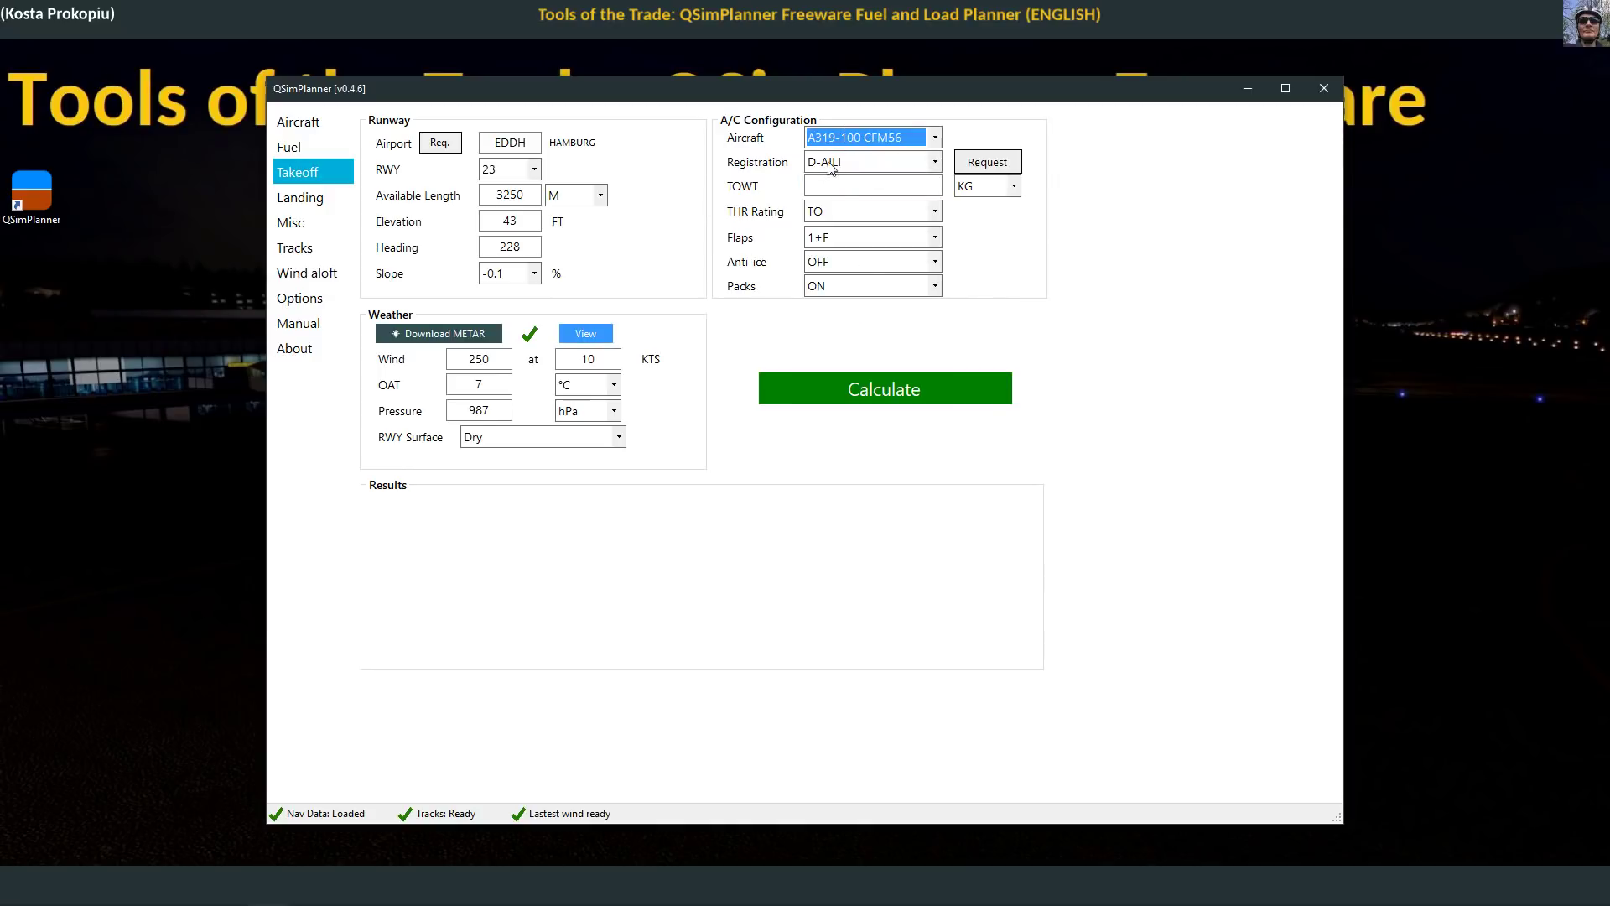
left_click(834, 188)
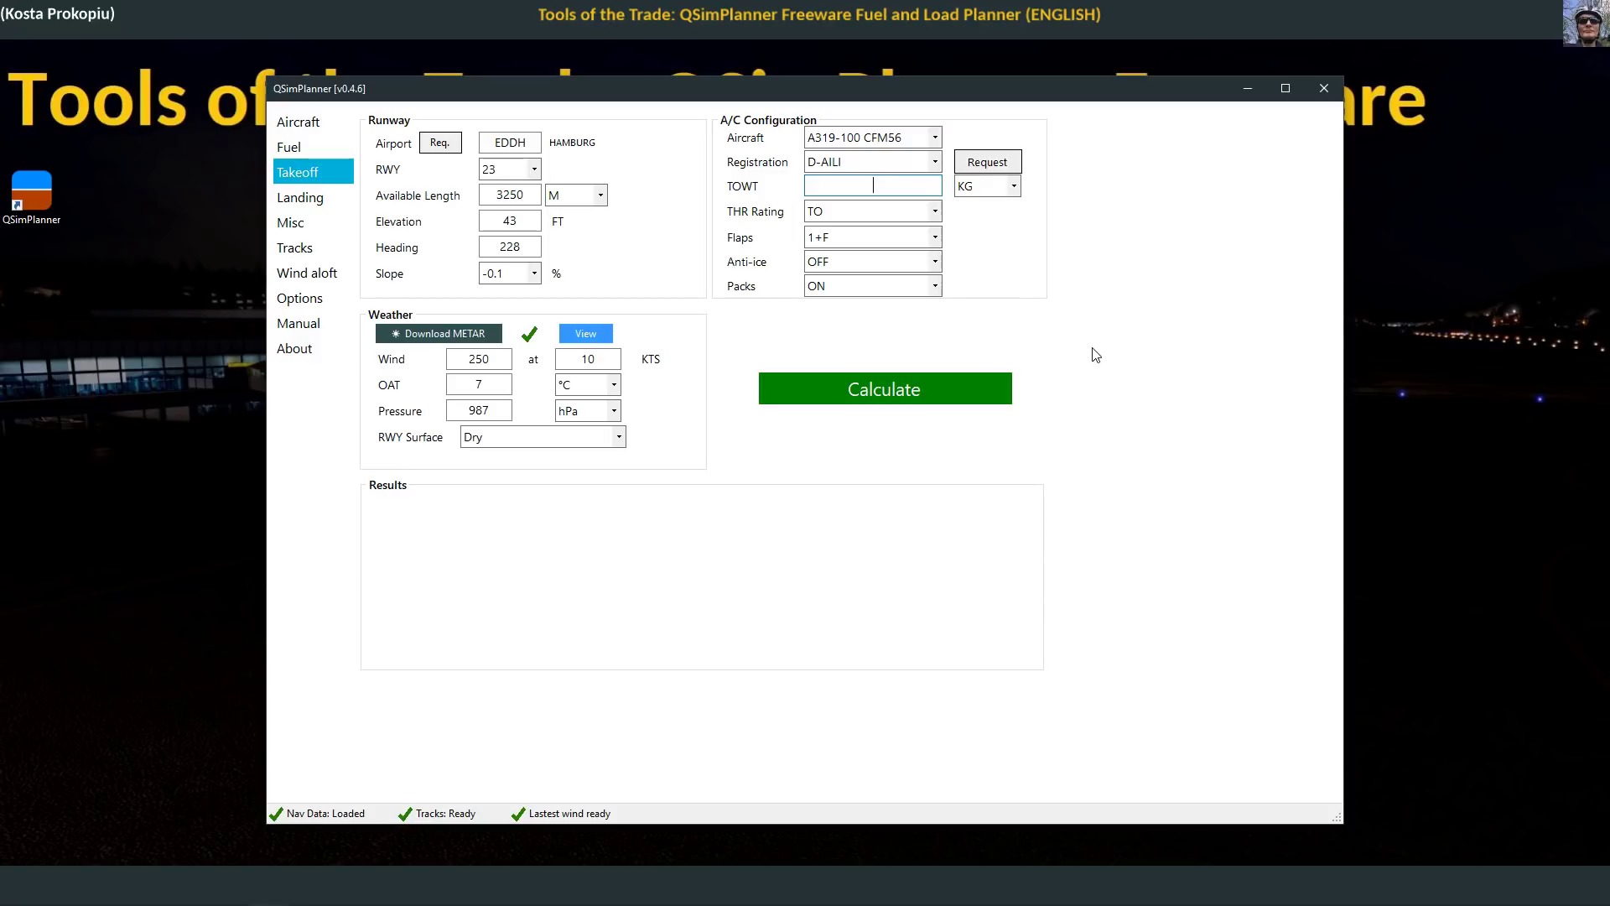
Step: Look at the weights in the fuel plan and manually enter a takeoff weight of 68000 kg
left_click(310, 146)
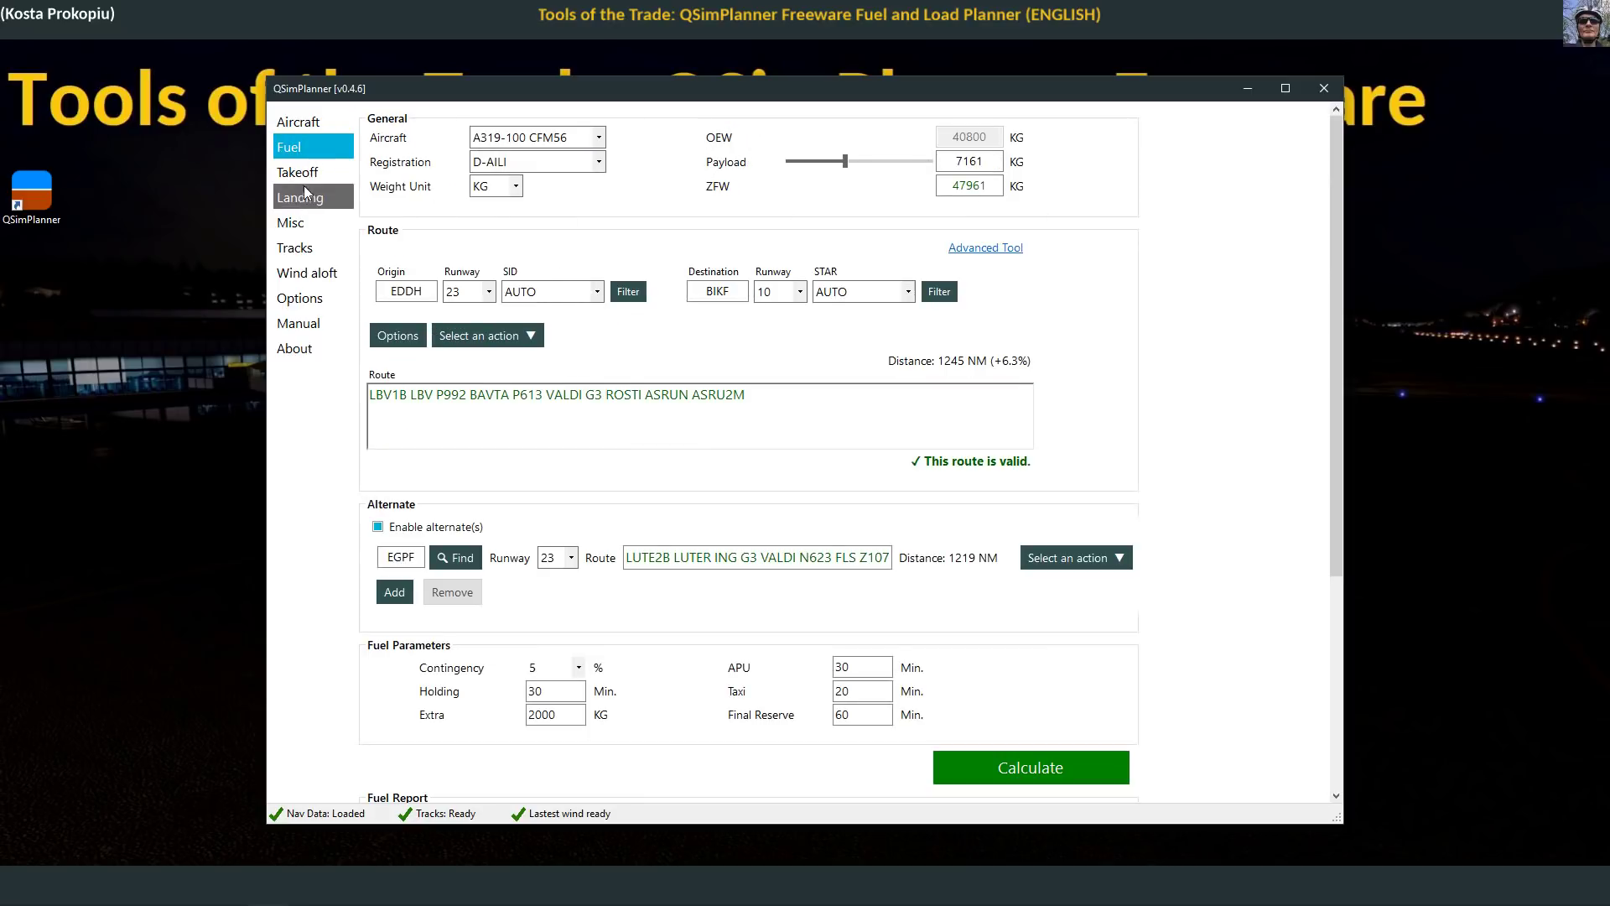
left_click(311, 174)
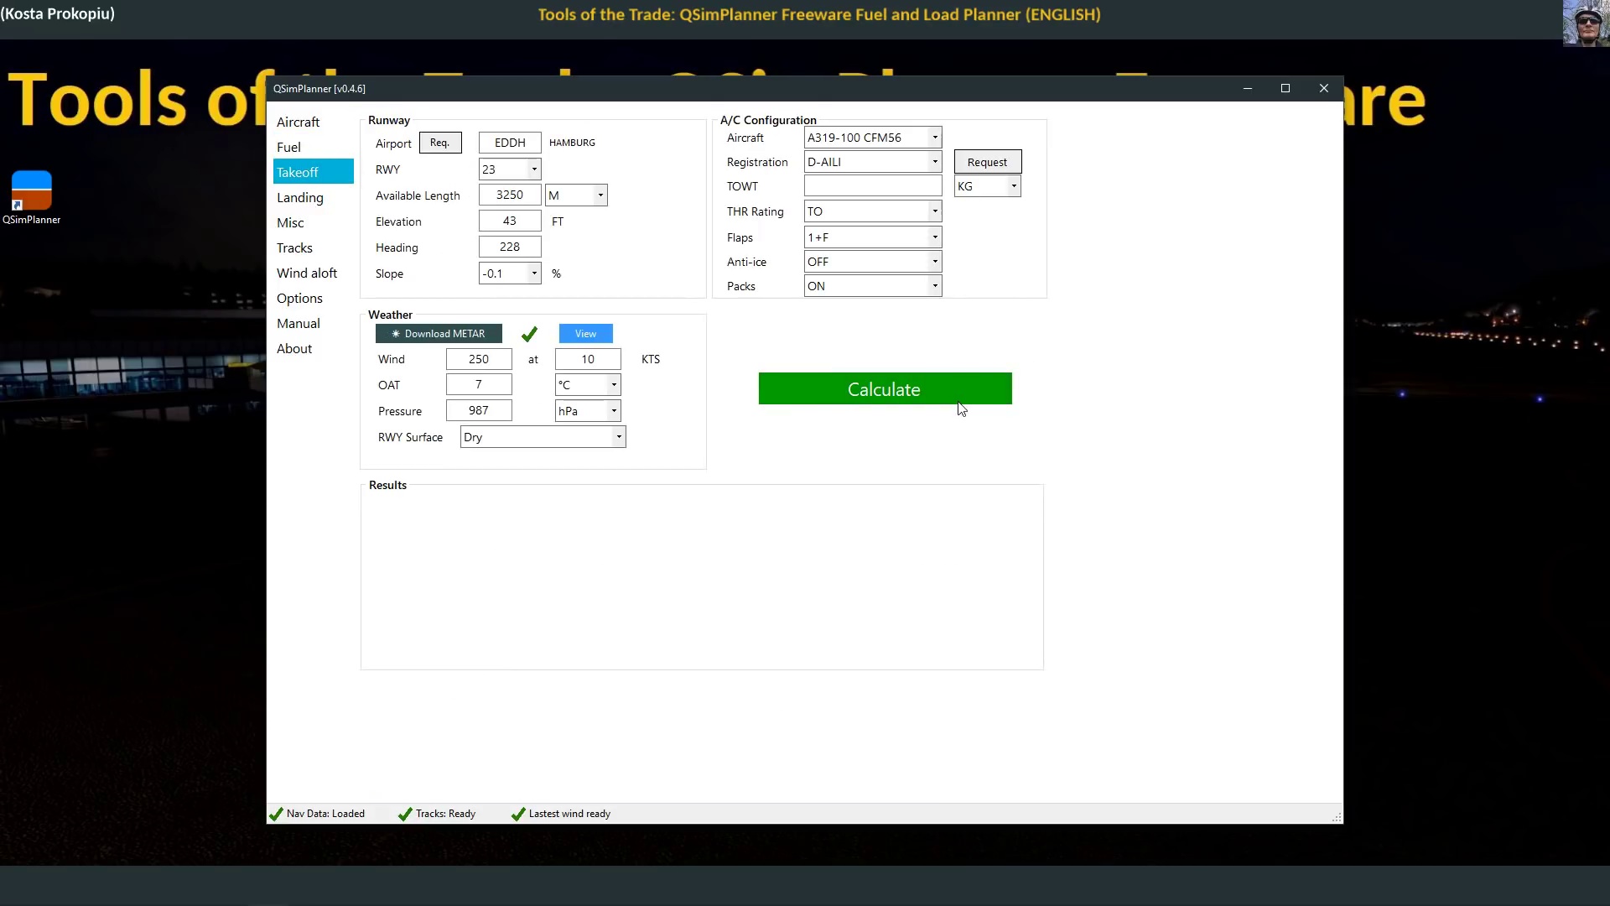
left_click(885, 182)
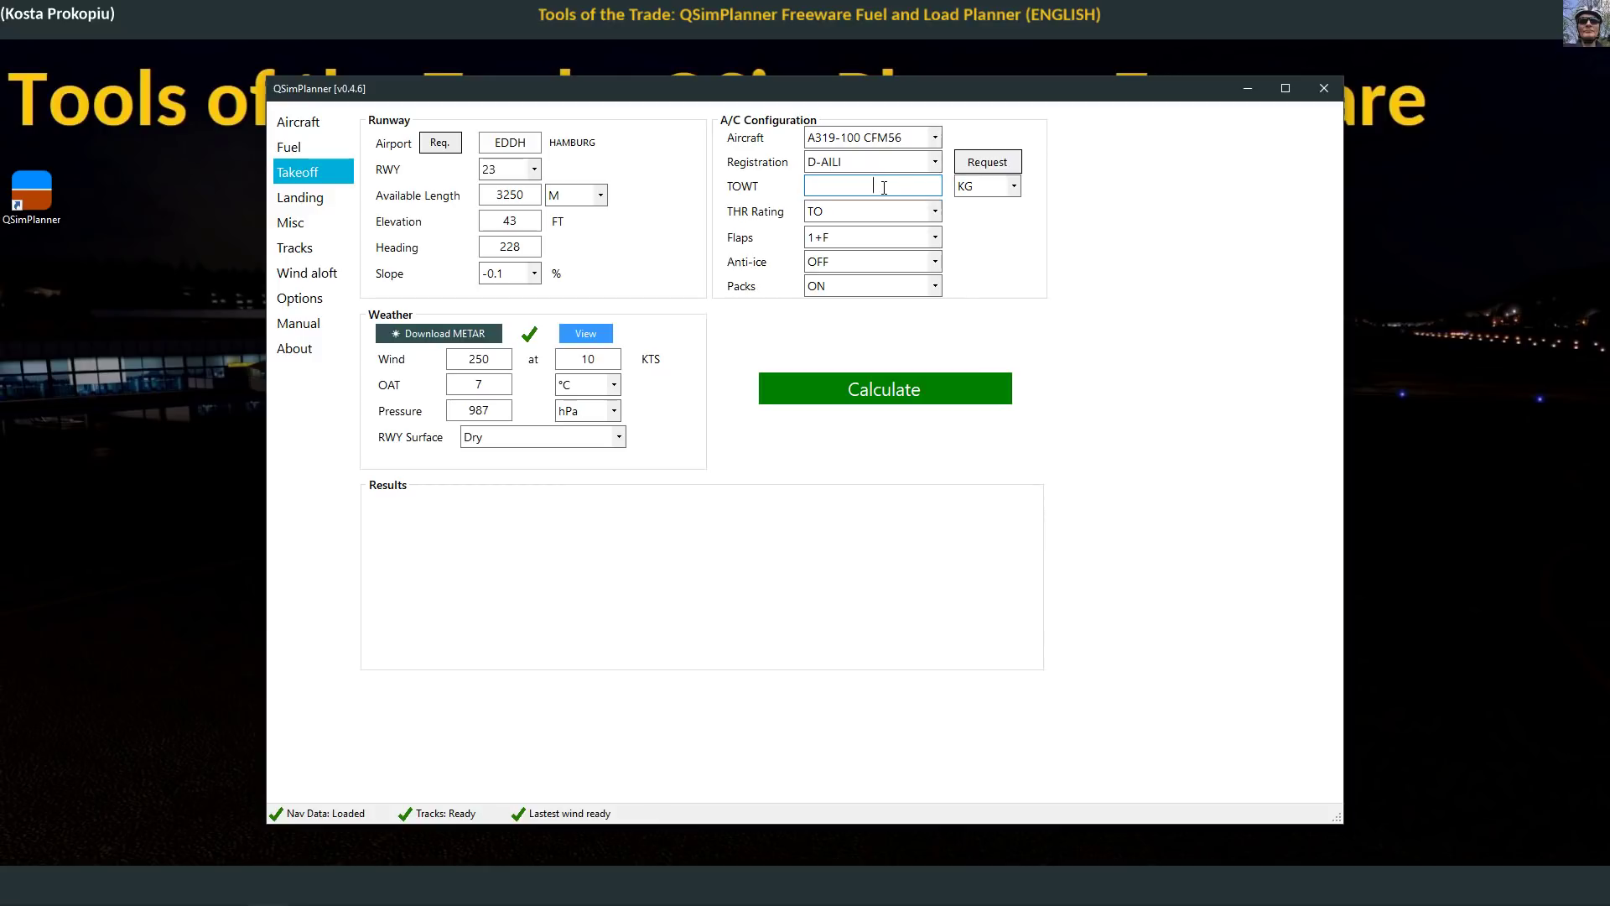
type("68000")
Step: Request the takeoff weight from the fuel plan for the aircraft configuration
left_click(987, 162)
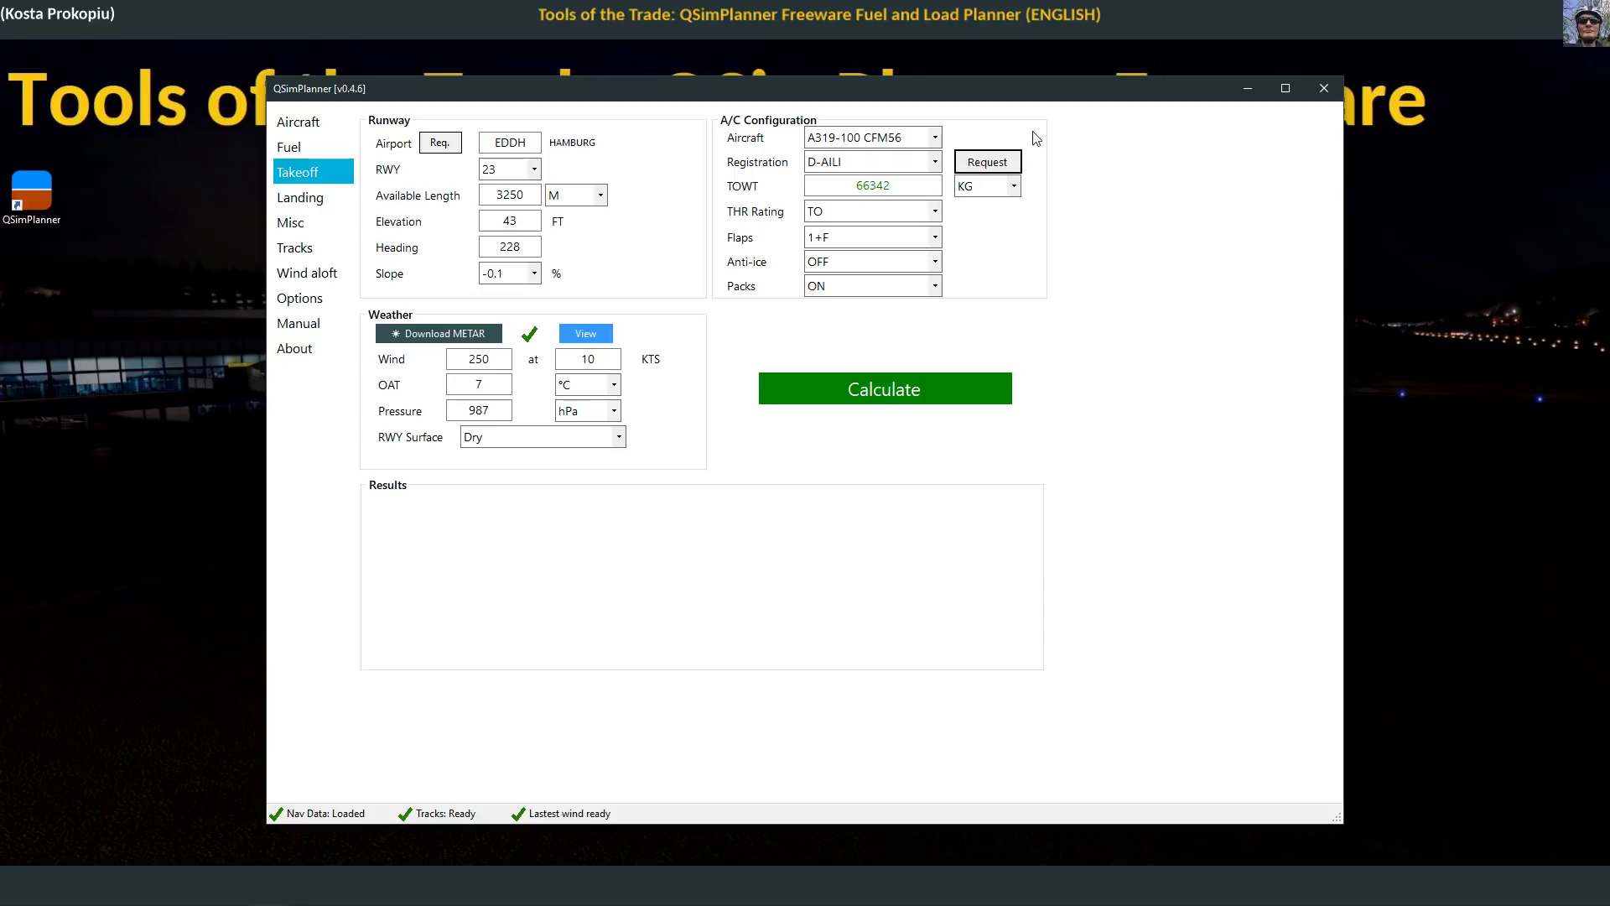
left_click_drag(902, 189, 818, 181)
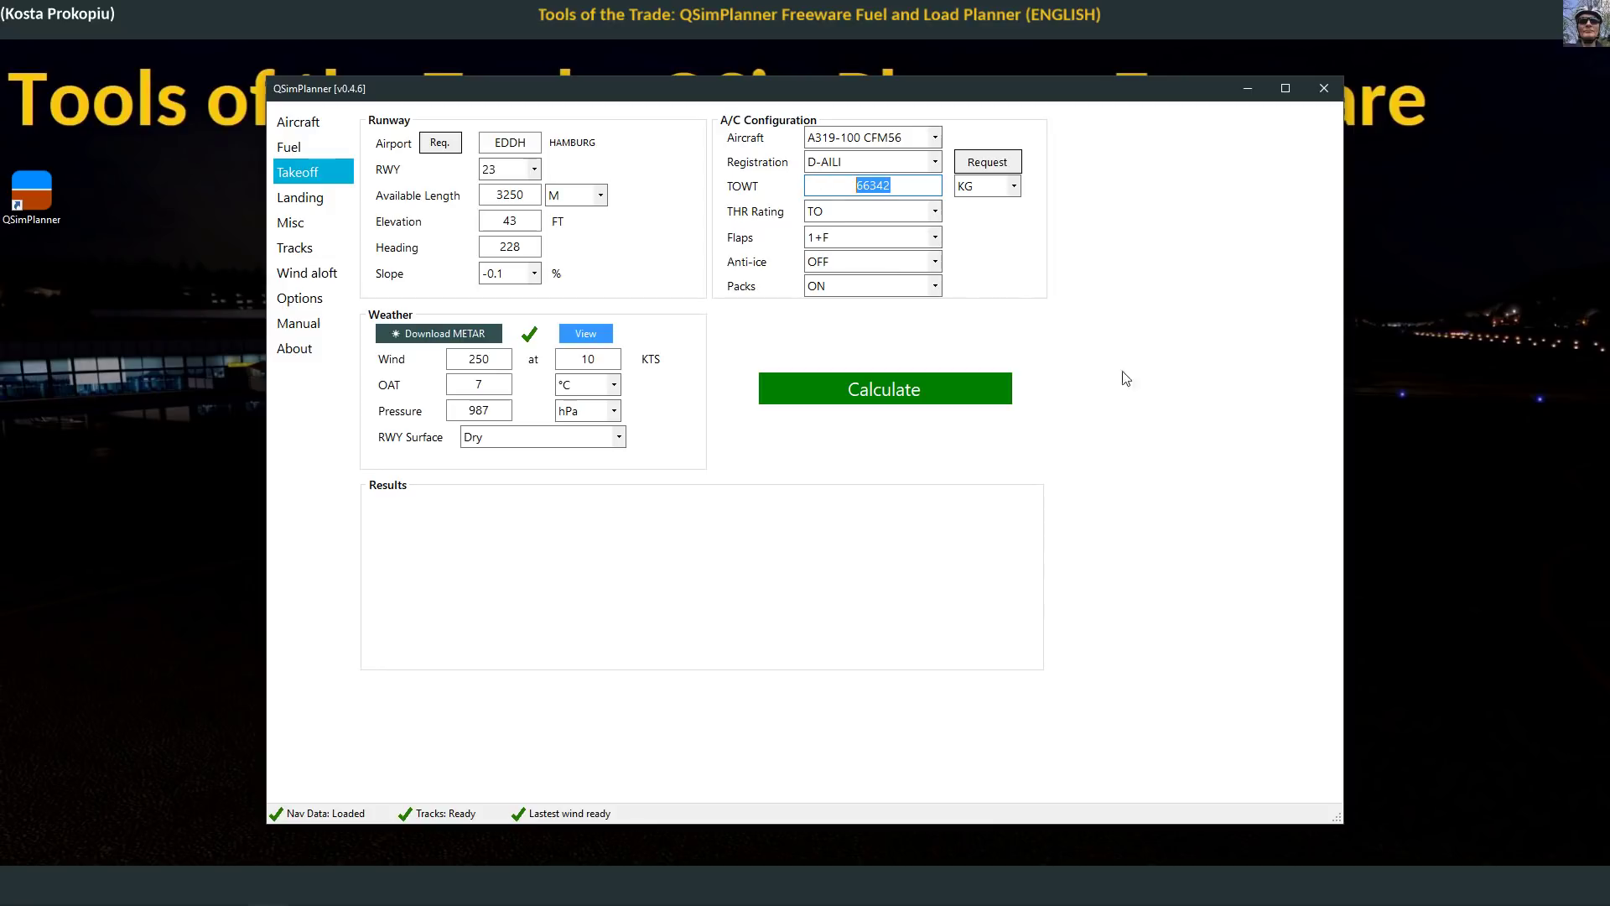
Step: Review the thrust rating, flaps, anti-ice and packs options, keeping TO, 1+F, OFF and ON
left_click(857, 216)
left_click(857, 214)
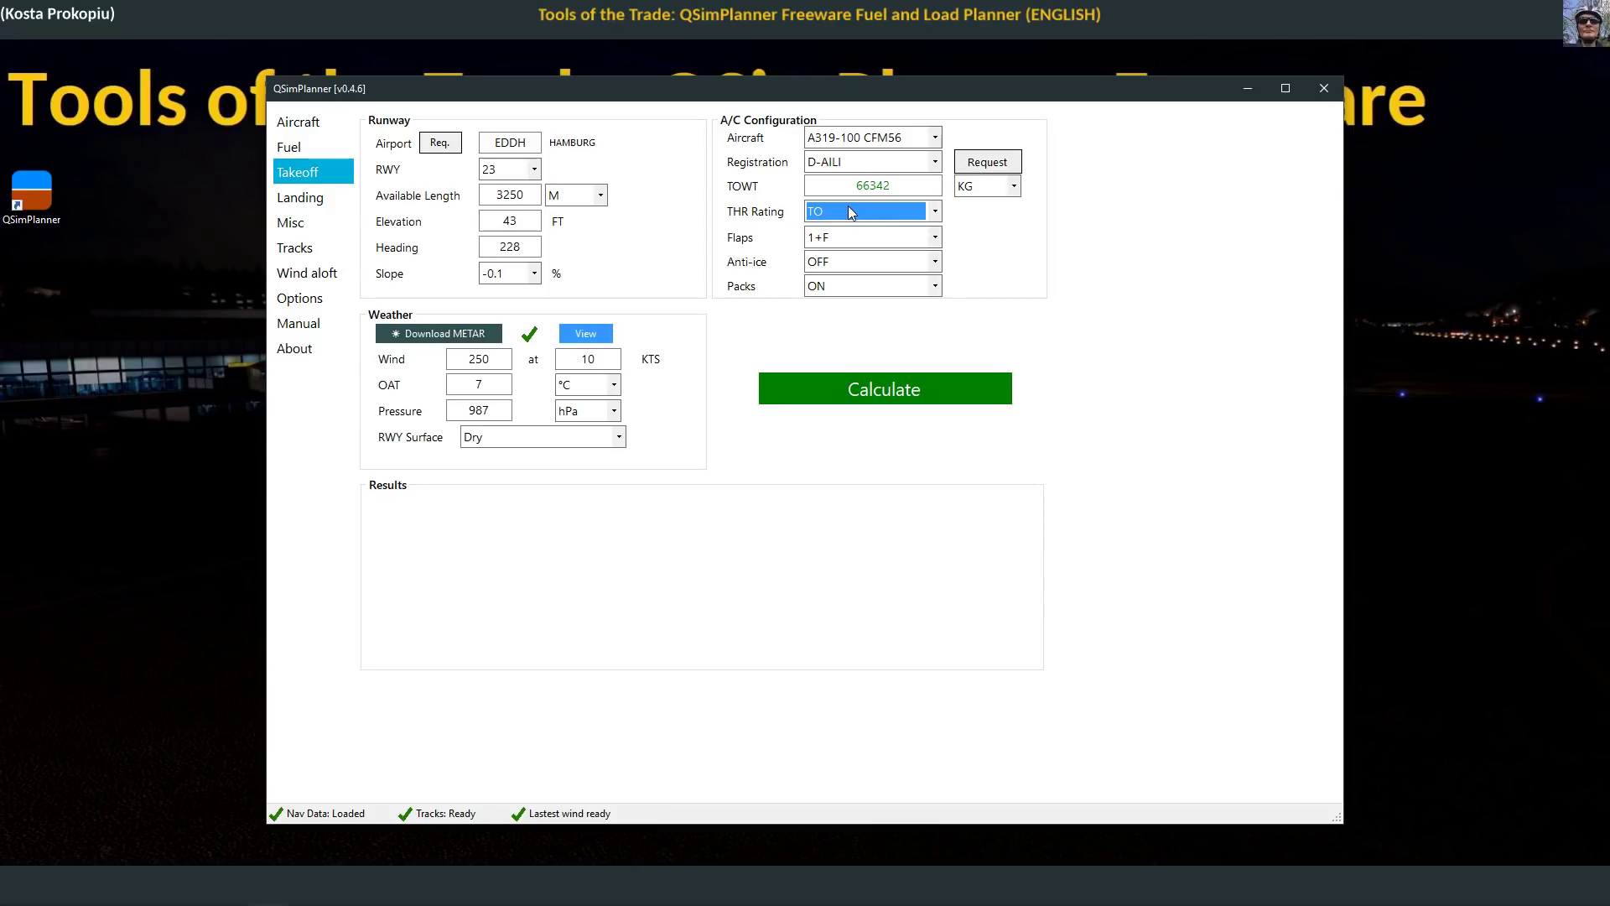
left_click(879, 238)
left_click(879, 238)
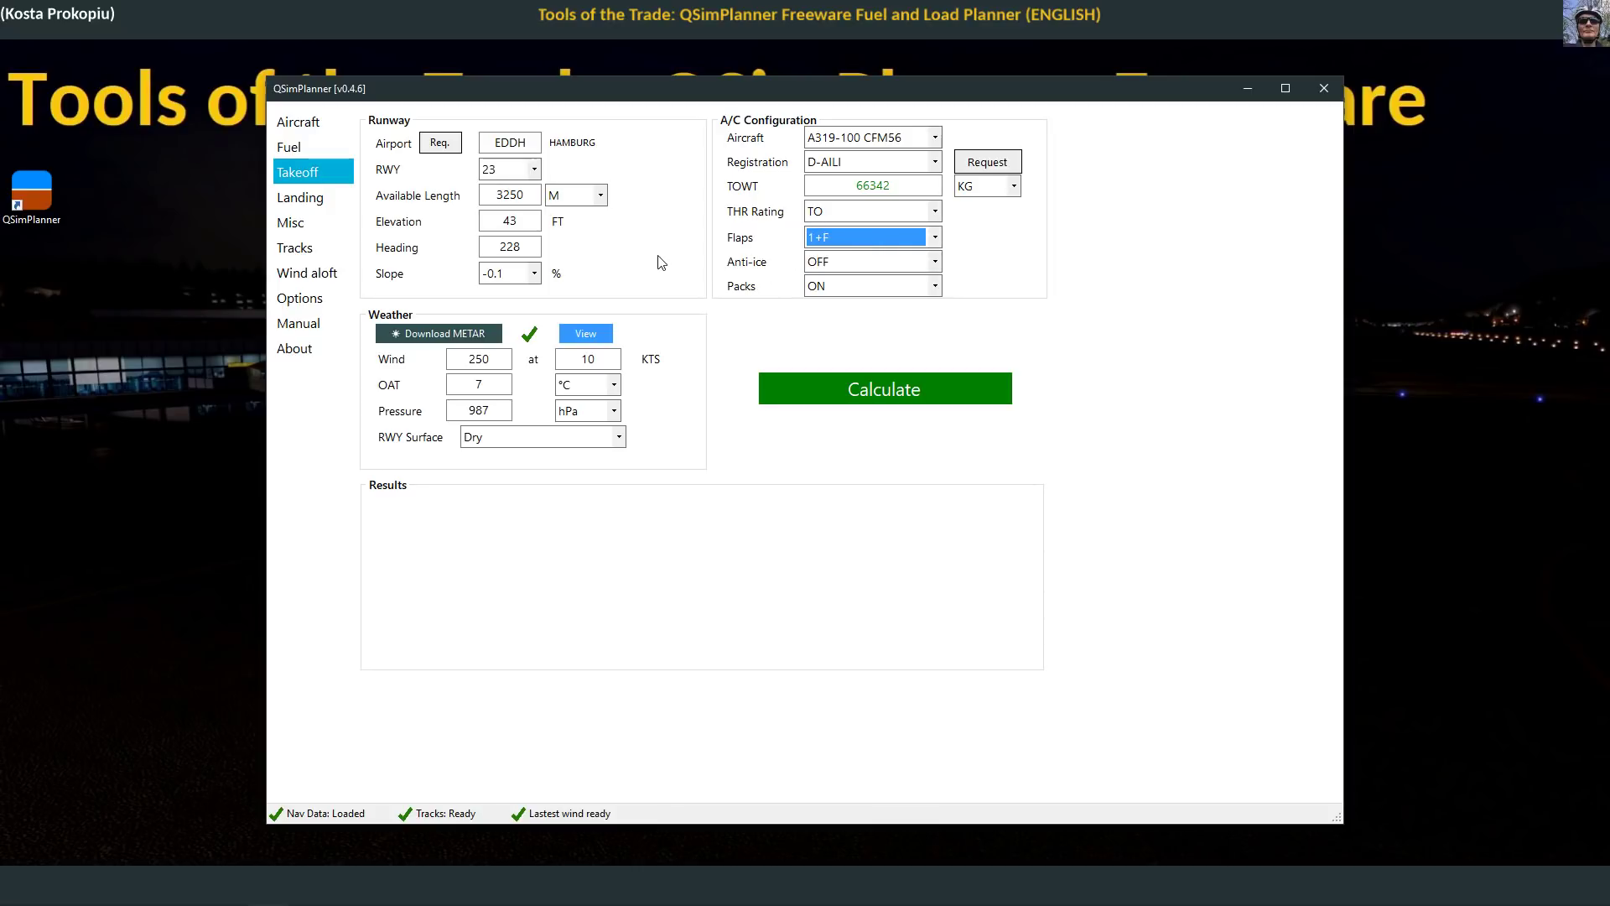
left_click(896, 268)
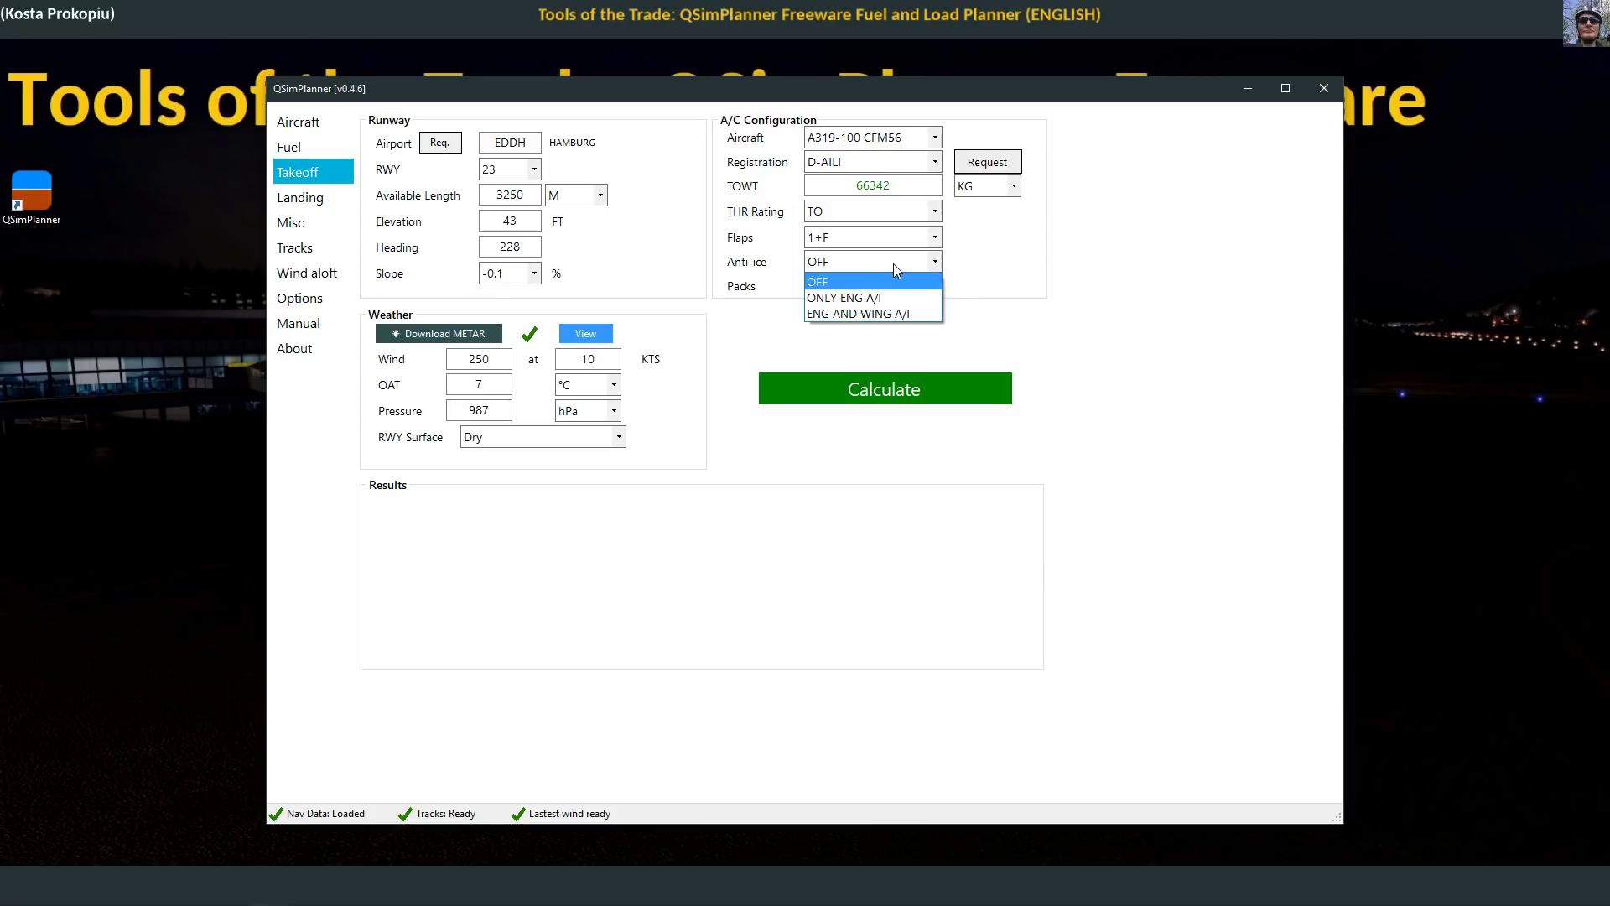
left_click(893, 264)
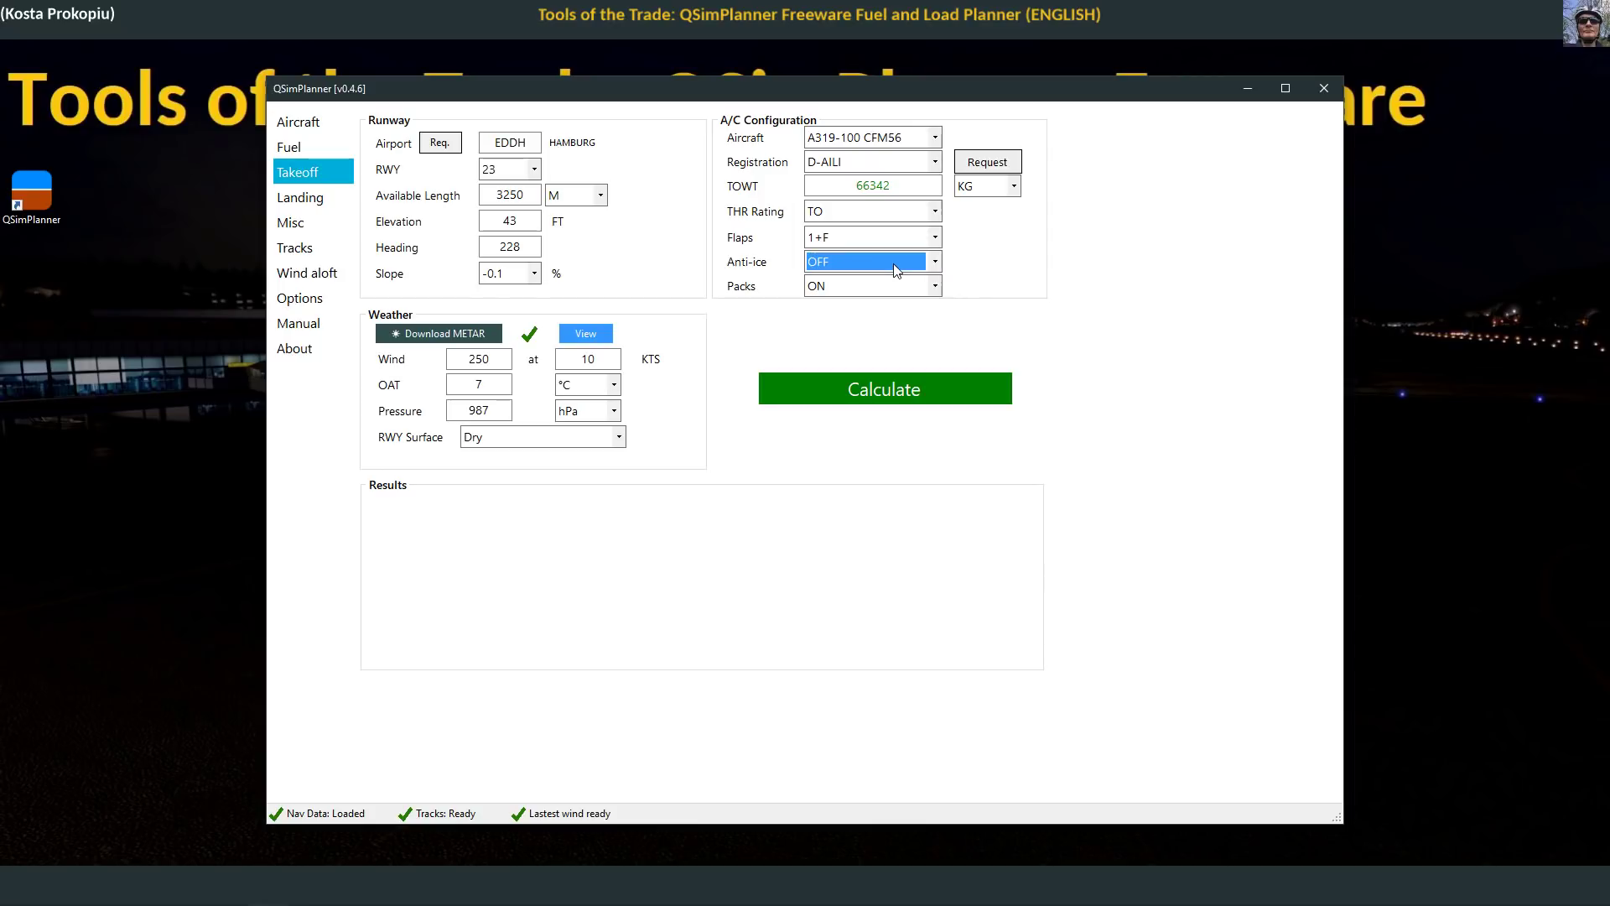
left_click(853, 285)
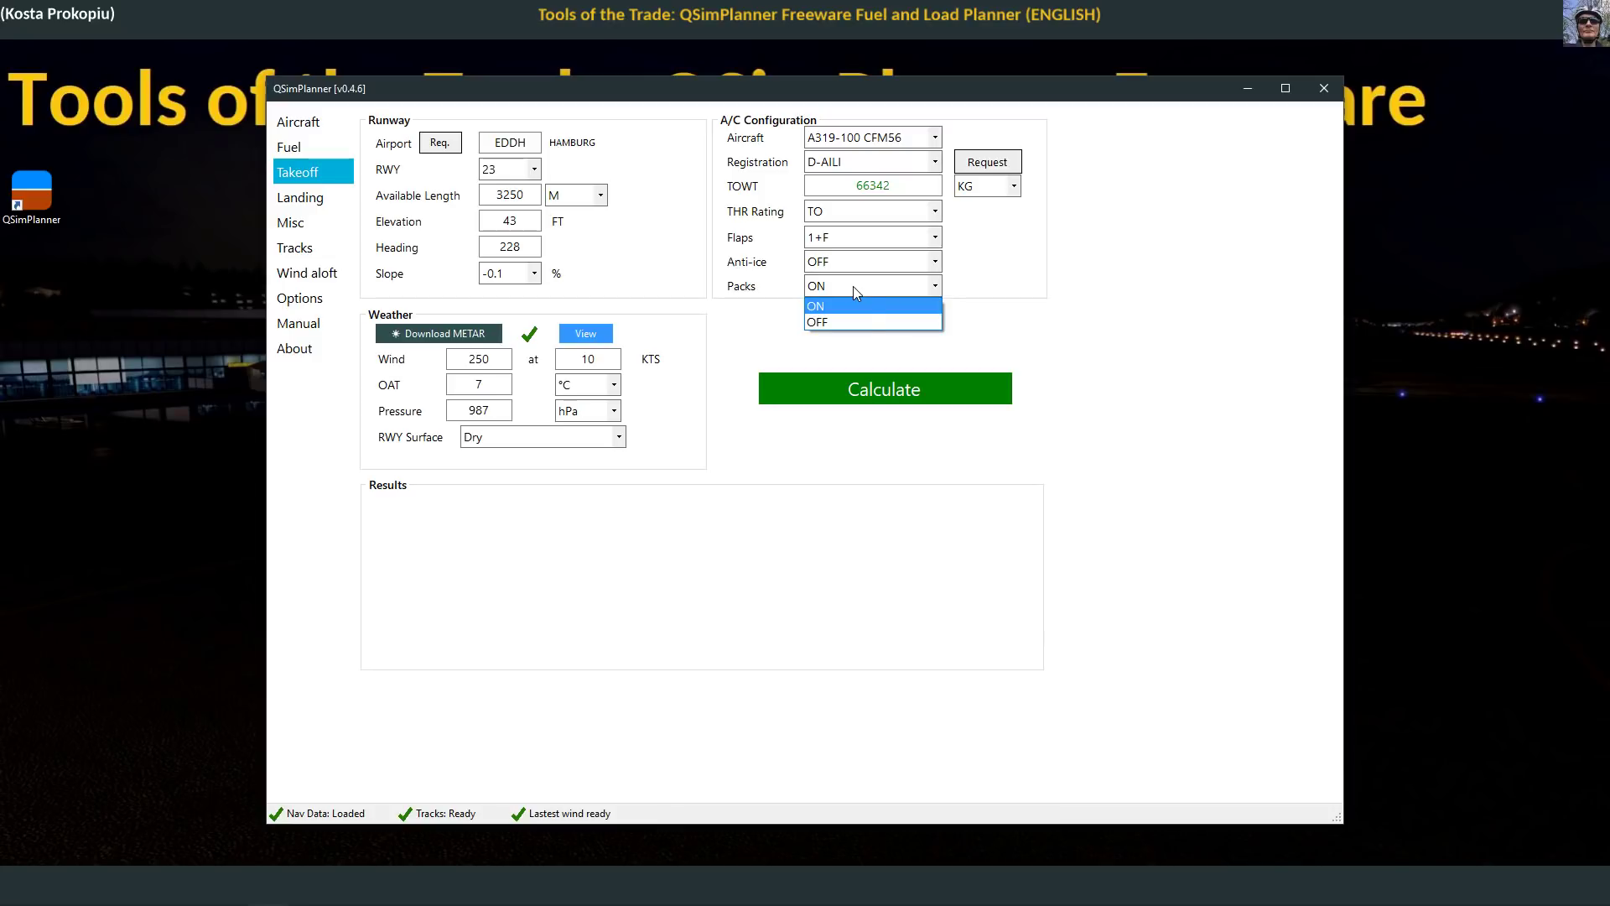
left_click(852, 285)
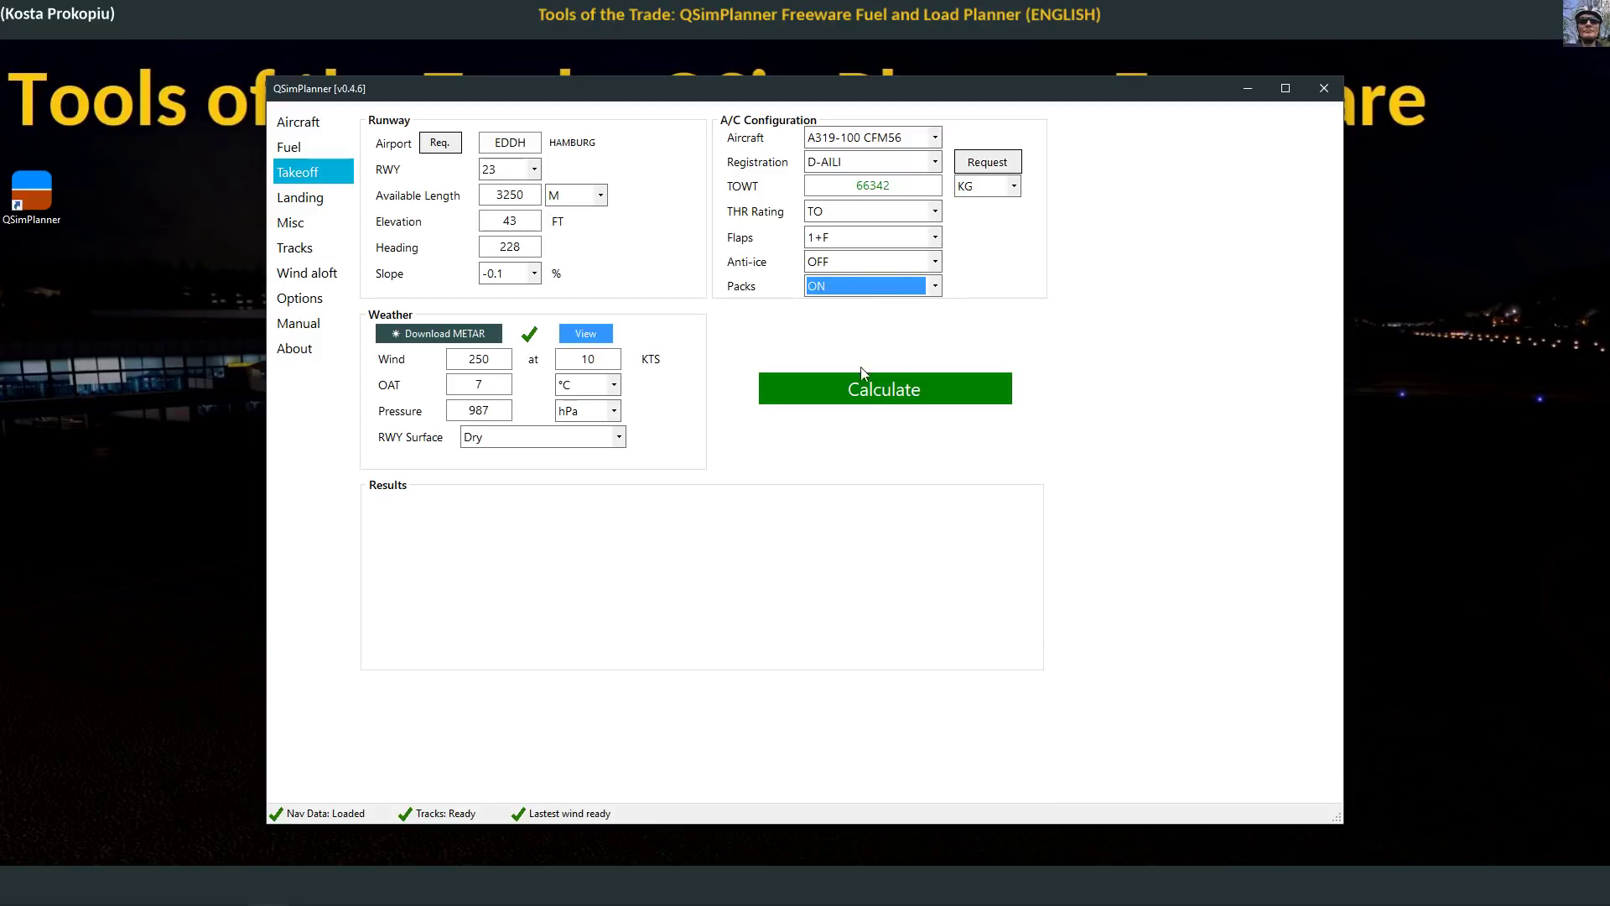
Step: Calculate the takeoff performance for EDDH runway 23 and look through the required distances for the assumed temperatures
left_click(870, 388)
scroll(995, 551, "down", 5)
scroll(994, 551, "up", 5)
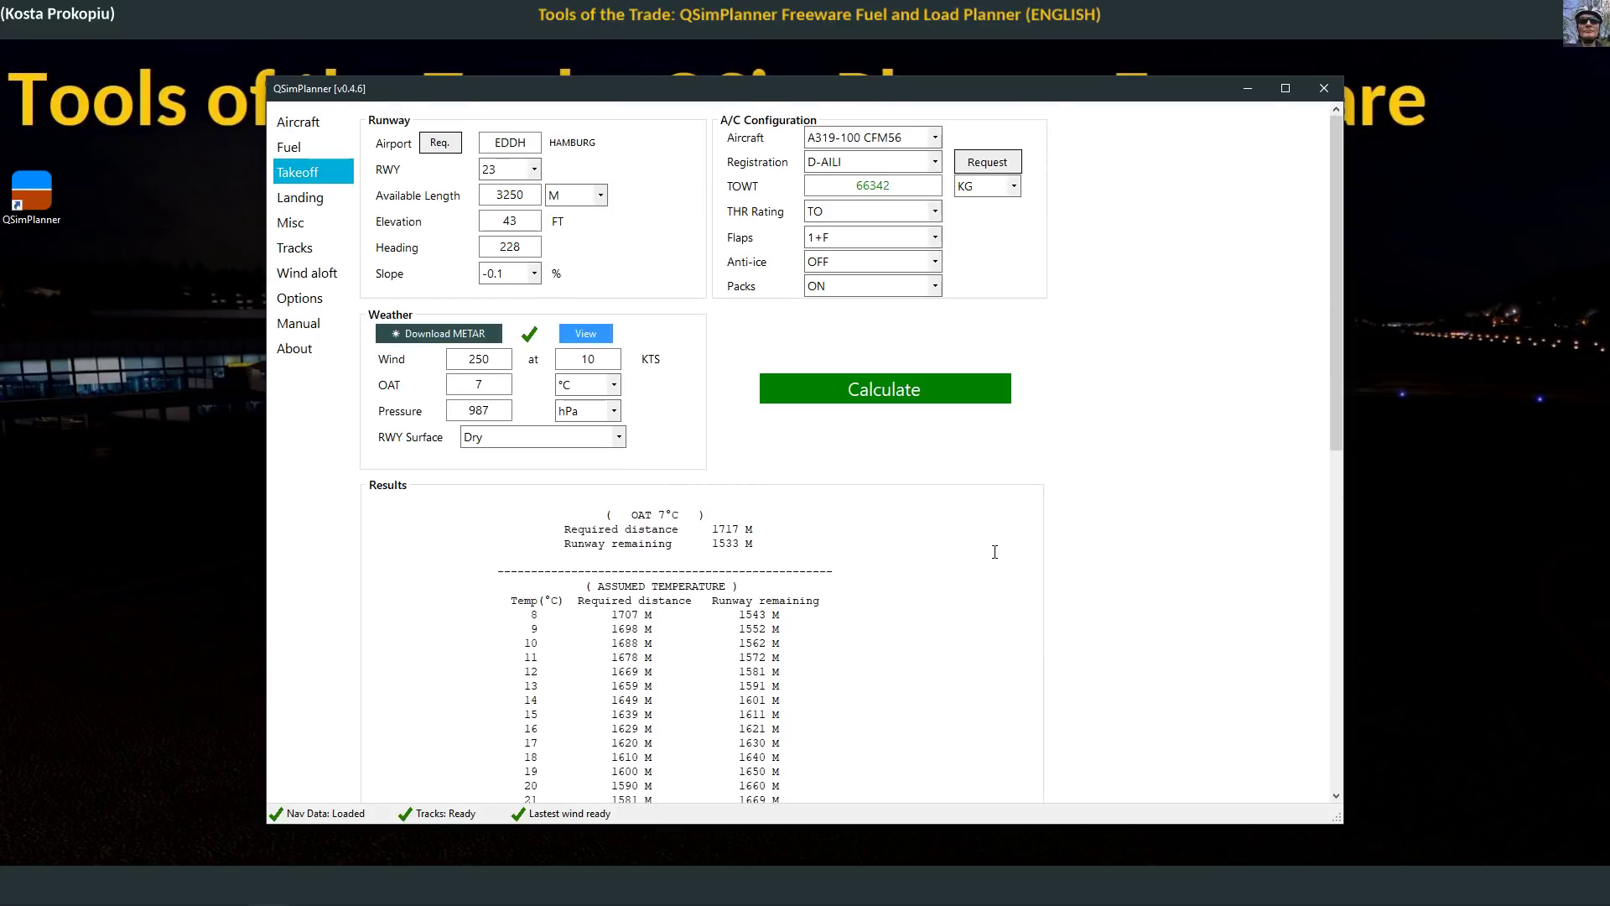
Step: Check the required distance and remaining runway at the actual OAT, and compare them with the assumed temperature rows around 47°C
left_click_drag(658, 513, 684, 514)
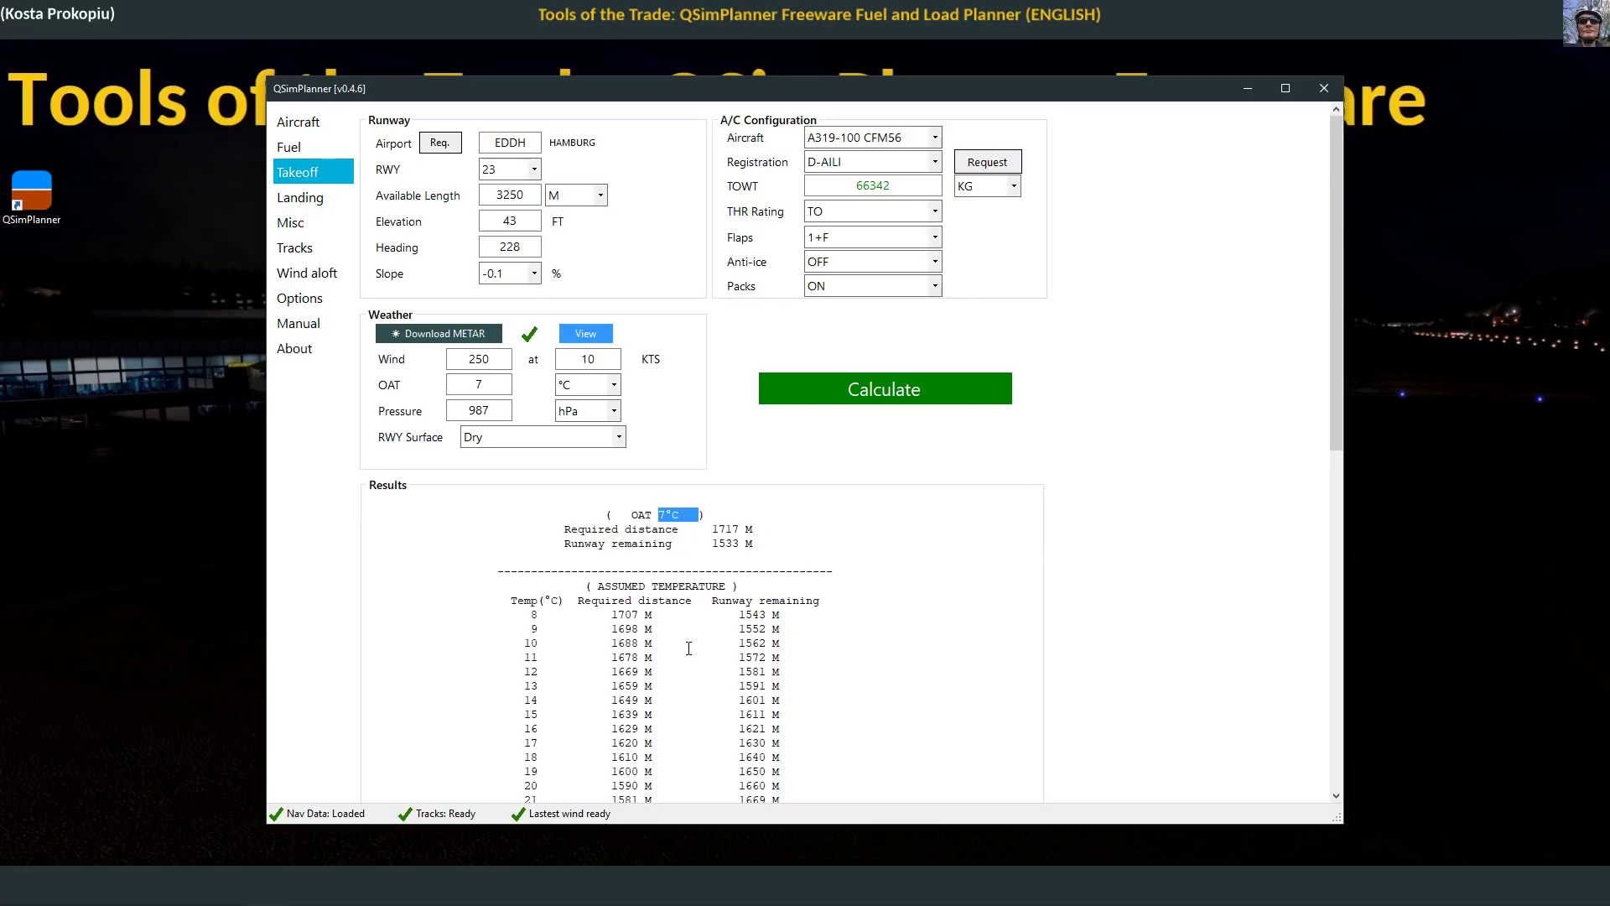
left_click_drag(712, 529, 751, 530)
left_click_drag(713, 544, 743, 547)
scroll(441, 600, "down", 15)
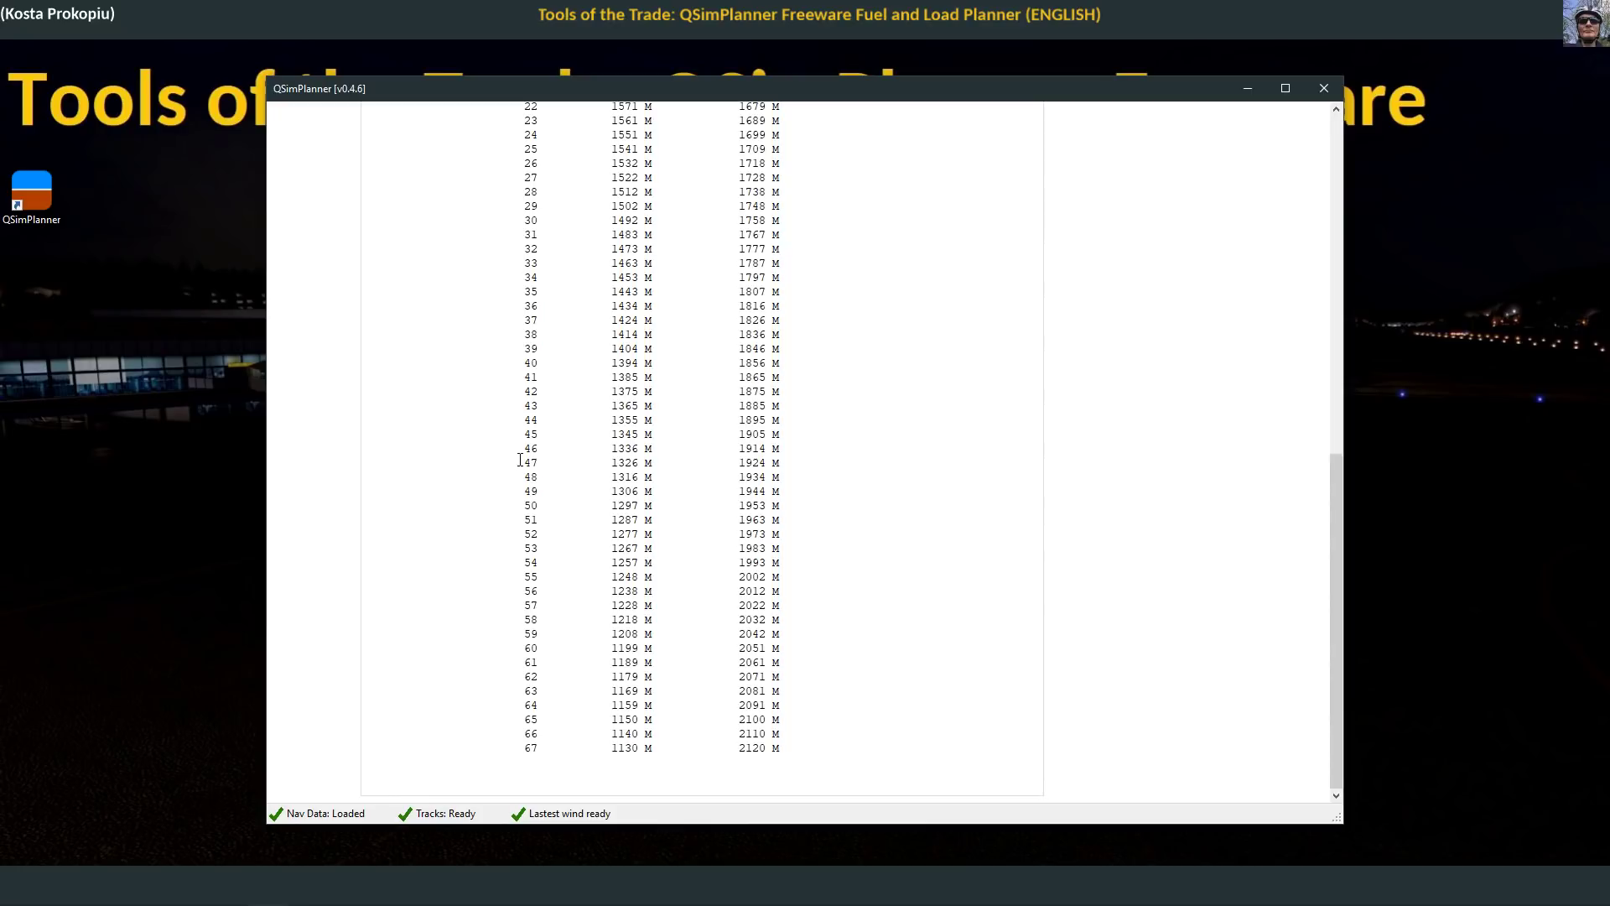
left_click_drag(519, 460, 537, 463)
scroll(547, 600, "up", 6)
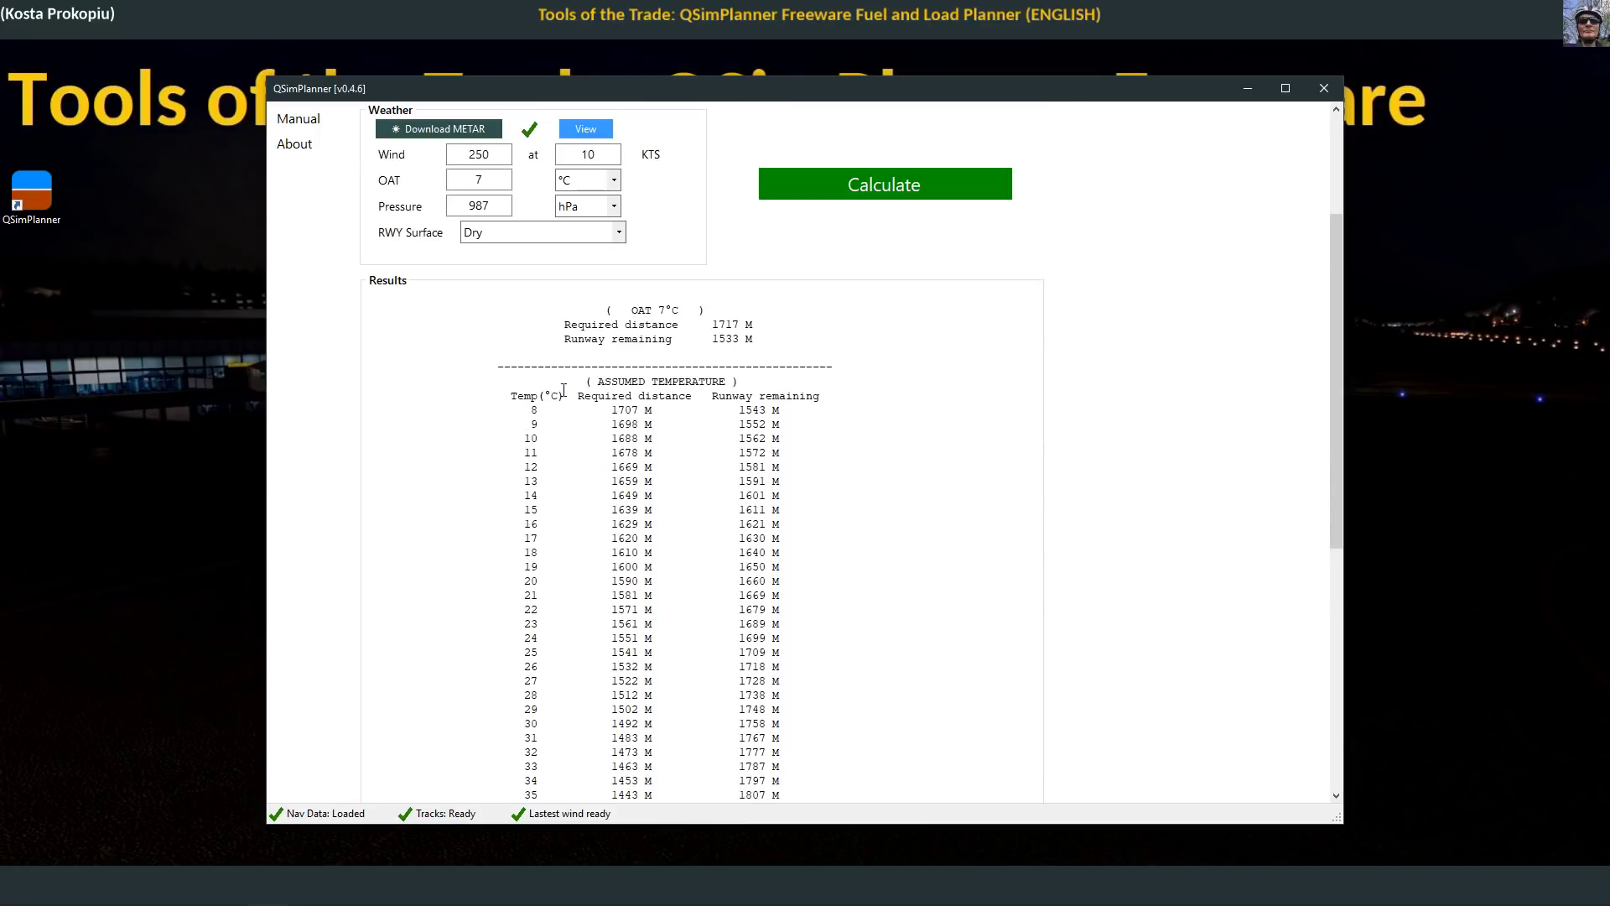
left_click_drag(659, 309, 673, 309)
Step: Look up the required distance for an assumed temperature of 44°C and compare it with the actual OAT result
scroll(659, 395, "down", 5)
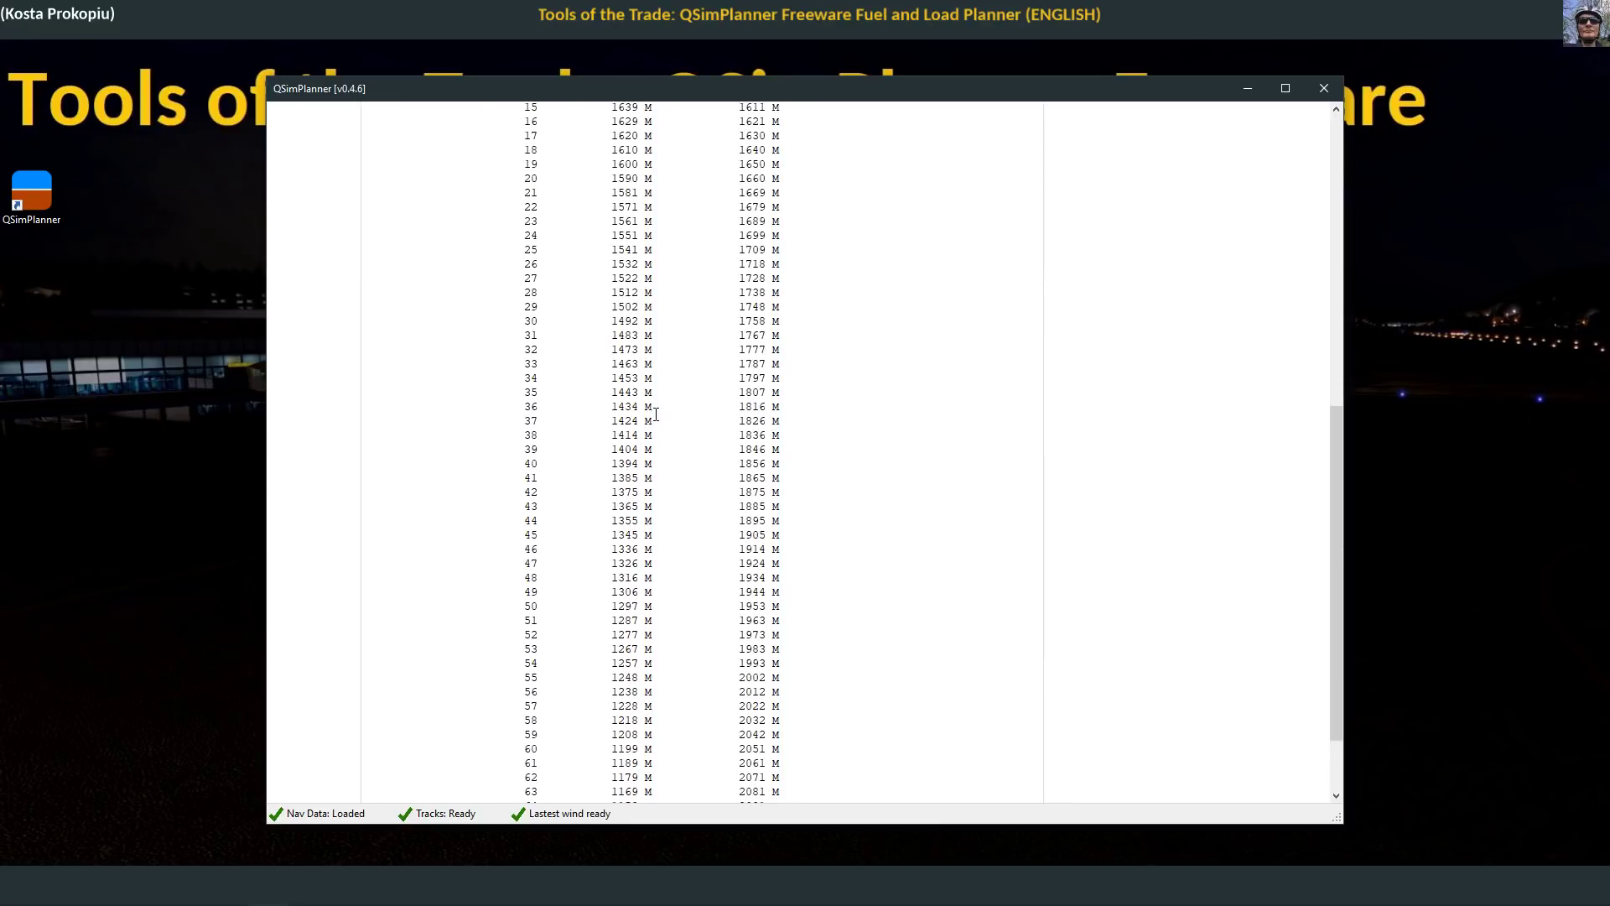
scroll(662, 525, "down", 3)
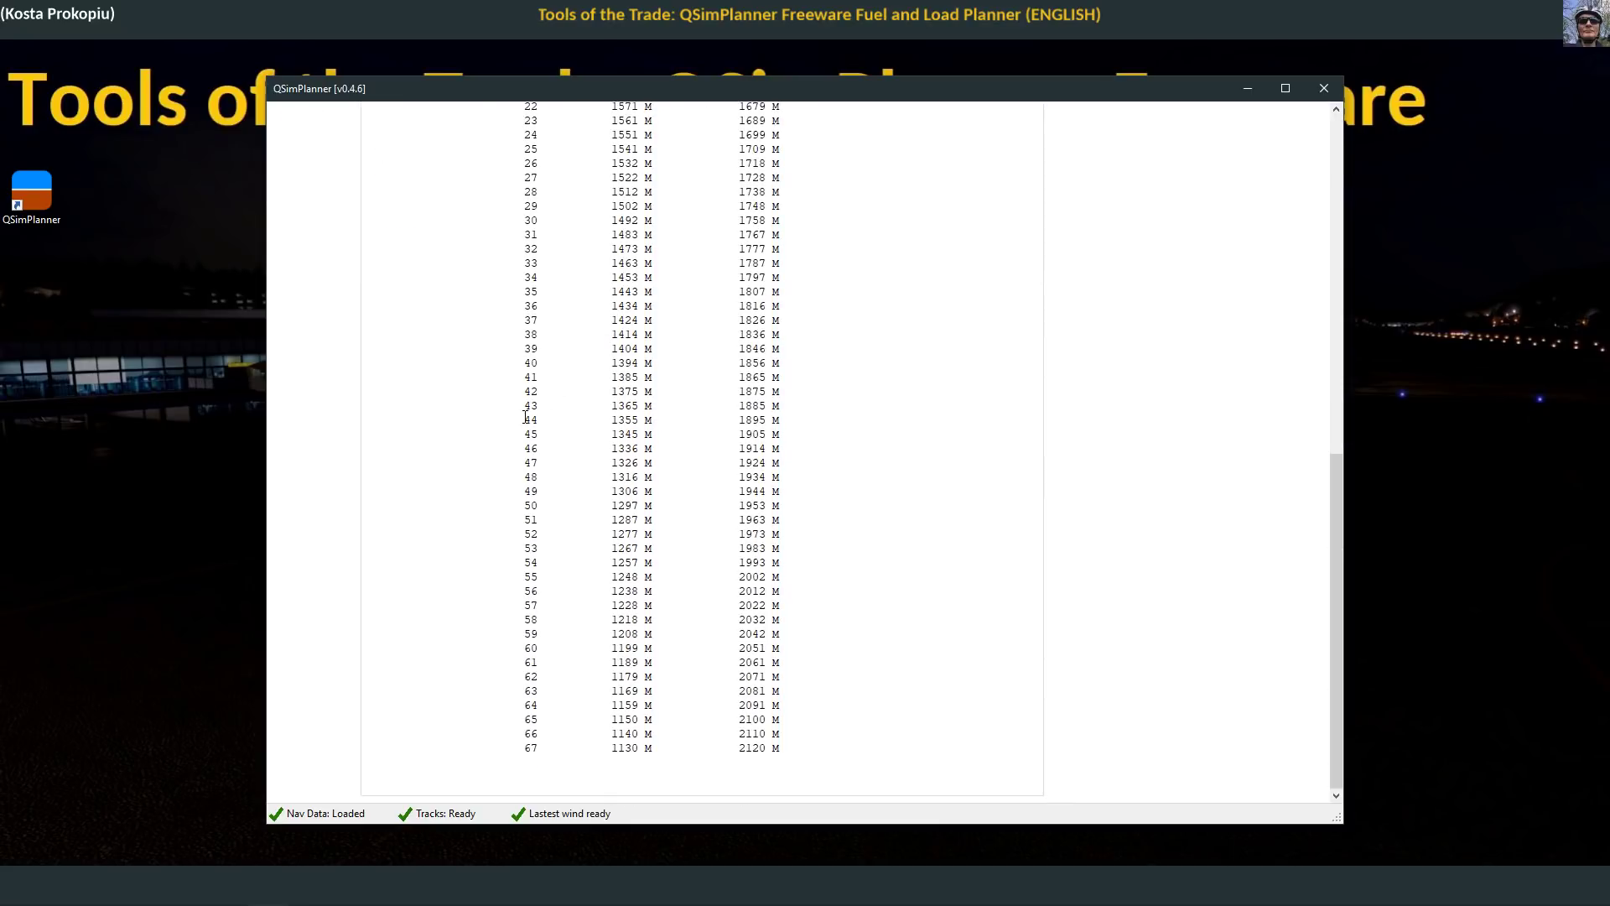
double_click(530, 420)
double_click(626, 419)
scroll(745, 507, "up", 9)
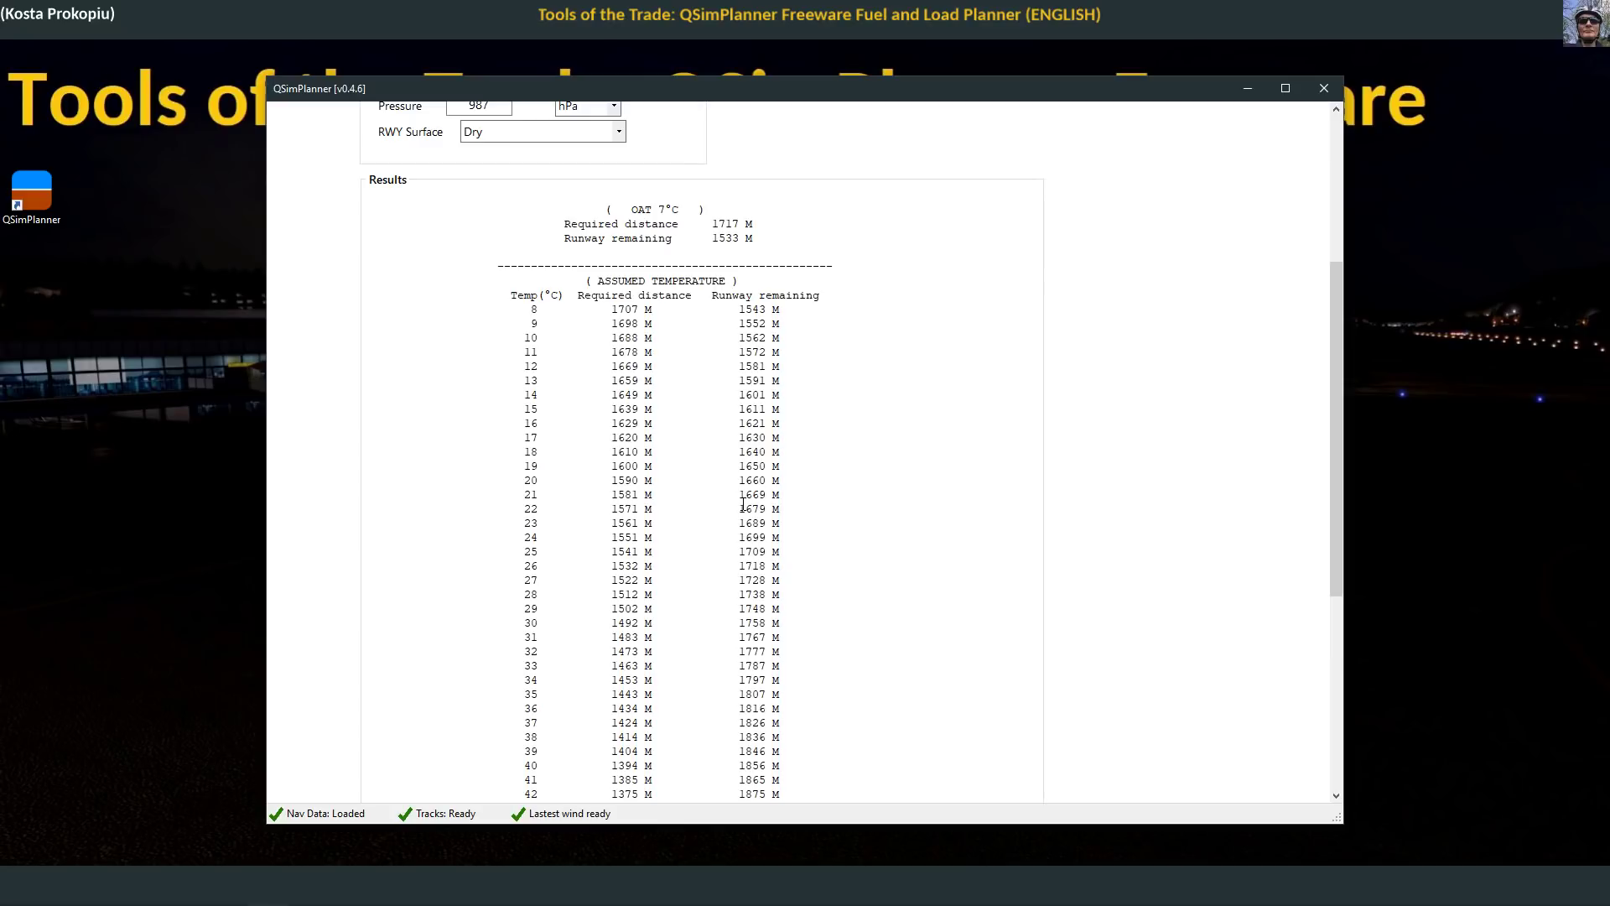
scroll(743, 504, "down", 7)
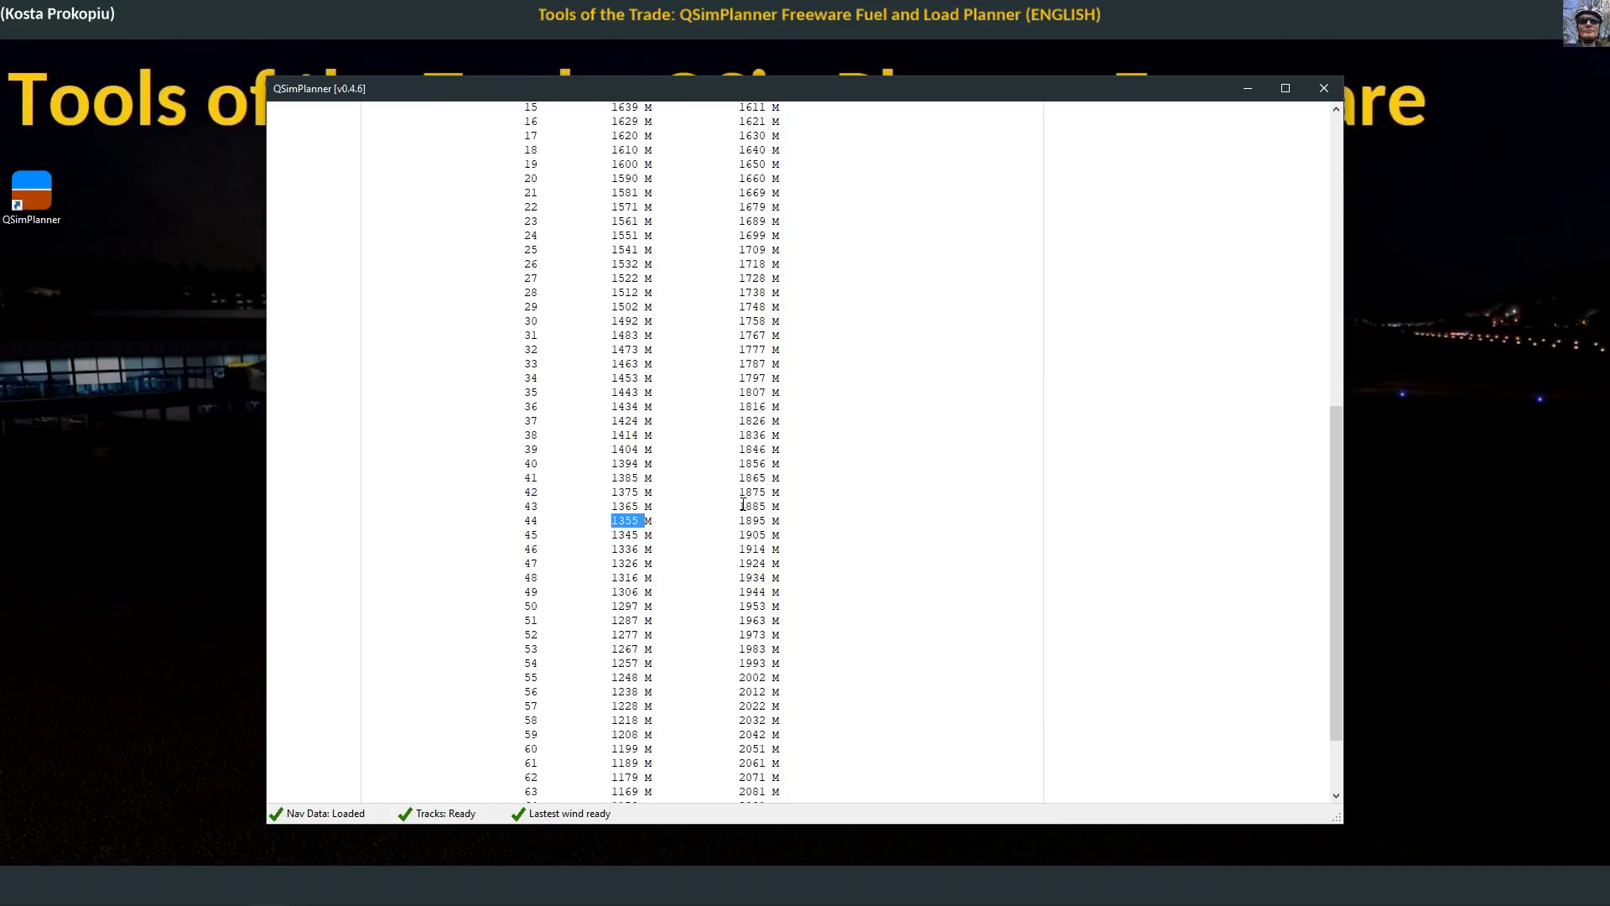
scroll(743, 504, "up", 10)
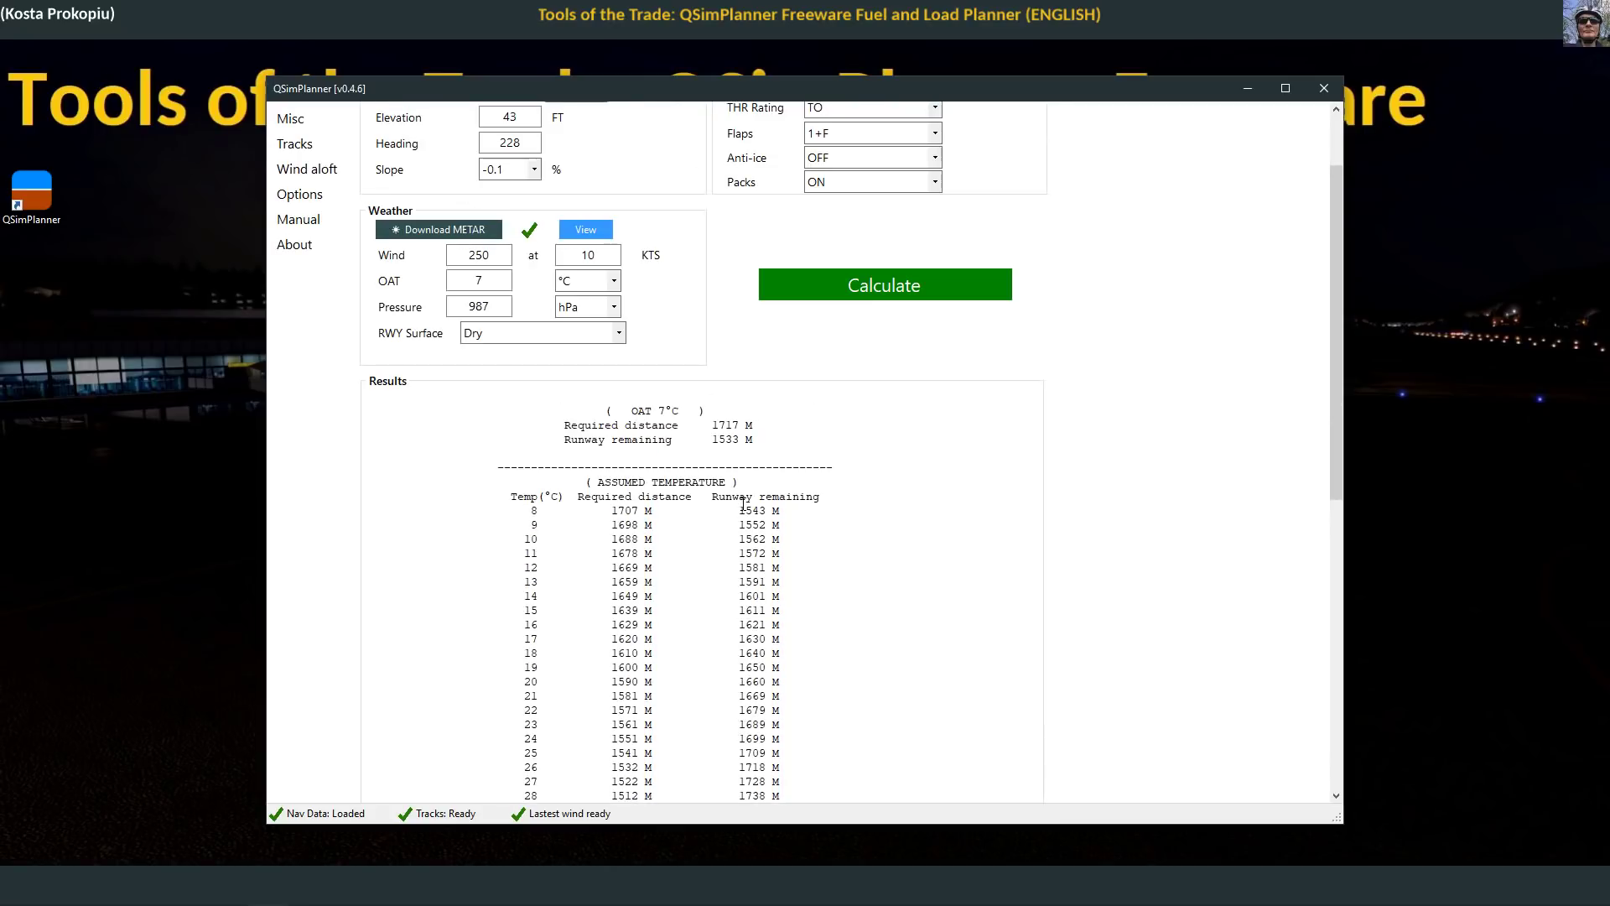
Step: Browse the full range of assumed temperatures in the takeoff results and single out the 44°C entry
scroll(743, 504, "down", 6)
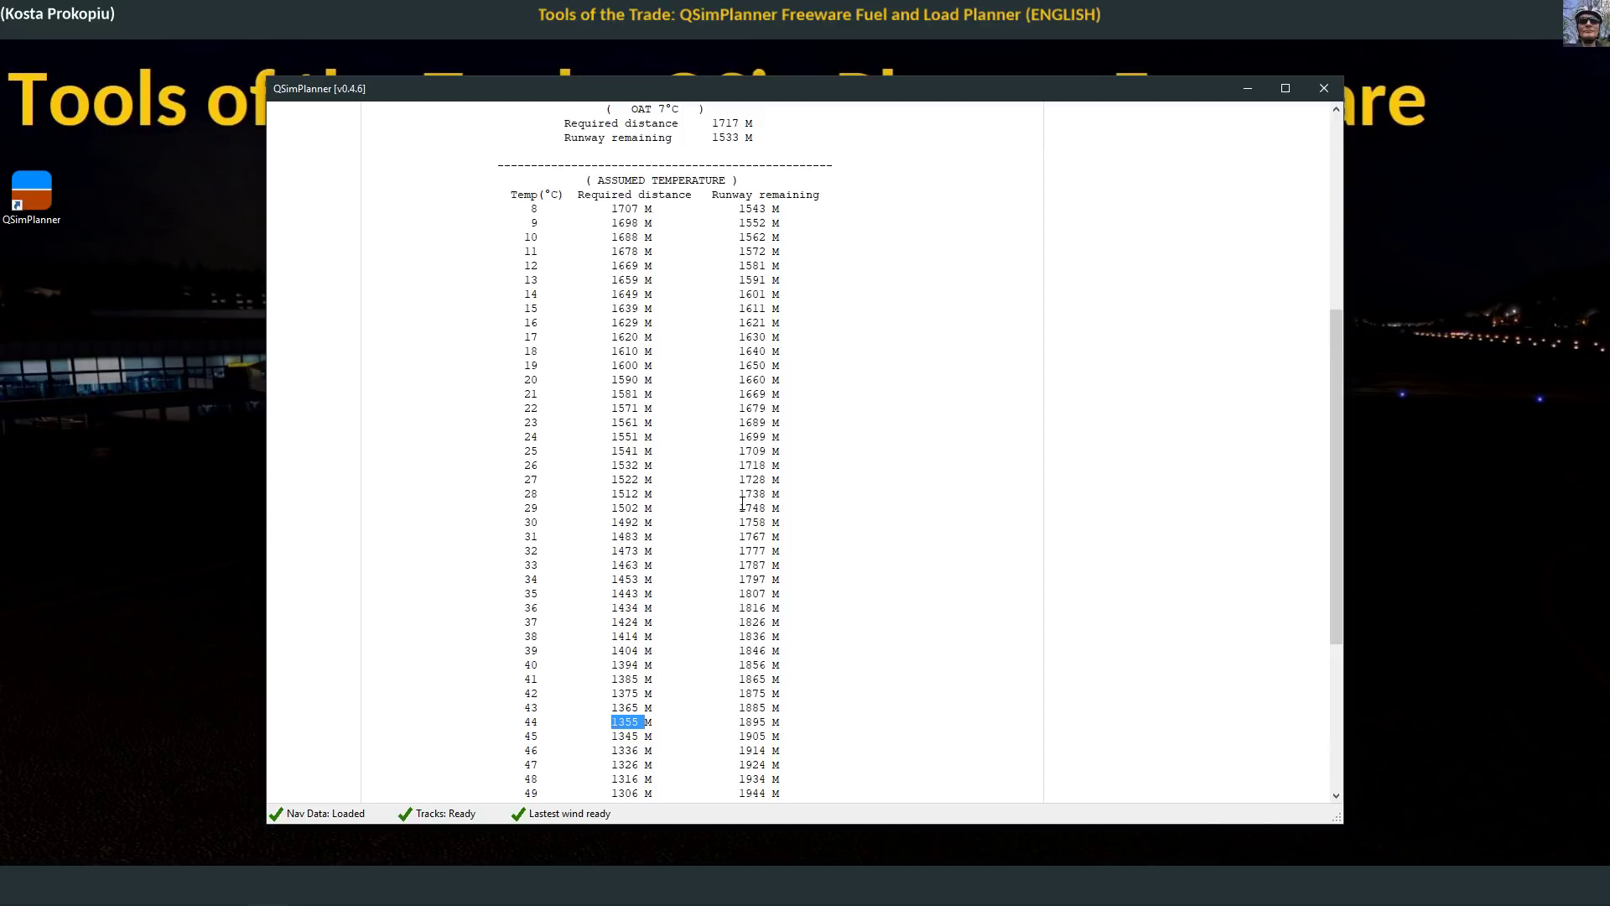
scroll(742, 503, "down", 7)
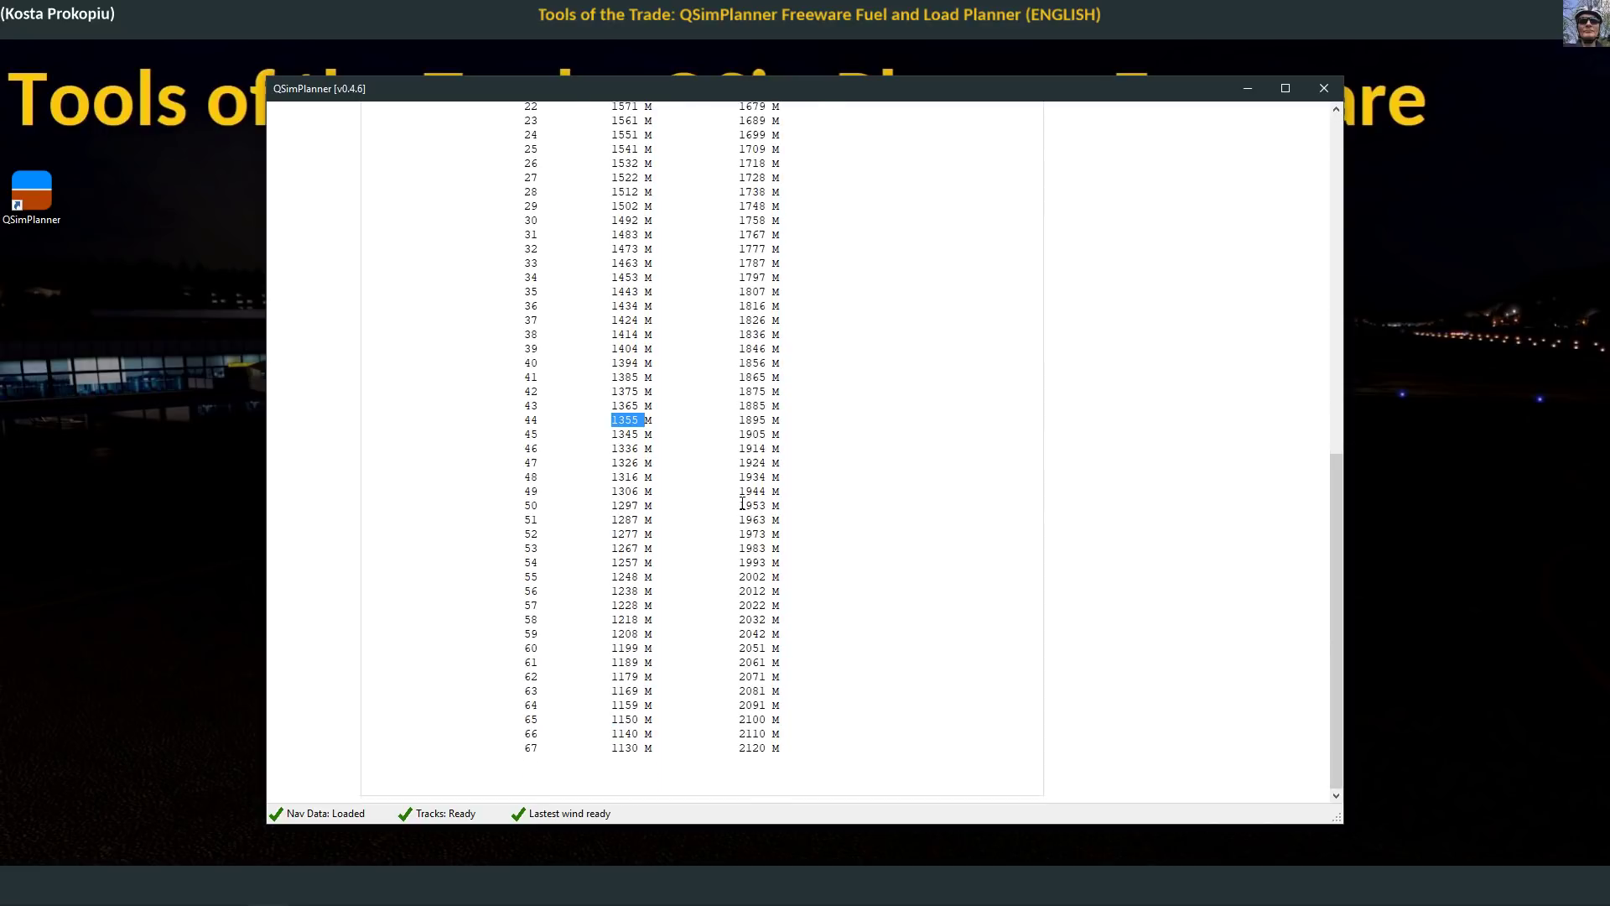
scroll(742, 503, "up", 9)
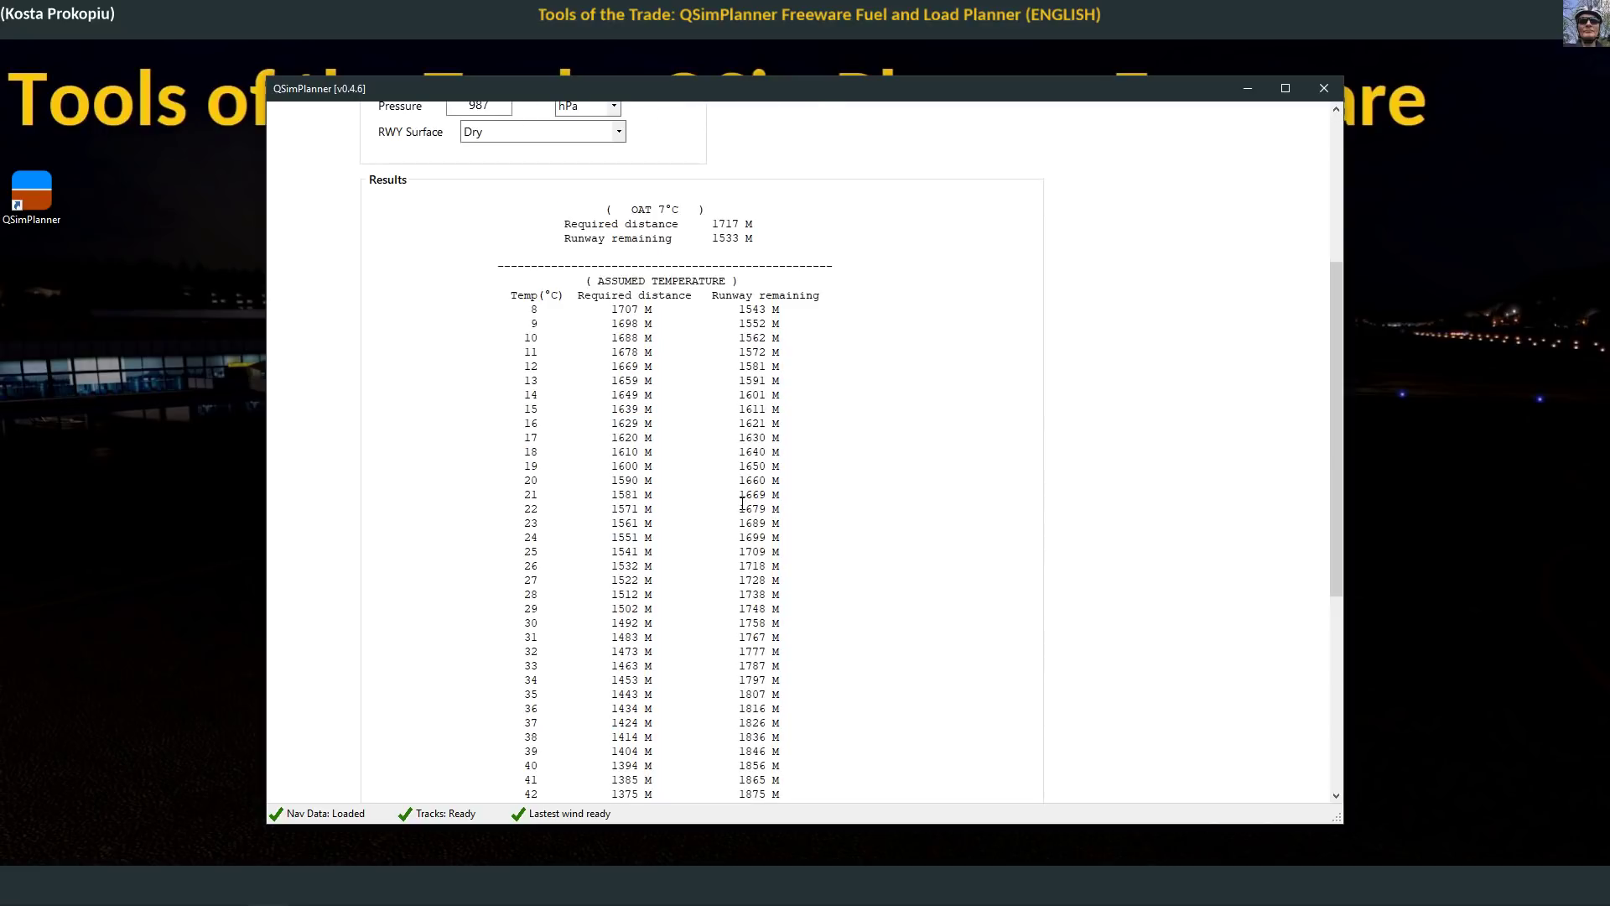
scroll(742, 503, "down", 7)
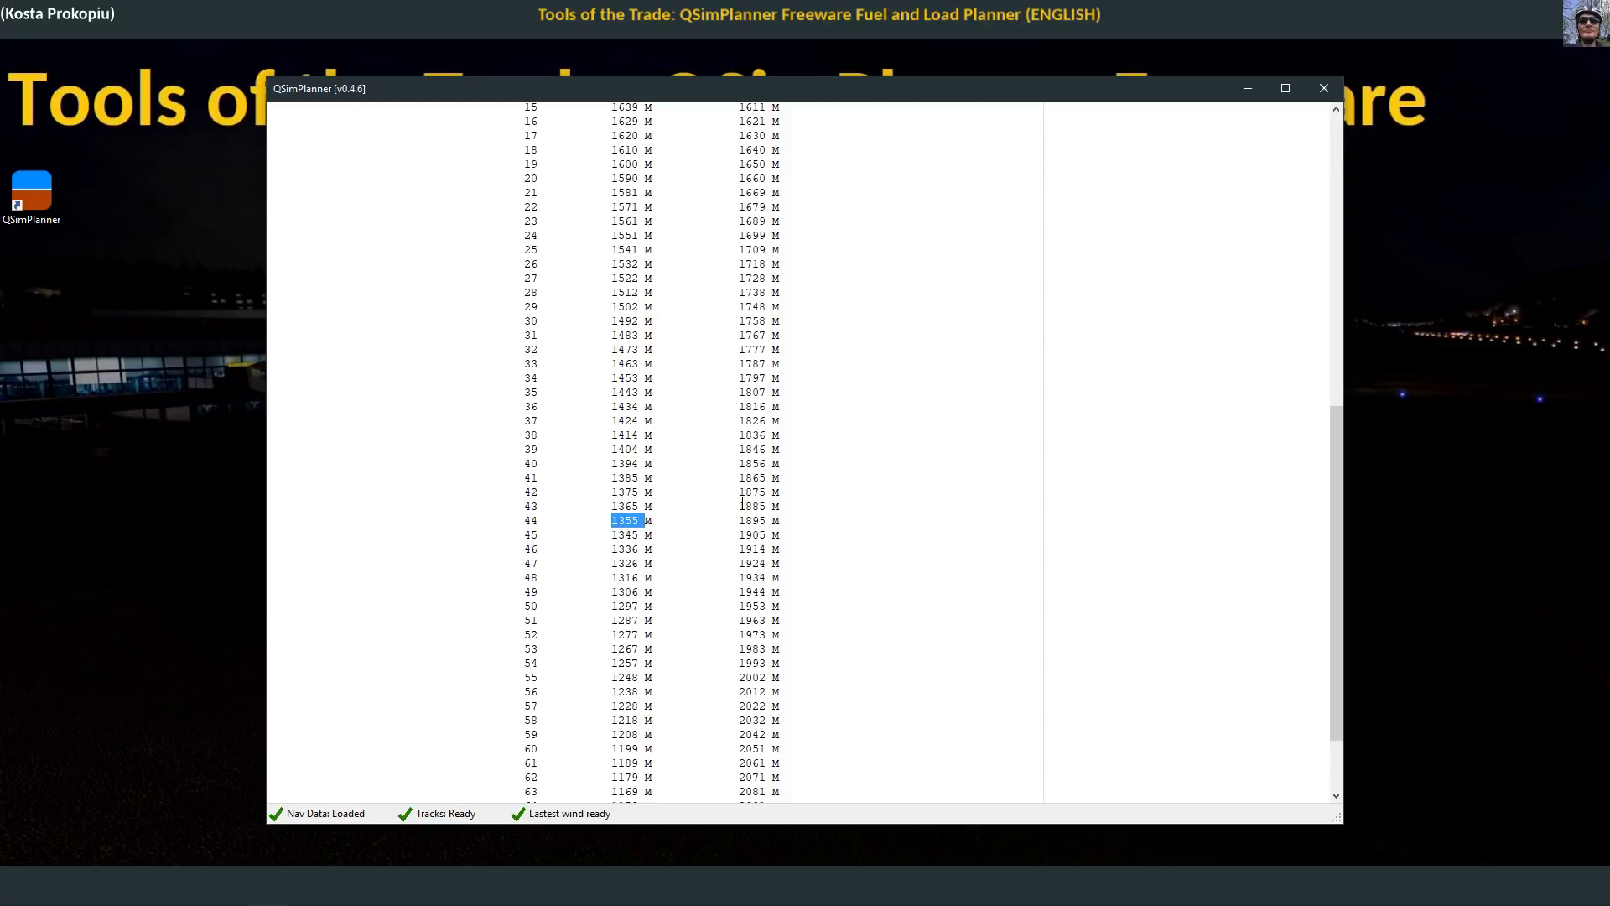
scroll(742, 503, "up", 7)
scroll(741, 503, "down", 7)
double_click(532, 521)
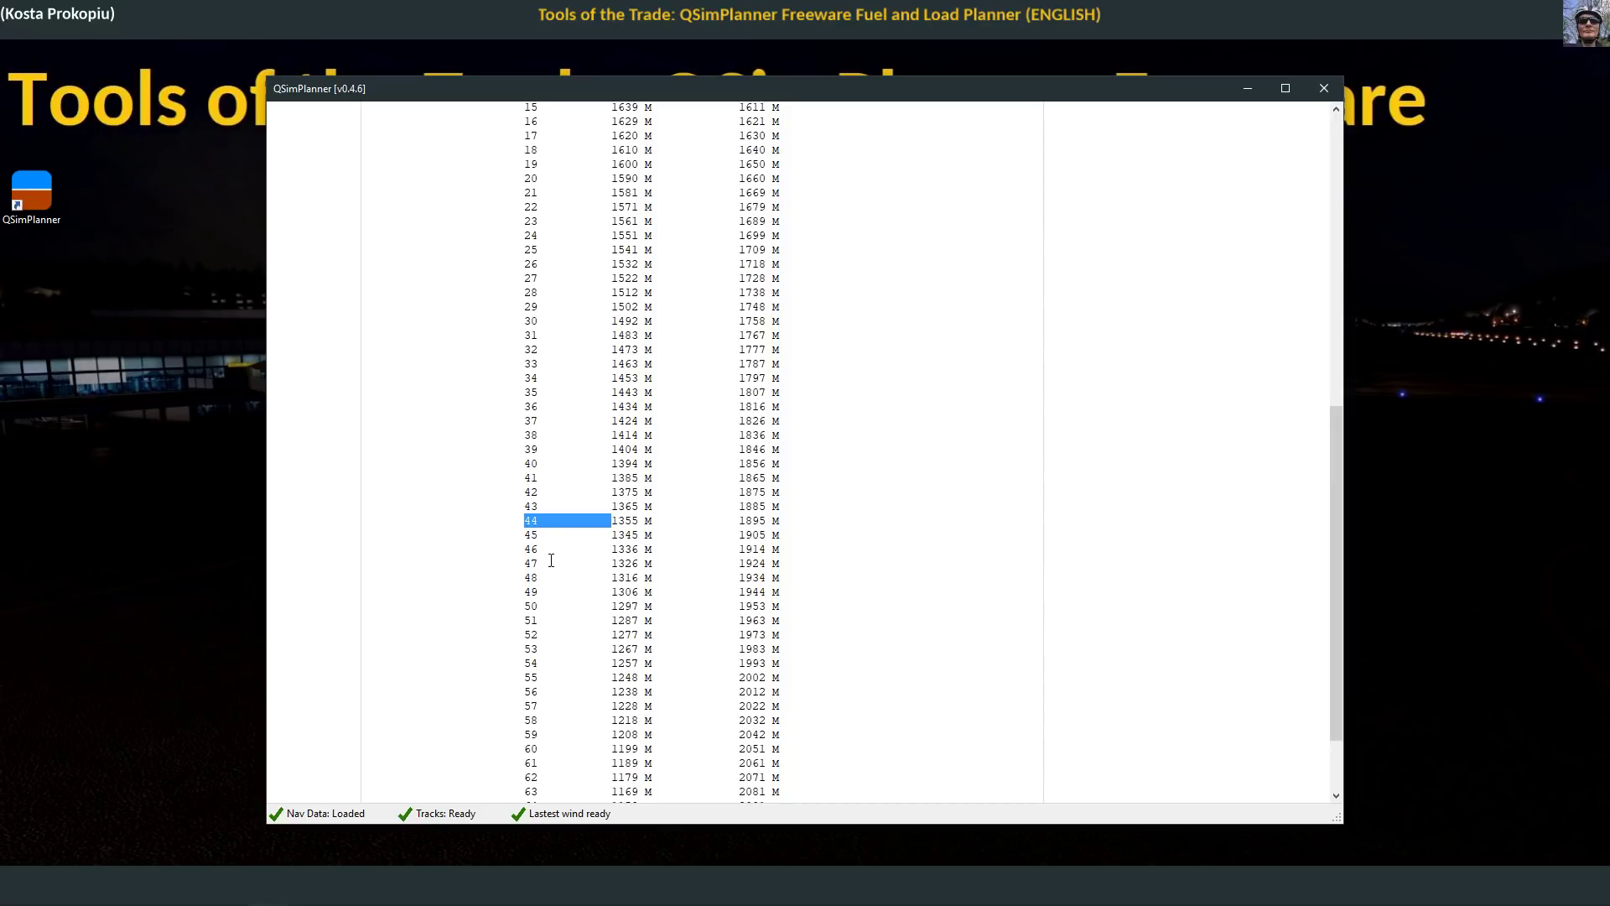
scroll(575, 556, "up", 9)
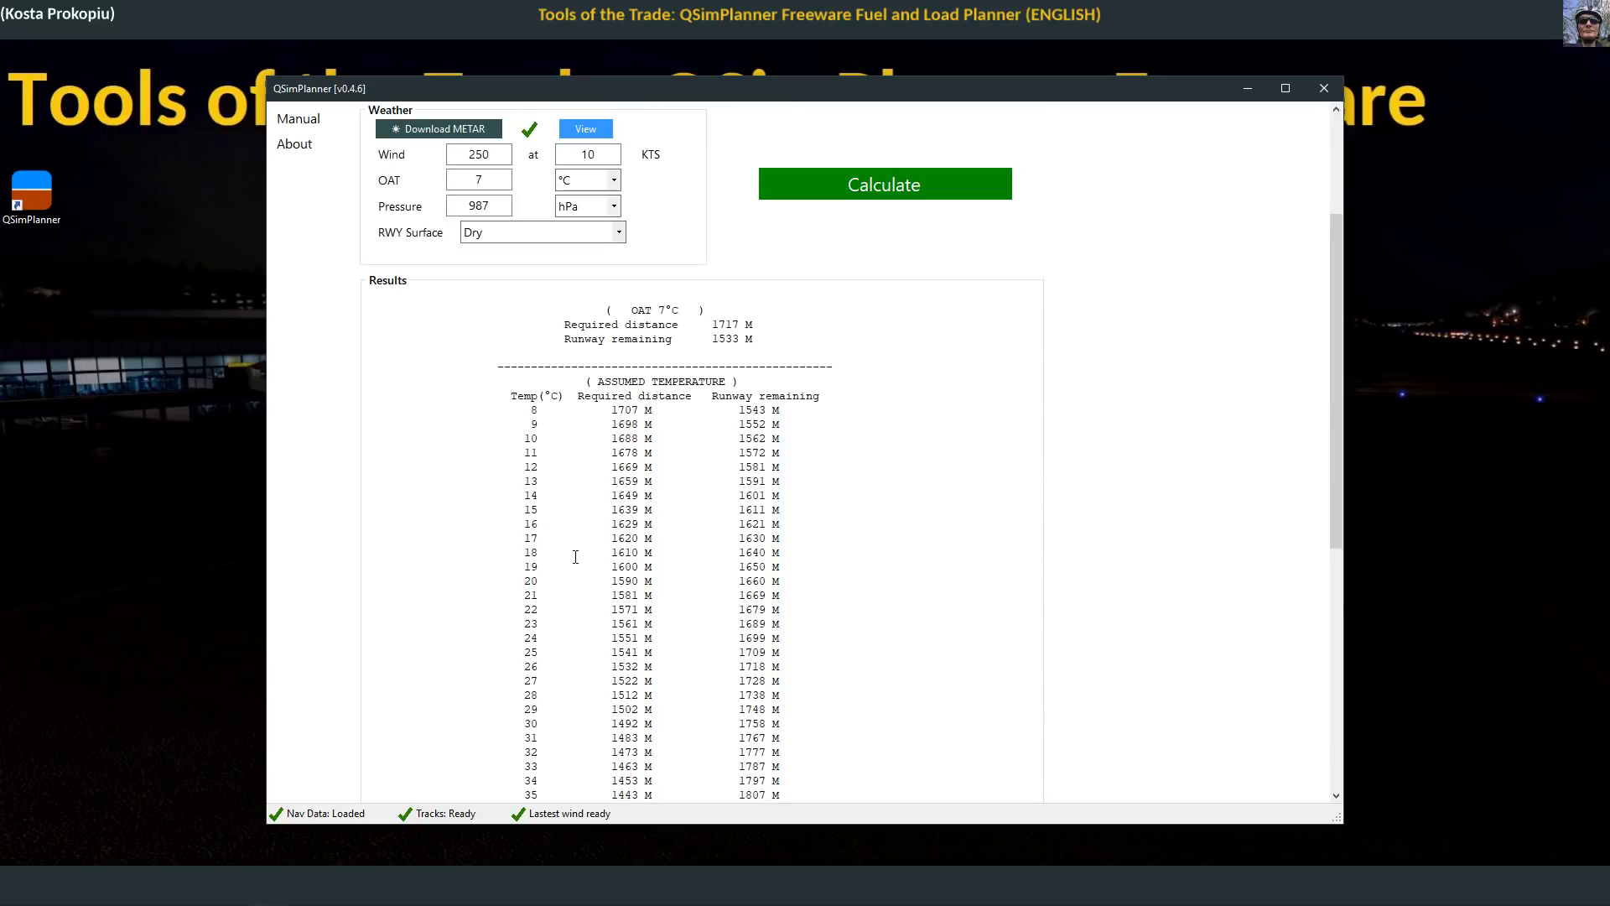
Step: Examine the required distance and runway remaining columns, including the values for 47°C and 48°C
double_click(650, 396)
double_click(802, 397)
scroll(760, 479, "down", 10)
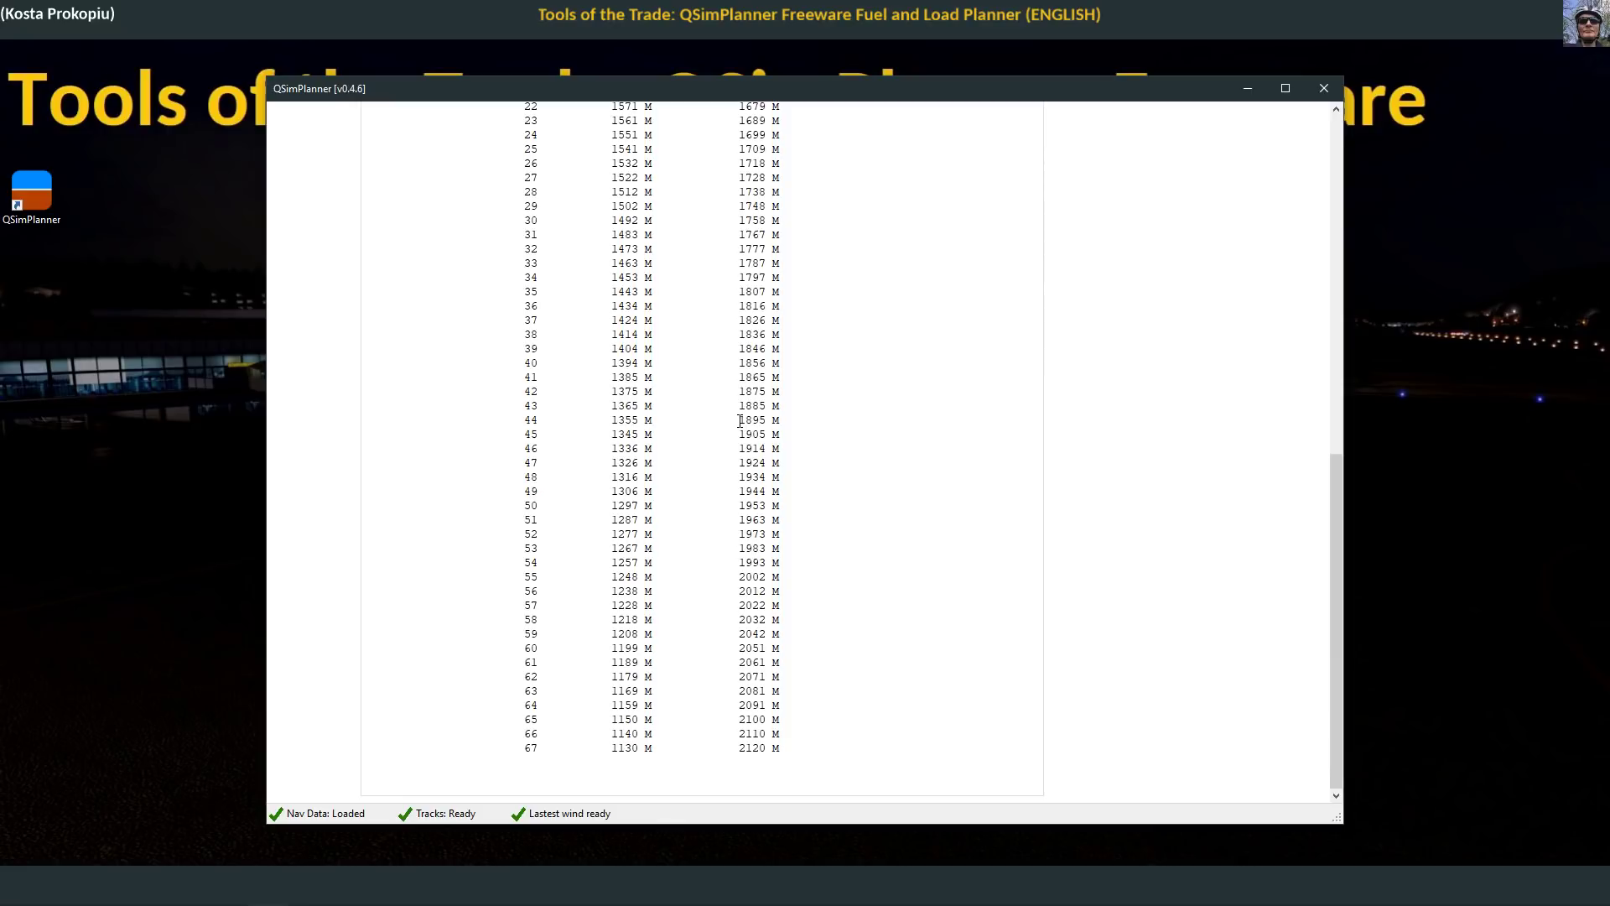
scroll(740, 421, "up", 8)
scroll(605, 615, "down", 6)
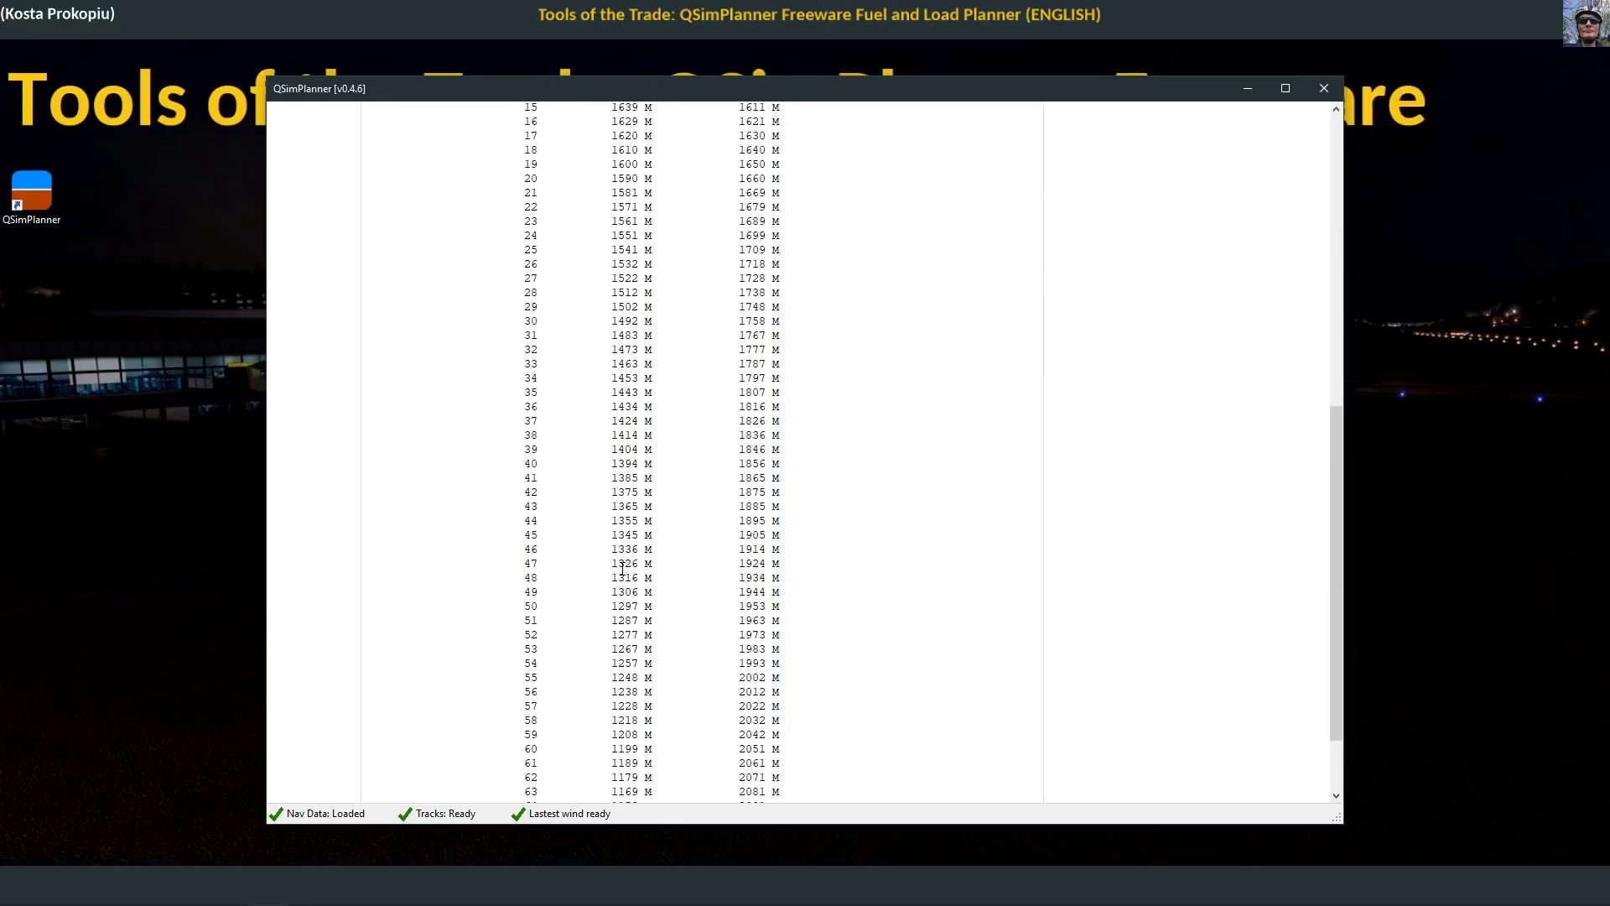
left_click_drag(612, 563, 683, 578)
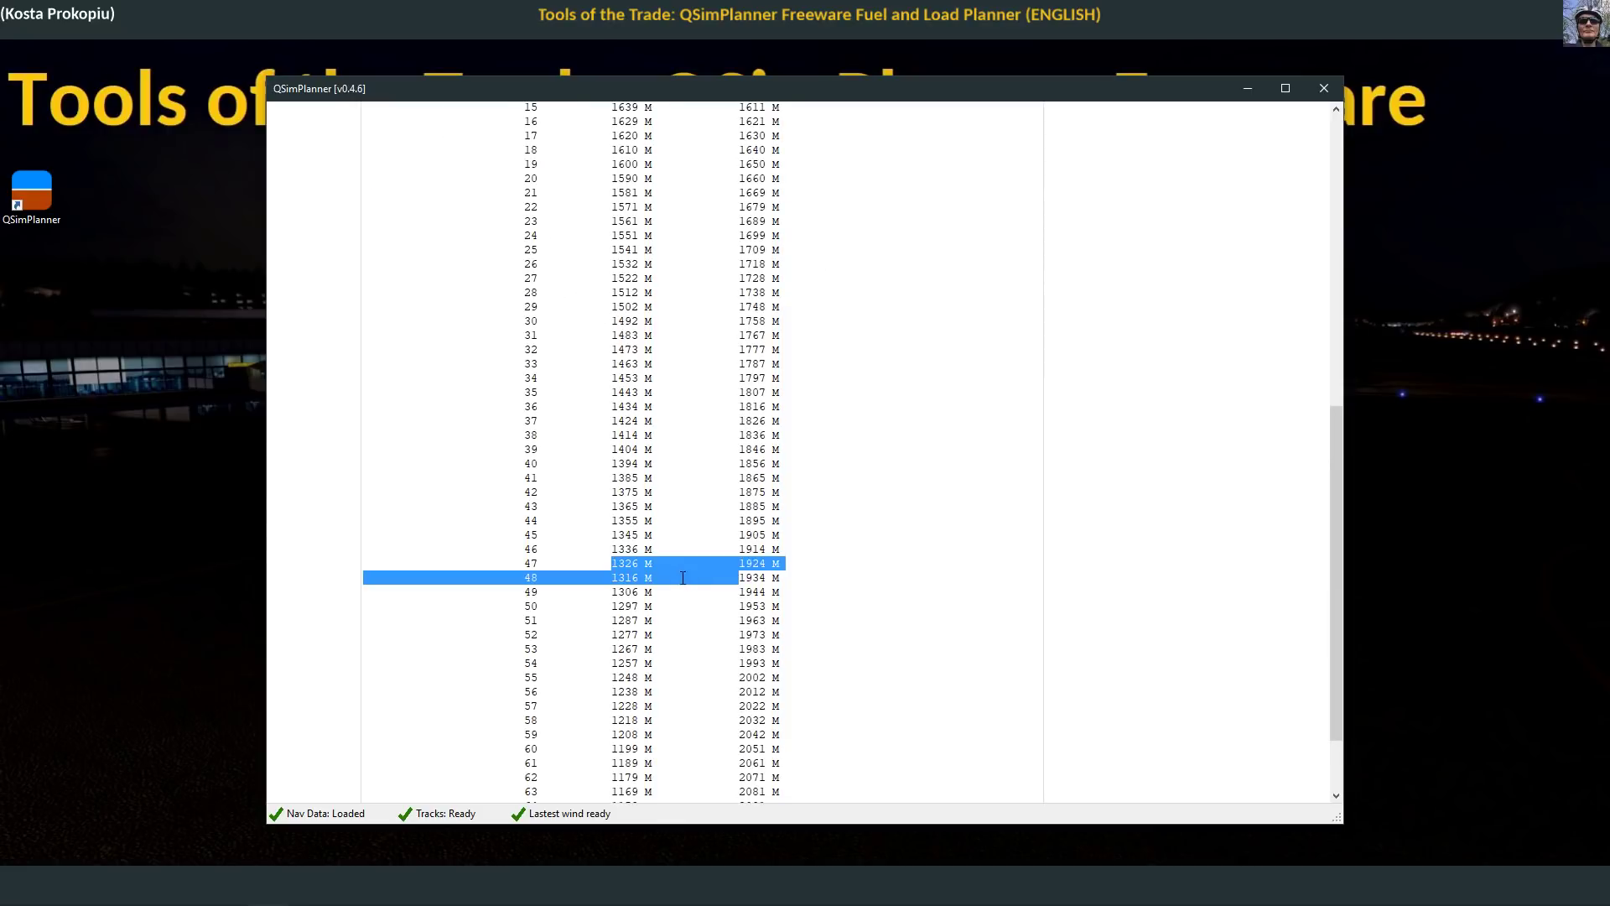
left_click(615, 563)
scroll(620, 554, "up", 8)
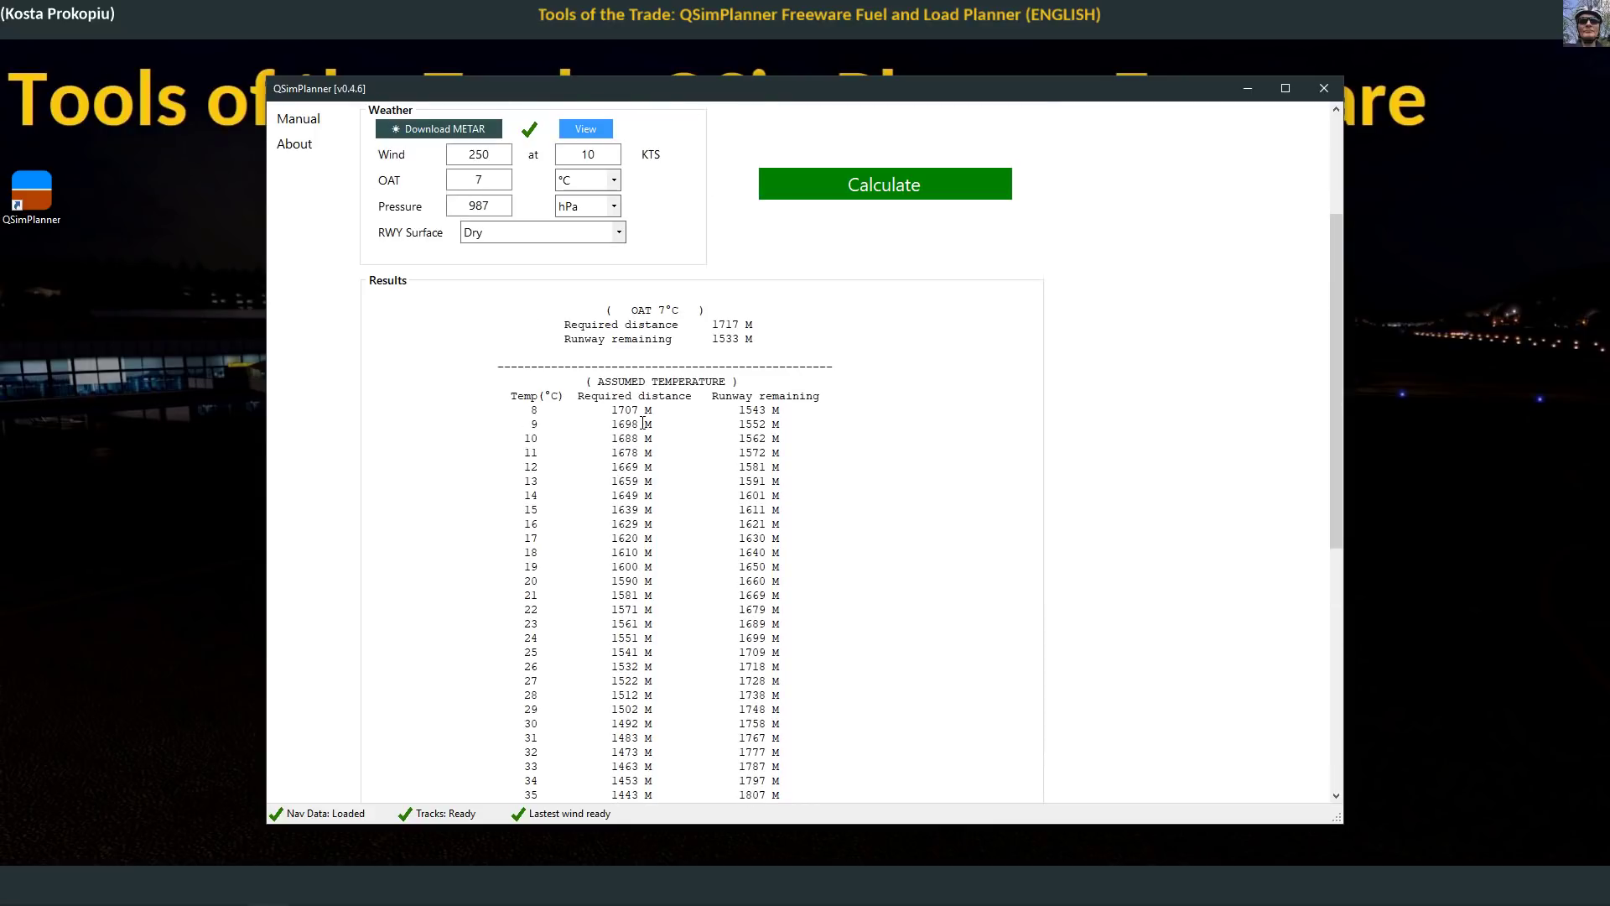
Step: Match the required distance column to the 44°C assumed temperature row
double_click(641, 397)
scroll(606, 632, "down", 8)
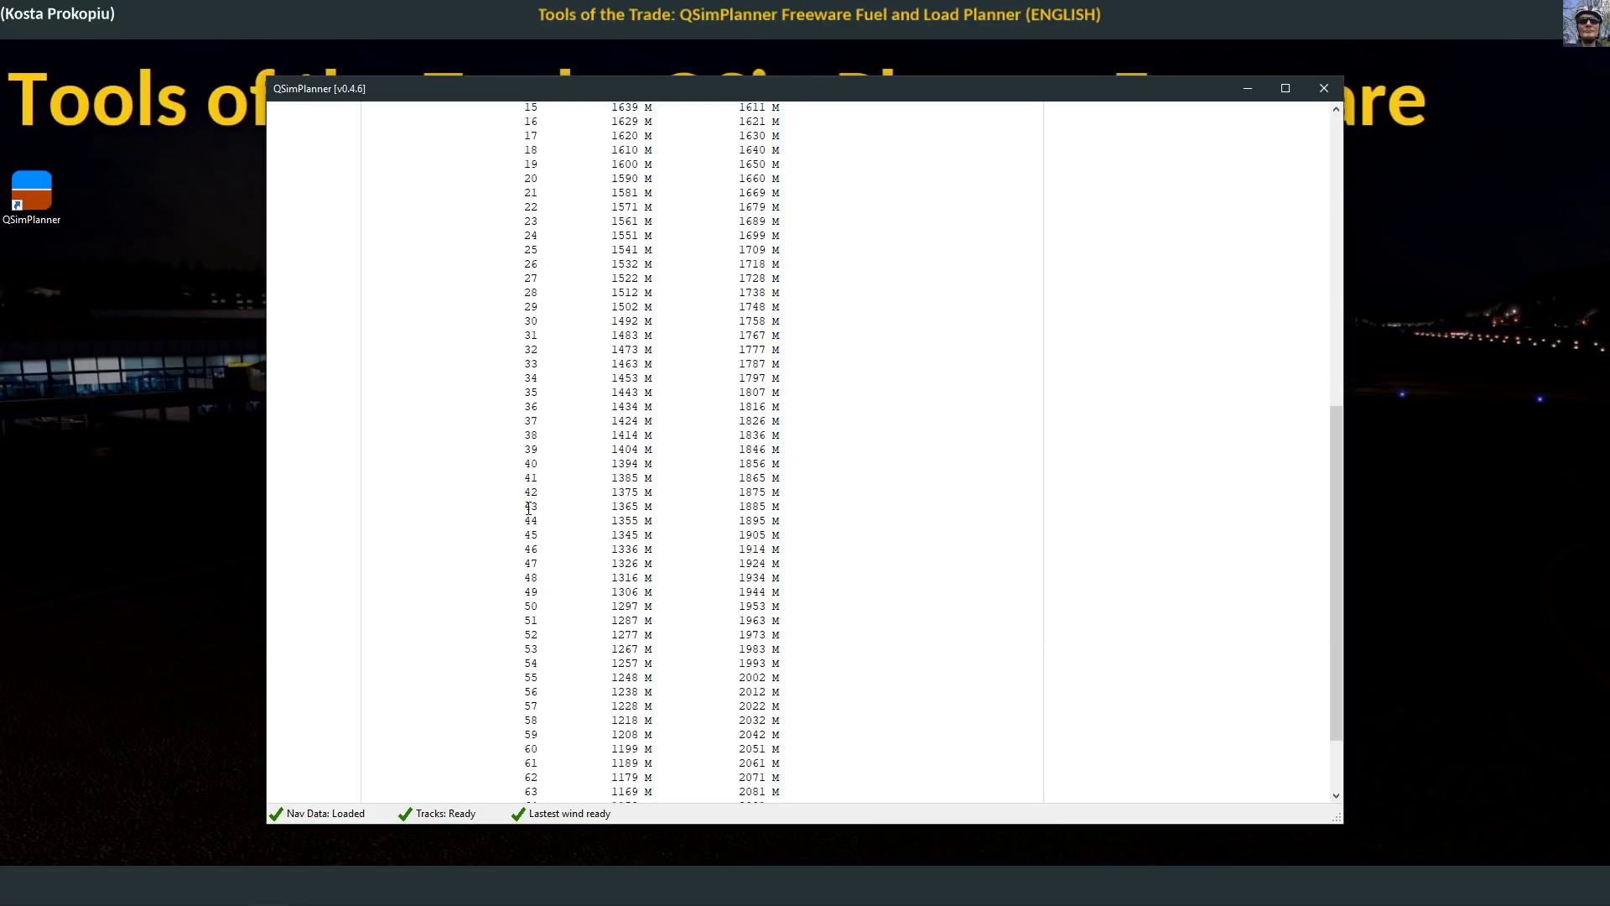
double_click(526, 520)
double_click(627, 520)
scroll(635, 637, "down", 3)
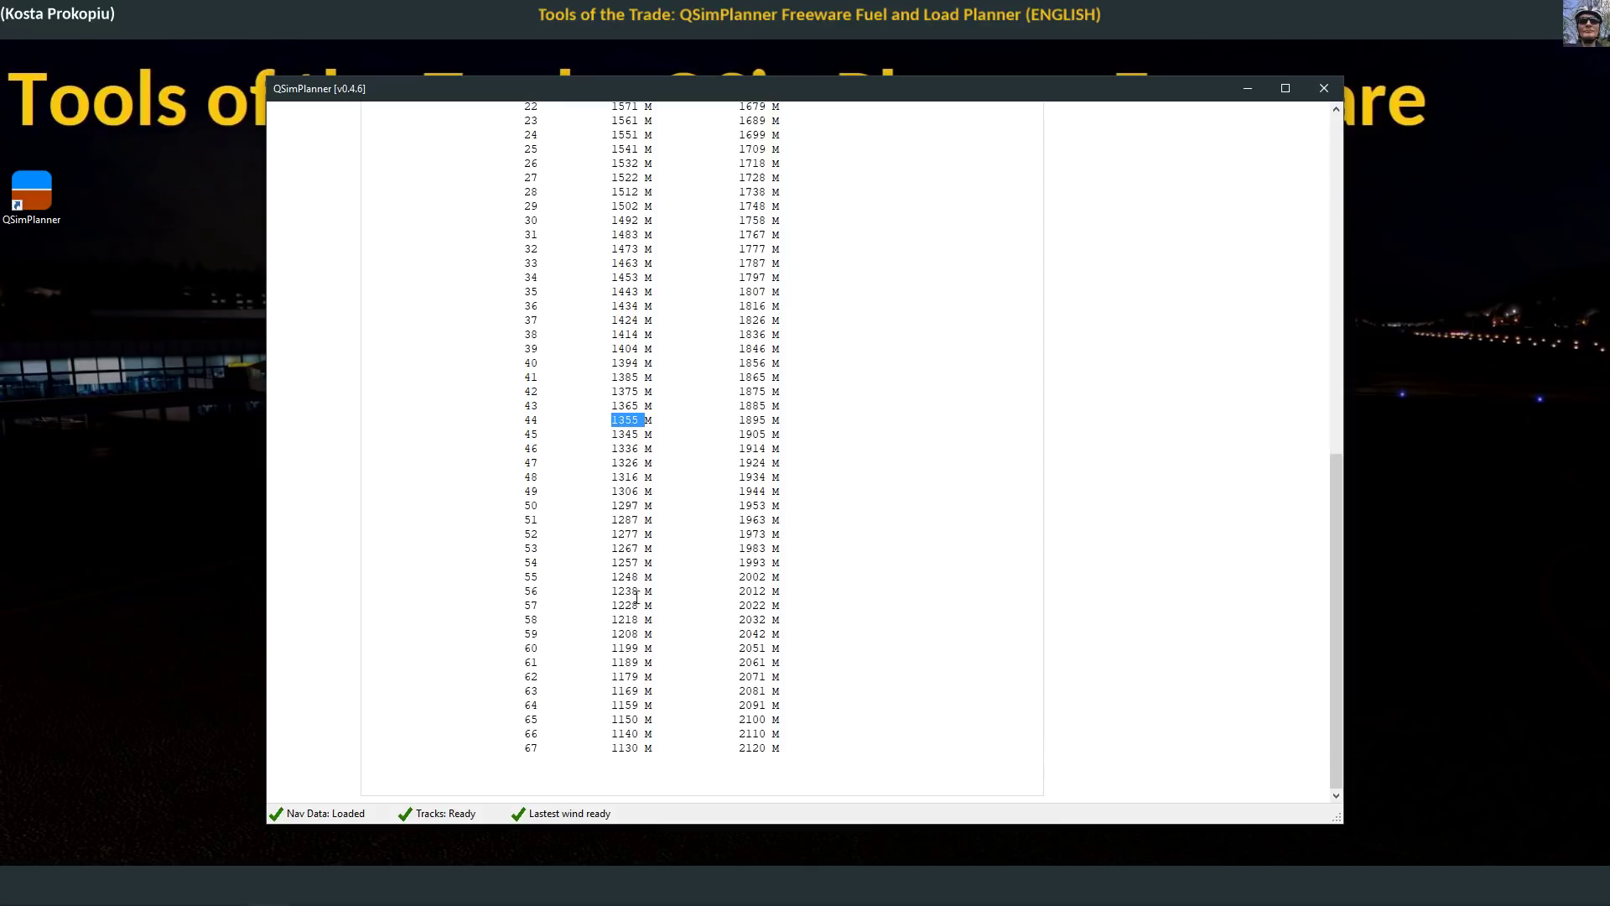
Step: Inspect the required distance and remaining runway for the highest assumed temperature, 67°C, against the start of the takeoff results
double_click(621, 746)
double_click(531, 745)
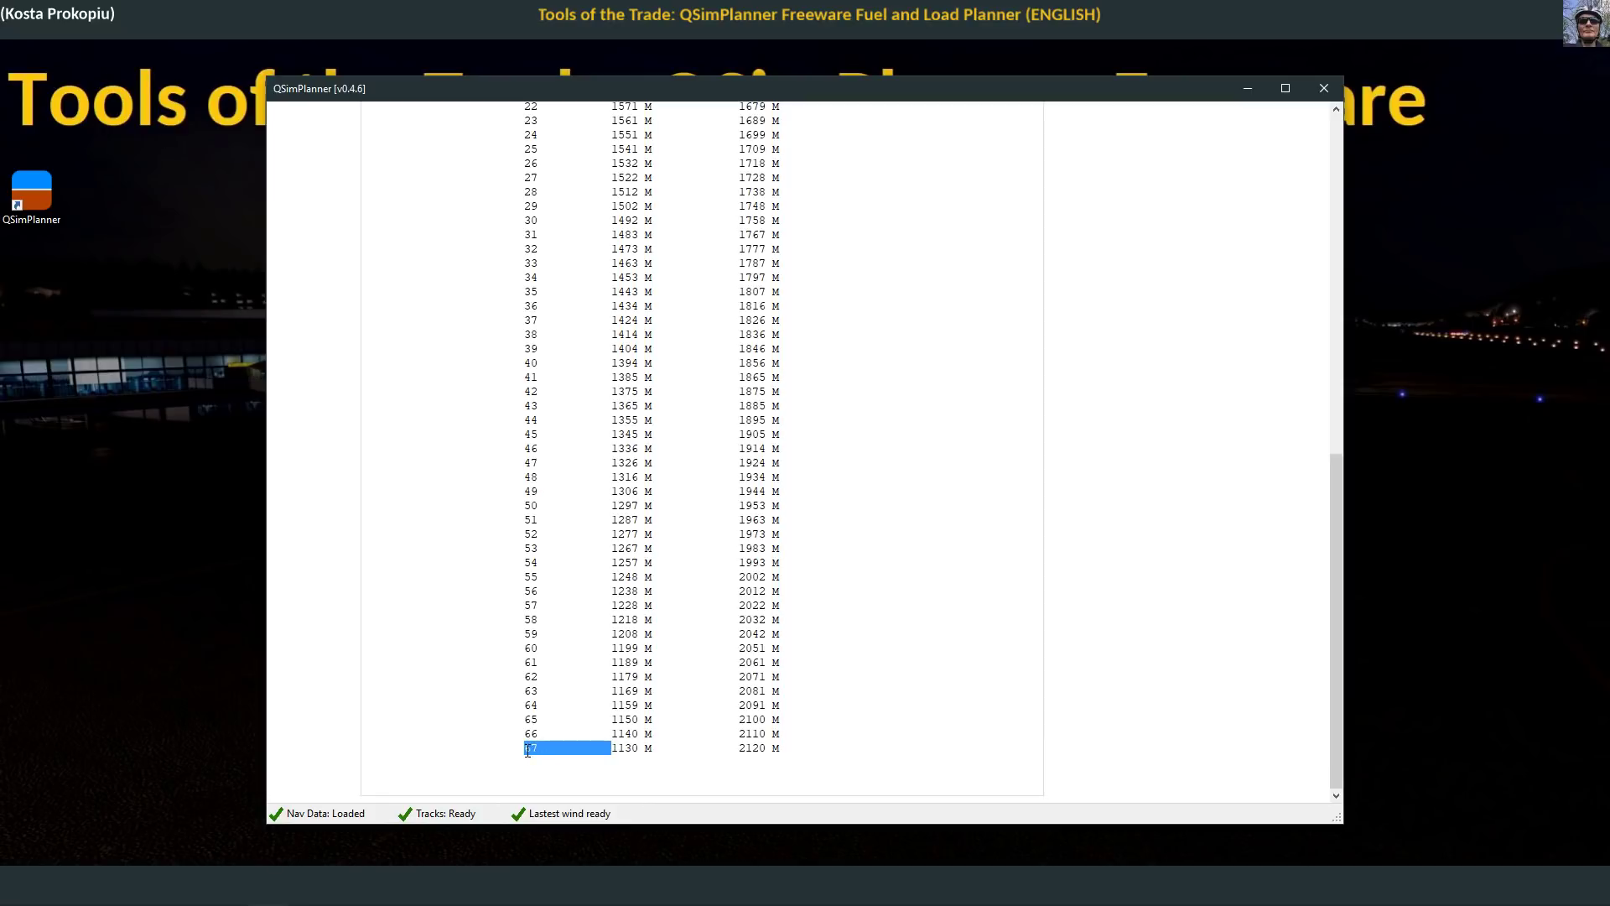
double_click(757, 750)
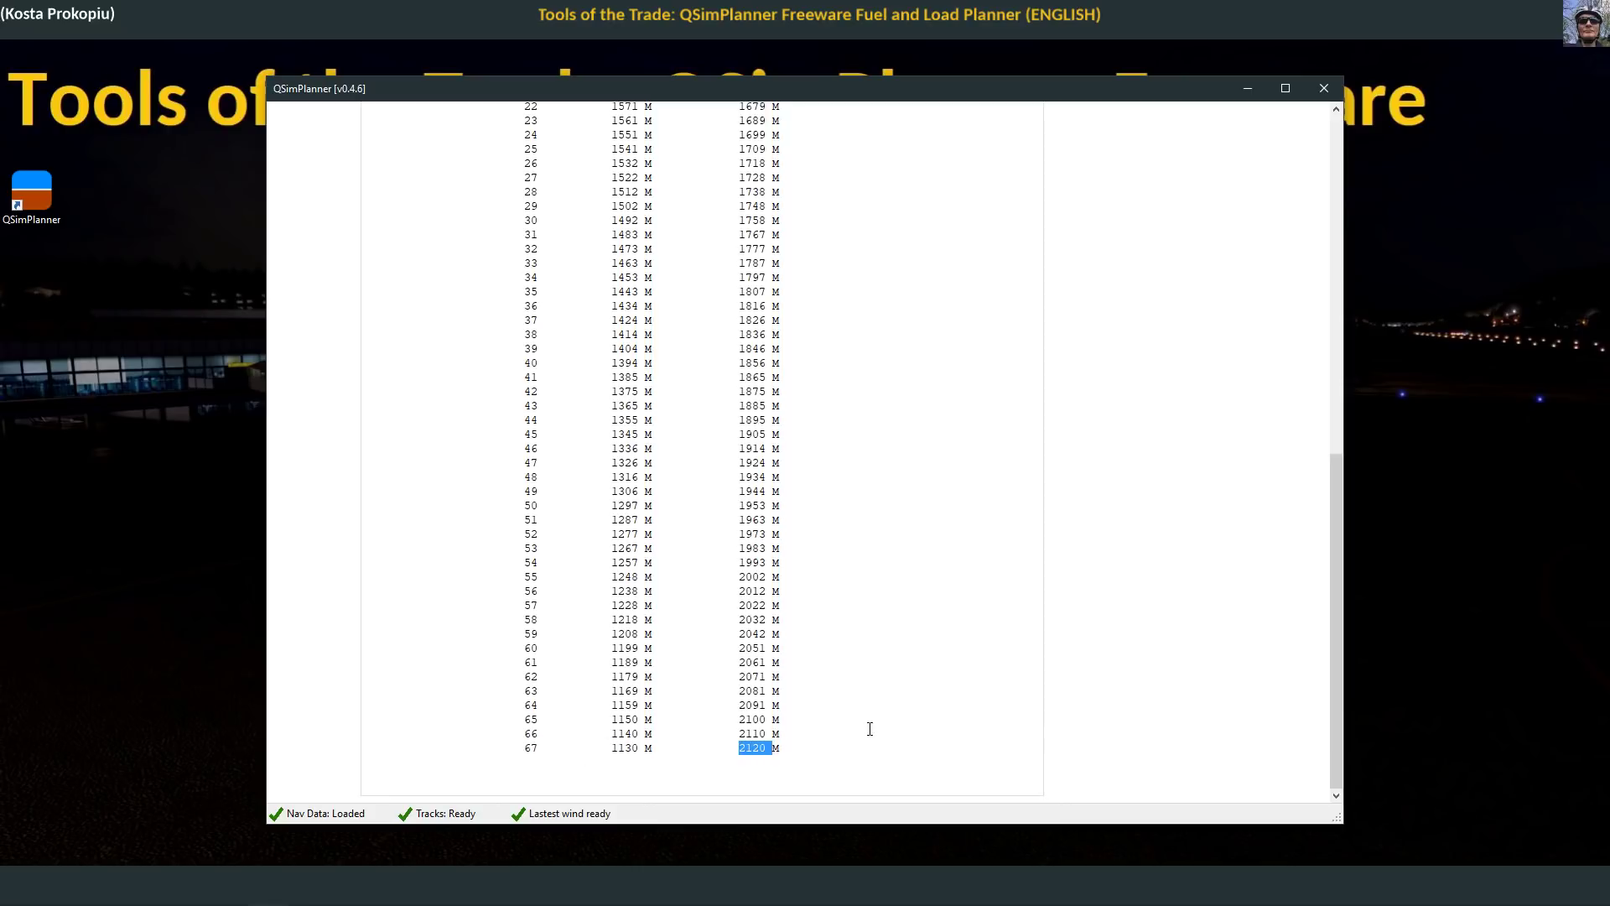
scroll(870, 729, "up", 8)
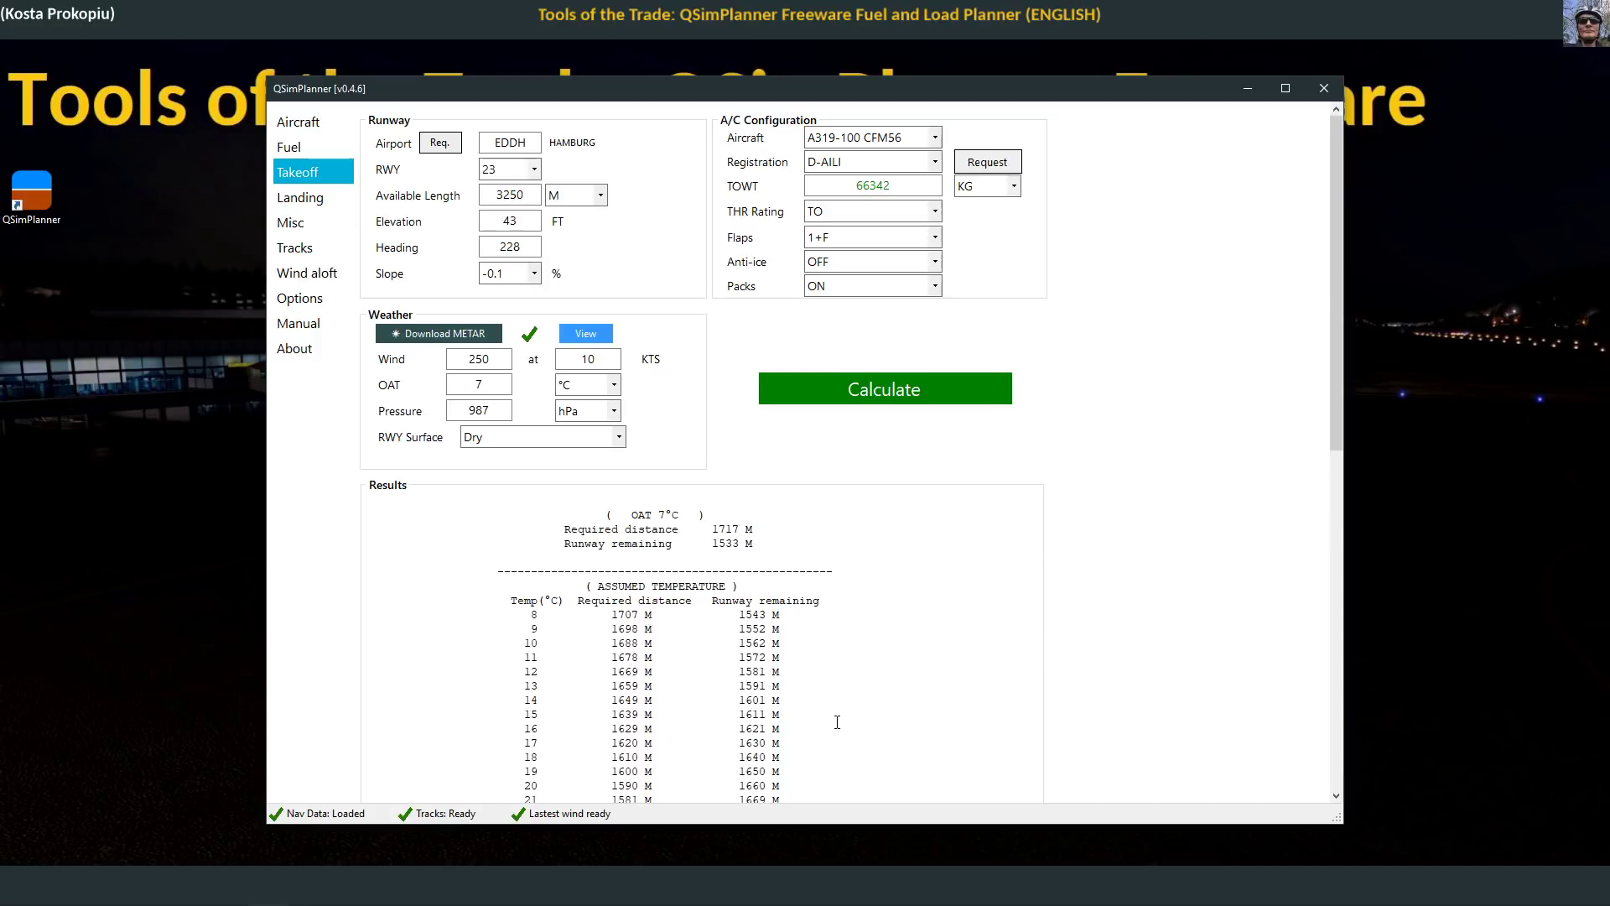
scroll(837, 722, "down", 4)
scroll(837, 722, "up", 4)
scroll(837, 722, "down", 6)
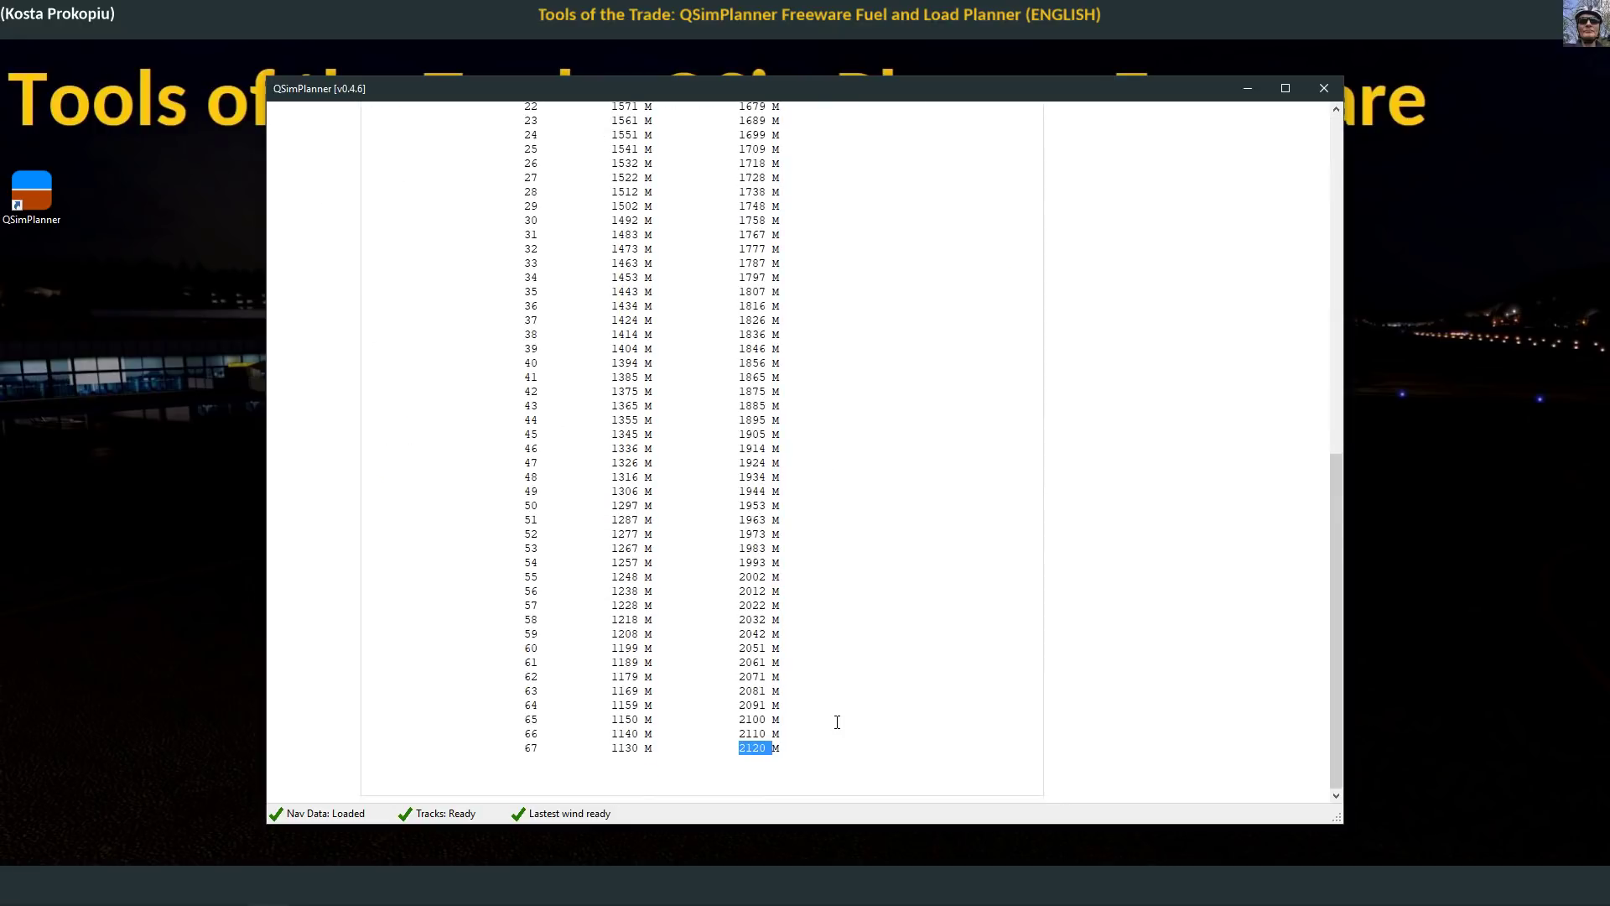
scroll(837, 722, "up", 6)
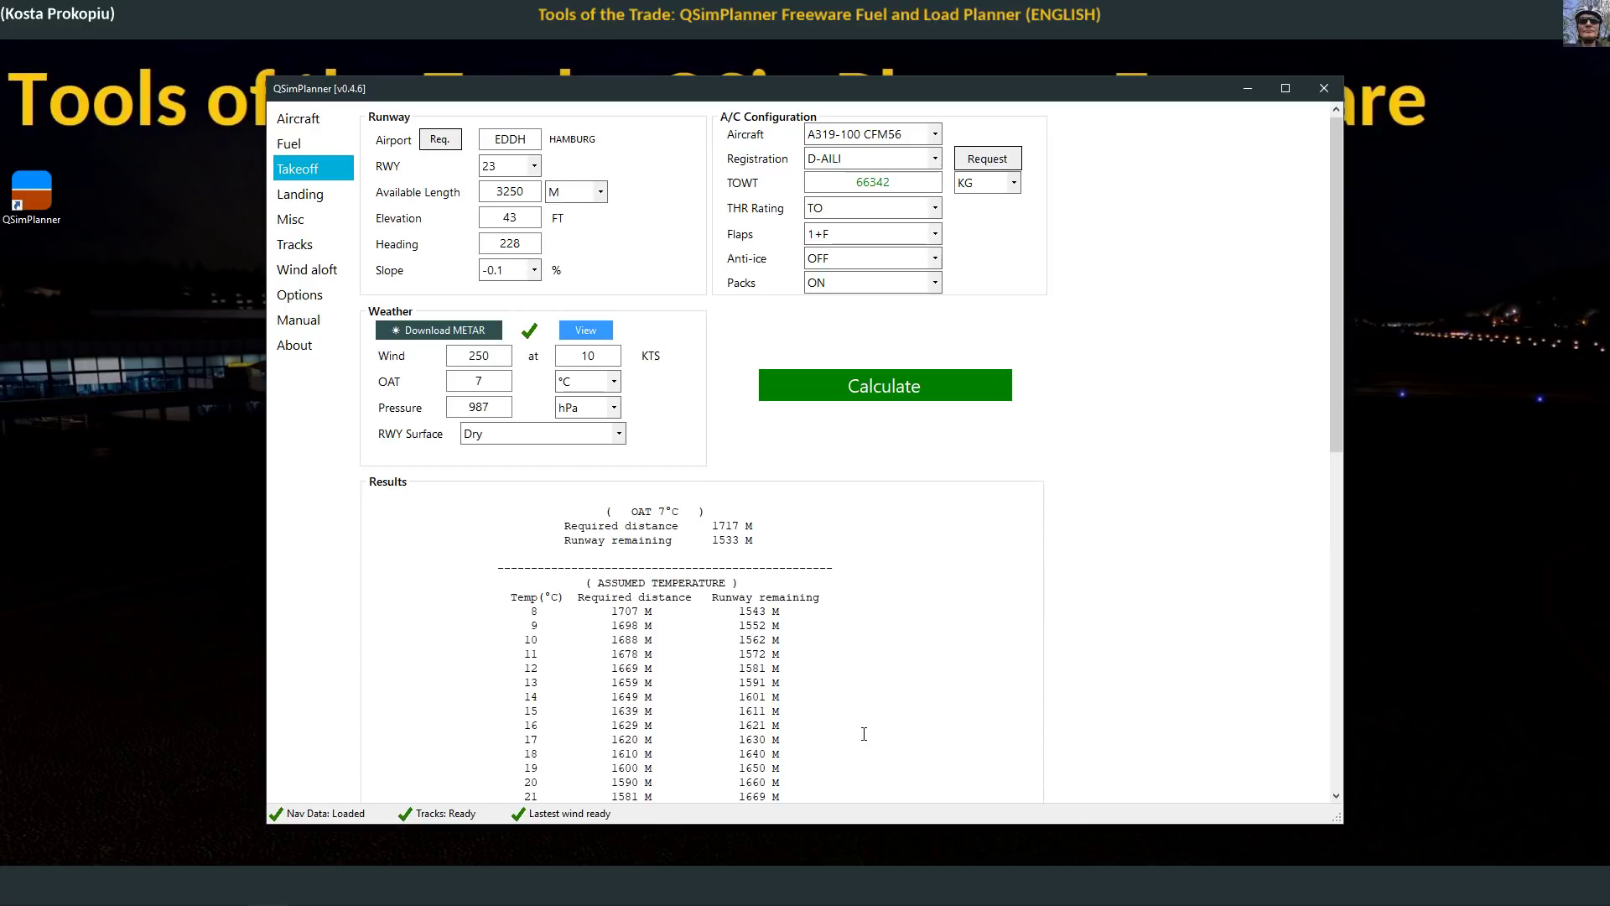
Step: Request the destination airport BIKF for the landing calculation and review the available length, elevation and heading of runway 10
left_click(304, 193)
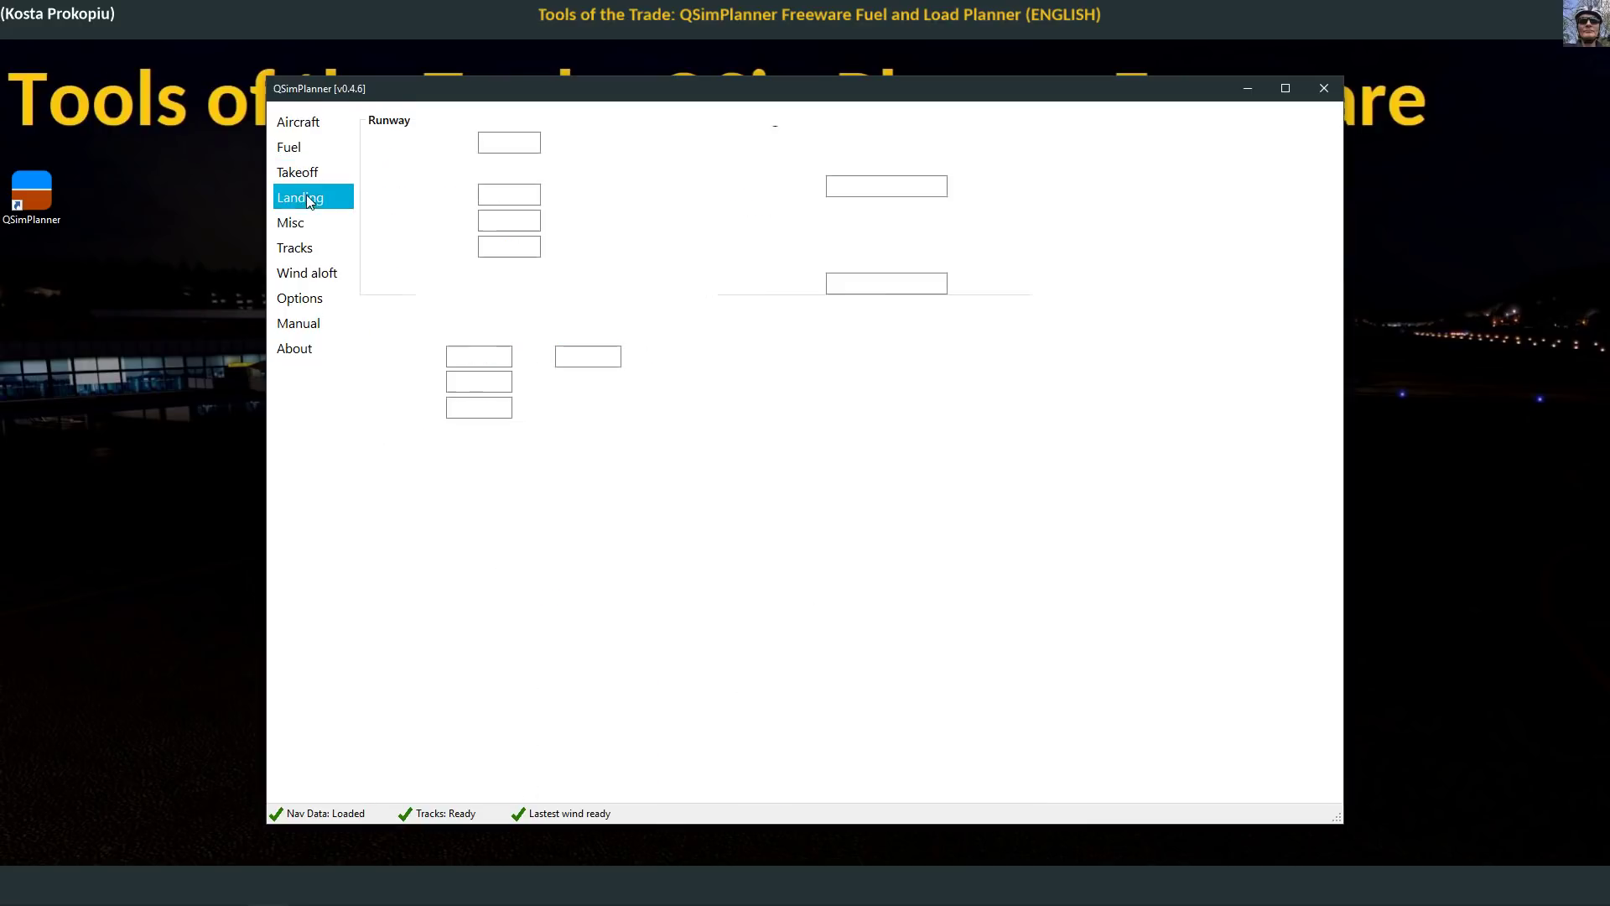
left_click(438, 148)
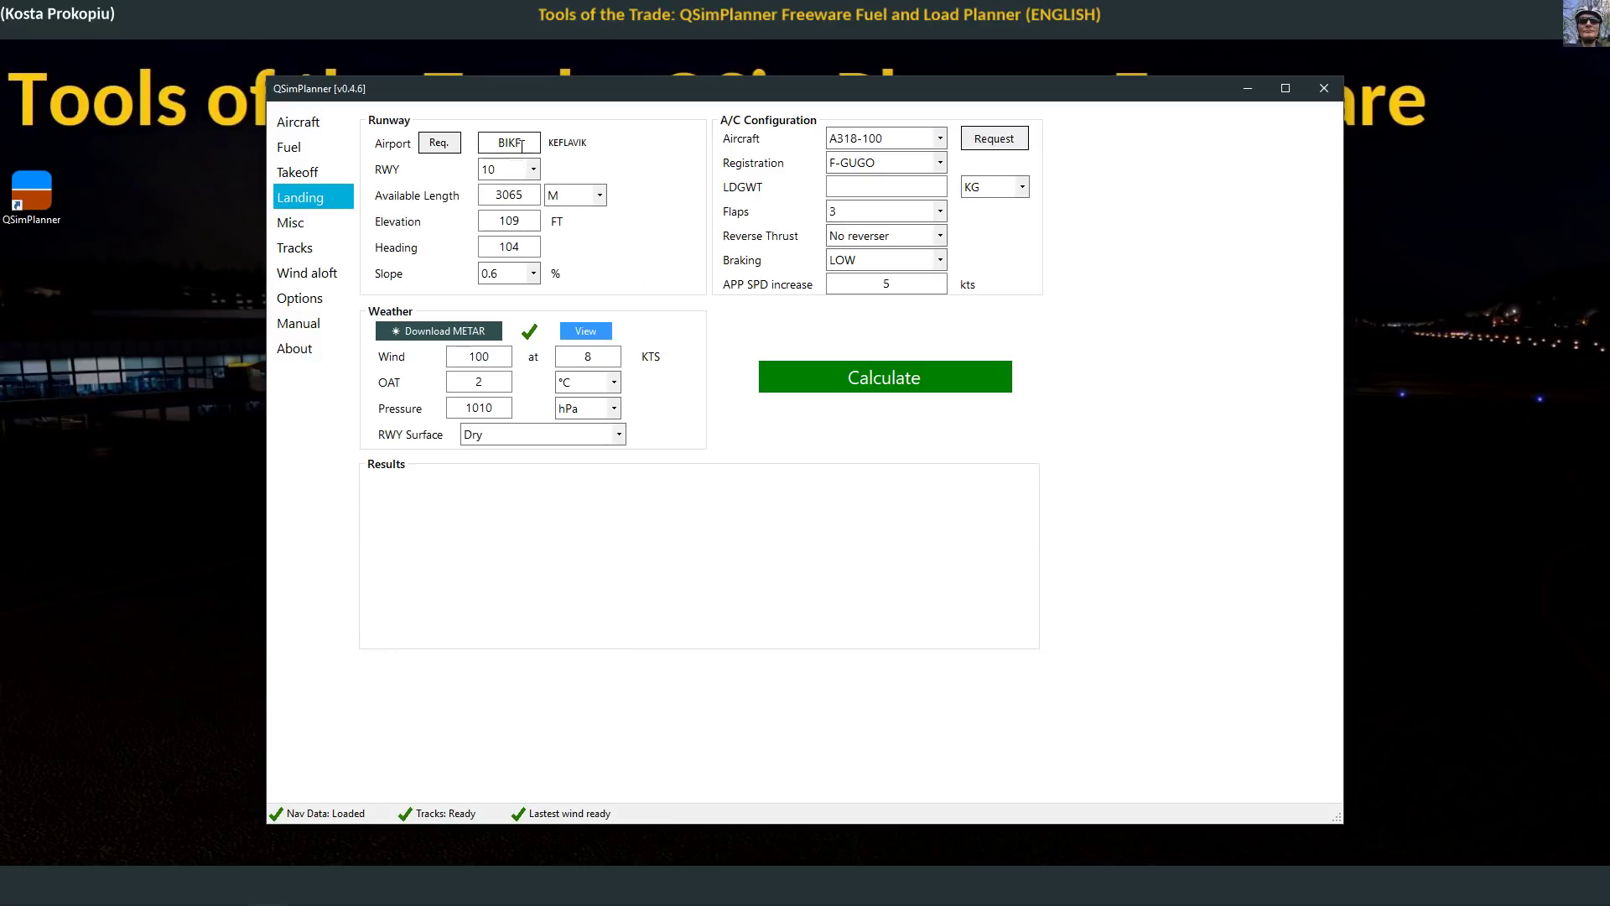
double_click(509, 195)
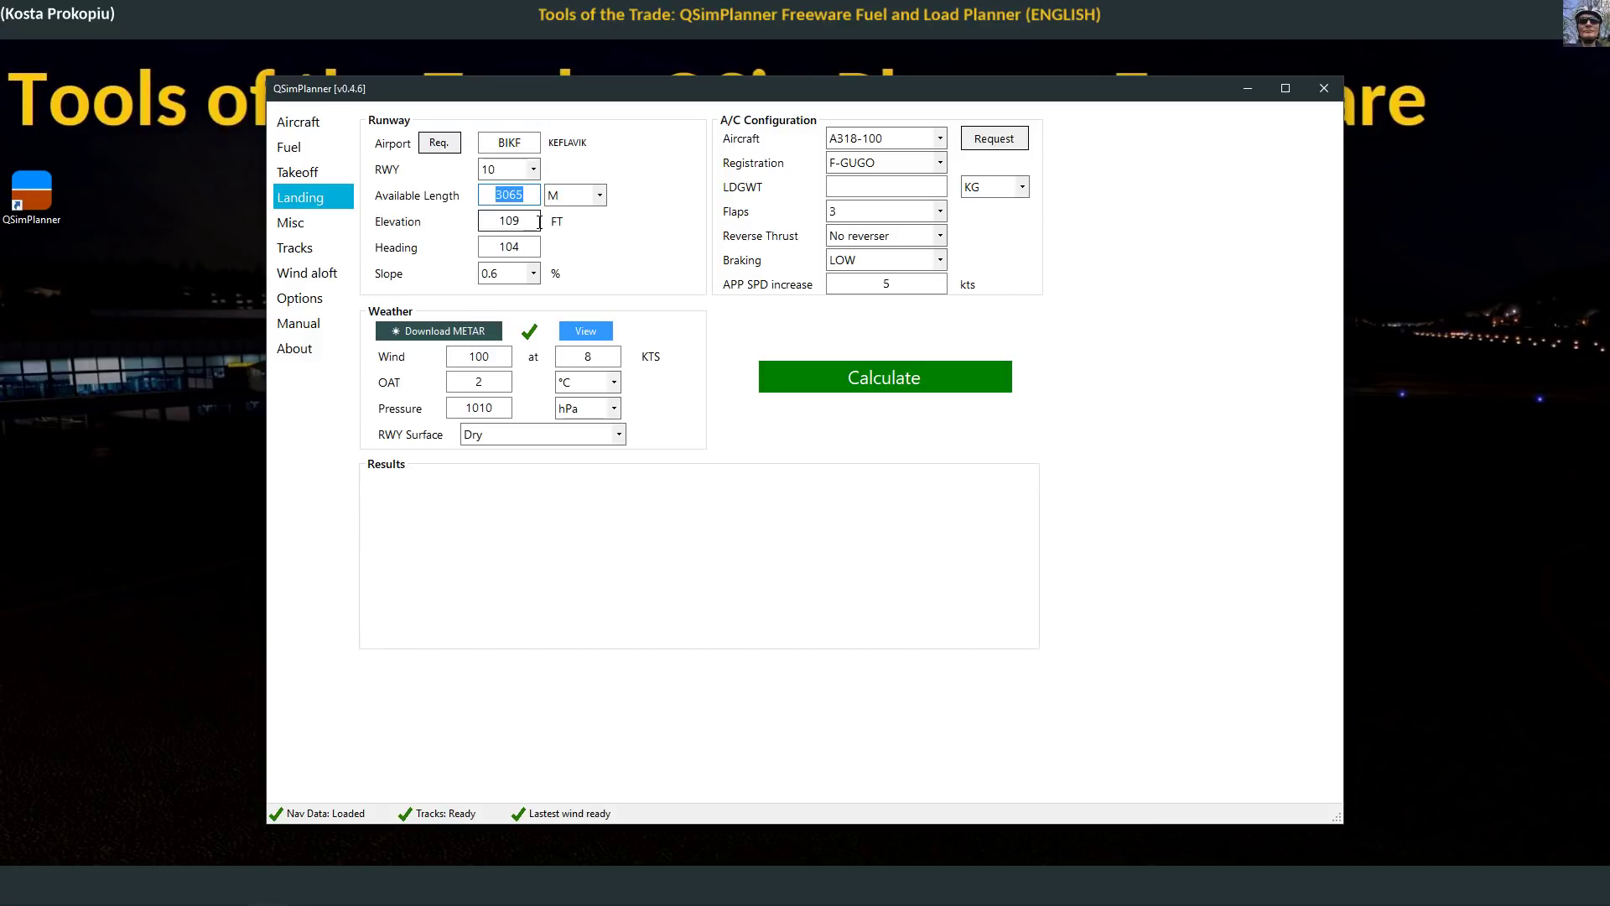
left_click(503, 221)
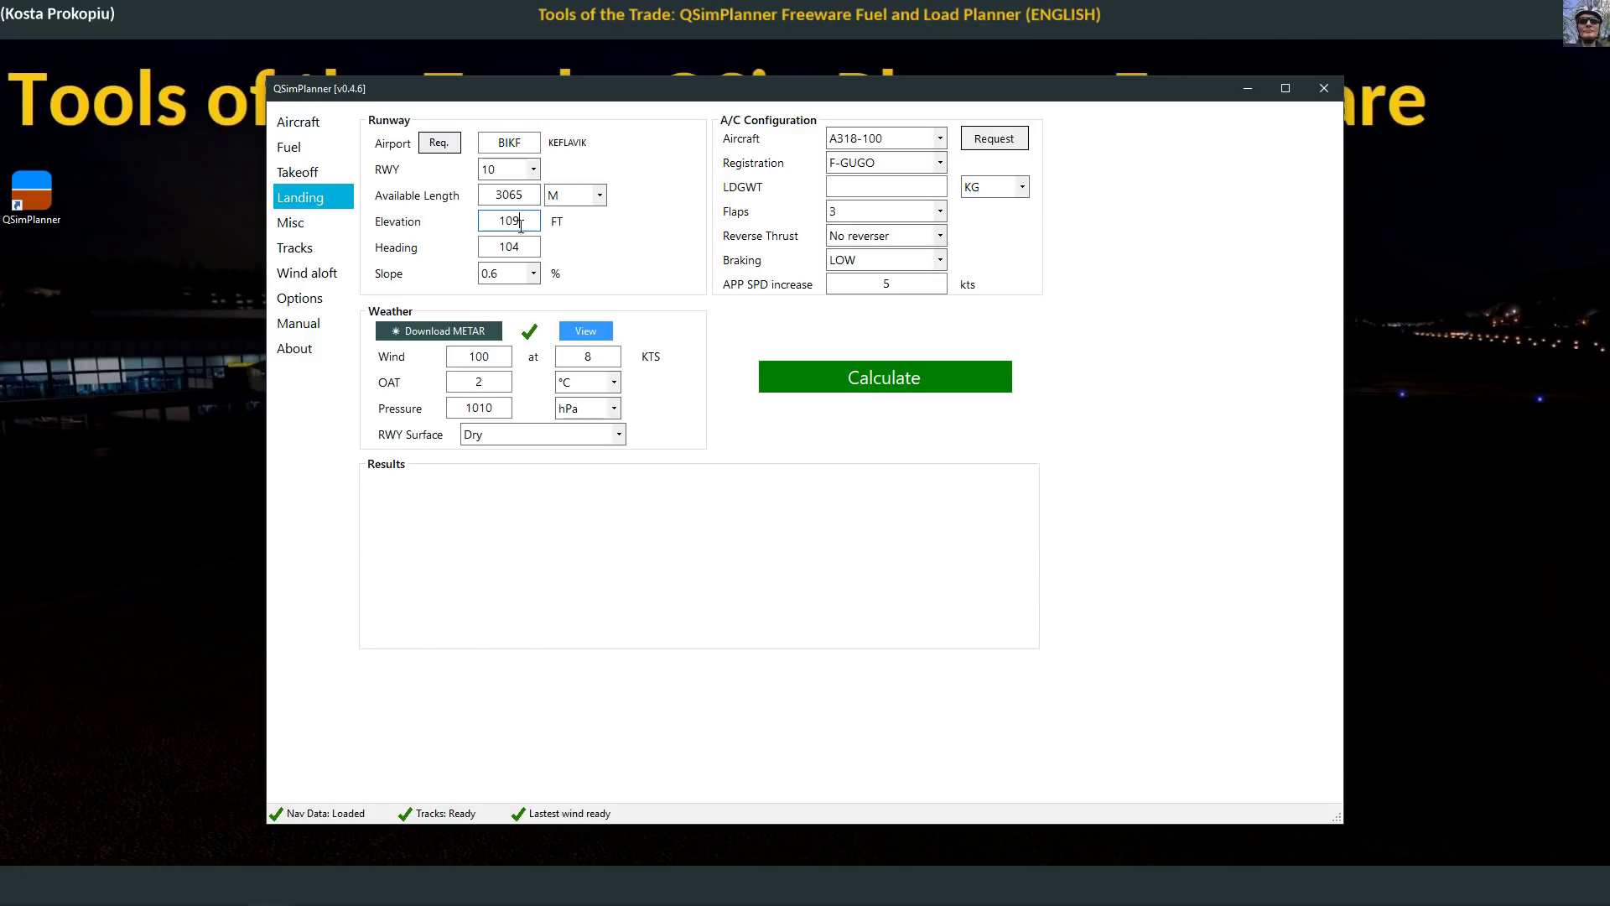
left_click(488, 251)
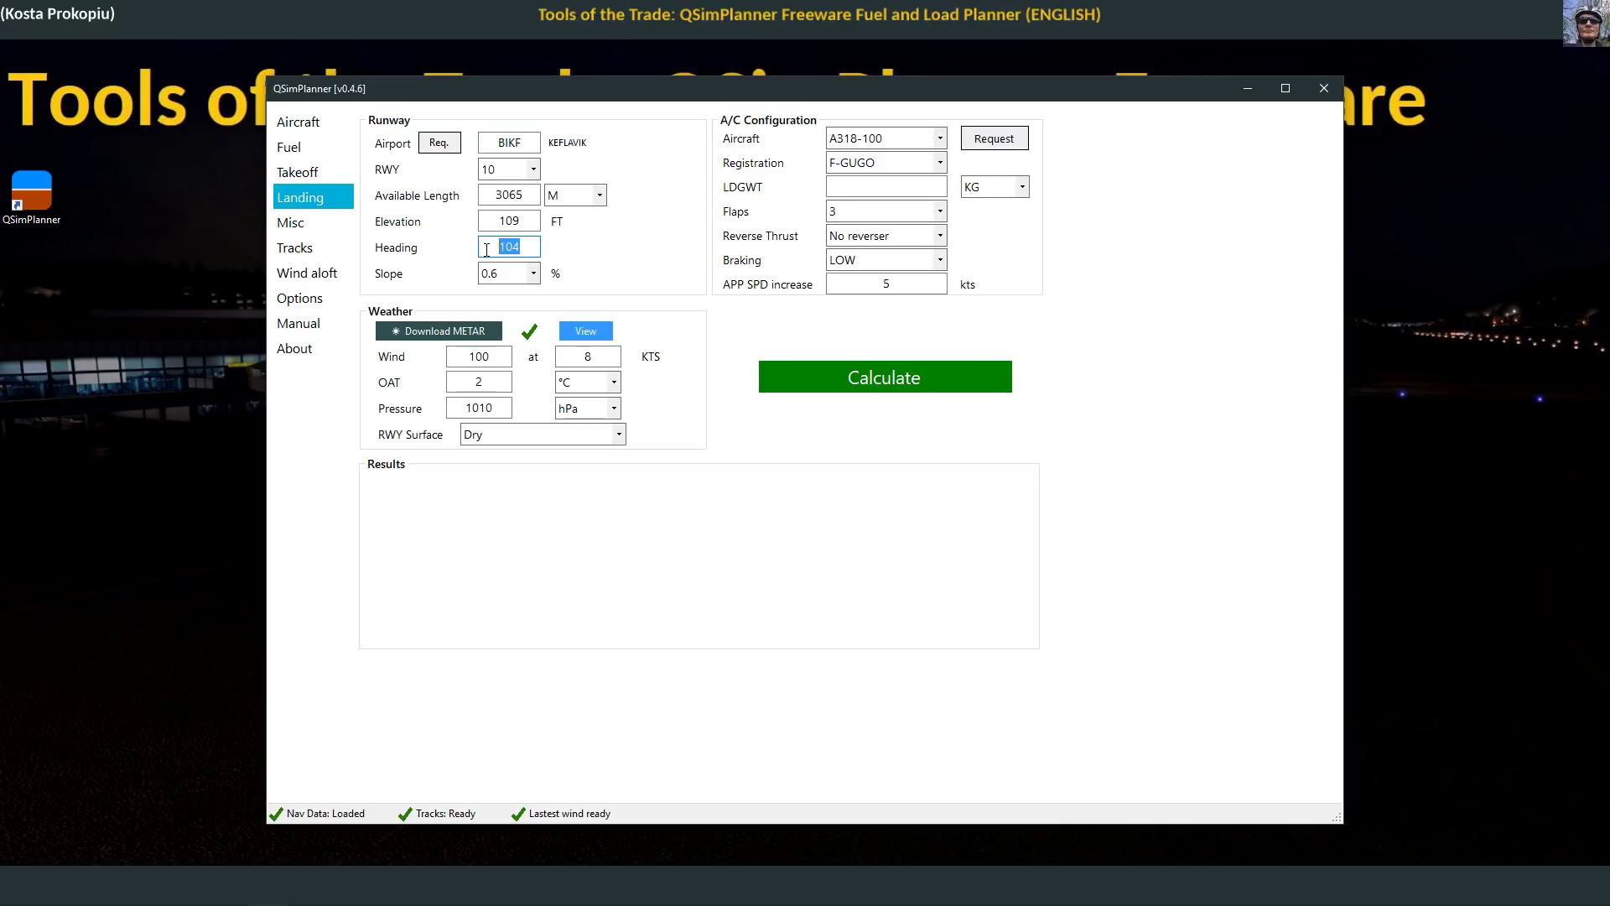
left_click(940, 139)
left_click(996, 144)
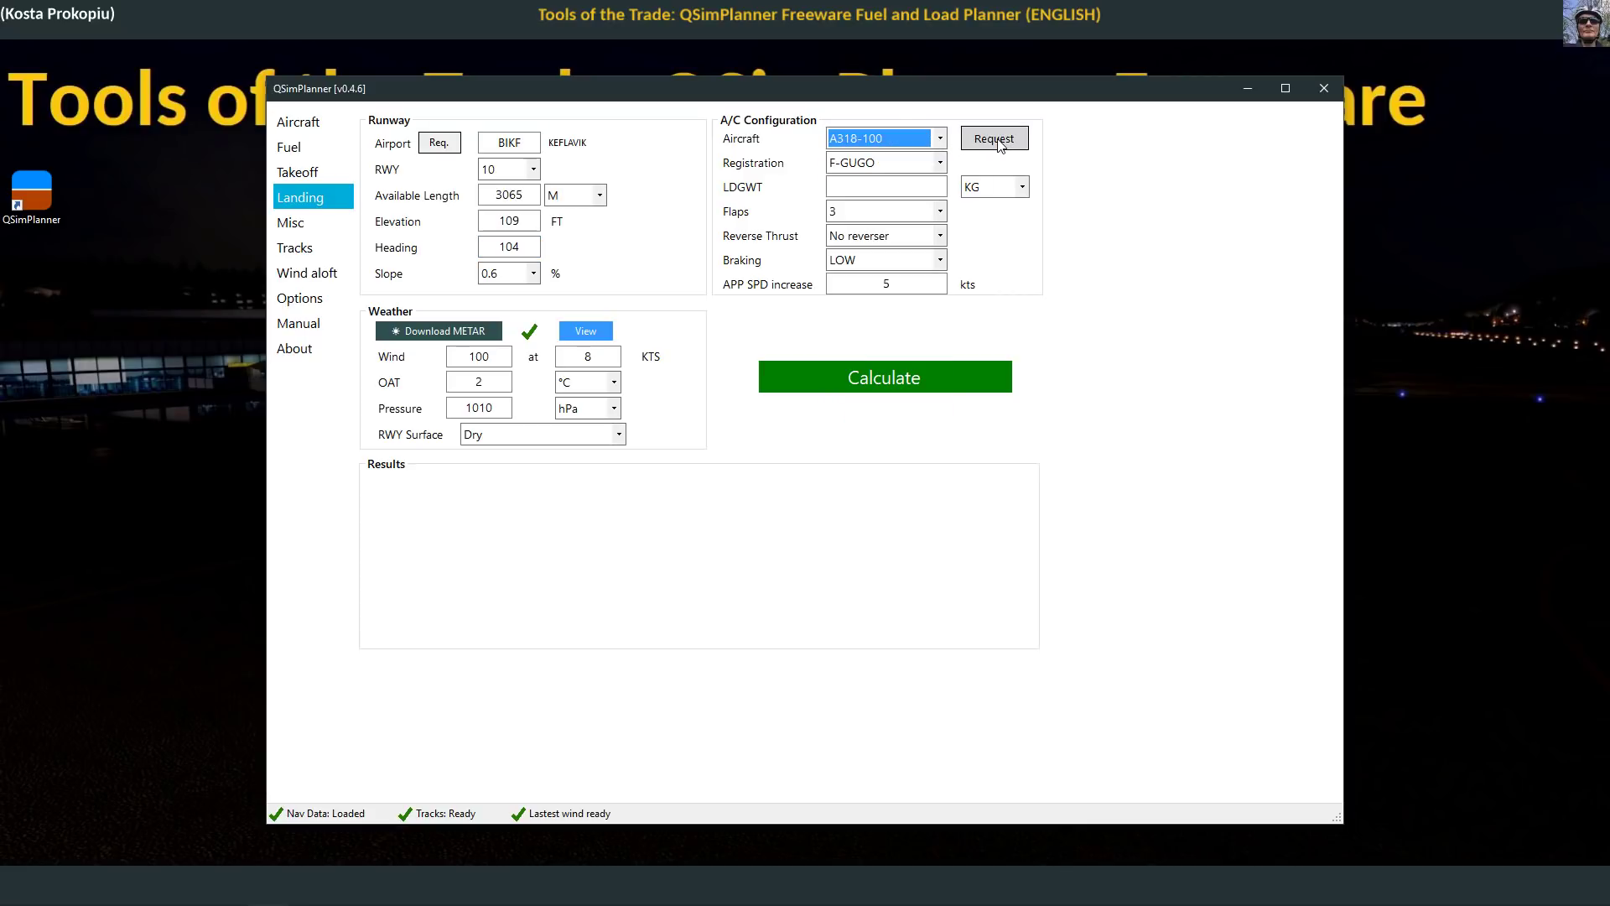
left_click(996, 139)
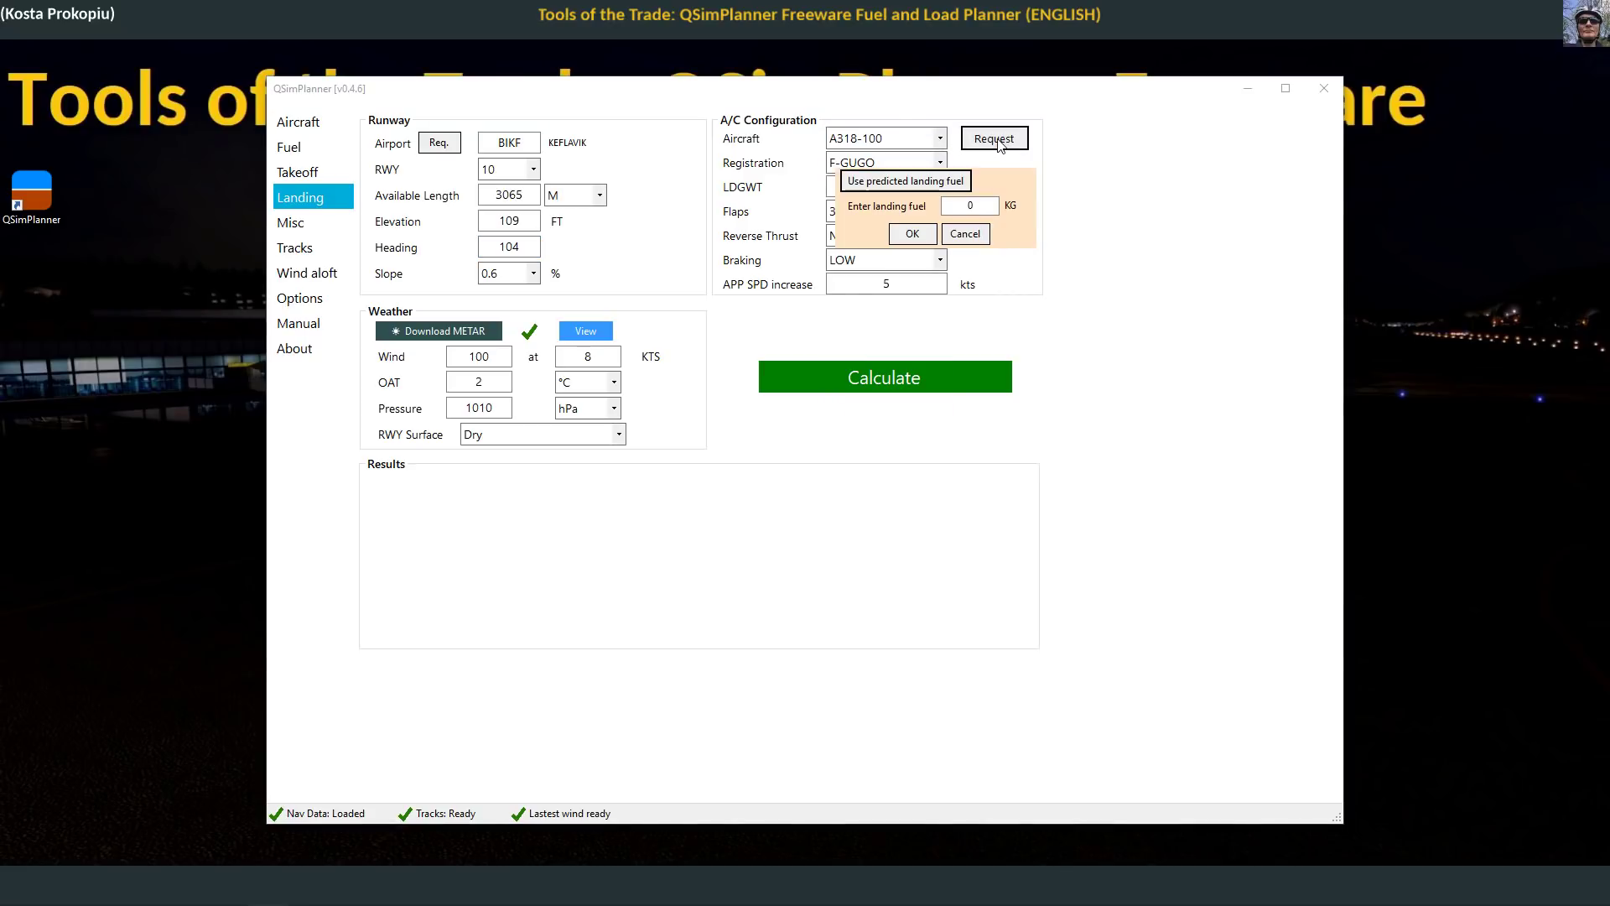
left_click(965, 234)
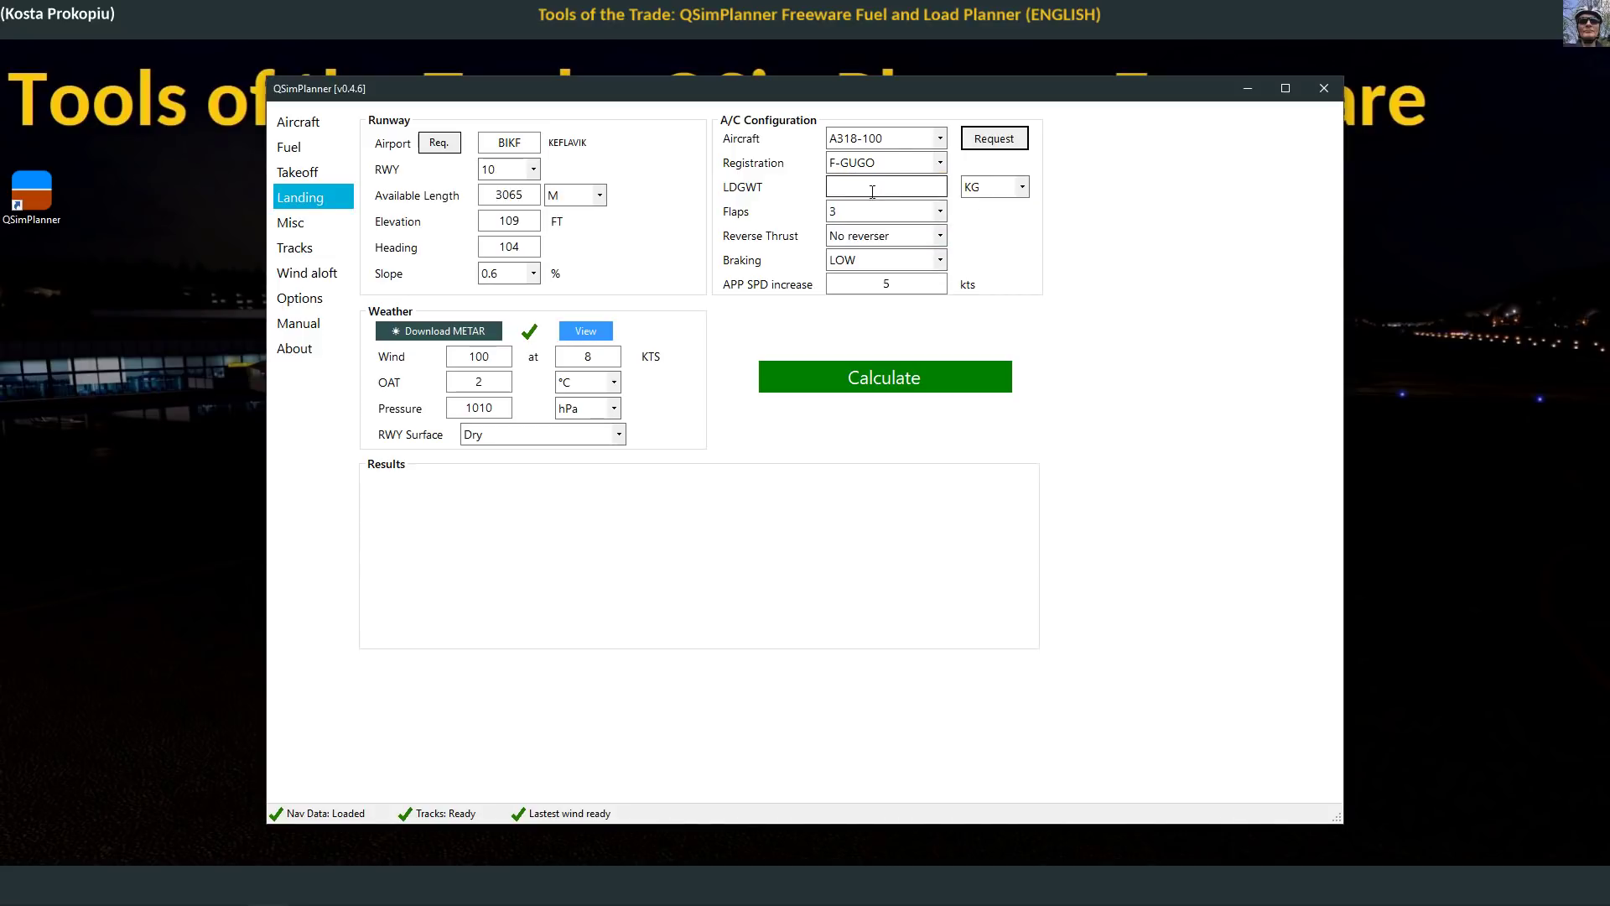
Step: Select the A319-100 CFM56 for the landing calculation and request its landing weight using the predicted landing fuel
left_click(887, 144)
left_click(864, 166)
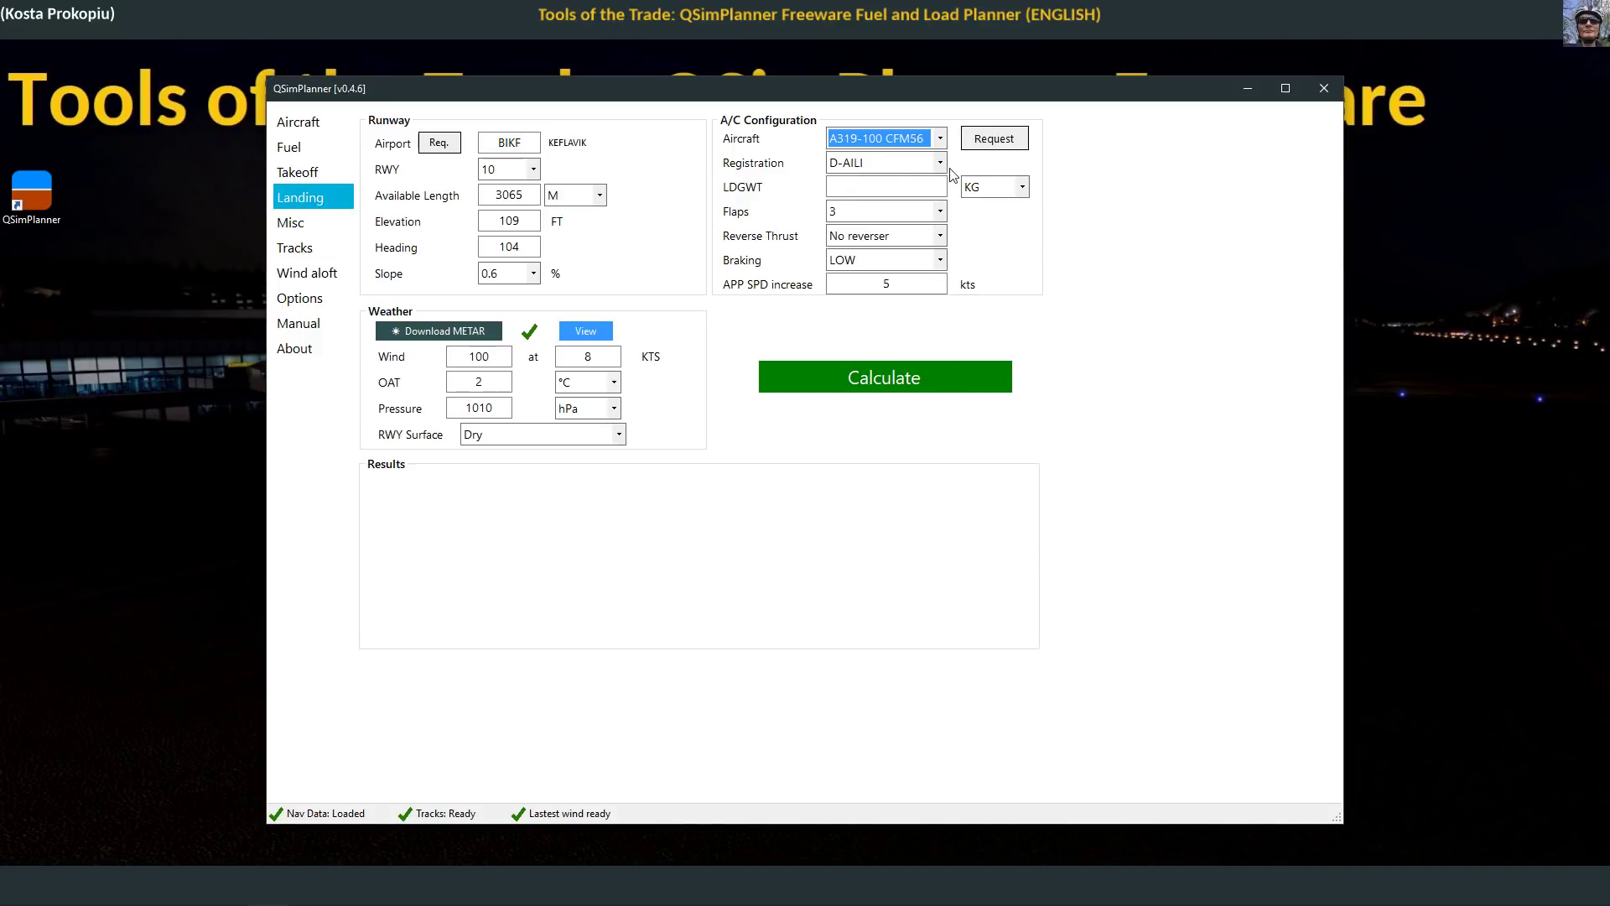
left_click(994, 144)
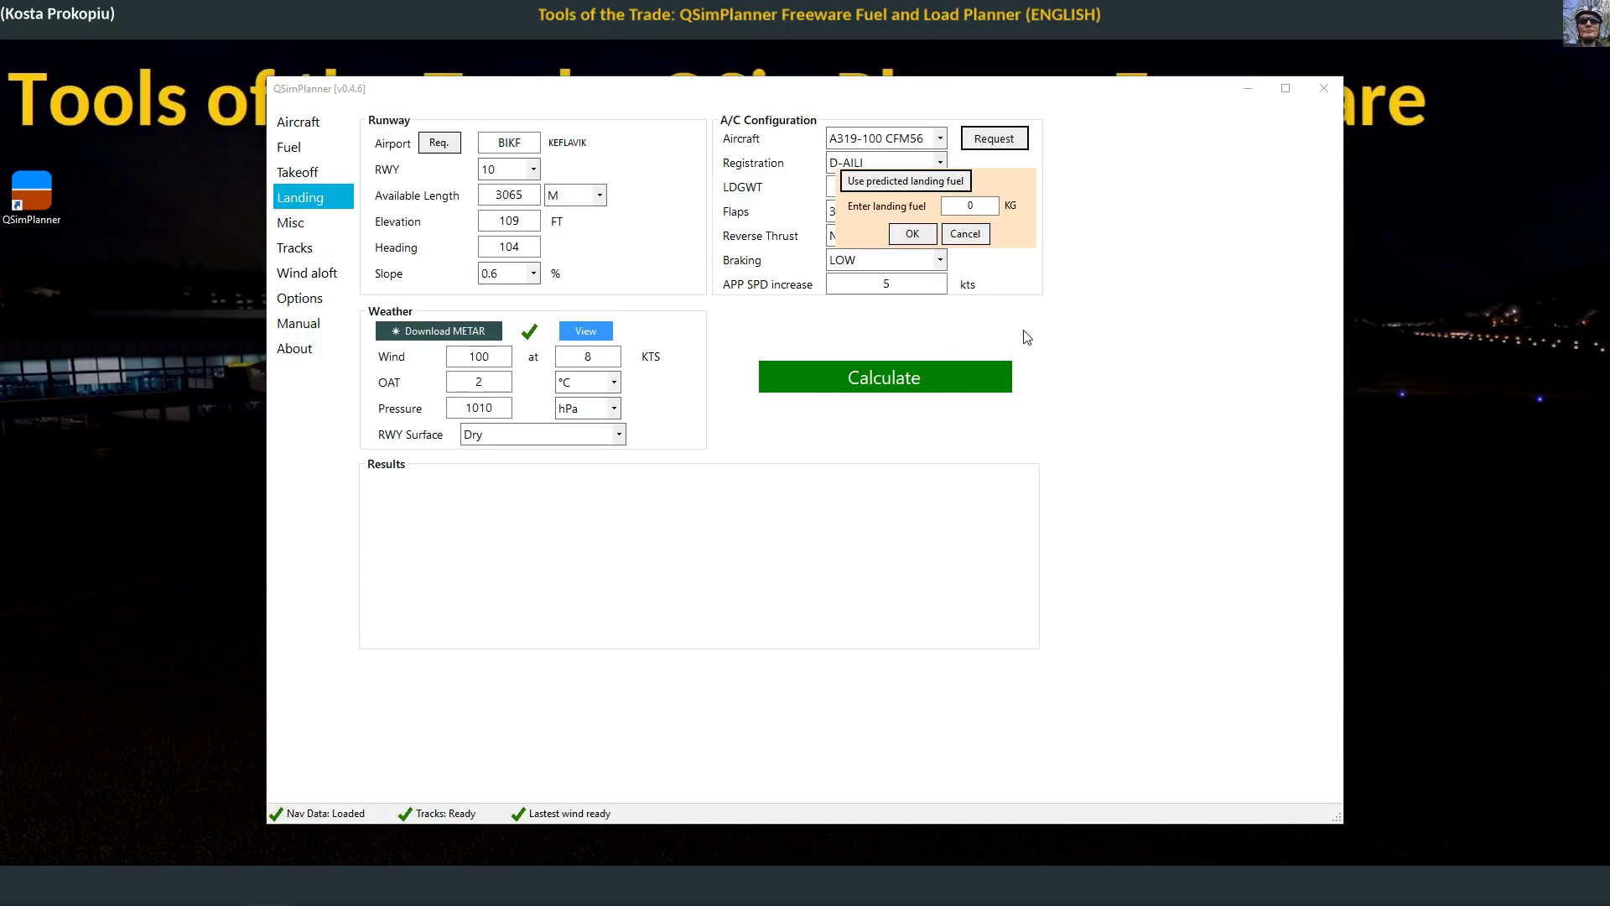
left_click(934, 183)
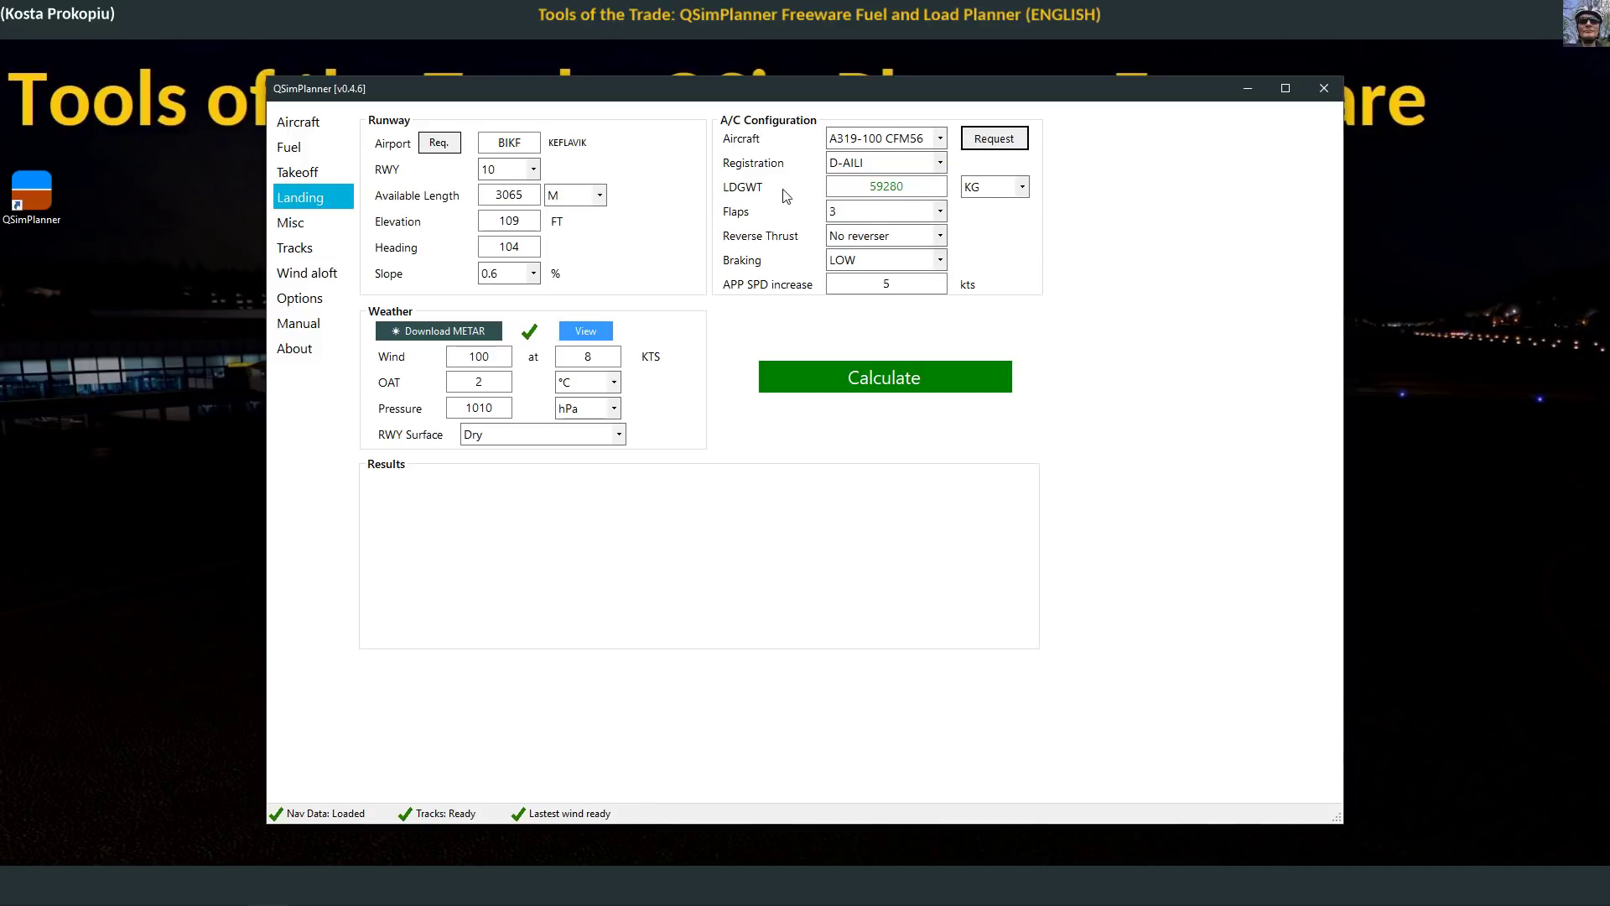
left_click_drag(872, 189, 910, 188)
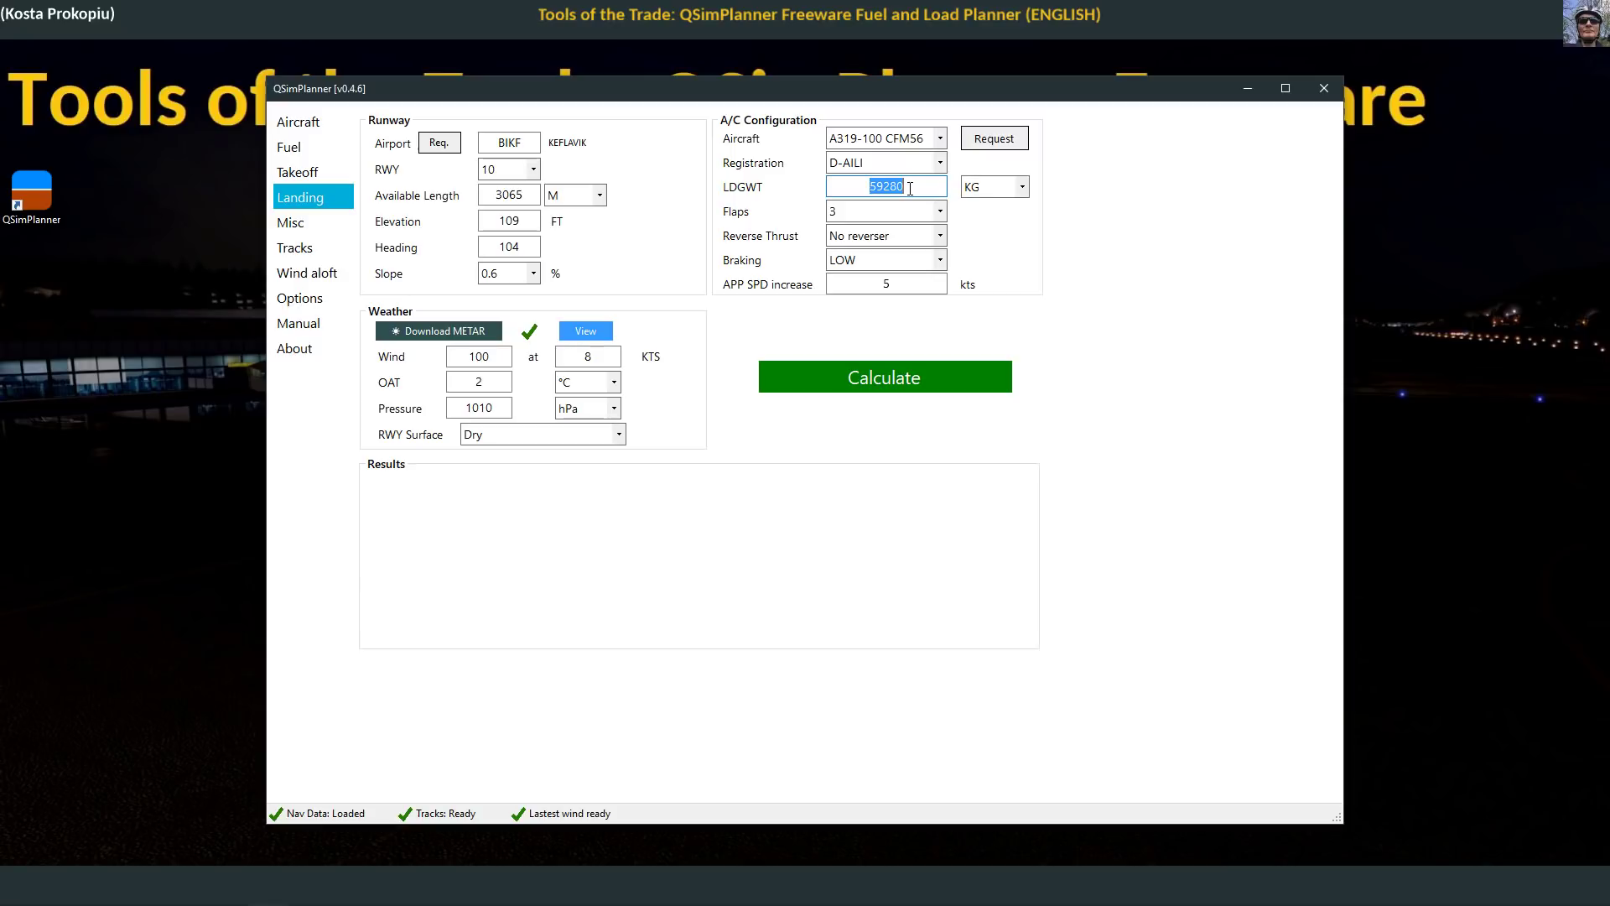
Step: Configure the landing with Full flaps, both reversers and LOW braking
left_click(941, 212)
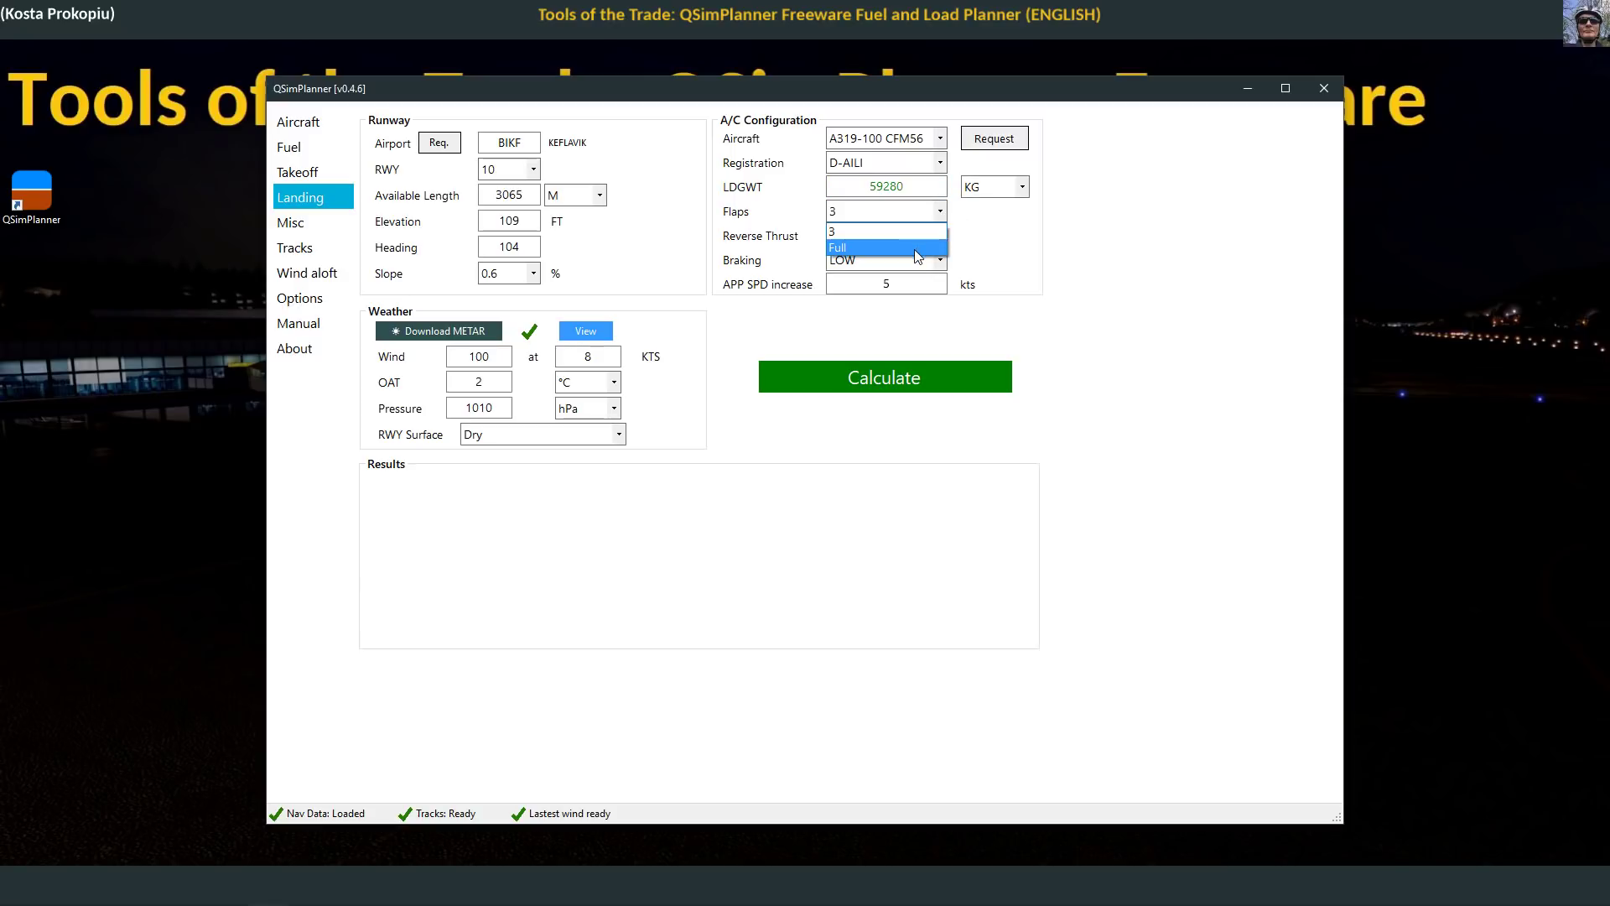
left_click(872, 247)
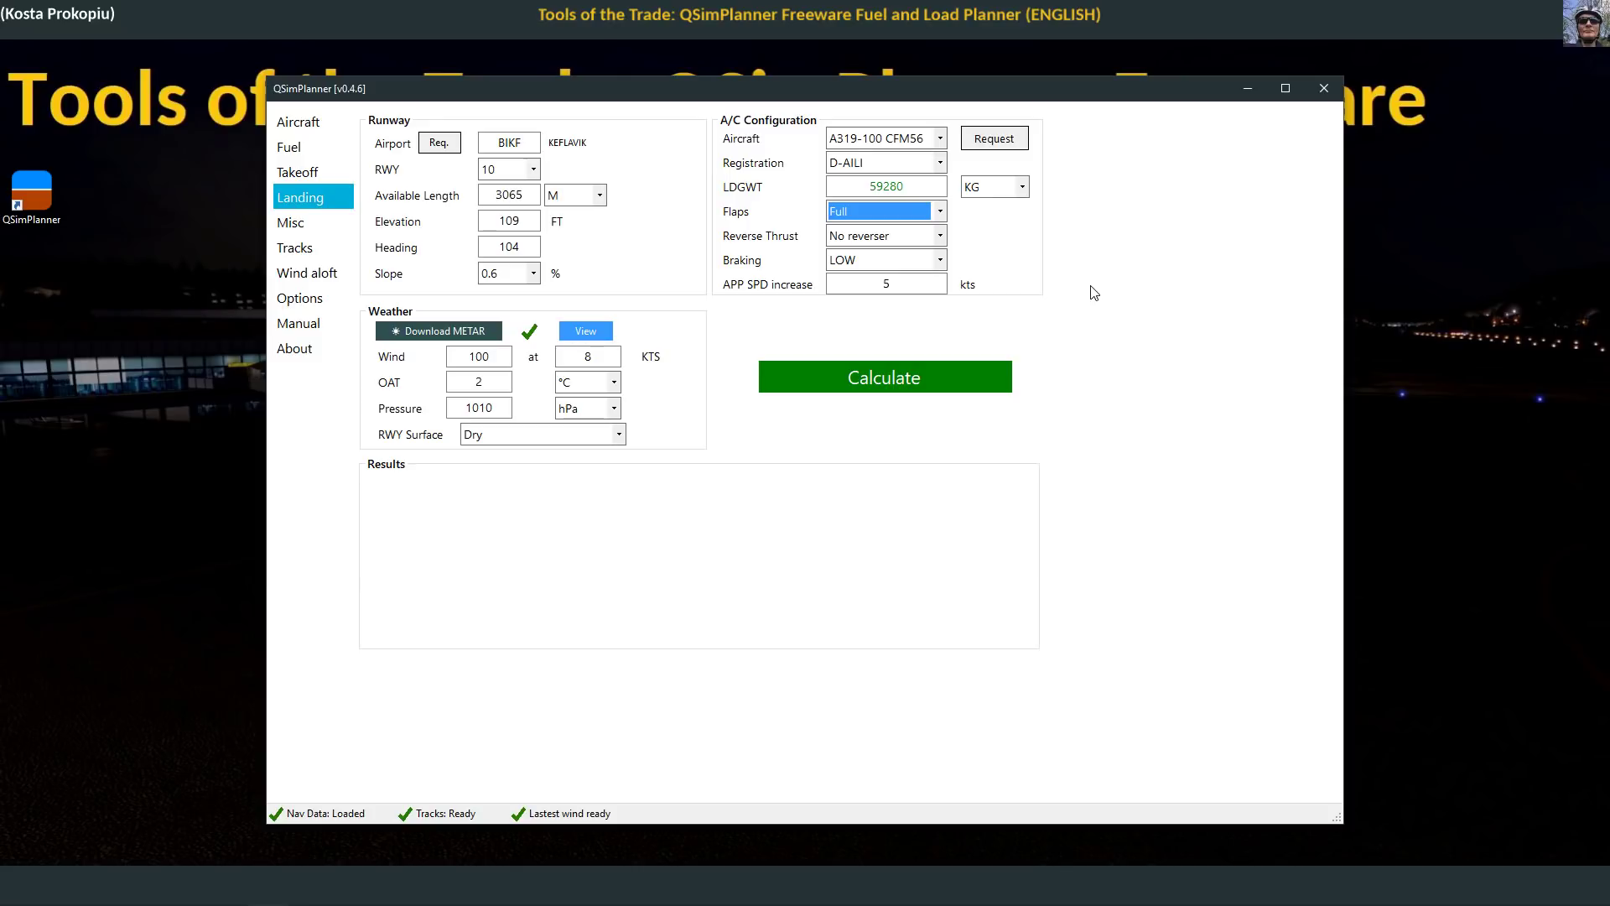
left_click(882, 235)
left_click(884, 270)
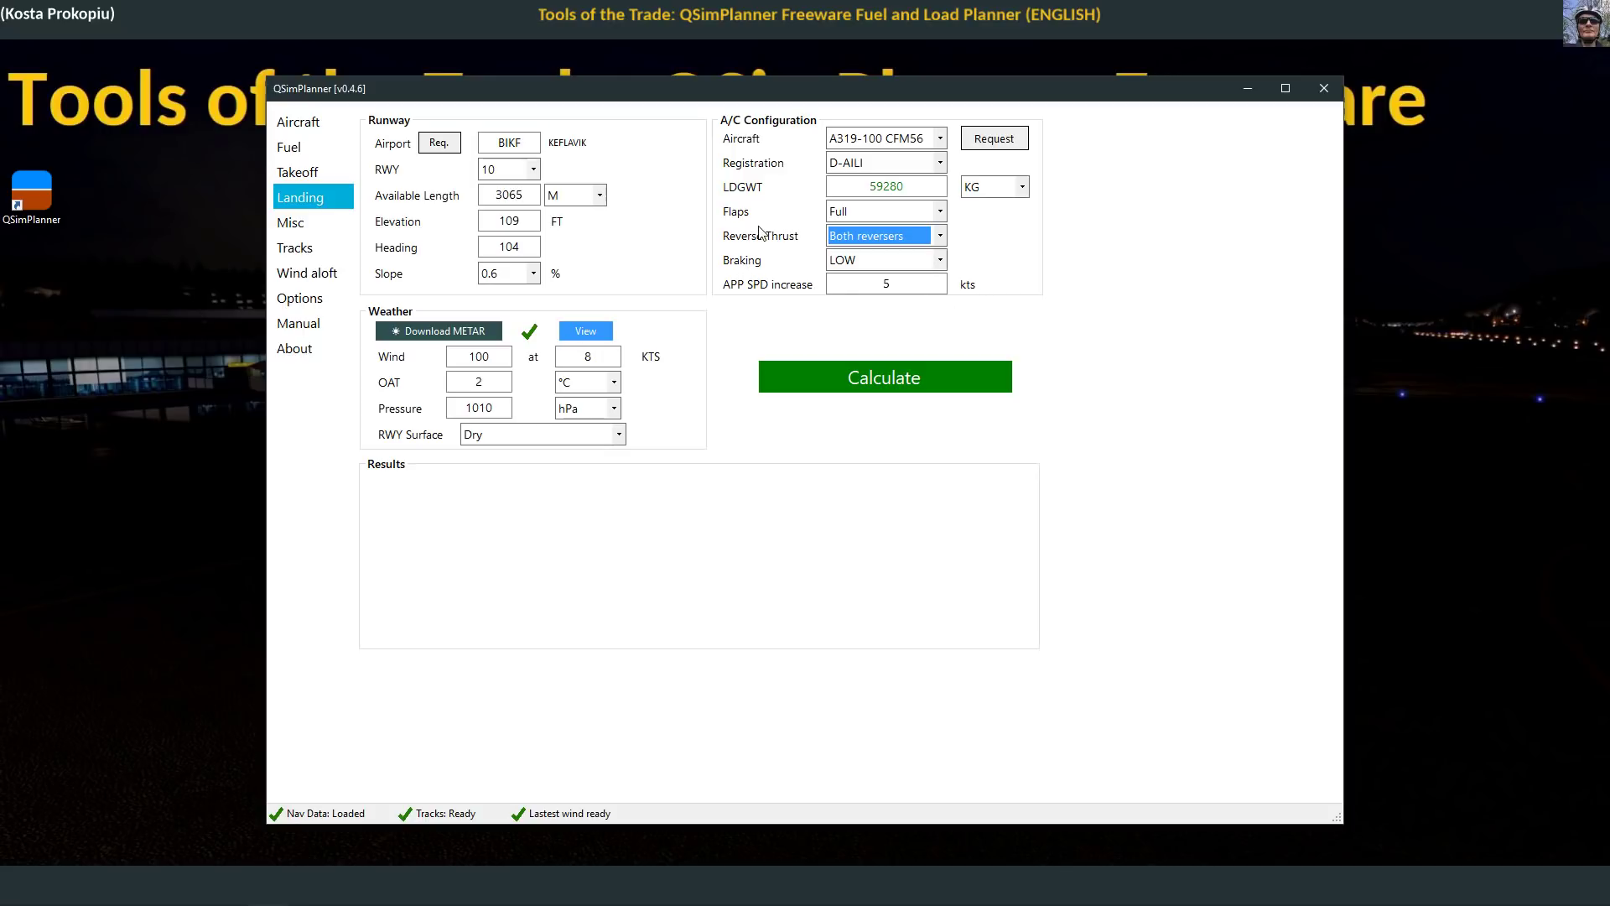
left_click(931, 260)
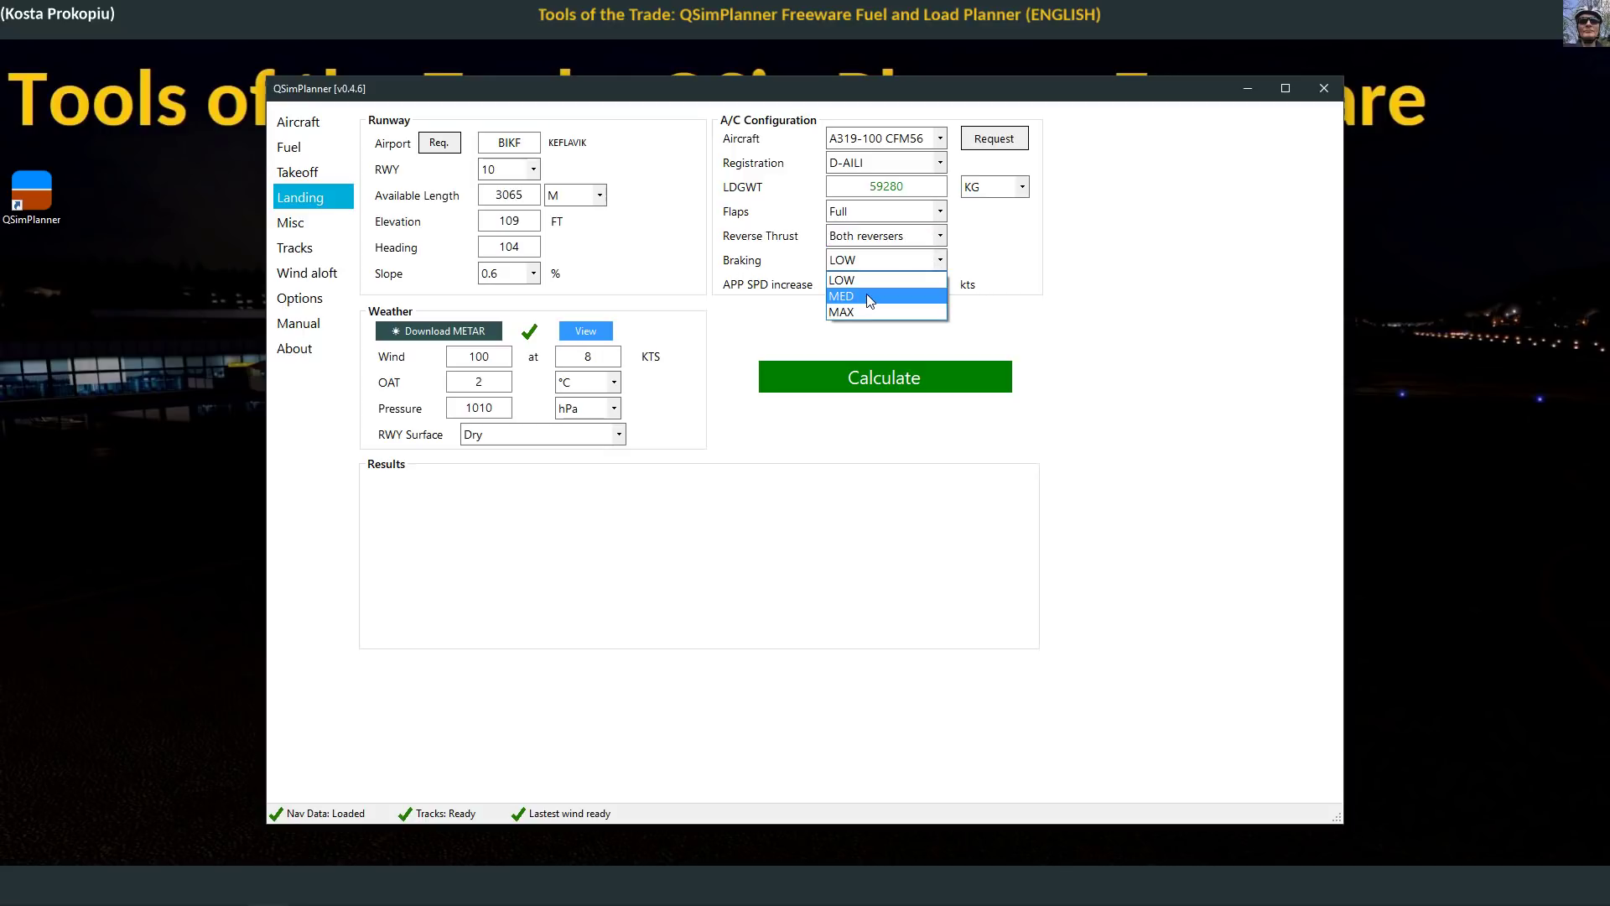
left_click(843, 279)
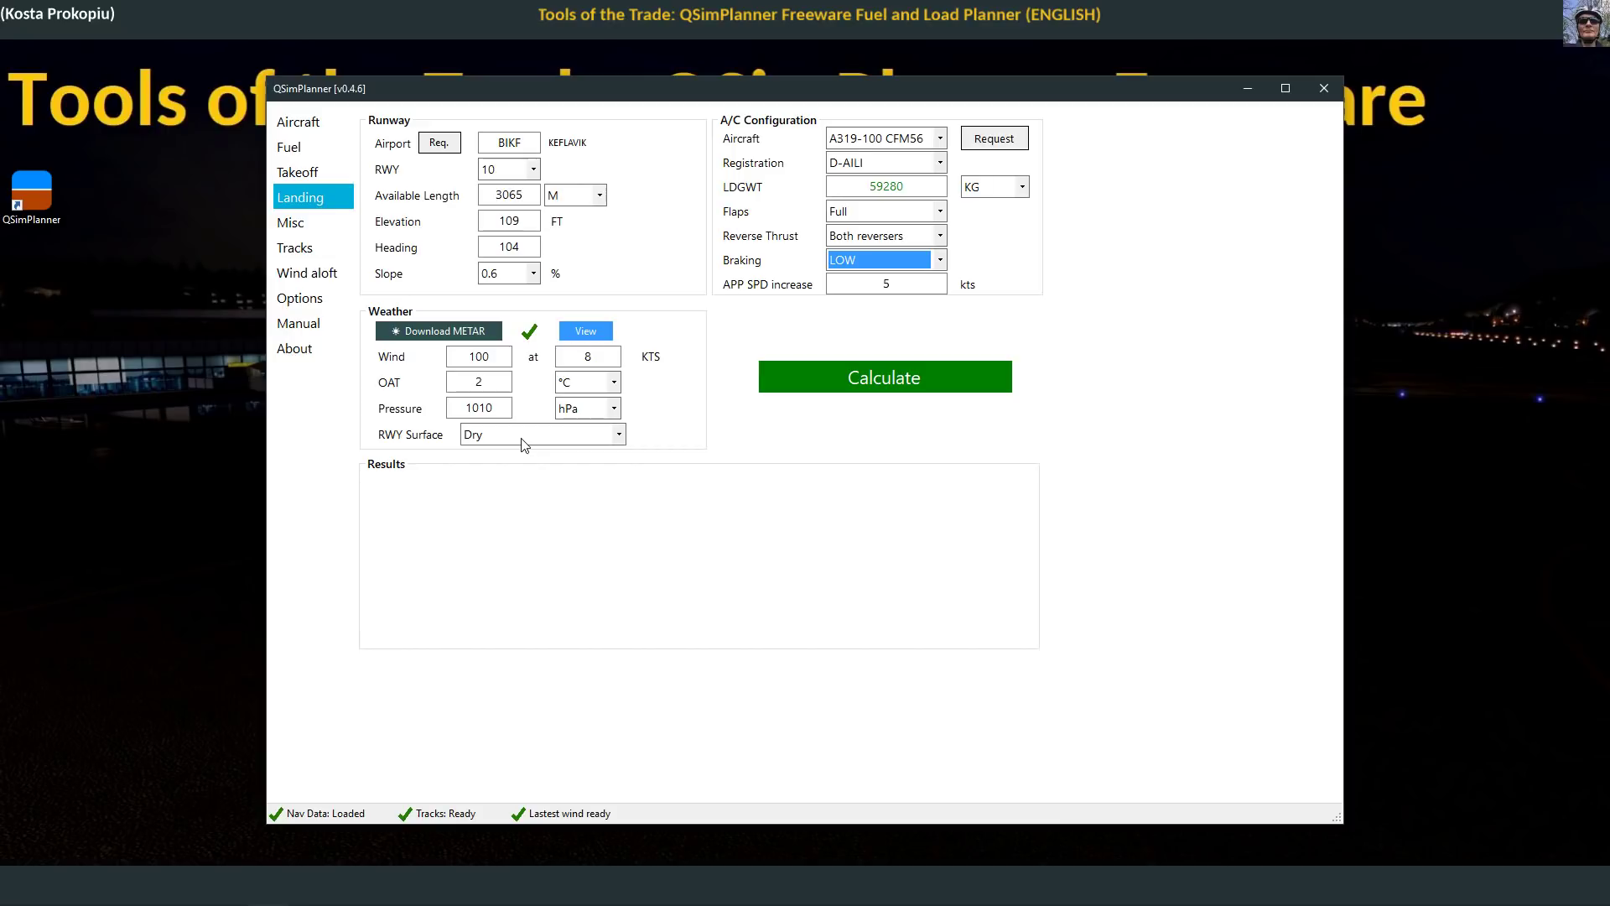
Step: Review the wind, visibility, cloud, temperature and pressure in the BIKF METAR
left_click(586, 330)
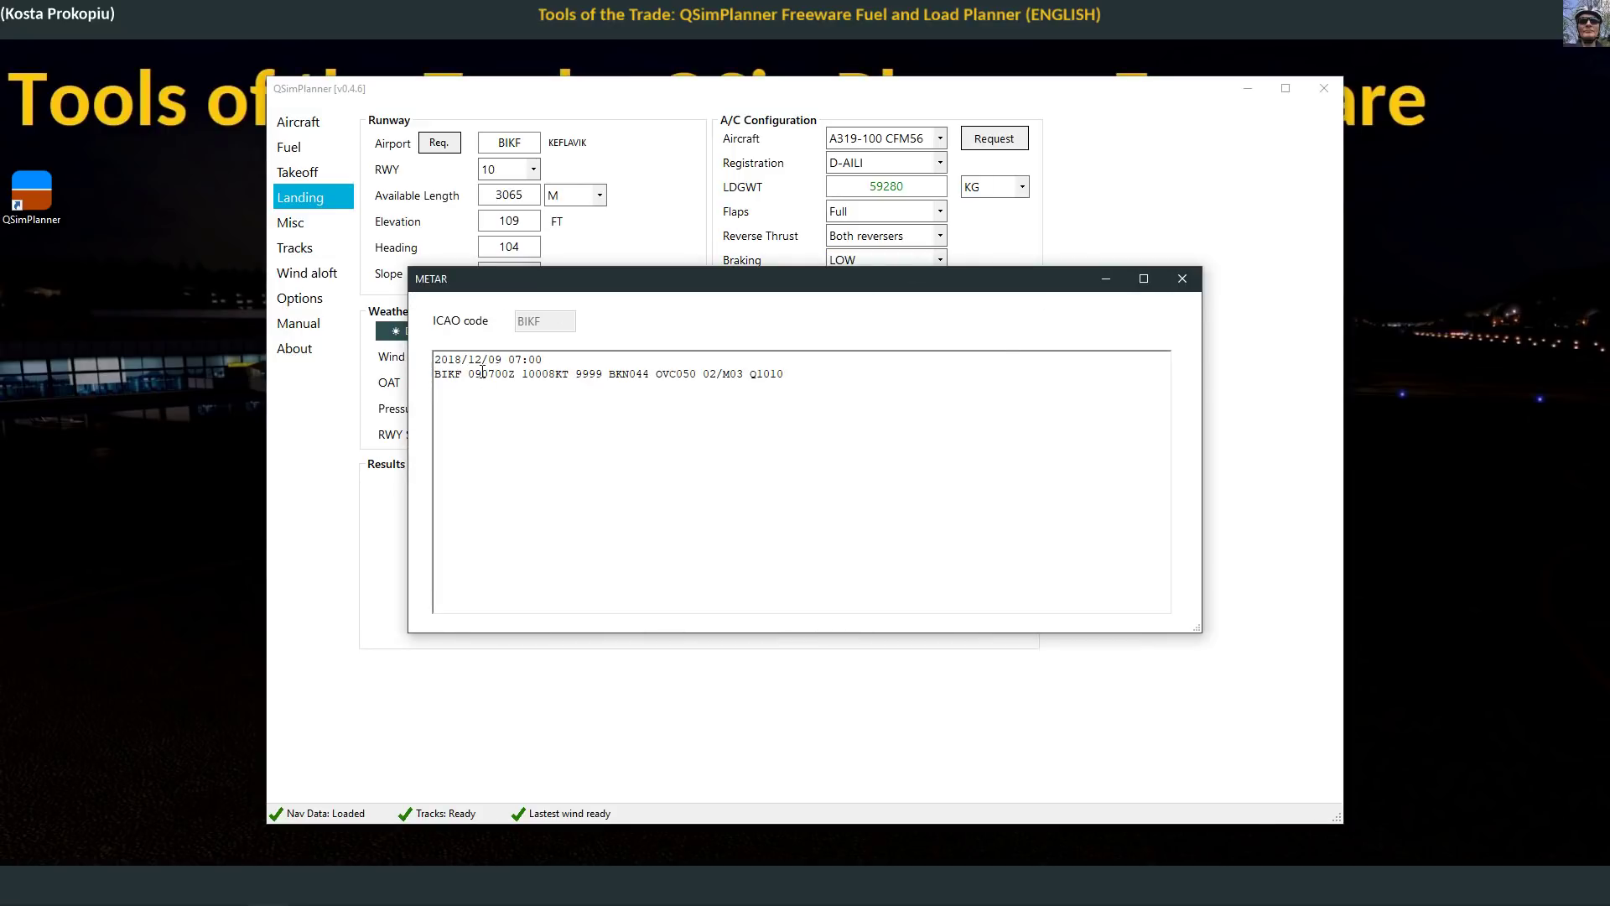
left_click_drag(527, 375, 785, 375)
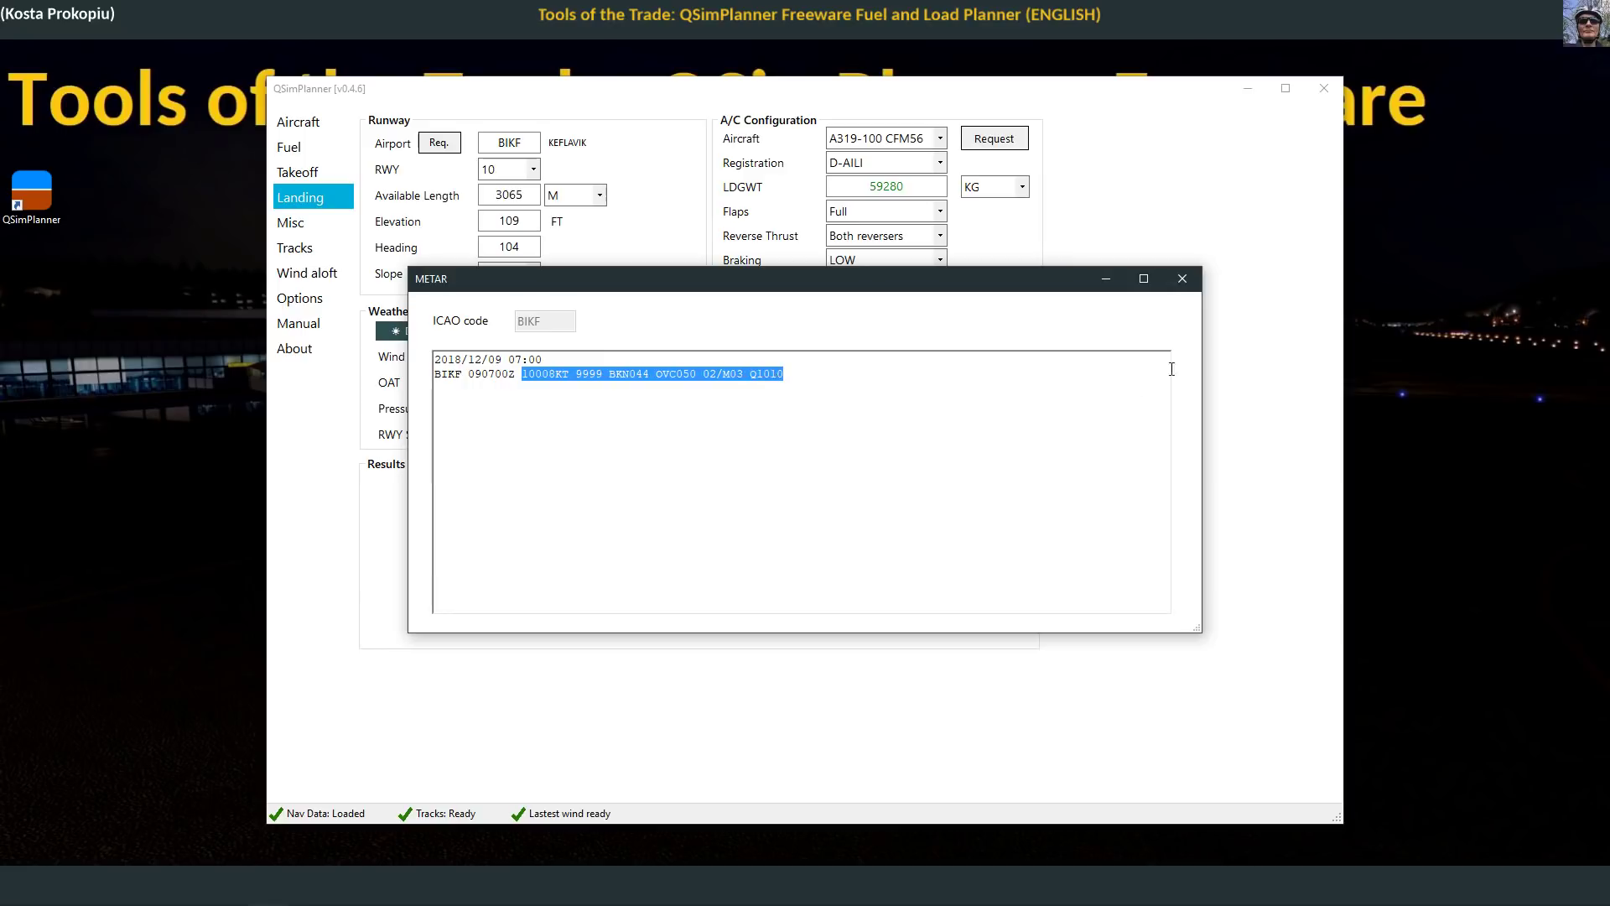
left_click(1182, 278)
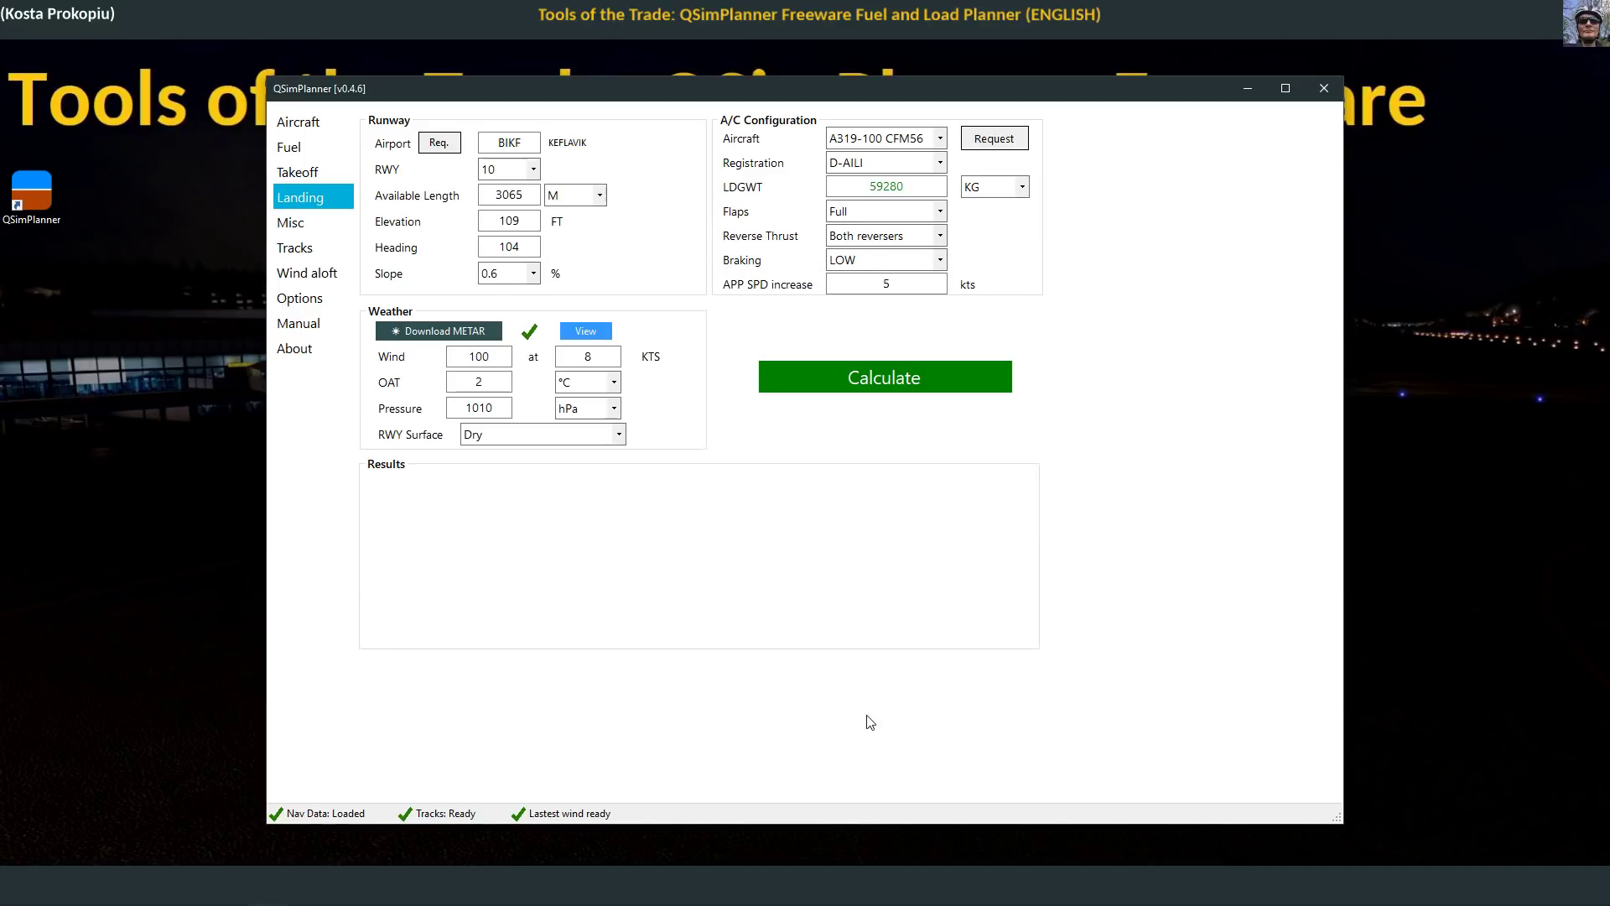
Step: Calculate the A319 landing performance and compare landing distance and runway remaining for LOW and MAX braking
left_click(889, 374)
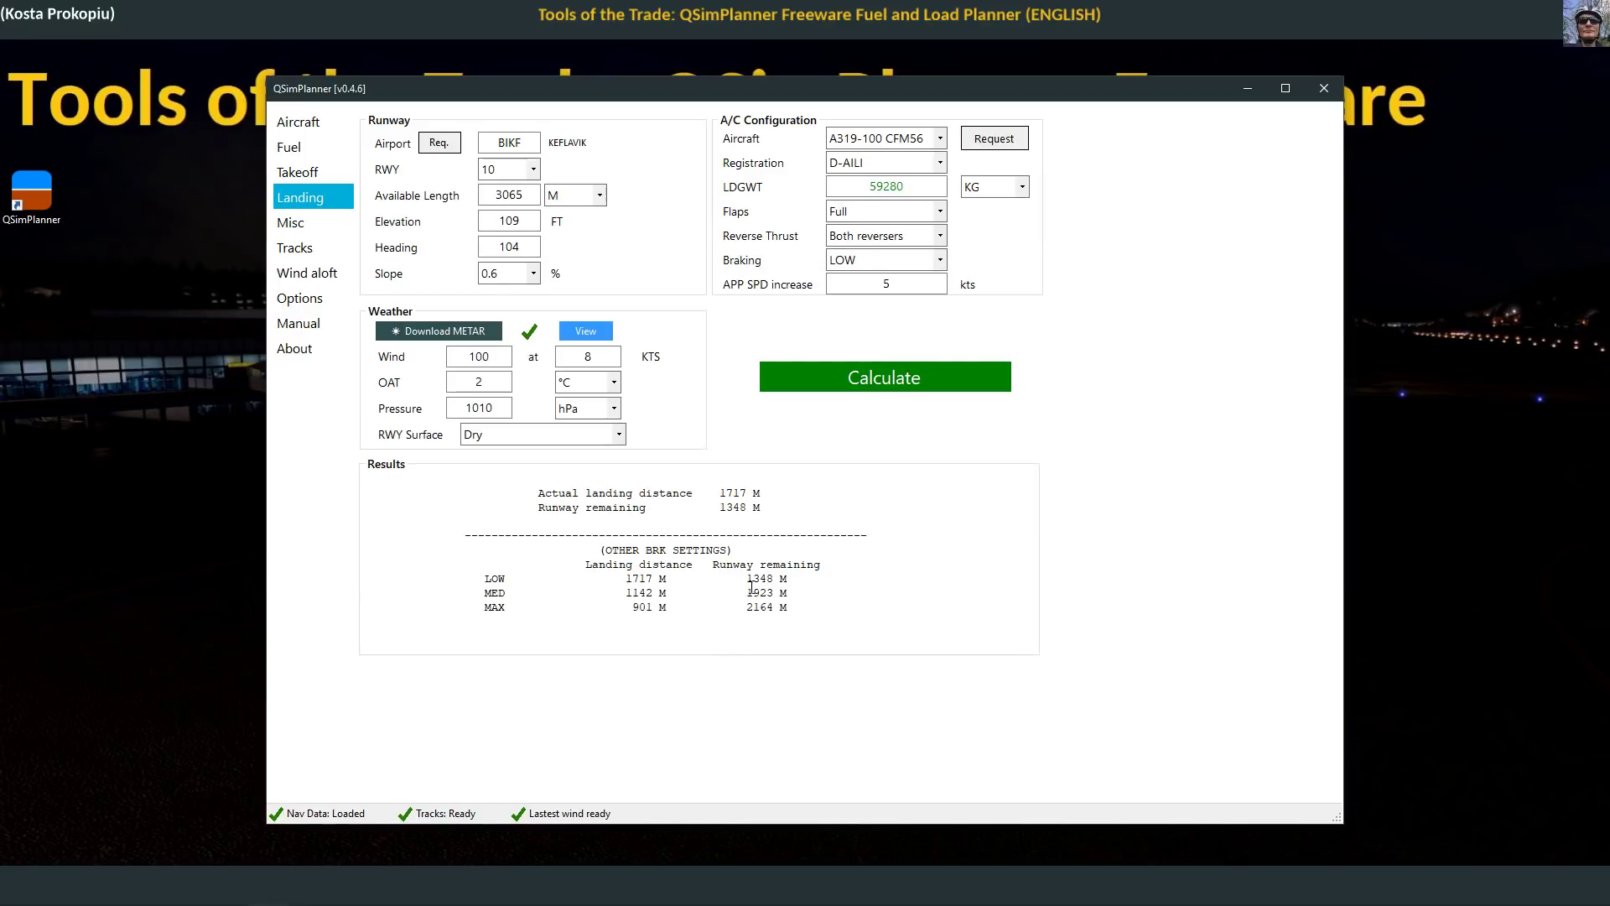
double_click(491, 579)
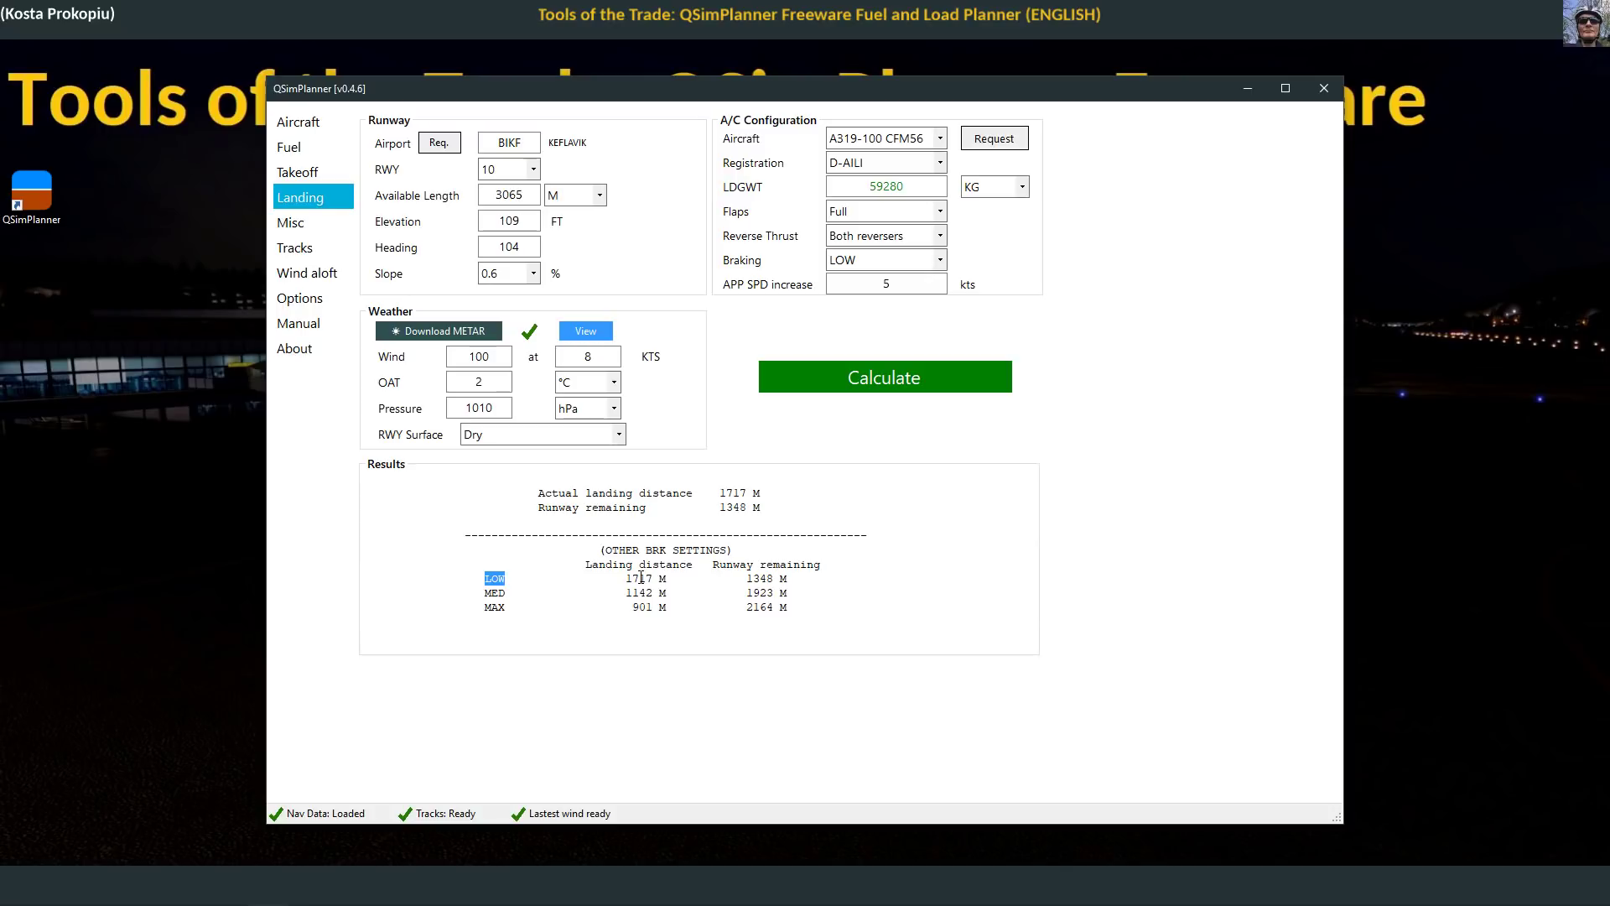
double_click(641, 578)
double_click(763, 579)
double_click(498, 609)
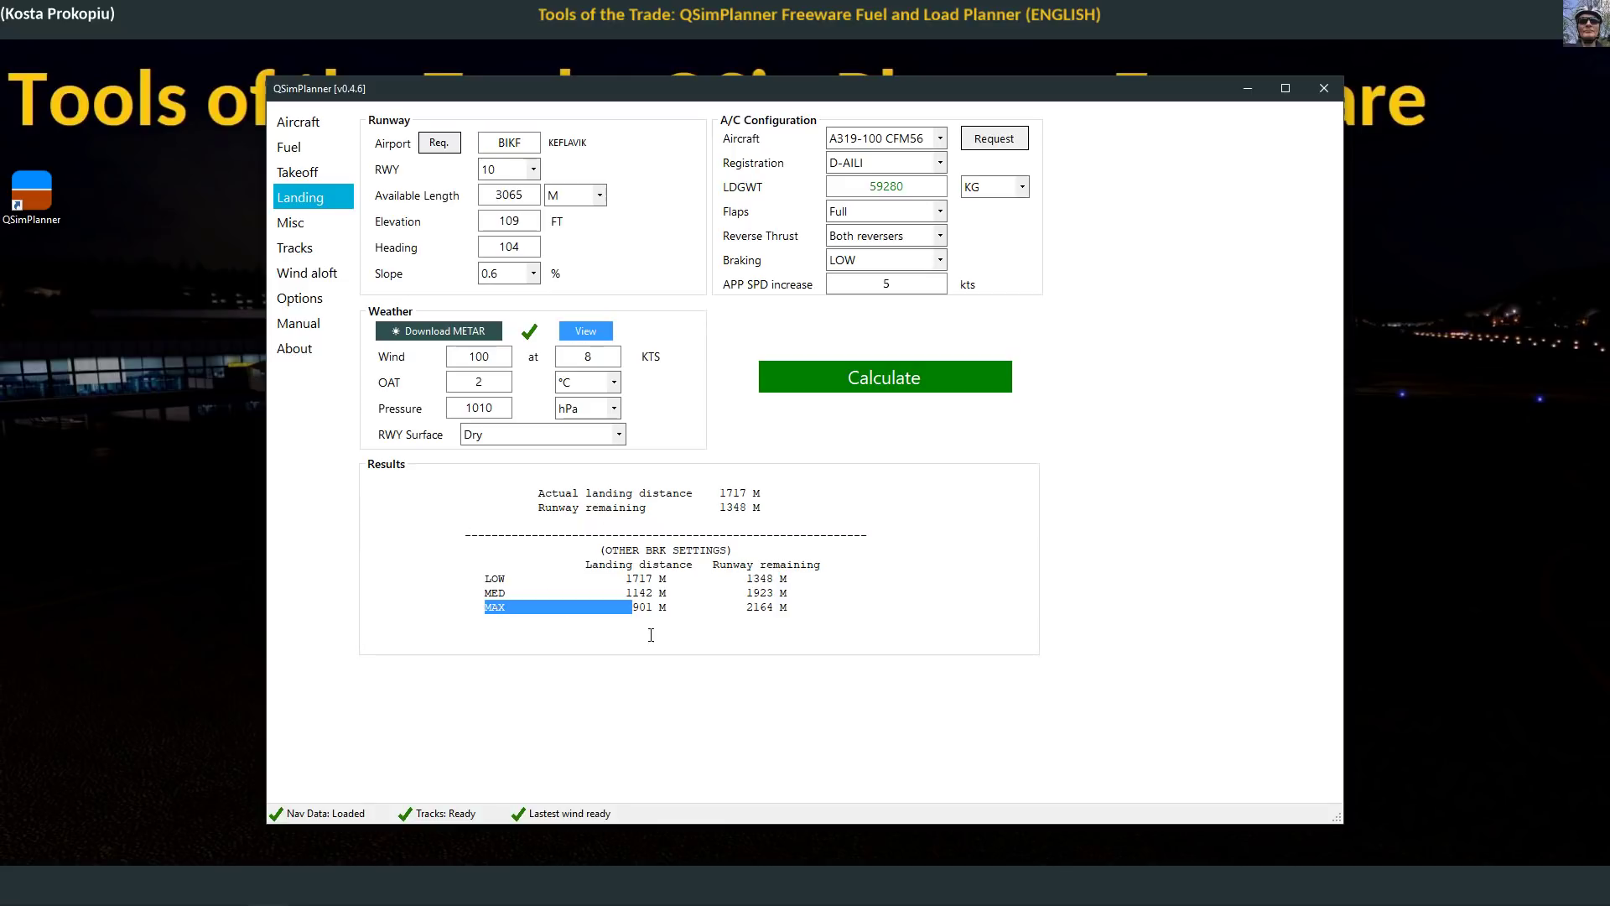
double_click(643, 607)
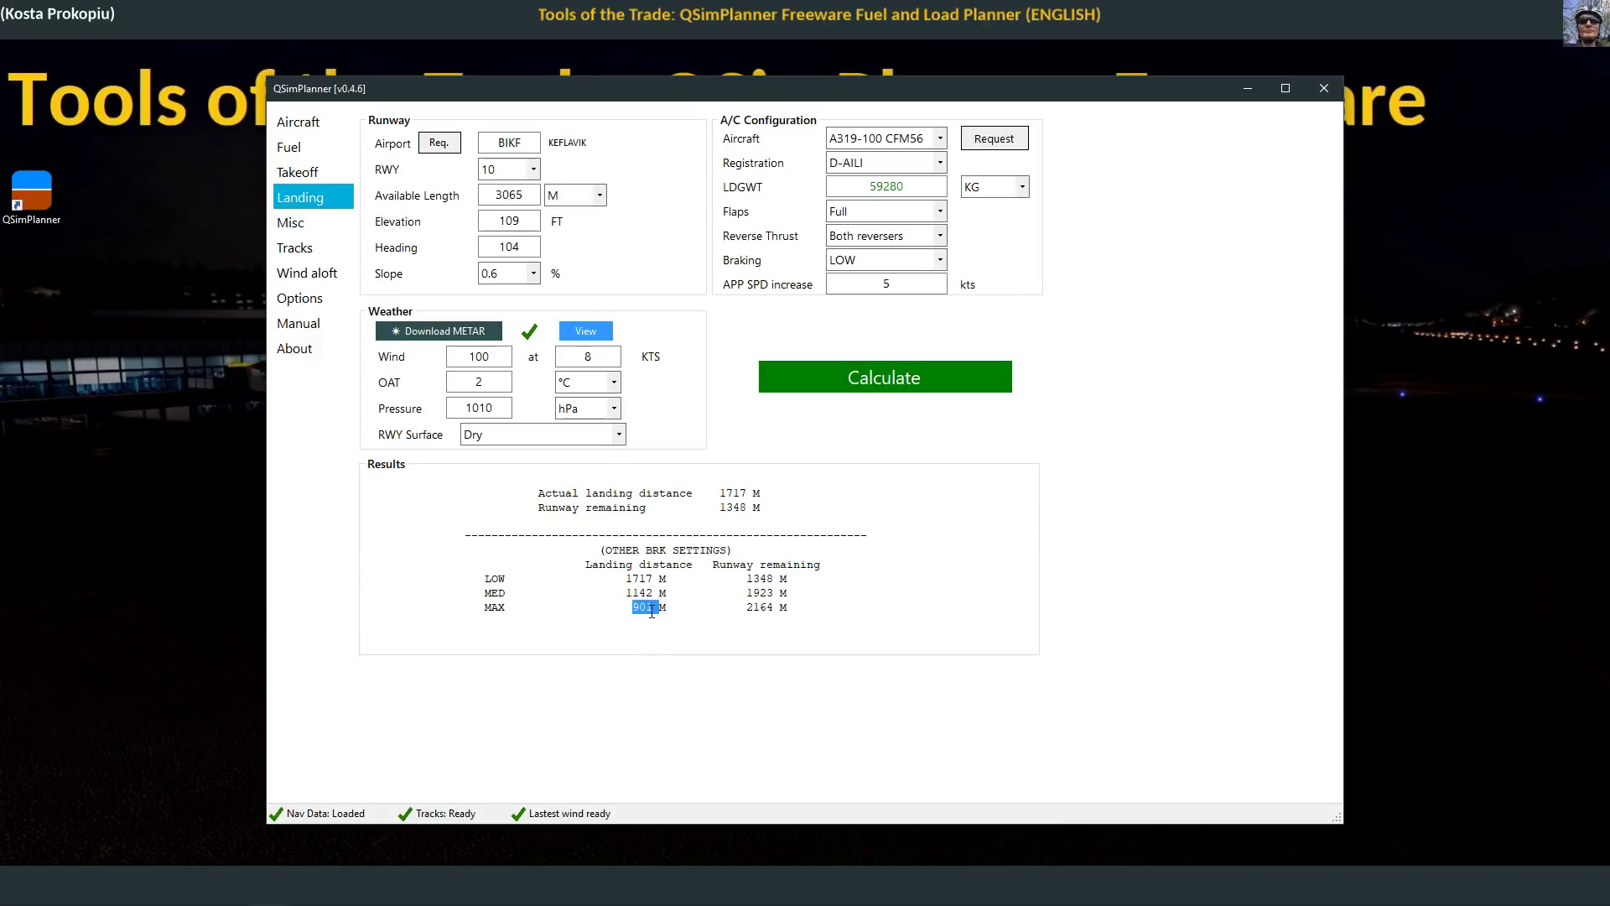
double_click(758, 606)
Step: Select the B737-800 and request the aircraft's landing weight with 0 kg landing fuel
left_click(941, 141)
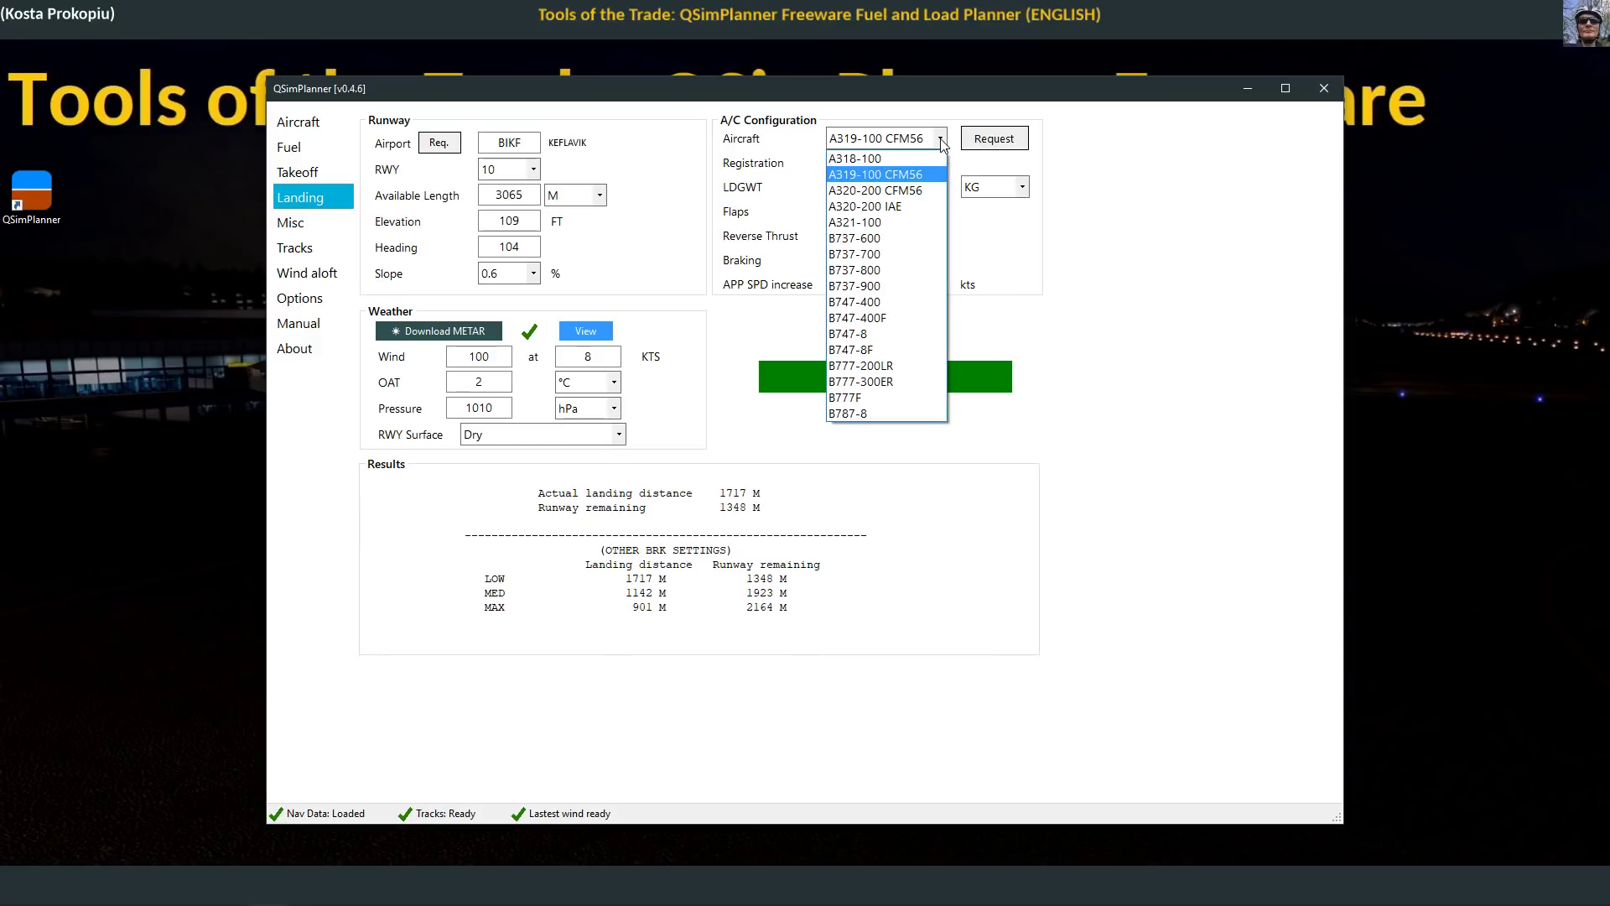
left_click(890, 270)
left_click(994, 138)
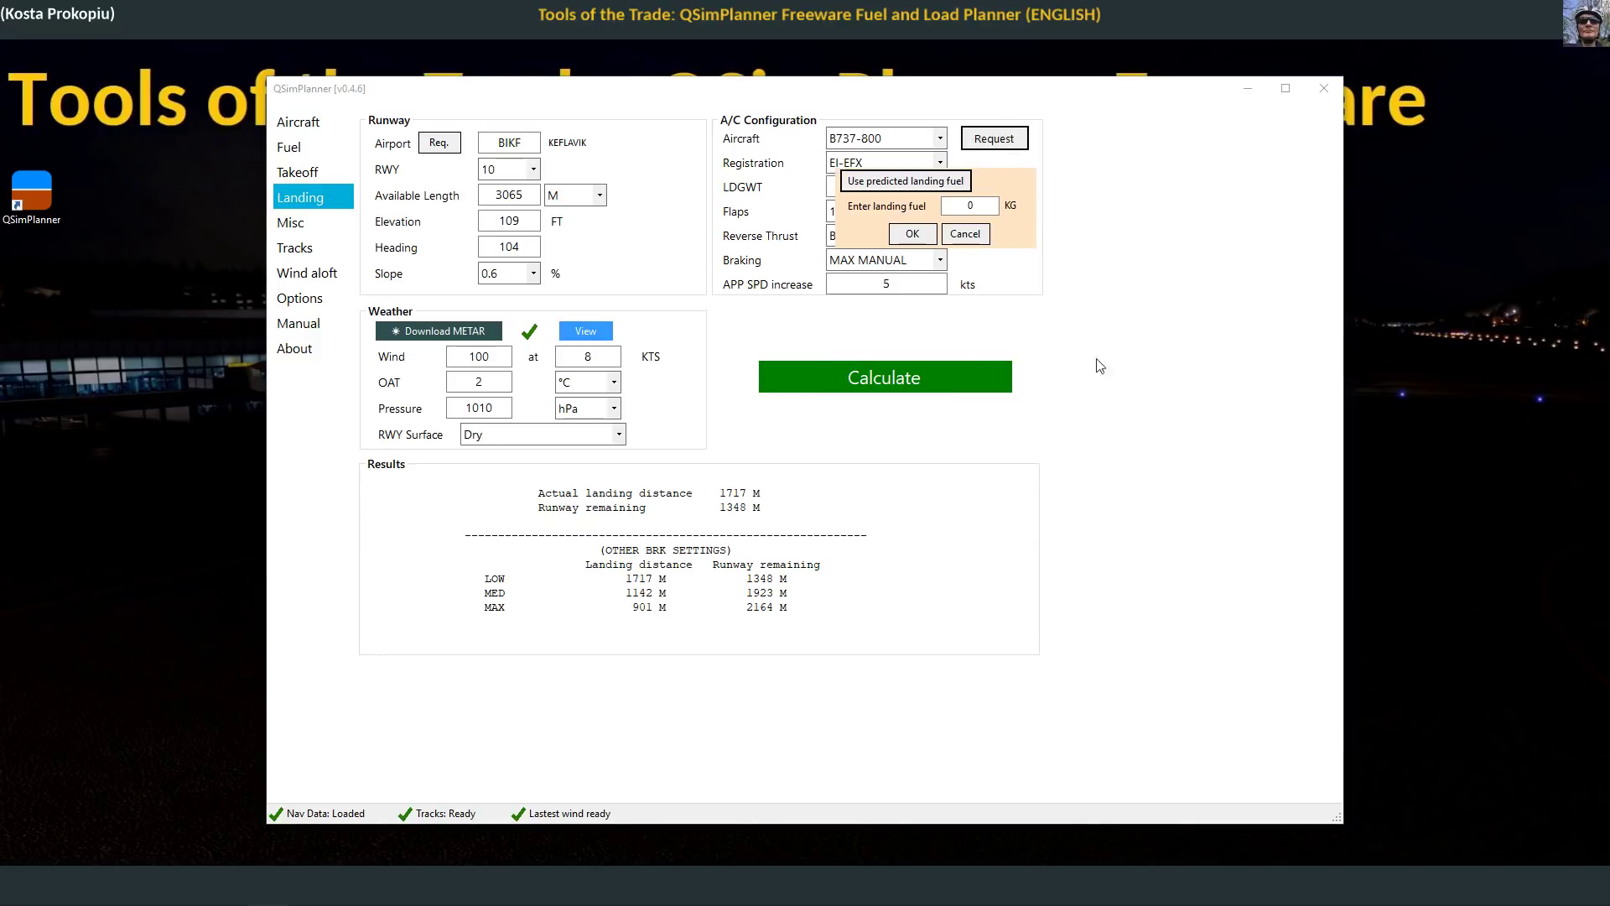
left_click(908, 235)
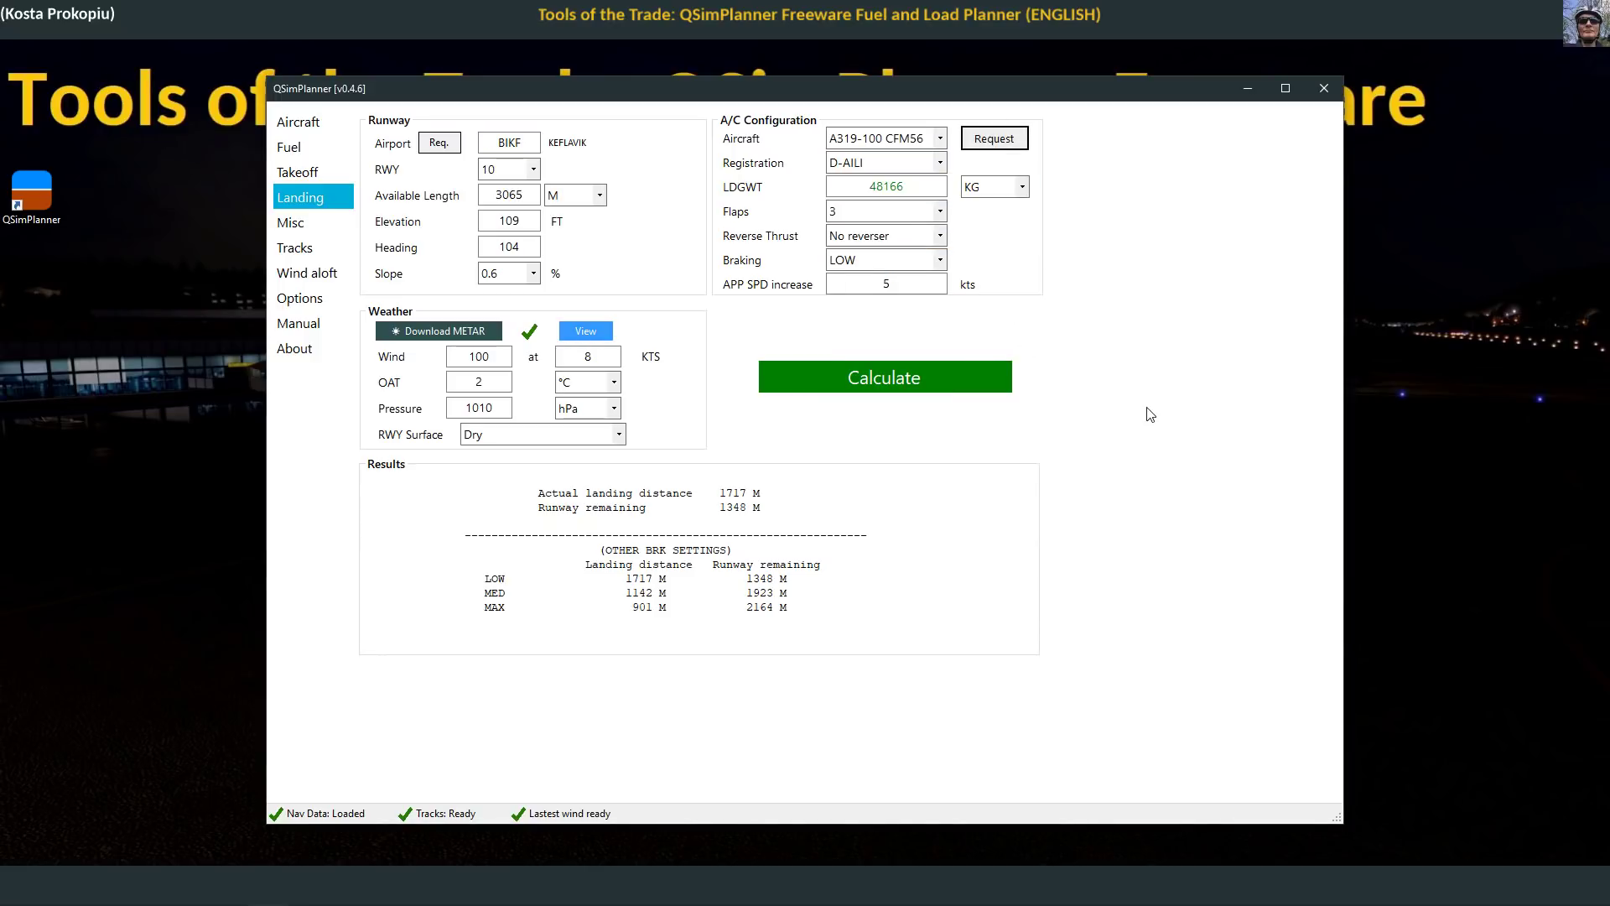
Step: Set the landing aircraft to B737-800 and calculate its landing performance on BIKF runway 10
left_click(939, 143)
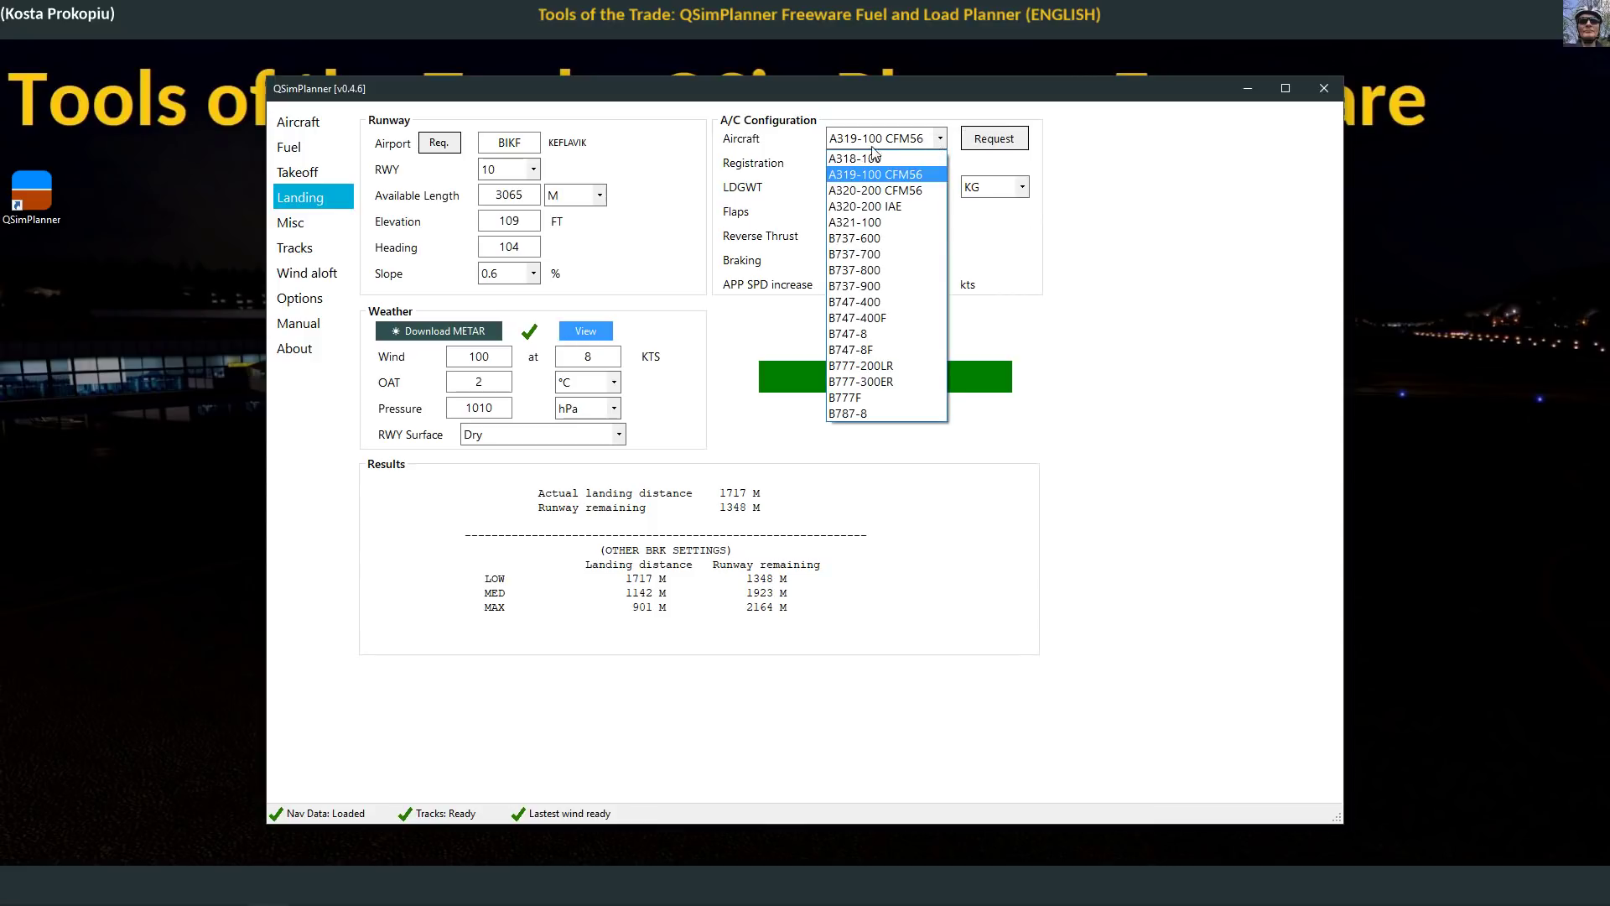
left_click(859, 269)
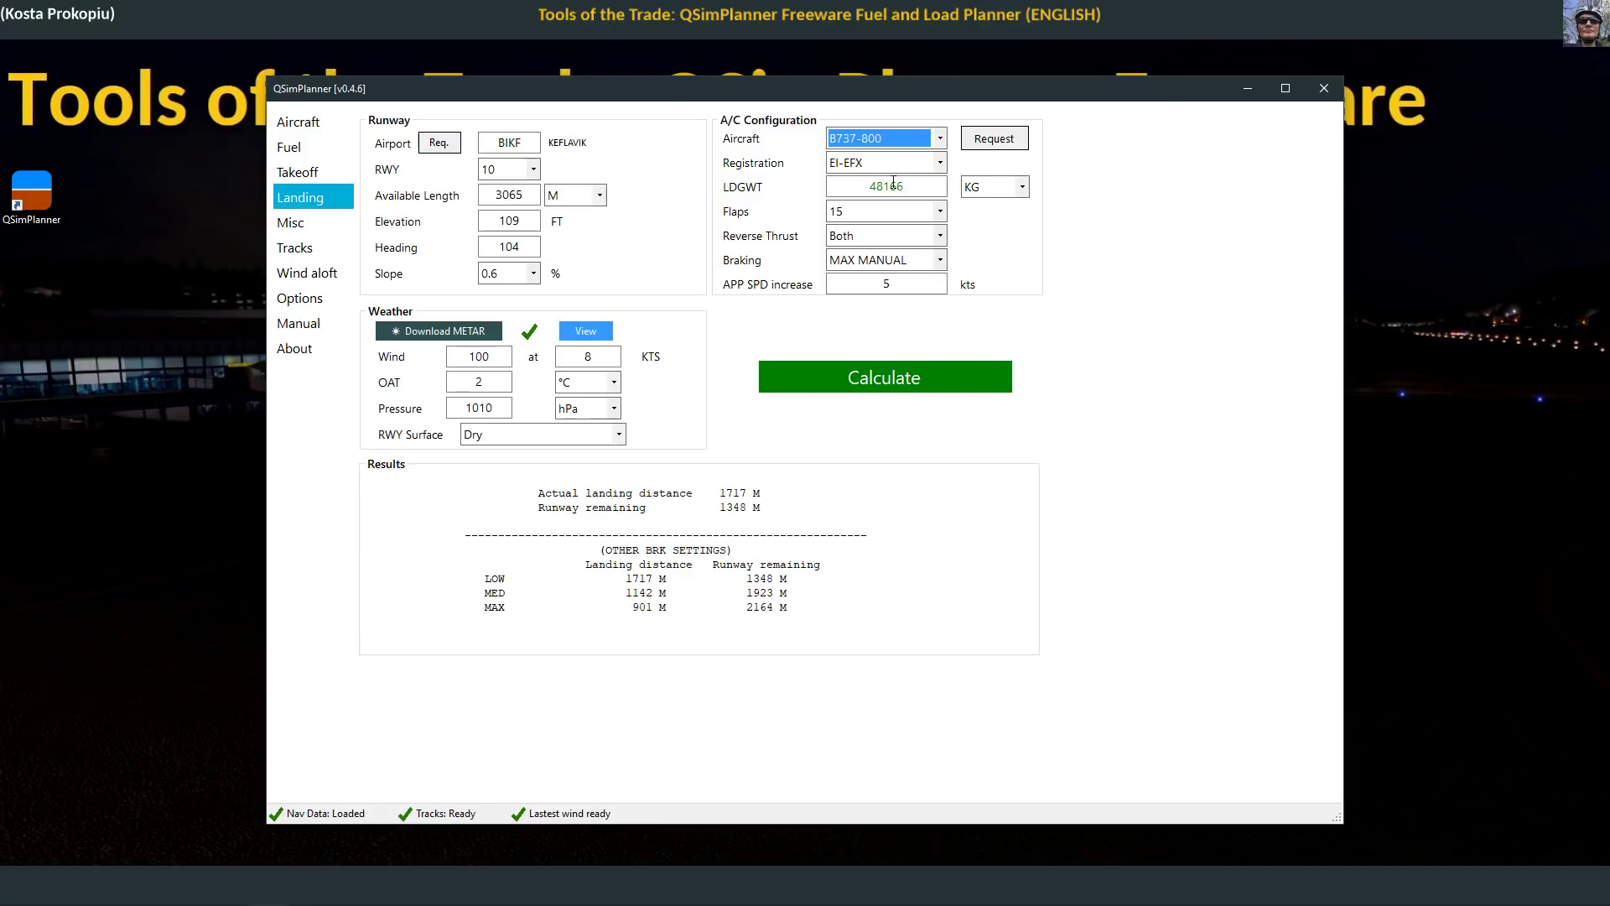
left_click(887, 376)
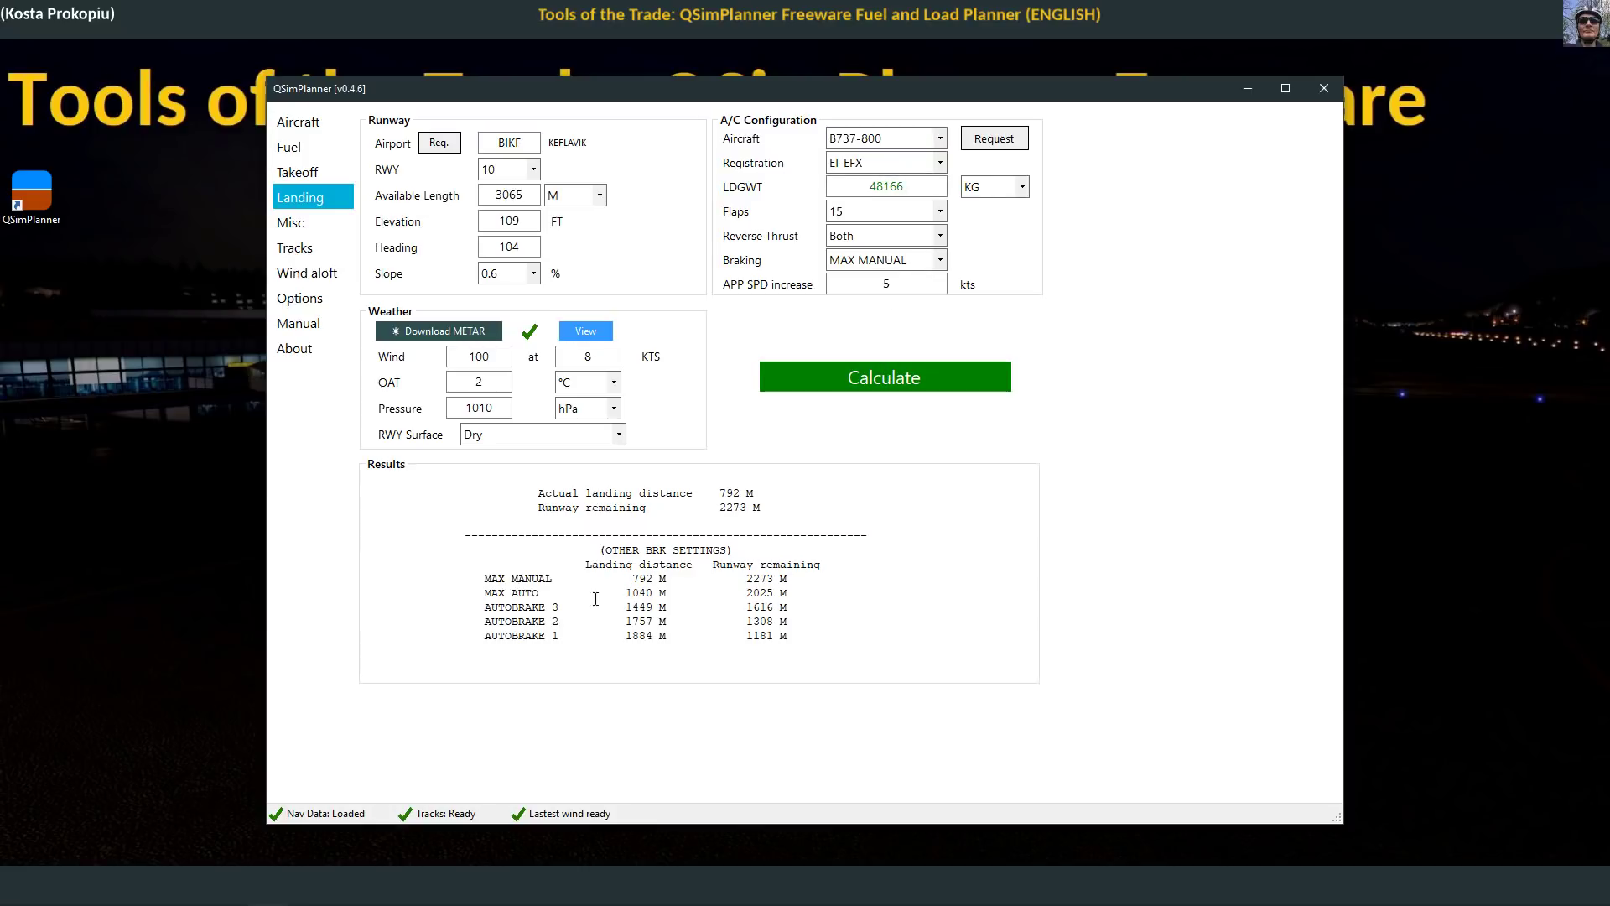
Step: Compare the B737-800 landing distances for MAX MANUAL, MAX AUTO, AUTOBRAKE 3 and AUTOBRAKE 2
double_click(527, 579)
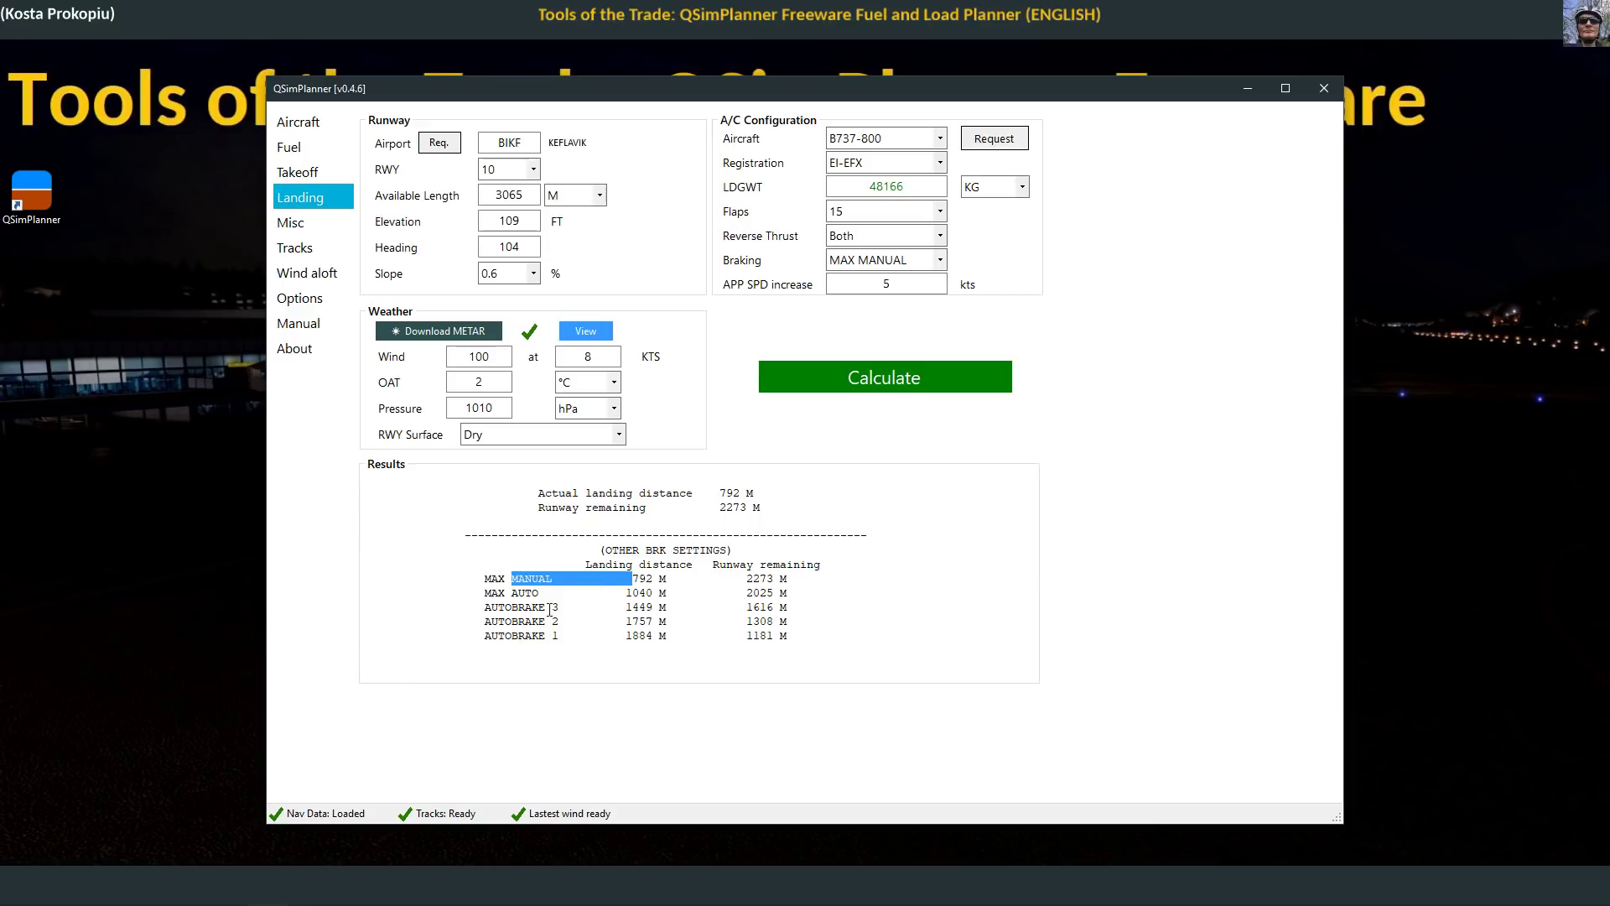
double_click(643, 579)
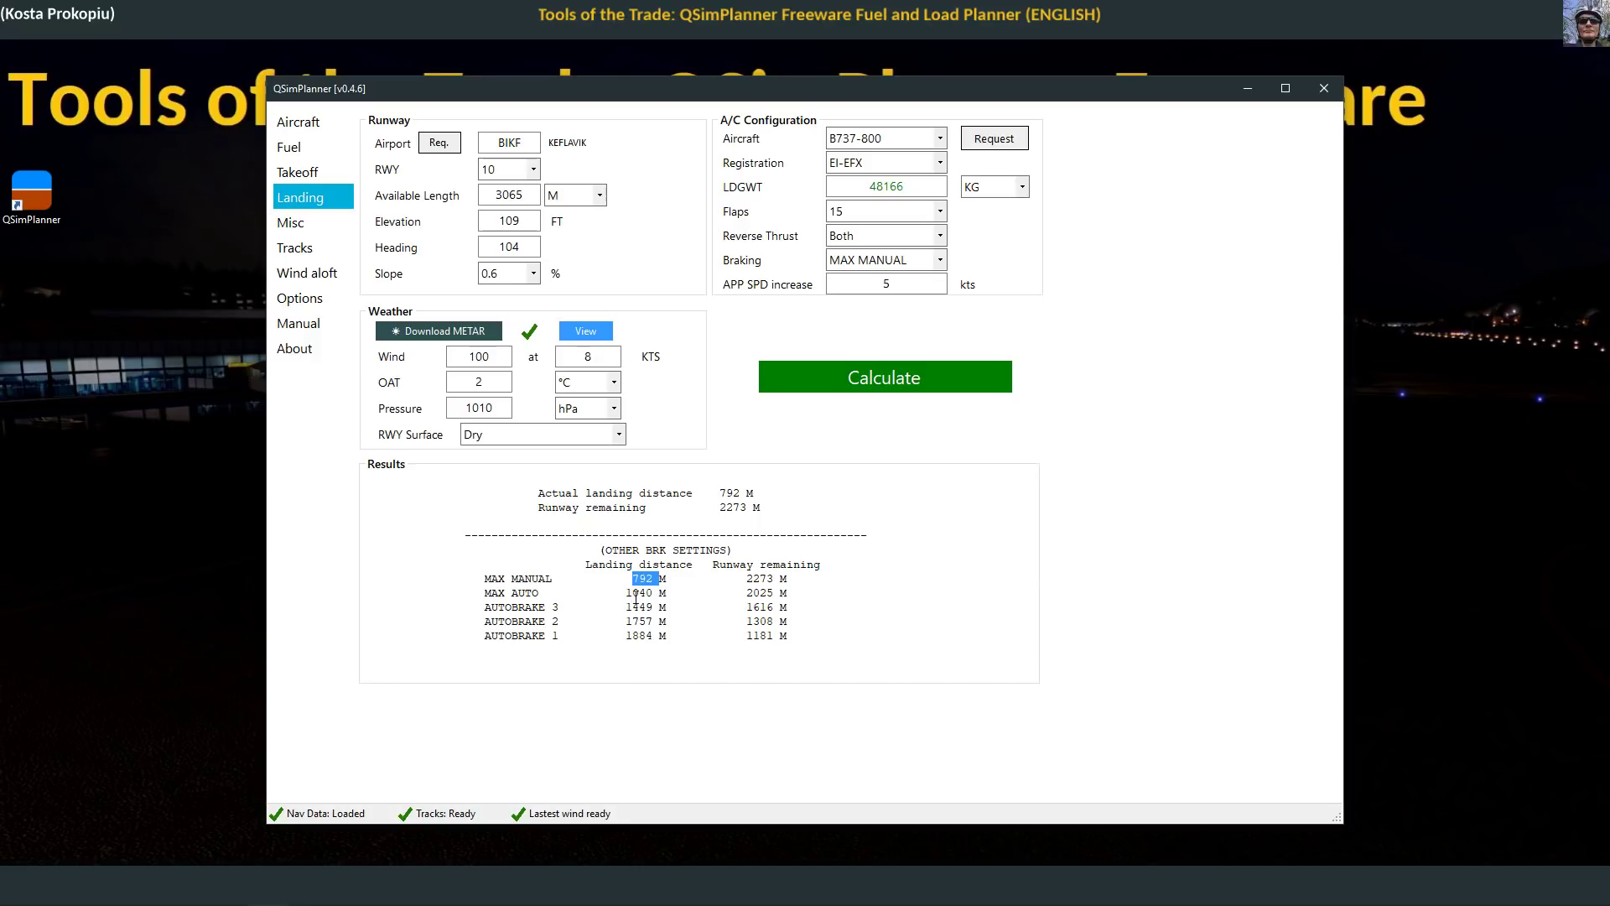
double_click(637, 595)
left_click(545, 609)
double_click(635, 608)
double_click(645, 622)
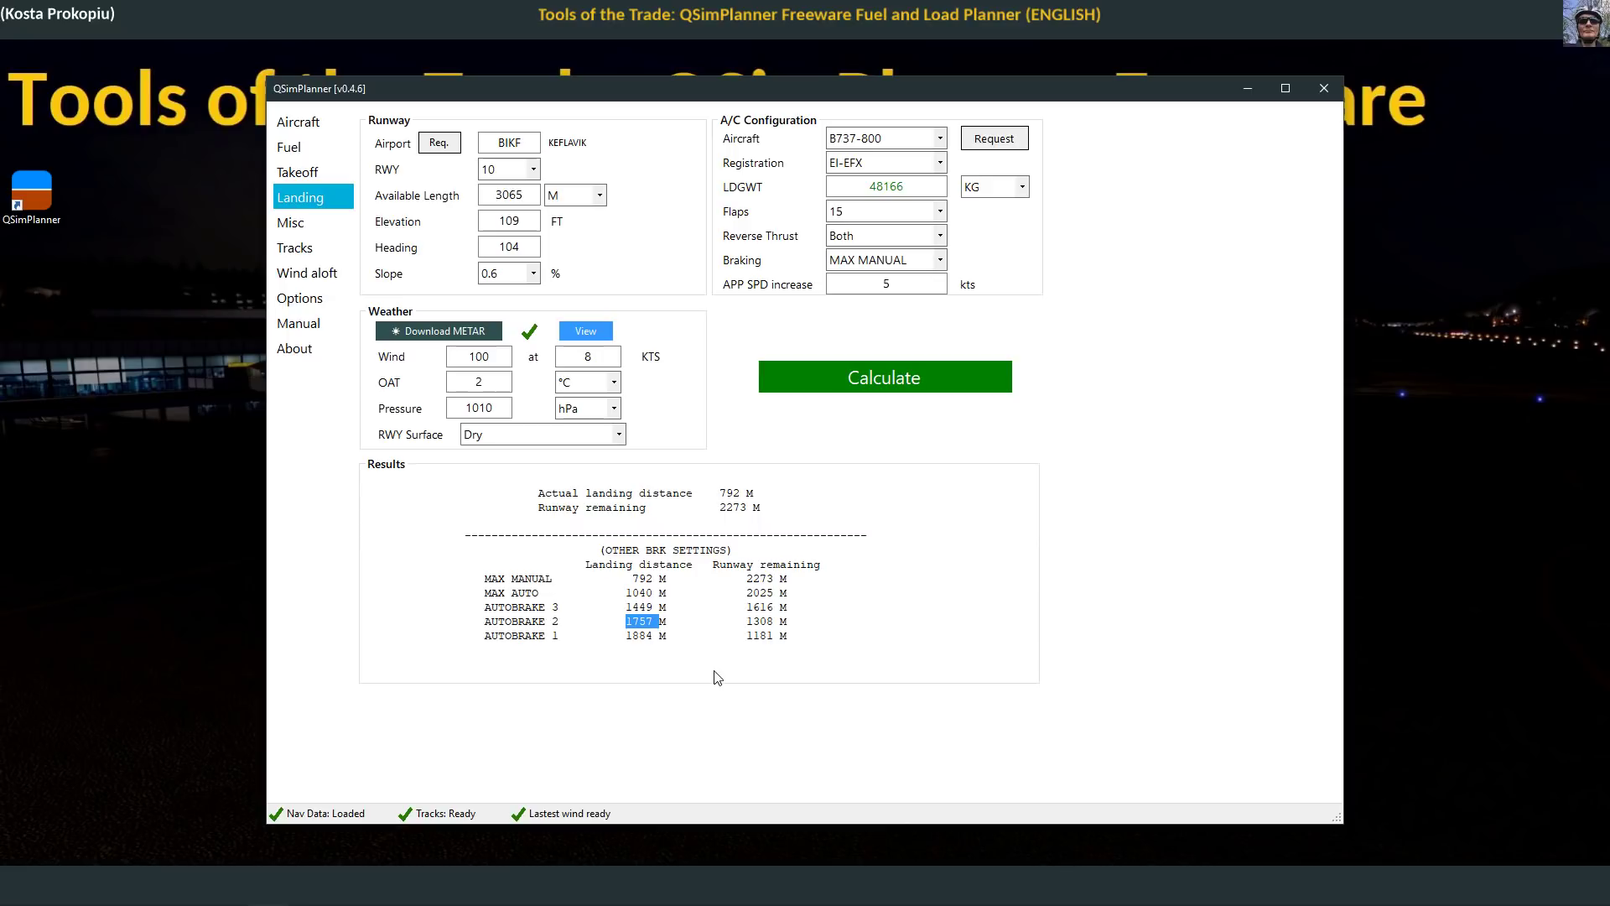
Step: Switch the landing aircraft to B747-8F and calculate its landing performance despite the out-of-range landing weight
left_click(940, 139)
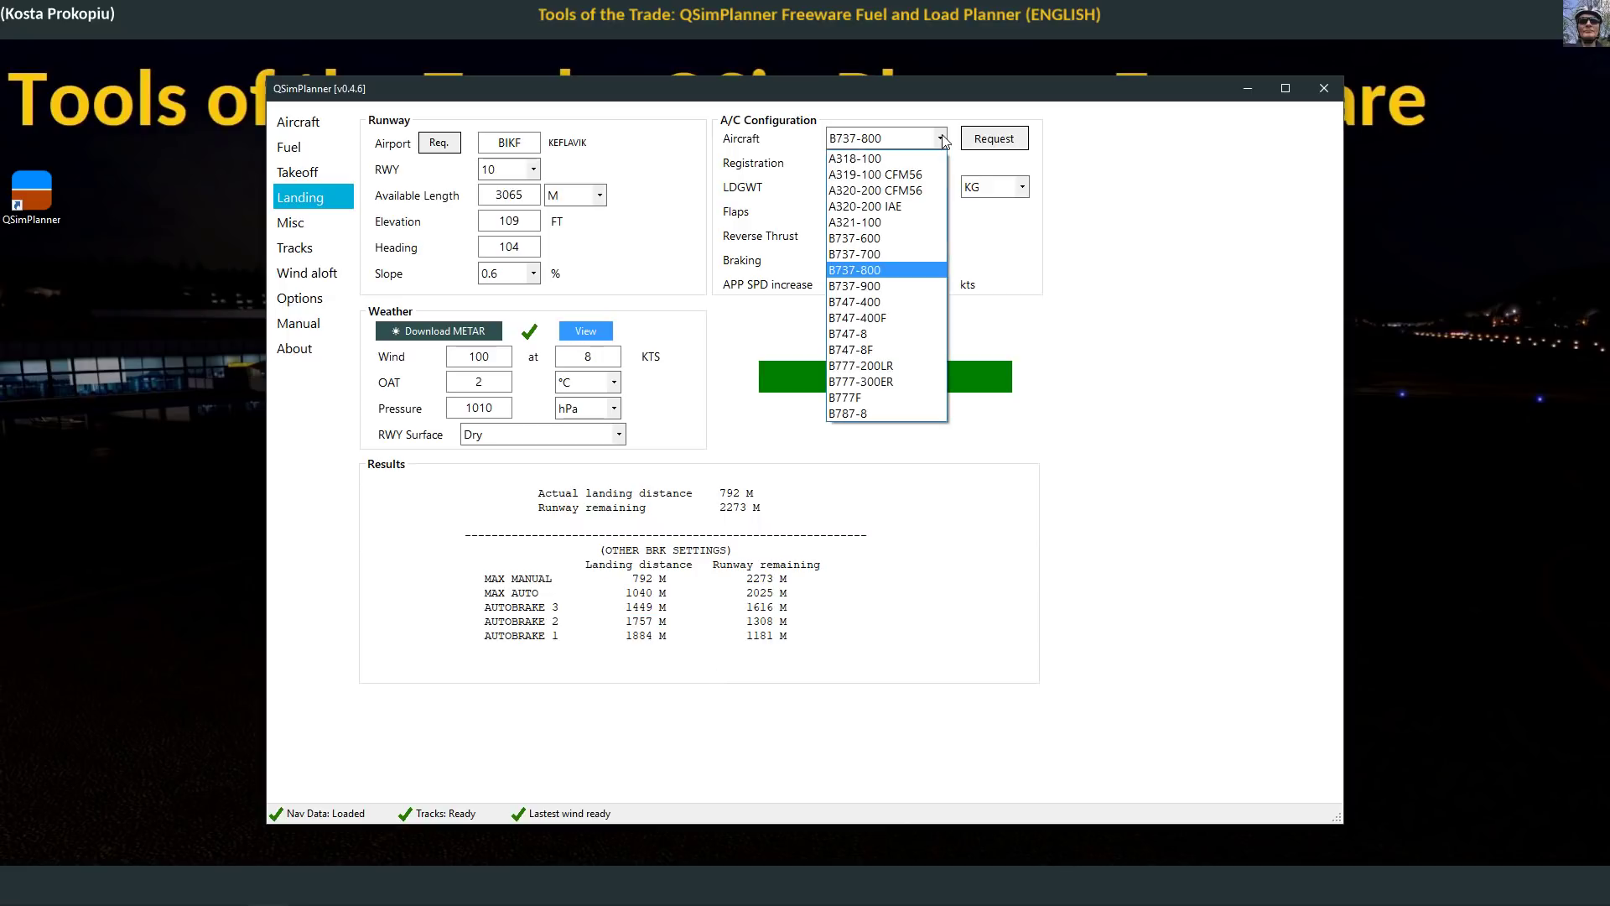
left_click(887, 348)
left_click(924, 373)
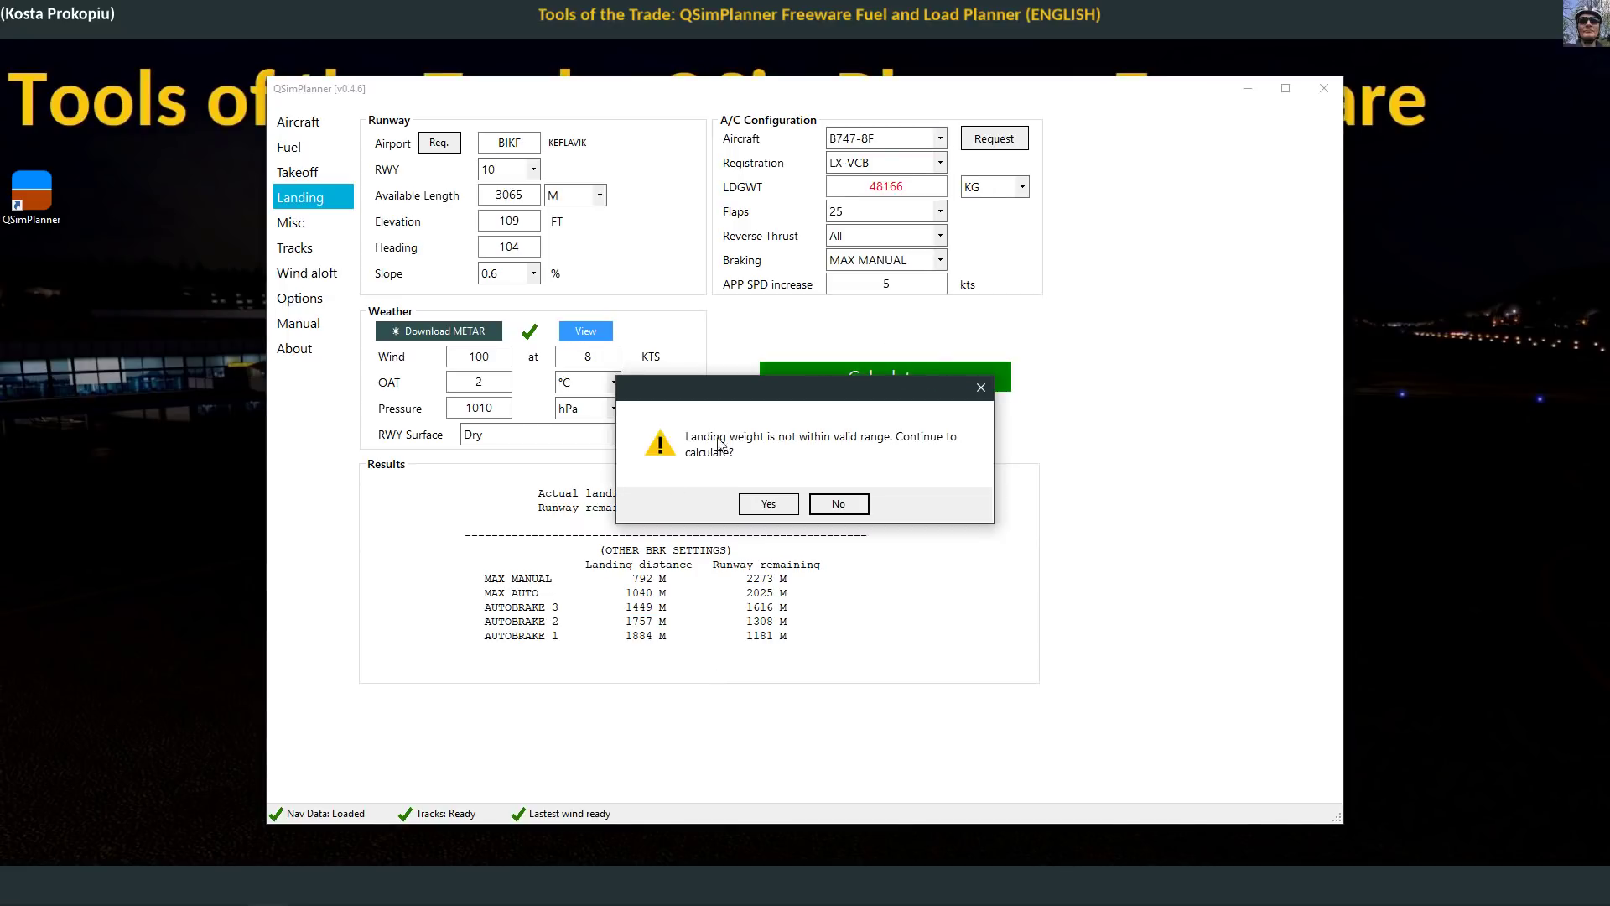
left_click(769, 506)
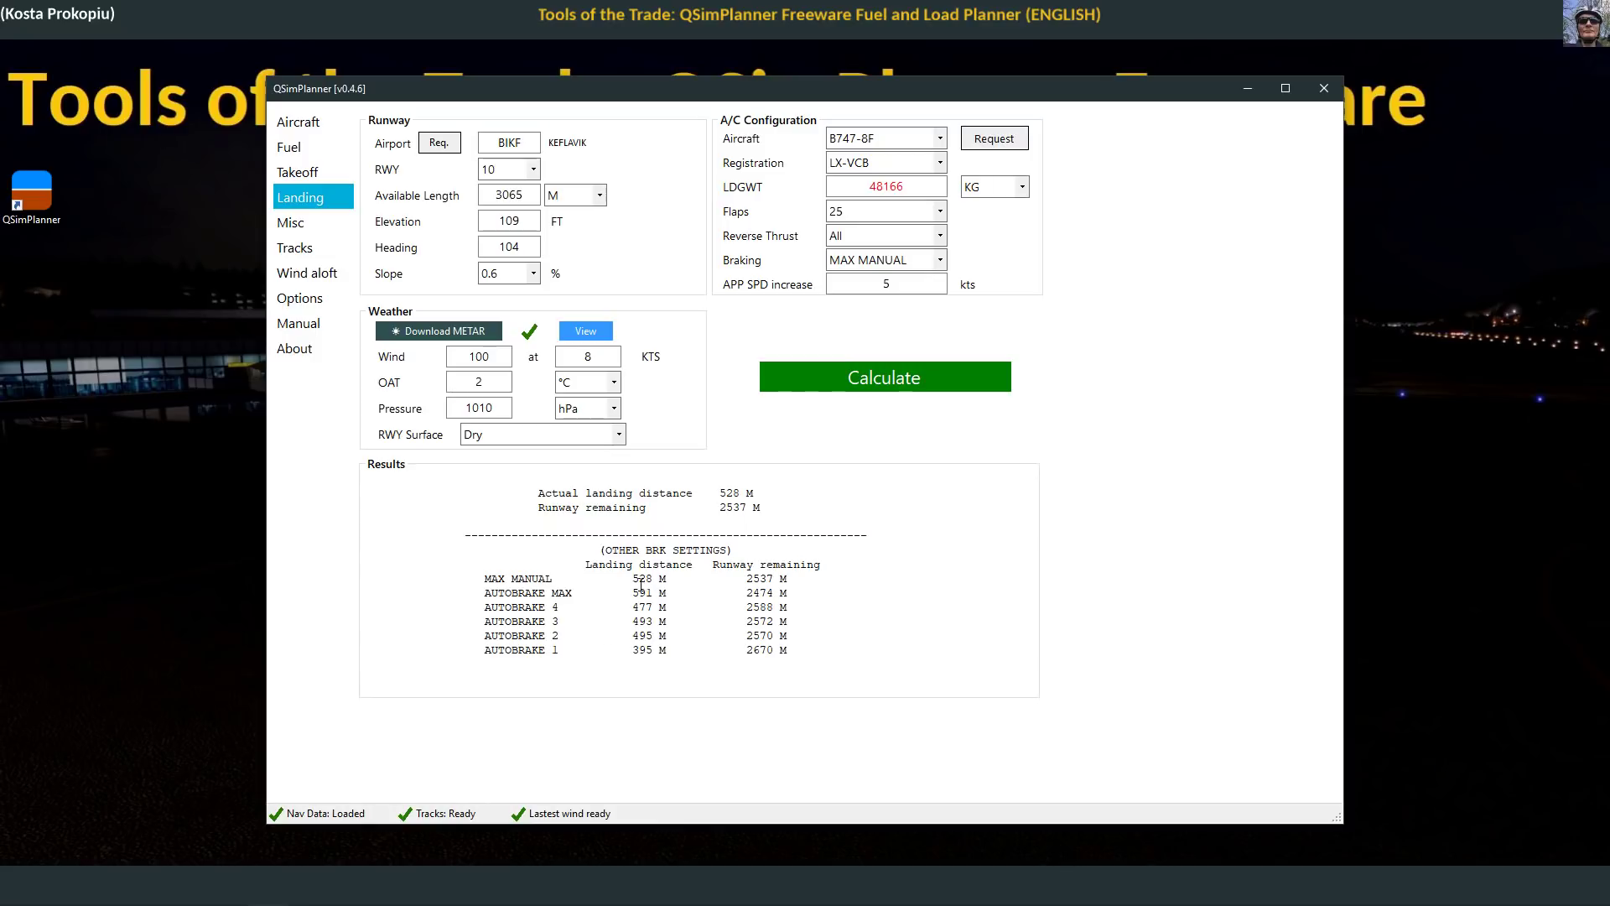
Step: Look up EDDH in the miscellaneous airport data and review its METAR and airport map
left_click(302, 224)
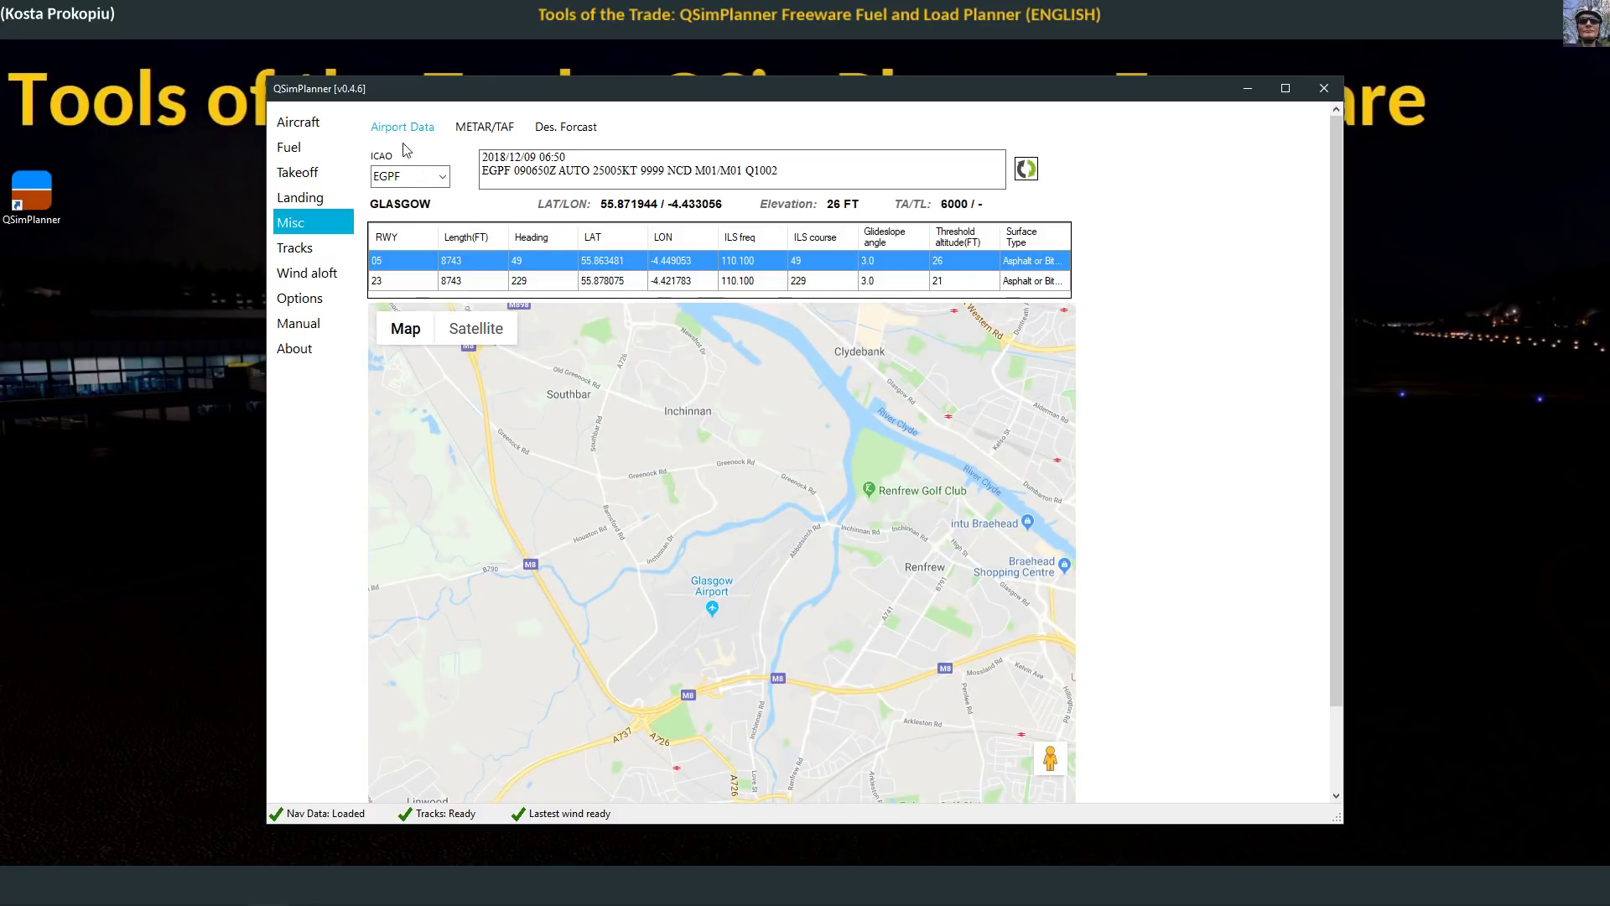
double_click(413, 181)
type("EDDH")
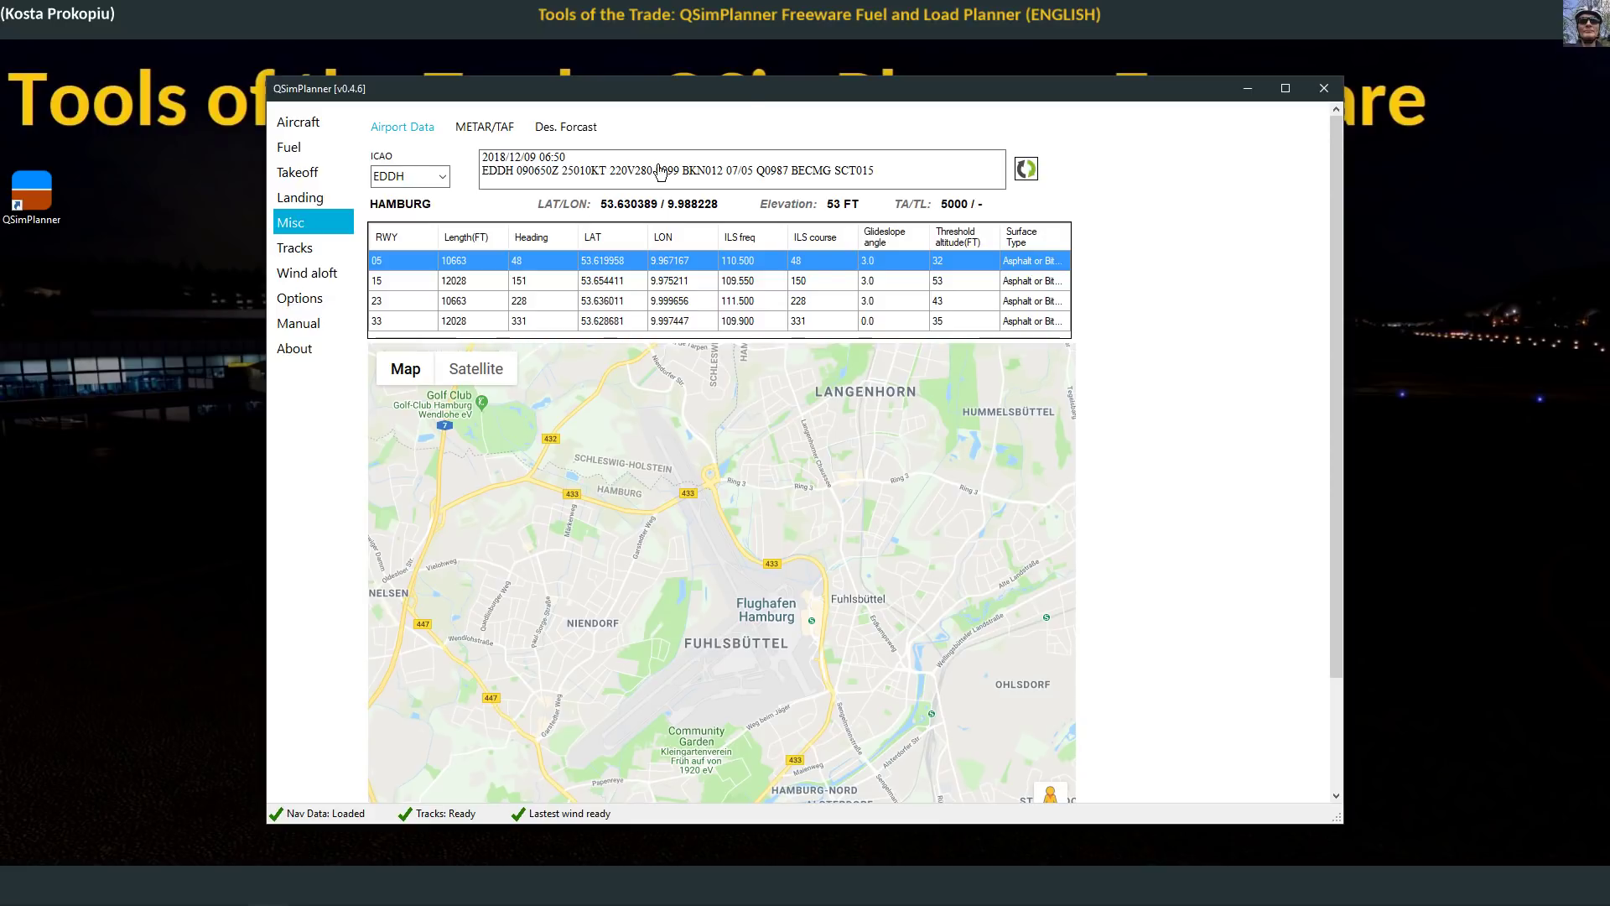
double_click(635, 176)
left_click(1183, 279)
left_click_drag(782, 664, 772, 592)
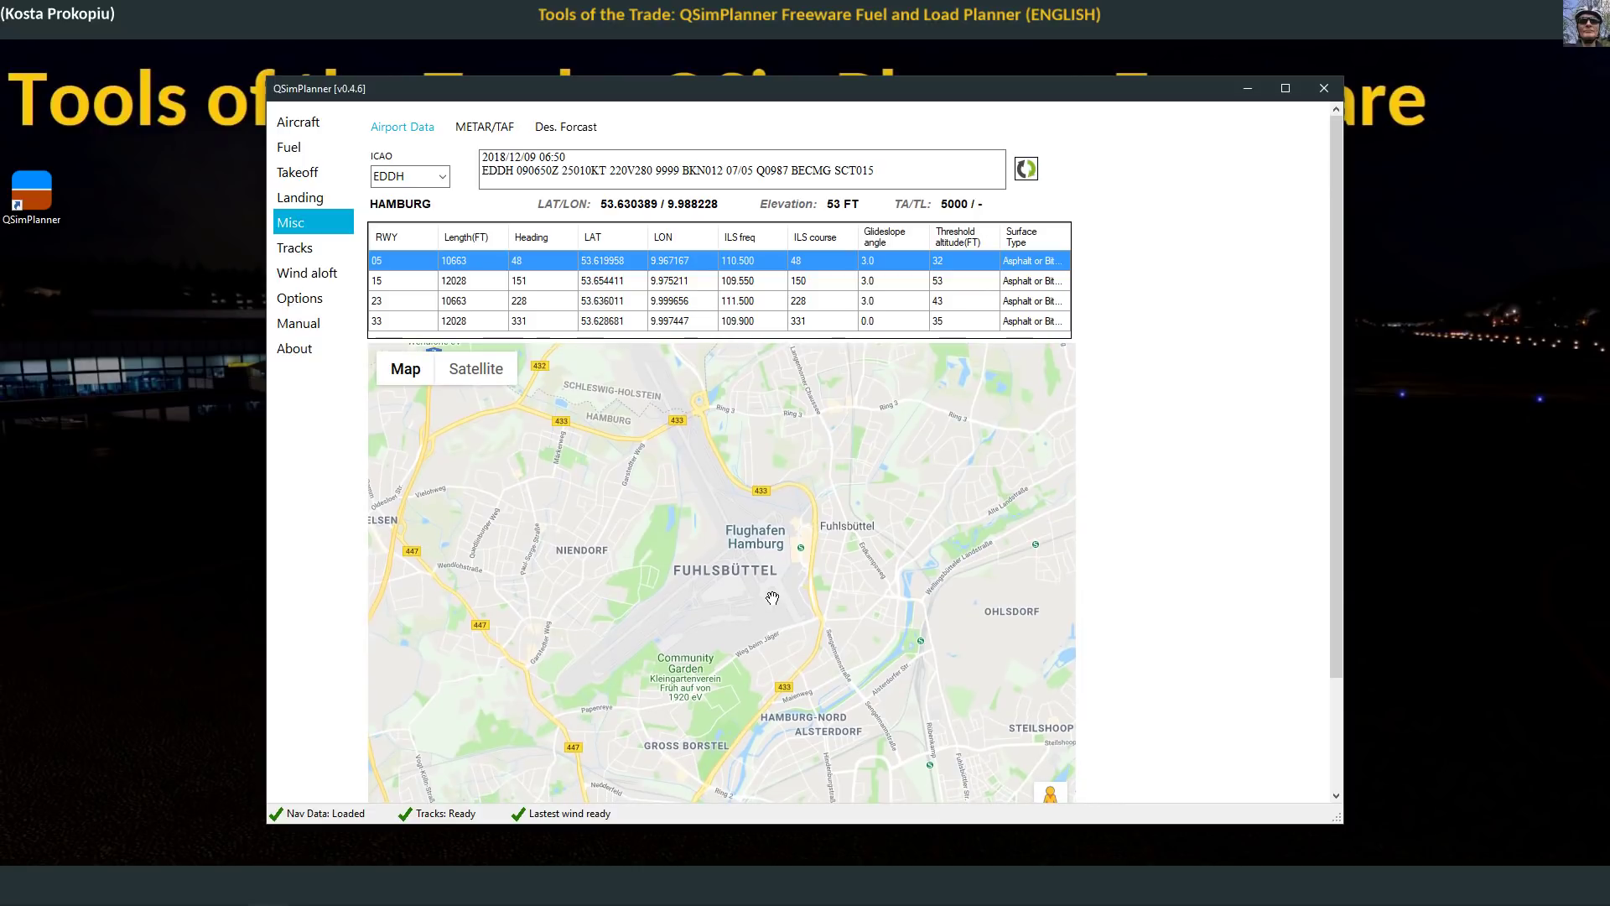
Step: Look up BIKF in the airport data, review the airport map and highlight the runway 10 entry
left_click(424, 177)
type("BIKF")
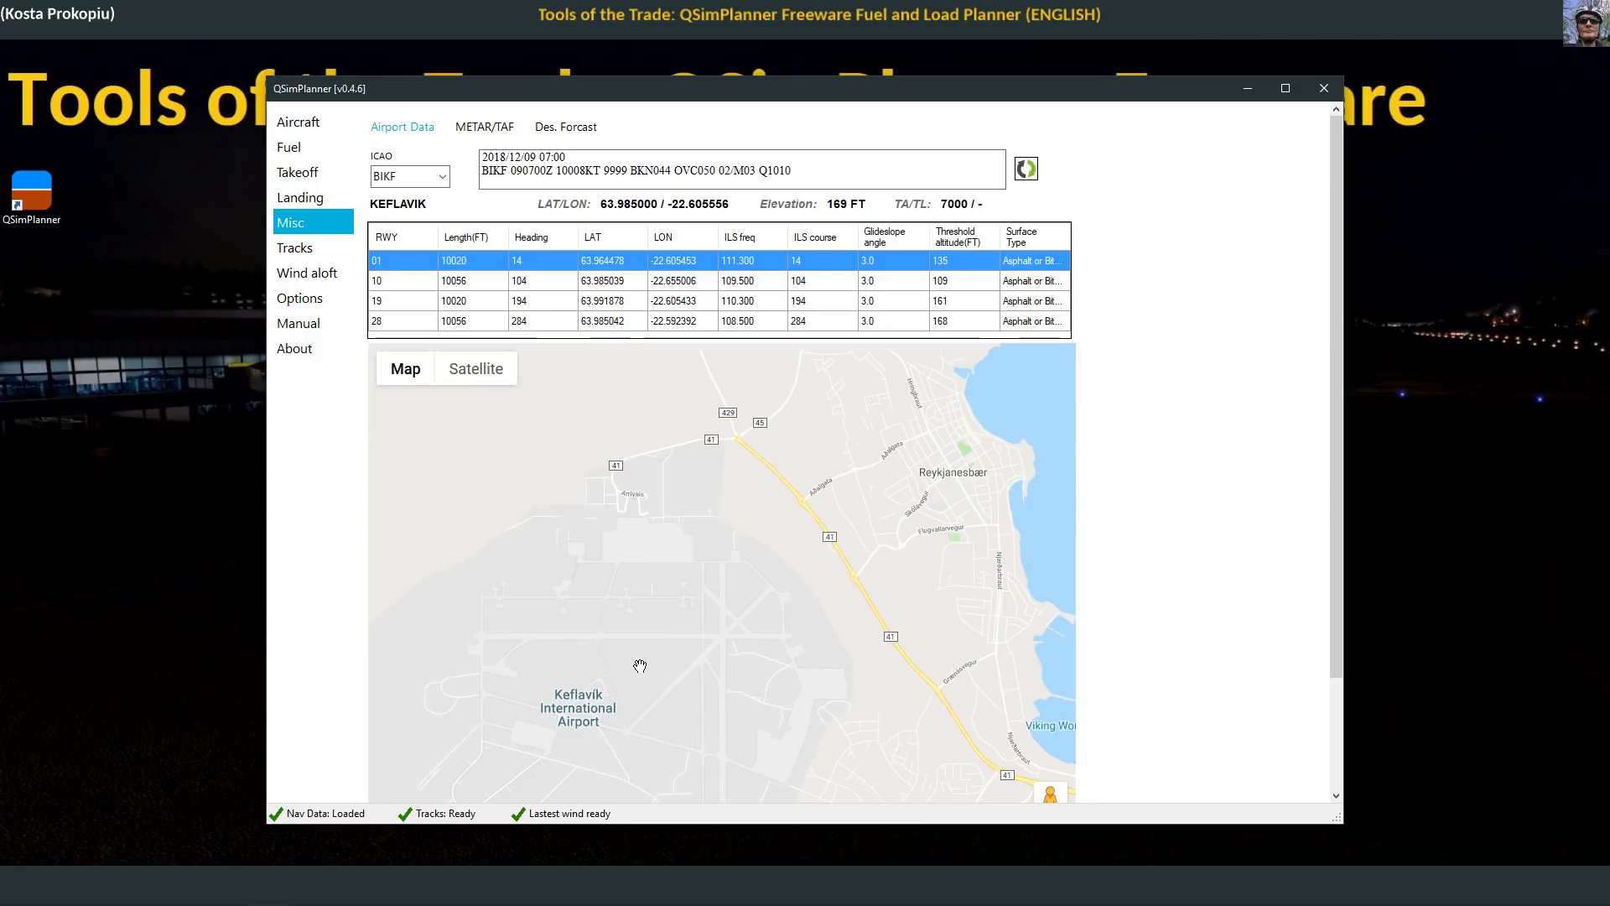
left_click_drag(640, 661, 728, 525)
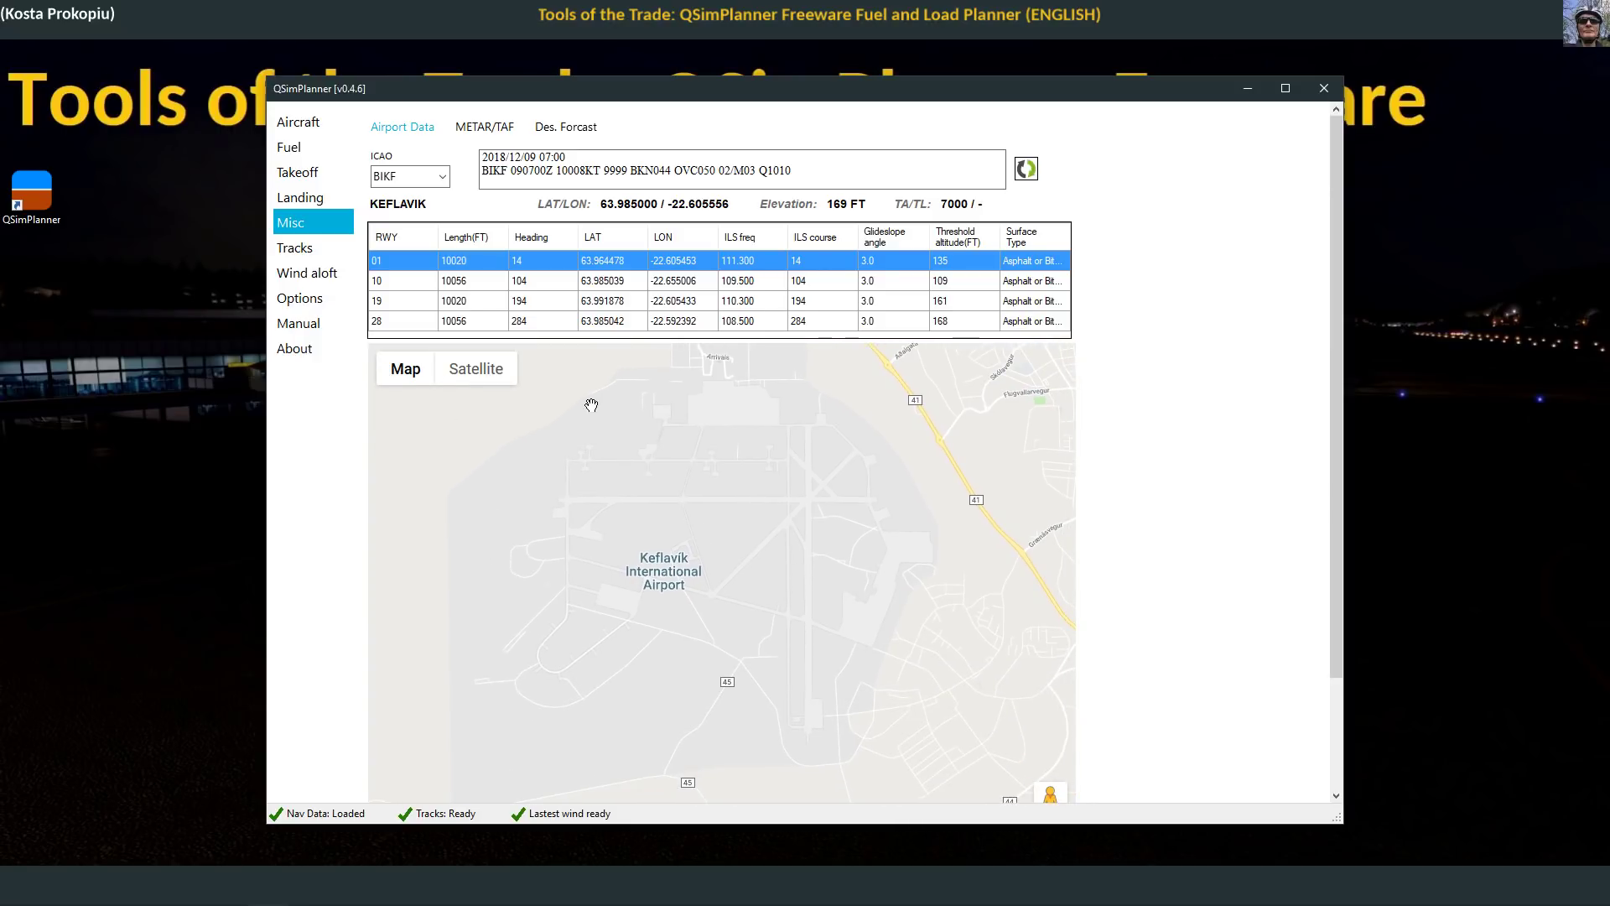
left_click_drag(726, 480, 712, 477)
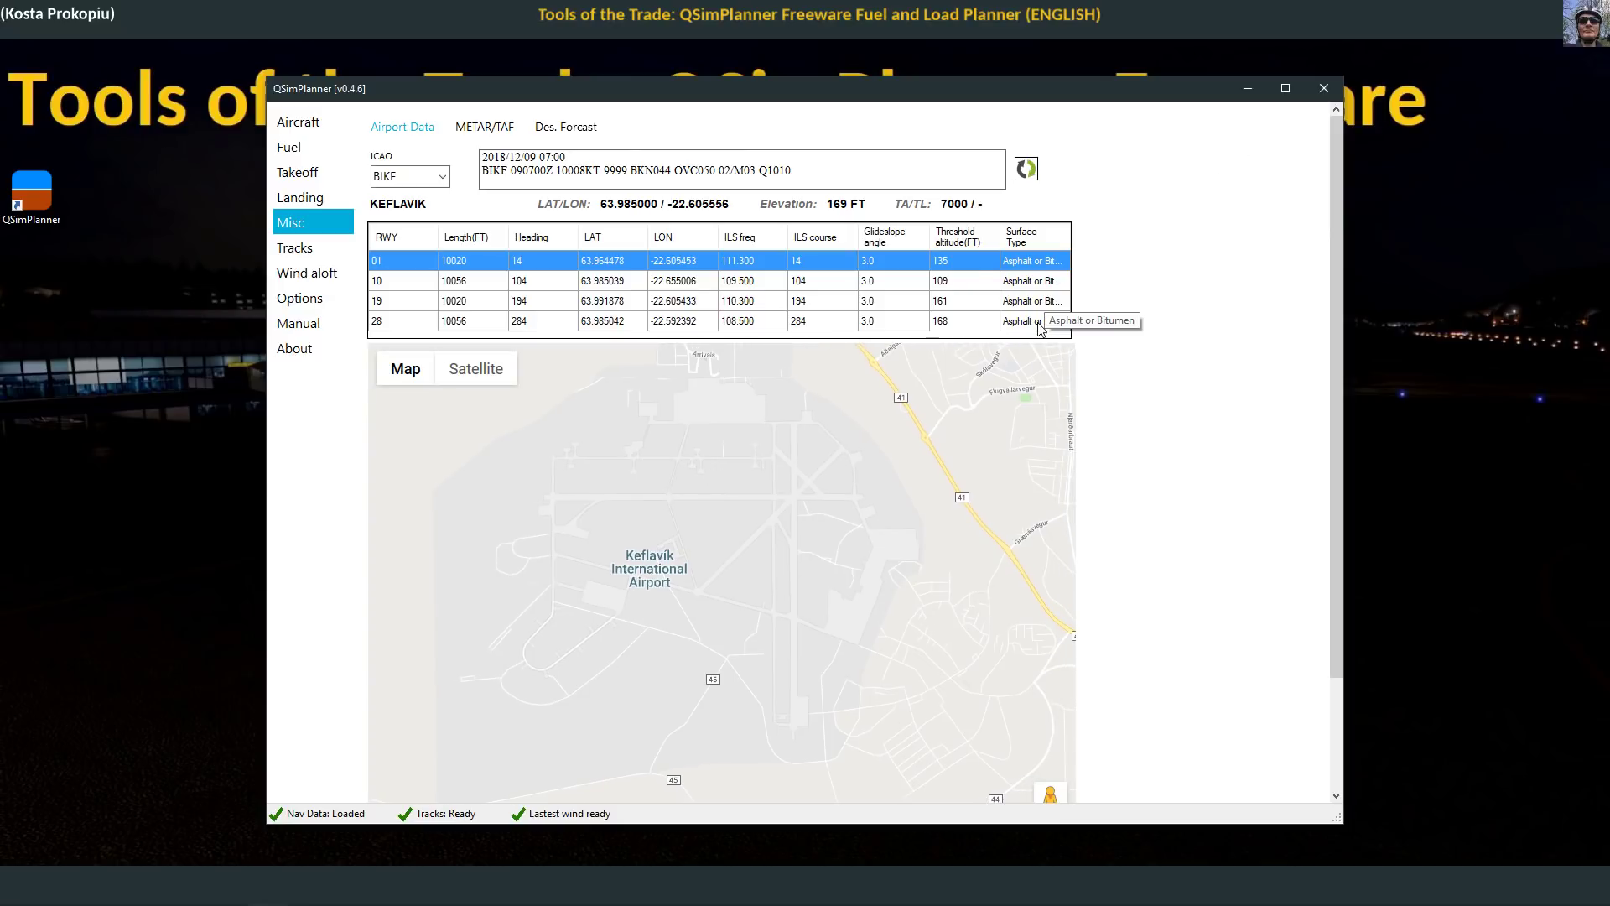
left_click(459, 285)
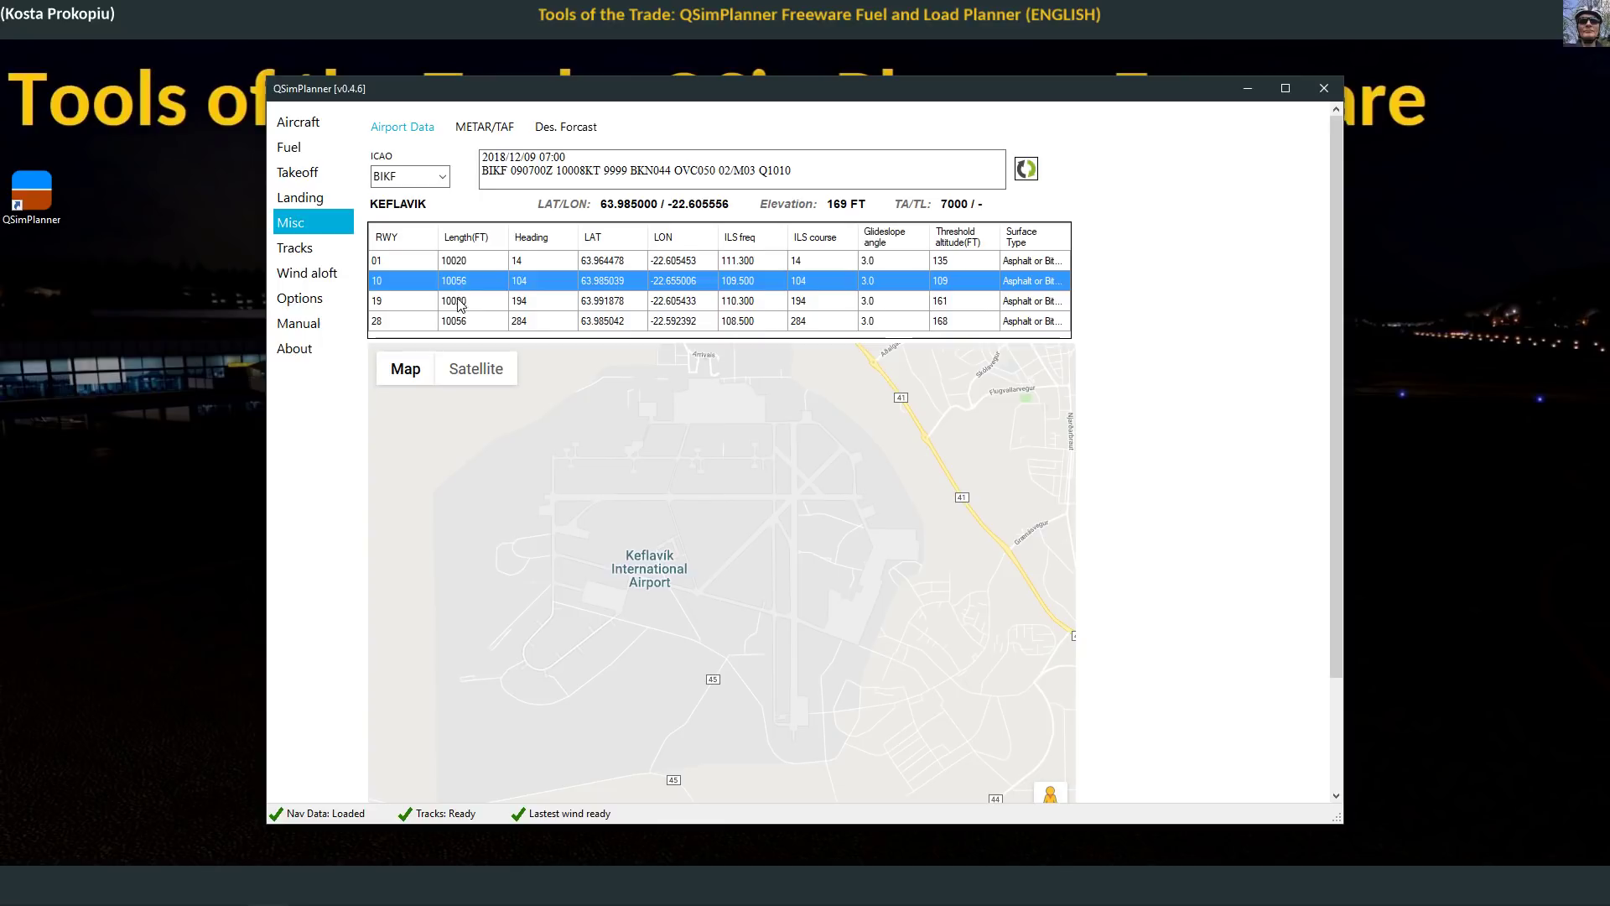
Step: Highlight the runway 19 and runway 28 entries in the BIKF runway table
left_click(459, 302)
left_click(457, 320)
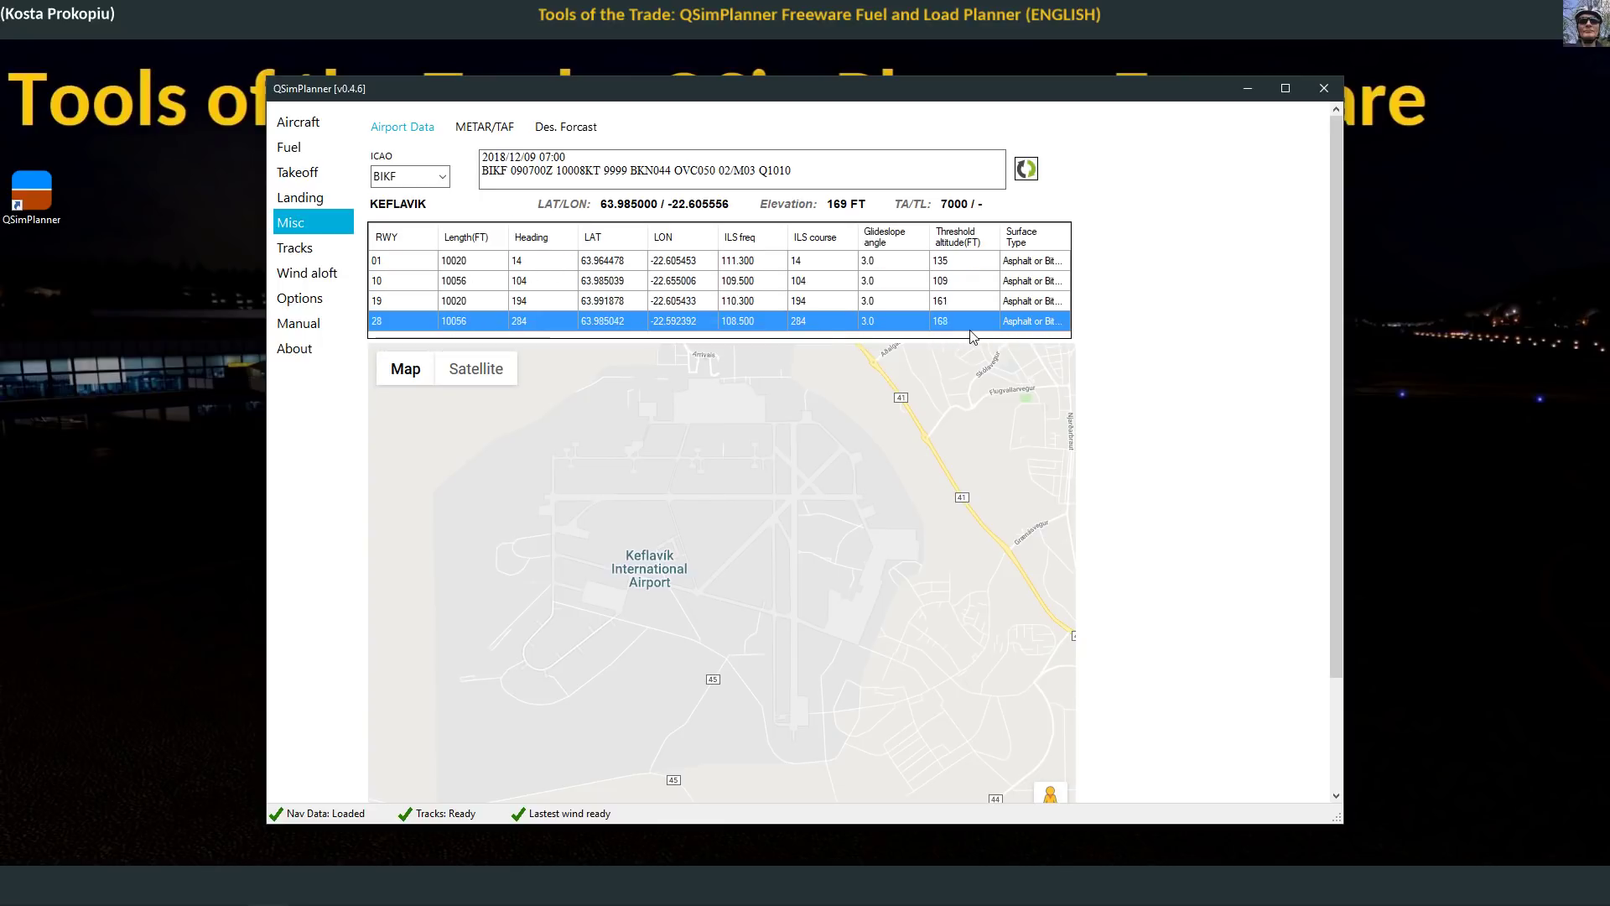
Step: Open the tracks page and highlight the status messages for the NATs, PACOTs and AUSOTS
left_click(282, 247)
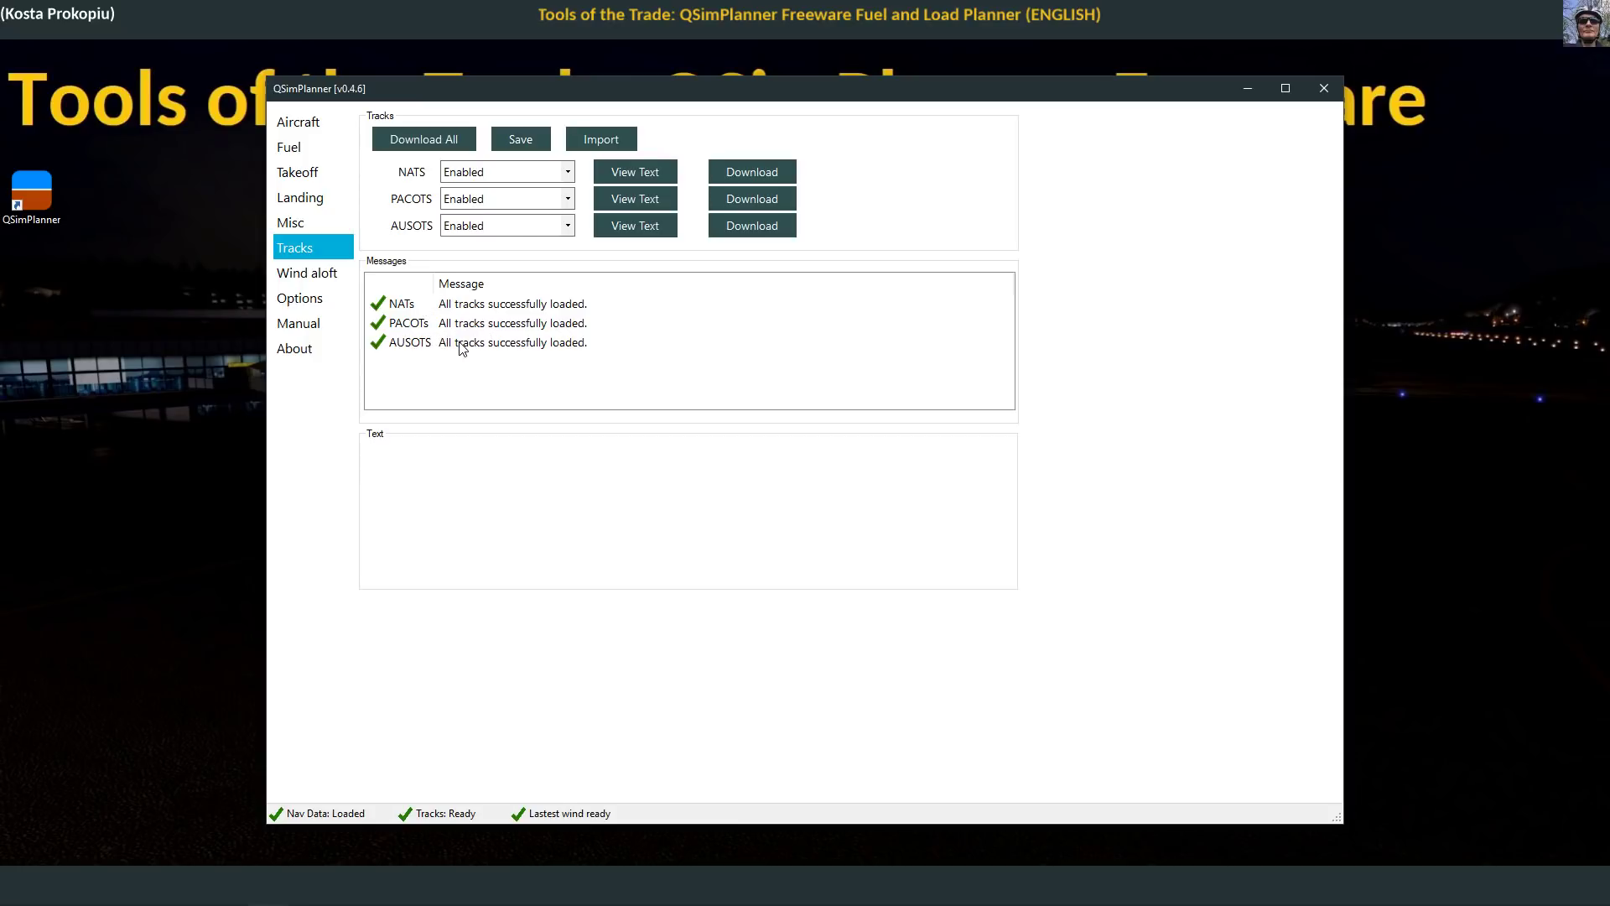
left_click(412, 346)
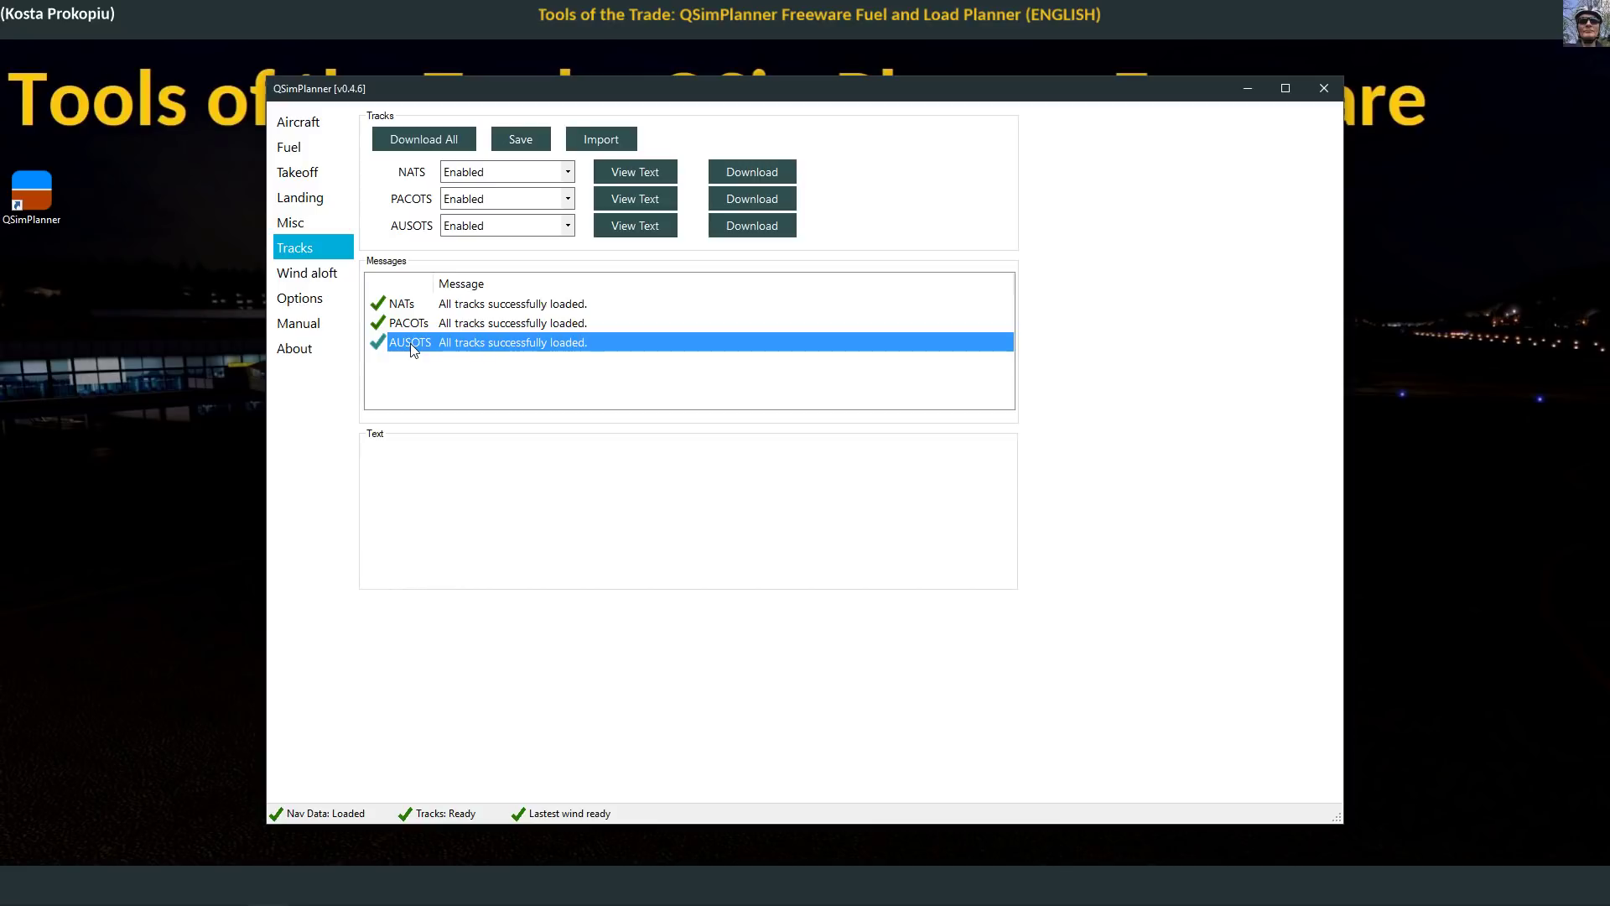
left_click(415, 323)
left_click(401, 307)
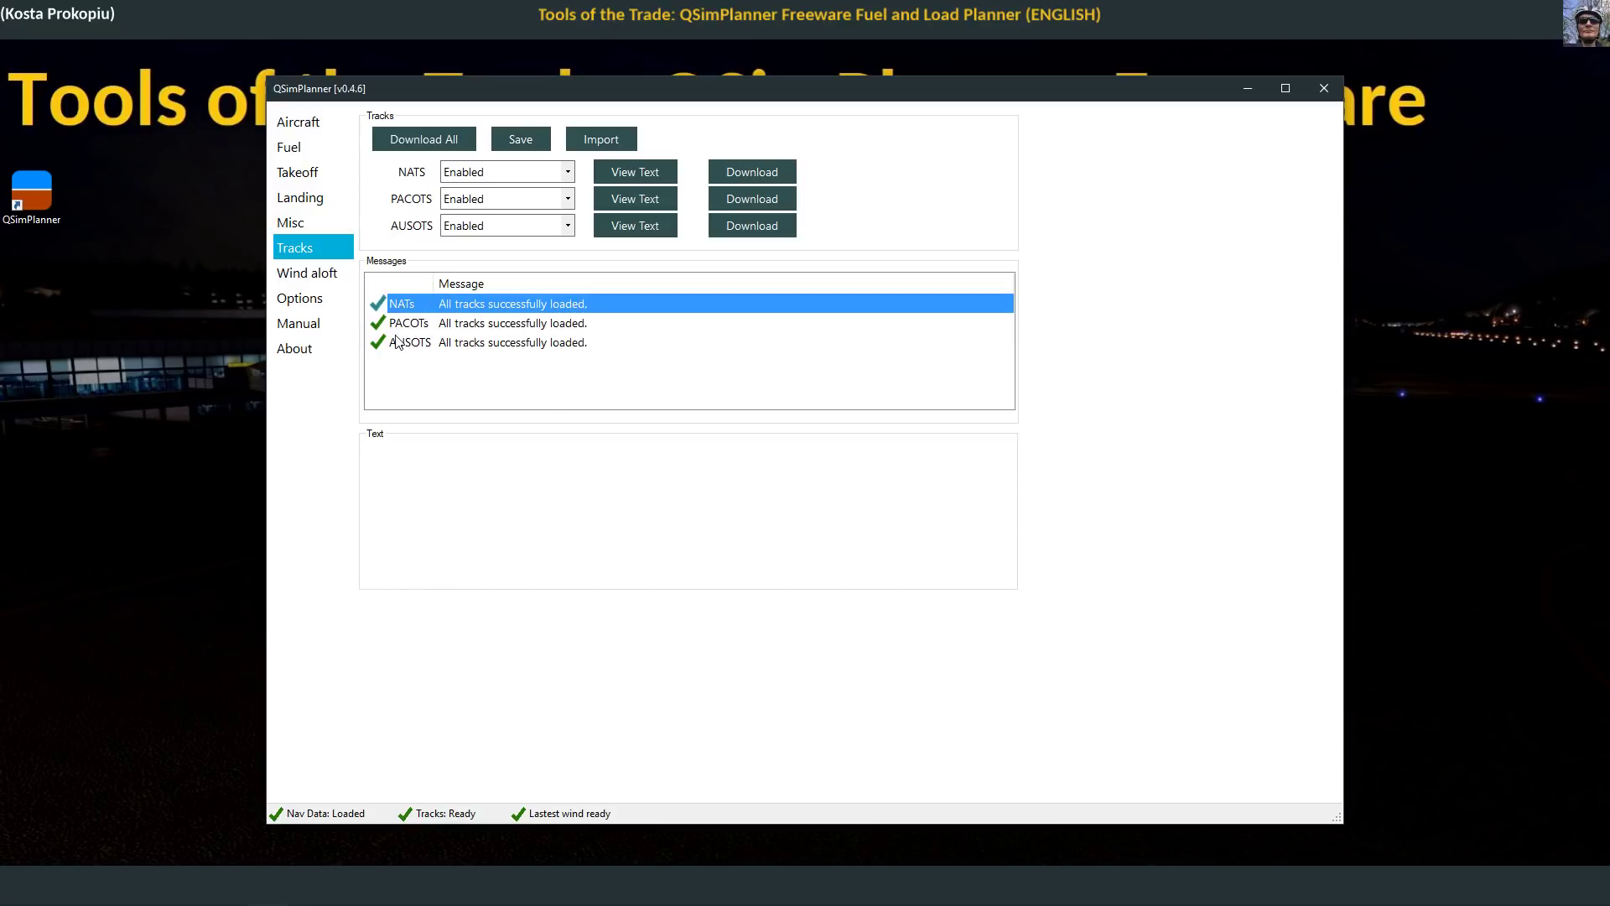
left_click(403, 348)
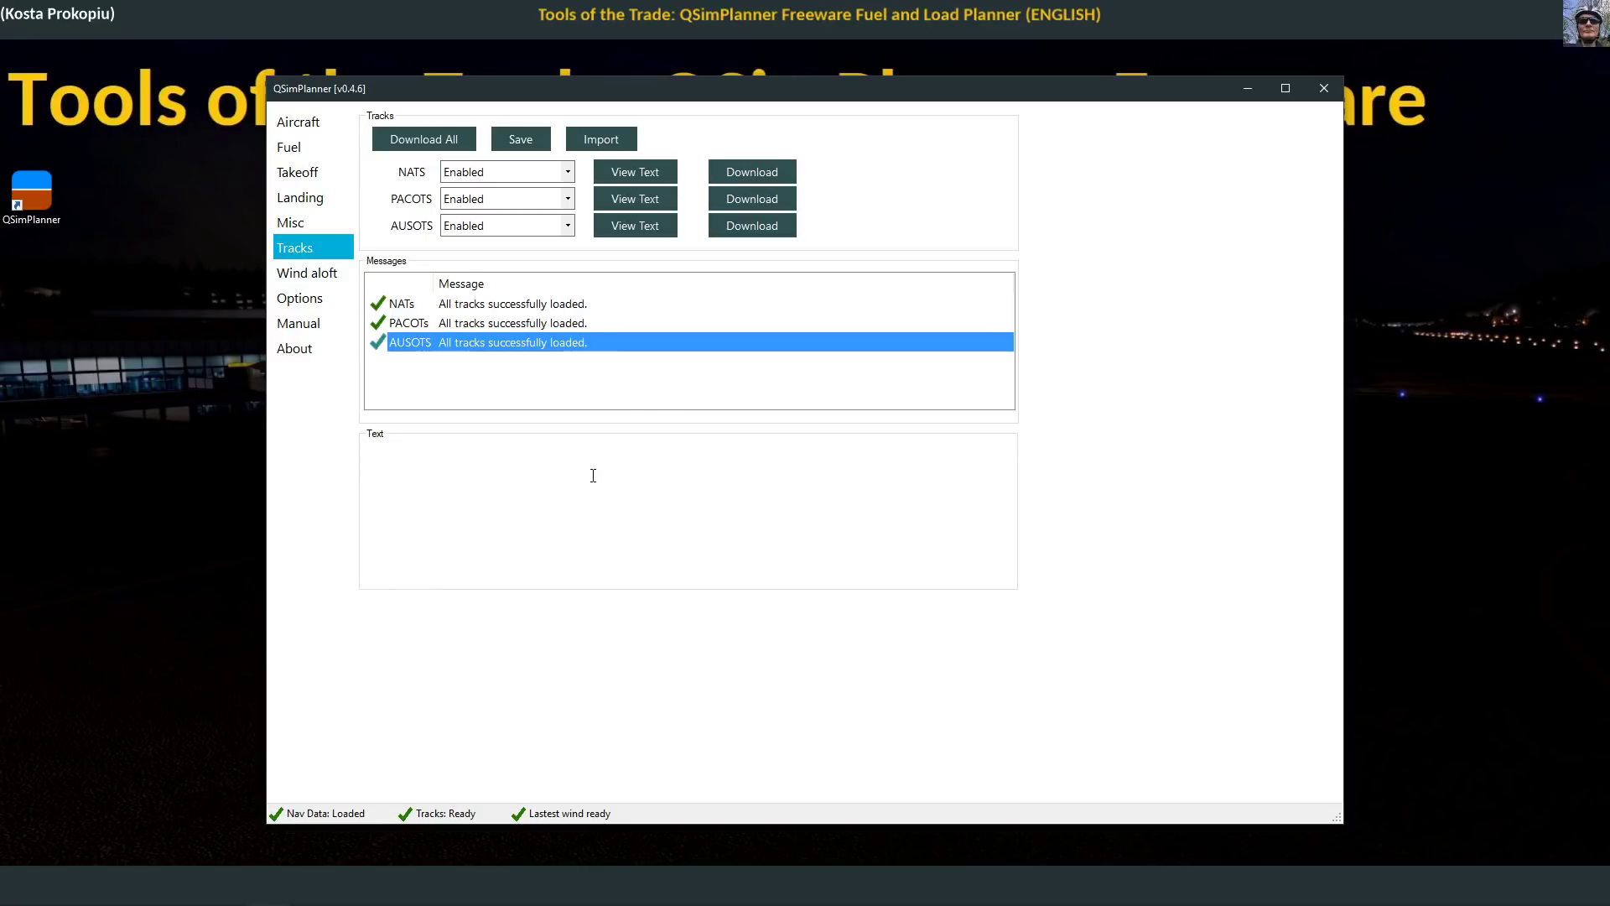
Step: Set the PACOTS and AUSOTS tracks to Disabled
left_click(568, 202)
left_click(550, 233)
left_click(554, 227)
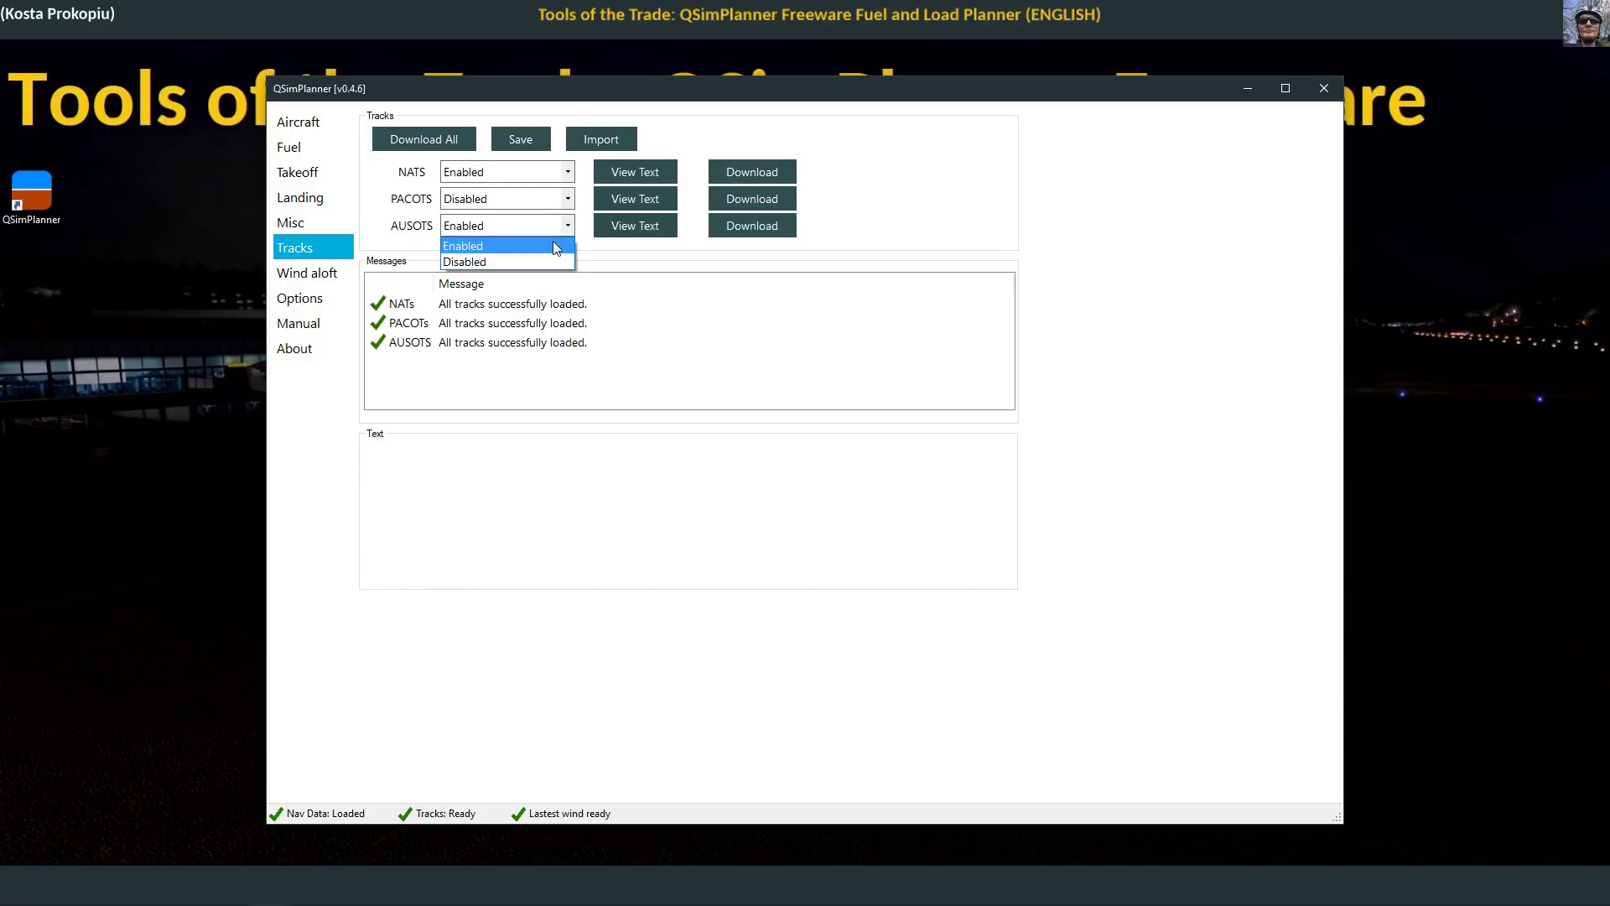
left_click(545, 261)
Step: View the NATS track text and read through the westbound and eastbound track messages
left_click(639, 170)
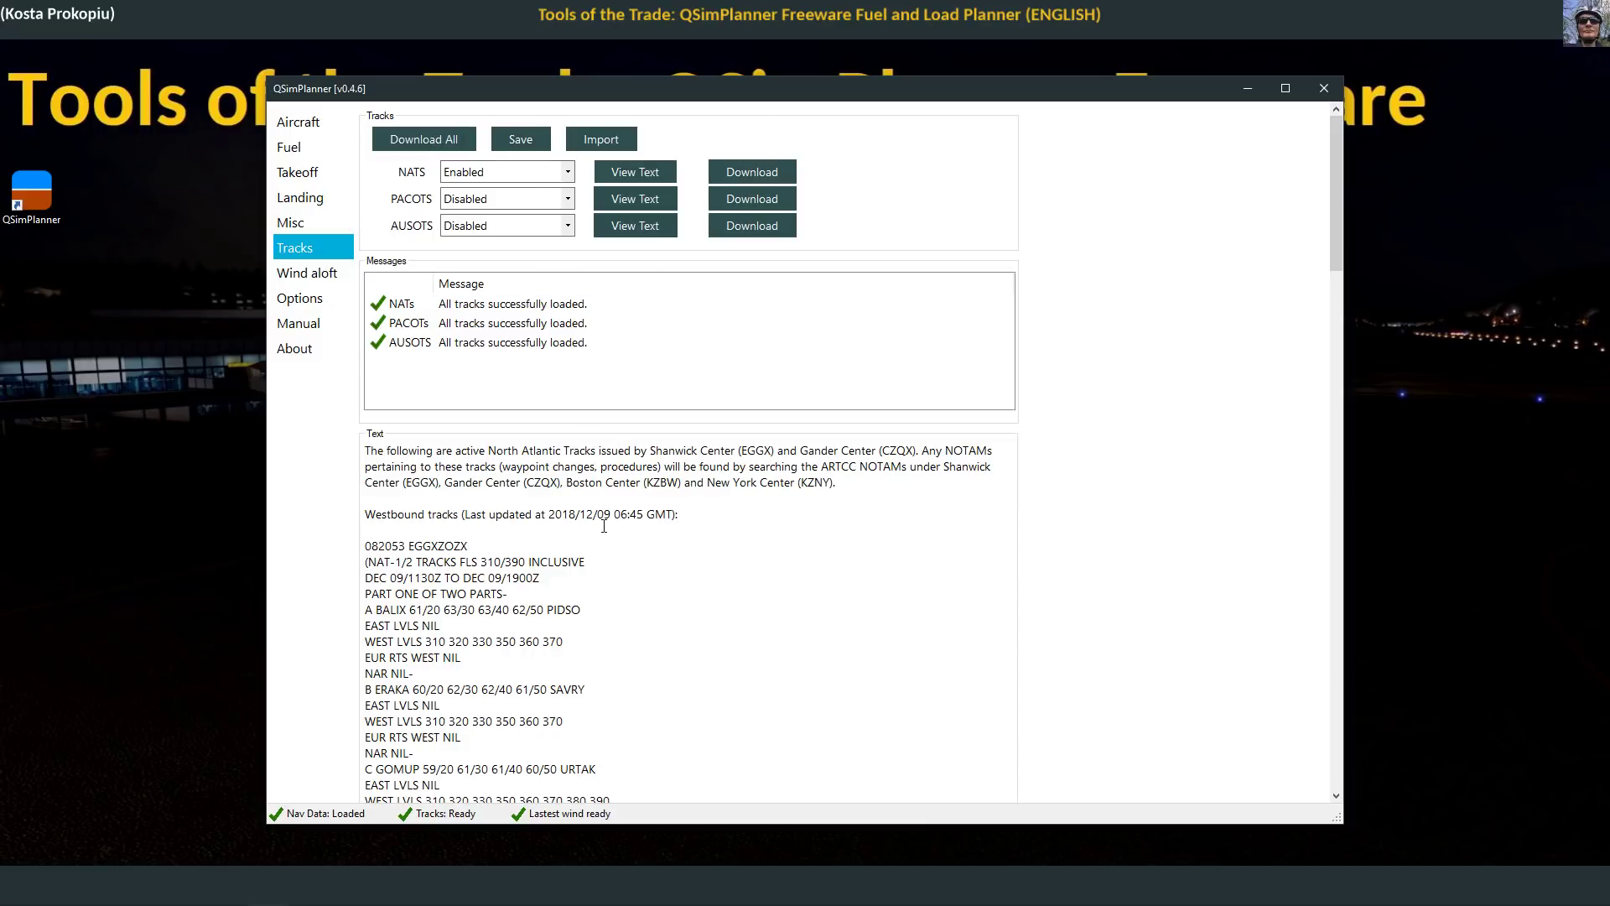
scroll(604, 526, "down", 15)
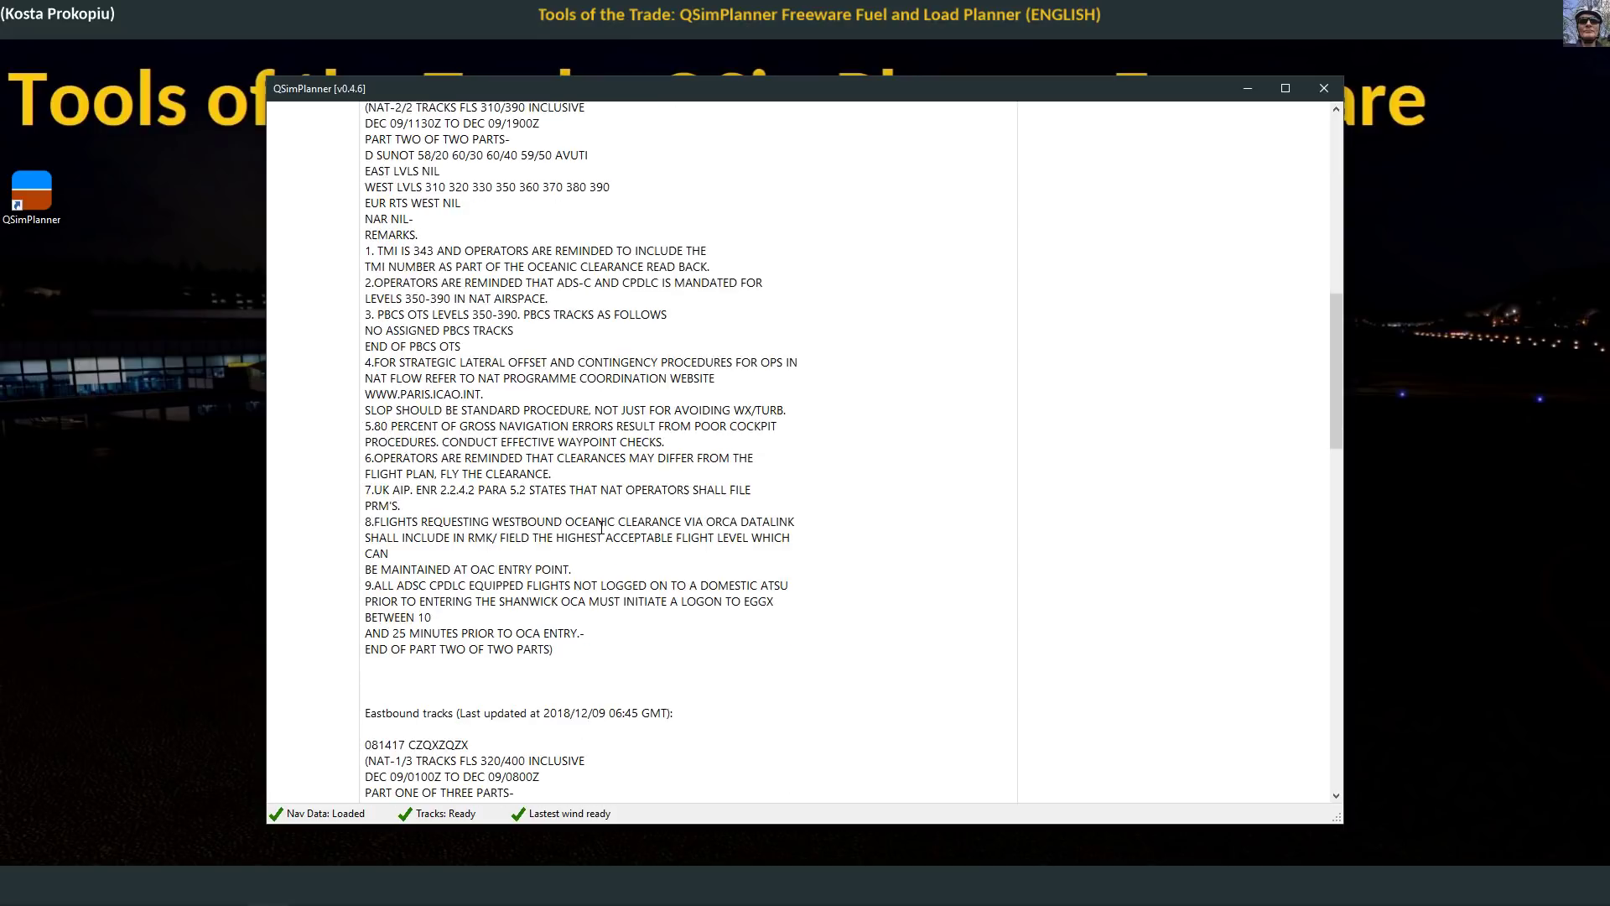
scroll(601, 526, "down", 20)
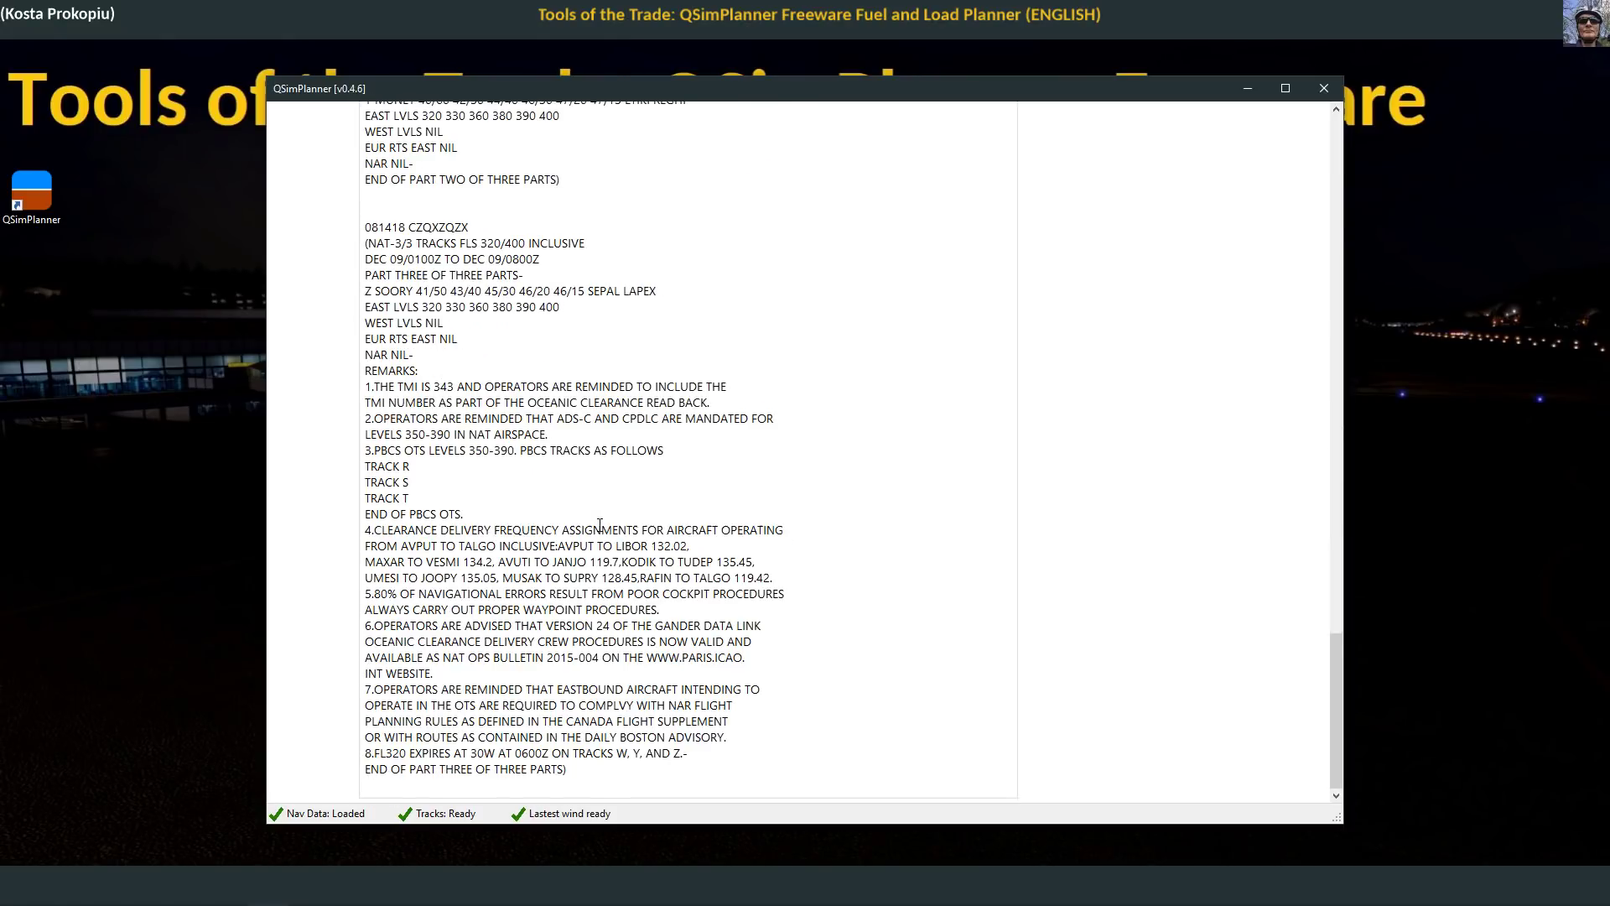
scroll(600, 526, "up", 20)
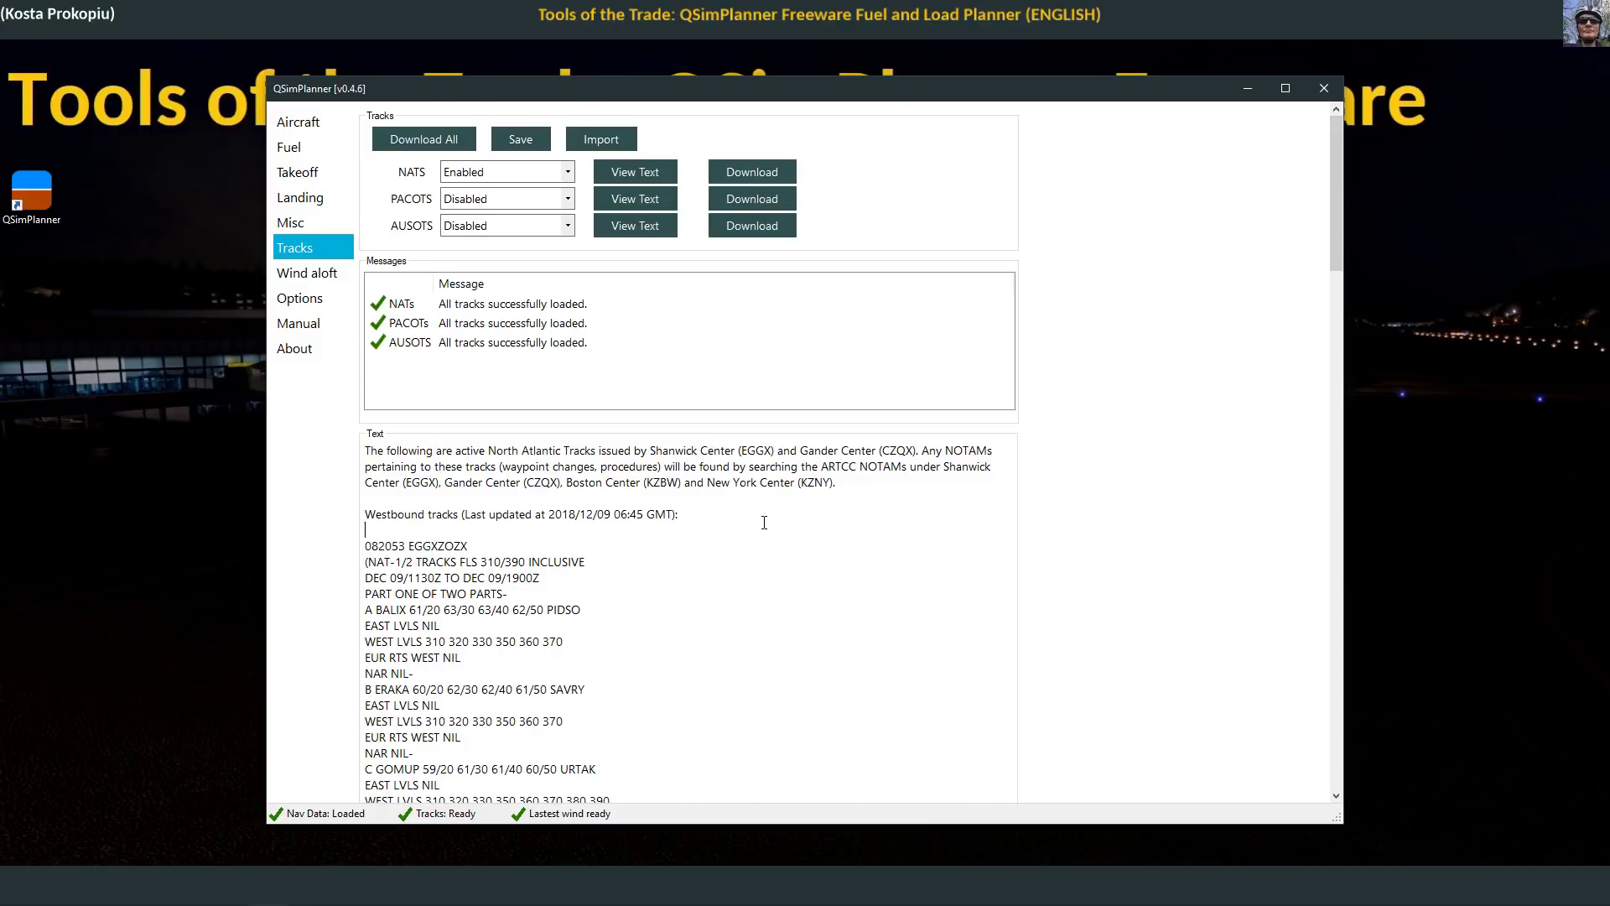
scroll(764, 522, "down", 15)
scroll(556, 447, "up", 15)
Step: Refresh the wind aloft data, and look at the option to save wind data as a grib2 file without saving
left_click(302, 273)
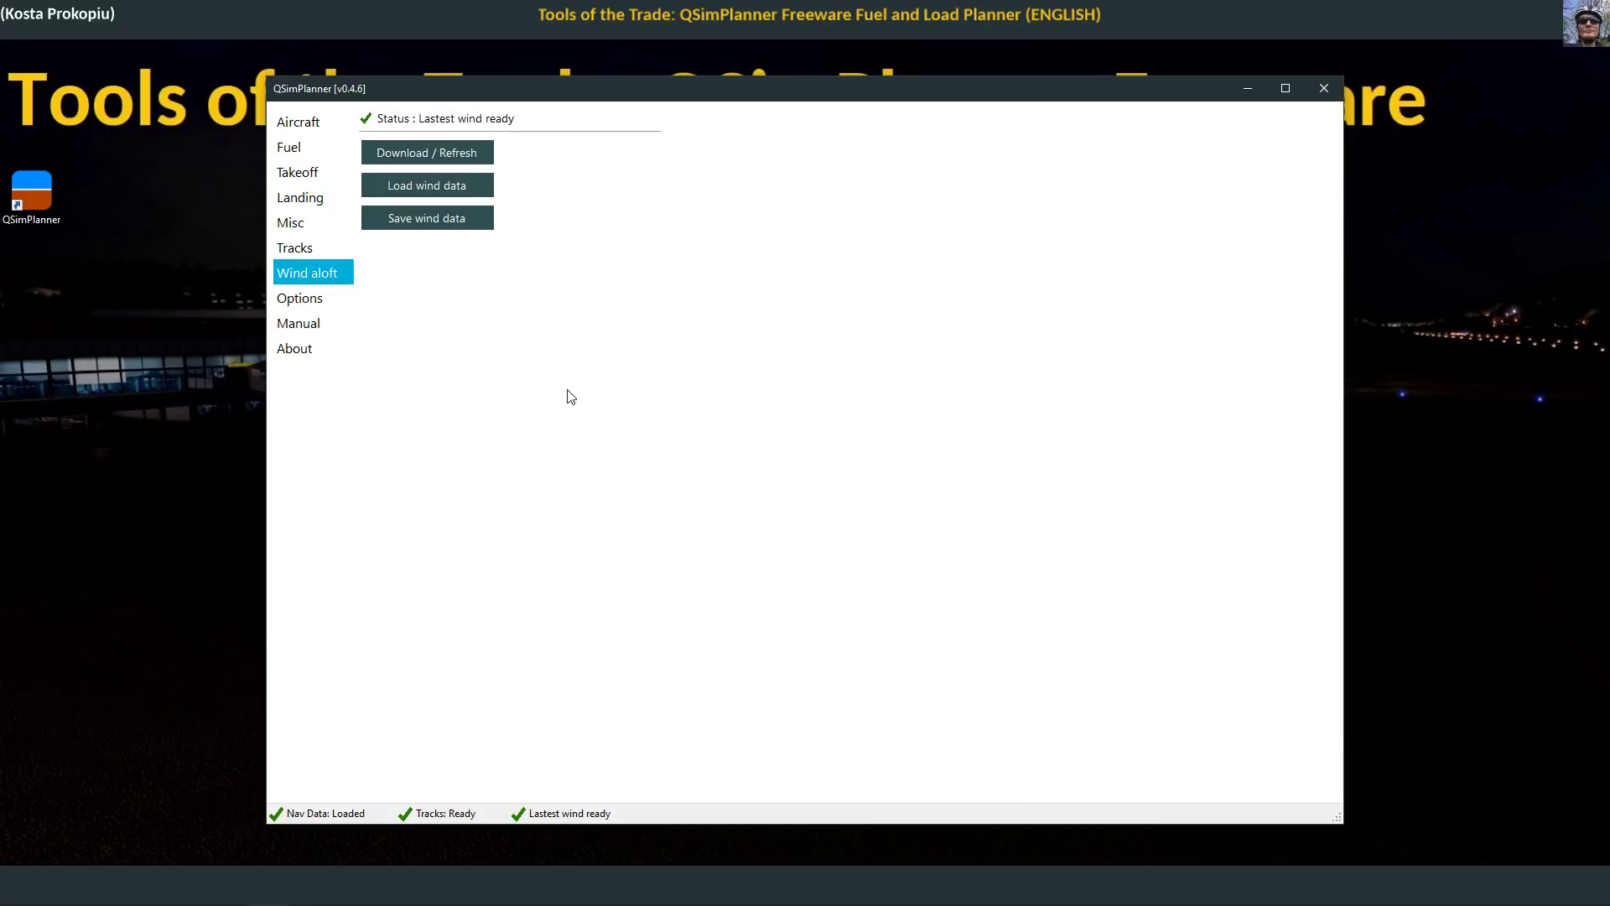
left_click(448, 153)
left_click(442, 225)
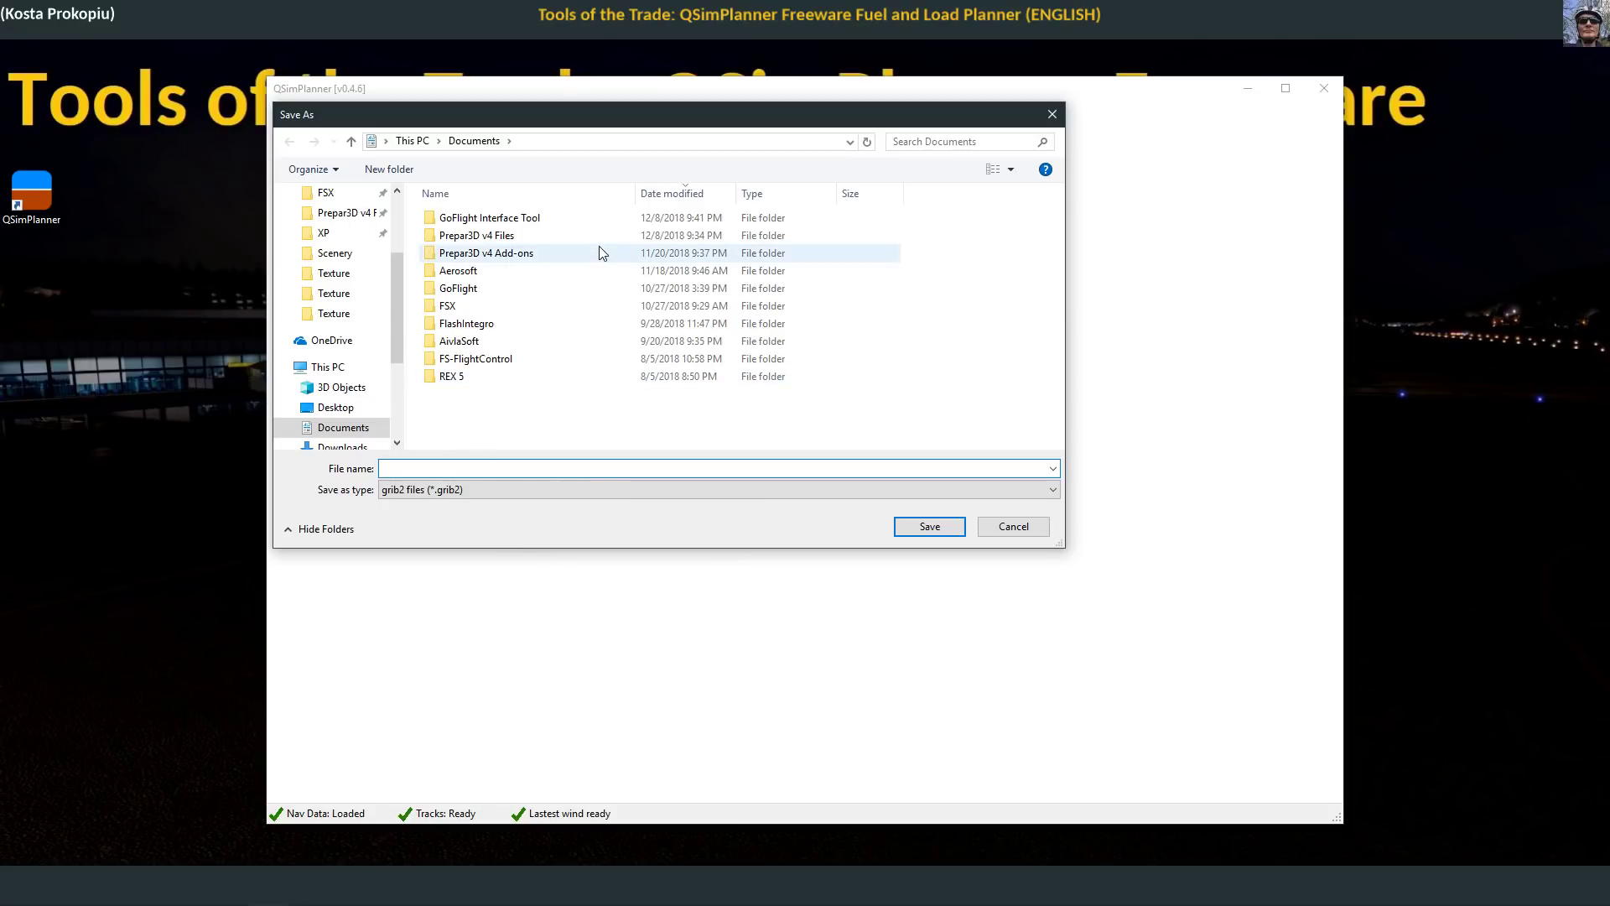
left_click(1013, 527)
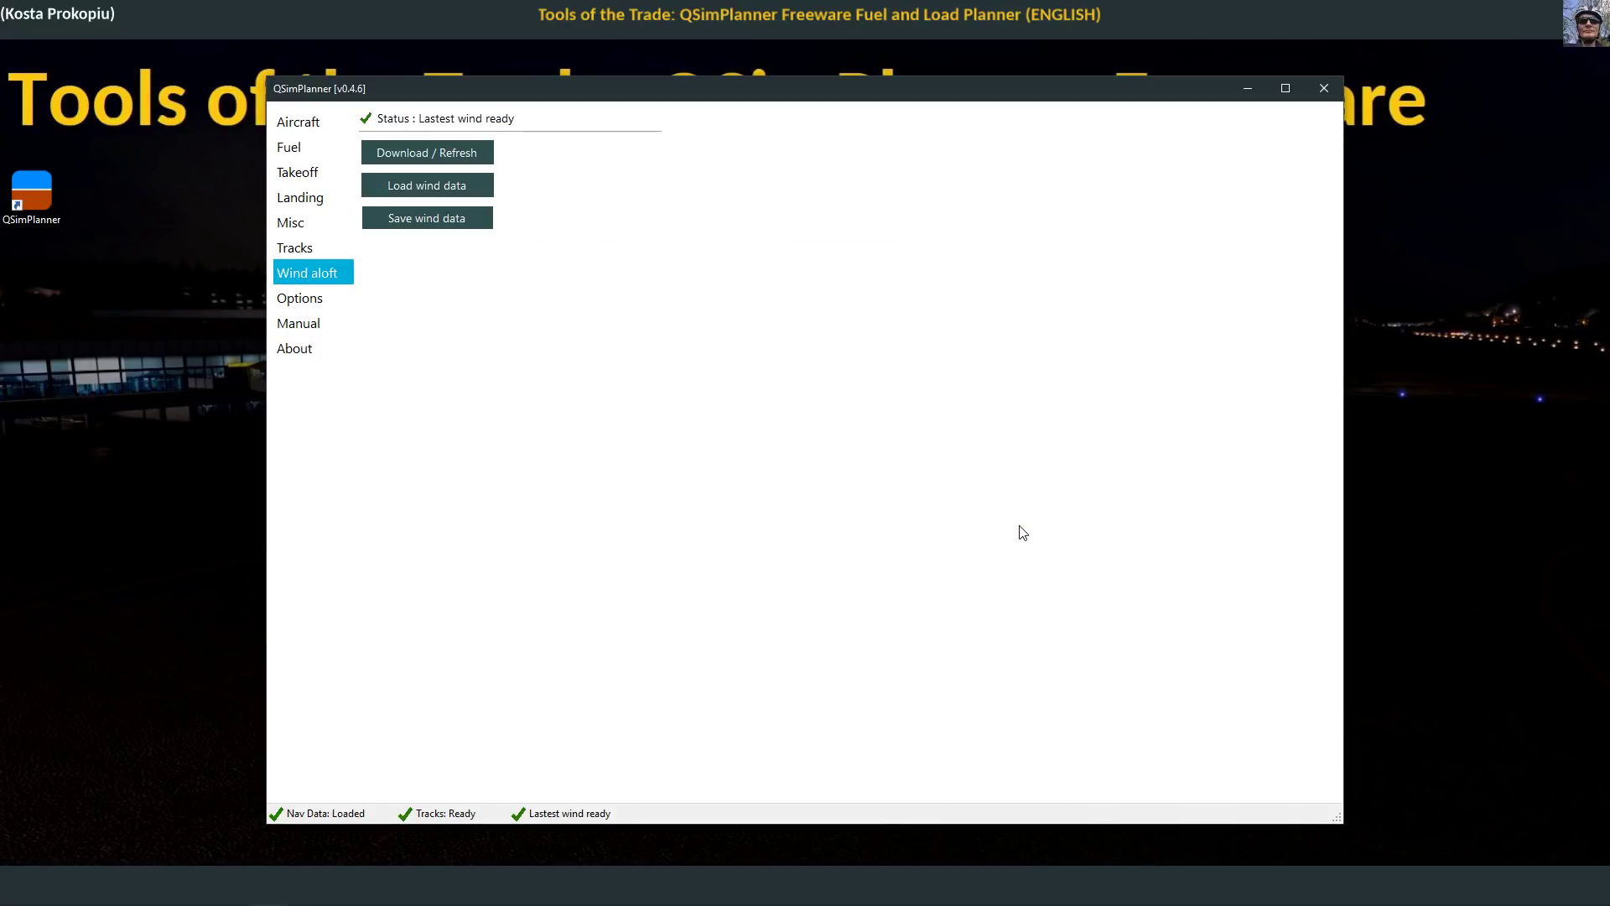
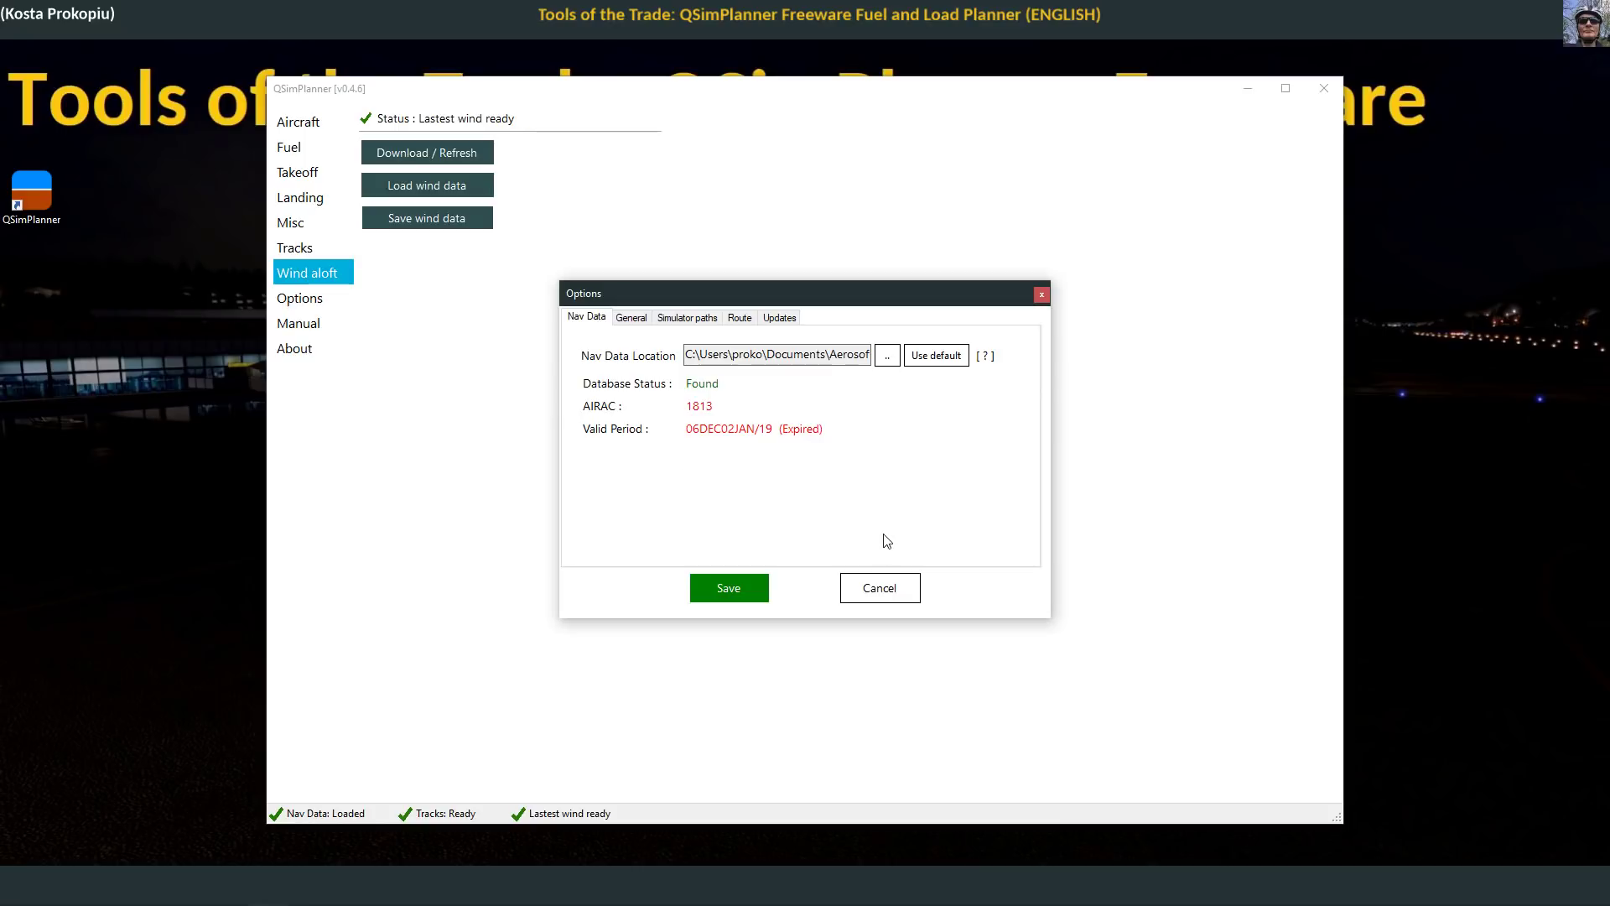
Step: Review the General, Simulator paths, Route and Updates options and close them without saving
left_click(631, 318)
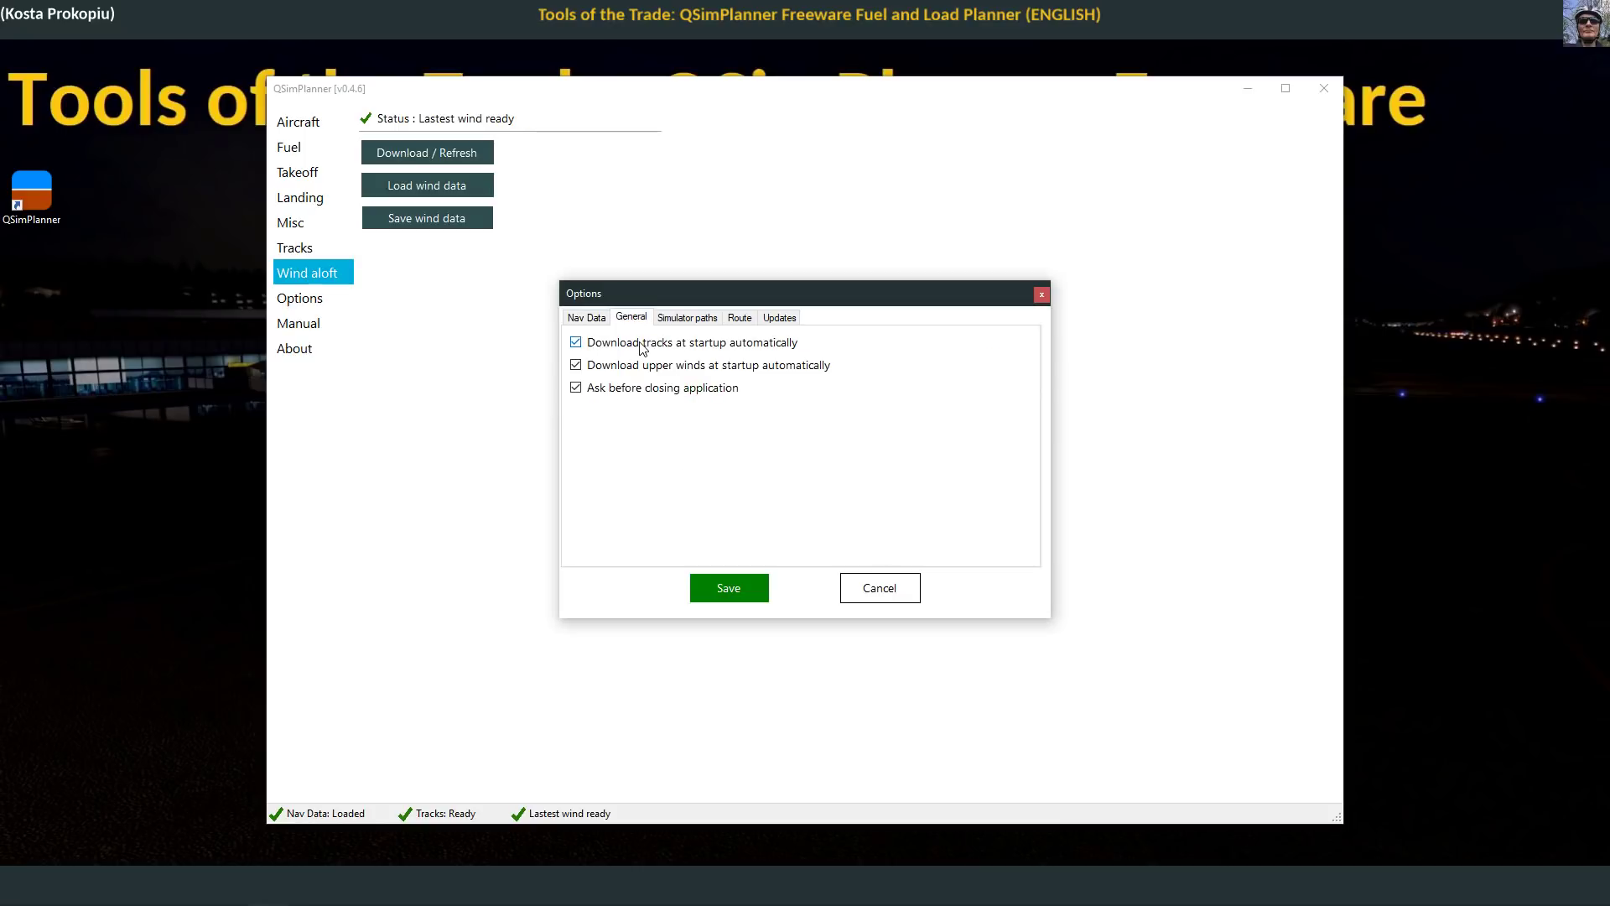
left_click(575, 342)
left_click(681, 318)
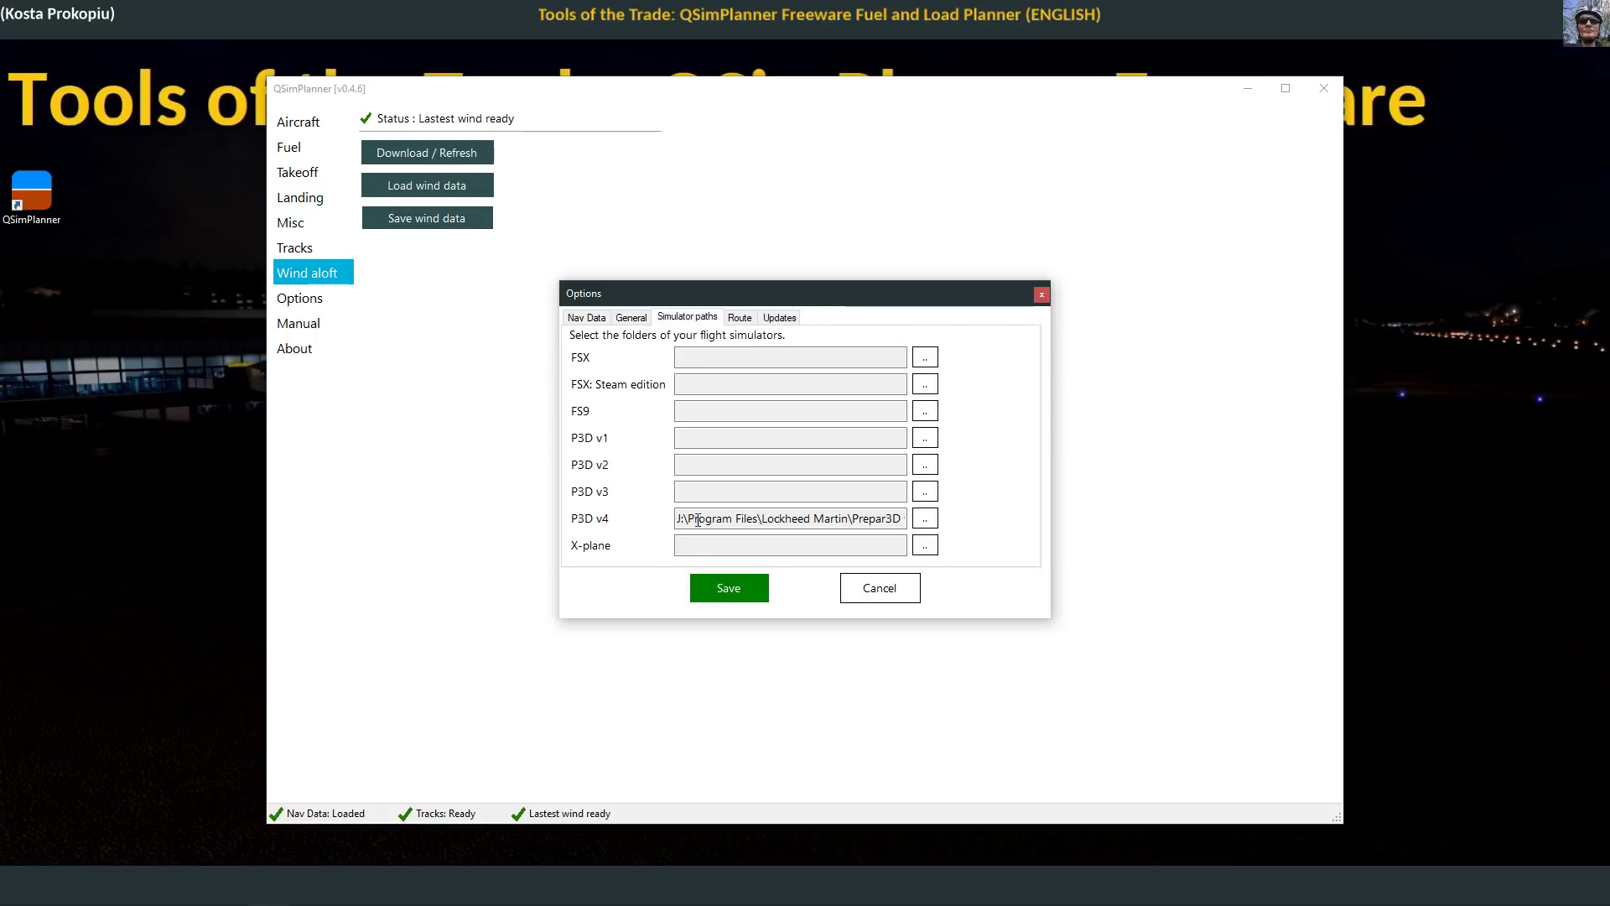
left_click(746, 318)
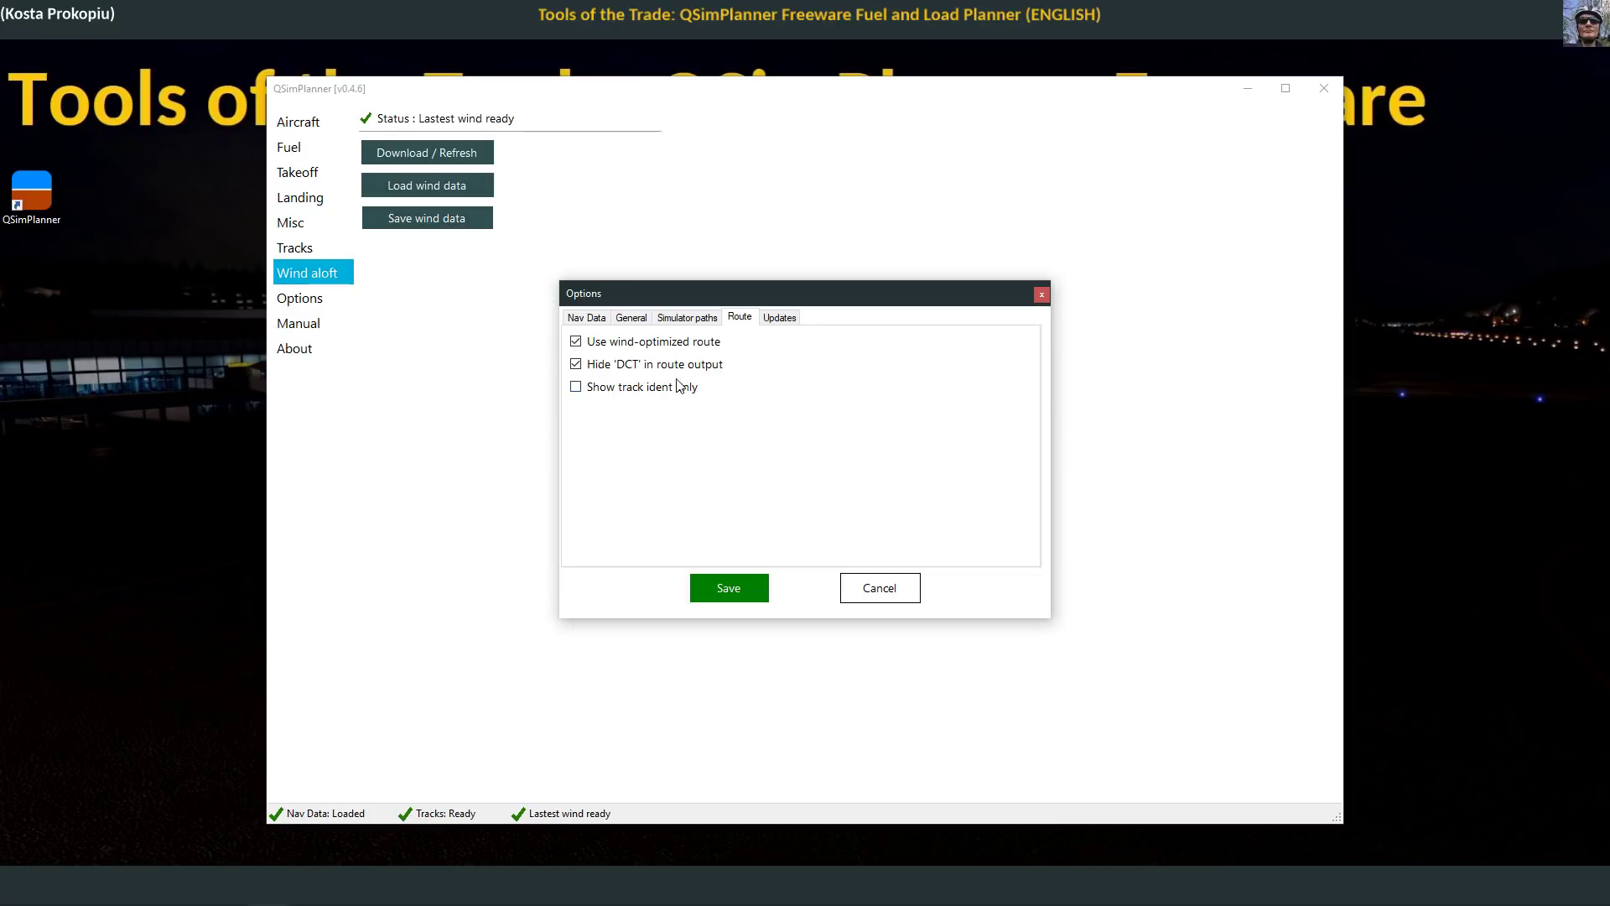
left_click(784, 322)
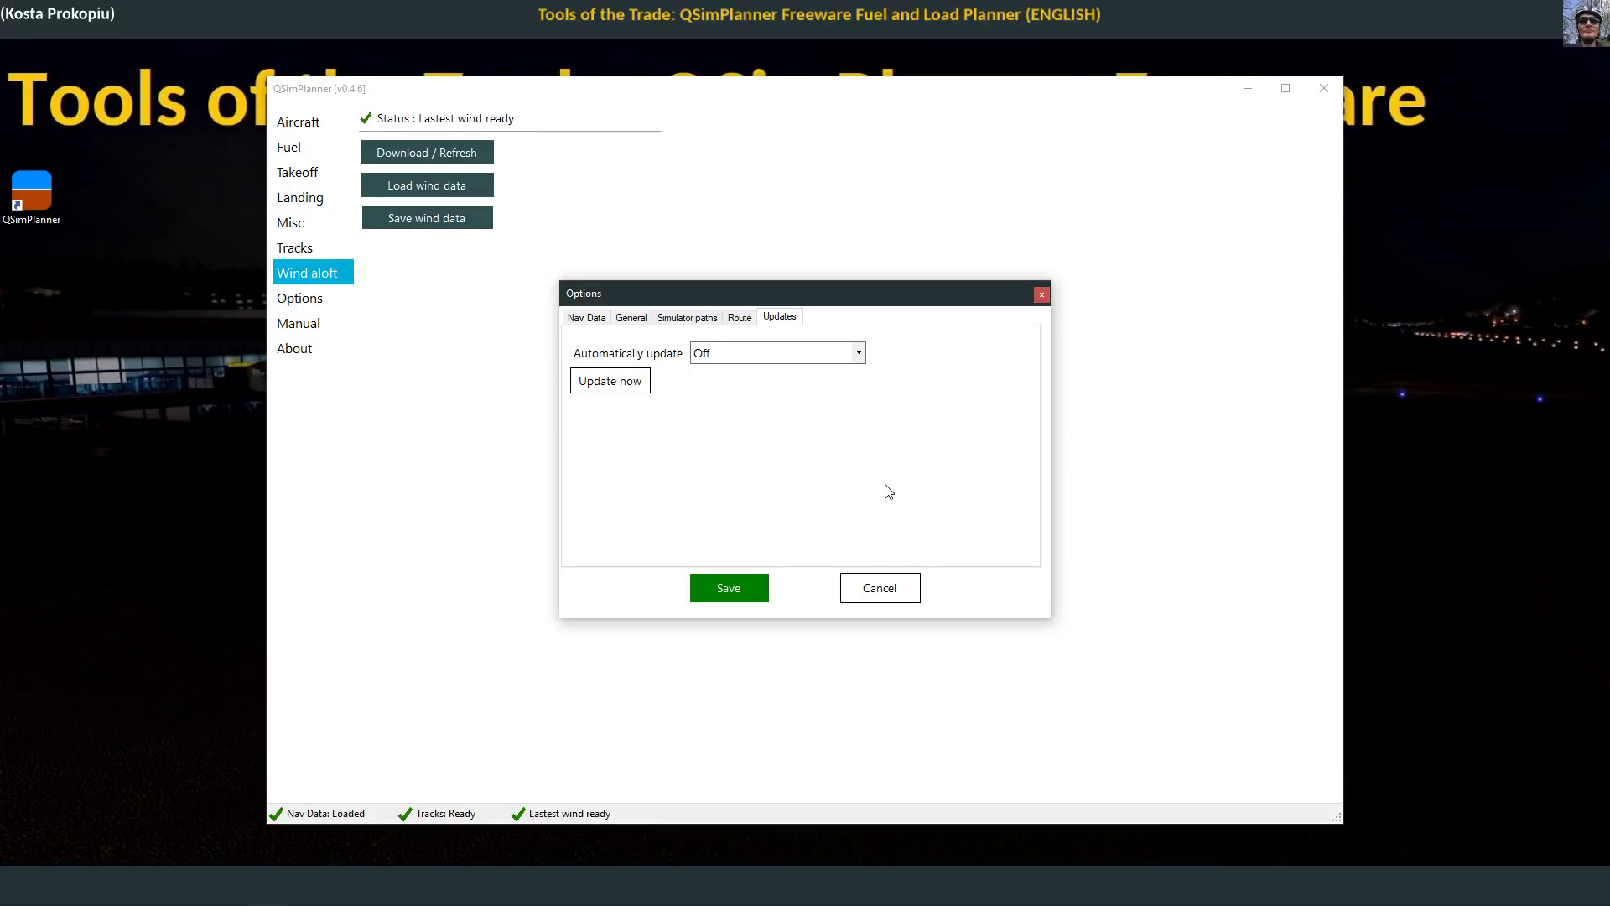
left_click(876, 587)
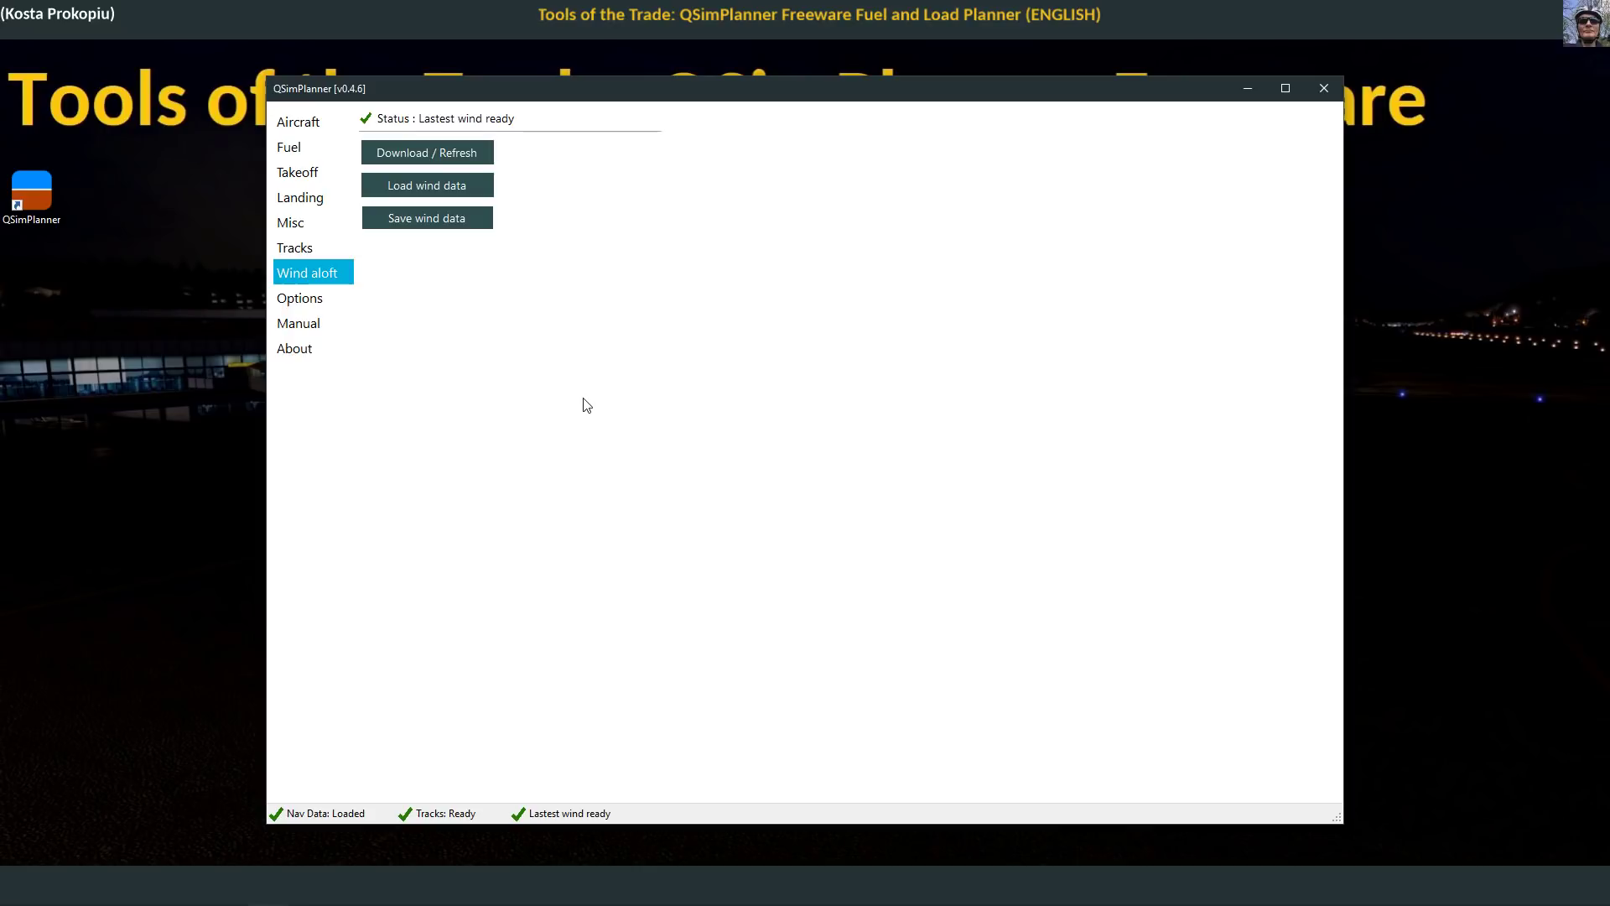
Step: Switch to the Edge browser and view the About and Downloads pages of the QSimPlanner website
mouse_move(403, 904)
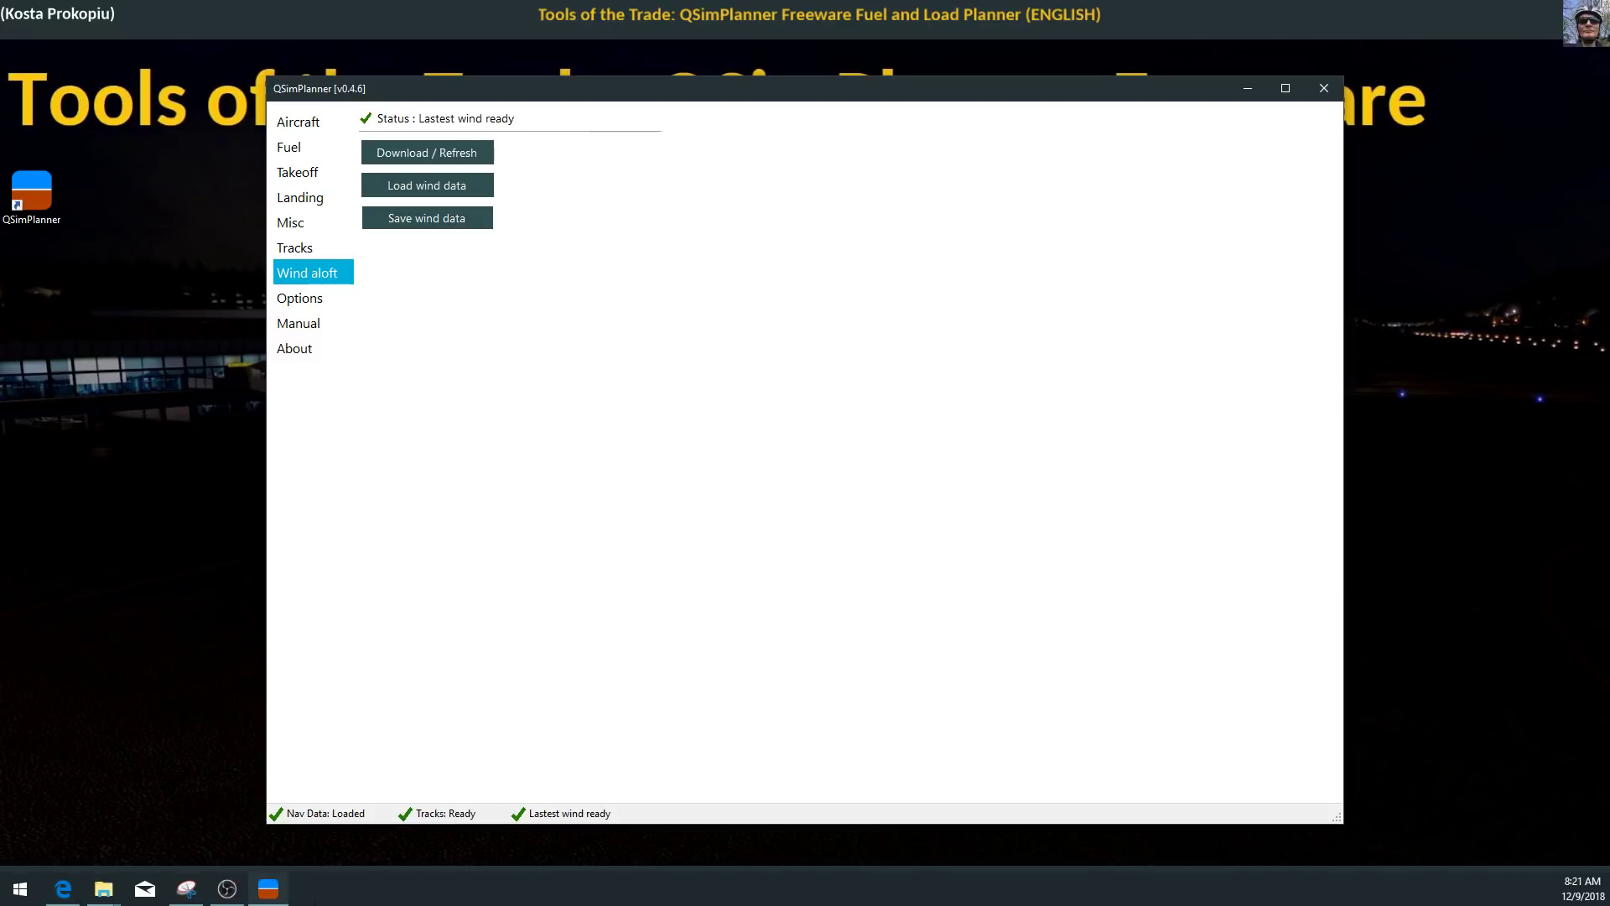
left_click(113, 890)
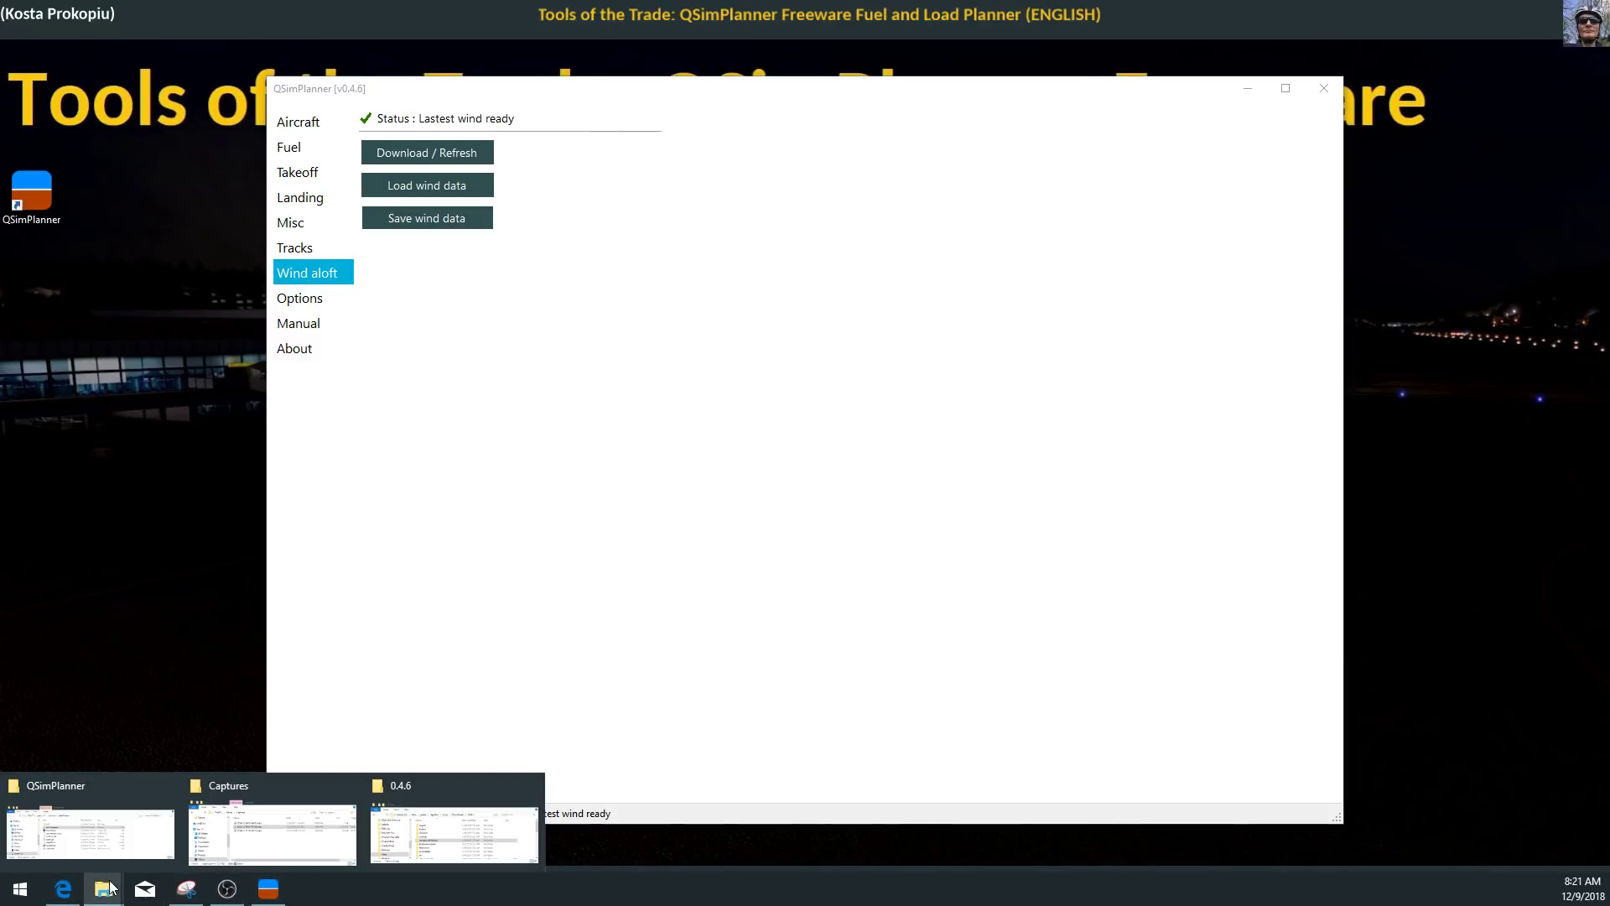
left_click(63, 889)
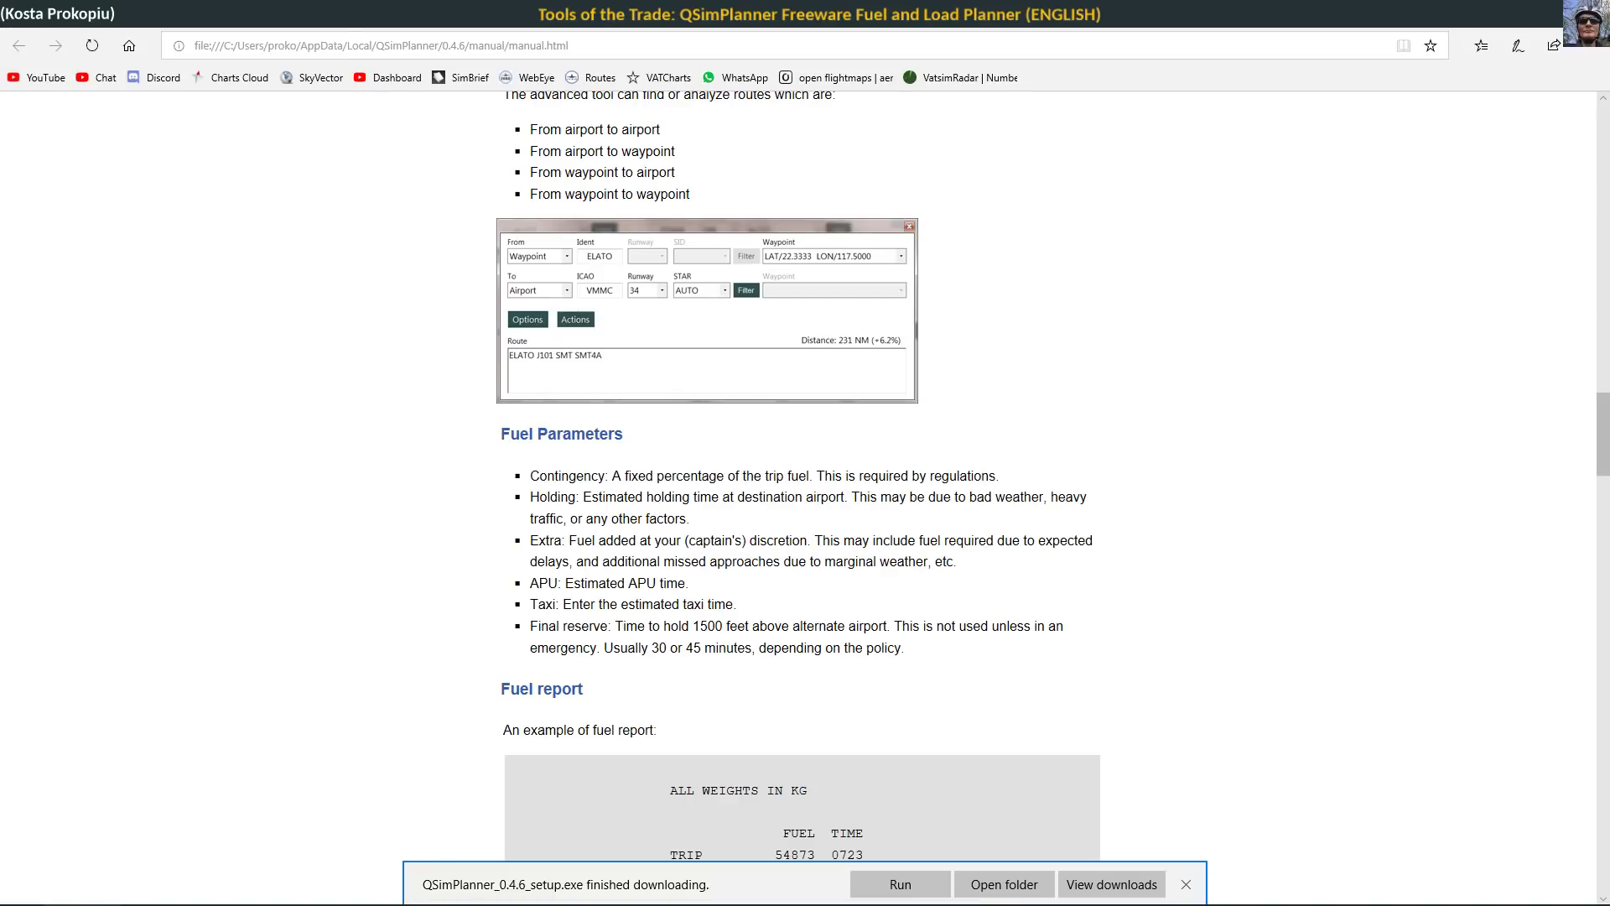
left_click(381, 16)
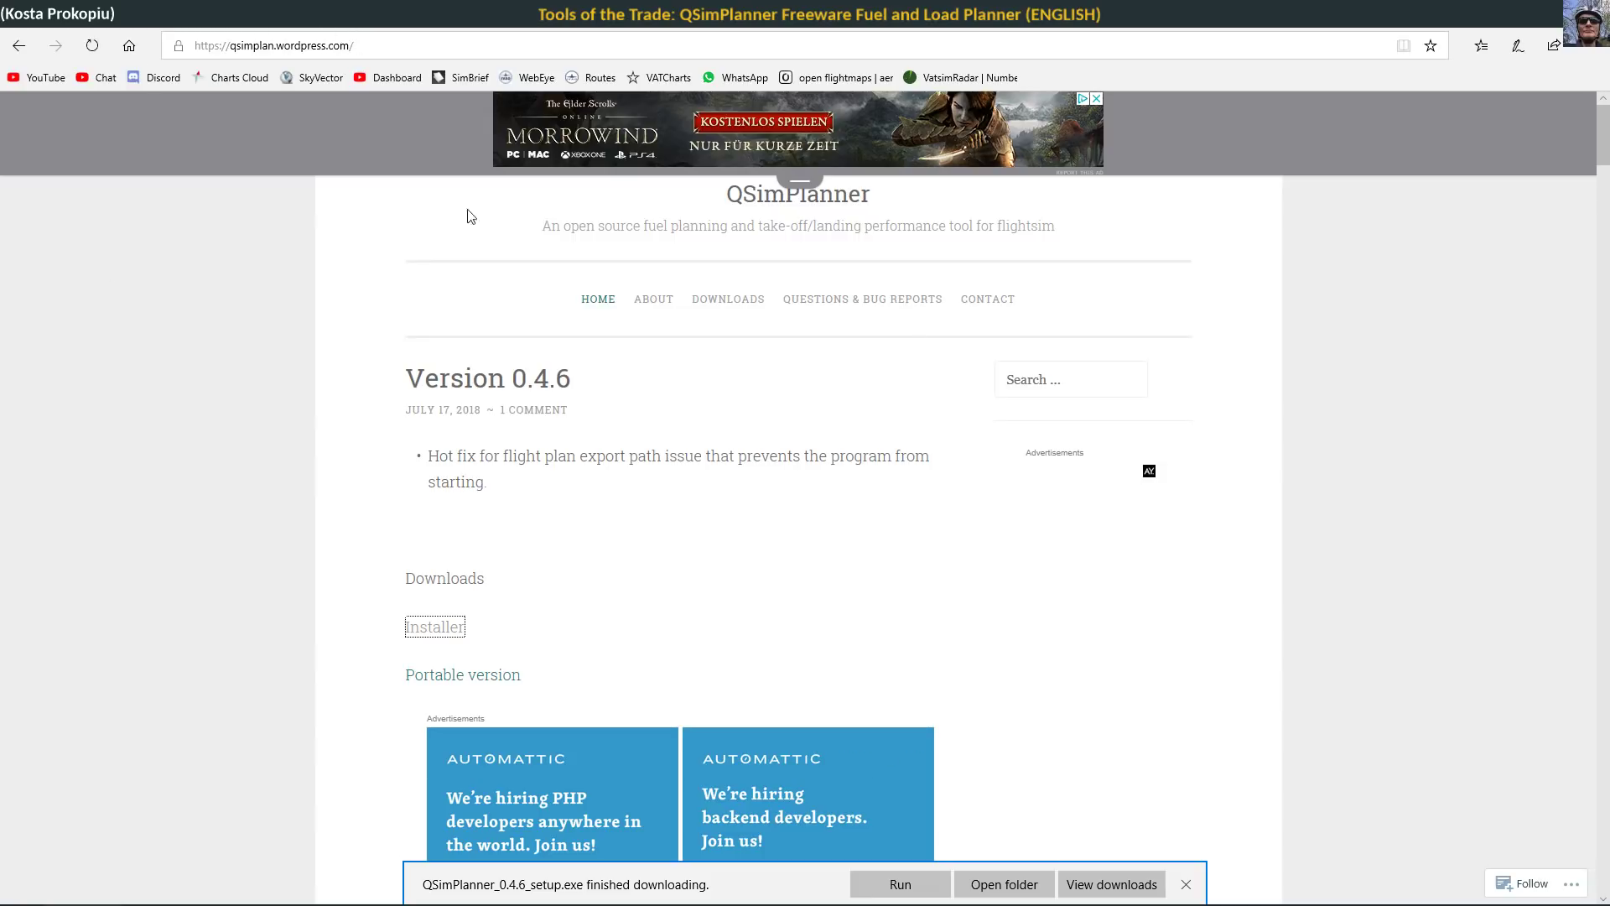
left_click(654, 309)
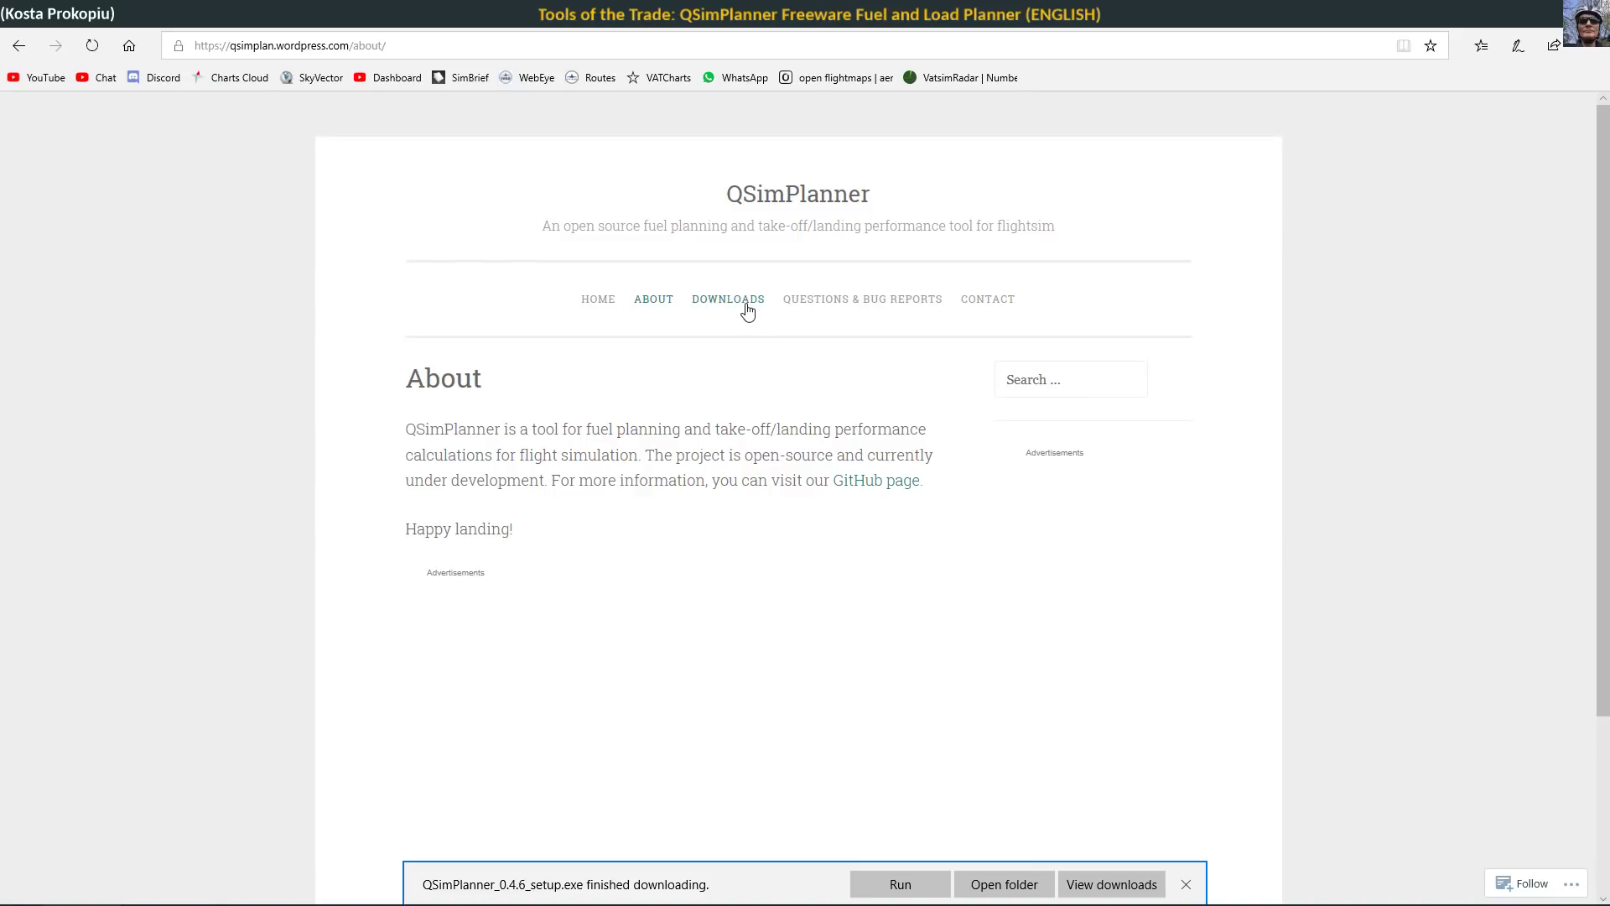
left_click(720, 306)
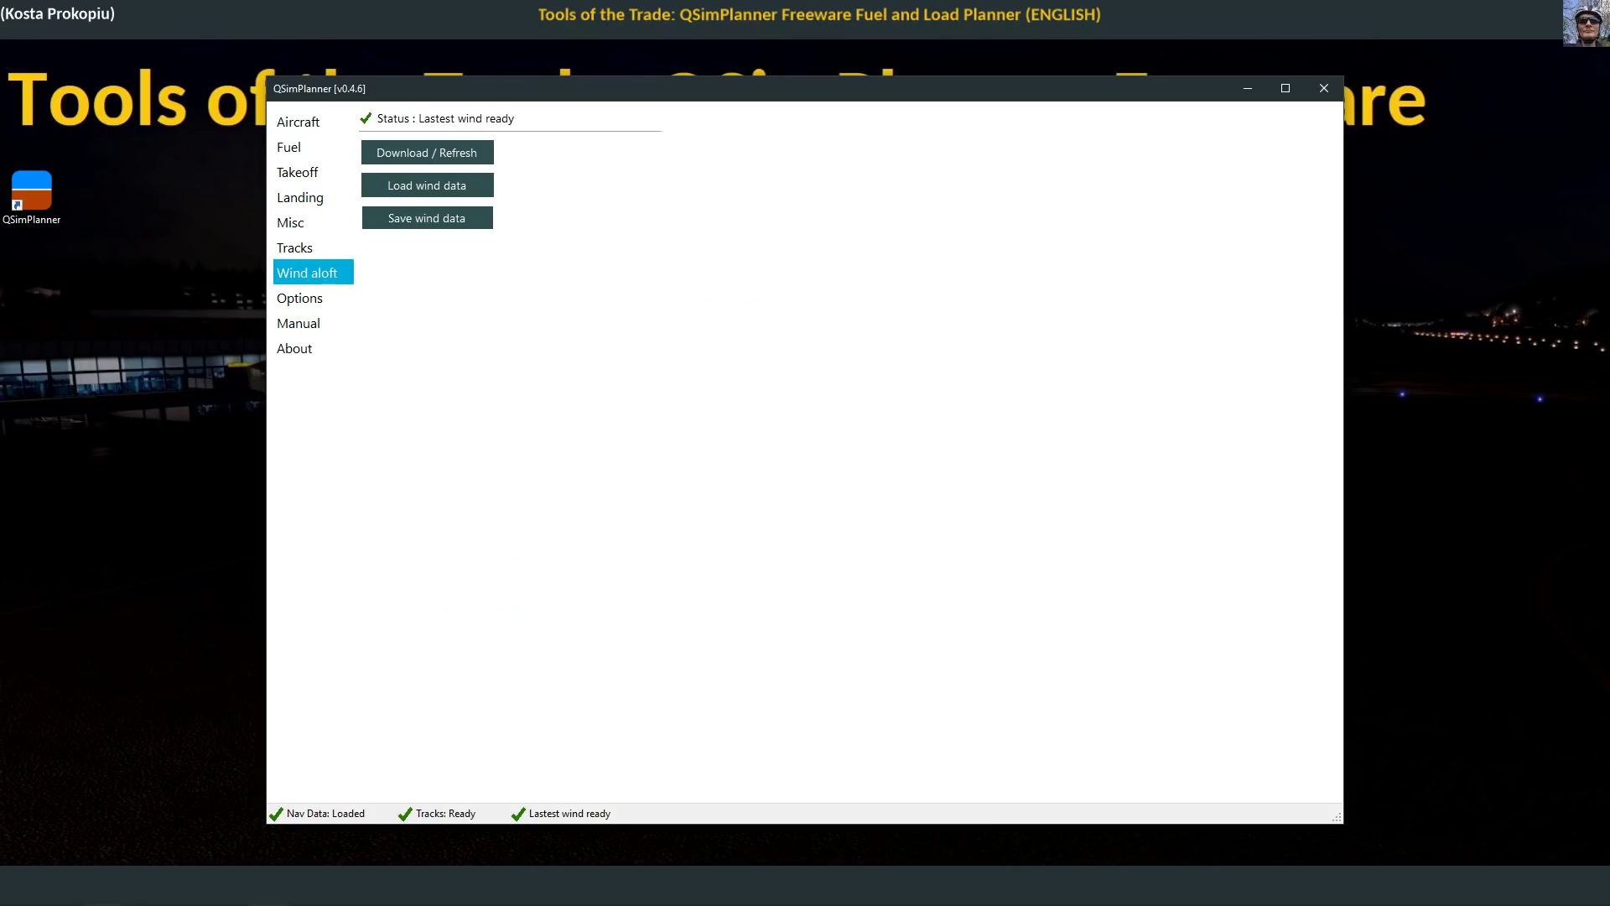
Step: In File Explorer, show the full path of the 0.4.6 installation folder and go up to the QSimPlanner folder
left_click_drag(953, 202, 684, 262)
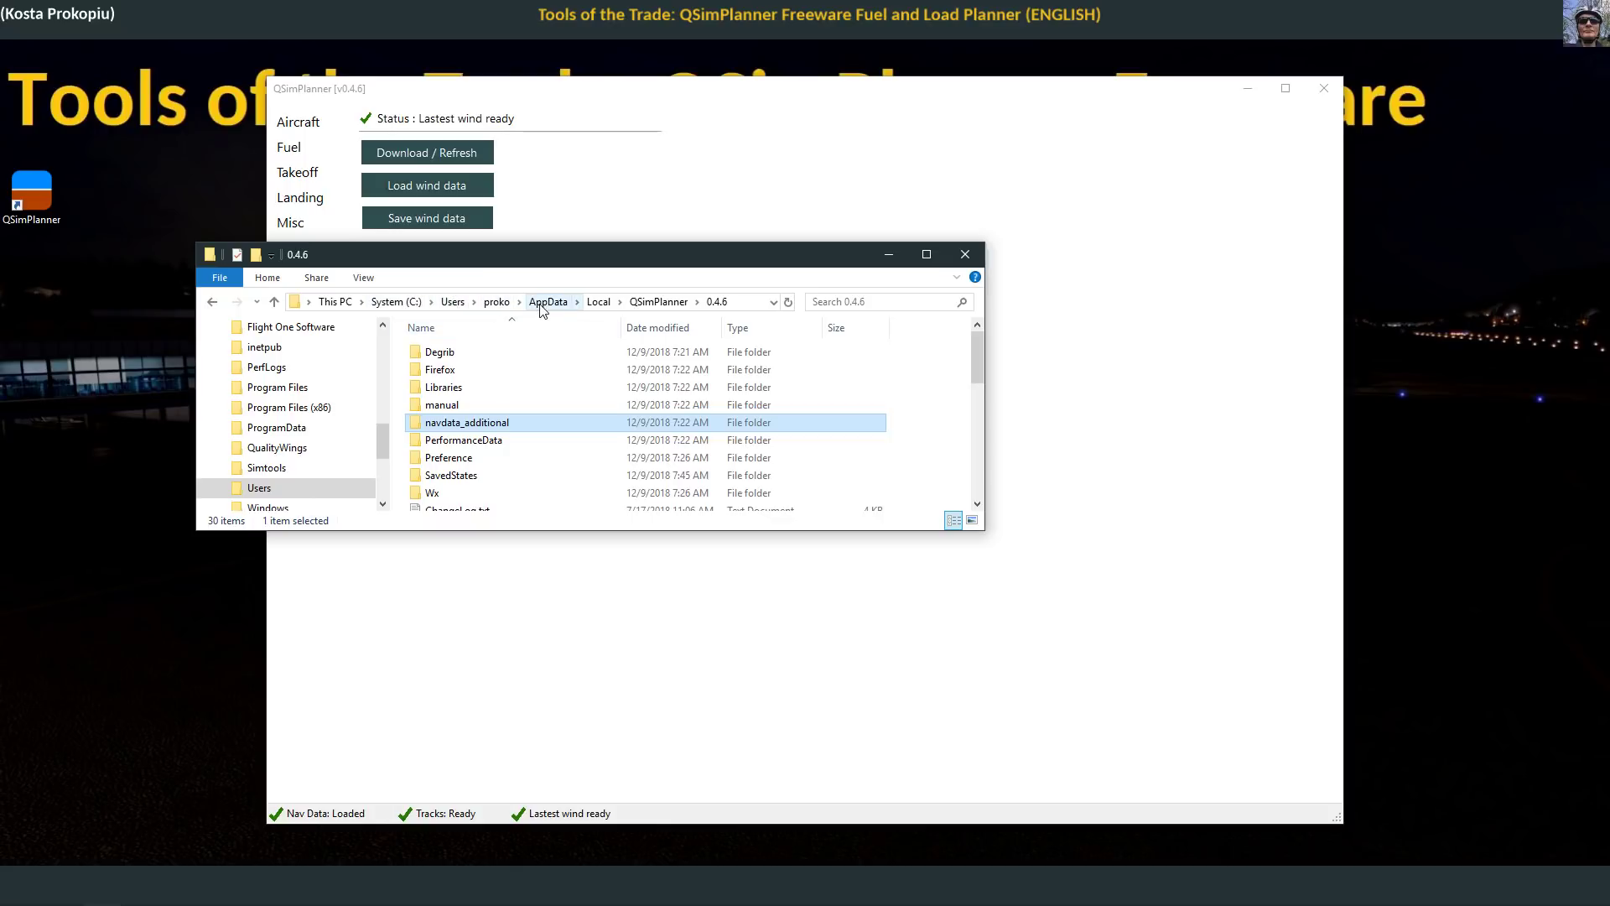
left_click(738, 302)
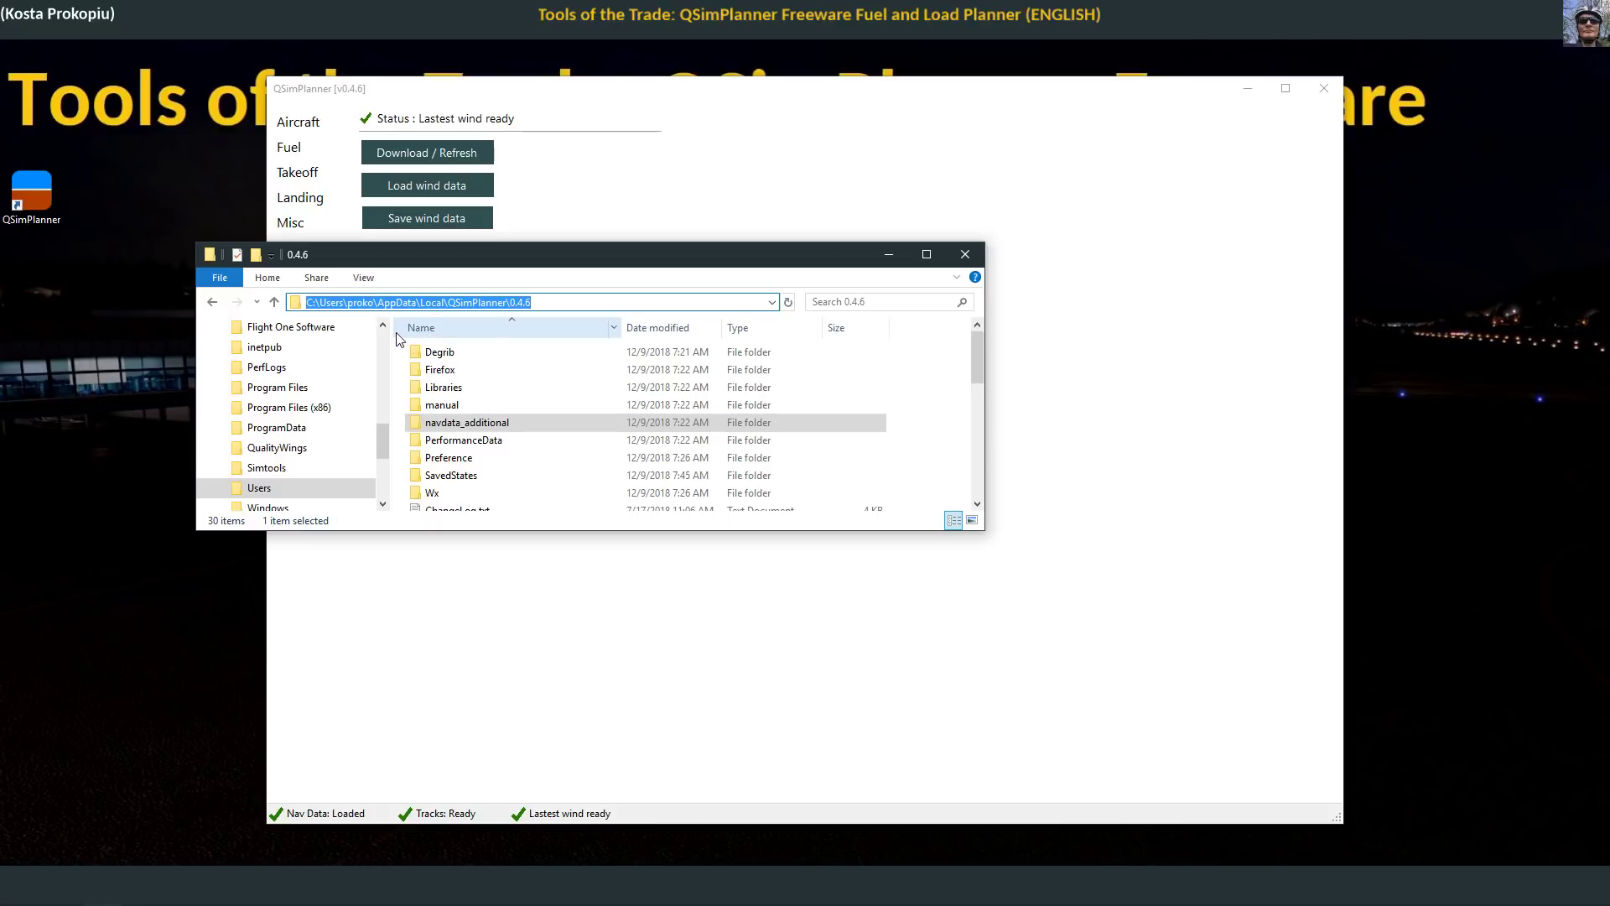
left_click(539, 302)
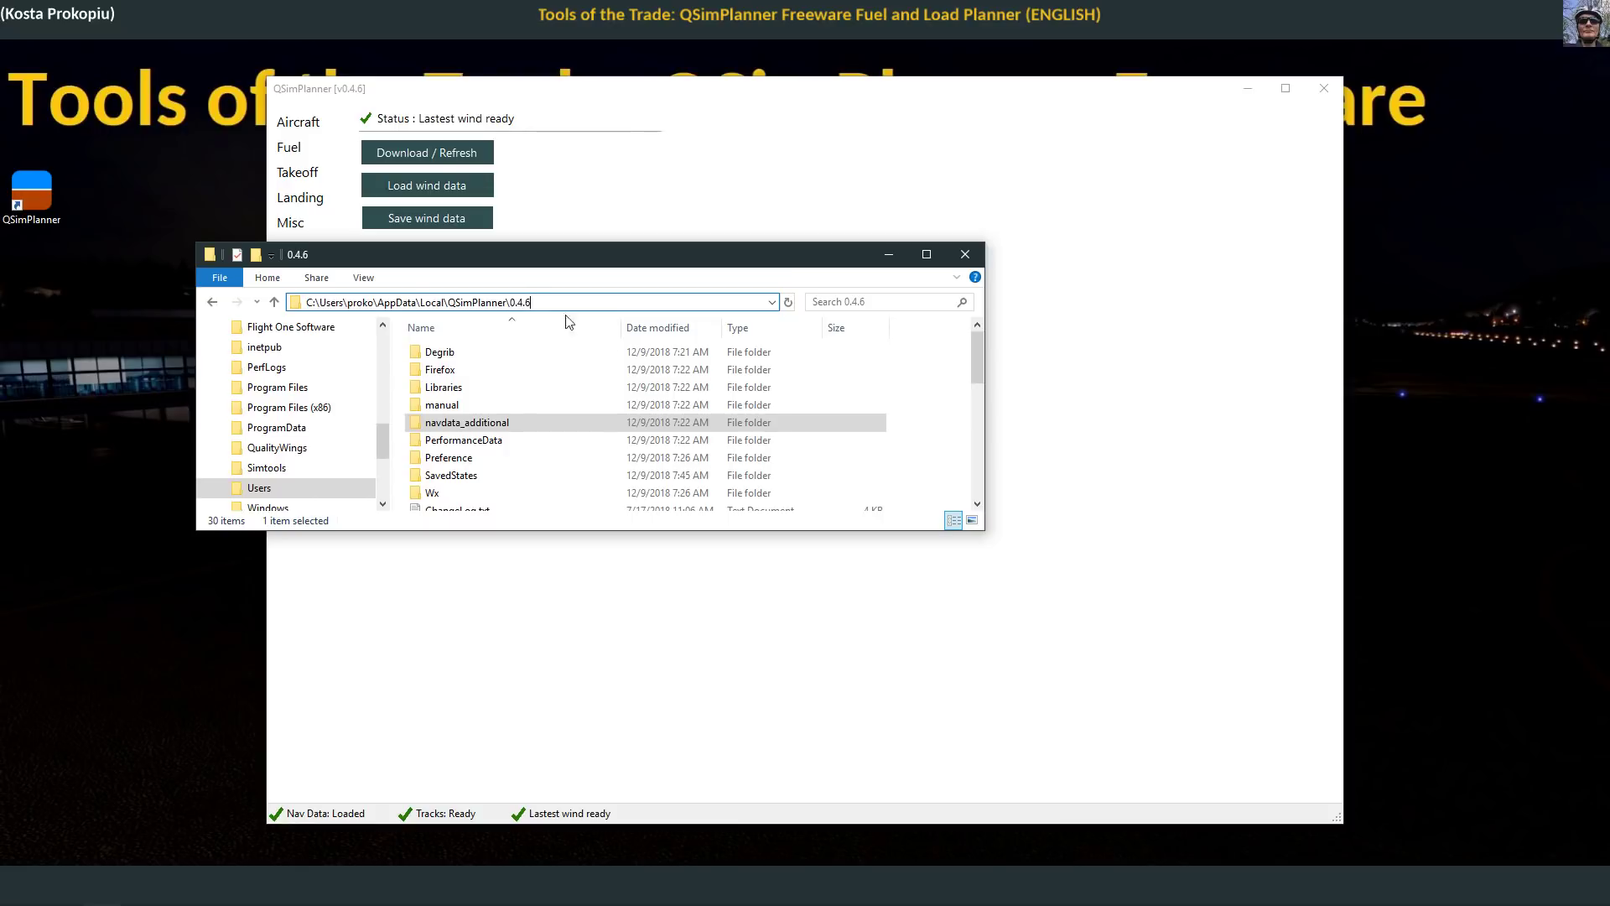
left_click(814, 460)
left_click(672, 309)
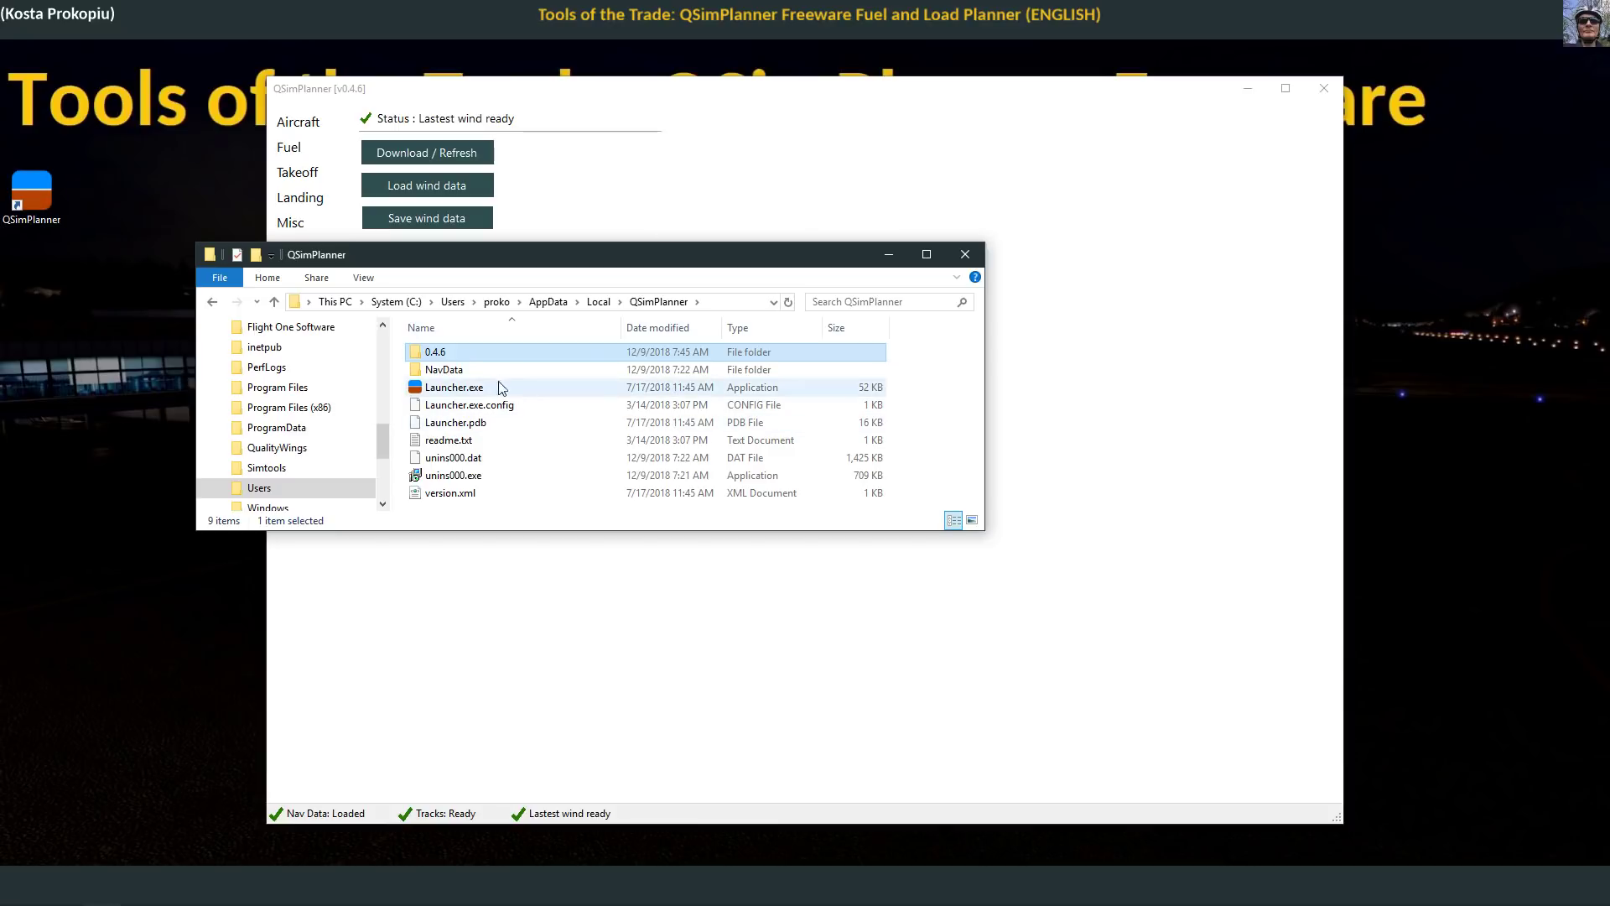
Step: Open cycle_info.txt from the NavData folder and highlight the Aerosoft NavDataPro heading, AIRAC cycle number and validity period
left_click(479, 373)
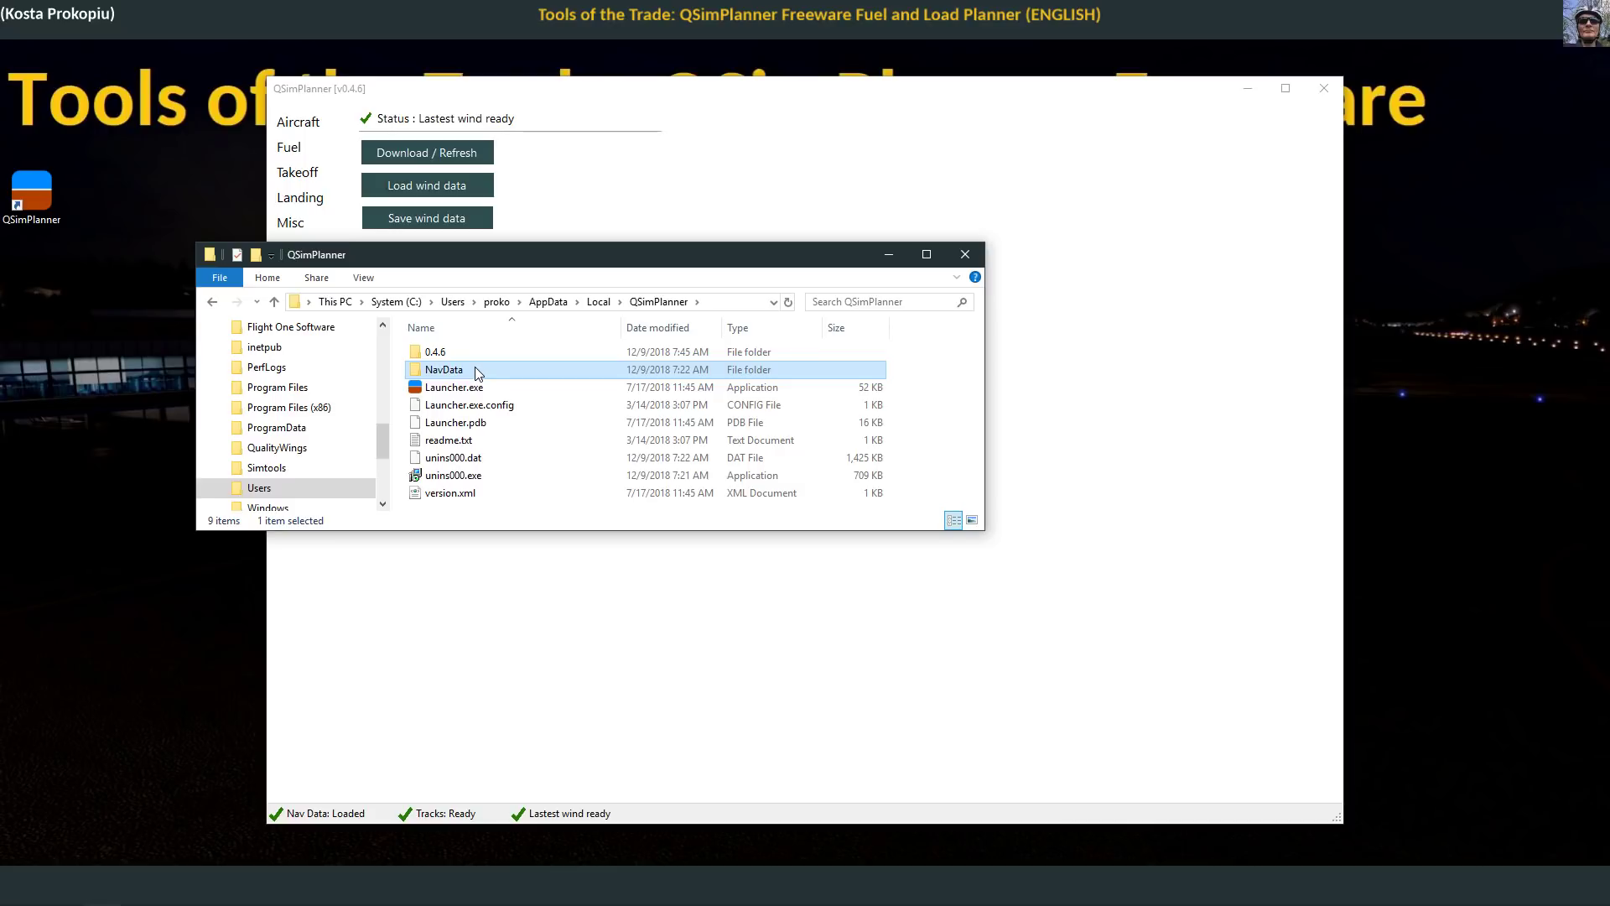
double_click(479, 373)
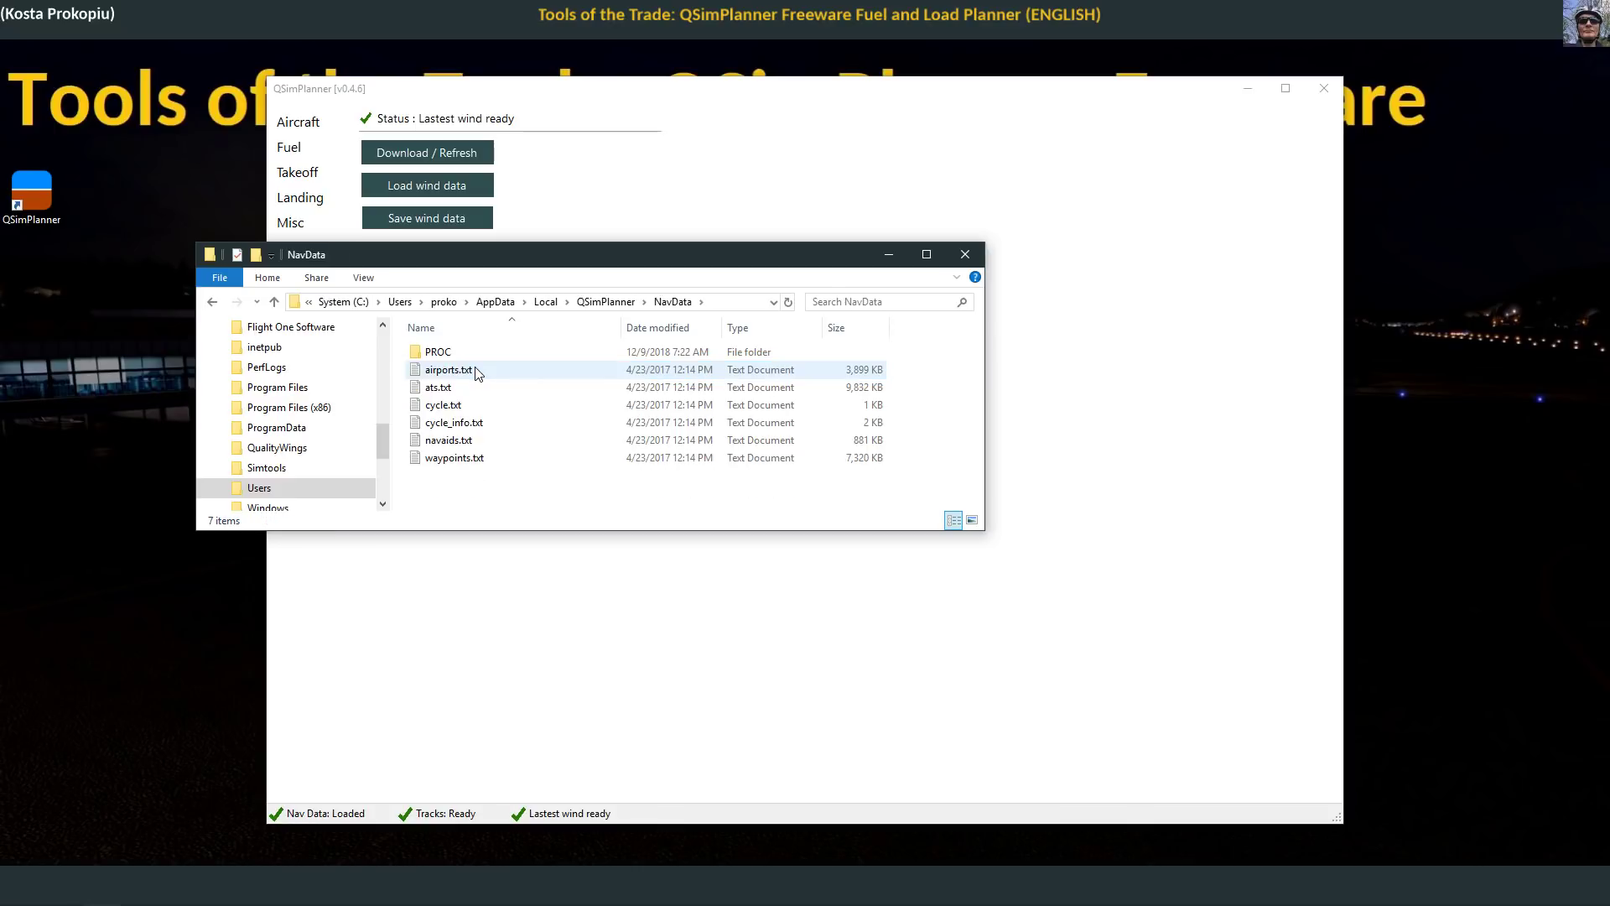
double_click(475, 423)
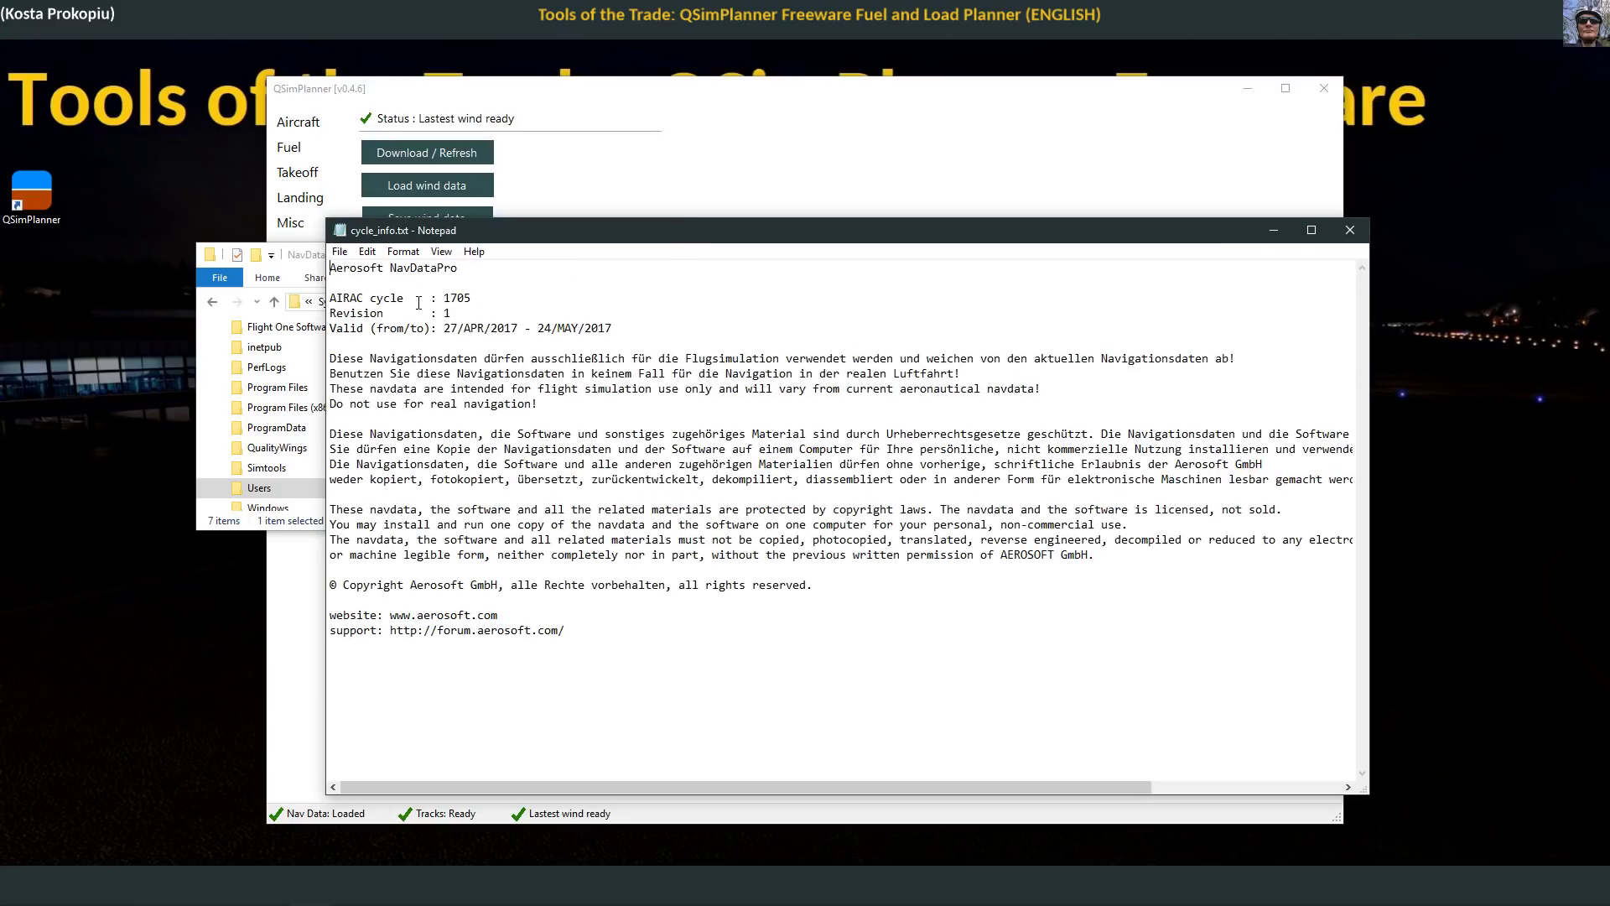
left_click_drag(488, 275, 244, 249)
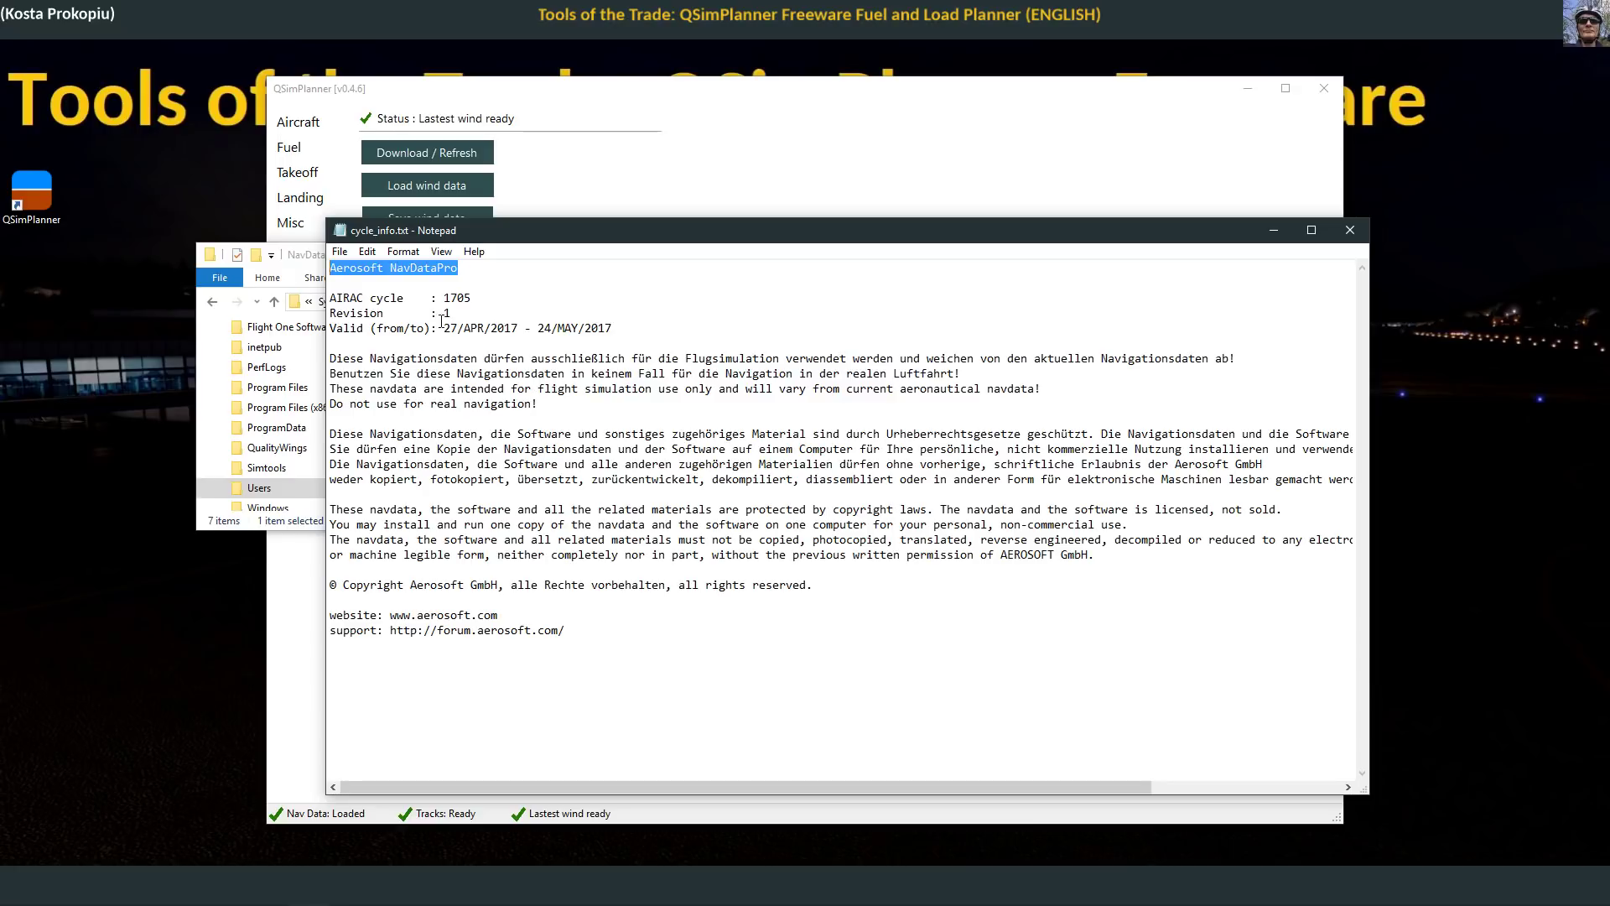
left_click_drag(442, 298, 473, 301)
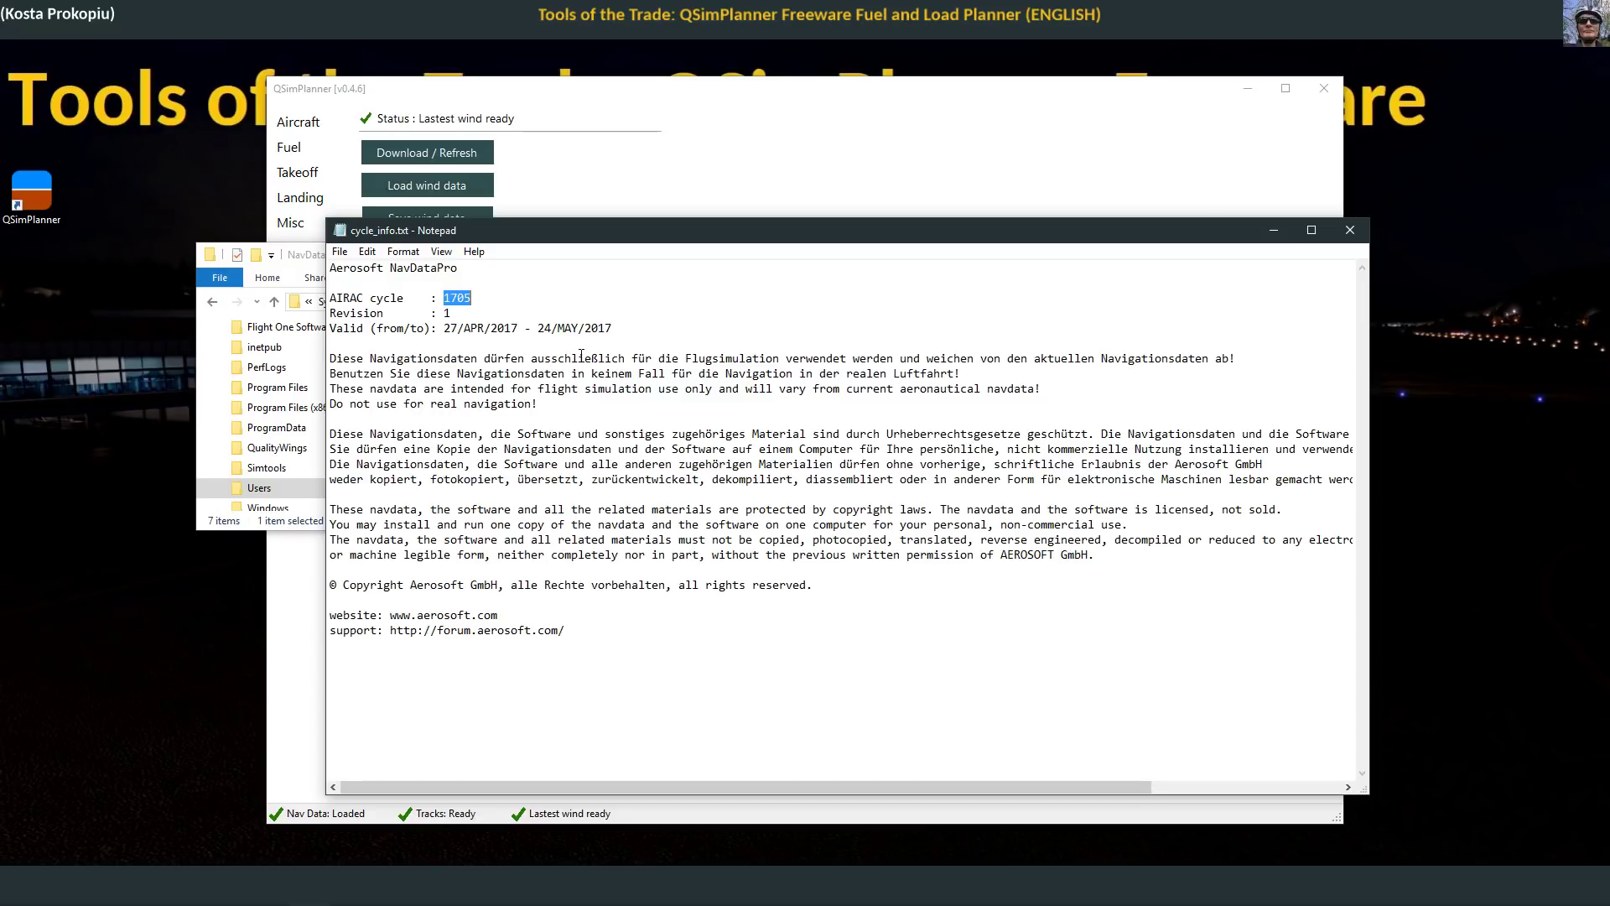
left_click_drag(444, 317, 616, 329)
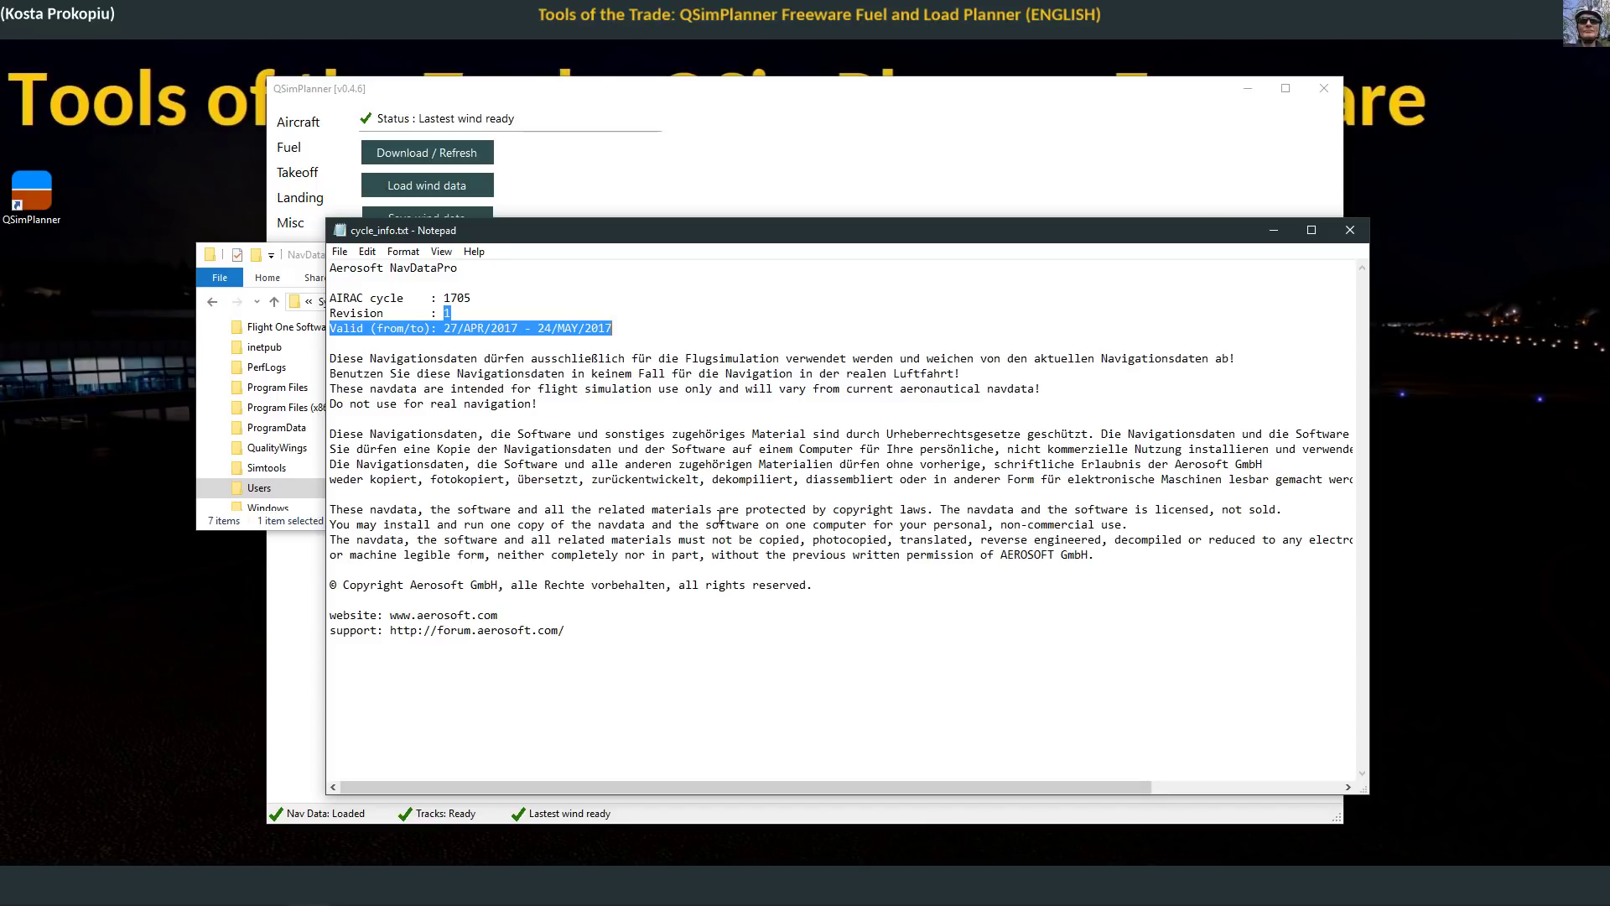
Step: Close cycle_info.txt and go up from the NavData folder through QSimPlanner to its parent Local folder
left_click(649, 497)
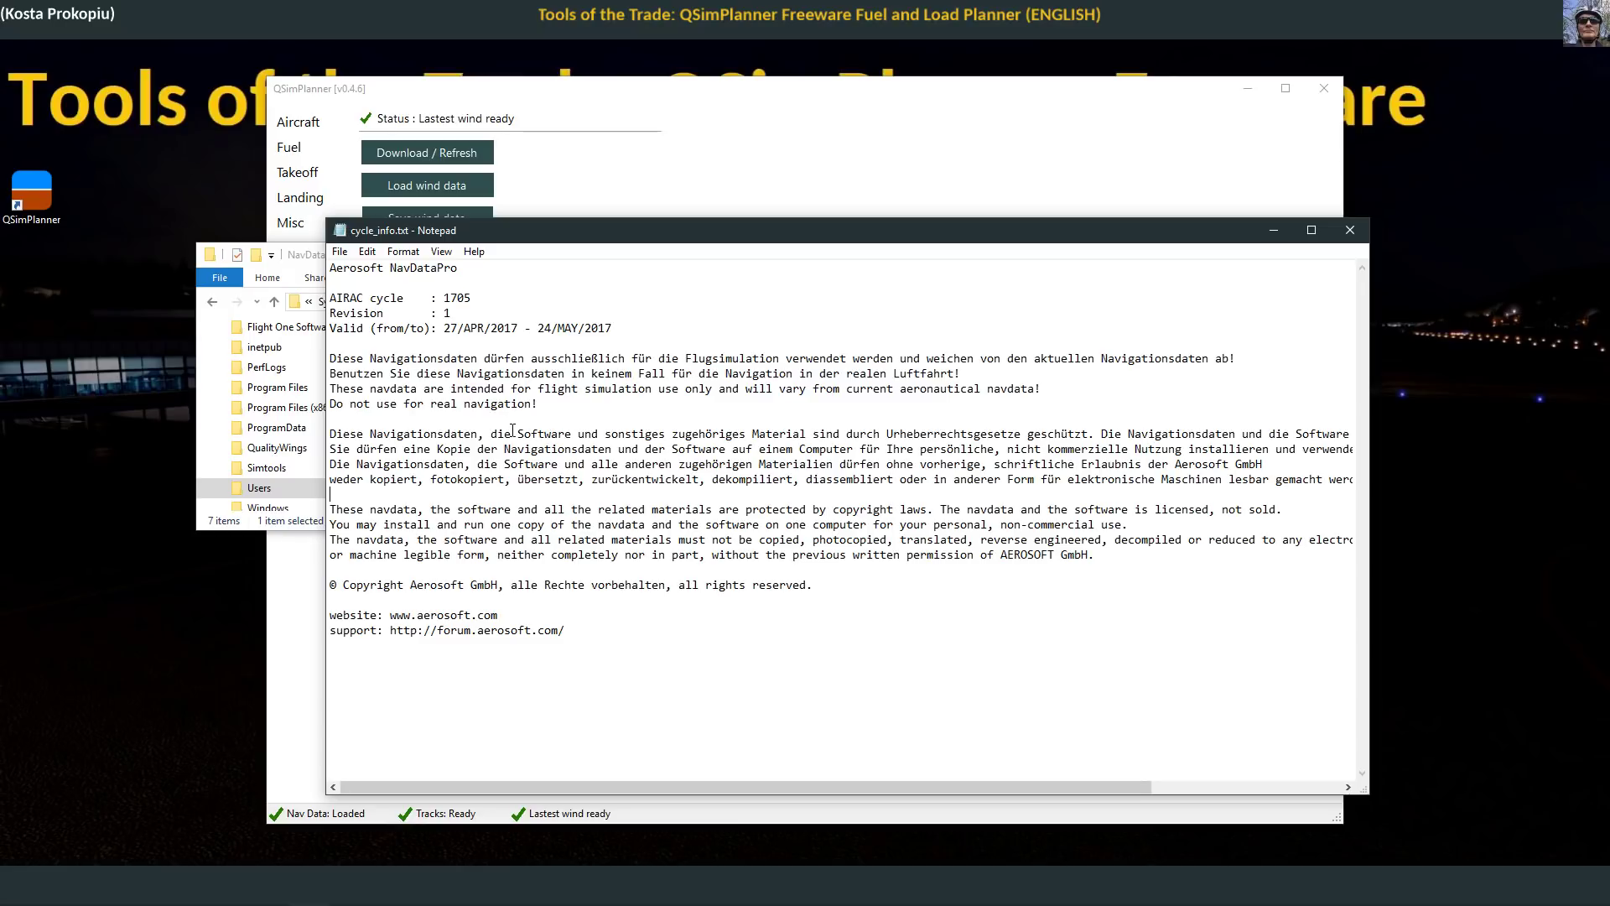
left_click(1350, 230)
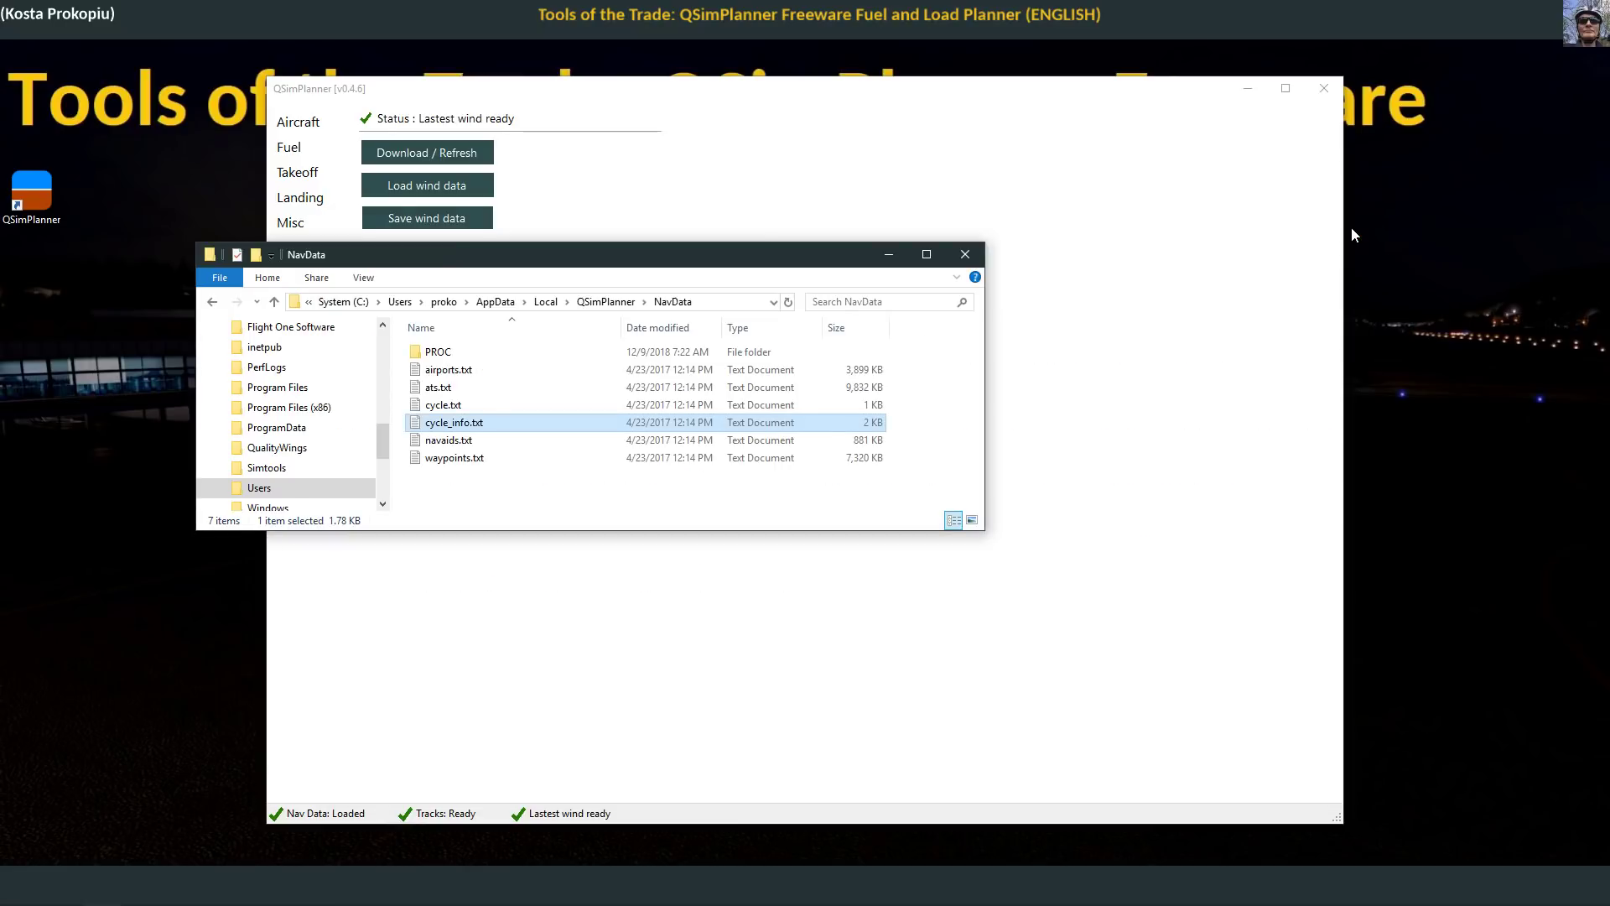
left_click(620, 302)
mouse_move(456, 375)
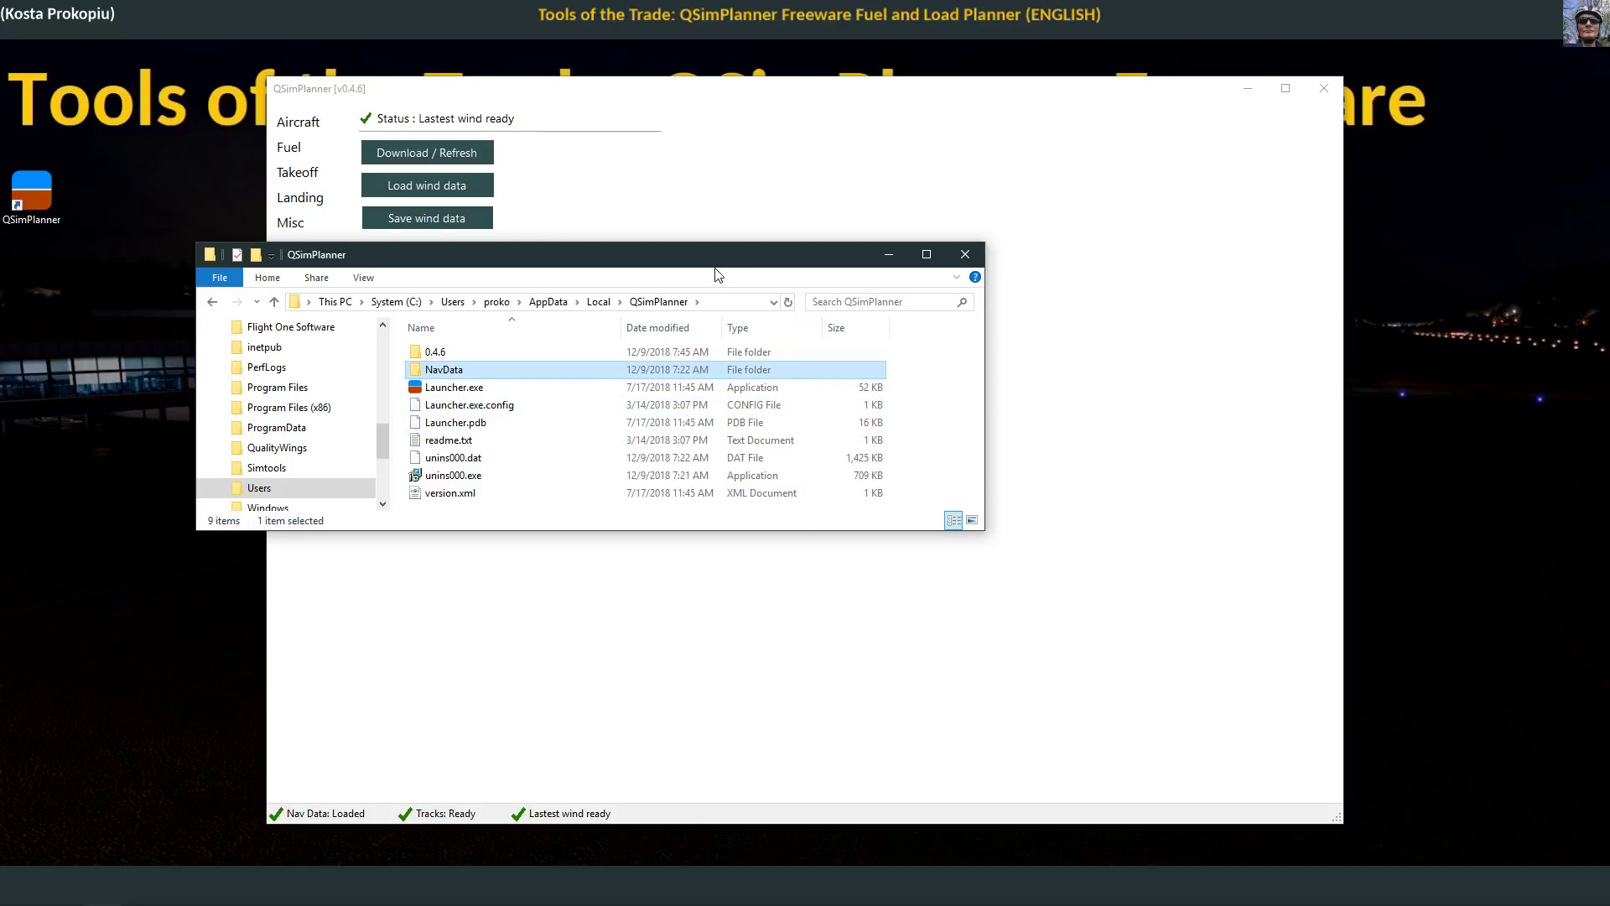
left_click_drag(713, 255, 765, 358)
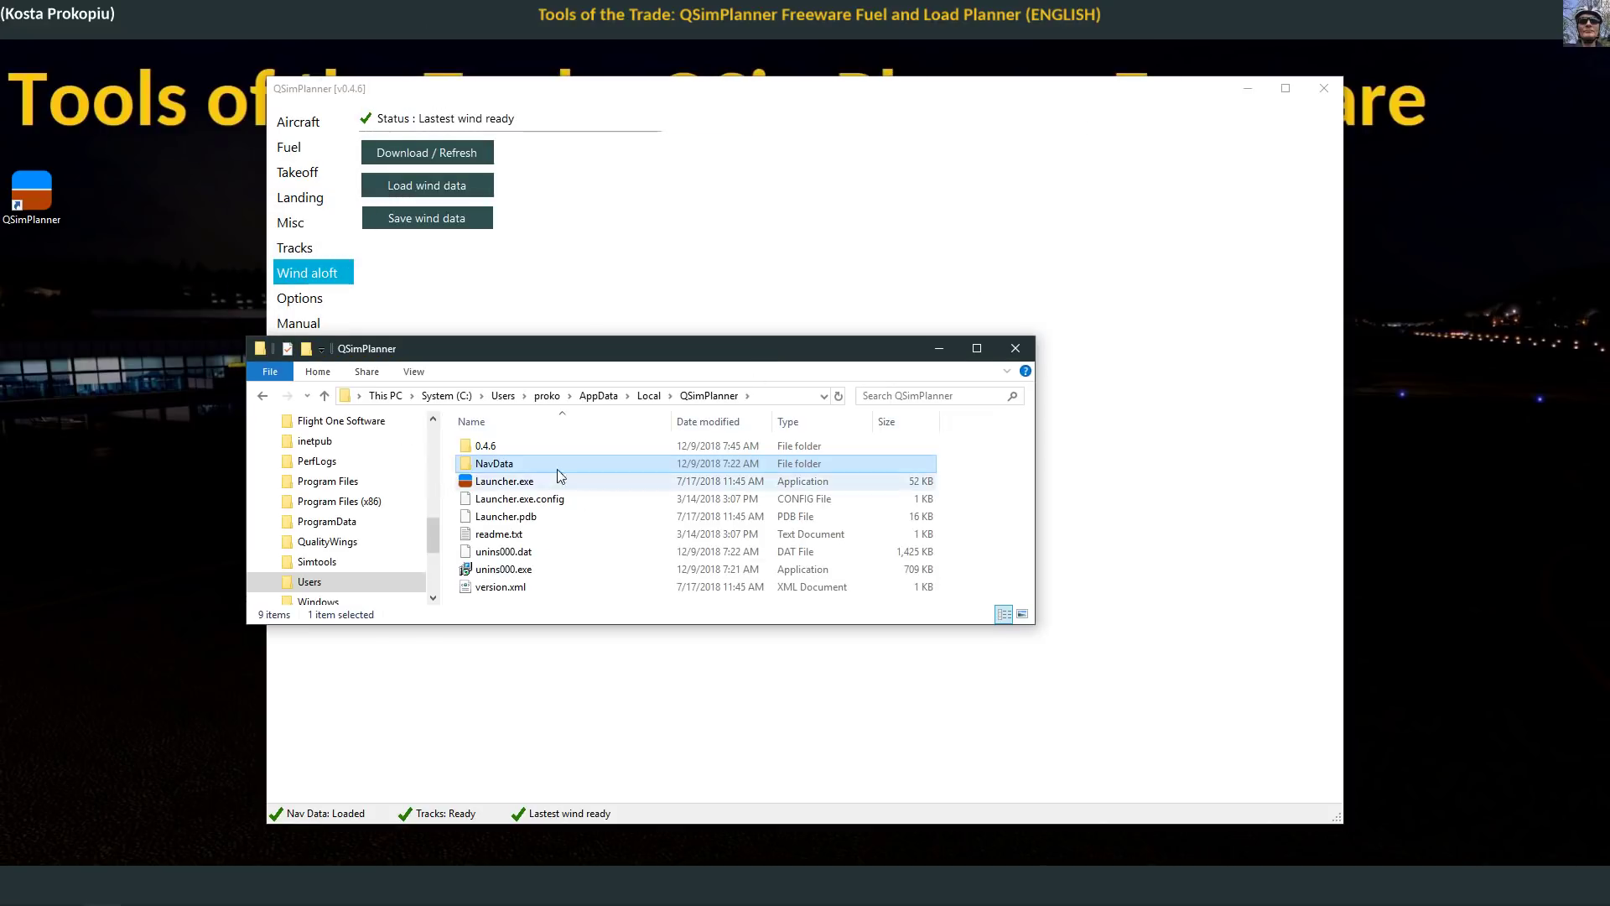
left_click(649, 394)
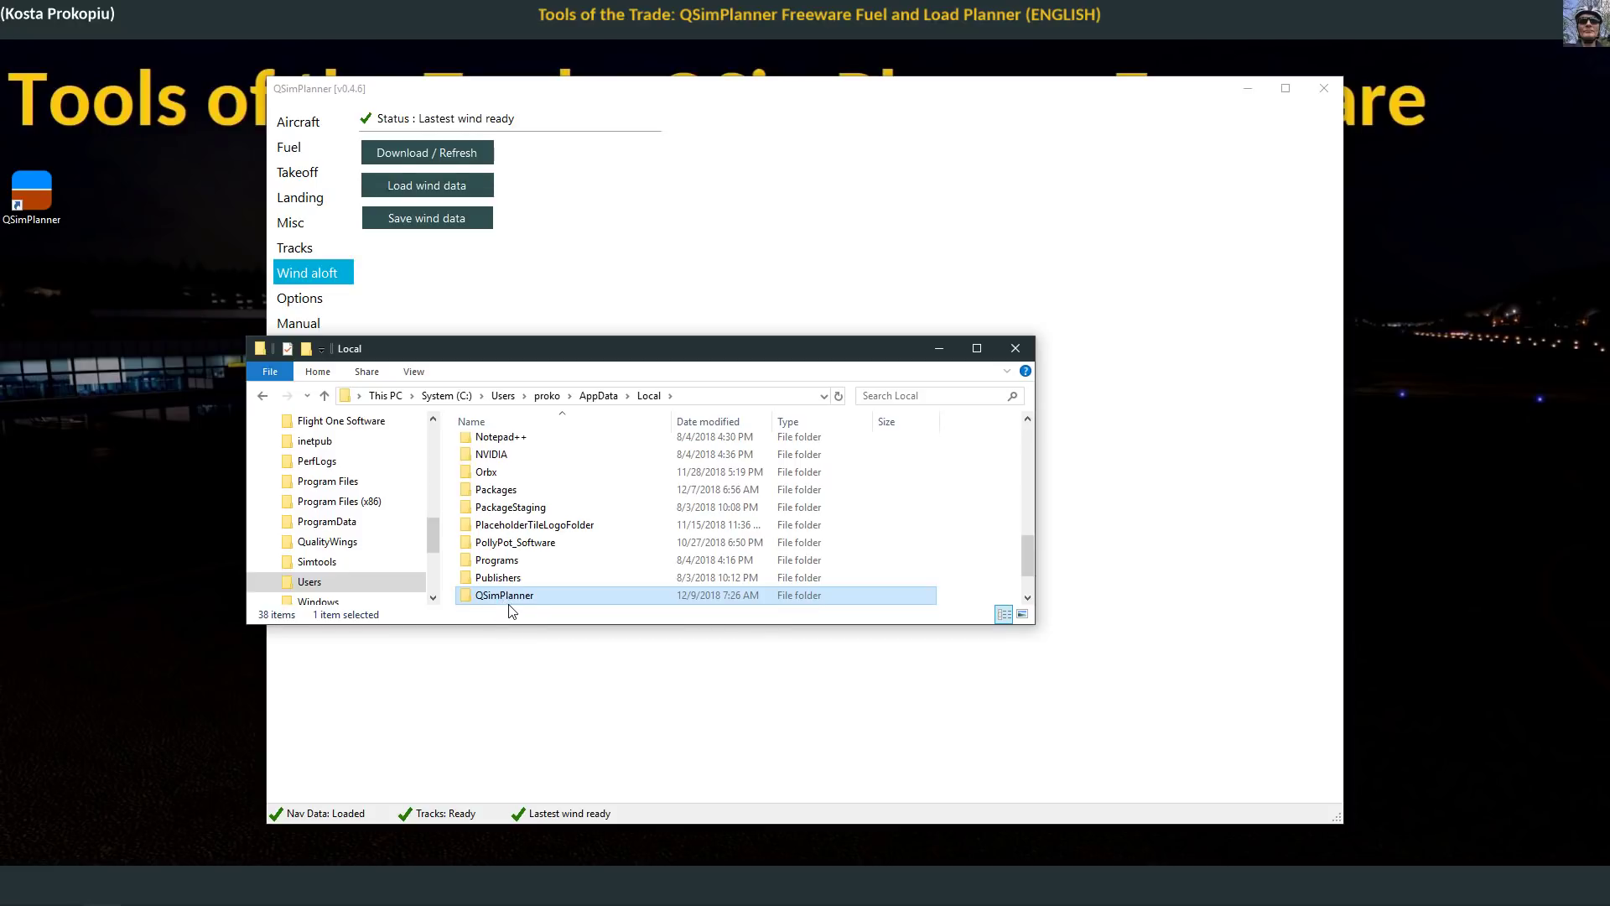
Step: Open the QSimPlanner folder inside C:\Simtools and select its A3XX Navigraph shortcut
left_click(323, 566)
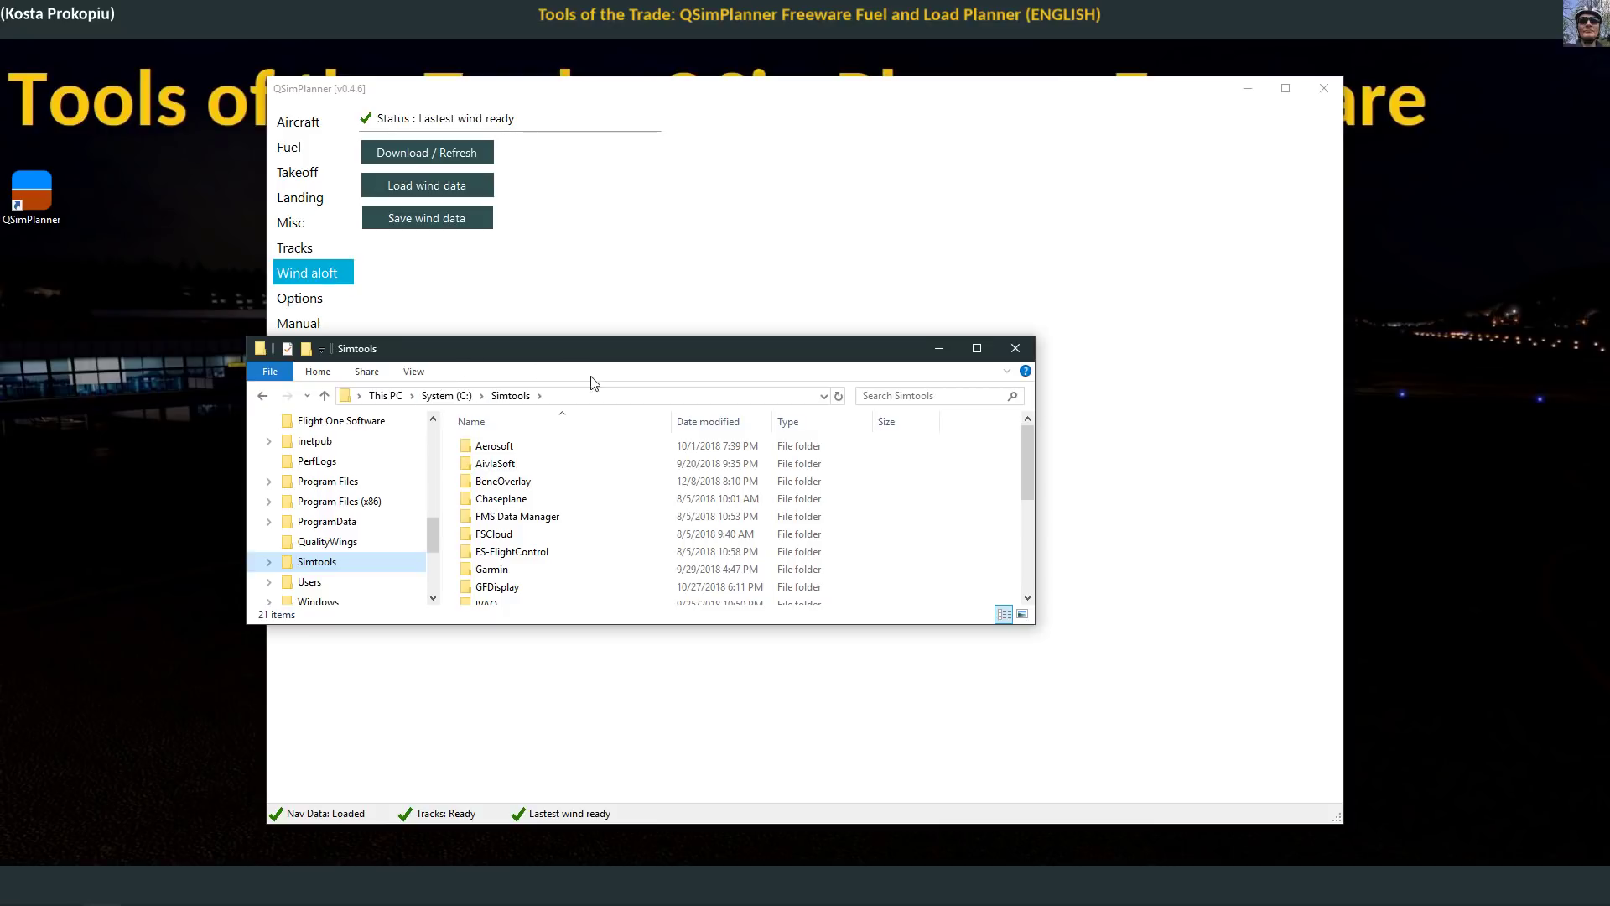
scroll(531, 595, "down", 4)
double_click(504, 489)
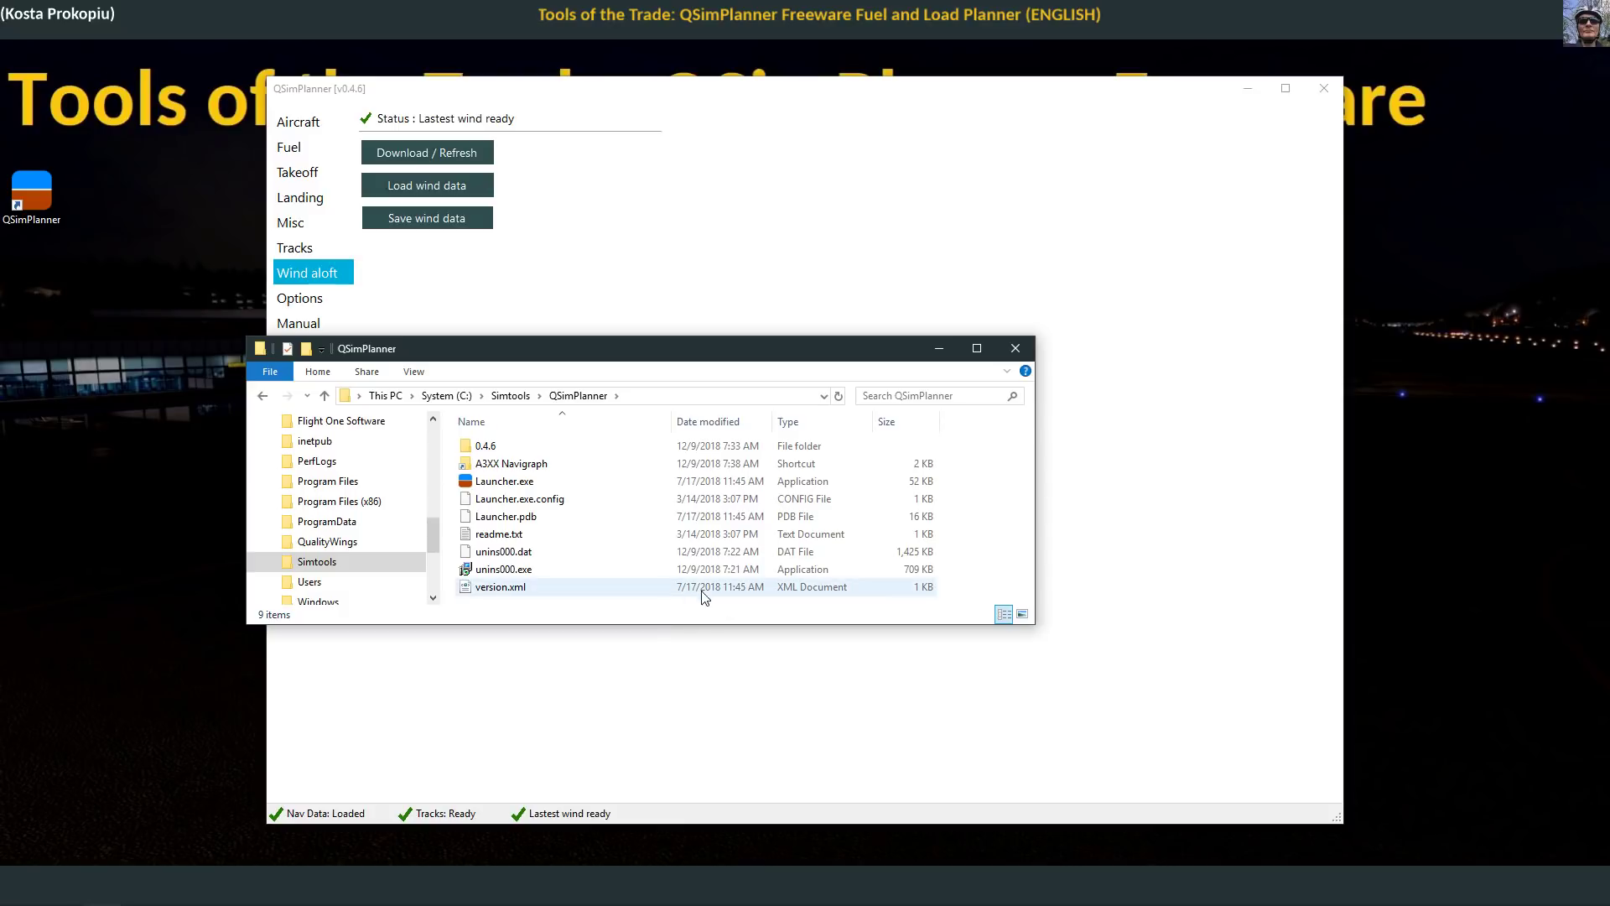
left_click(561, 467)
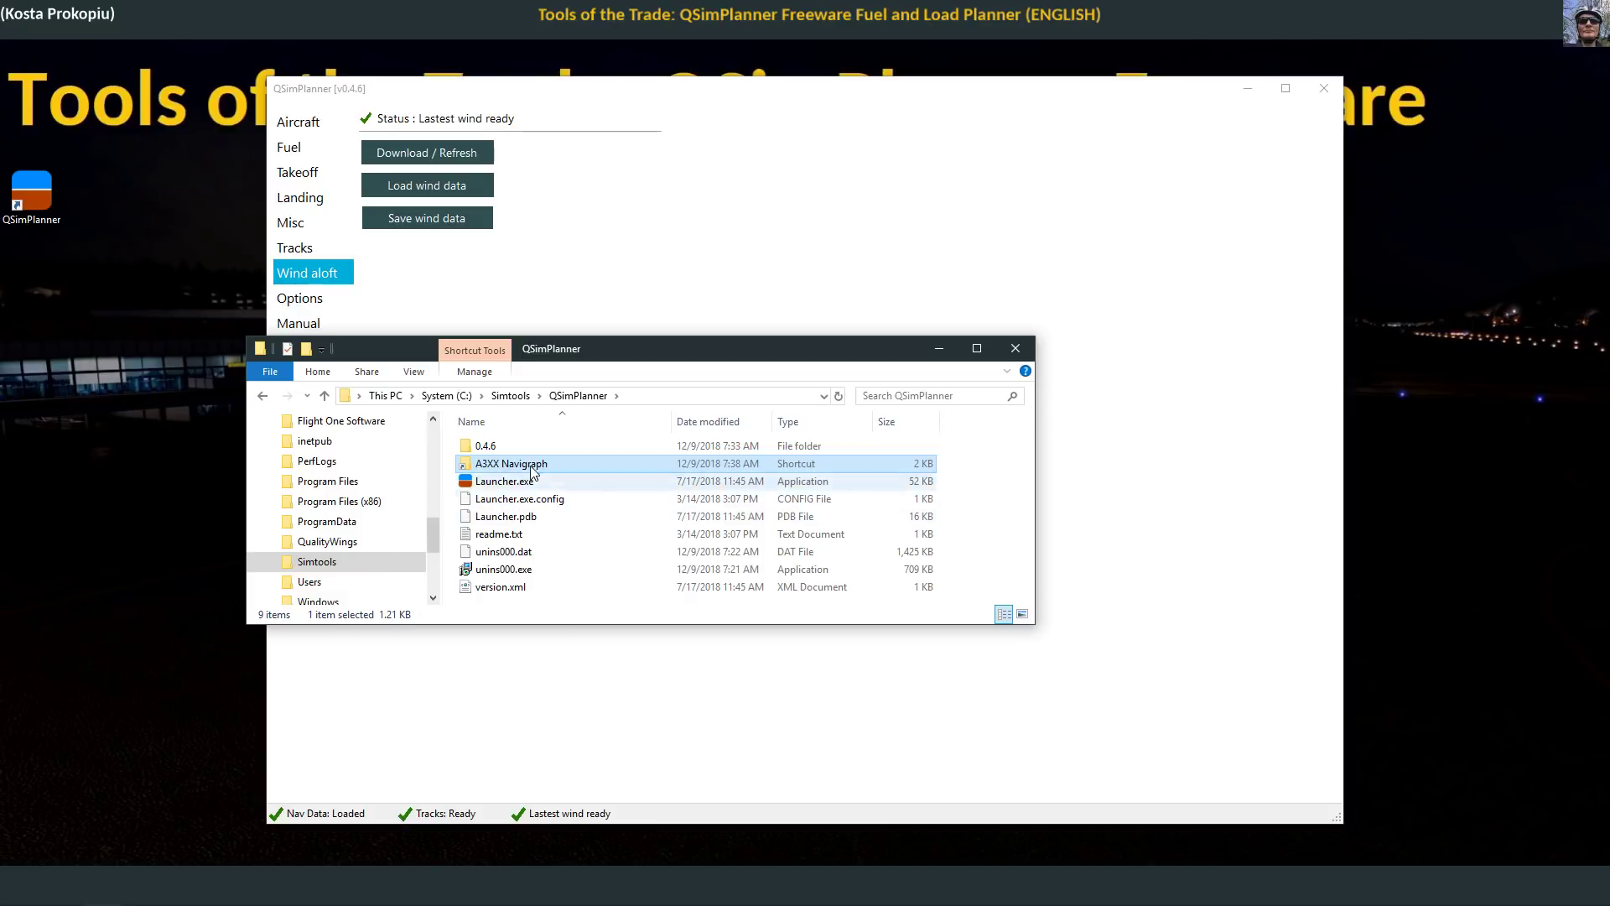
Step: Browse to Documents > Aerosoft > General and point out the A3XX Navigraph and A3XX NavData folders
left_click_drag(434, 549, 426, 505)
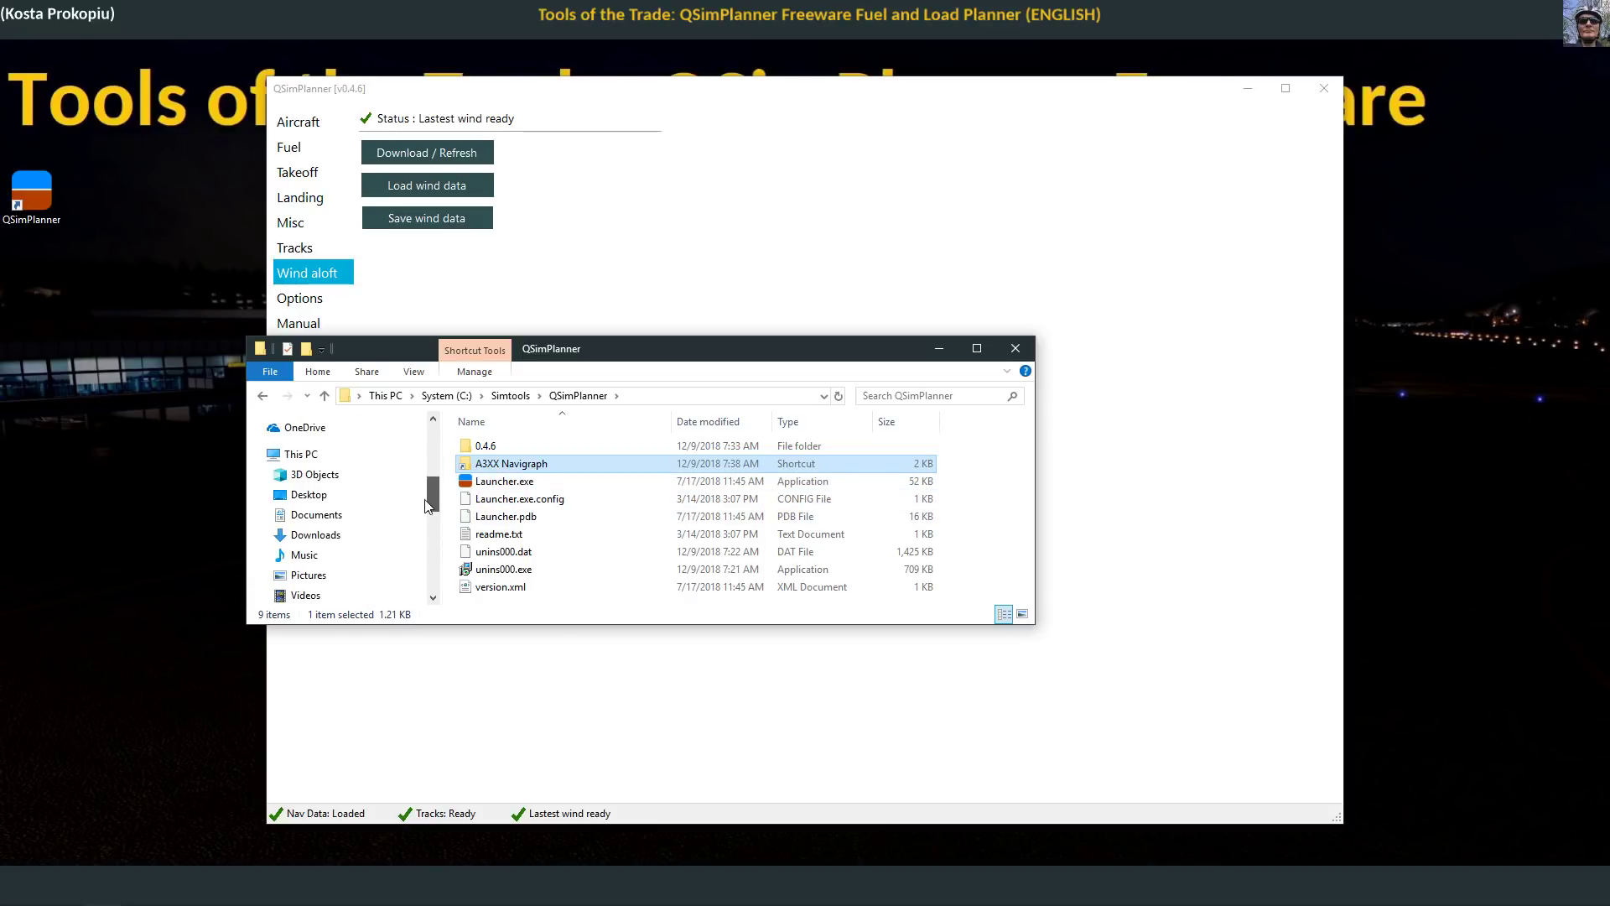
left_click(379, 517)
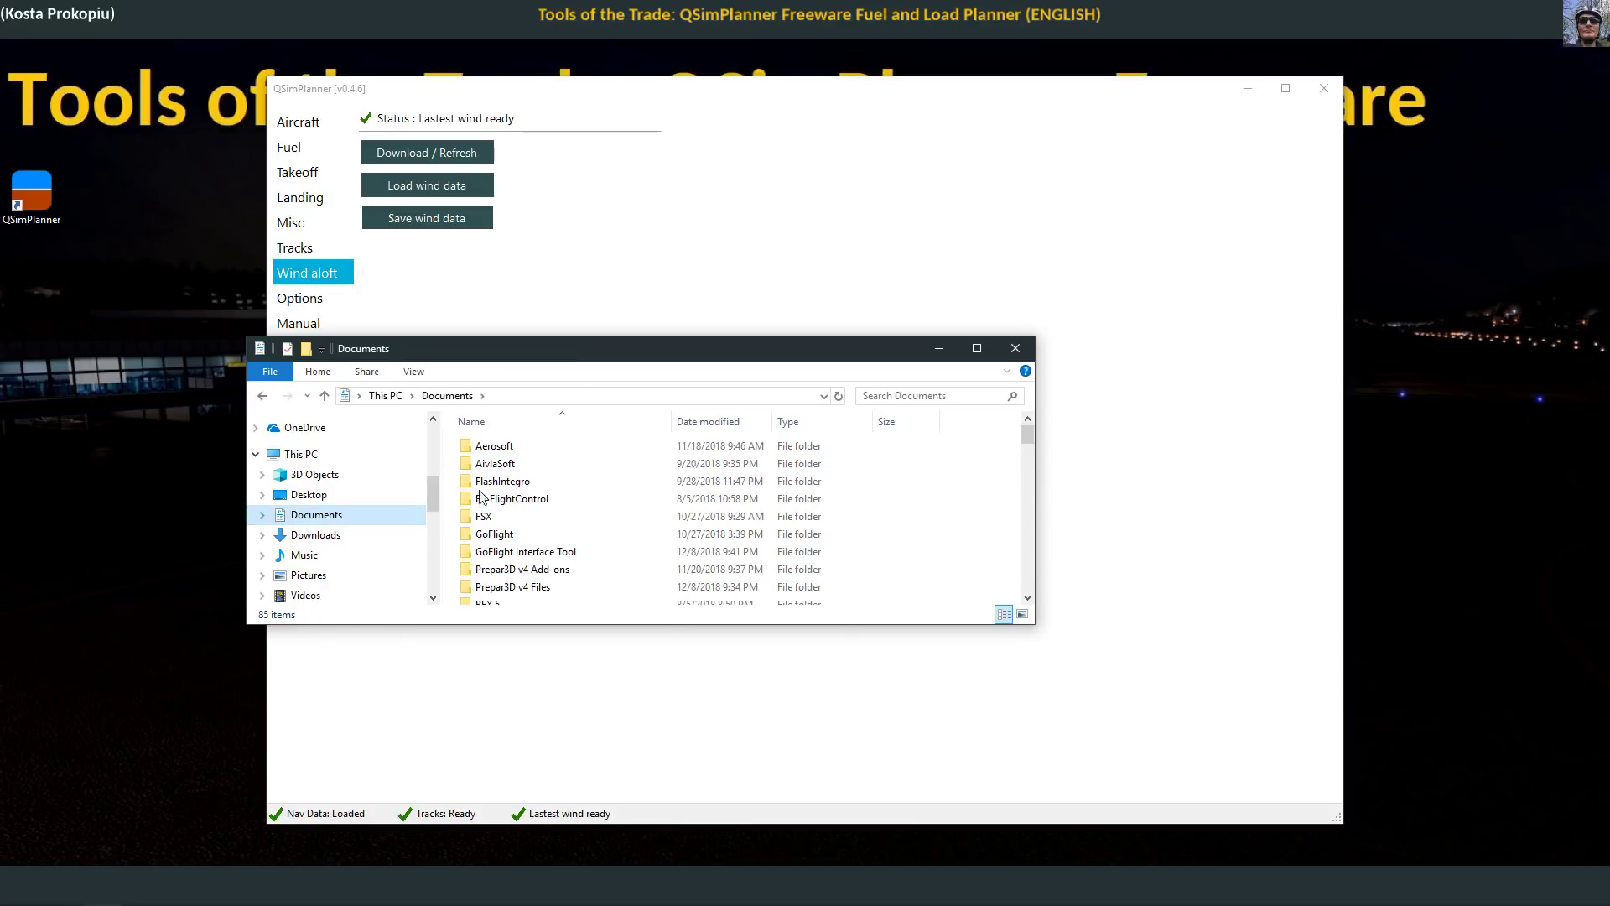
double_click(527, 450)
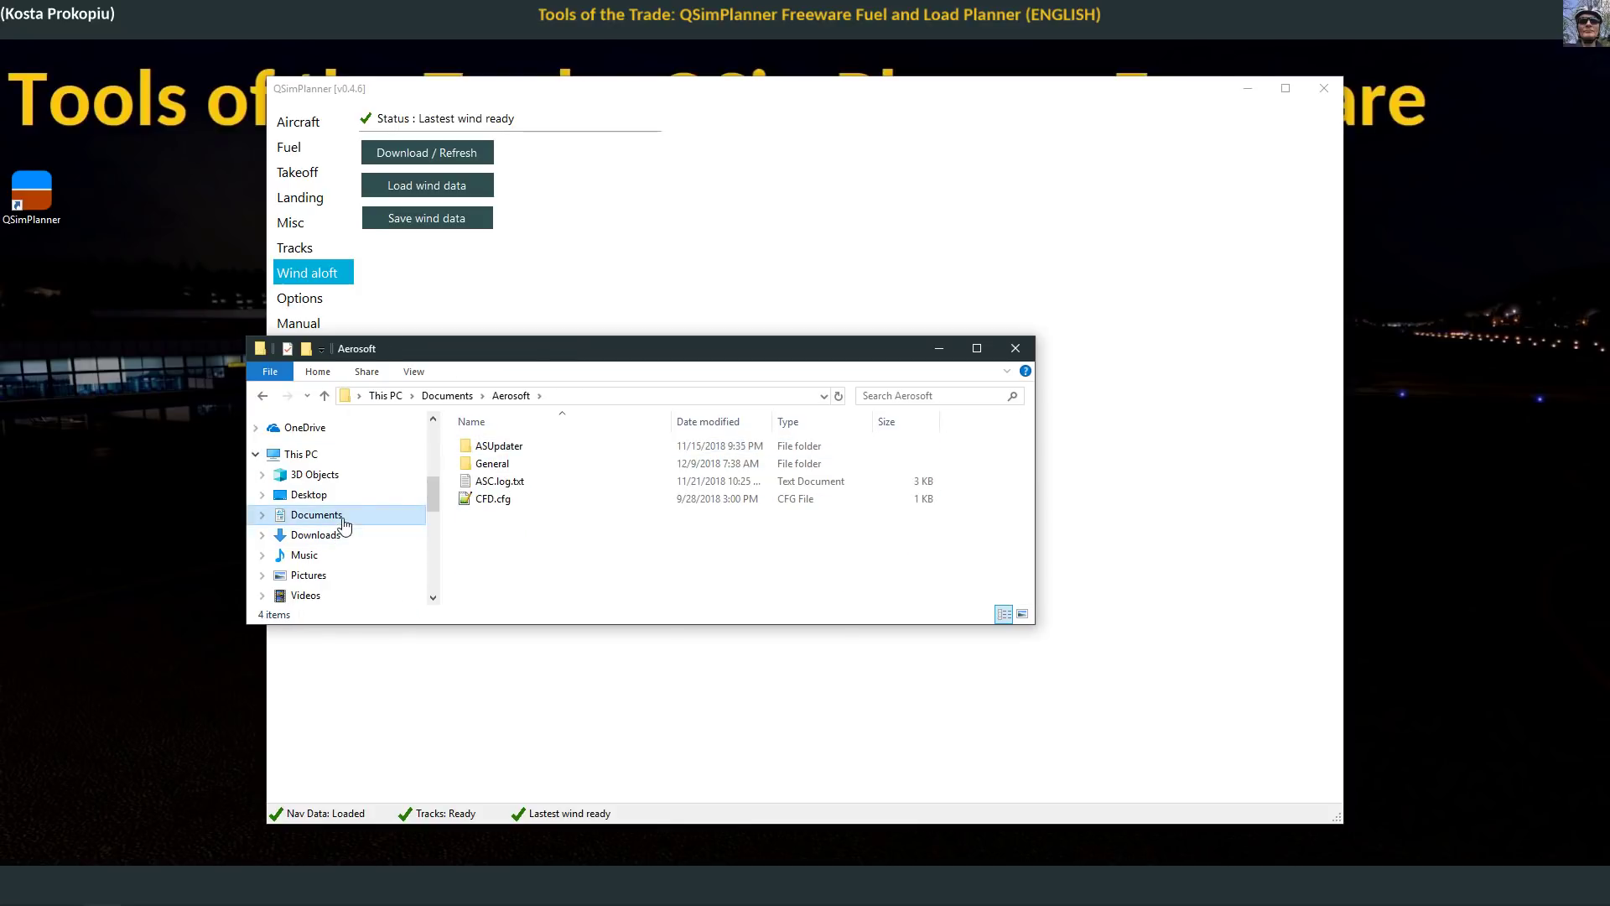
double_click(503, 464)
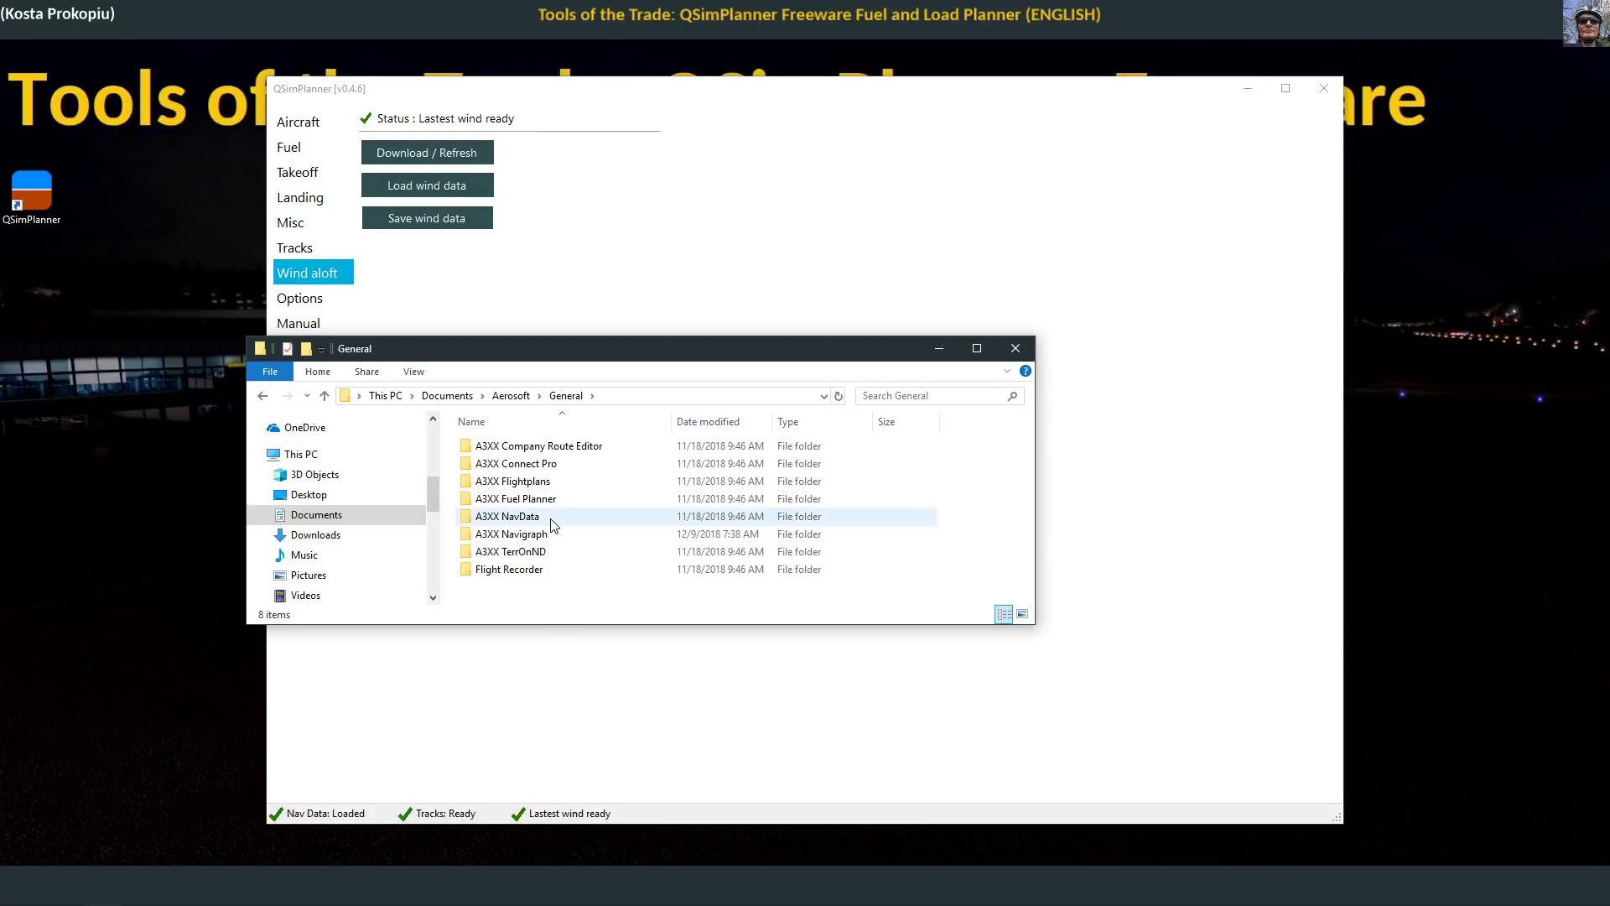
left_click(572, 535)
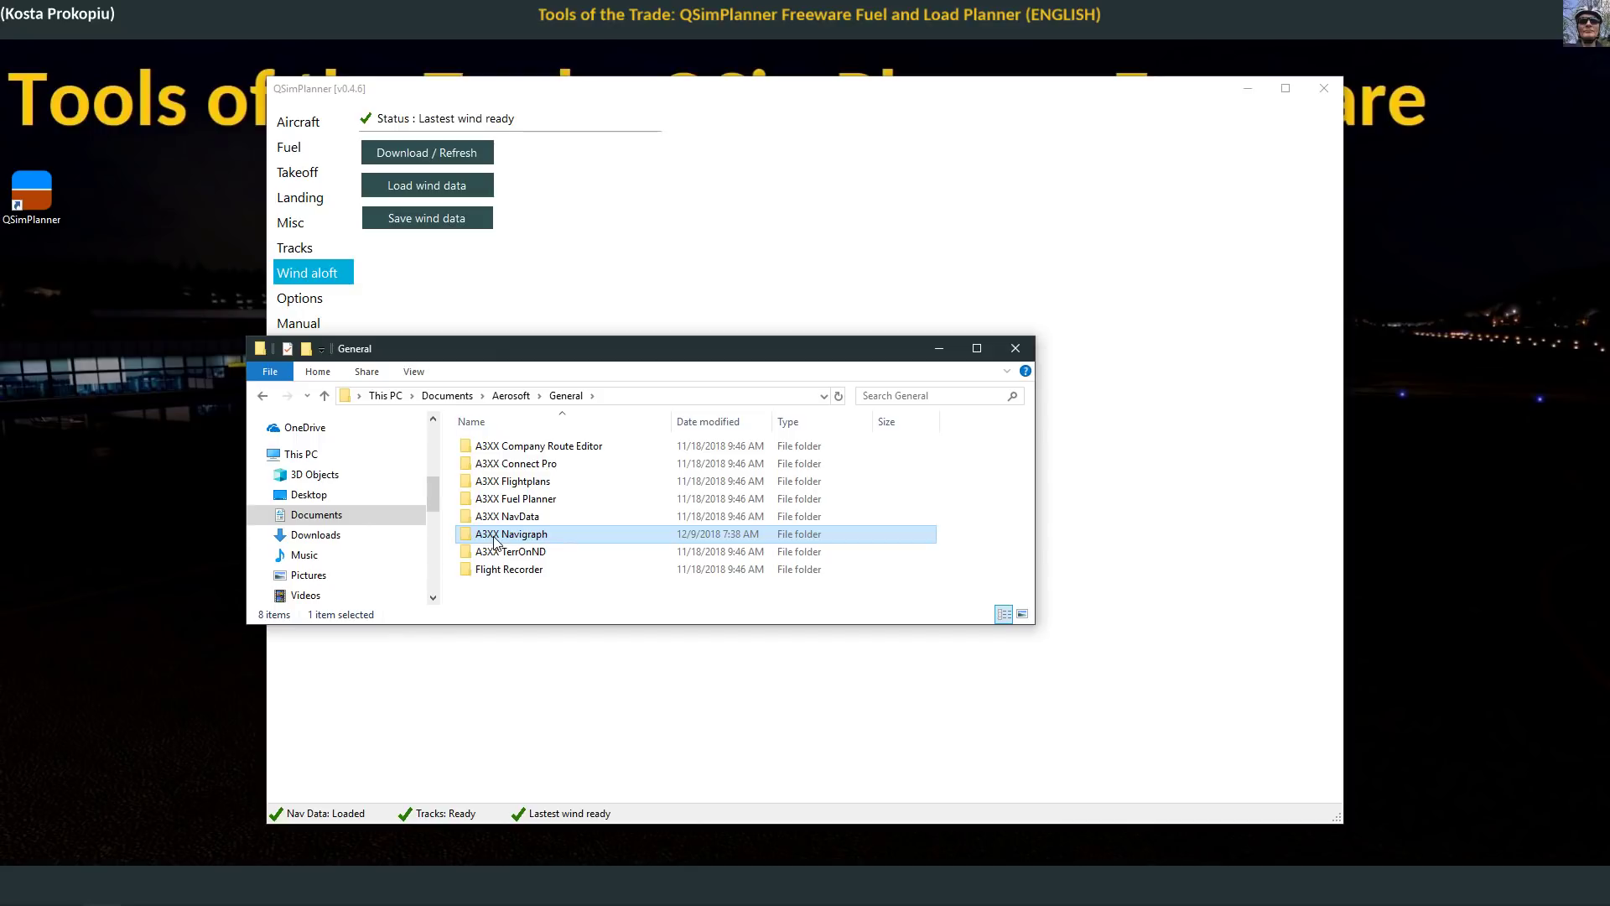
mouse_move(493, 537)
left_click(513, 516)
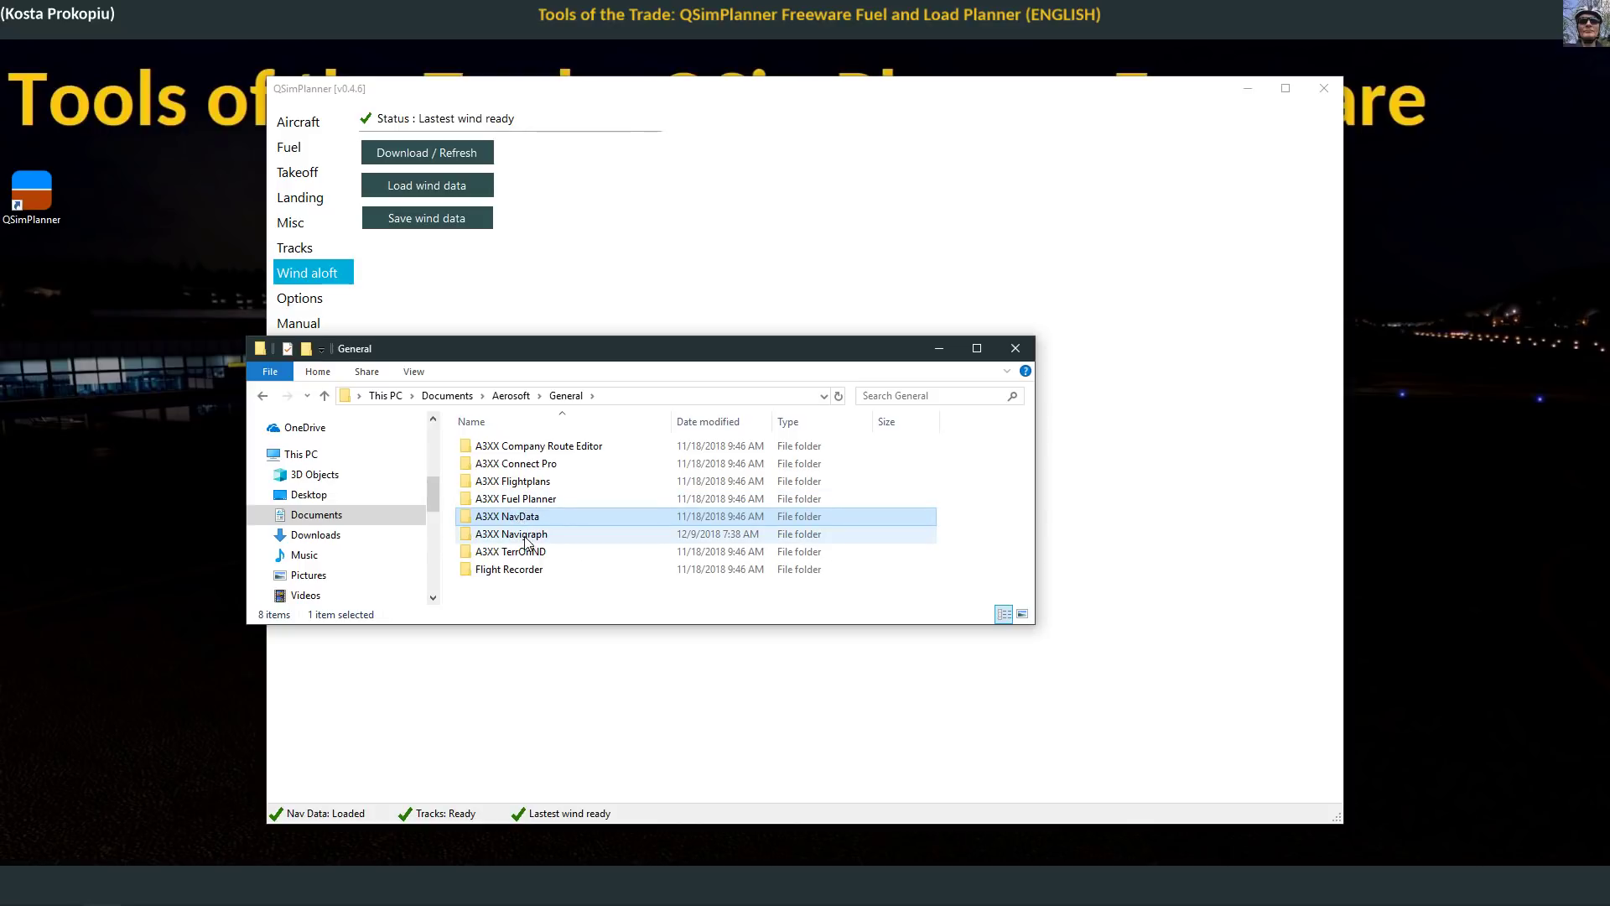
Step: Create a shortcut to the A3XX Navigraph folder within the General folder
left_click(527, 535)
right_click(527, 539)
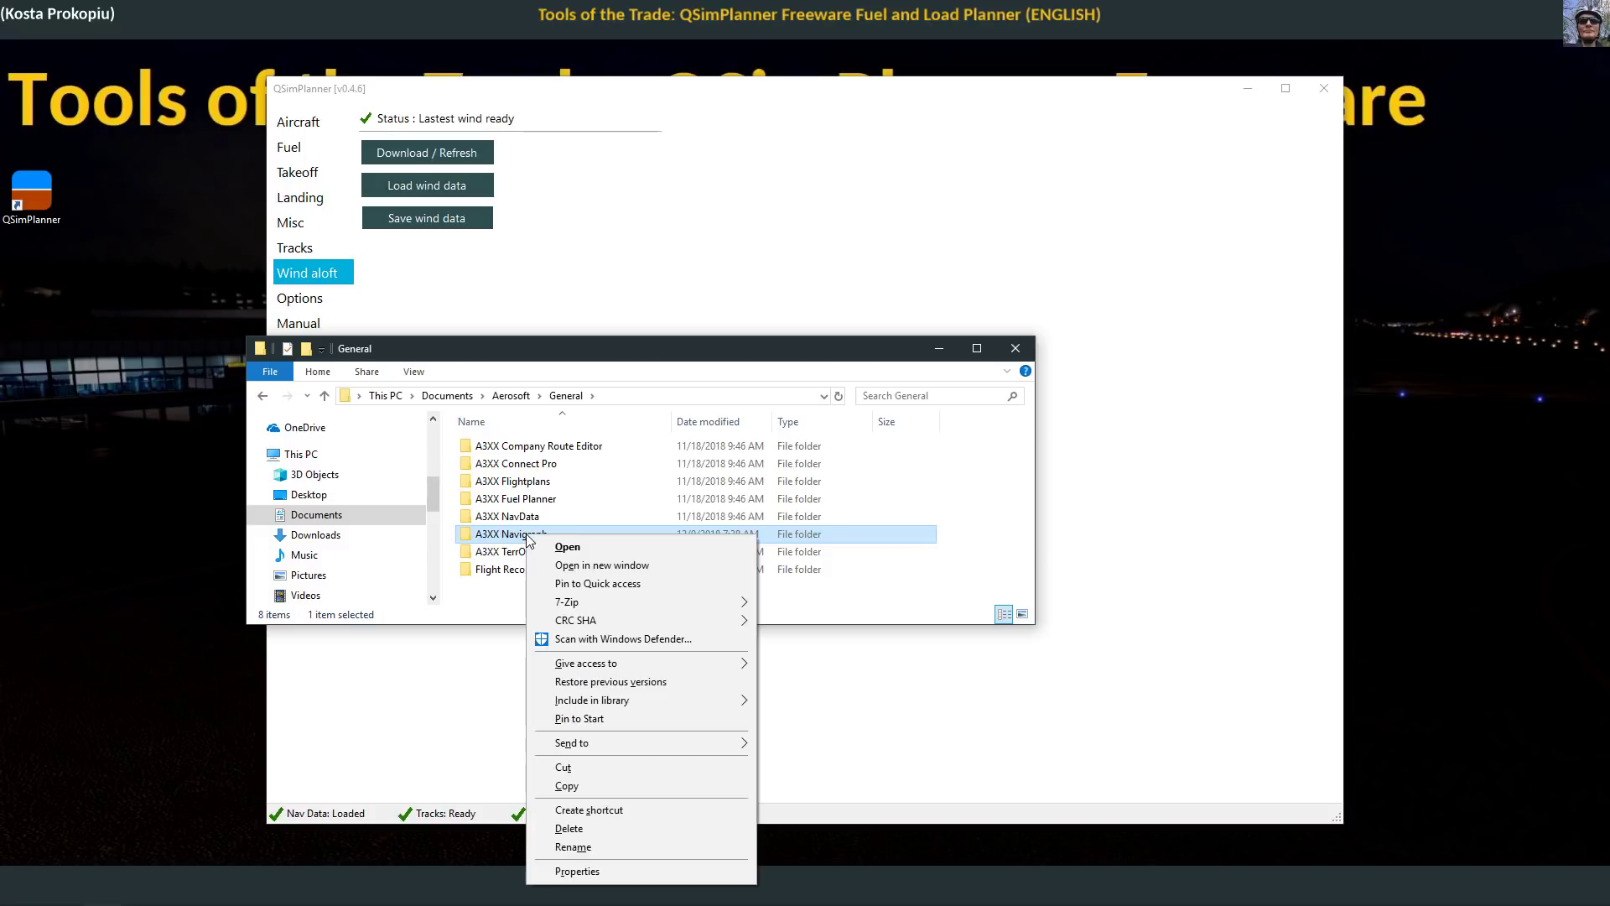
left_click(579, 812)
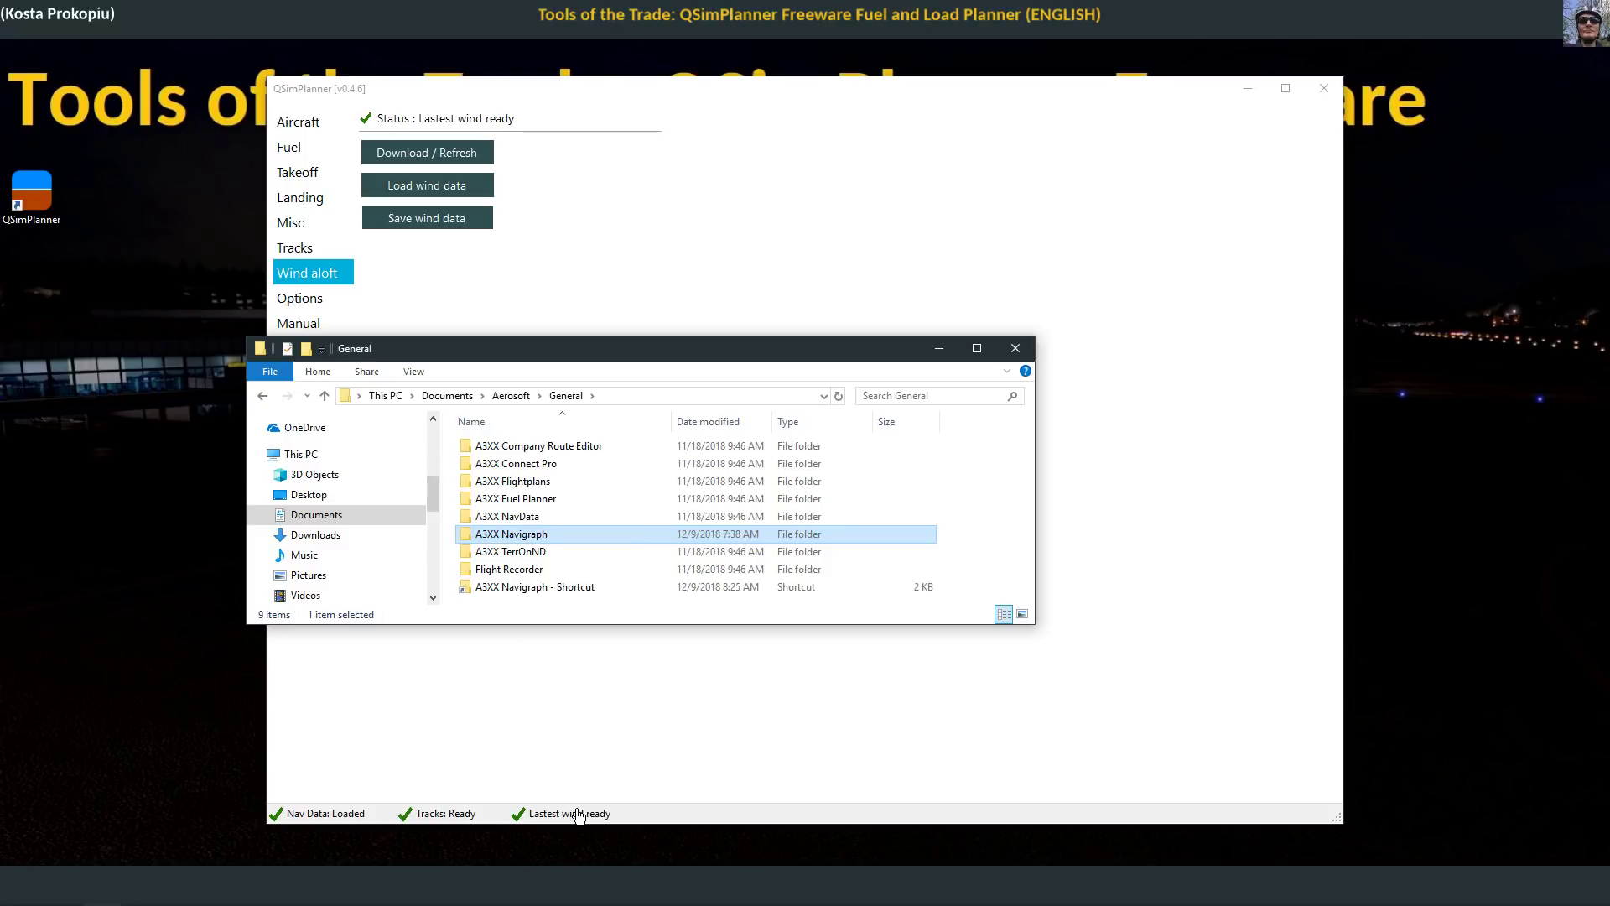
Step: Rename the new shortcut to A3XX Navigraph, removing the "- Shortcut" suffix
left_click(549, 587)
left_click(549, 587)
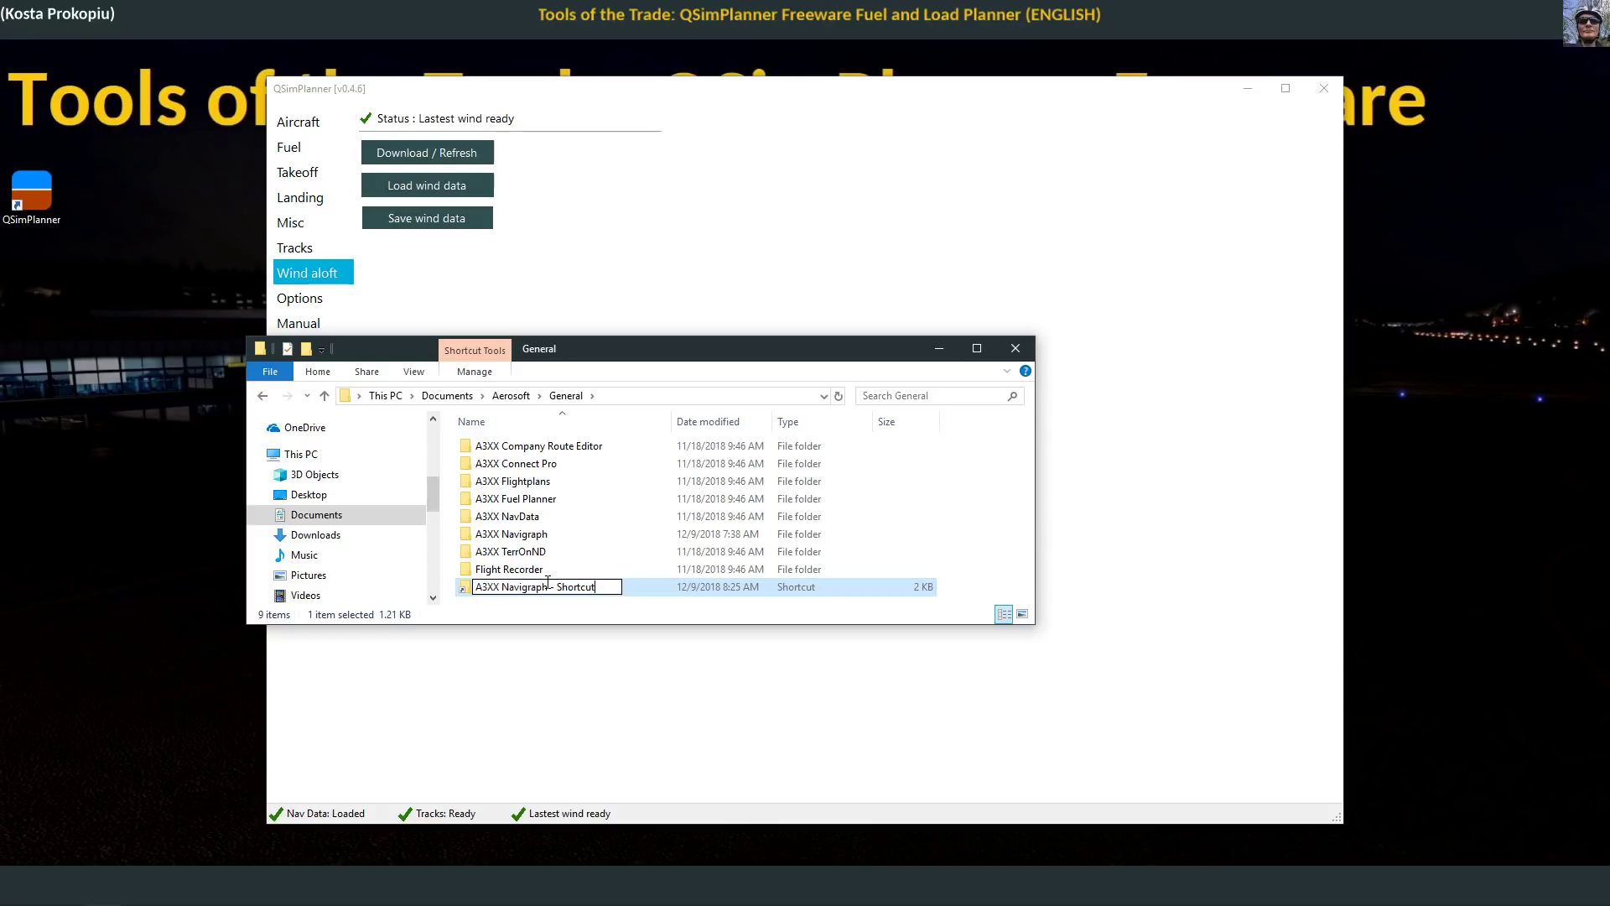
key("BackSpace")
key("BackSpace")
key("BackSpace")
key("BackSpace")
key("BackSpace")
key("BackSpace")
key("BackSpace")
key("BackSpace")
key("BackSpace")
key("BackSpace")
key("BackSpace")
key("Return")
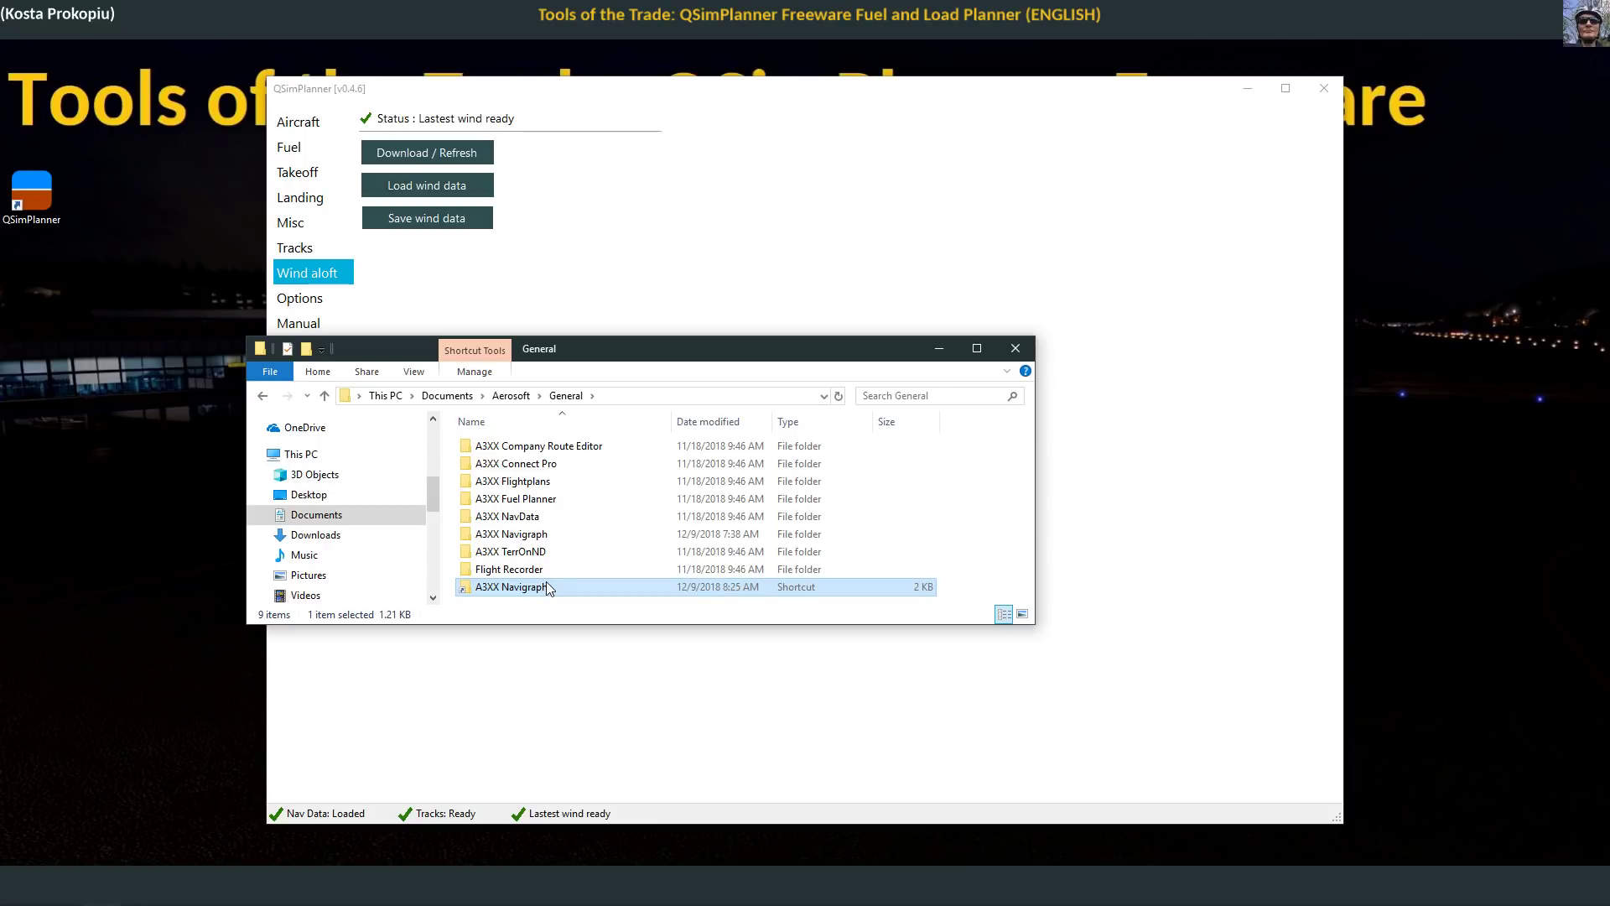
Step: Return to the Simtools QSimPlanner folder, switch to QSimPlanner and bring up the Nav Data options
left_click(307, 396)
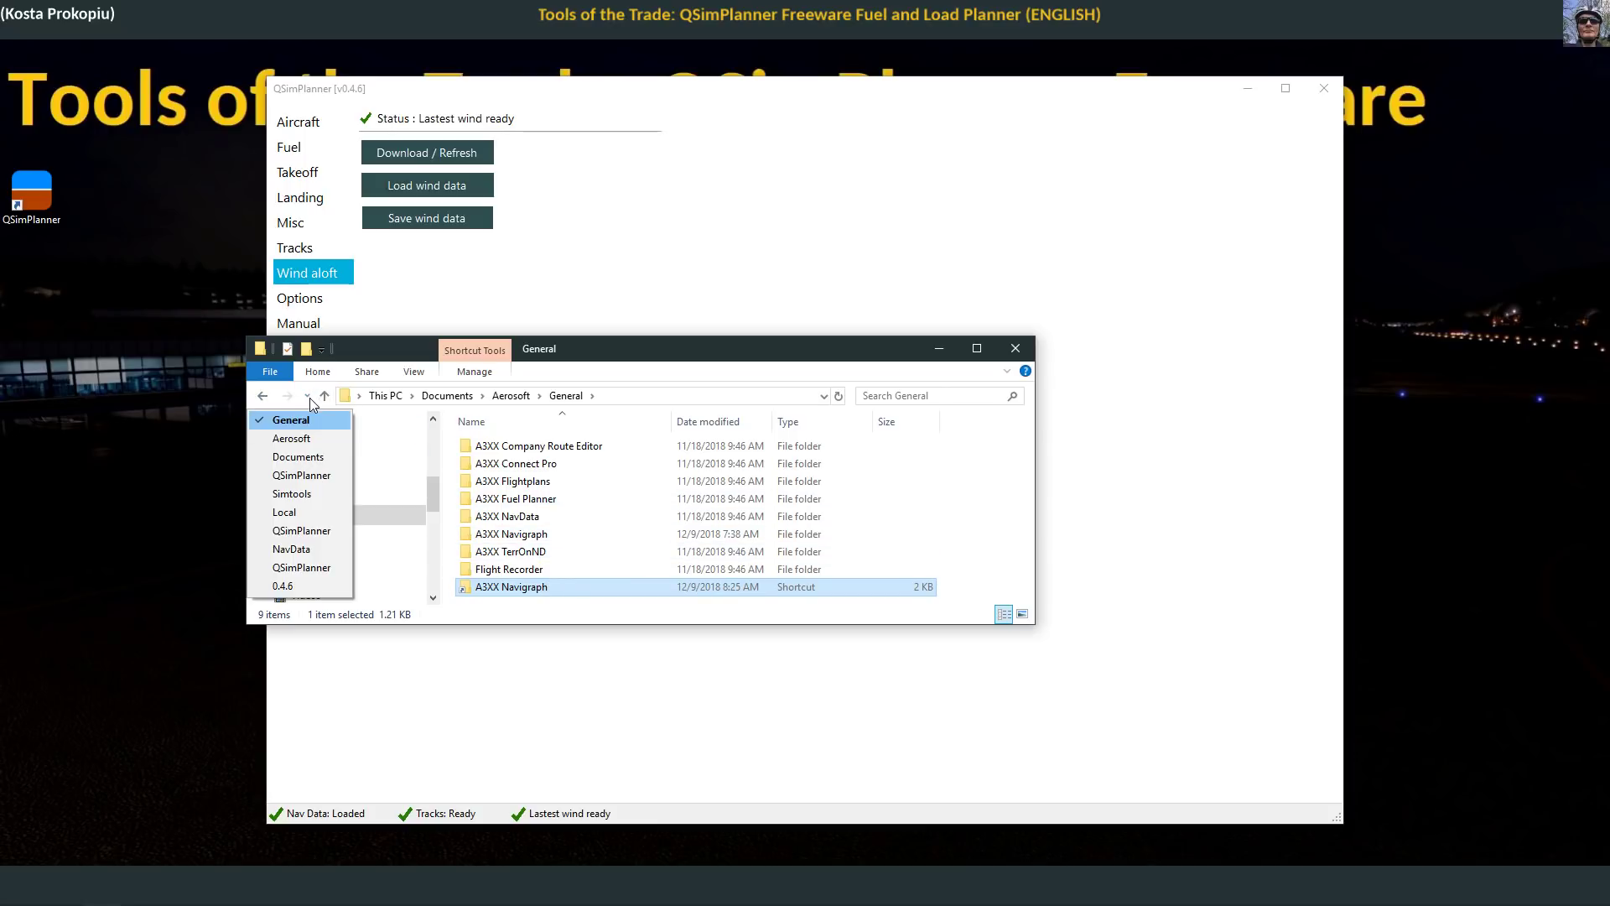
left_click(315, 476)
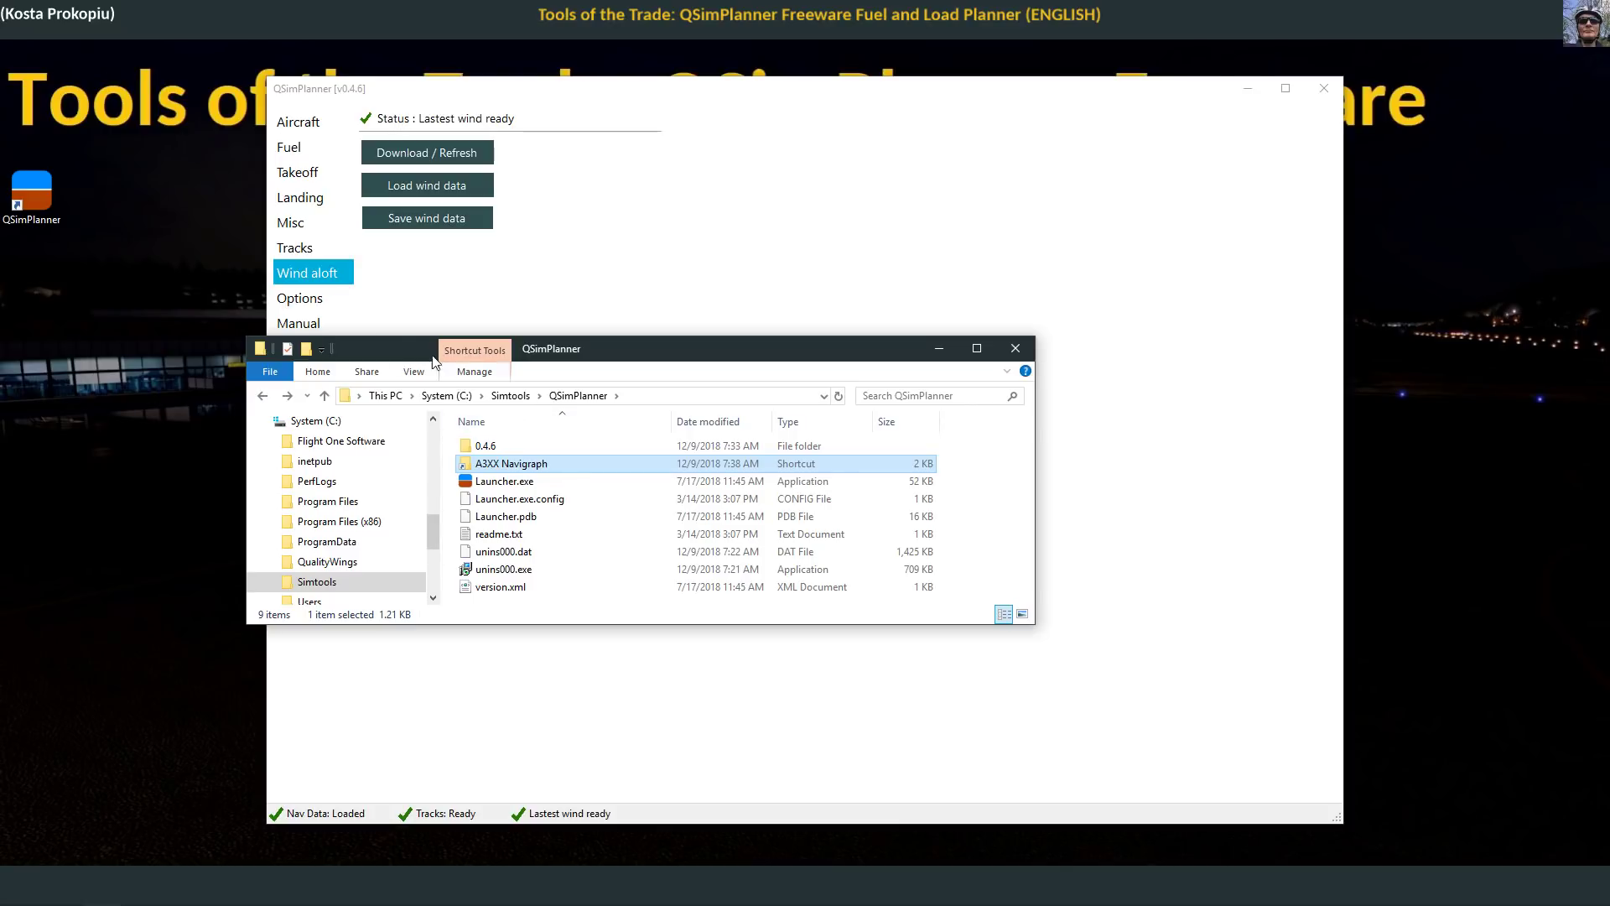
left_click(309, 307)
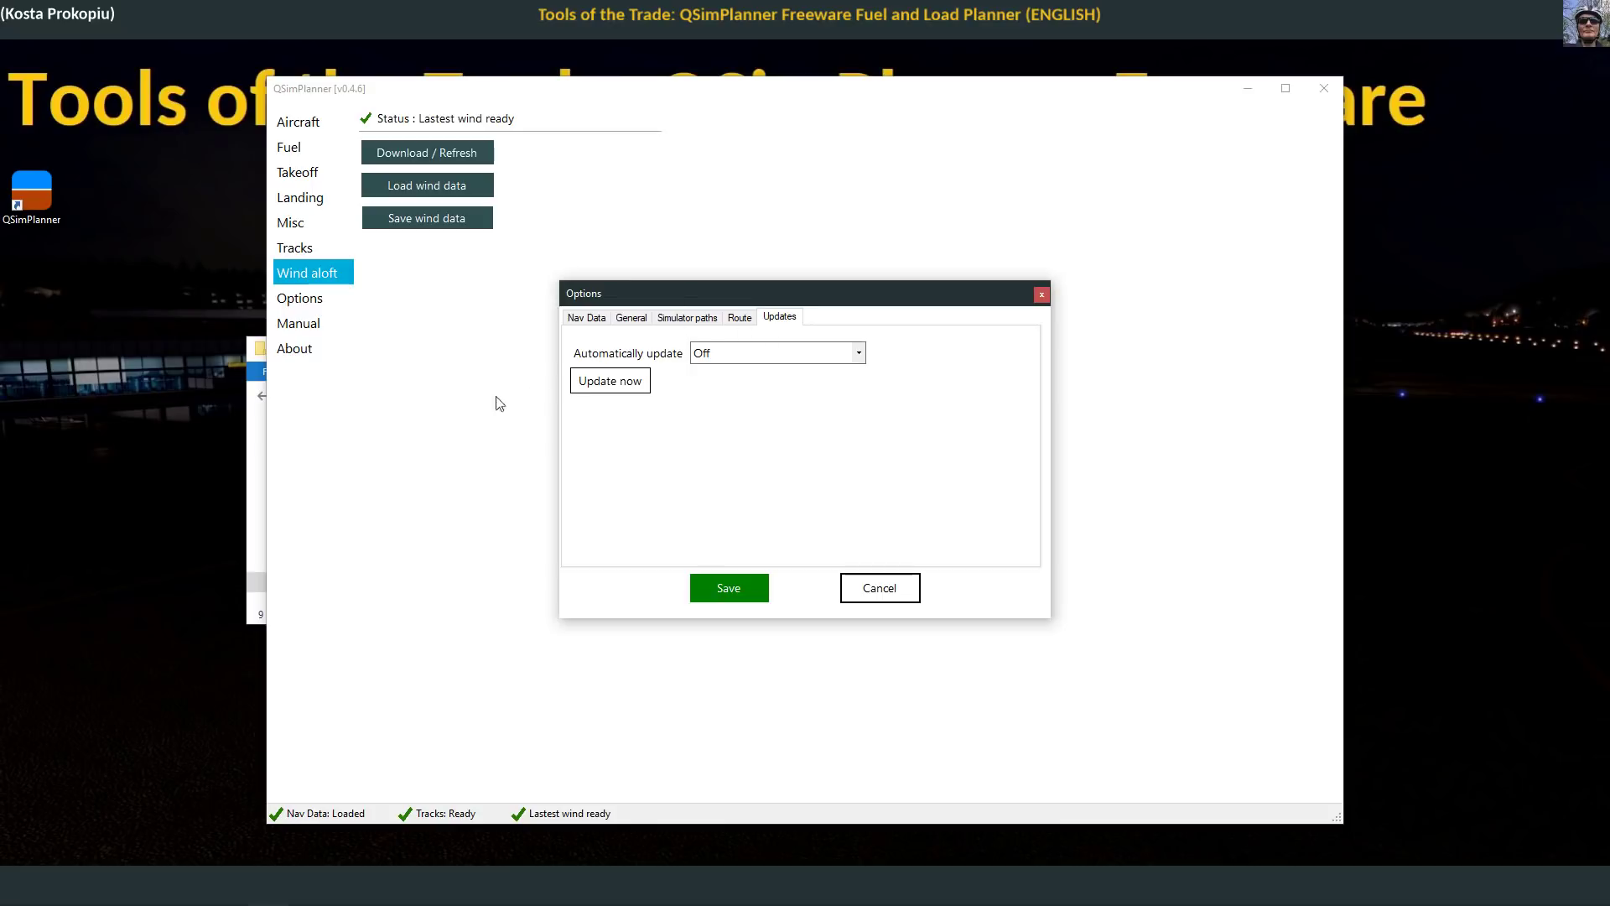
left_click(738, 322)
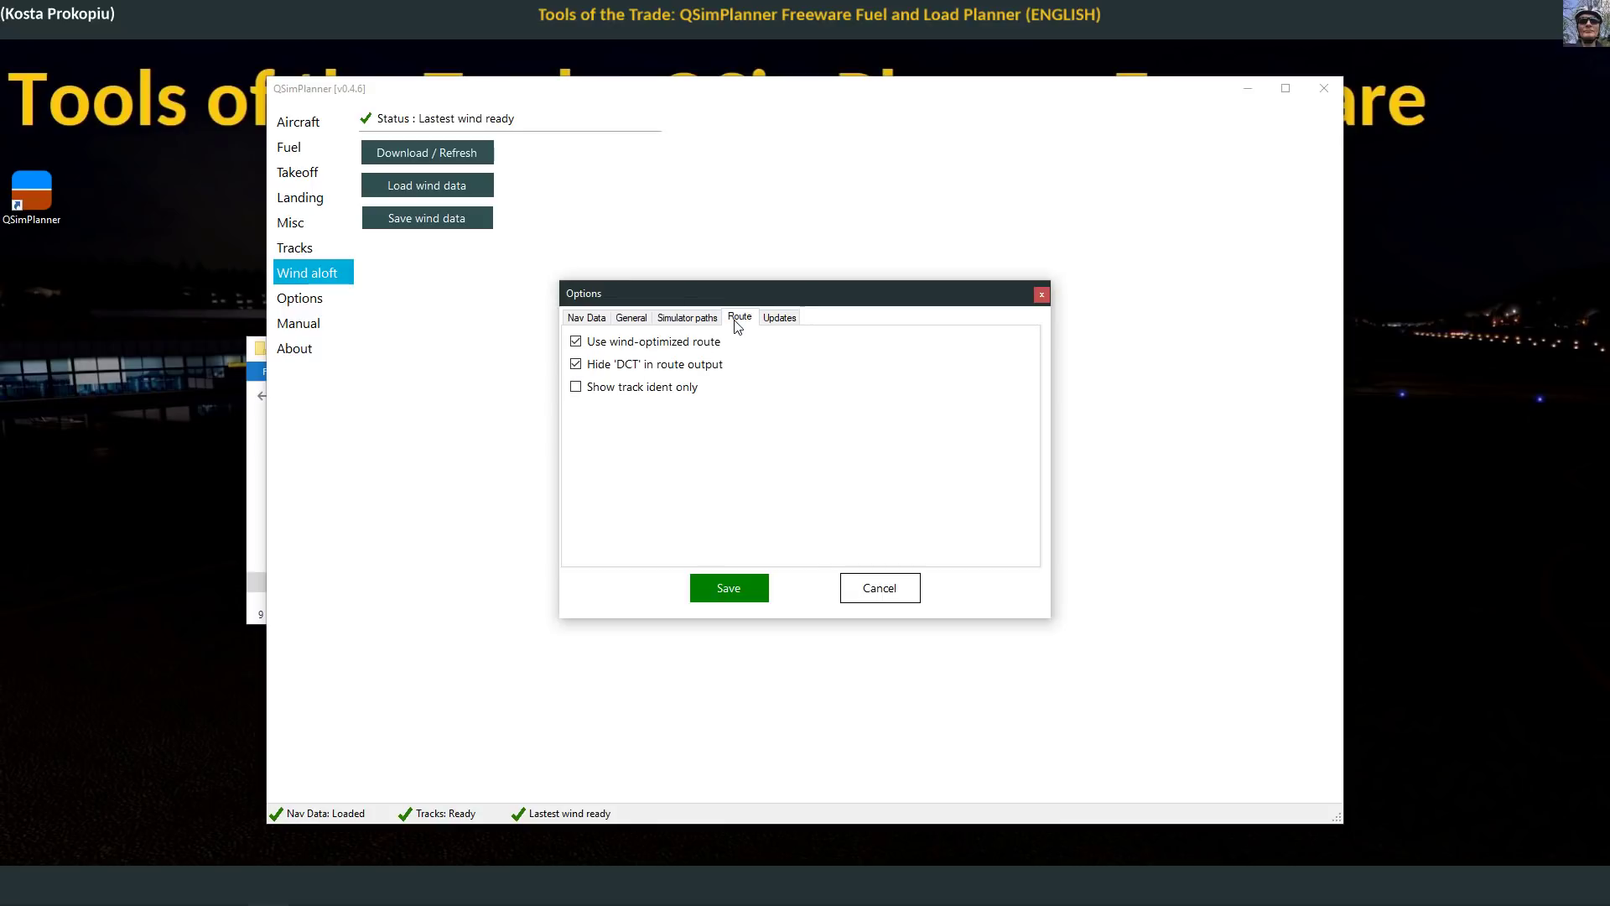
left_click(678, 323)
left_click(617, 322)
left_click(584, 321)
Step: Set the nav data location to A3XX Navigraph using the shortcut in C:\Simtools\QSimPlanner, and save the options
left_click(888, 359)
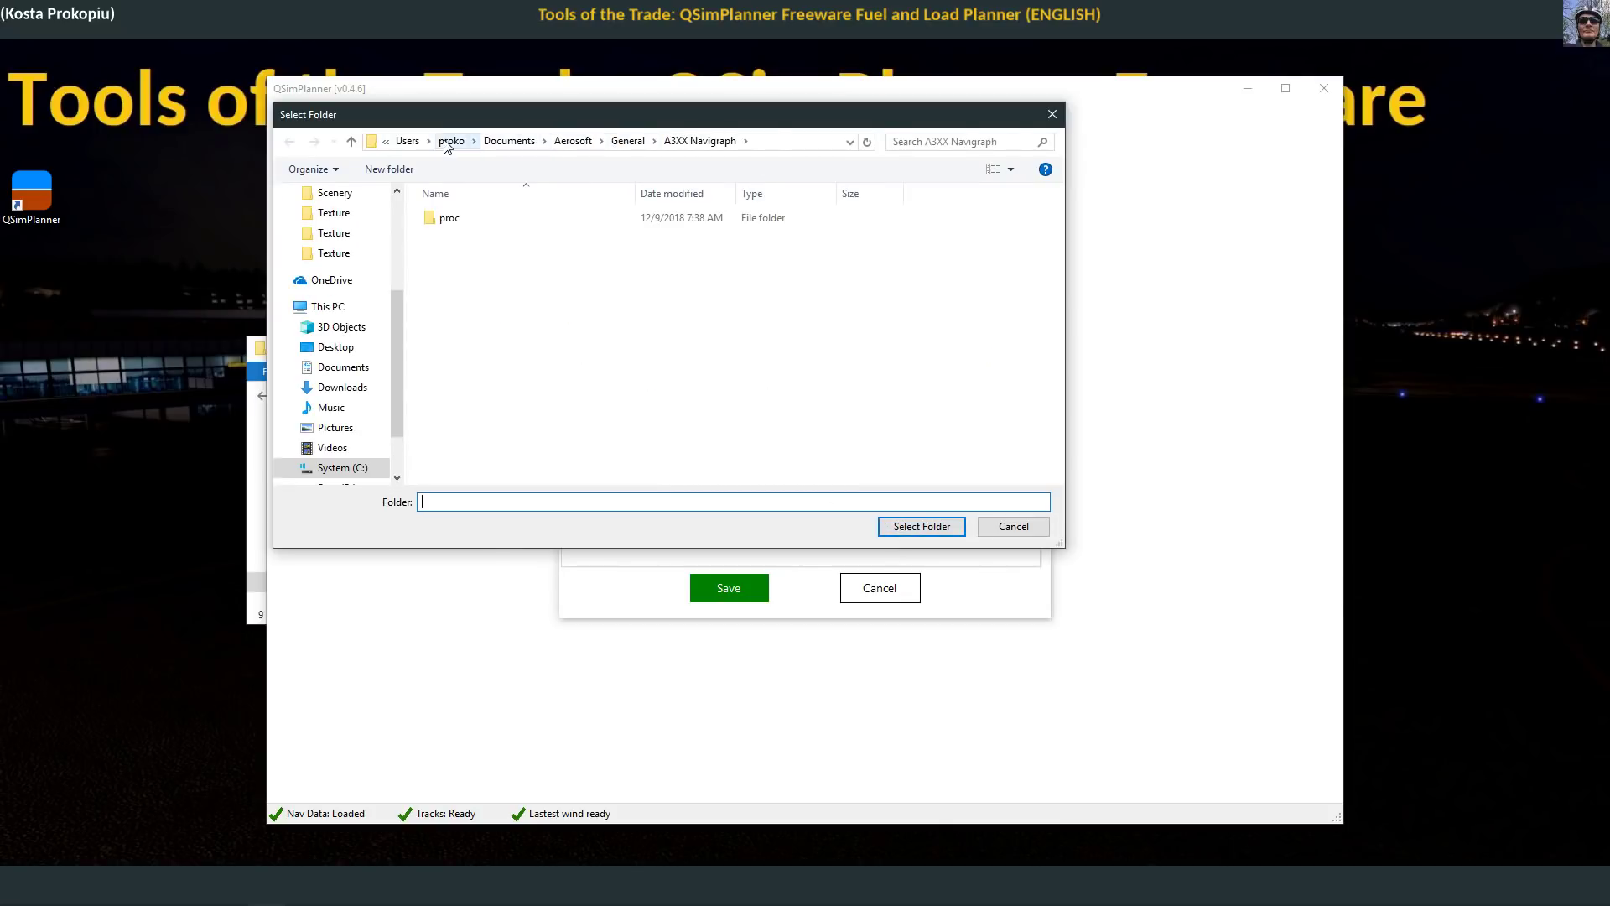
left_click(346, 468)
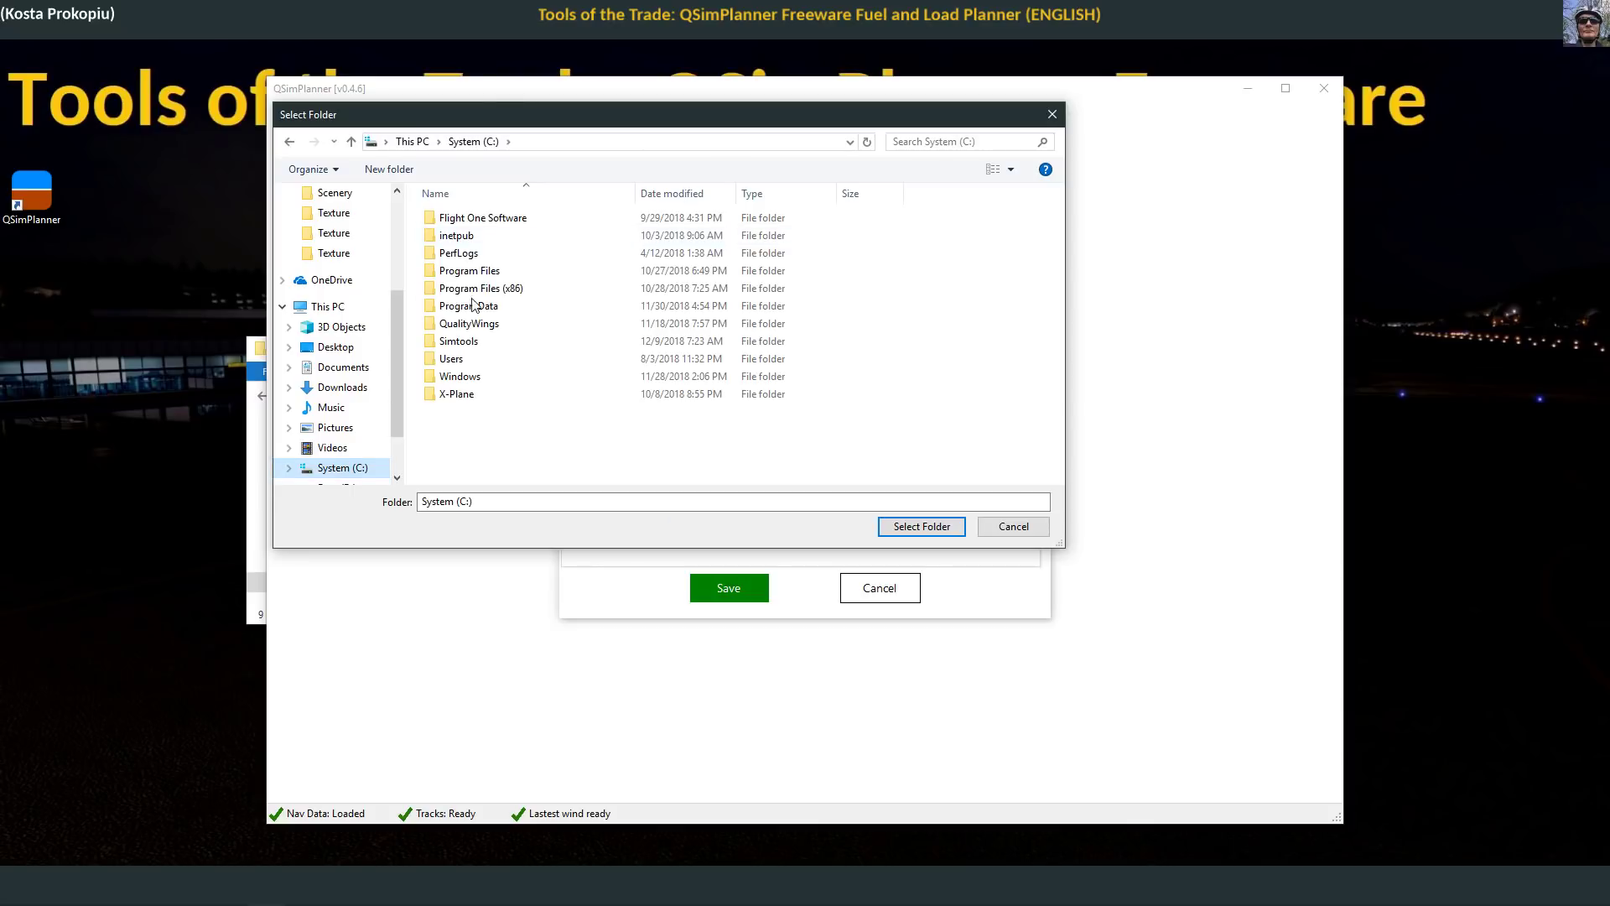
double_click(459, 348)
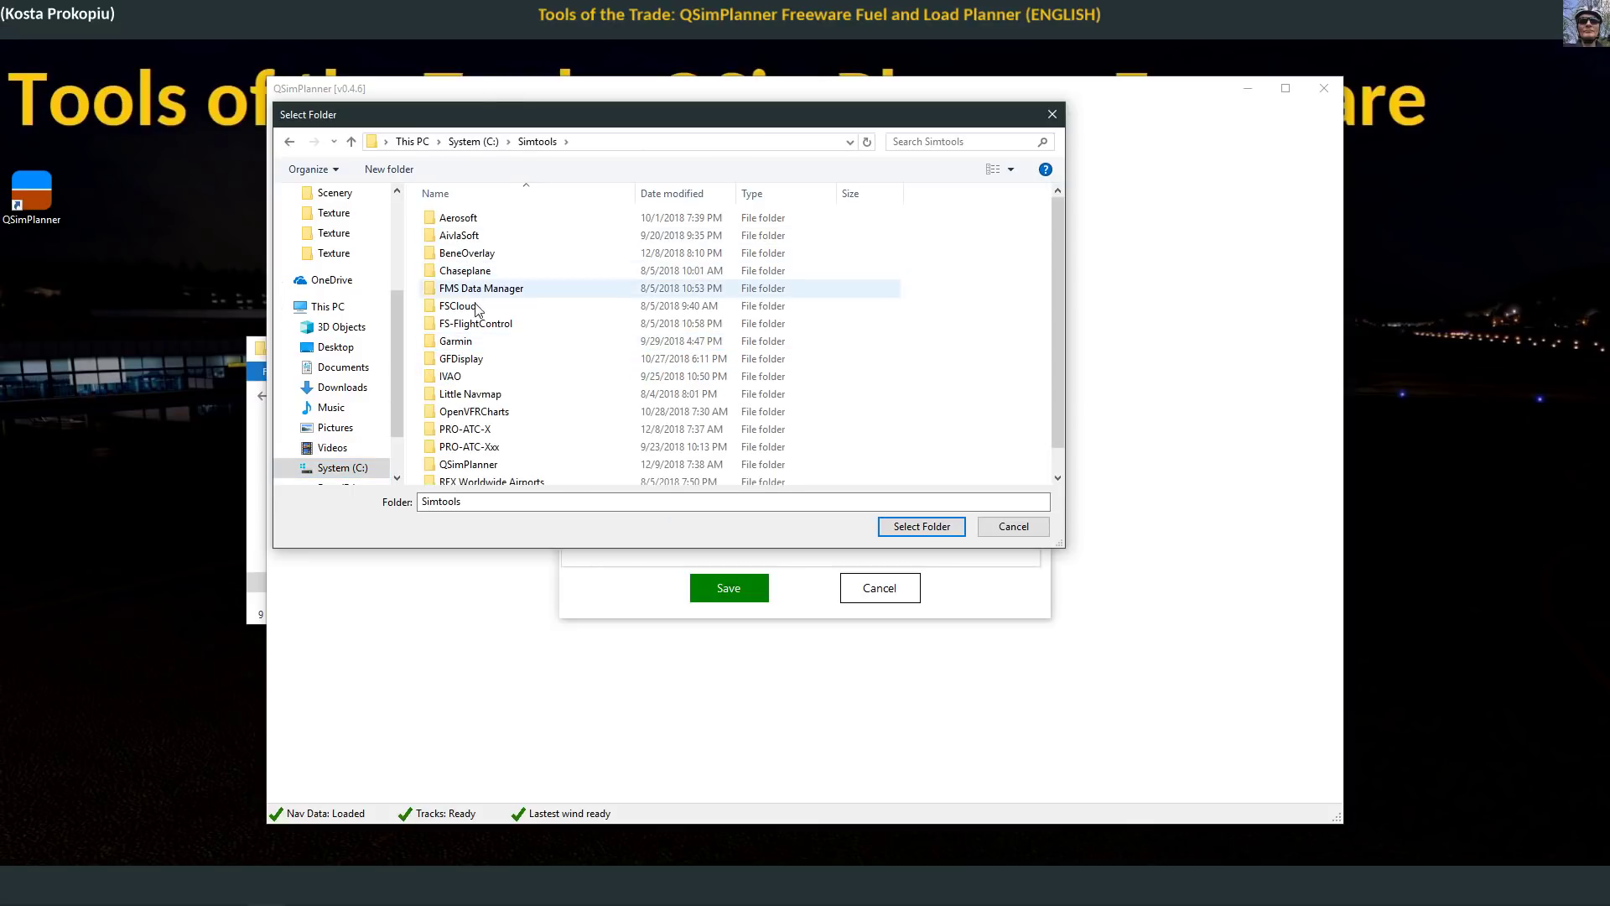
scroll(487, 302, "down", 1)
left_click(500, 440)
double_click(500, 439)
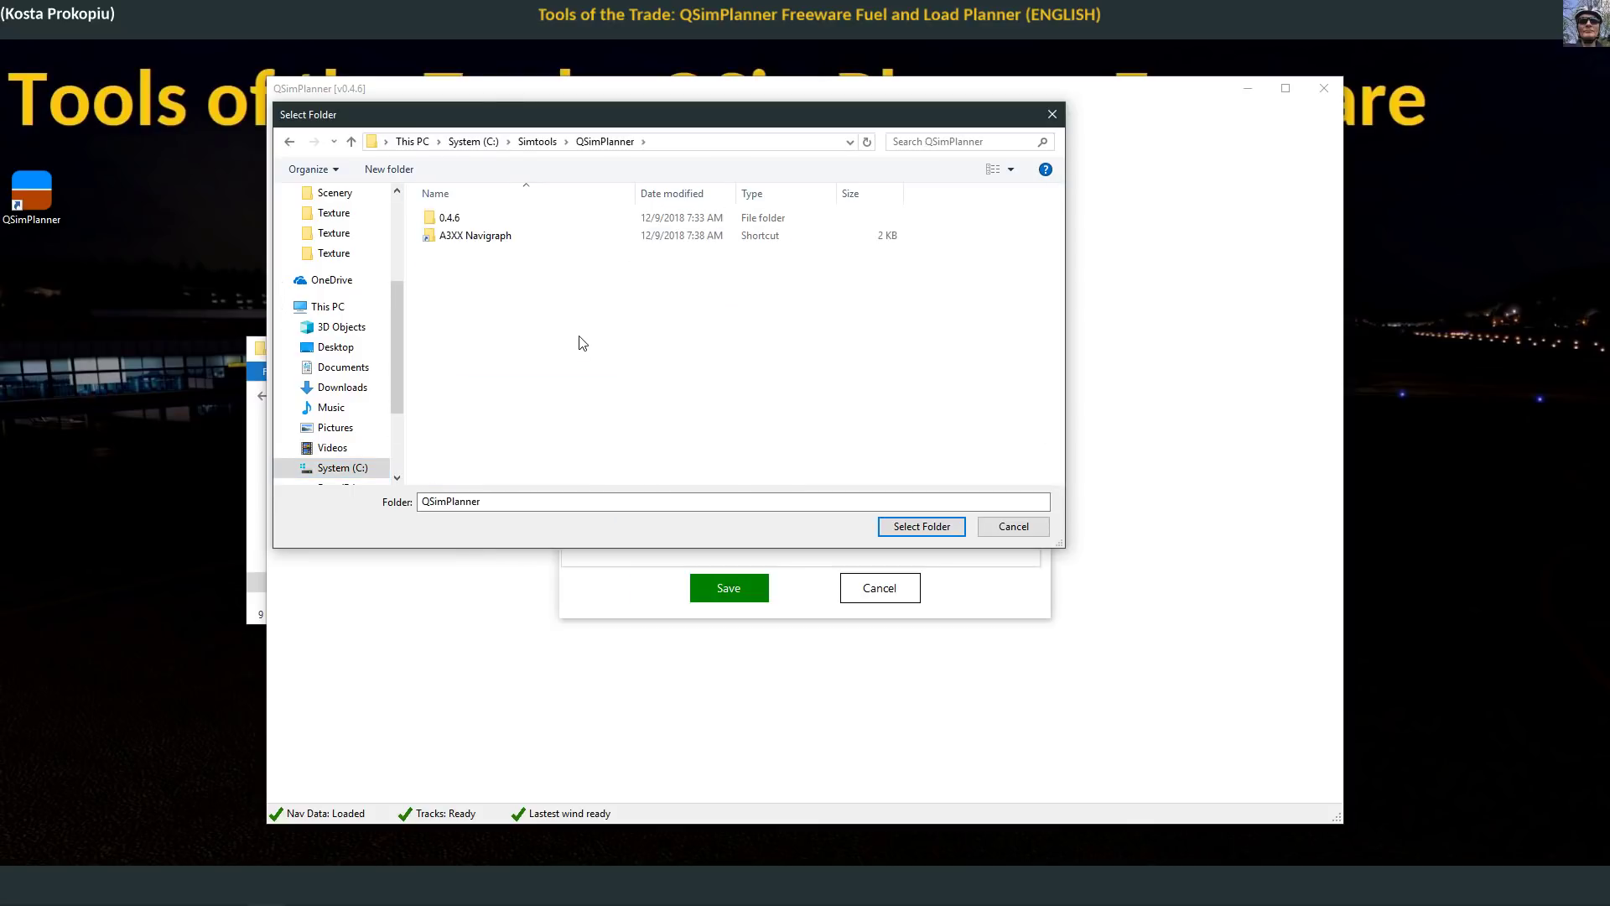
double_click(486, 243)
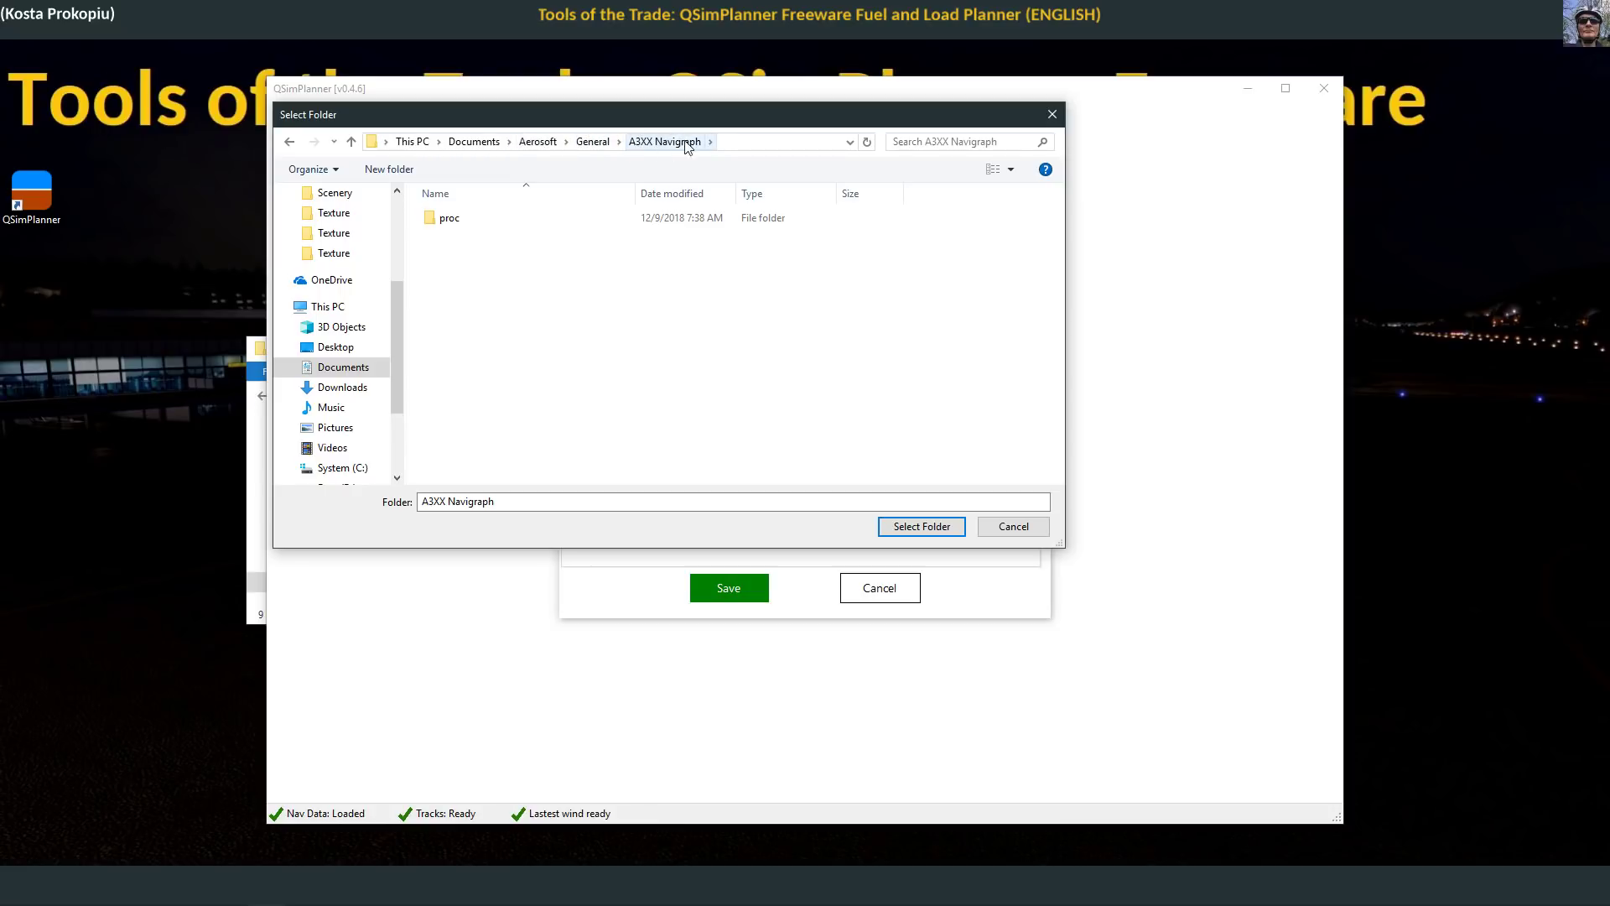
left_click(922, 527)
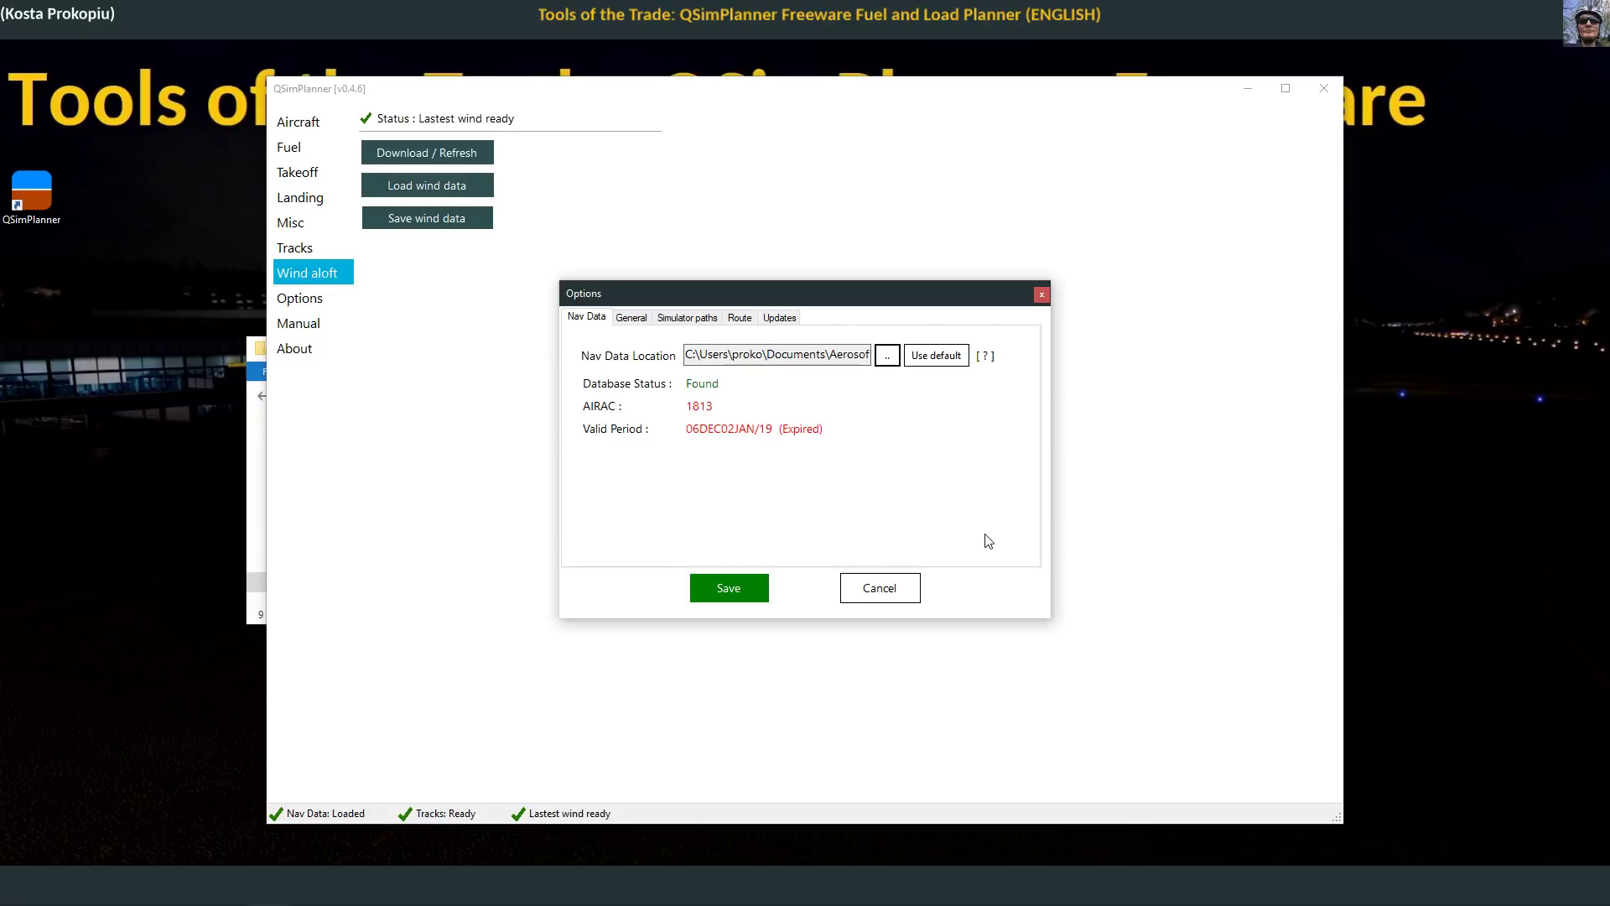
left_click(741, 592)
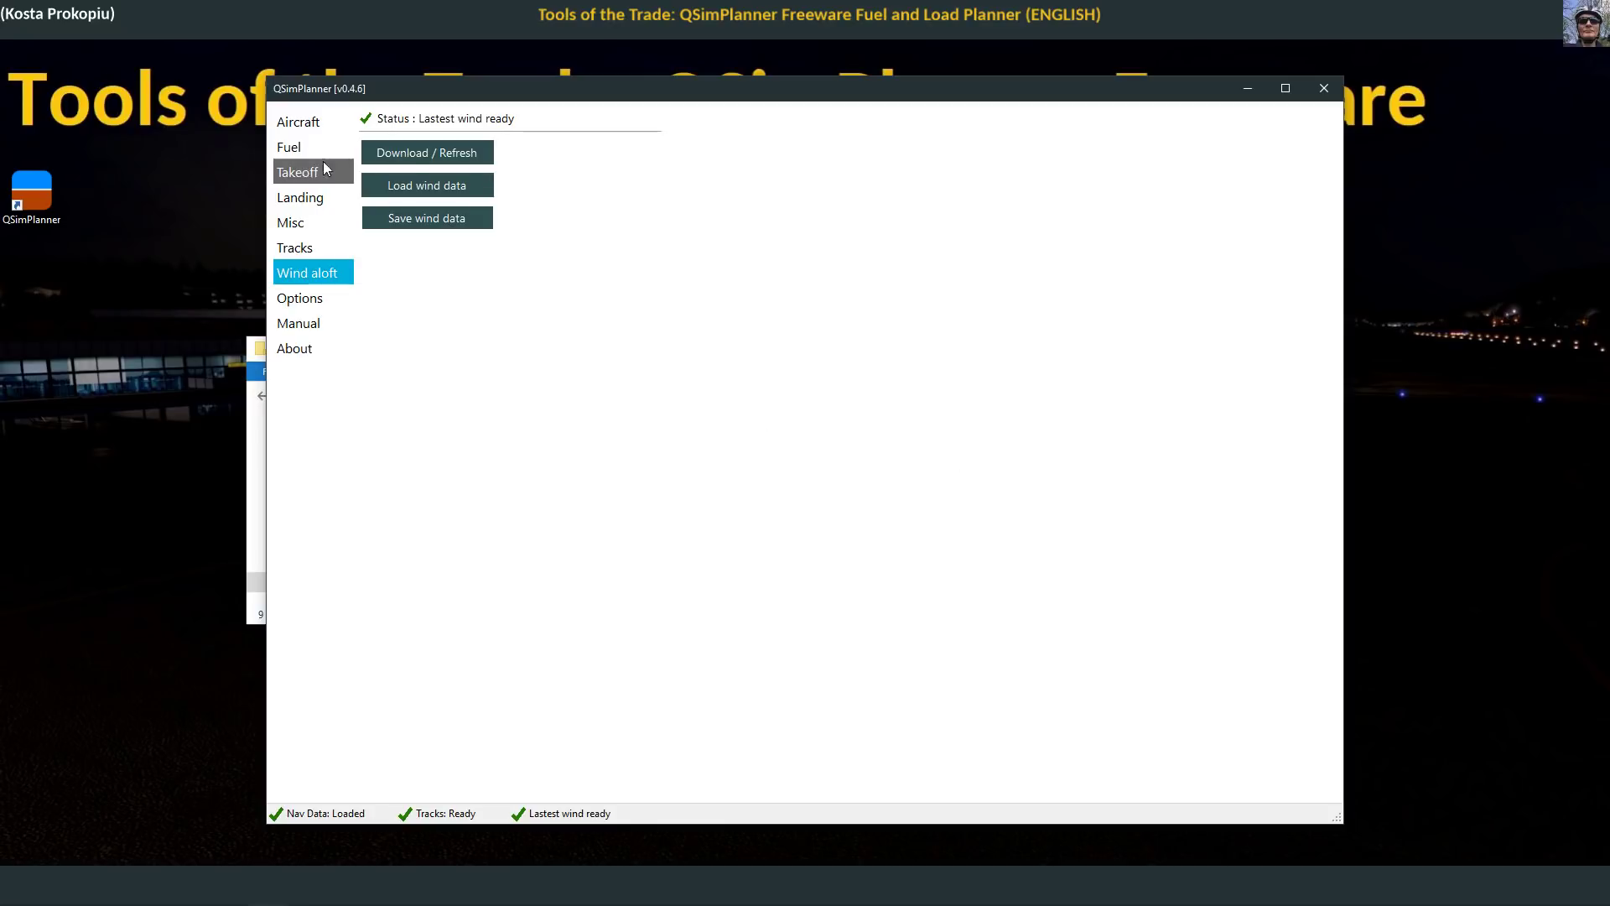
Step: View the Aircraft list and the Fuel page with the A319-100 route from EDDH to BIKF
left_click(325, 131)
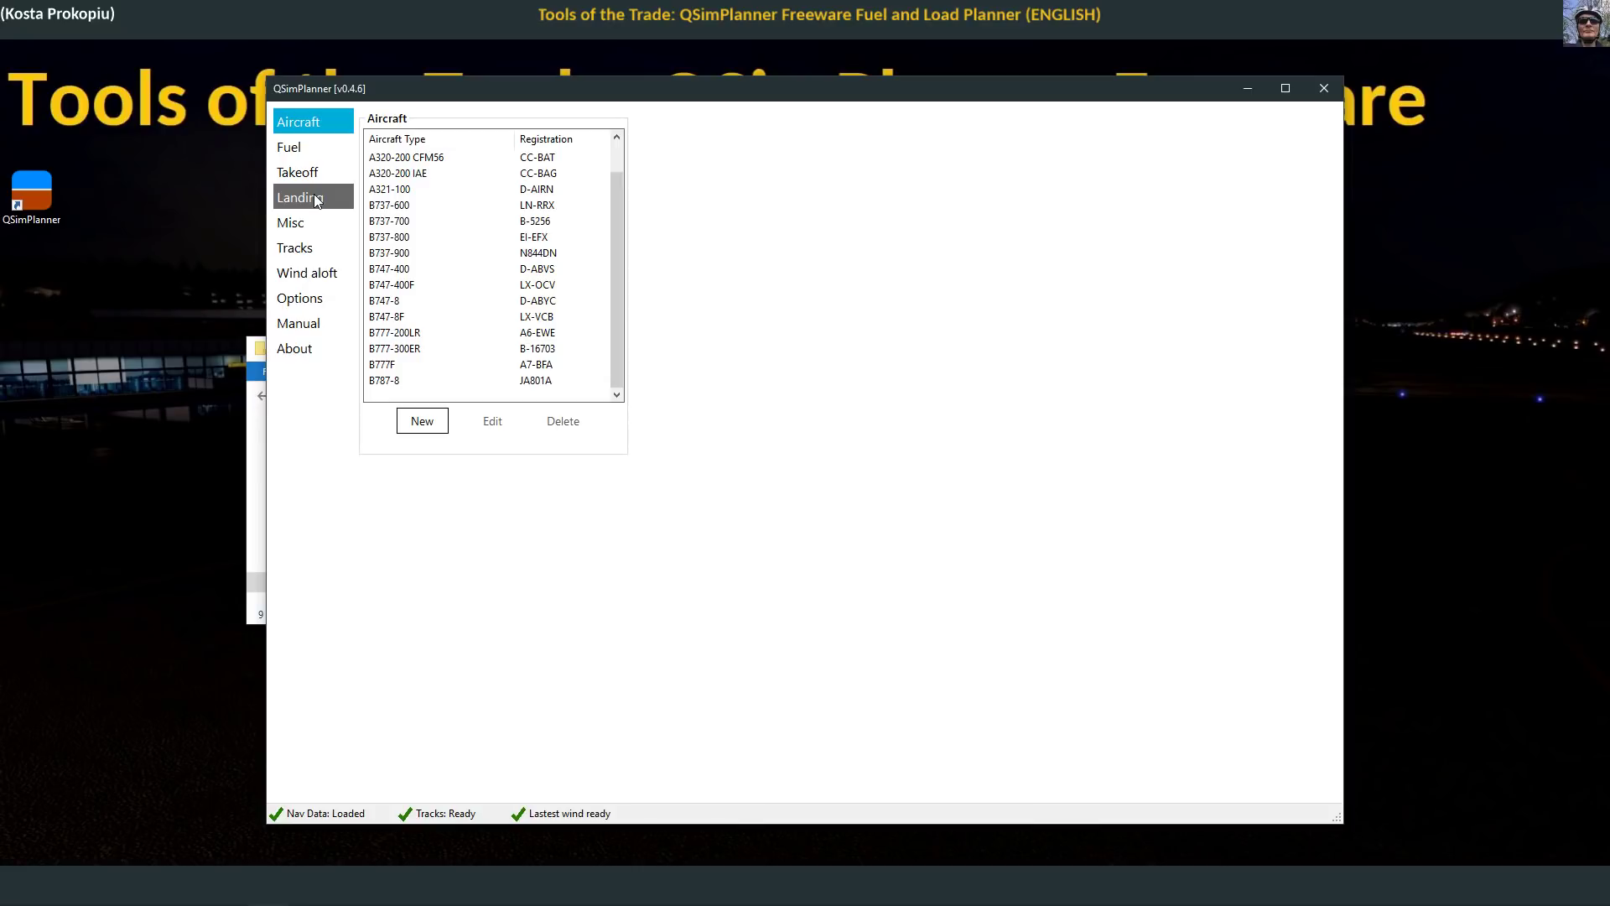
left_click(320, 149)
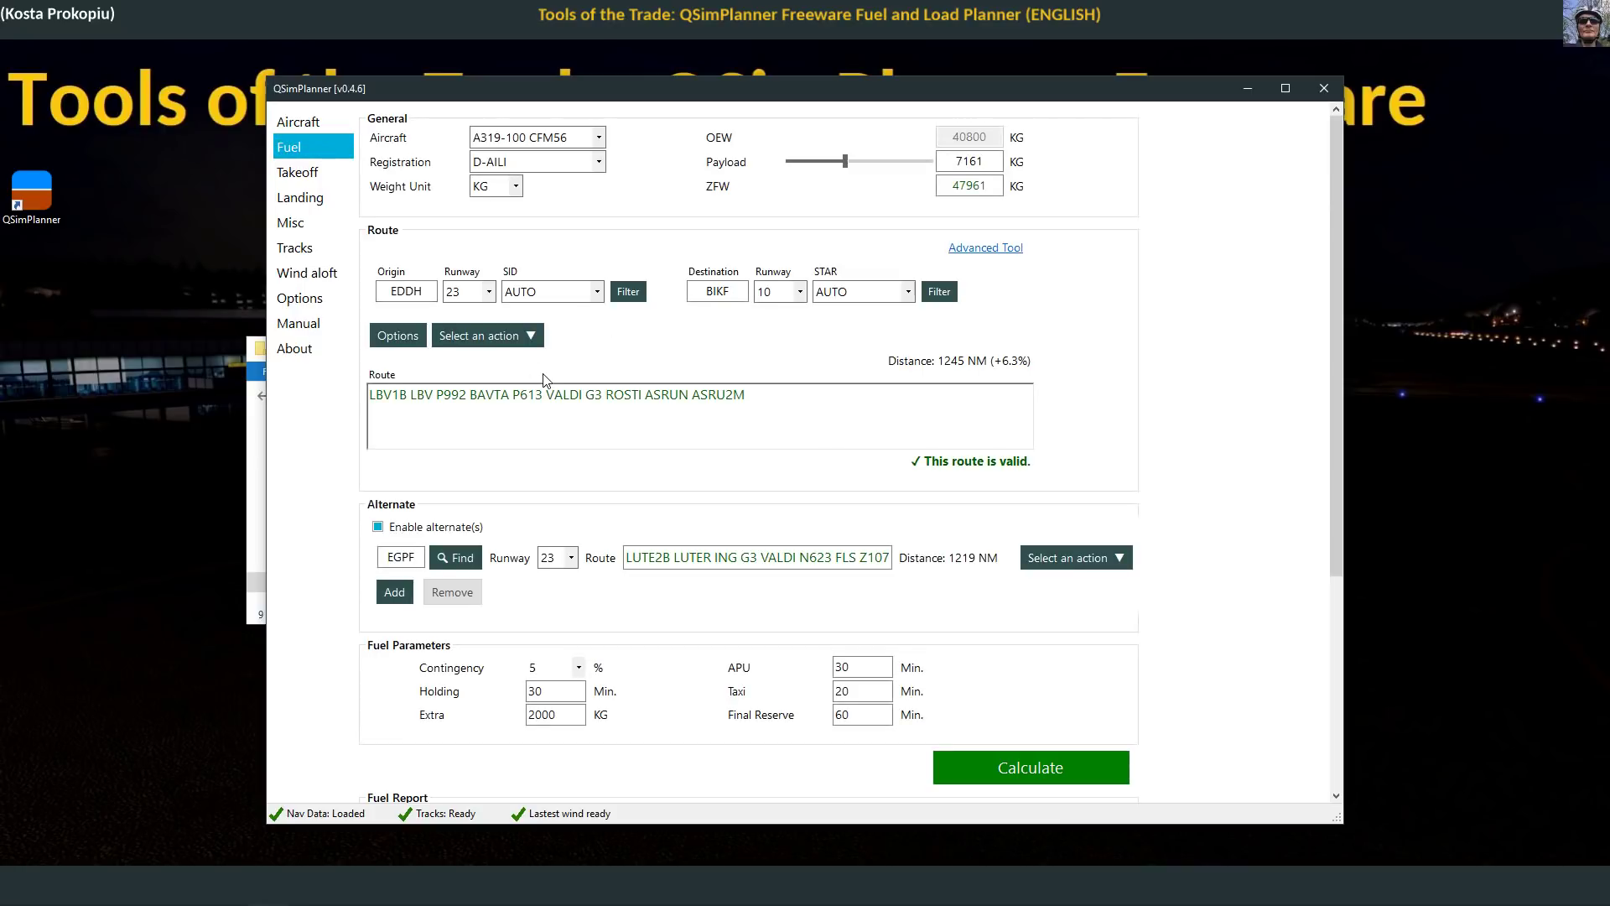